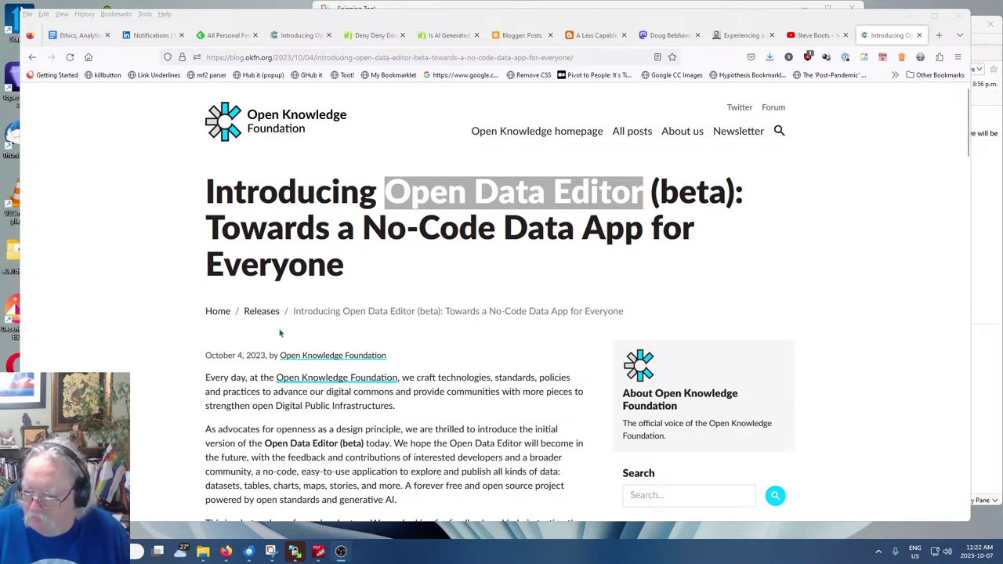
From your YouTube channel, copy the live 'Open Data Editor' stream's web address and close its tab
left_click(163, 303)
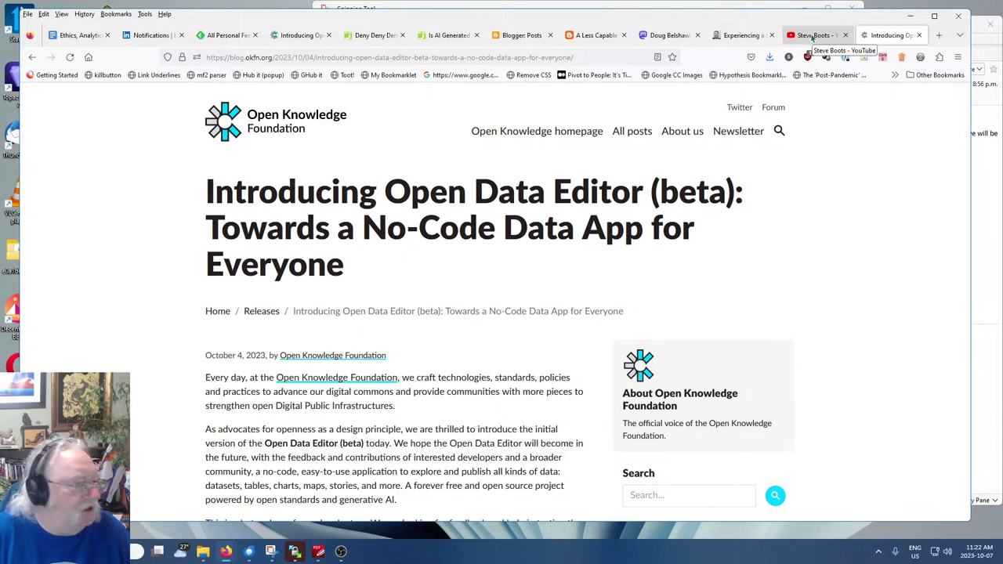
left_click(810, 38)
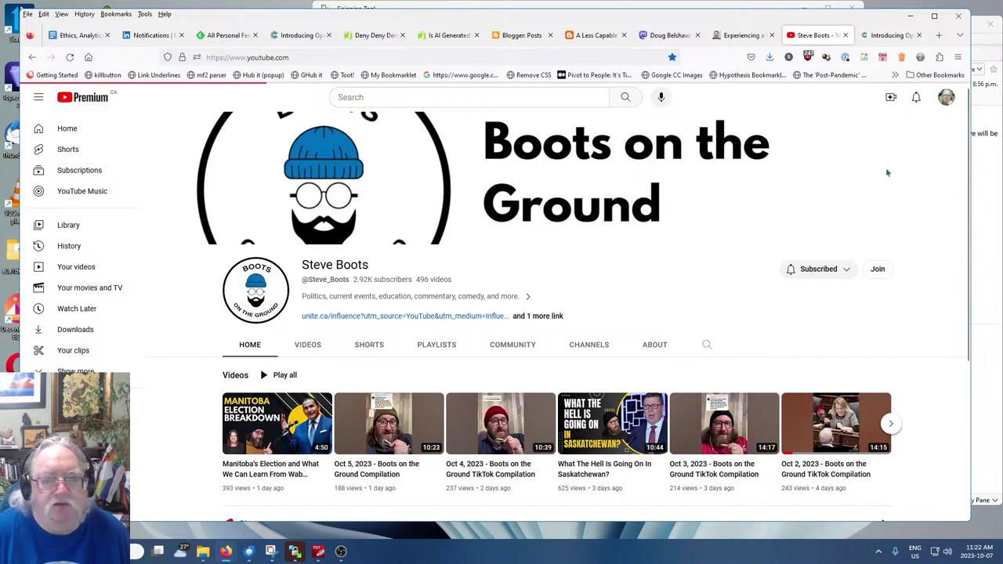
left_click(946, 97)
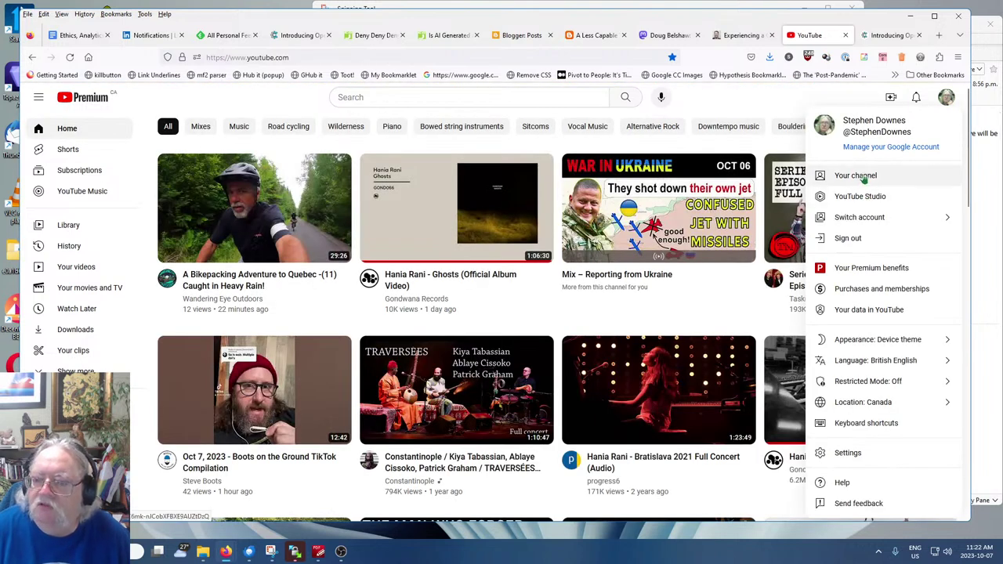
left_click(864, 178)
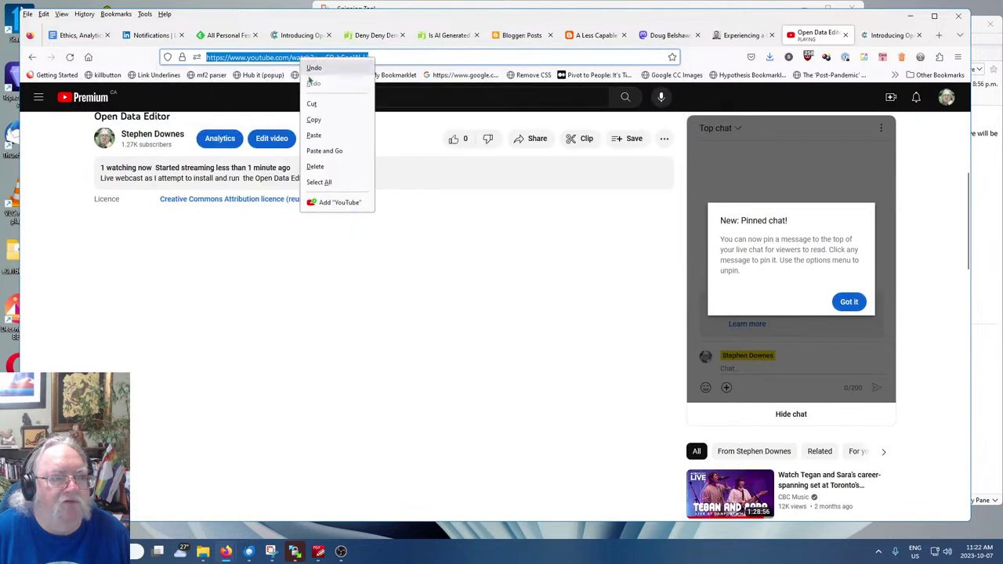
left_click(313, 119)
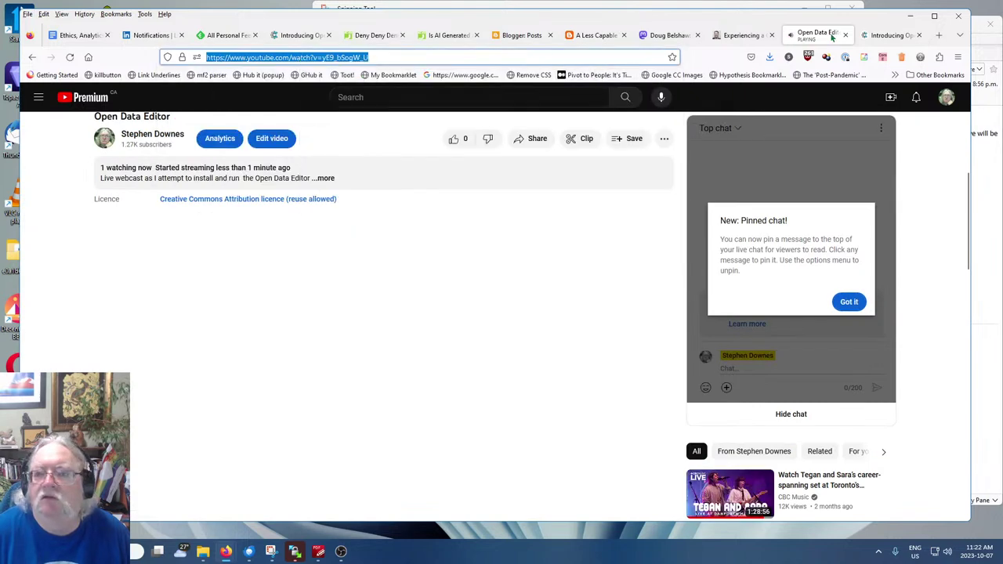
left_click(846, 35)
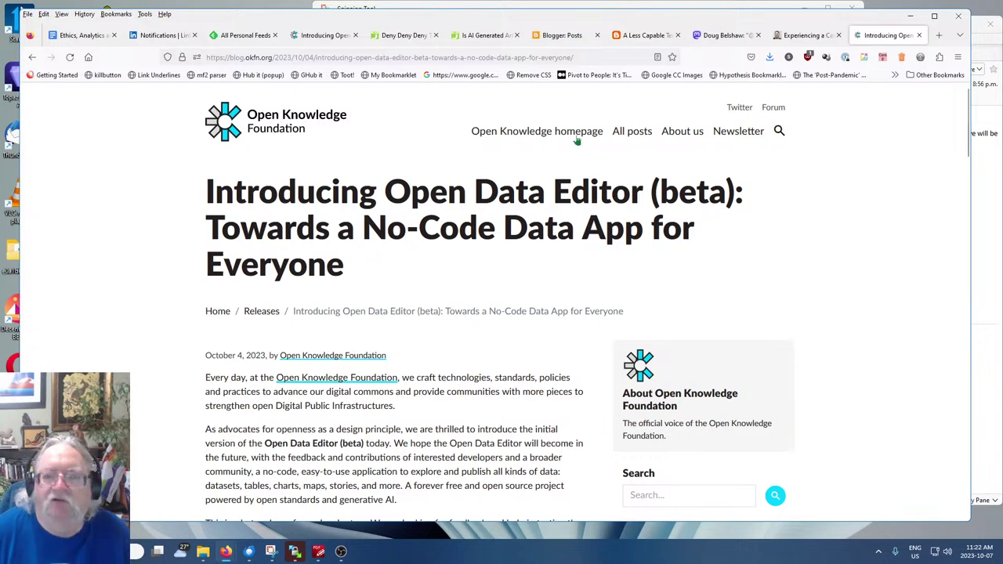
Publish a Mastodon post 'Going live NOW… Today: Open Data Editor (just released).' with the pasted stream link
left_click(725, 35)
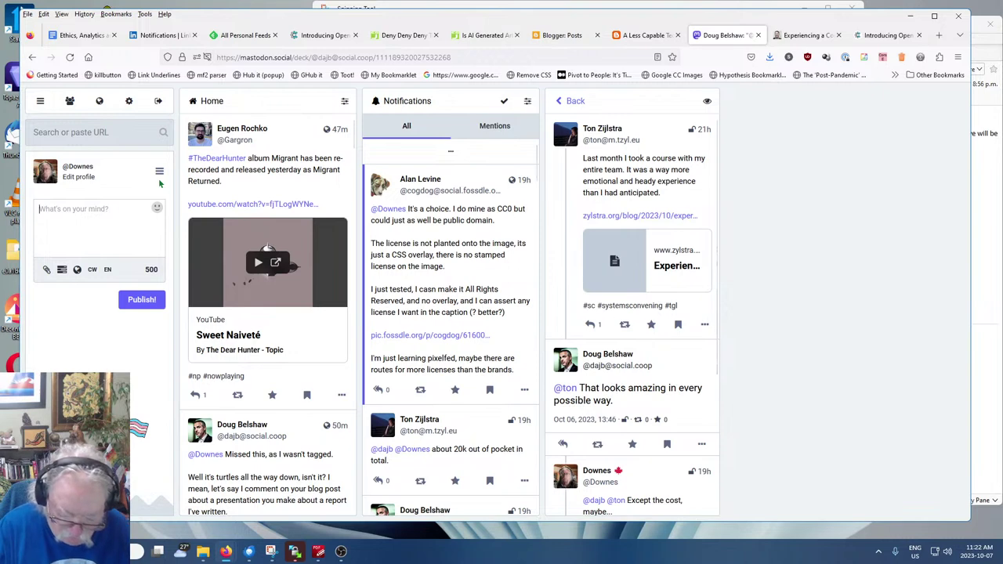
type("Going live NOW ")
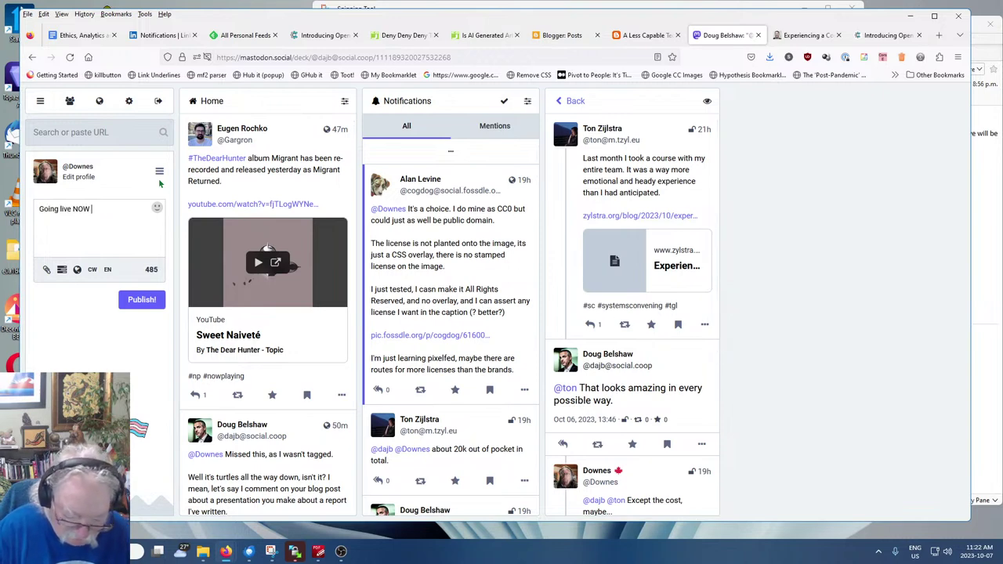
type("for ")
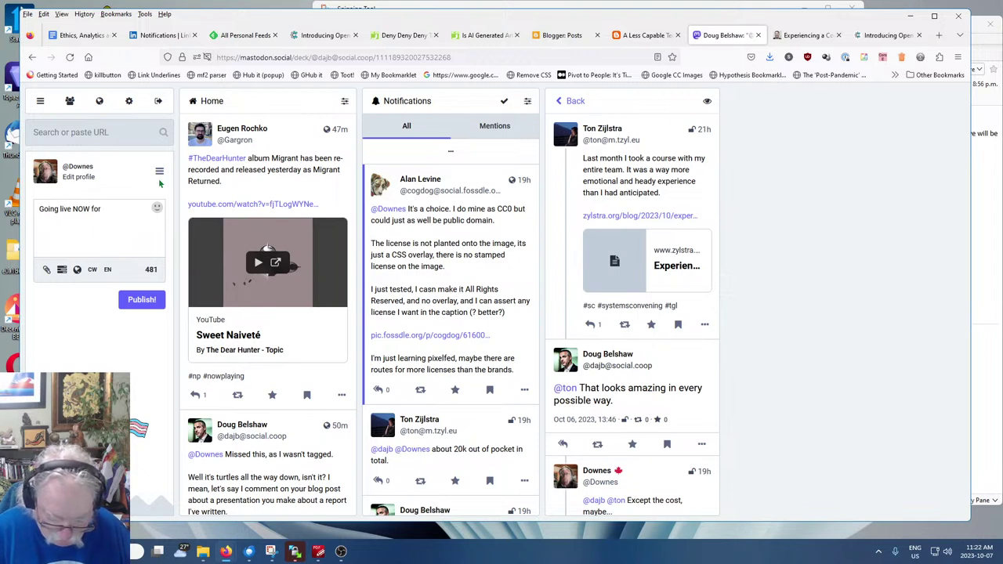
type("a Ste")
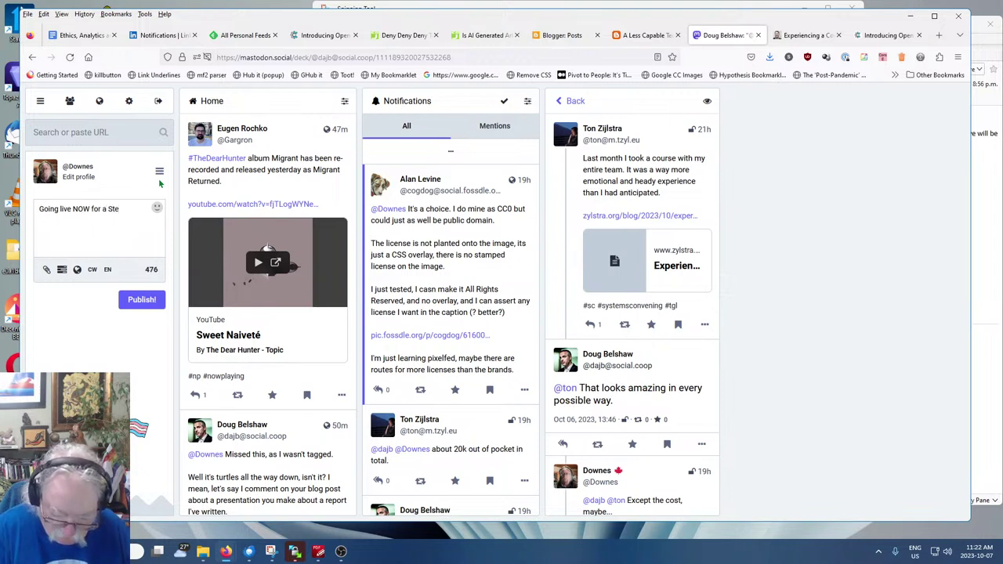
key("BackSpace")
key("BackSpace")
key("BackSpace")
type("n episode of Stephen F")
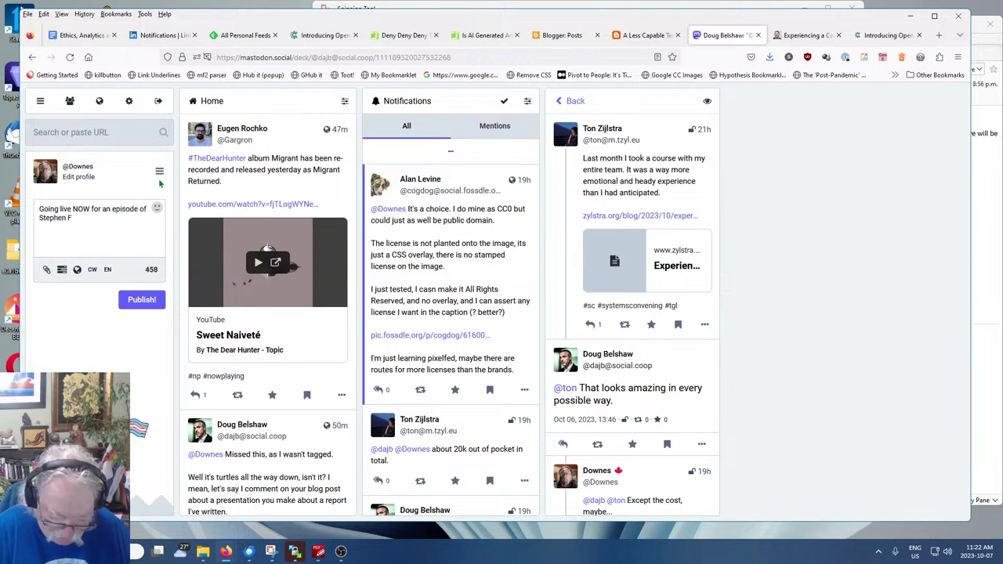
type("ollow's")
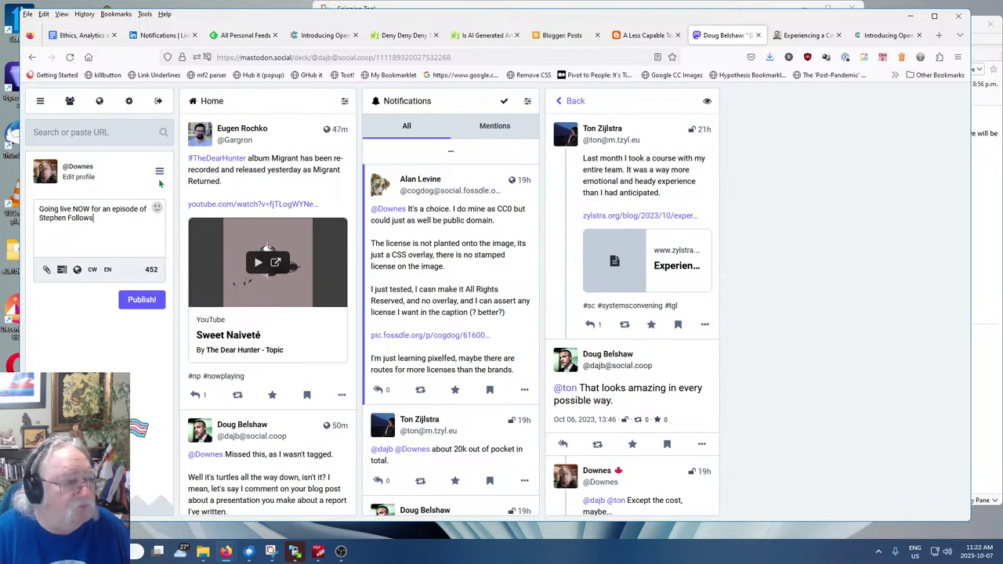
type("Instructions ")
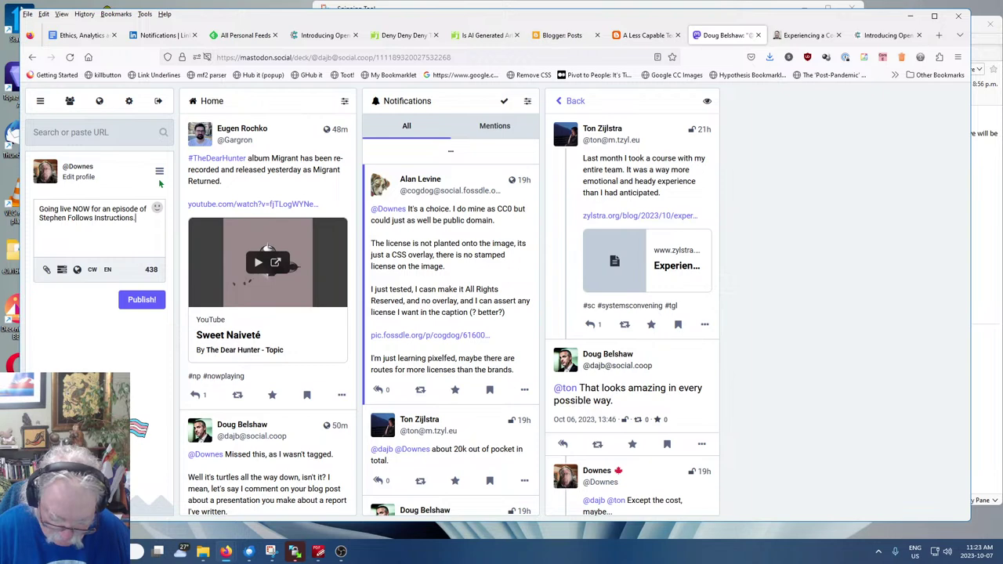
type(" Today")
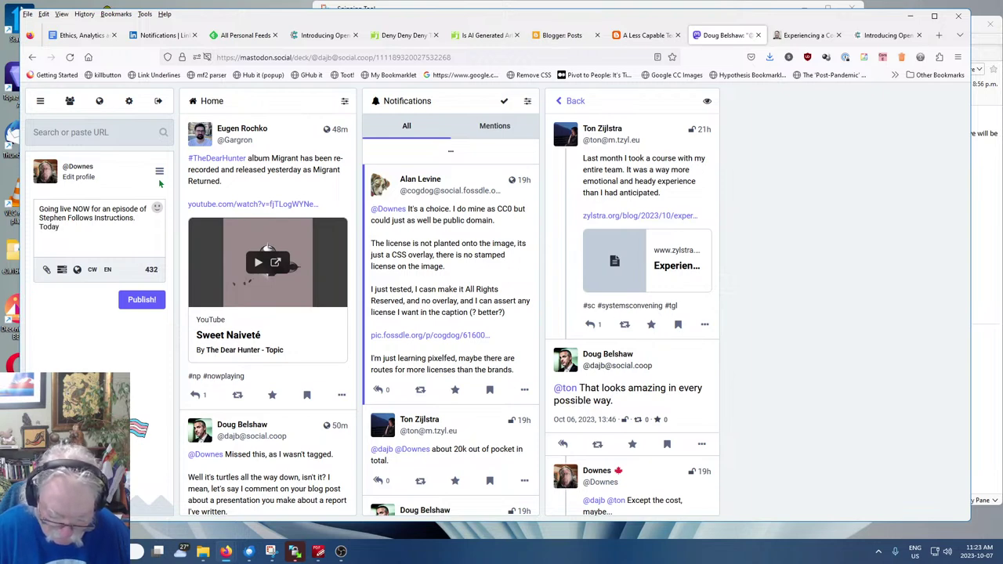
type(": Open")
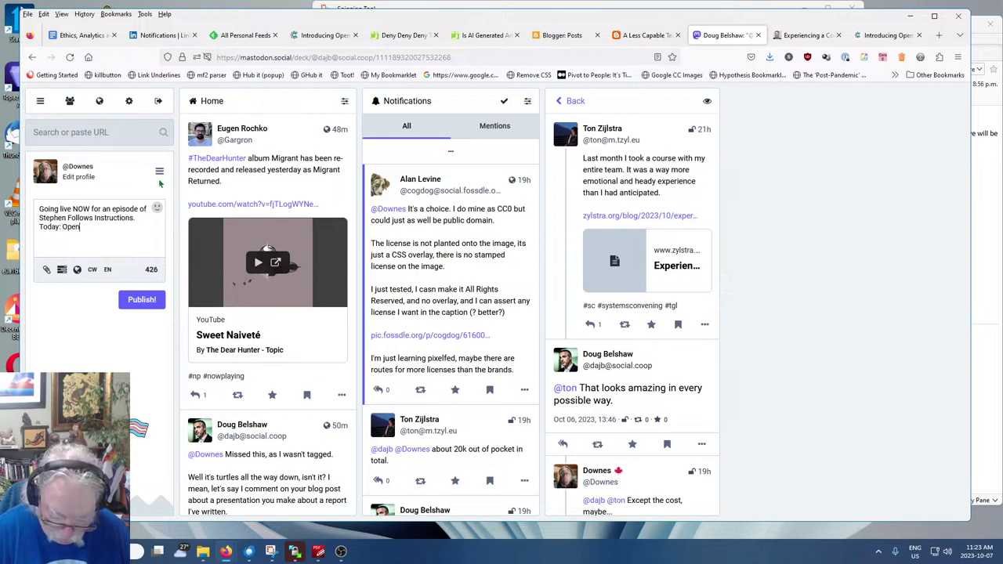
type(" Data Edit")
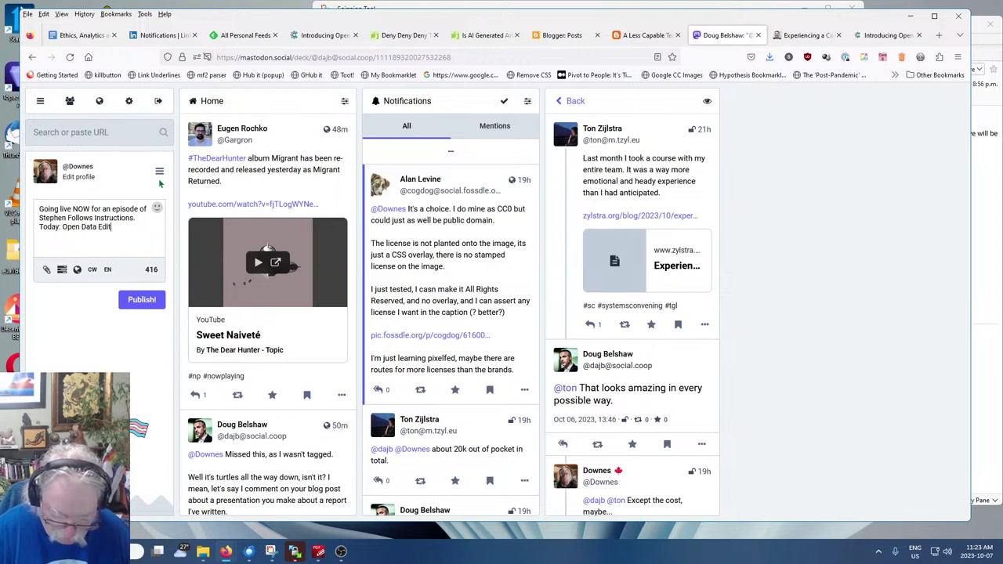
type("or (just released).")
key("ctrl+v")
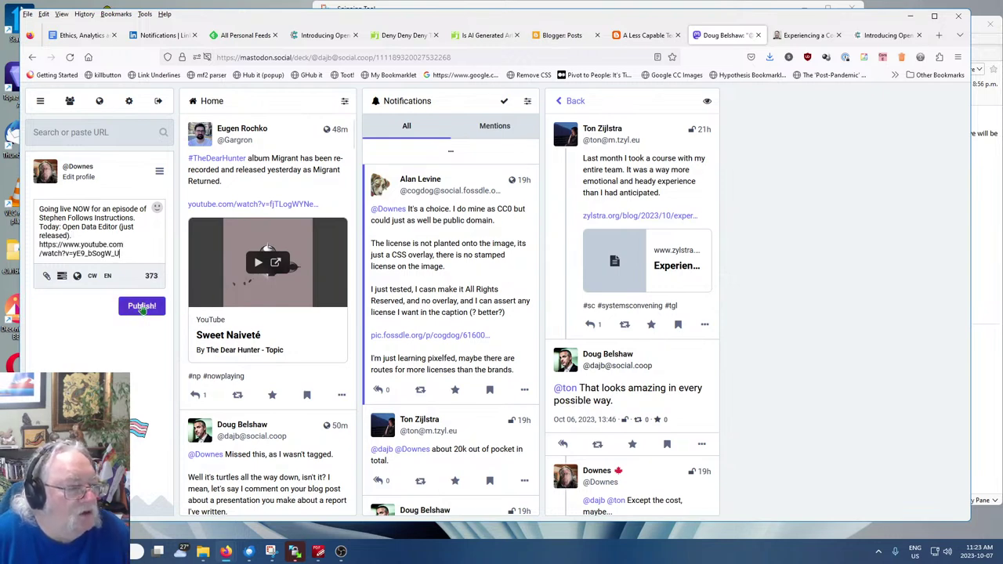
left_click(140, 311)
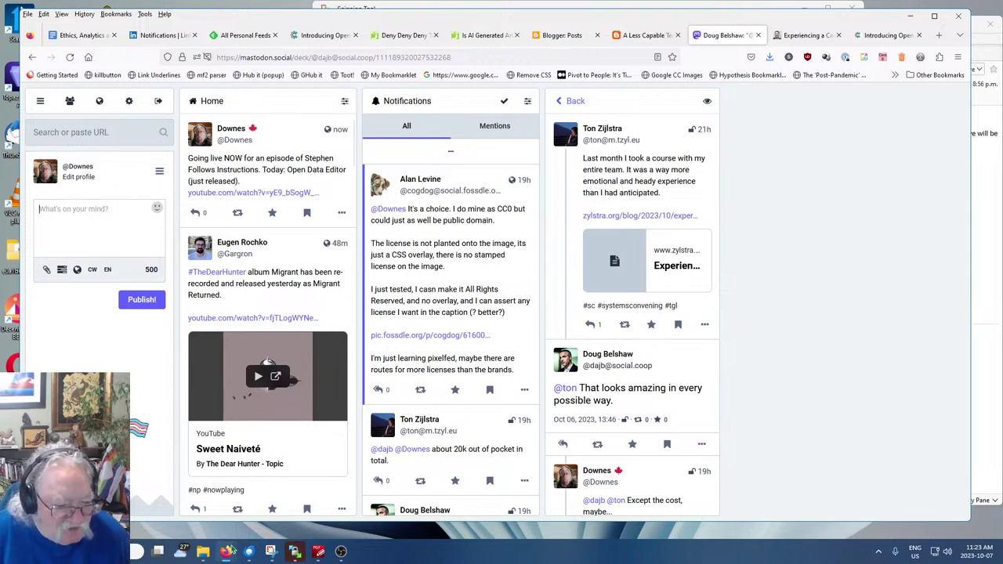
mouse_move(225, 551)
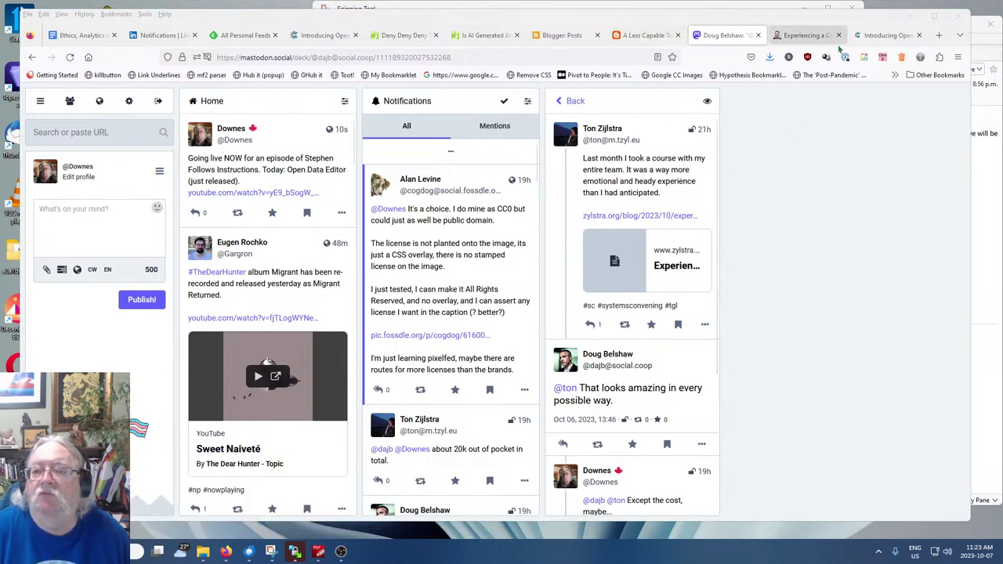
Return to the 'Introducing Open Data Editor (beta)' article and scroll to its opening paragraphs and logo
left_click(886, 36)
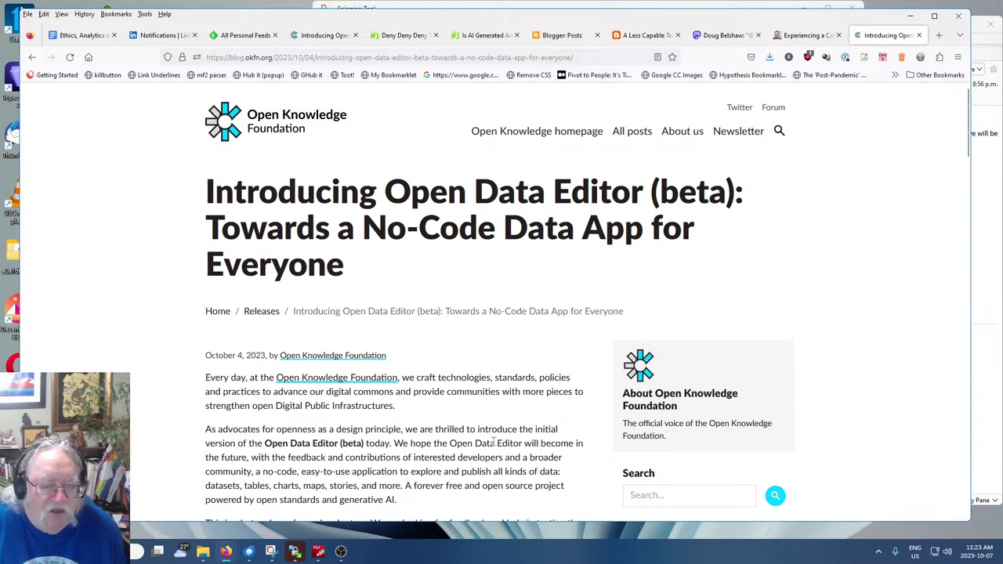
scroll(476, 425, "down", 2)
scroll(476, 425, "down", 1)
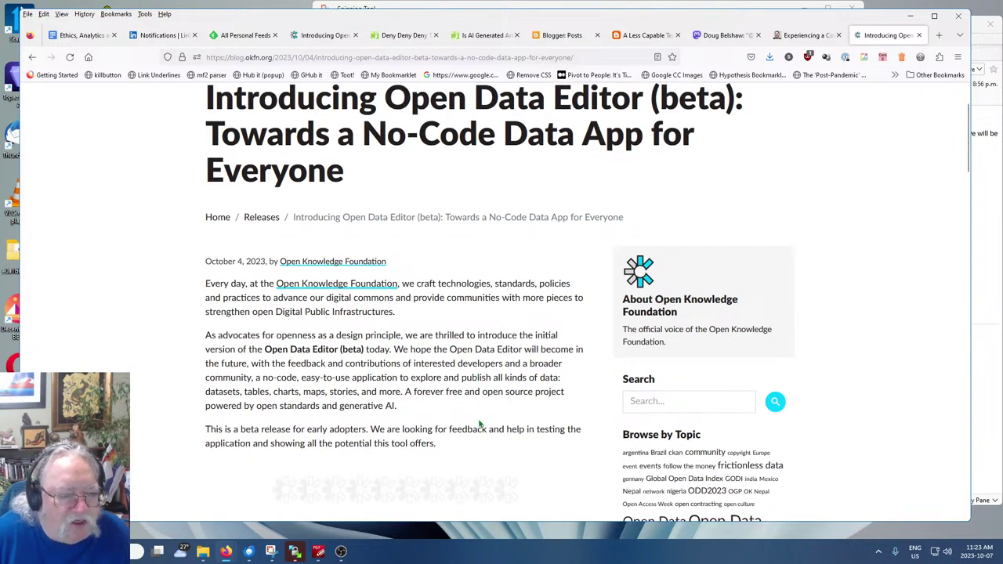
scroll(509, 388, "down", 1)
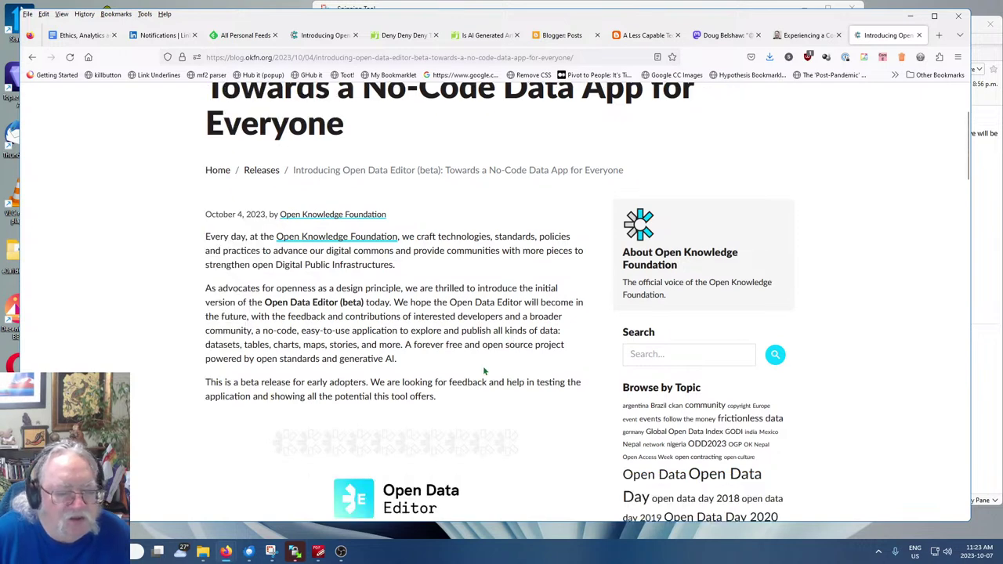
scroll(485, 371, "down", 1)
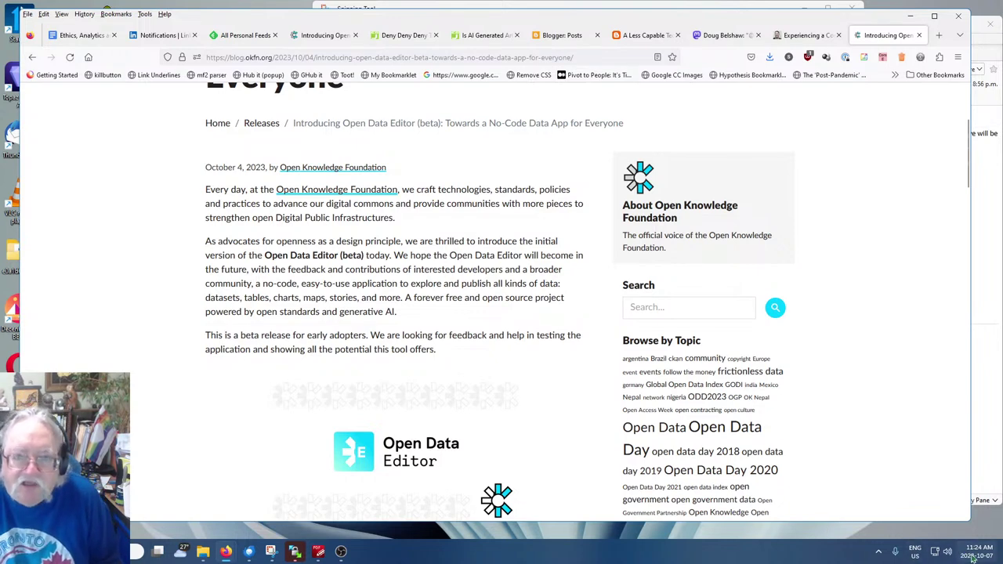
mouse_move(973, 558)
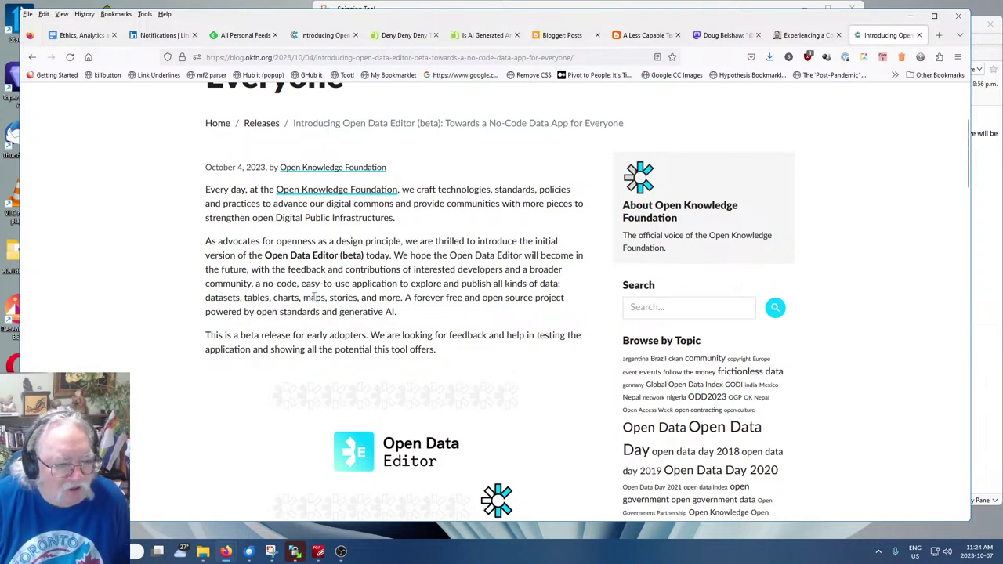
scroll(363, 287, "down", 5)
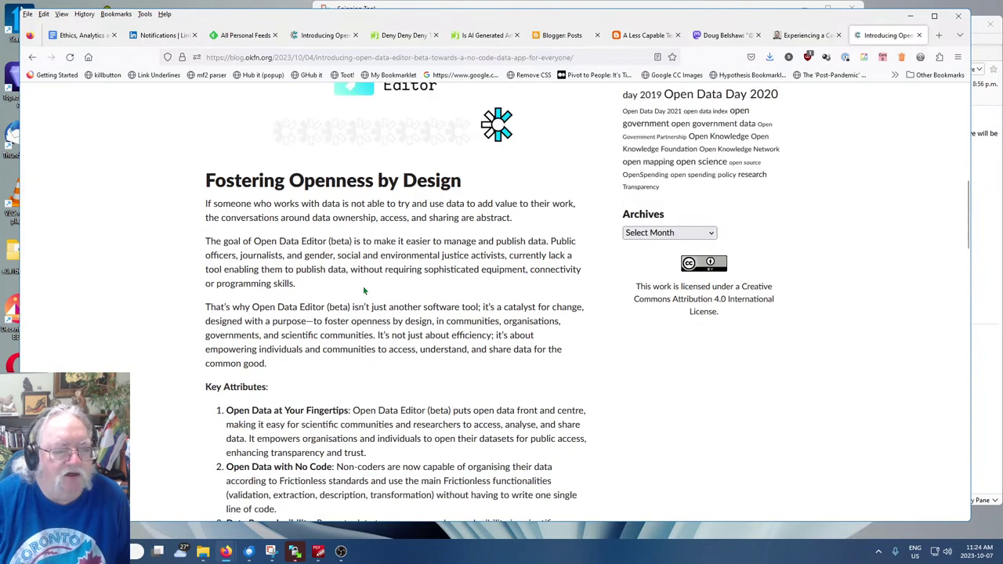
scroll(362, 289, "down", 4)
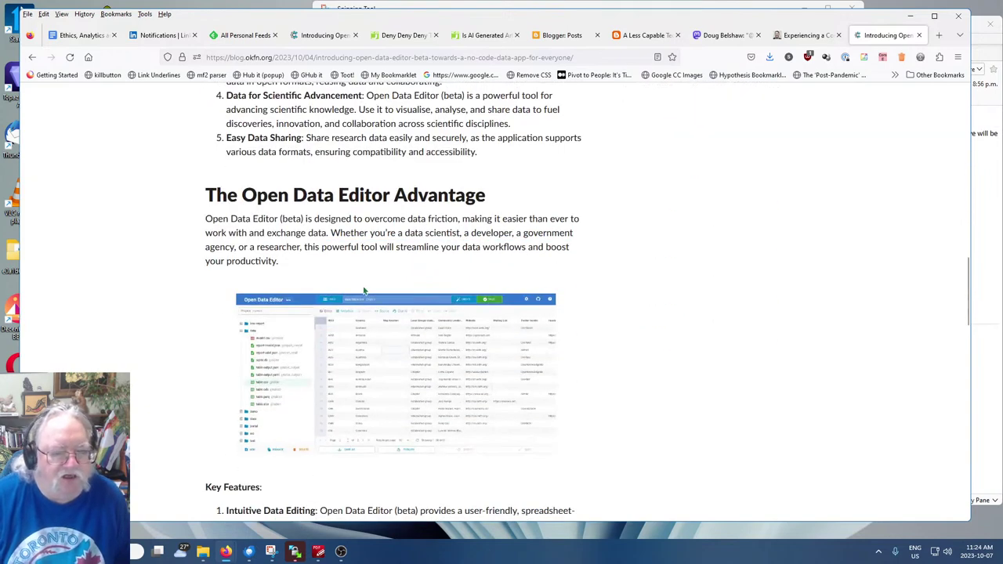
scroll(642, 299, "down", 5)
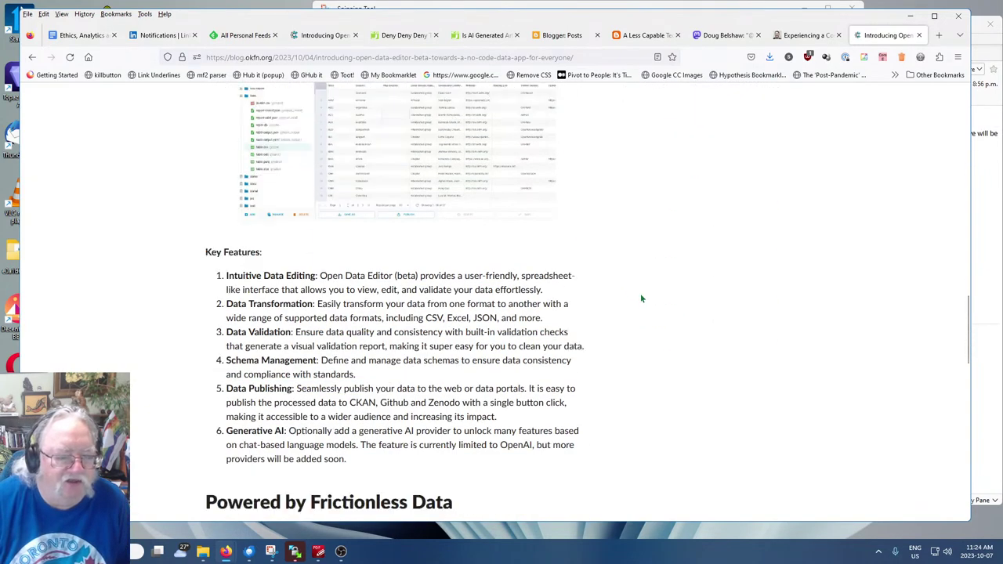
scroll(640, 297, "down", 3)
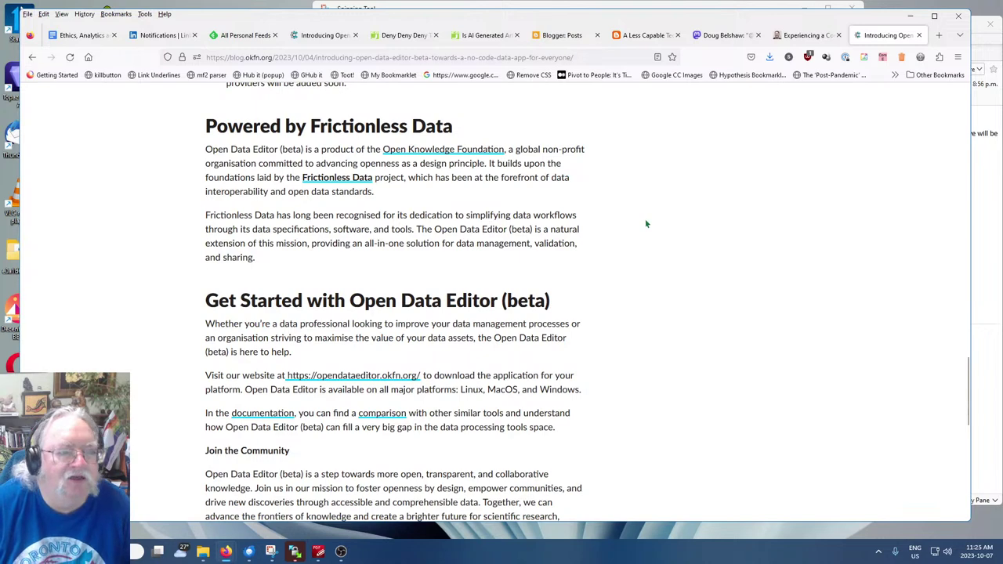
scroll(643, 223, "down", 2)
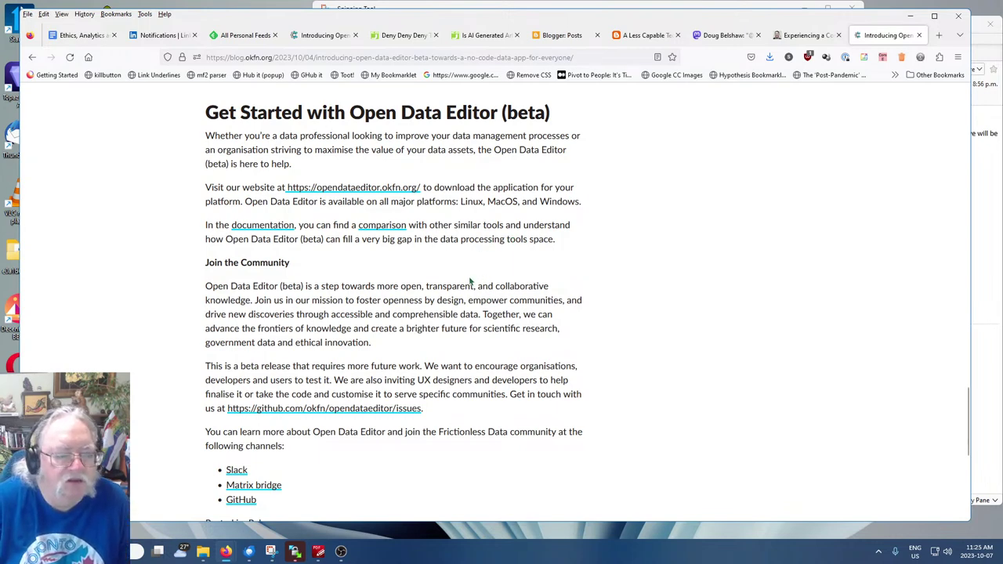
scroll(470, 281, "down", 2)
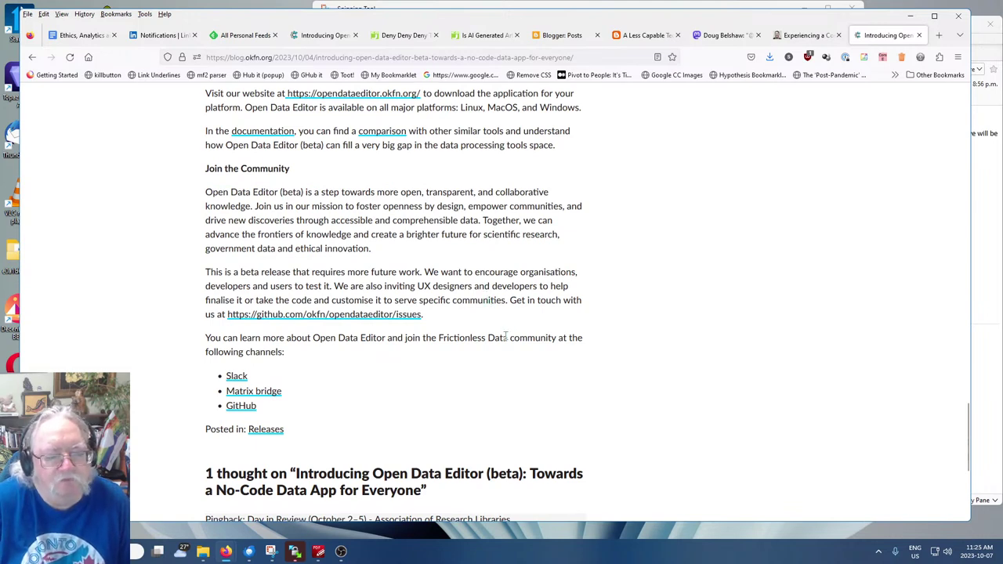
scroll(505, 336, "up", 2)
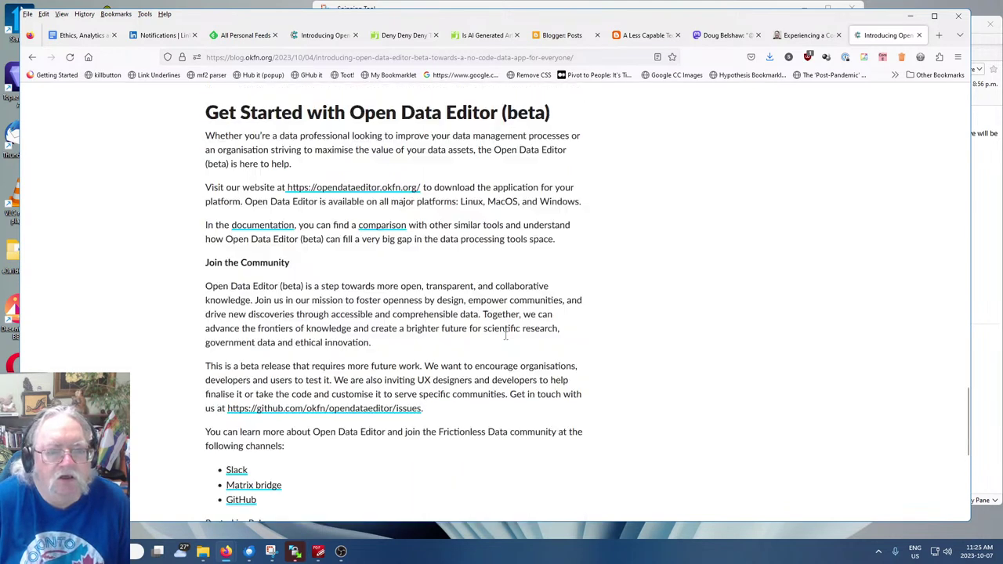
left_click_drag(287, 188, 421, 188)
left_click(340, 201)
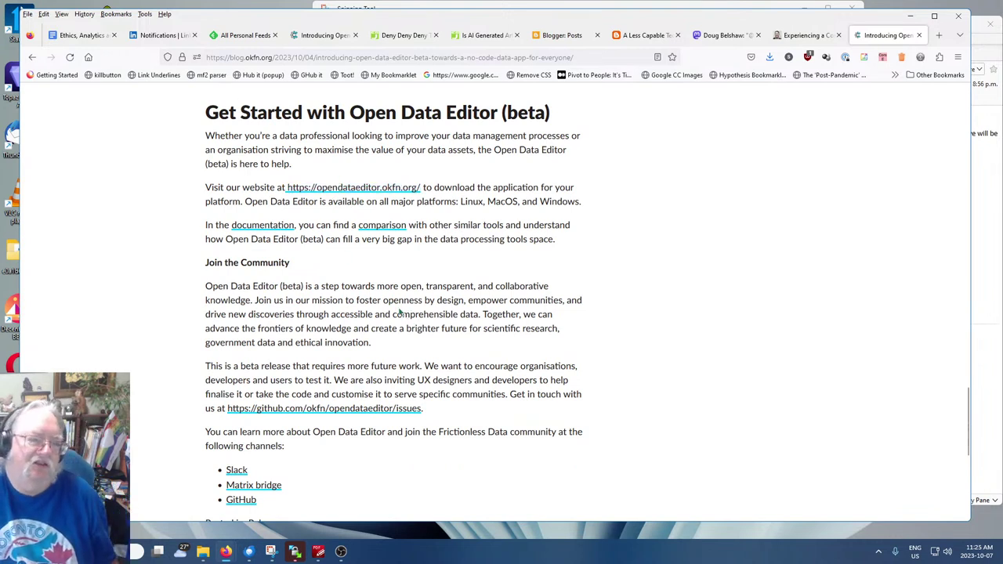
Open opendataeditor.okfn.org from the blog post in a new tab and skim its home page
left_click(375, 187)
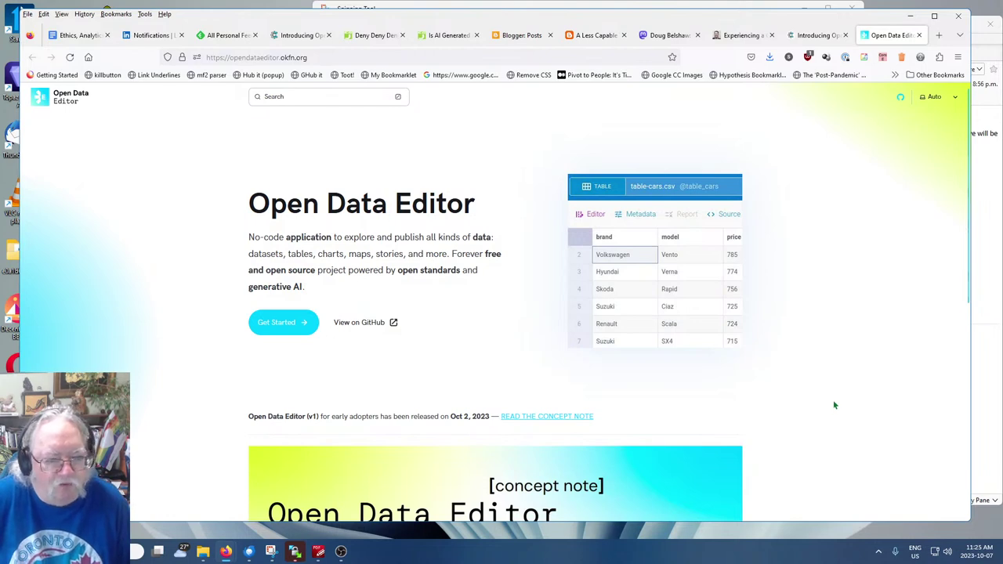
scroll(834, 405, "down", 3)
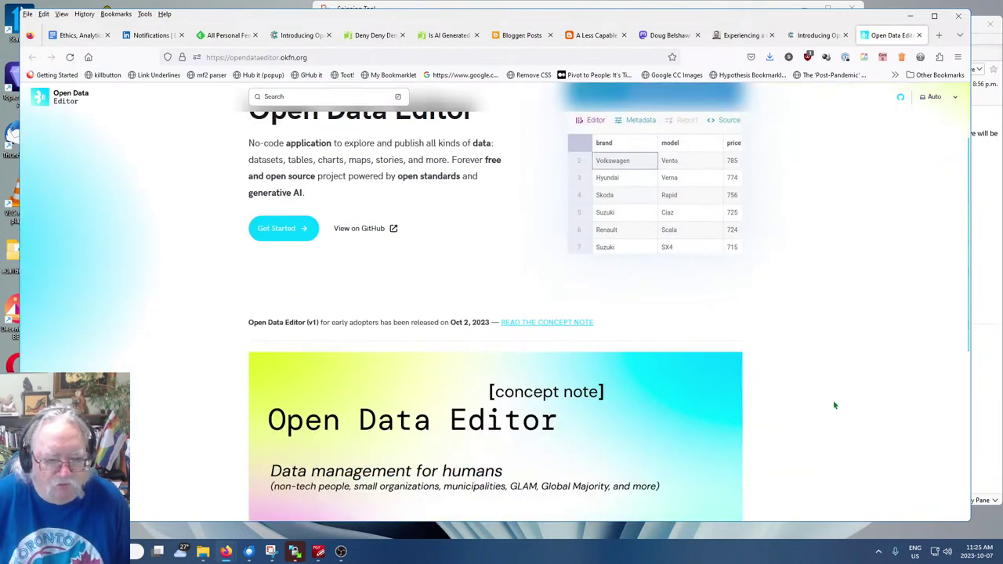
scroll(835, 405, "down", 3)
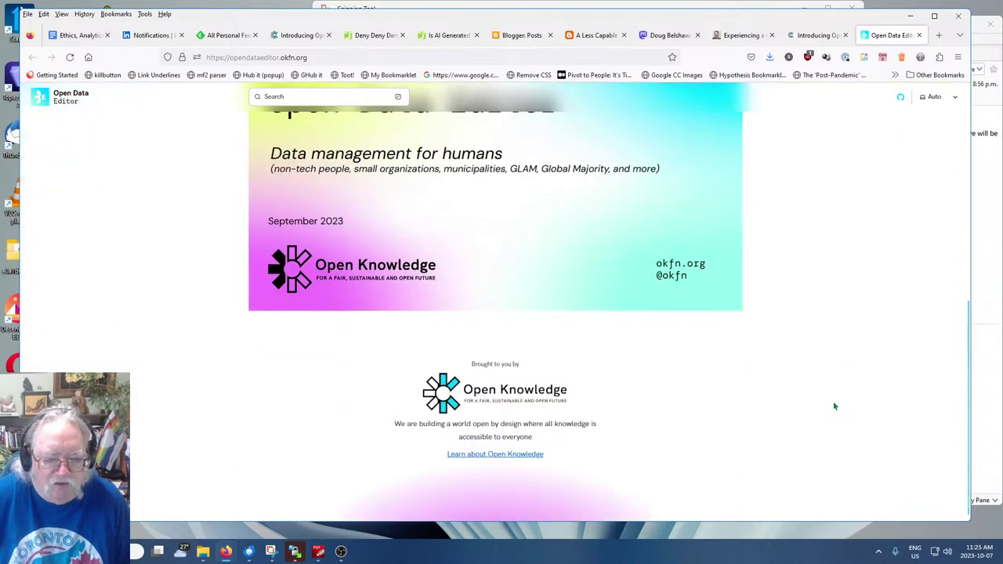
scroll(834, 405, "up", 6)
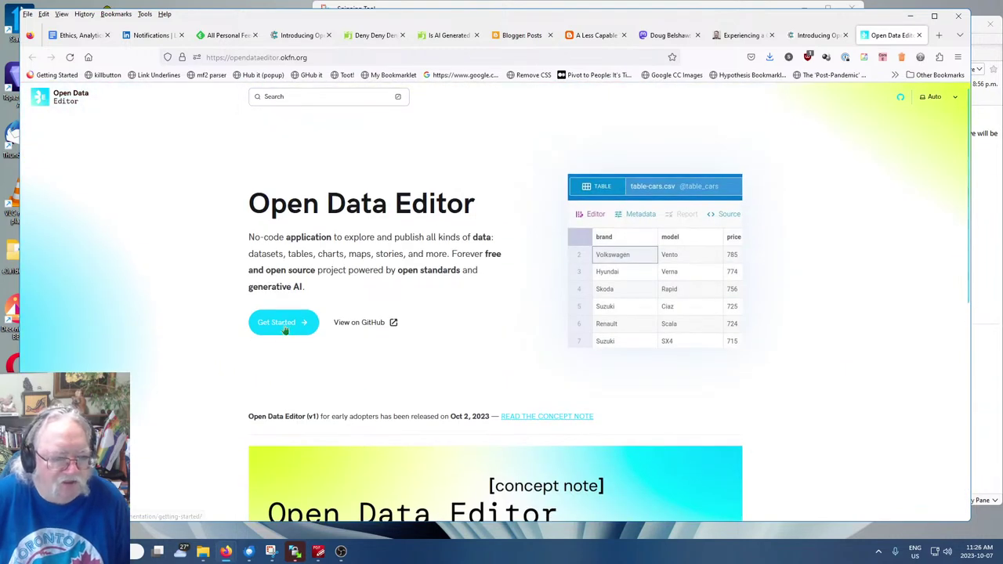
Open the Getting Started guide and read through its Linux, MacOS and Windows install instructions
left_click(280, 325)
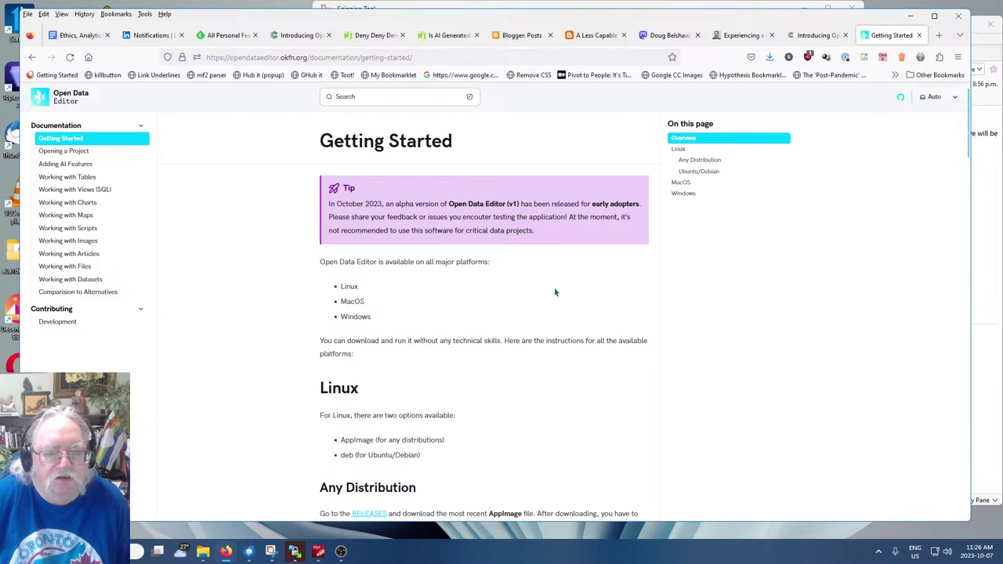
scroll(551, 298, "down", 2)
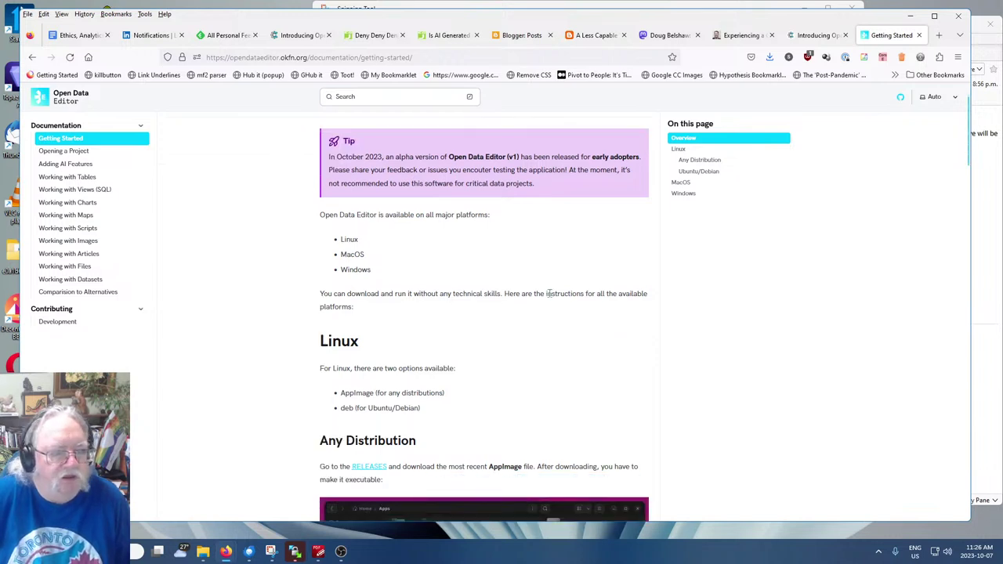
scroll(551, 295, "up", 1)
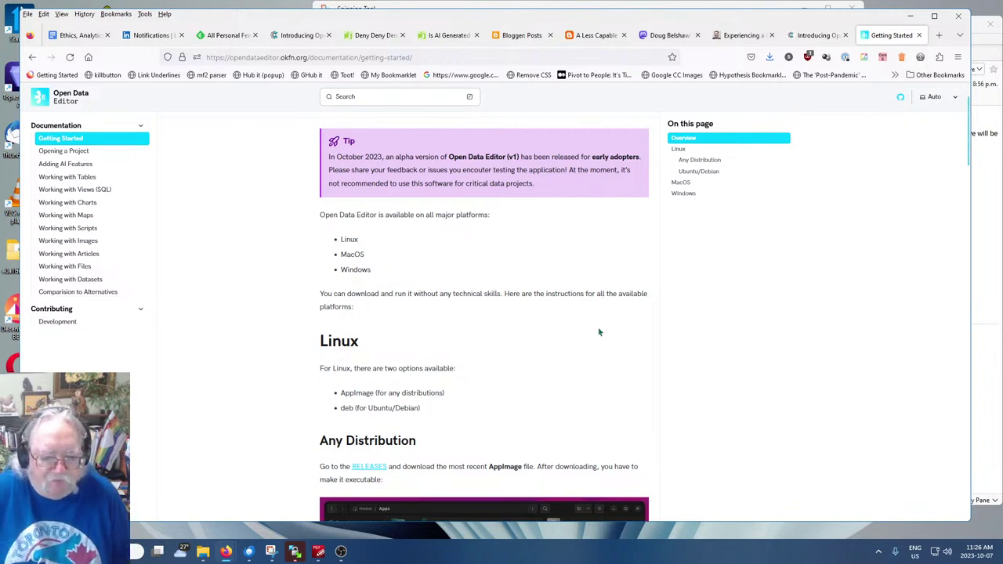
scroll(611, 337, "down", 1)
scroll(784, 329, "down", 1)
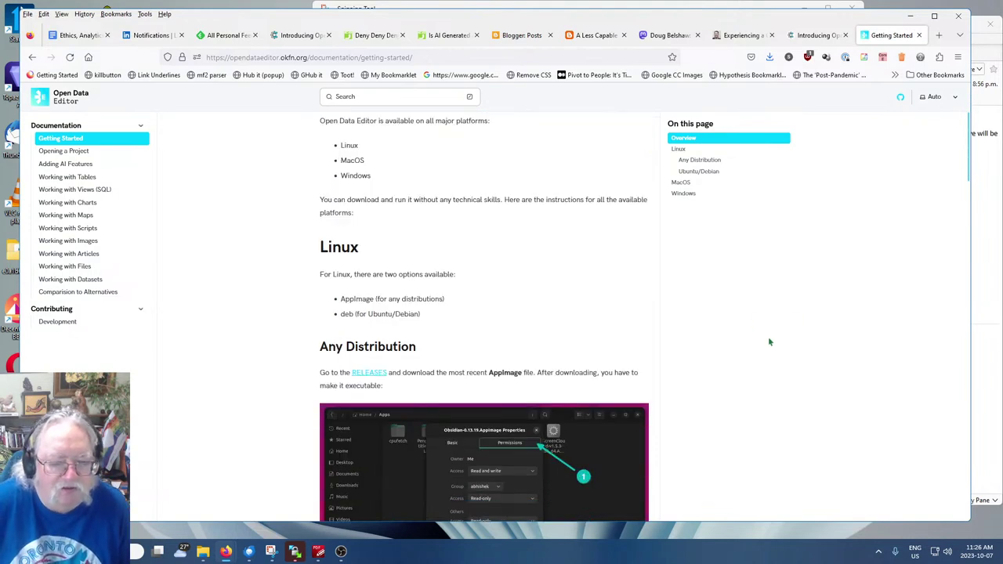
scroll(769, 341, "down", 1)
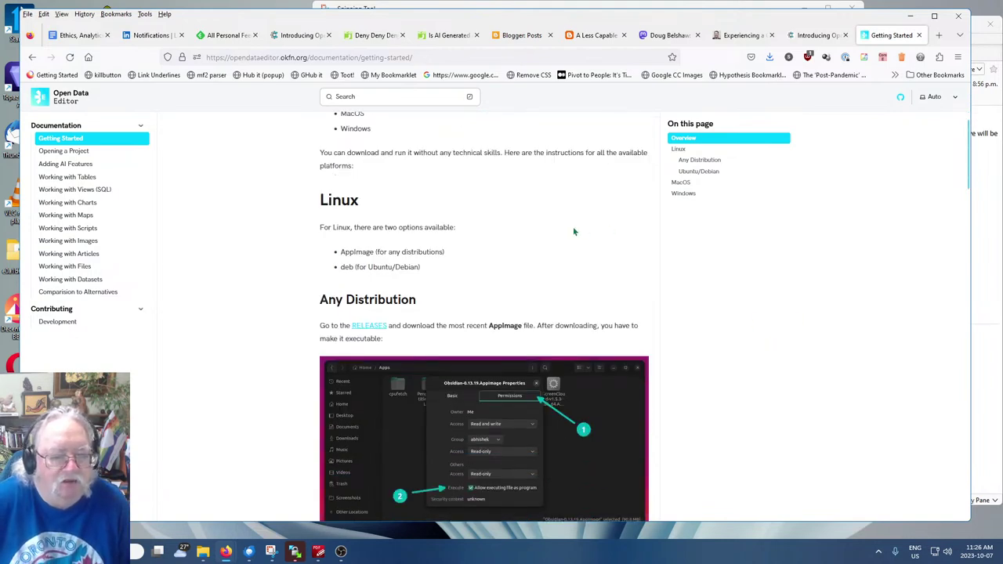
scroll(571, 233, "up", 2)
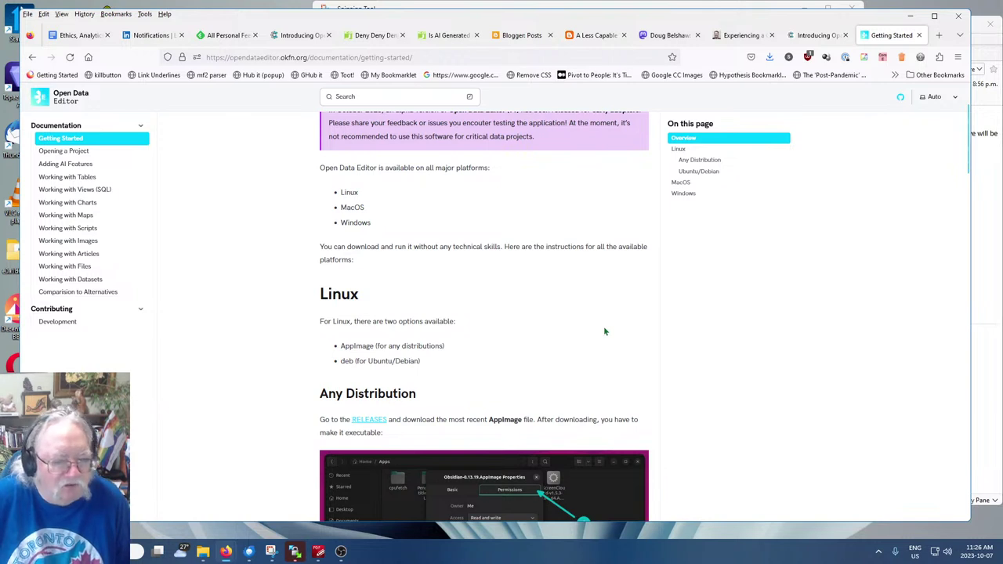
scroll(690, 345, "down", 3)
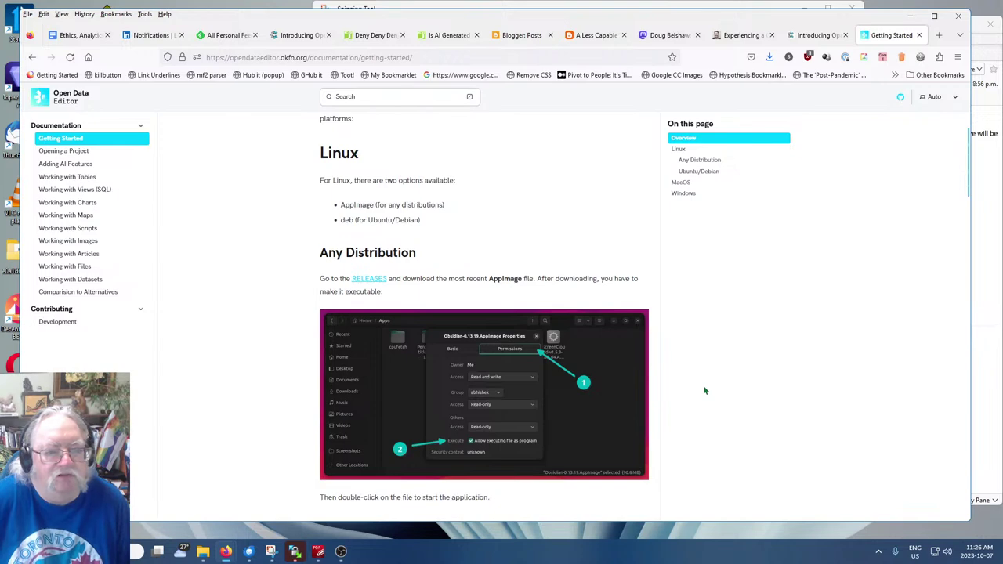
scroll(704, 390, "down", 7)
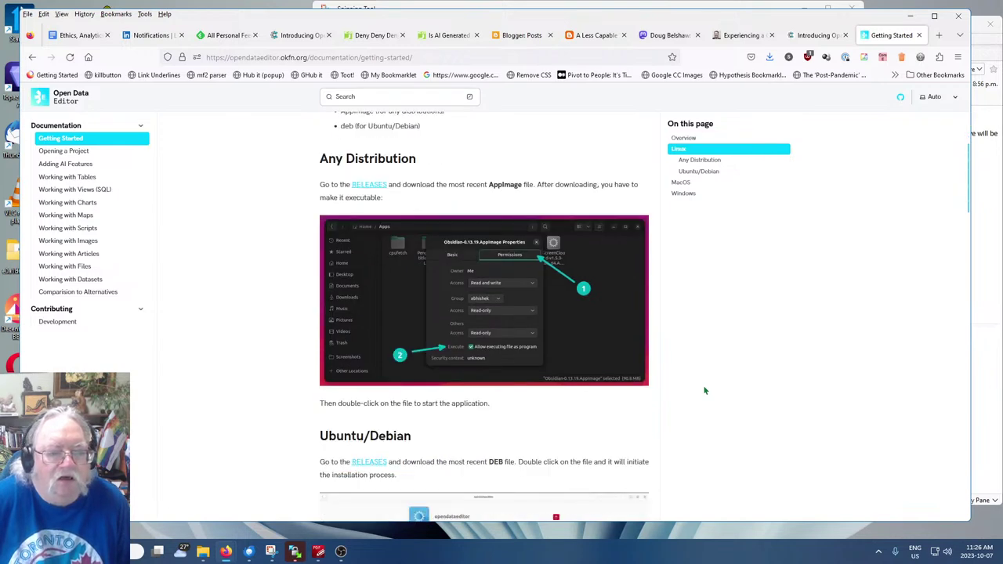
scroll(705, 390, "down", 9)
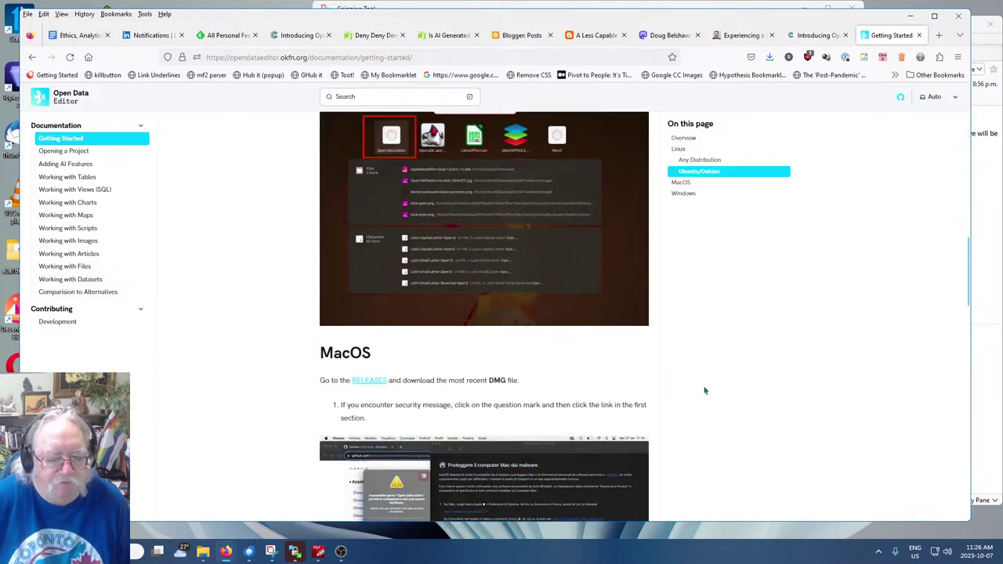
scroll(745, 377, "down", 11)
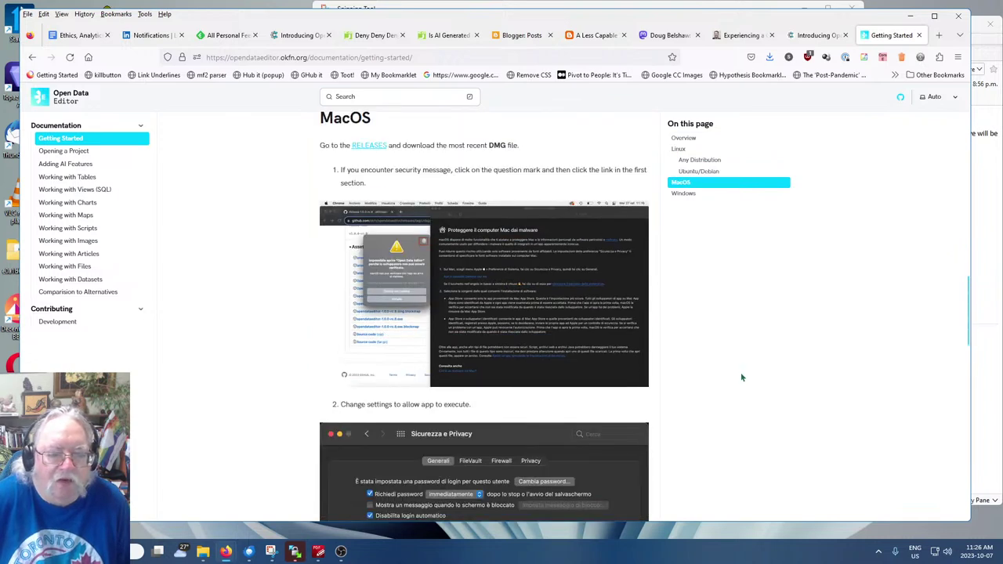
scroll(737, 379, "down", 5)
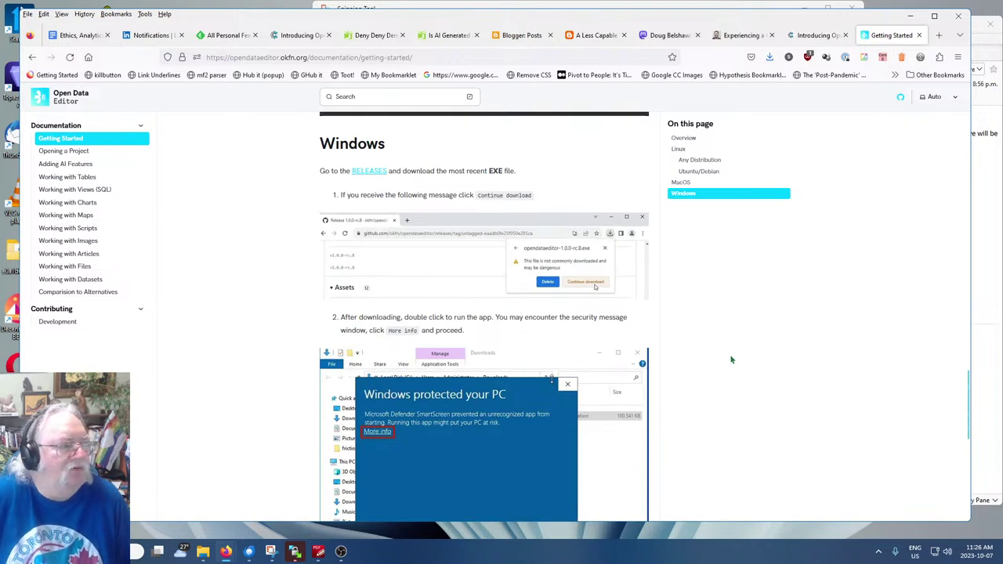
scroll(729, 355, "down", 9)
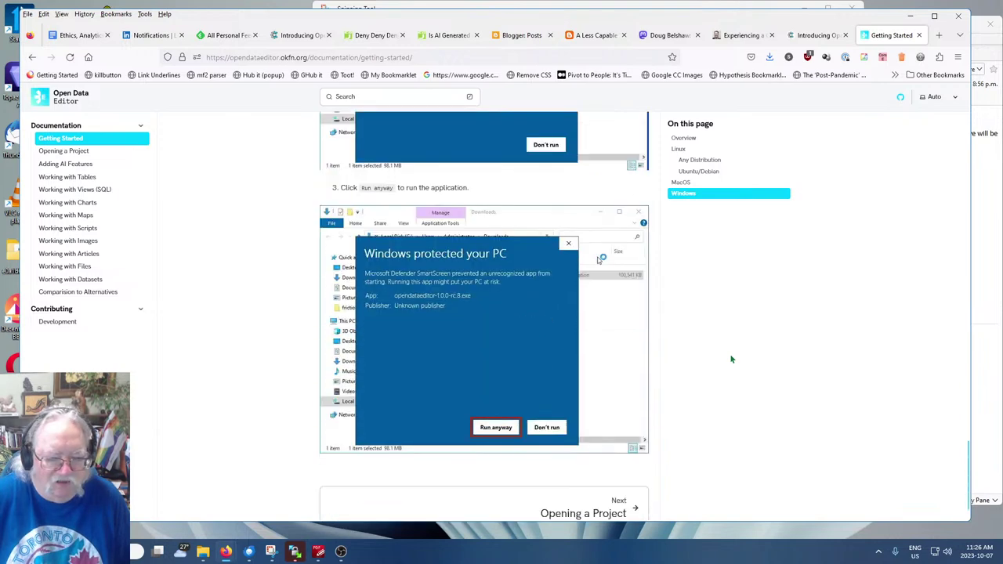
scroll(731, 357, "up", 10)
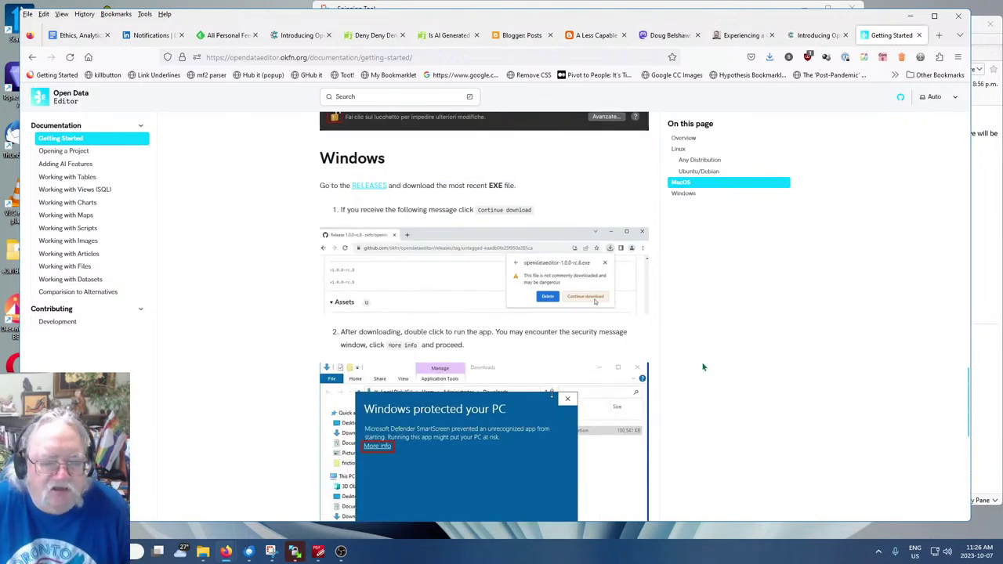
scroll(703, 365, "up", 18)
scroll(690, 354, "up", 12)
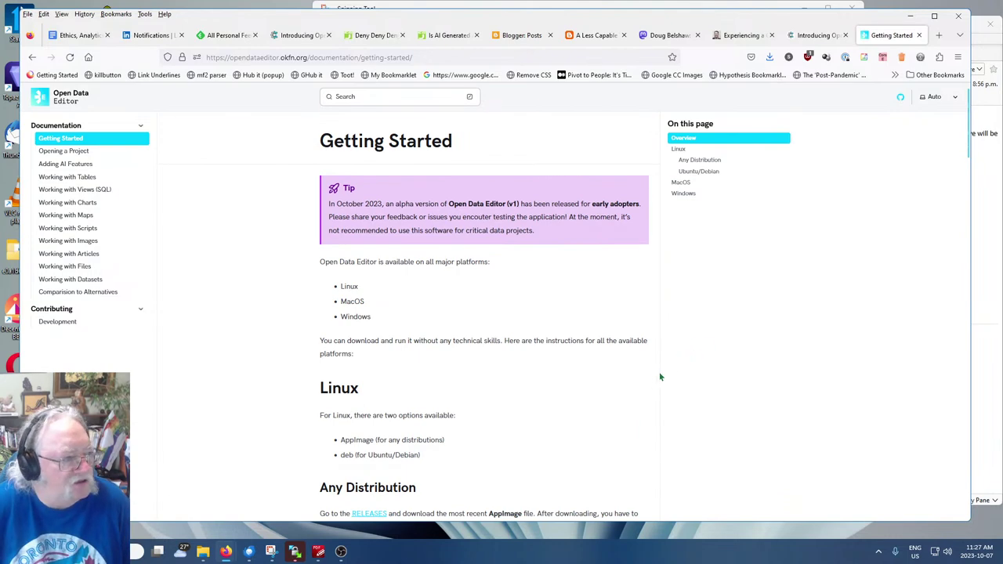
scroll(660, 377, "down", 15)
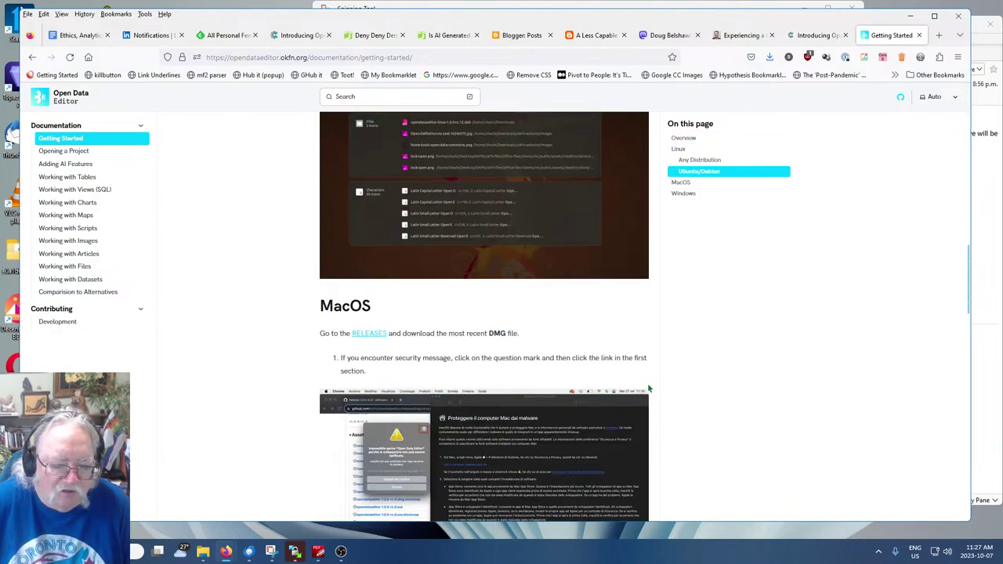
scroll(649, 388, "down", 15)
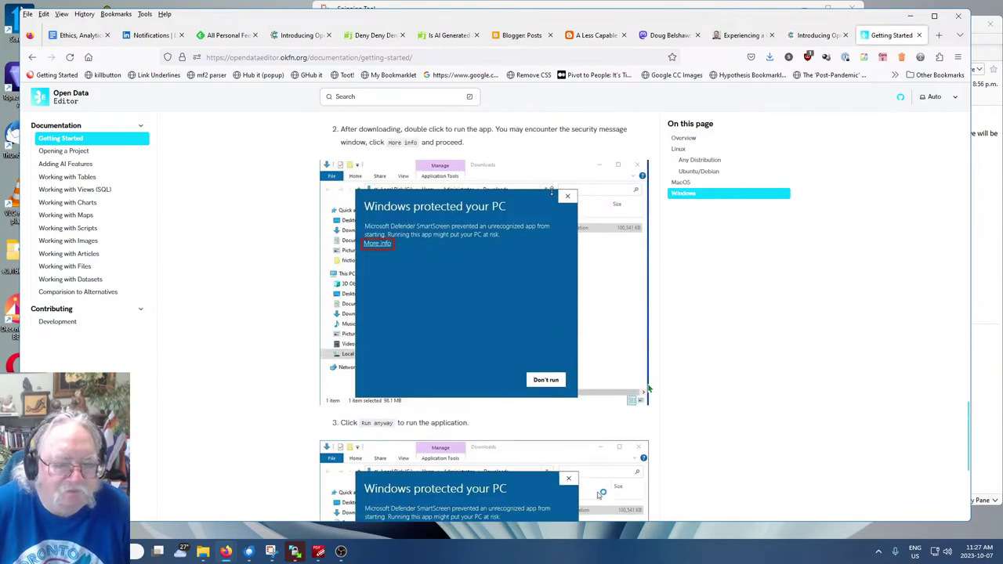
scroll(647, 383, "down", 4)
scroll(674, 391, "up", 3)
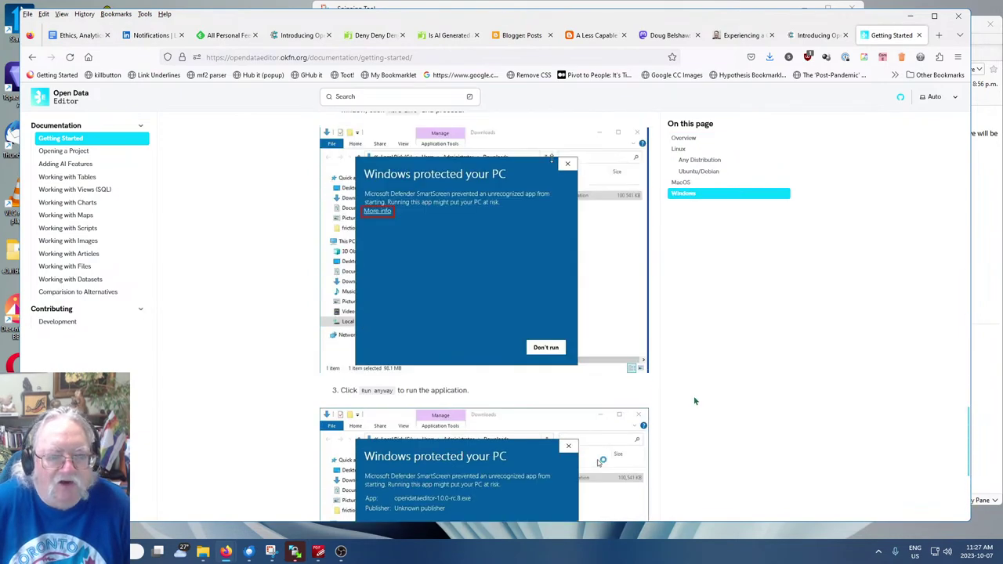
scroll(693, 400, "up", 6)
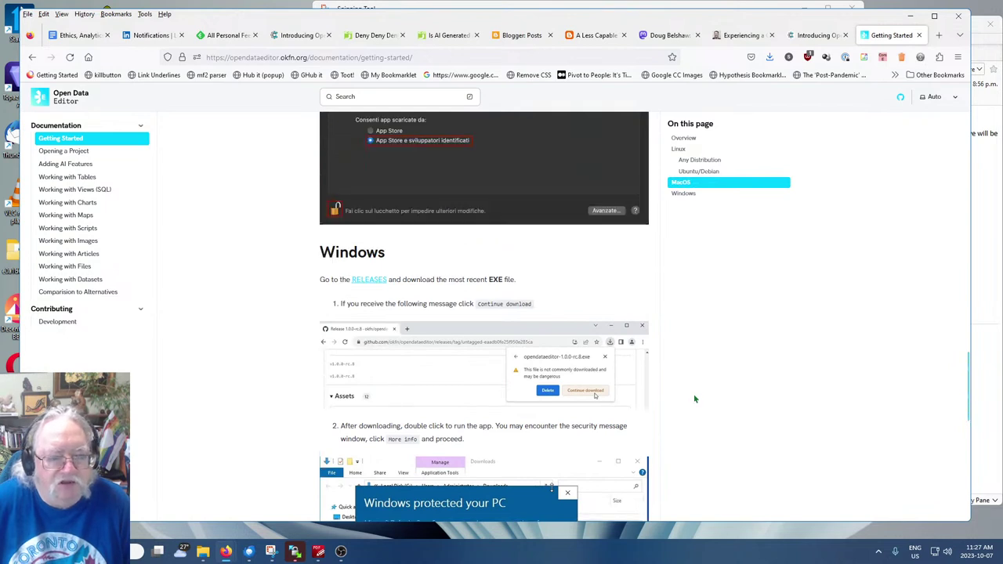
Open the okfn/opendataeditor GitHub releases page and scroll through the v1.0.0 release
left_click(373, 287)
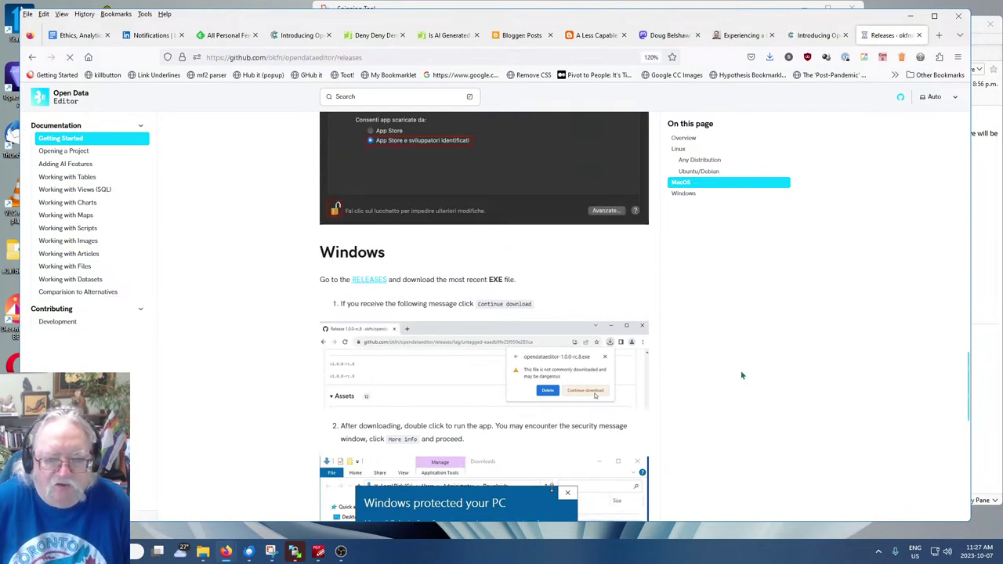
scroll(672, 329, "down", 3)
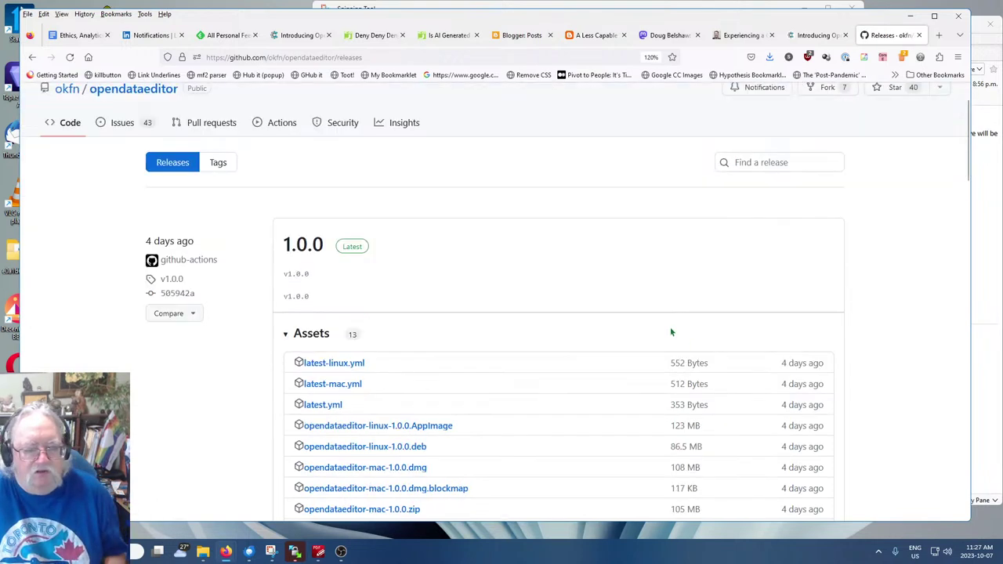
scroll(645, 329, "down", 1)
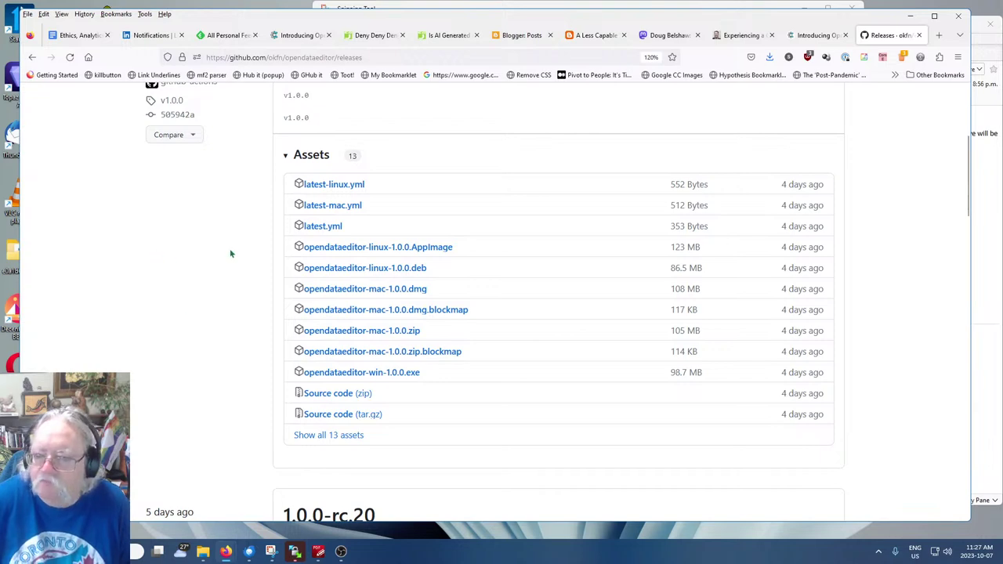
scroll(881, 385, "down", 2)
scroll(881, 386, "down", 3)
scroll(879, 385, "up", 5)
scroll(876, 385, "up", 4)
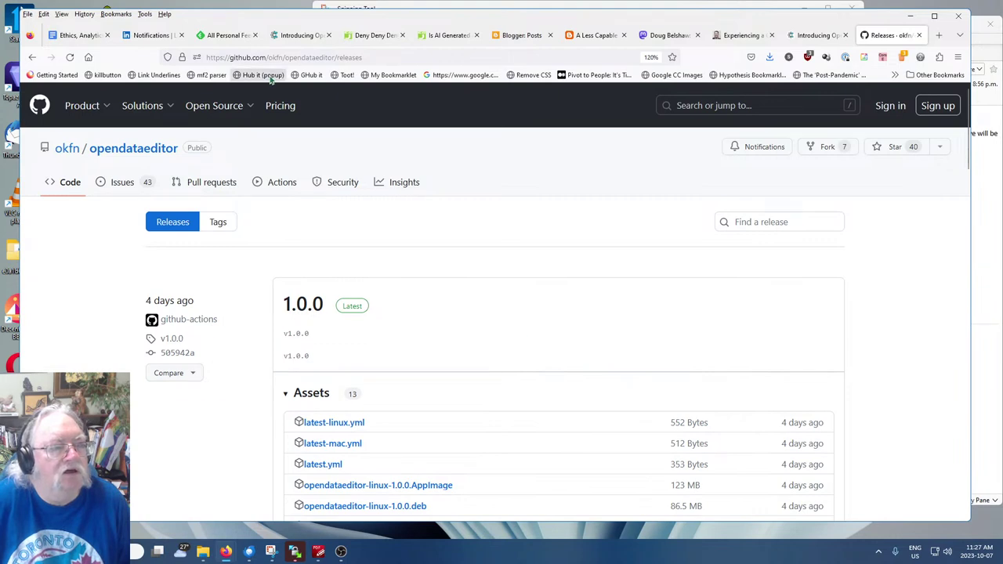
Glance at GitHub's Pricing page, come back to the releases, and scroll to the v1.0.0 assets
left_click(276, 112)
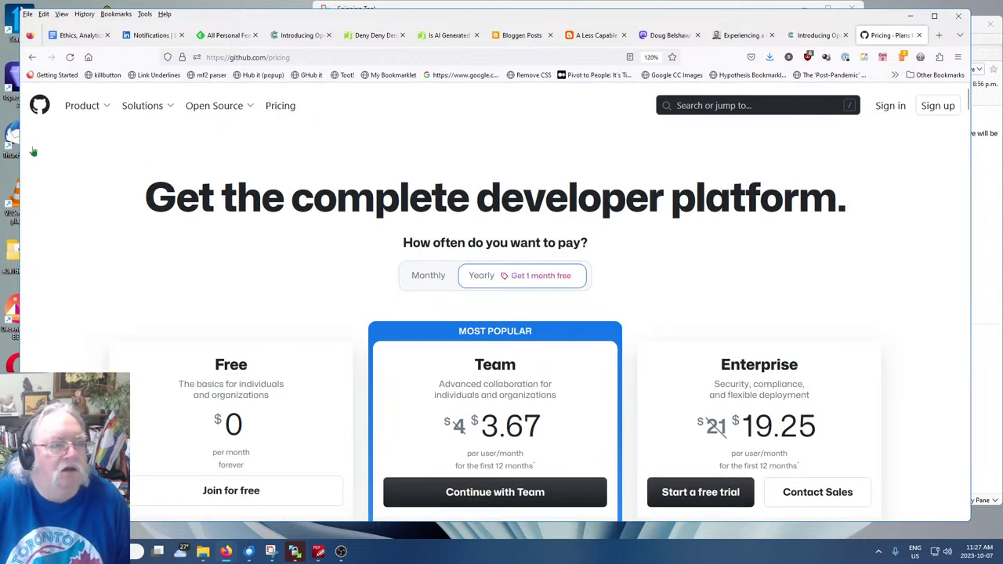
left_click(33, 58)
scroll(498, 231, "down", 2)
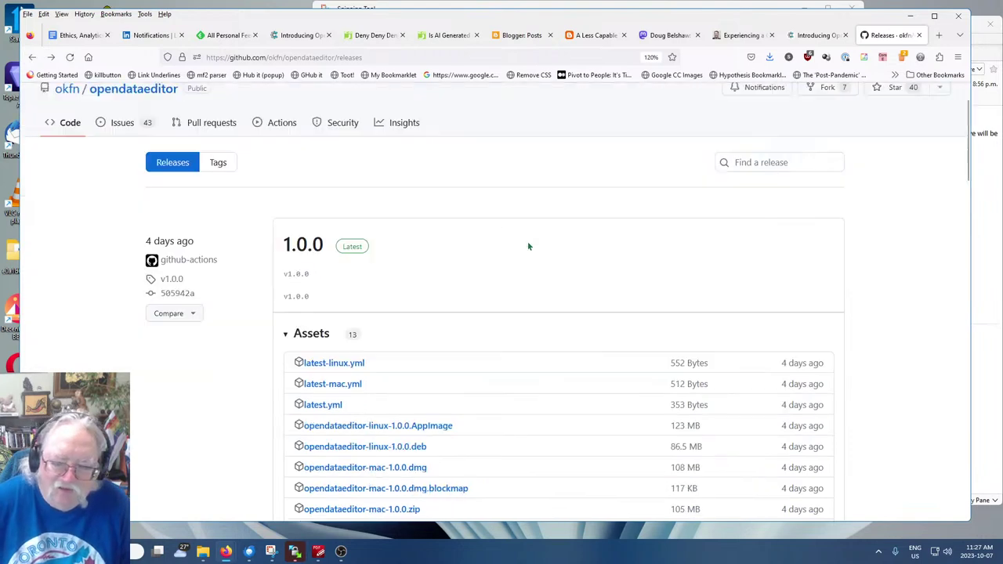
scroll(514, 236, "down", 1)
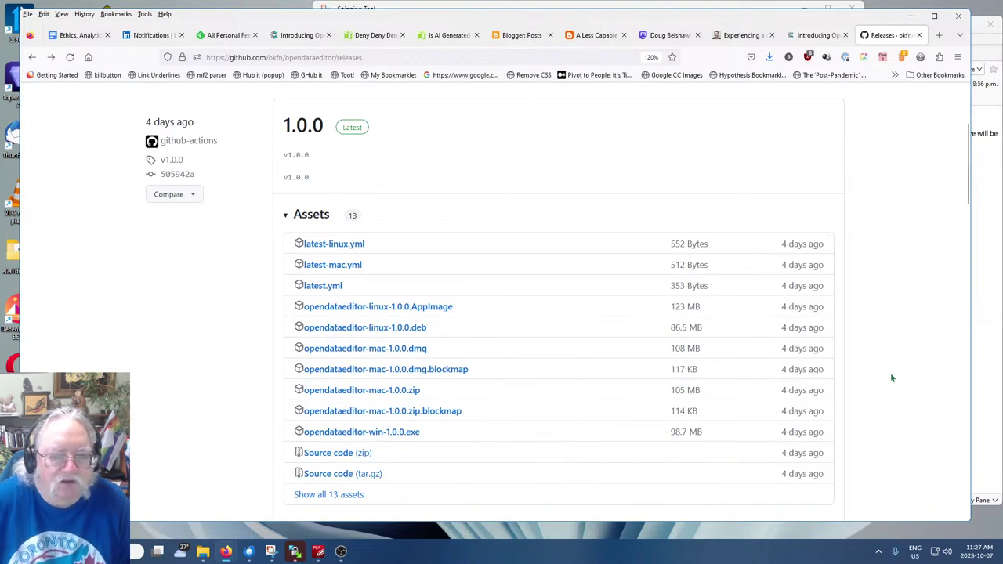
scroll(886, 374, "down", 2)
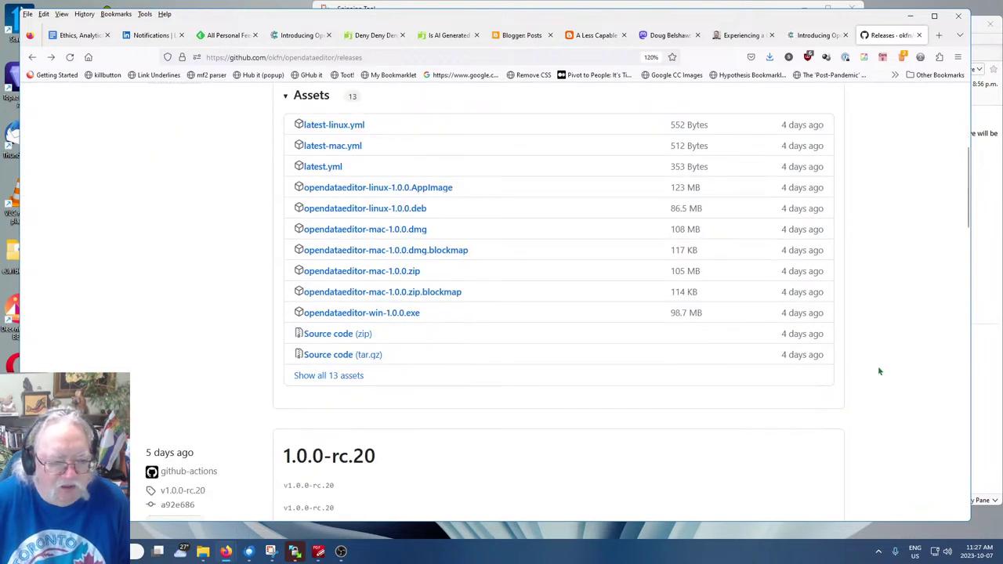
scroll(877, 365, "up", 2)
scroll(875, 365, "down", 1)
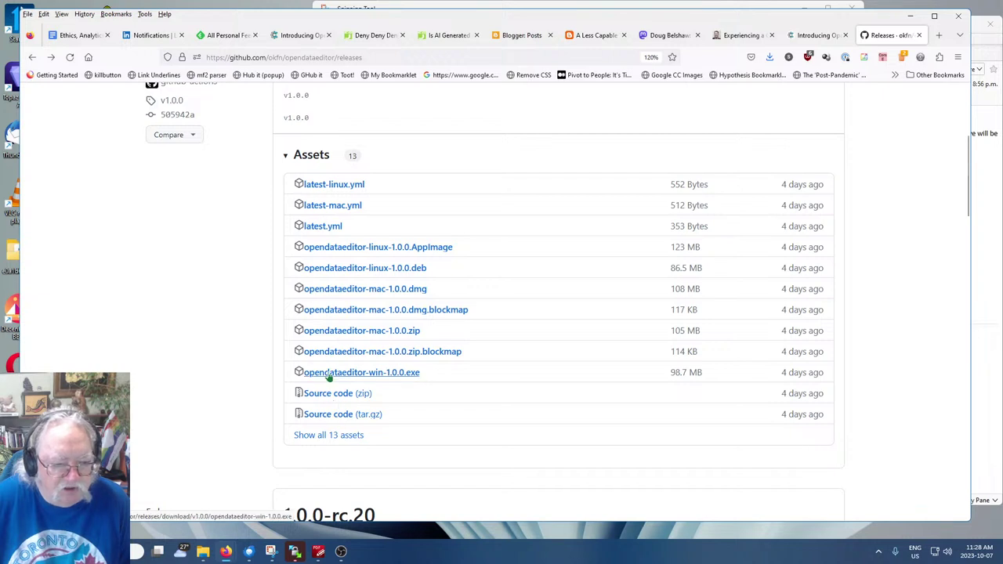
Download opendataeditor-win-1.0.0.exe and run it, getting past SmartScreen with More info and Run anyway
left_click(330, 373)
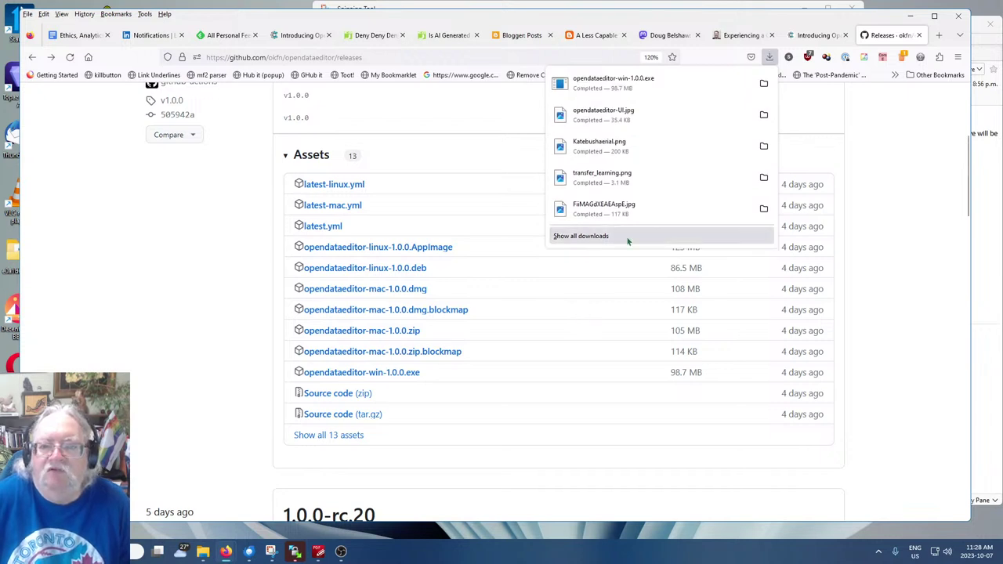
left_click(596, 88)
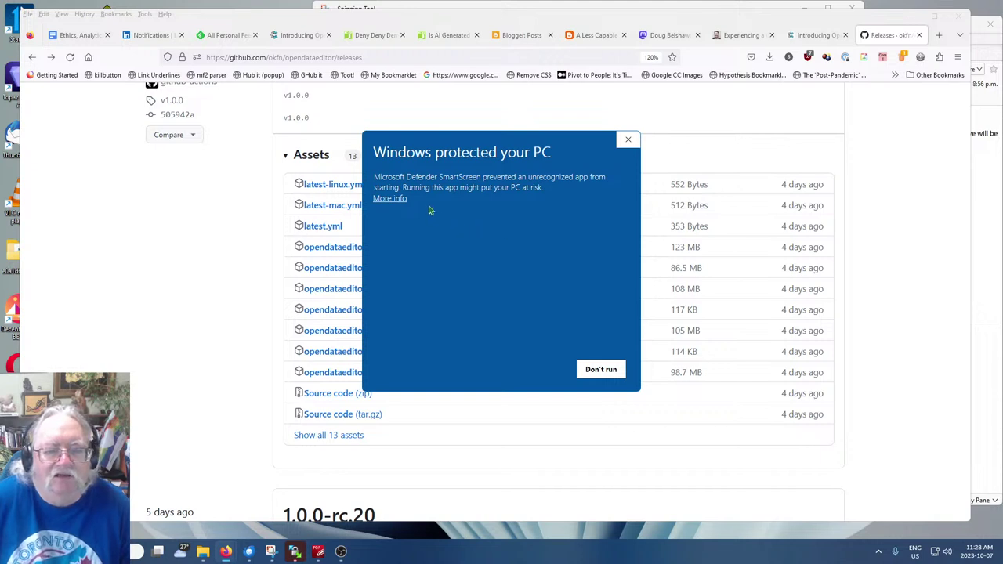
left_click(392, 200)
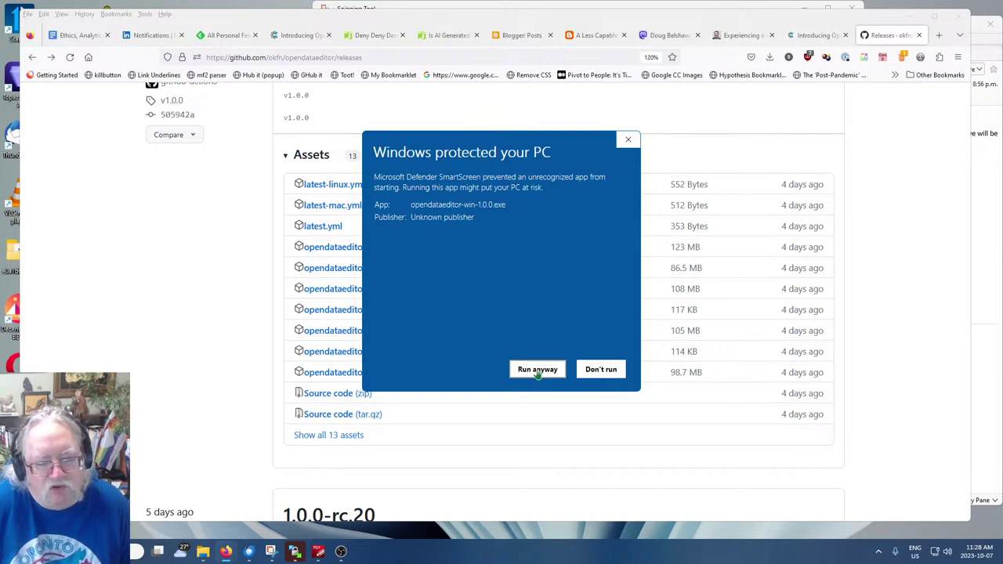
left_click(538, 370)
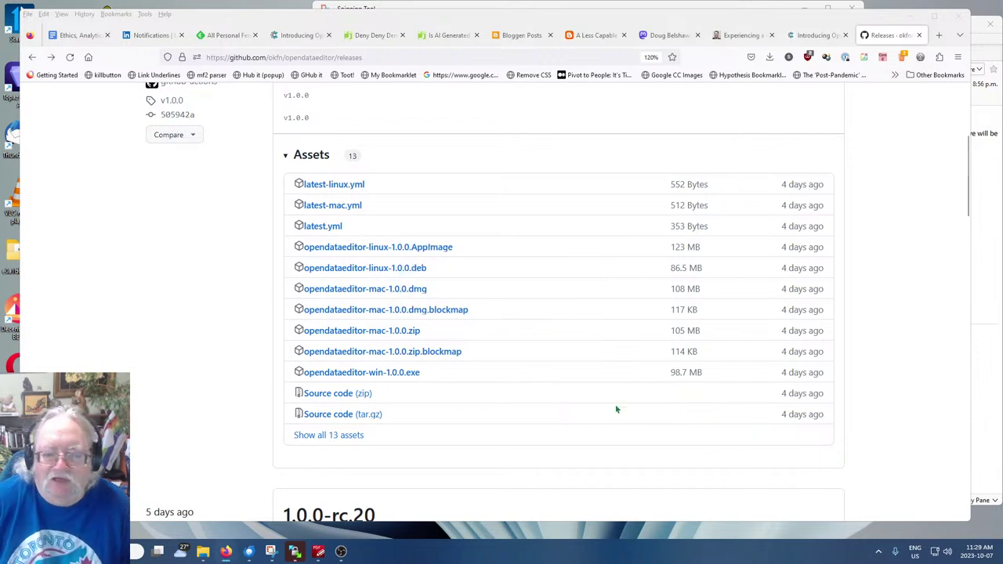
Allow Open Data Editor through the Windows Defender Firewall, then highlight the first-run loading note
left_click(668, 37)
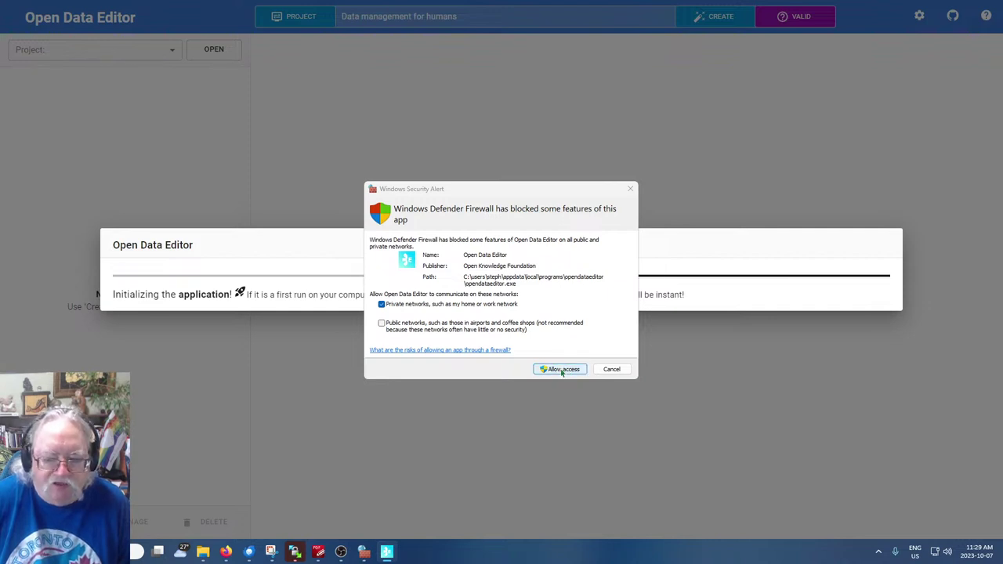
left_click(561, 370)
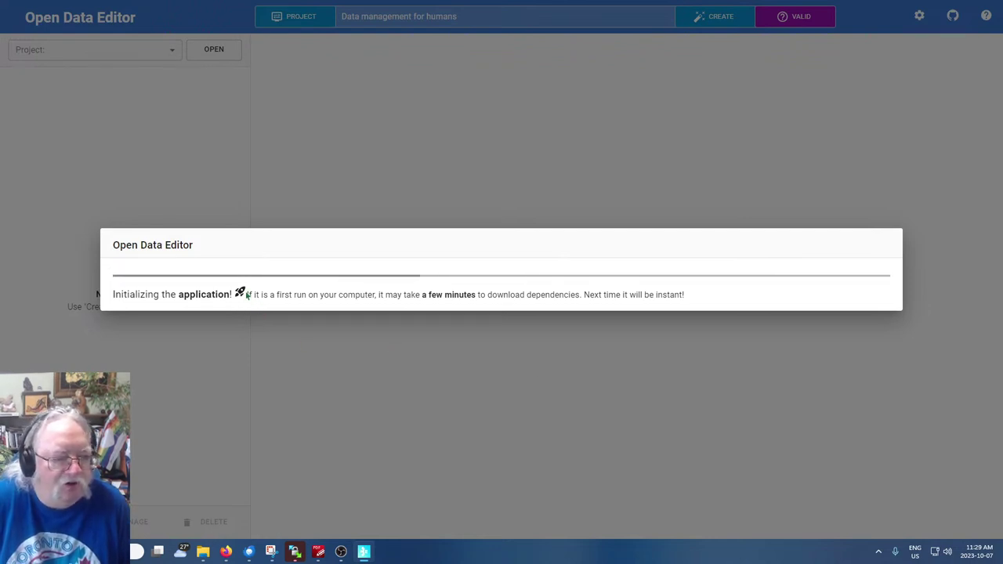
left_click_drag(251, 296, 337, 297)
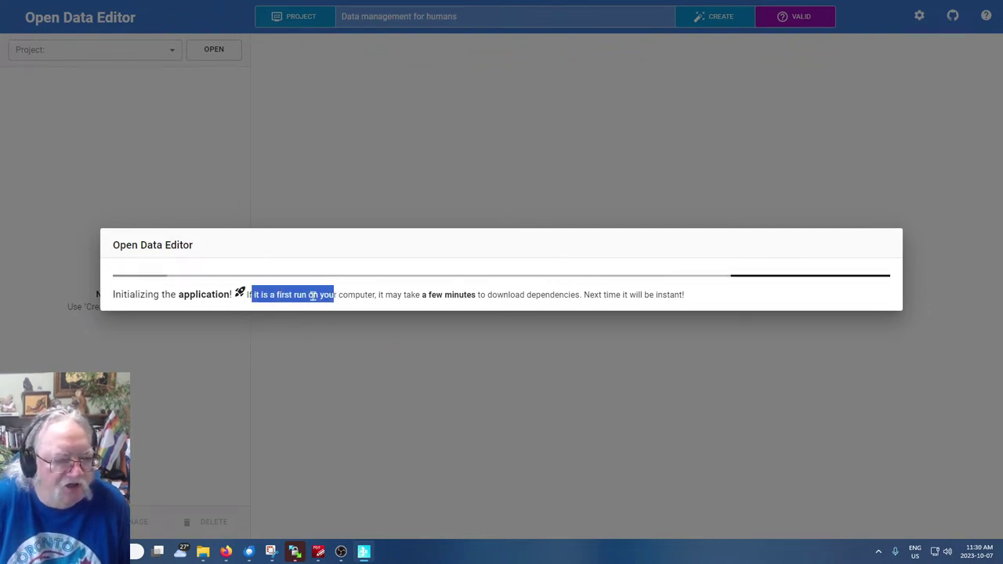
Finish highlighting the first-run note while initialization completes and the example project's files appear
left_click(391, 294)
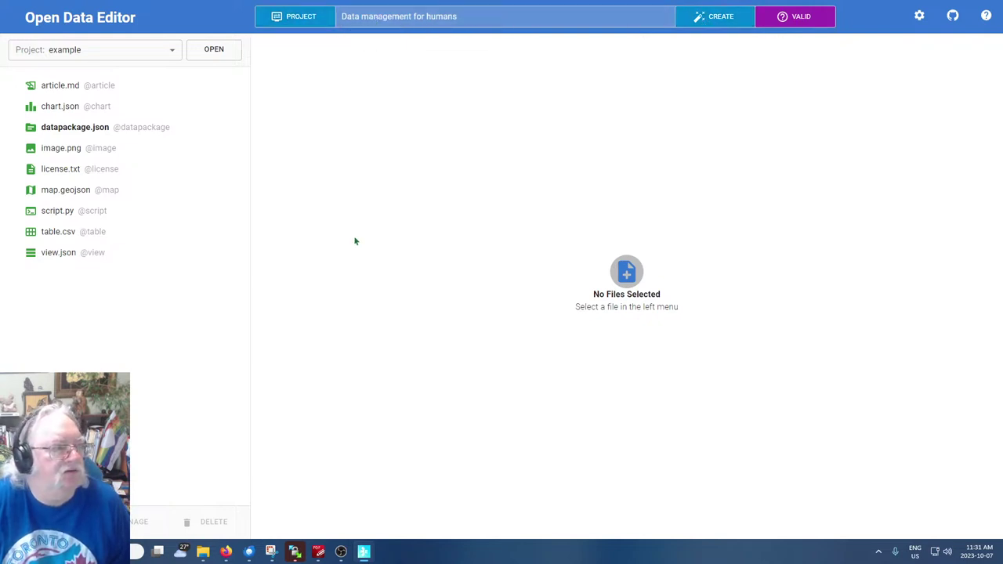
Open article.md and scroll through its rendered 'Cars and Dogs' preview
left_click(53, 88)
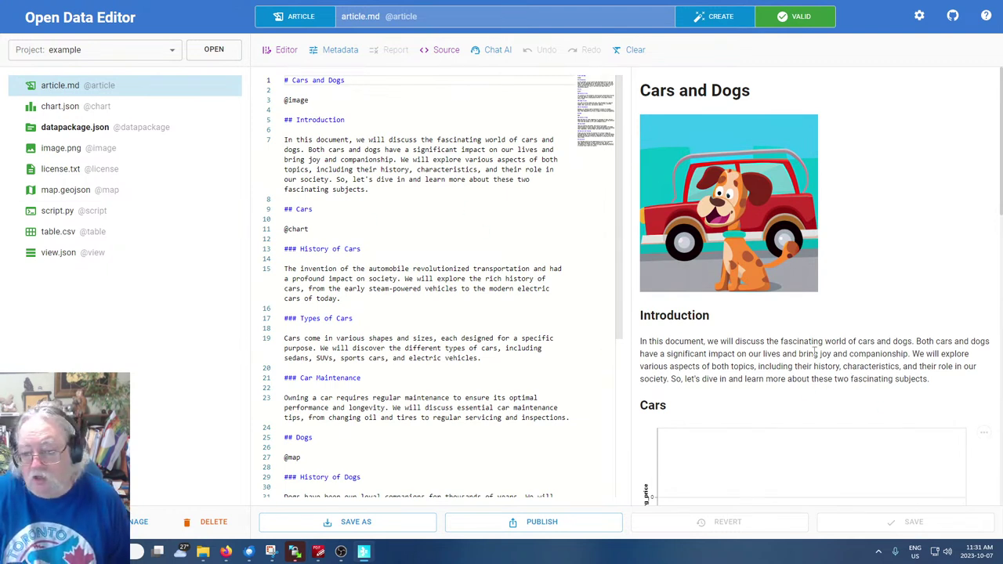
left_click(655, 347)
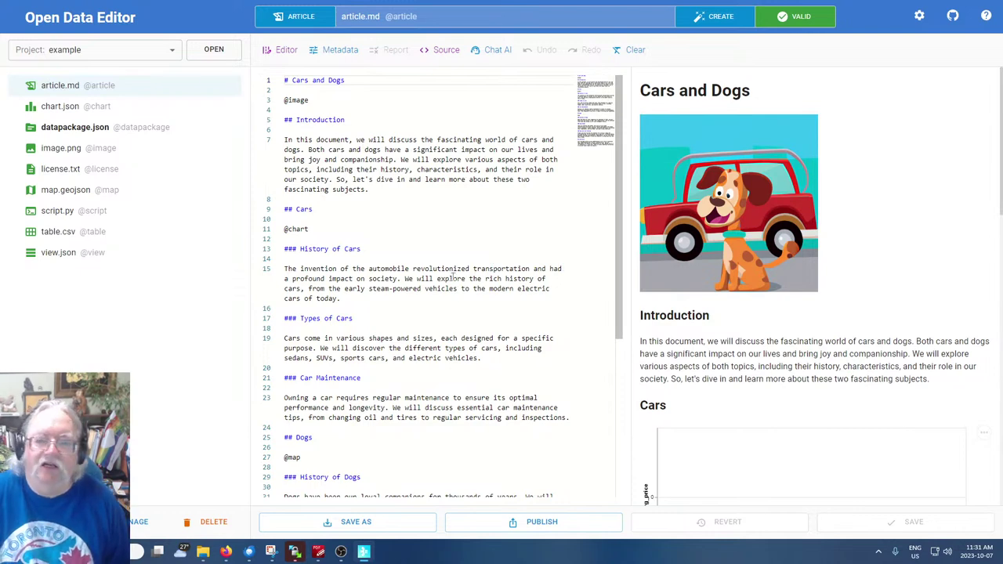
scroll(777, 296, "down", 2)
scroll(540, 365, "down", 3)
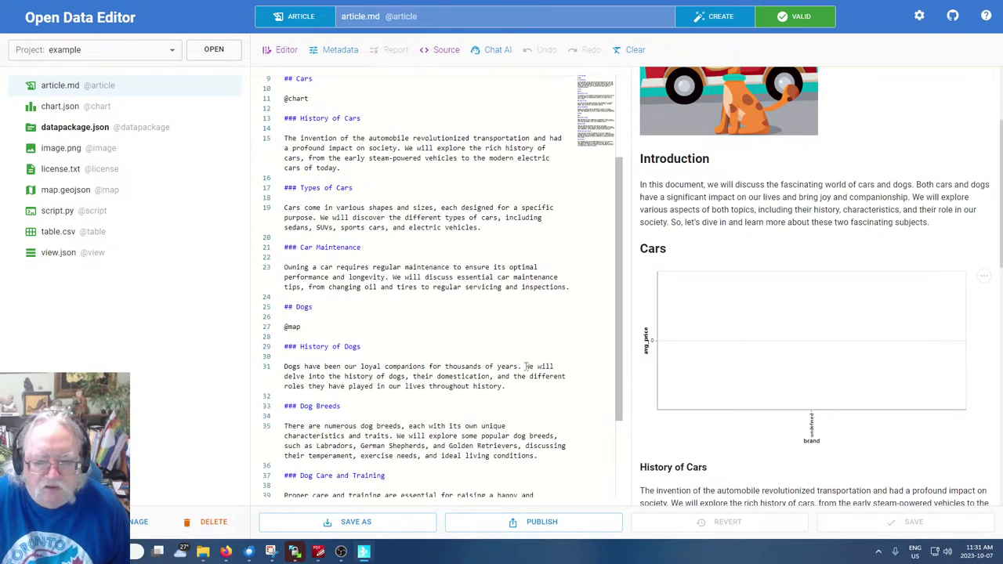
scroll(524, 367, "up", 3)
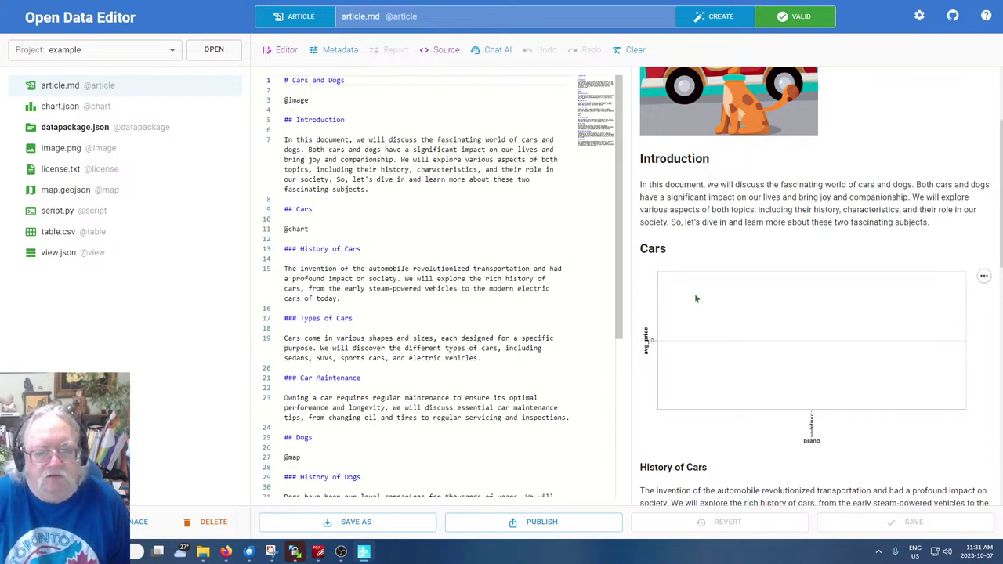
scroll(754, 307, "up", 2)
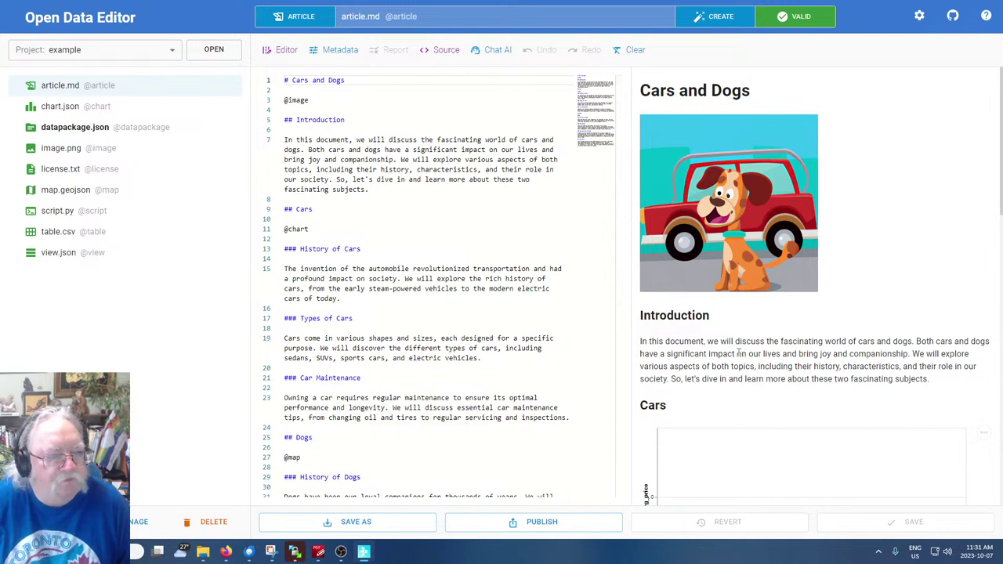
left_click(297, 107)
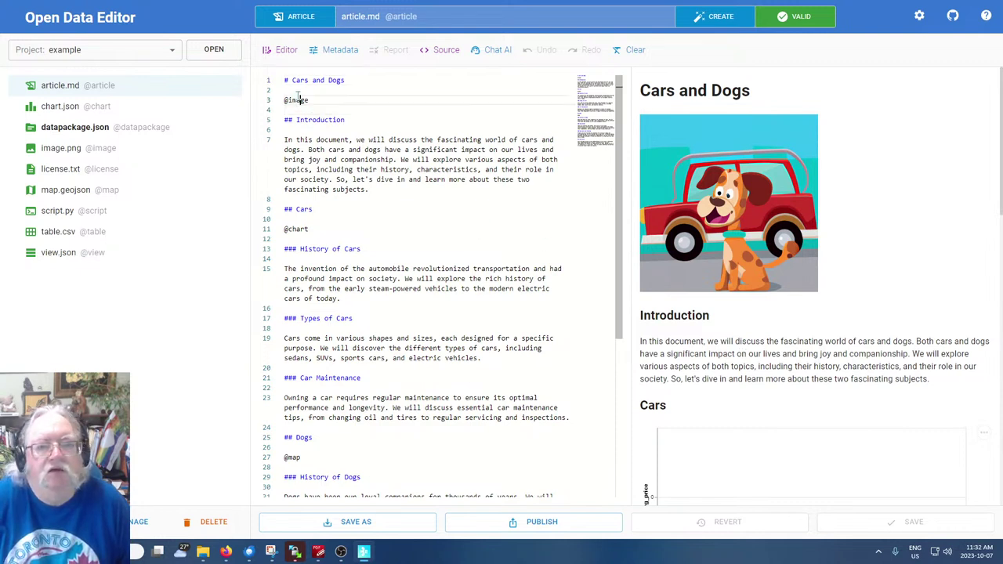
double_click(297, 100)
left_click(423, 197)
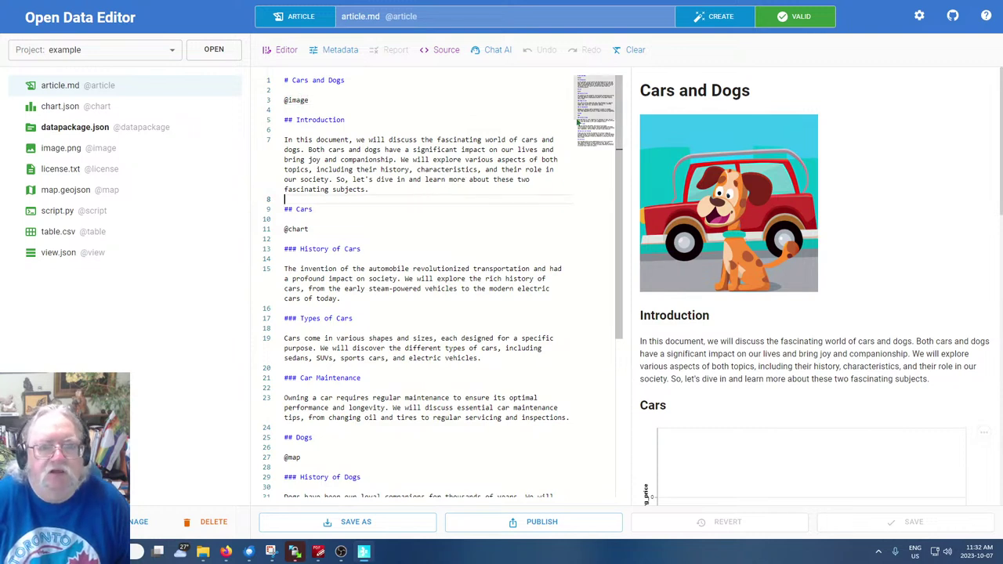
left_click(371, 108)
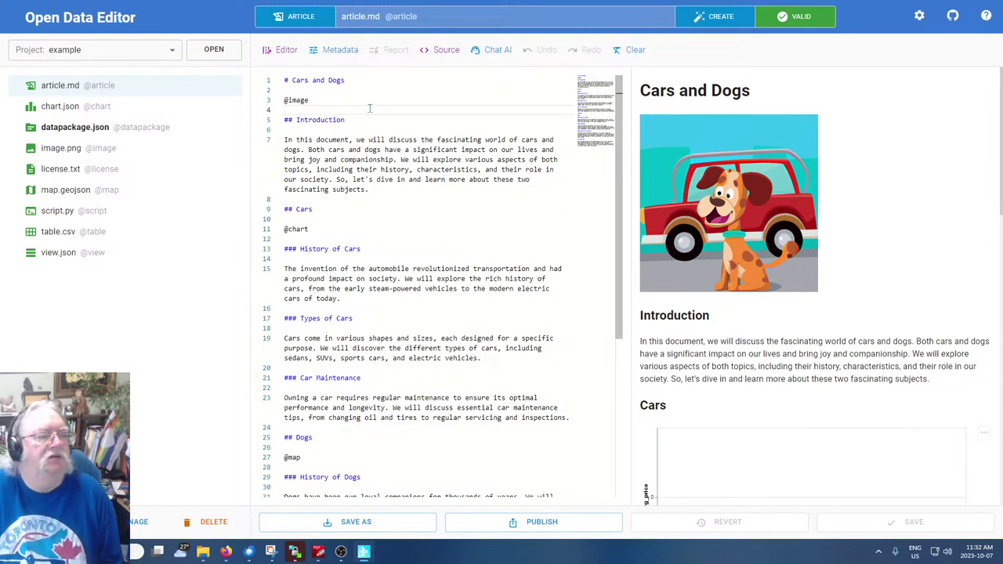
scroll(751, 293, "down", 3)
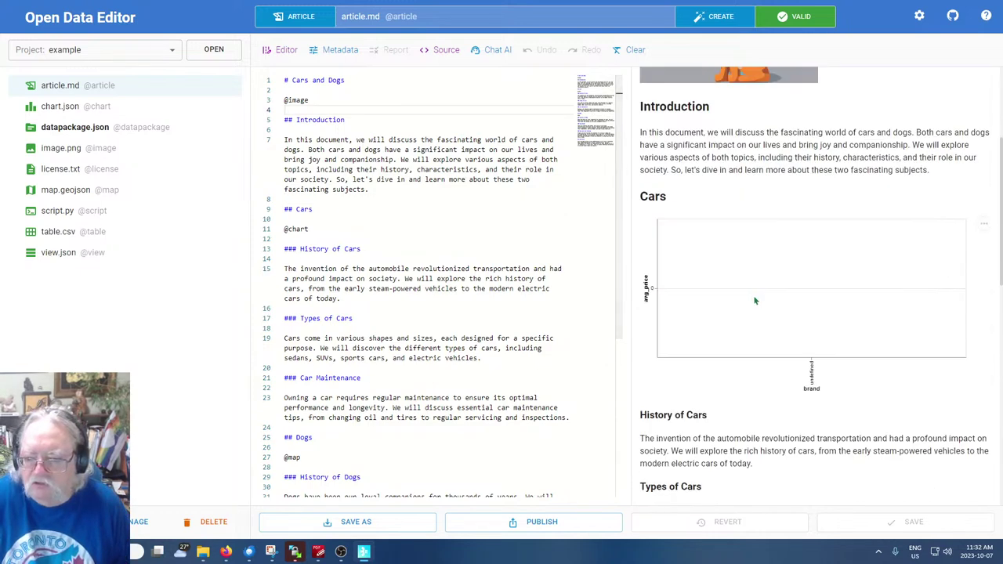
scroll(756, 301, "down", 3)
double_click(298, 228)
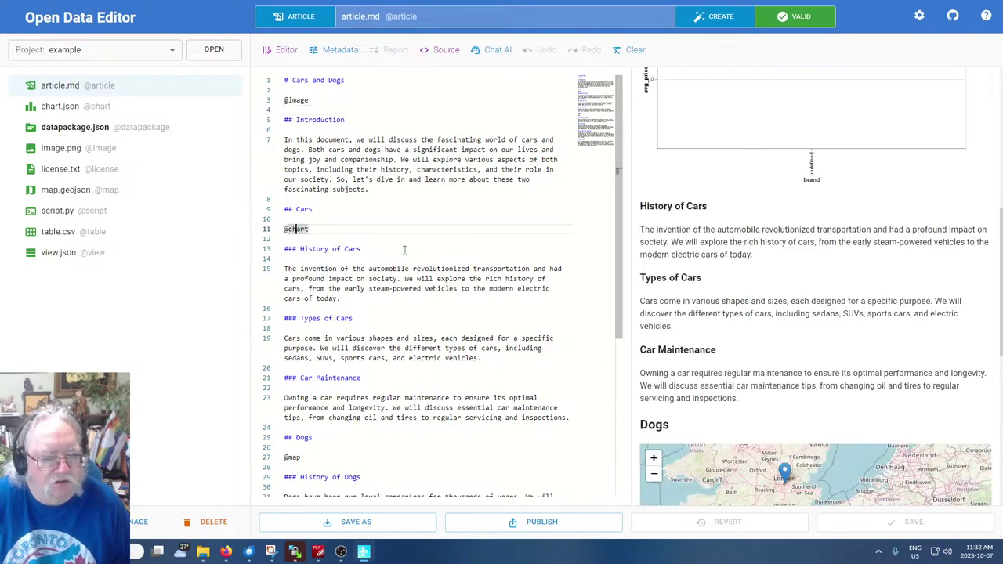
scroll(406, 248, "down", 5)
scroll(399, 251, "up", 5)
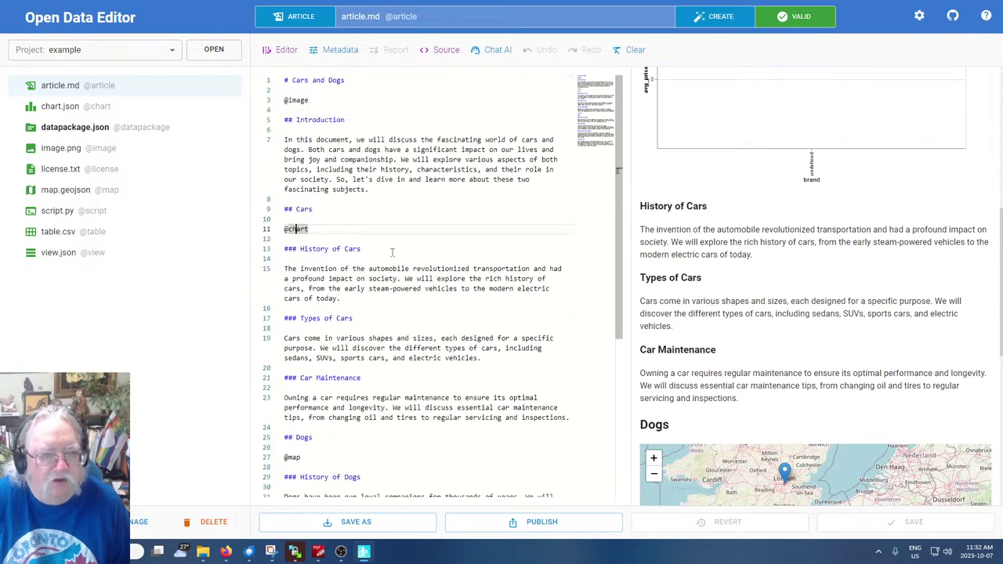
left_click(351, 140)
double_click(295, 99)
left_click(285, 100)
double_click(304, 115)
left_click(285, 118)
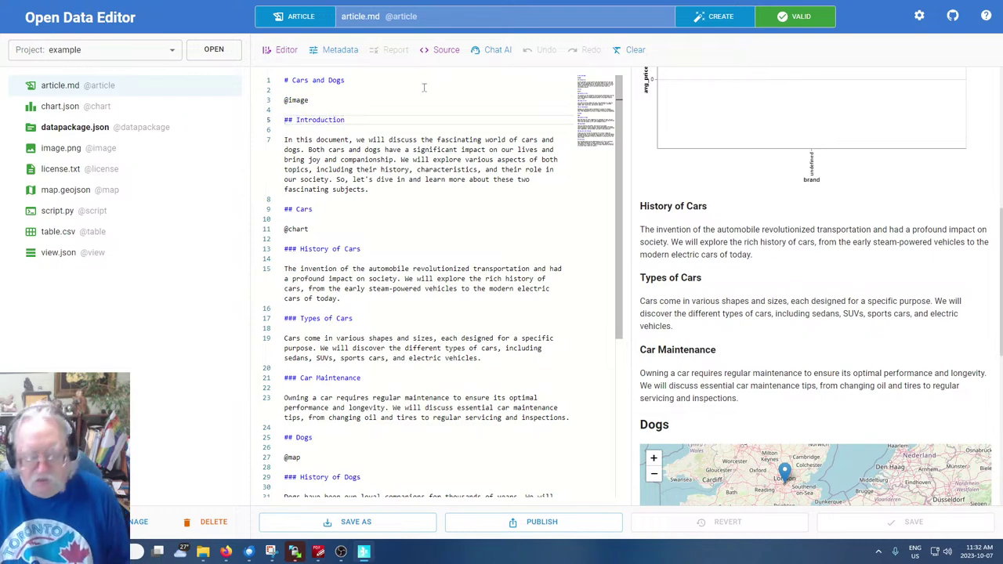
key("Return")
key("Return")
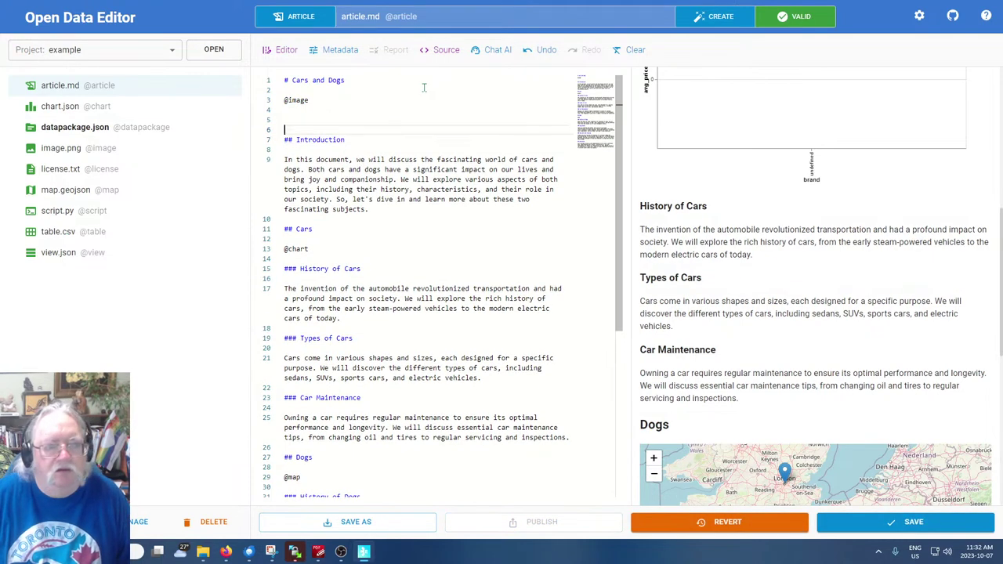
type("@image")
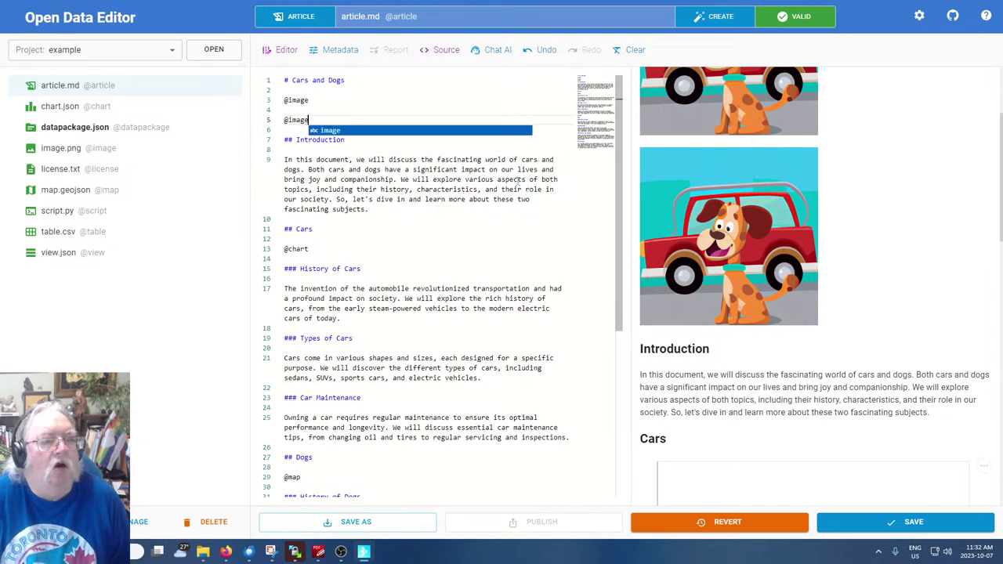
key("BackSpace")
key("BackSpace")
key("BackSpace")
key("BackSpace")
key("BackSpace")
key("BackSpace")
key("BackSpace")
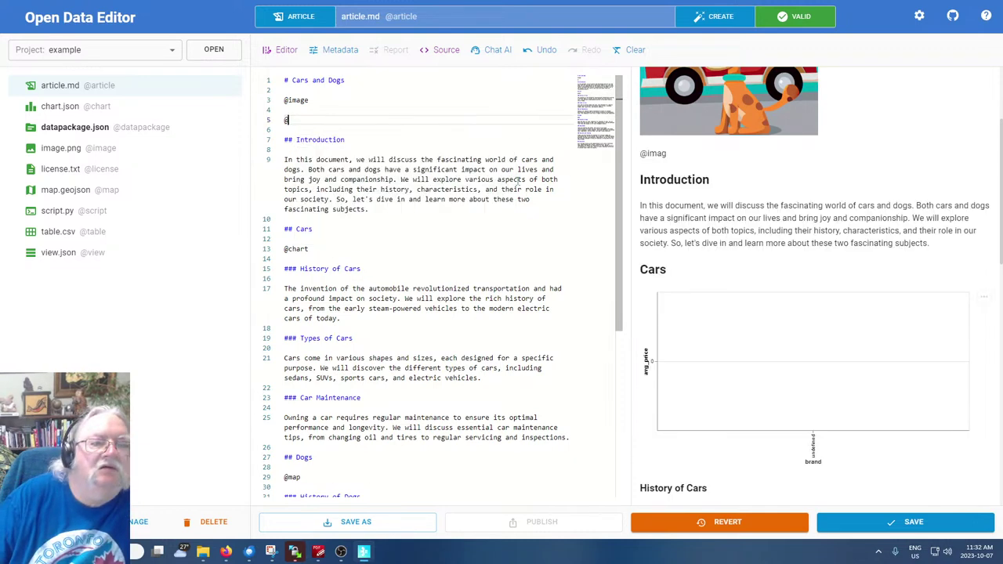
key("BackSpace")
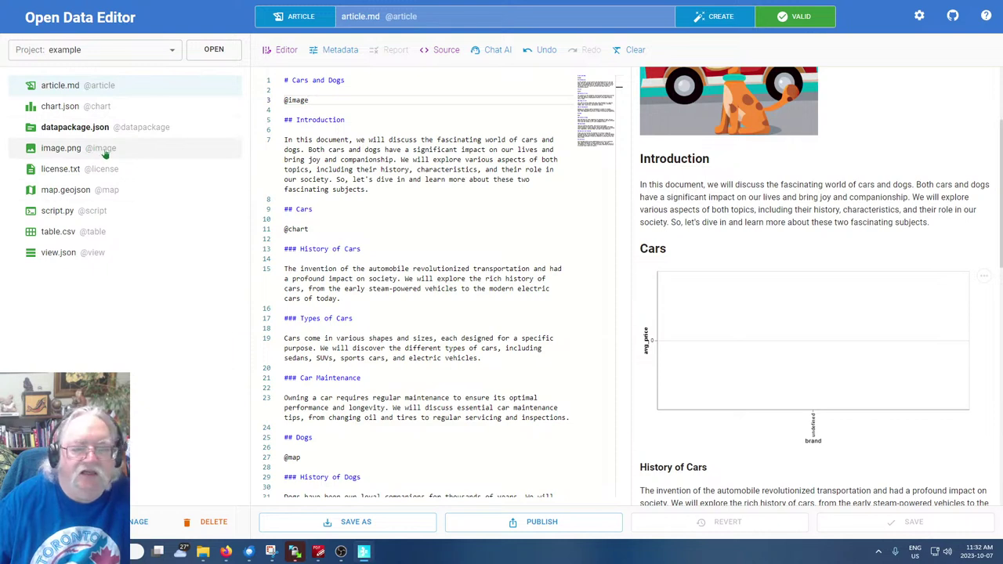
View image.png, the MIT license.txt and map.geojson, finishing on script.py's pandas describe() script
left_click(57, 151)
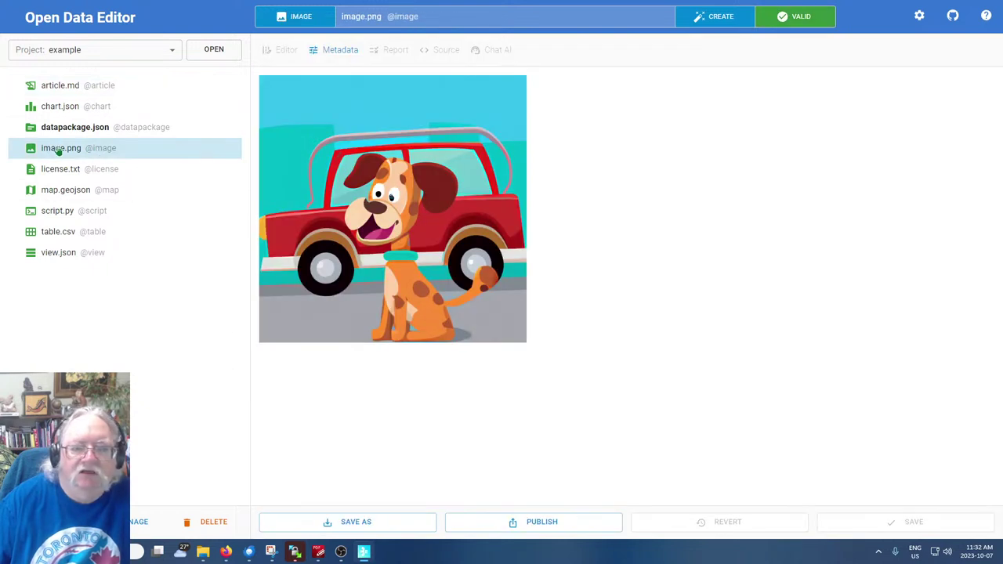
left_click(62, 174)
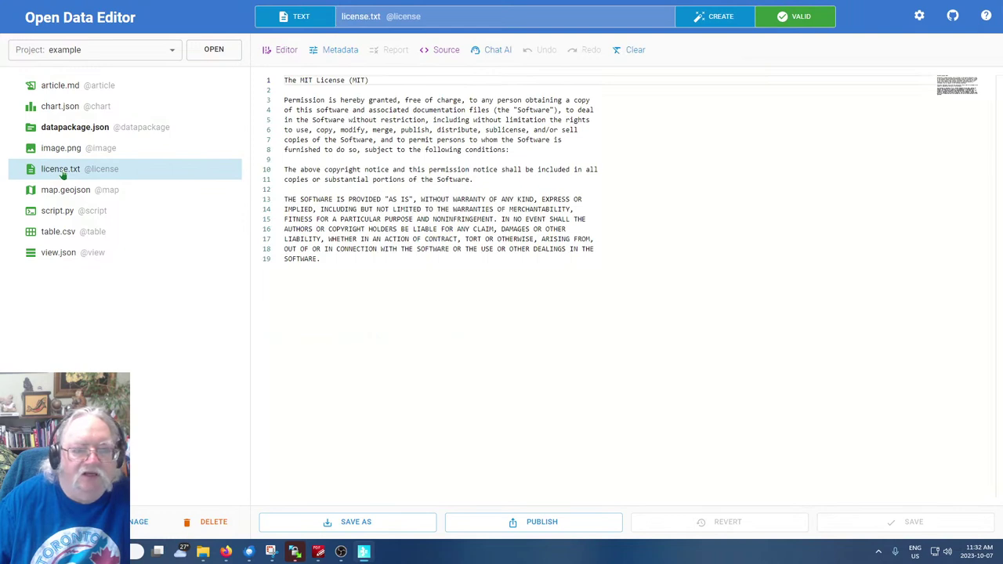
left_click(70, 192)
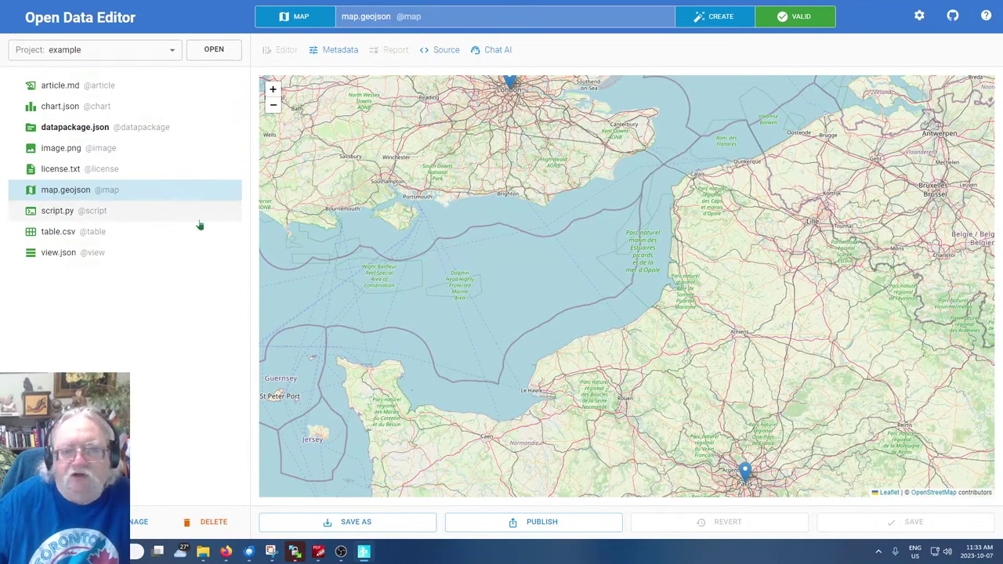
left_click(55, 212)
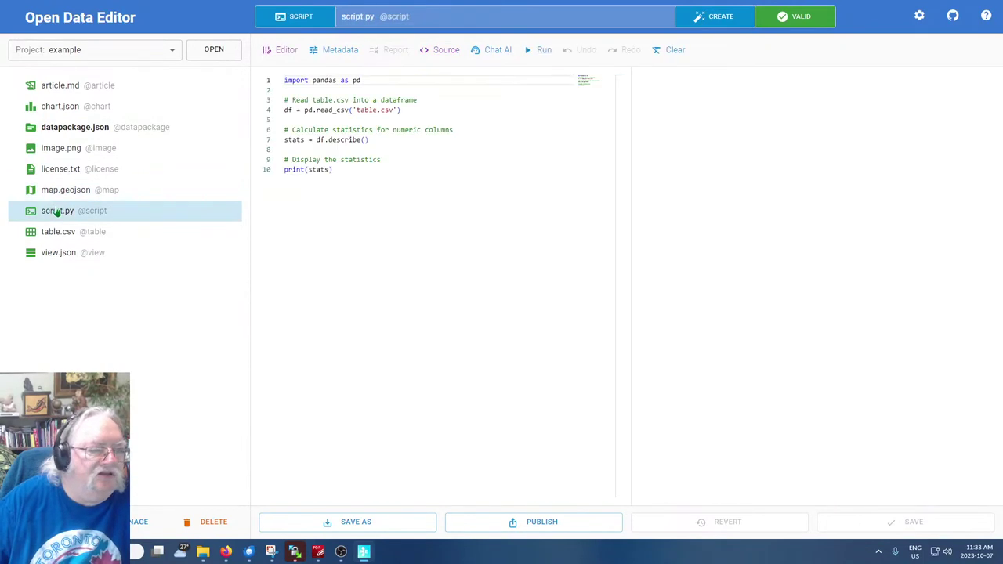
left_click(60, 91)
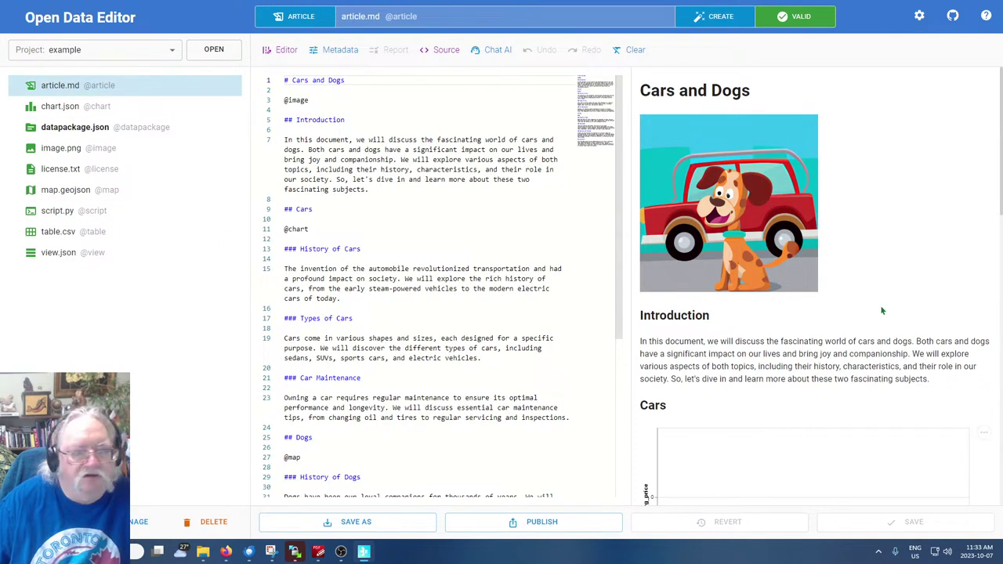
scroll(591, 290, "down", 5)
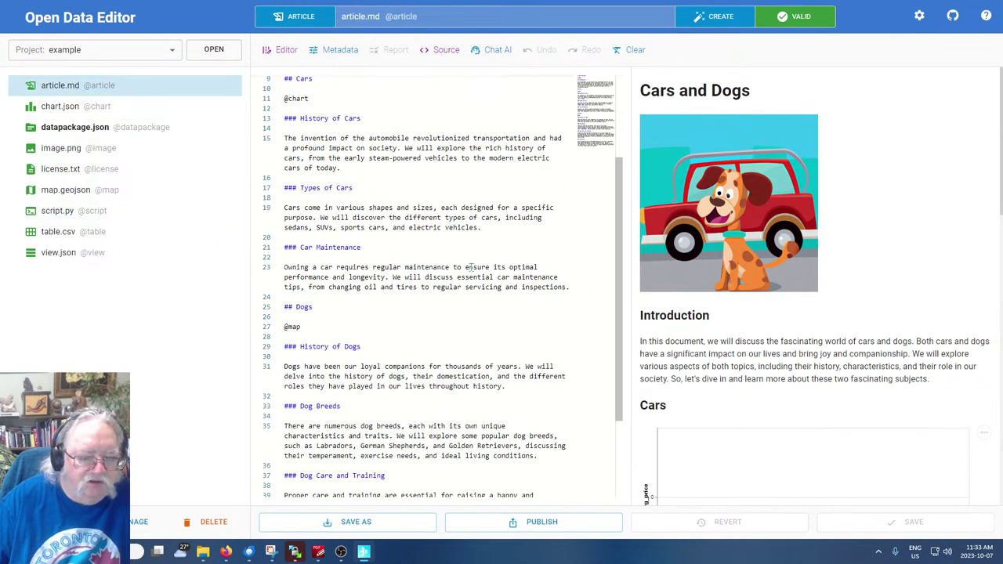
scroll(466, 265, "down", 1)
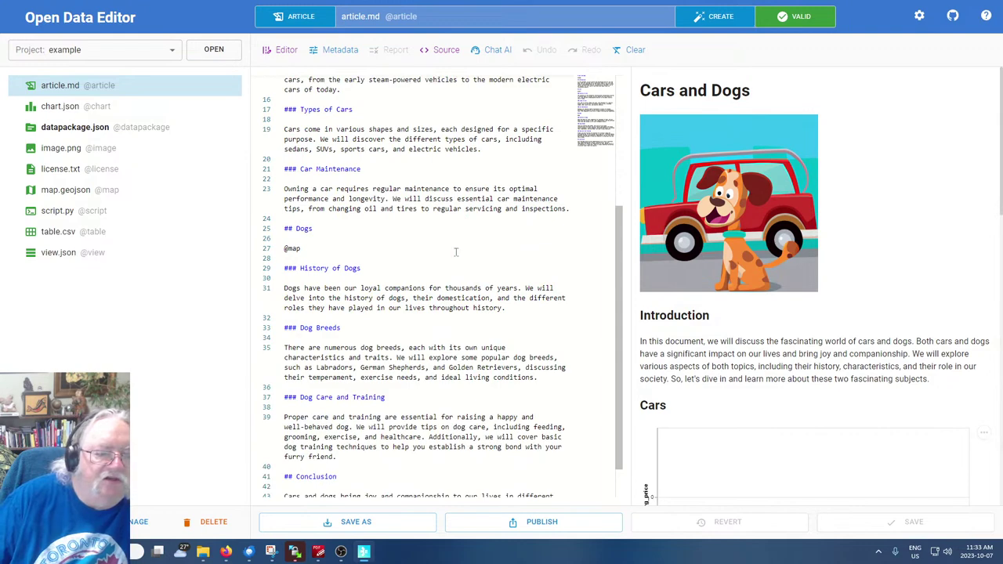
left_click(343, 244)
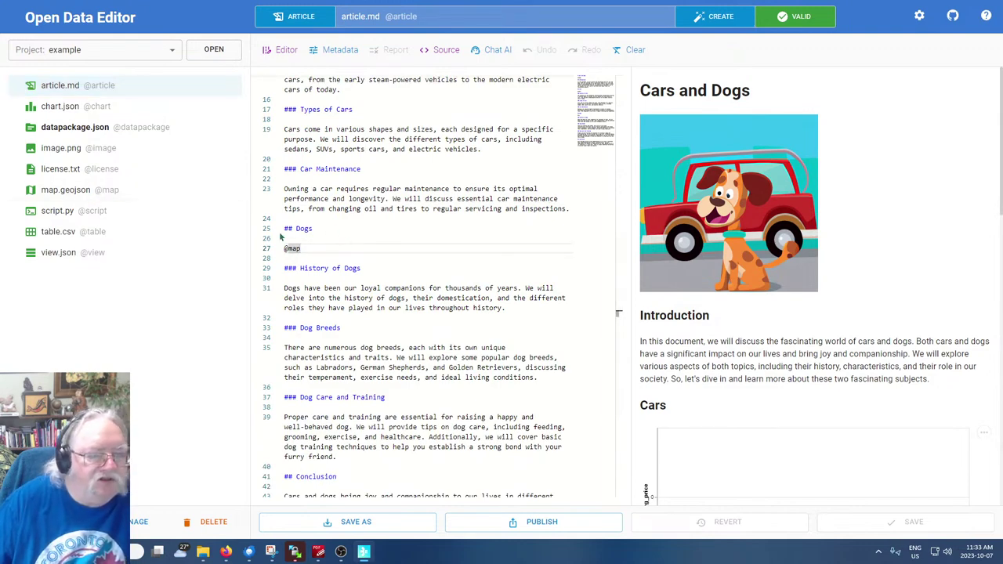
scroll(790, 333, "down", 10)
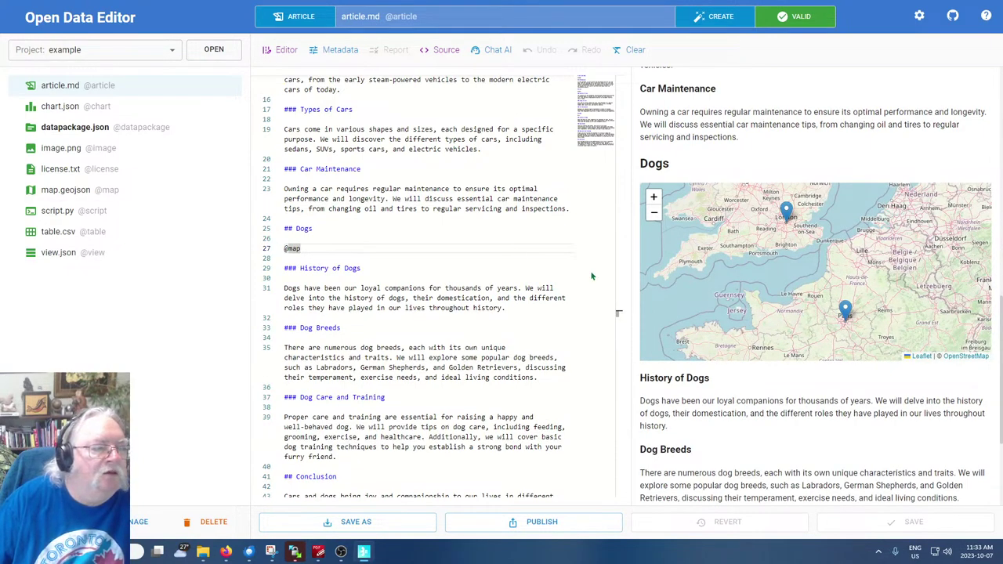
left_click(55, 196)
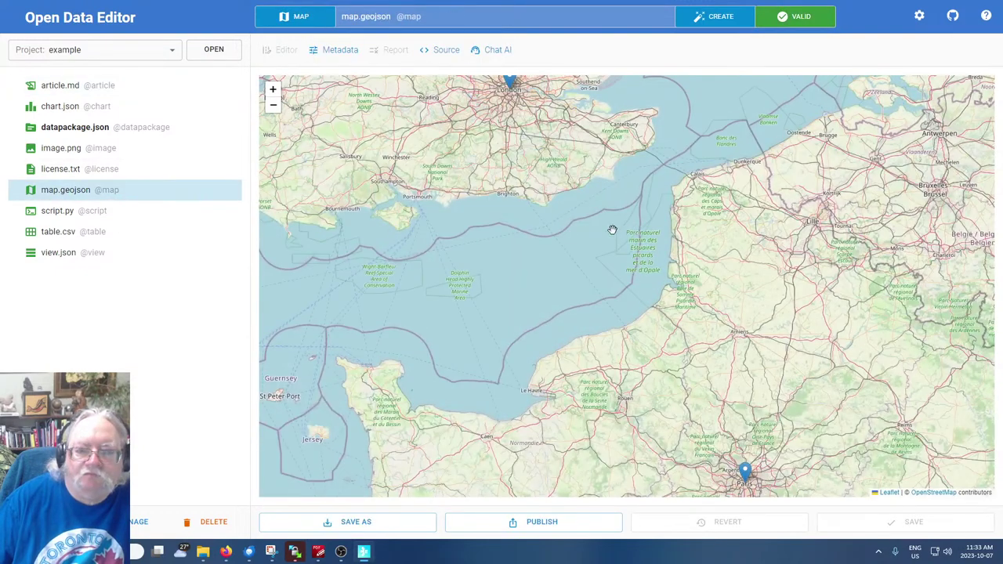
Show map.geojson's GeoJSON source beneath the map and scroll through the London feature
left_click(445, 52)
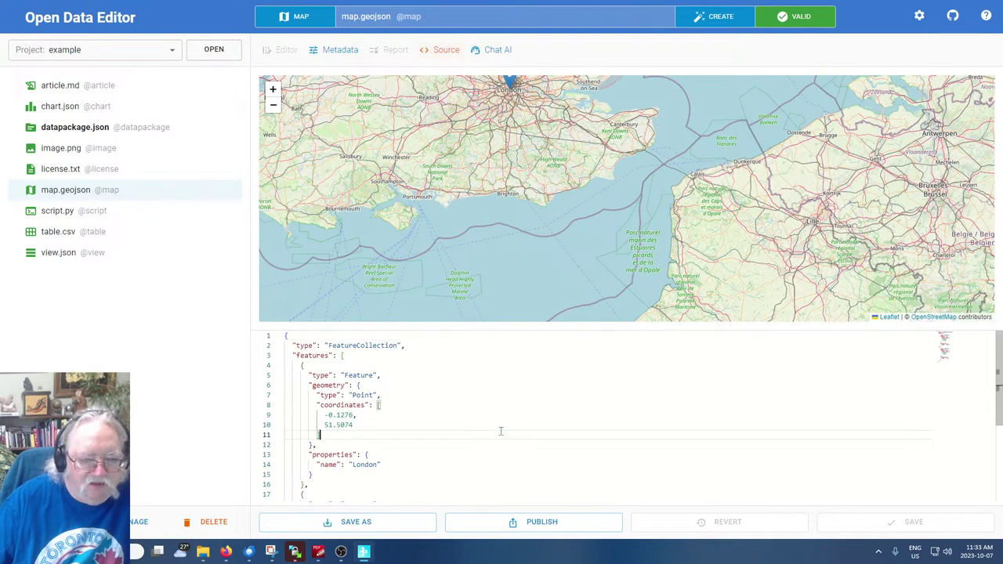
scroll(500, 431, "down", 4)
scroll(500, 431, "up", 4)
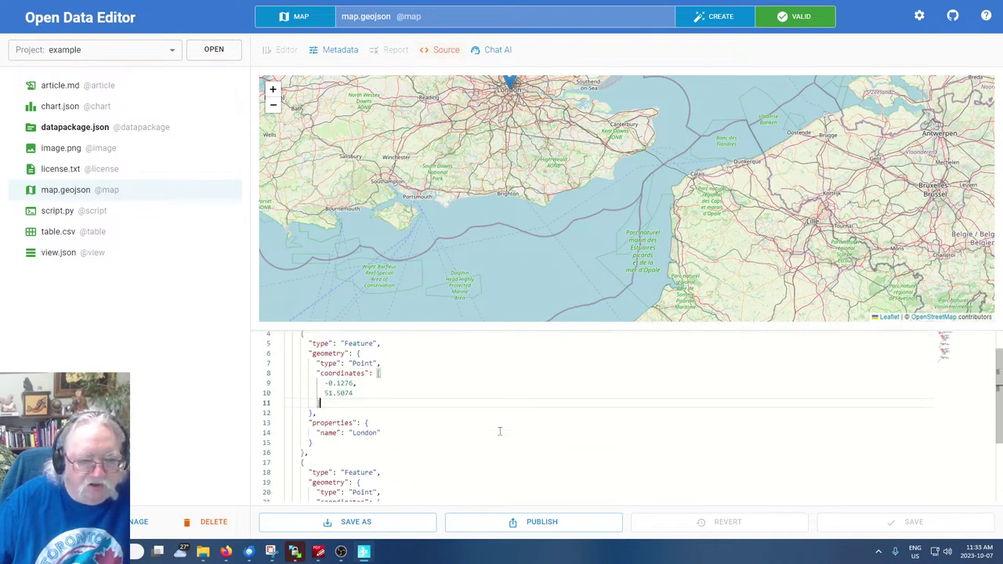
left_click(496, 429)
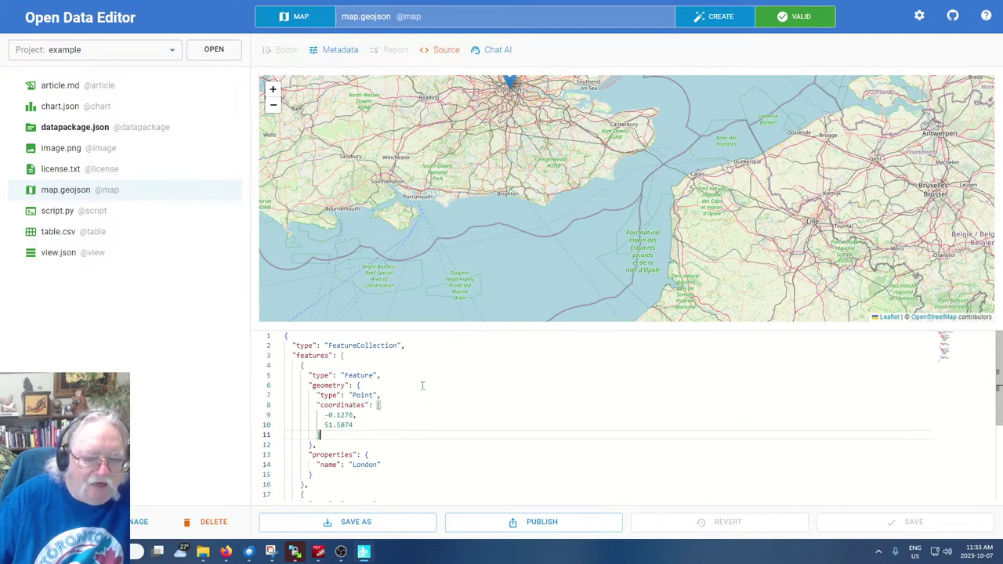
scroll(420, 432, "down", 4)
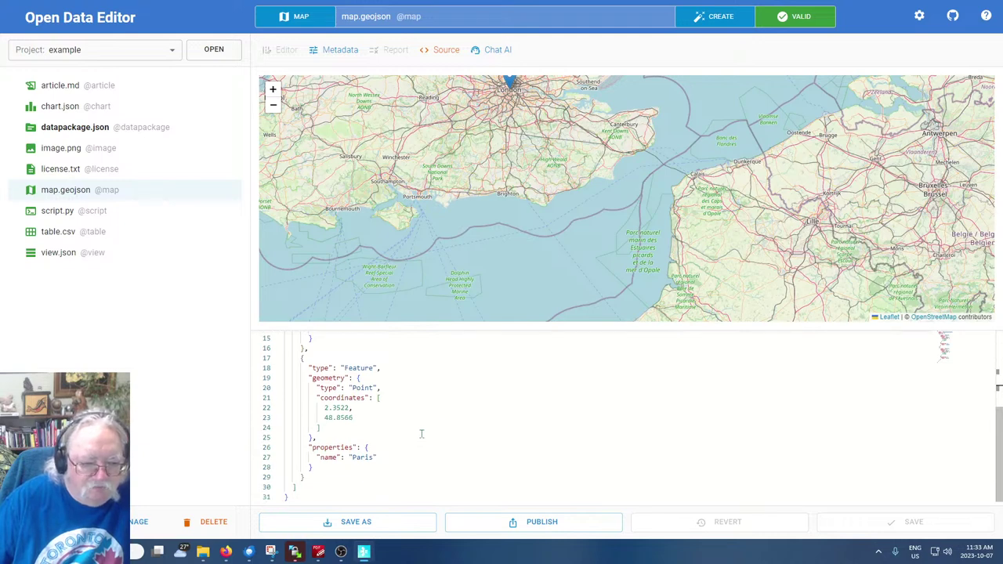
scroll(415, 432, "up", 4)
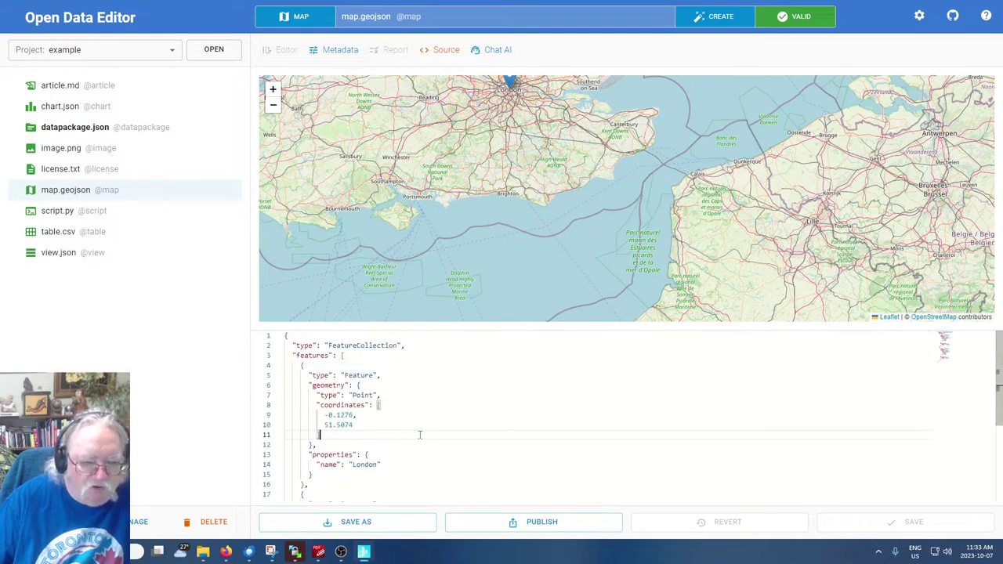
scroll(403, 371, "down", 4)
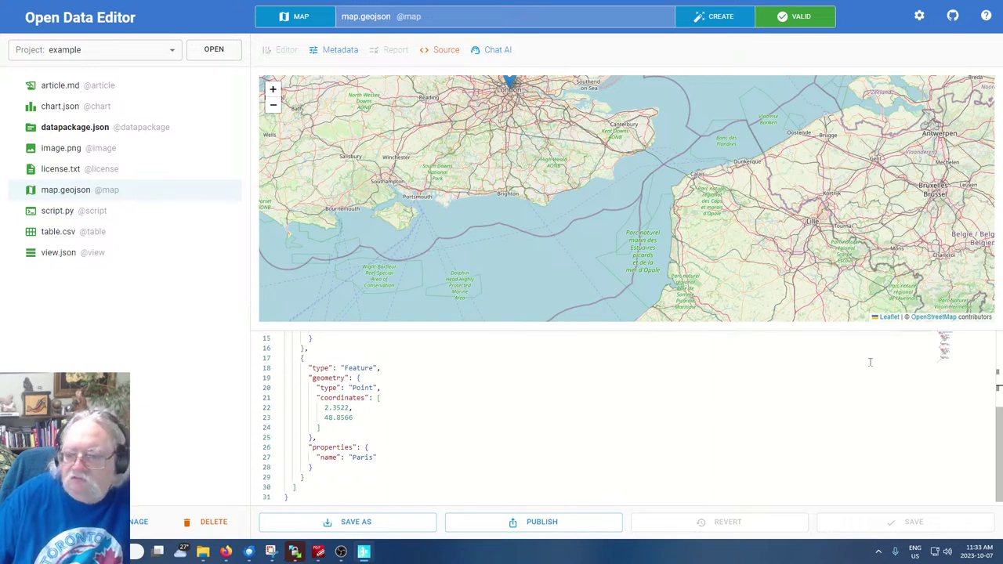
scroll(599, 393, "up", 4)
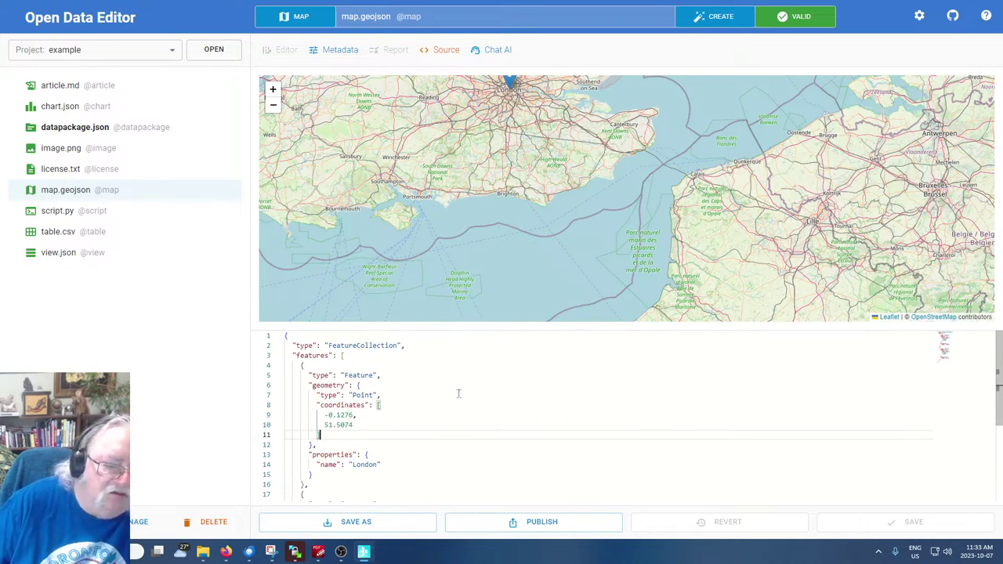
Try overwriting London's latitude 51.5074, finding the GeoJSON source read-only
double_click(328, 425)
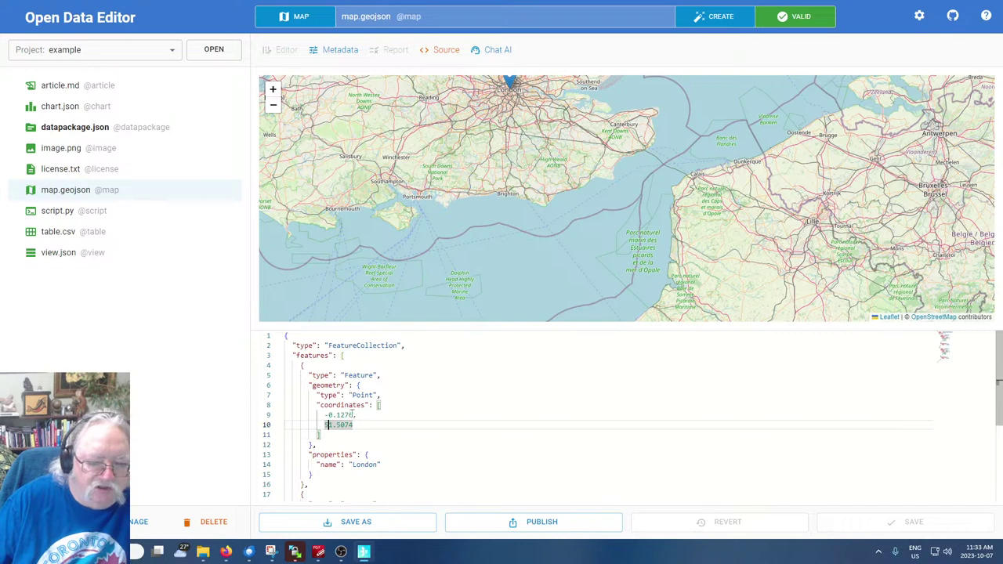
key("BackSpace")
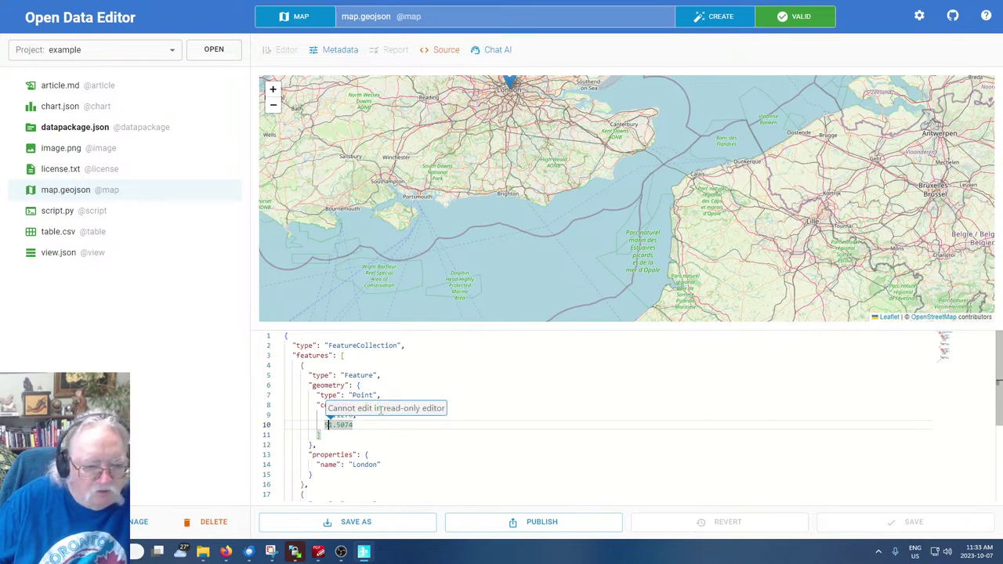
left_click(381, 435)
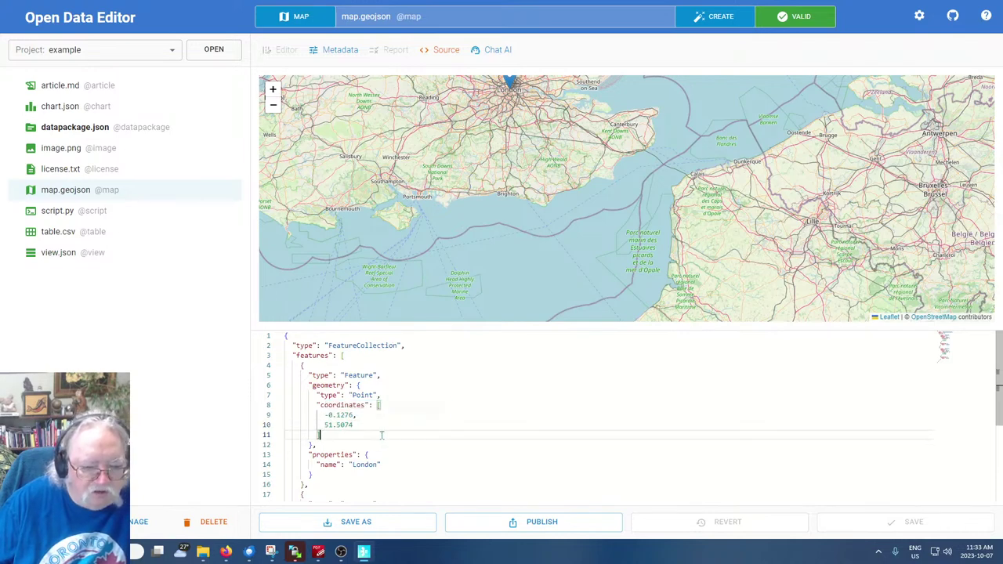
left_click(467, 459)
scroll(485, 422, "down", 3)
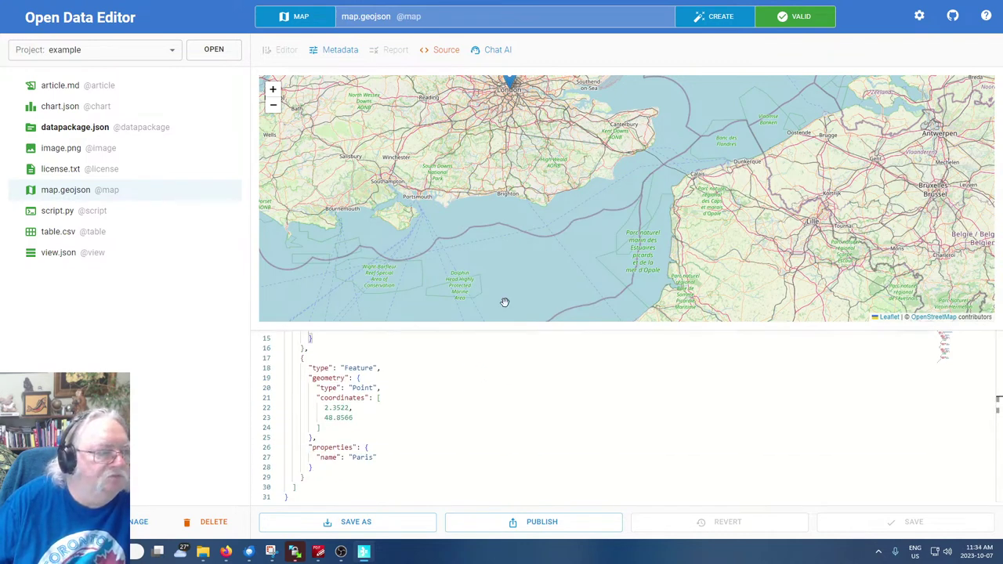
Scroll through the source to inspect the Paris and London feature properties
left_click(695, 446)
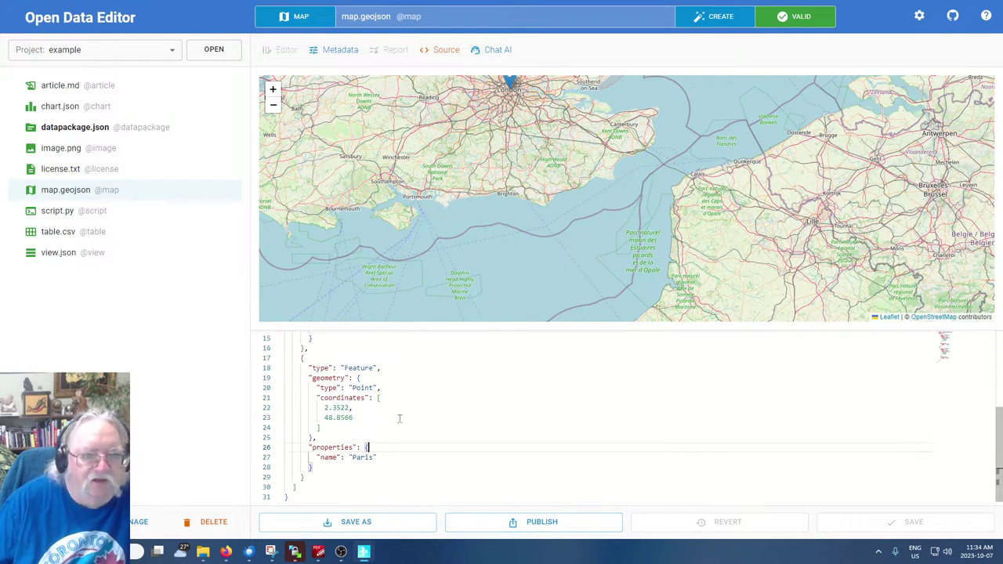
scroll(399, 419, "up", 3)
scroll(385, 253, "up", 2)
scroll(401, 212, "down", 2)
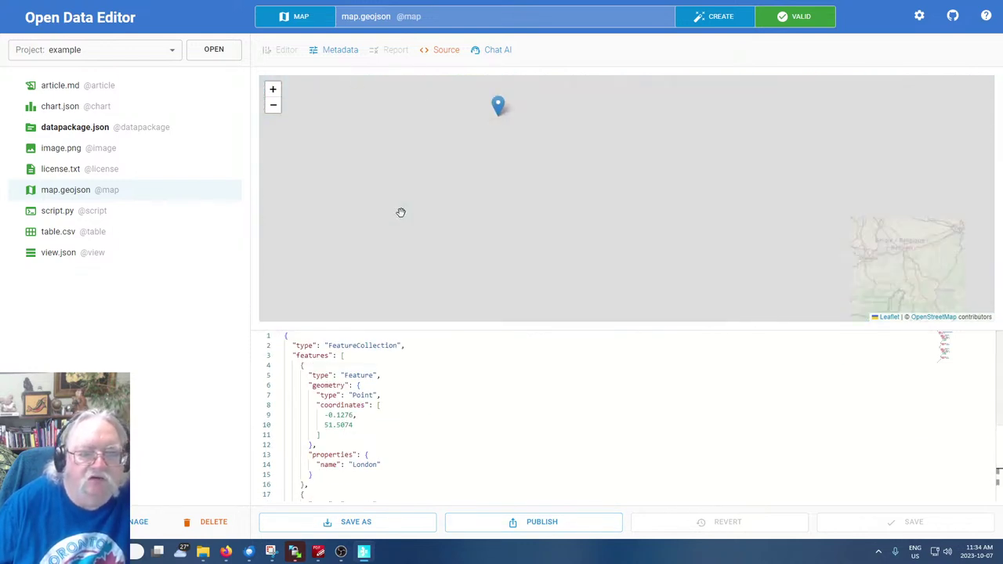
scroll(401, 212, "down", 4)
scroll(551, 218, "up", 2)
scroll(557, 215, "down", 2)
left_click(483, 479)
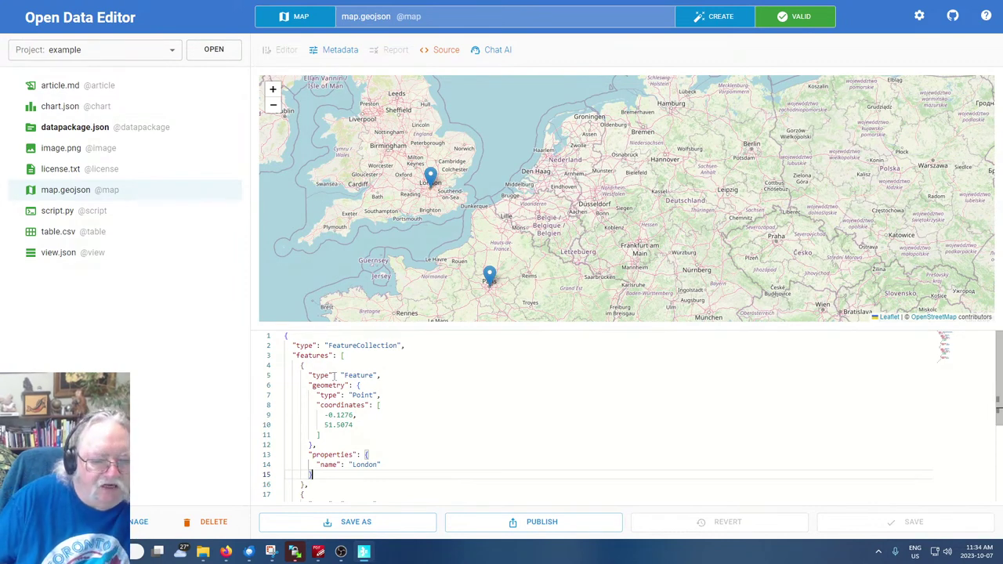
Open article.md and scroll through the Cars and Dogs text
left_click(54, 85)
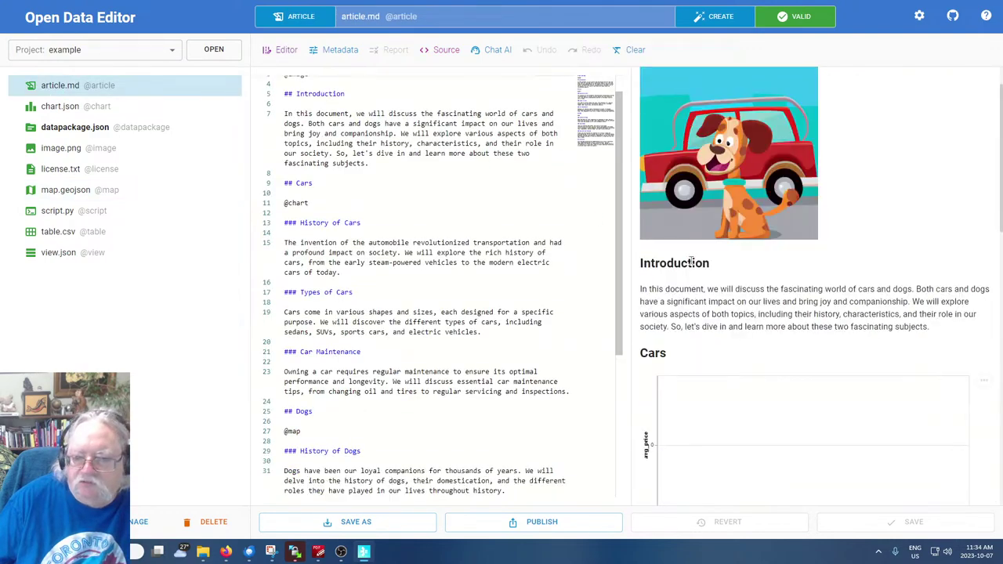
scroll(693, 261, "down", 8)
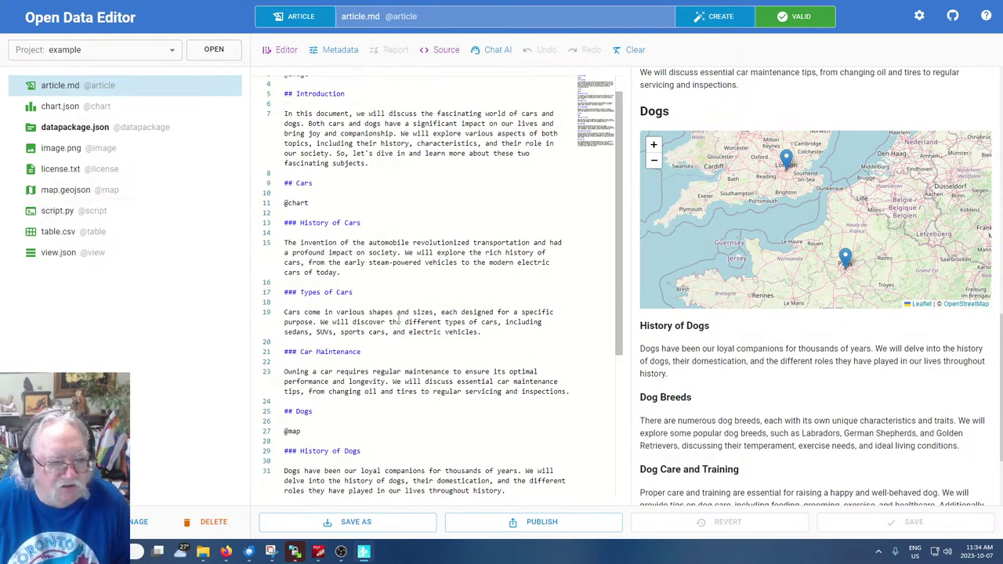
scroll(318, 229, "down", 5)
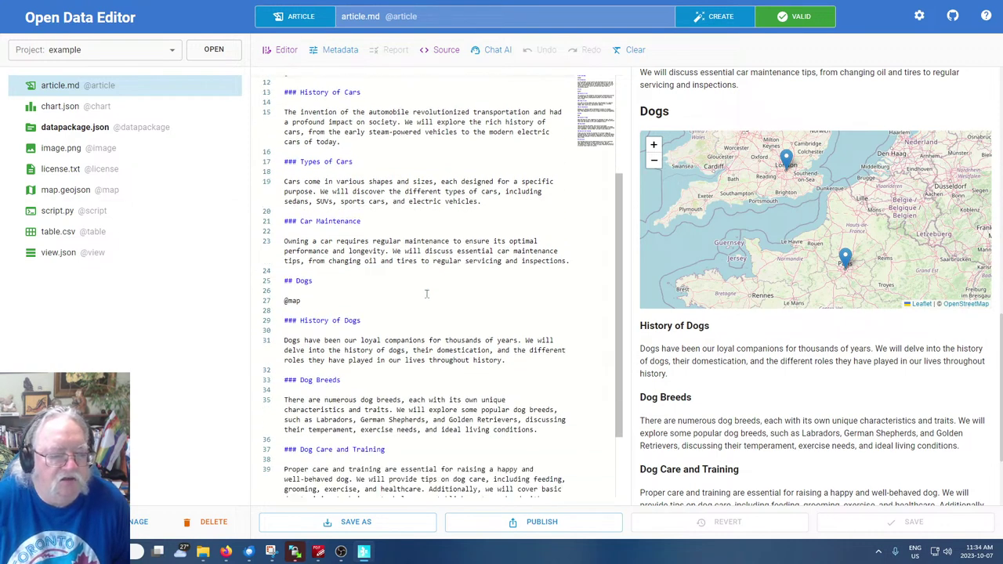
scroll(427, 294, "down", 1)
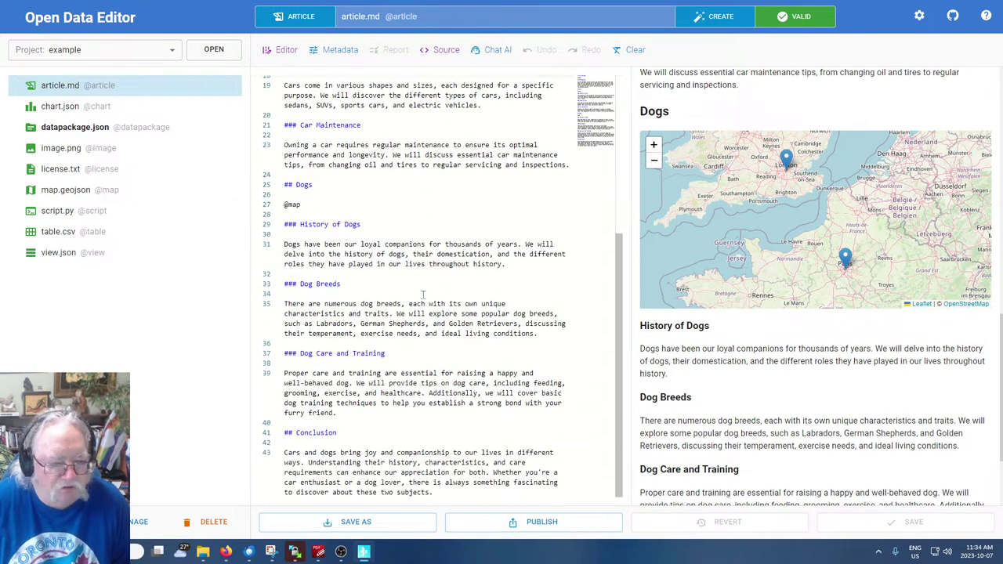
scroll(419, 296, "up", 5)
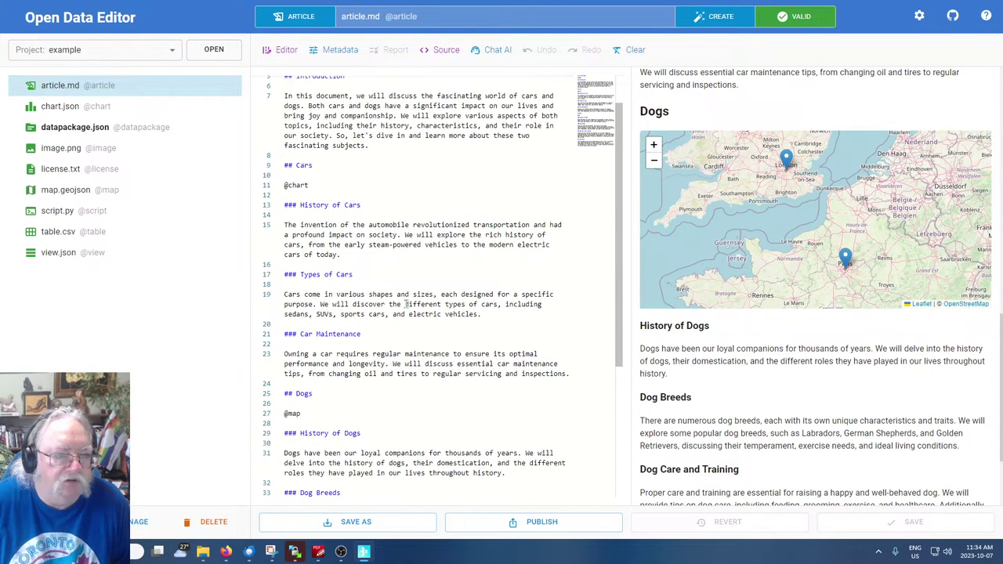
scroll(405, 304, "up", 2)
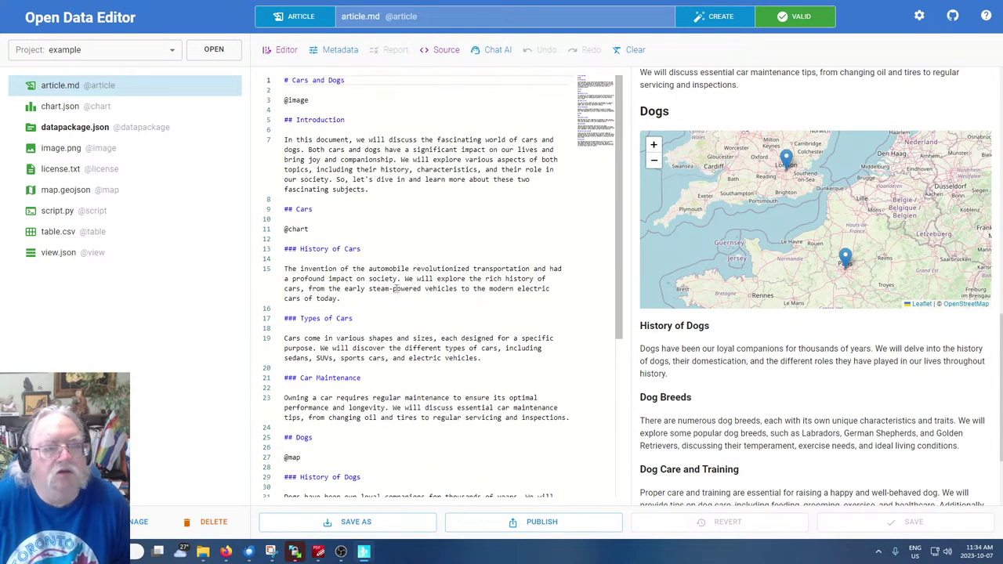
scroll(764, 334, "up", 10)
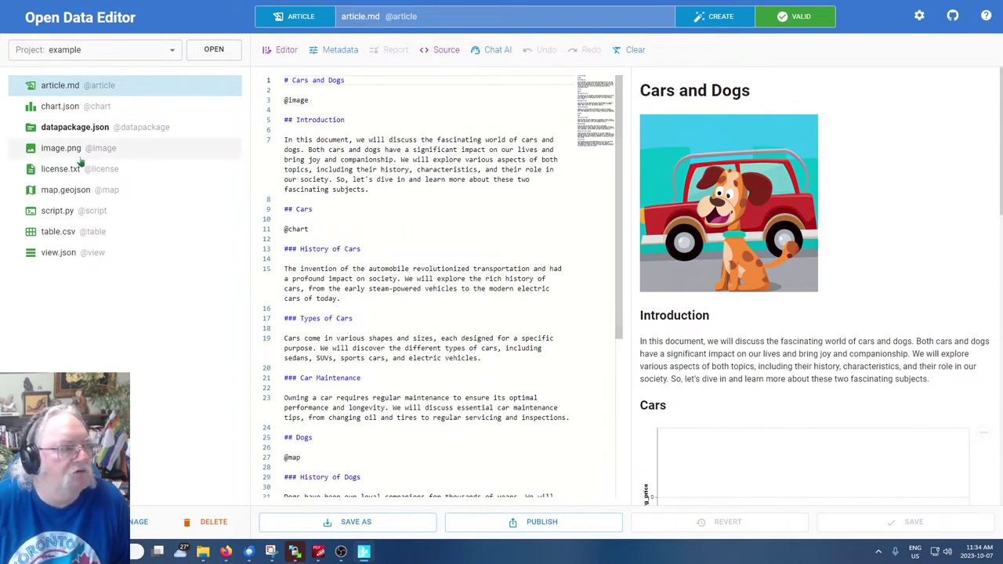
left_click(335, 105)
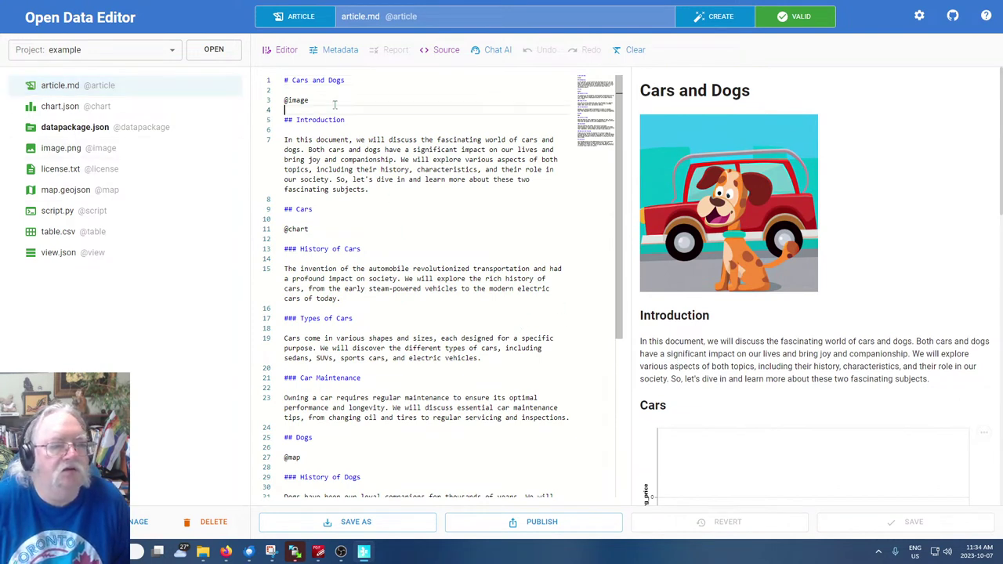
key("Return")
type("@script")
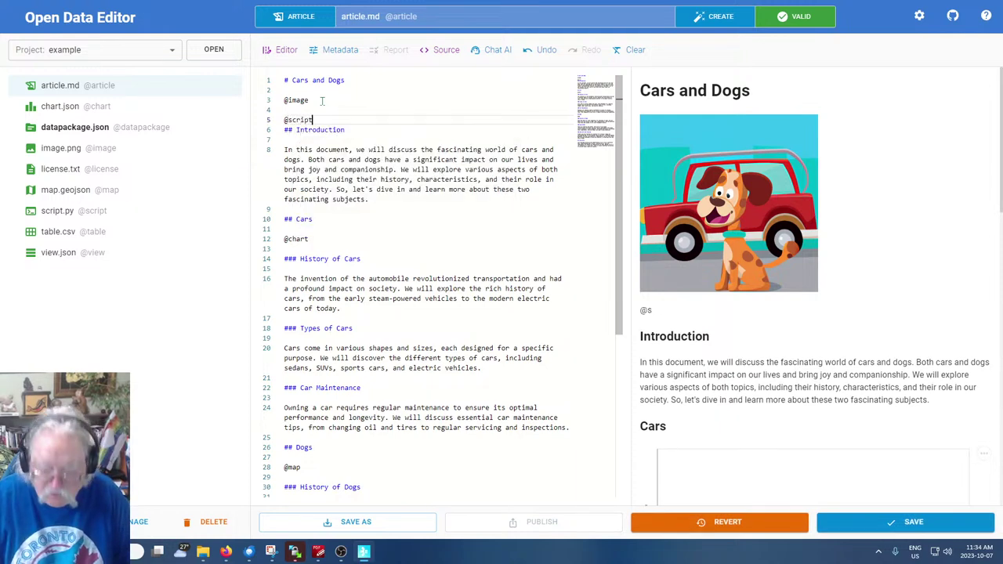
key("Return")
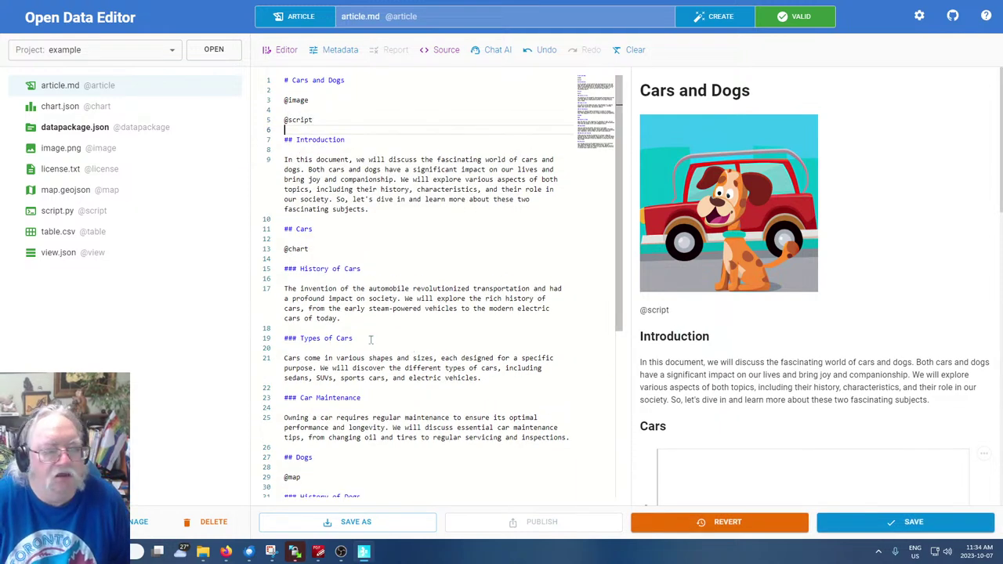
left_click(320, 115)
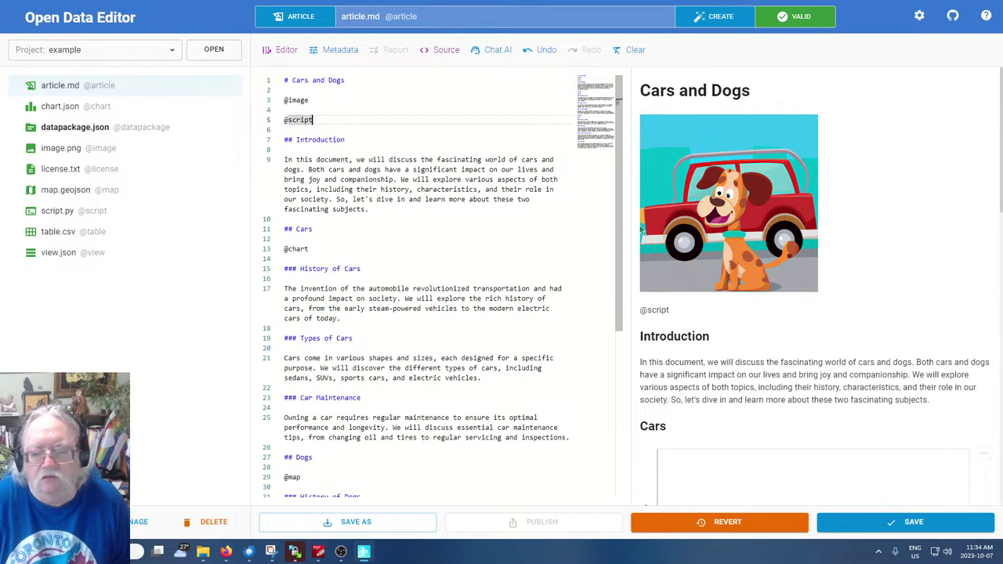
left_click(286, 119)
left_click(262, 118)
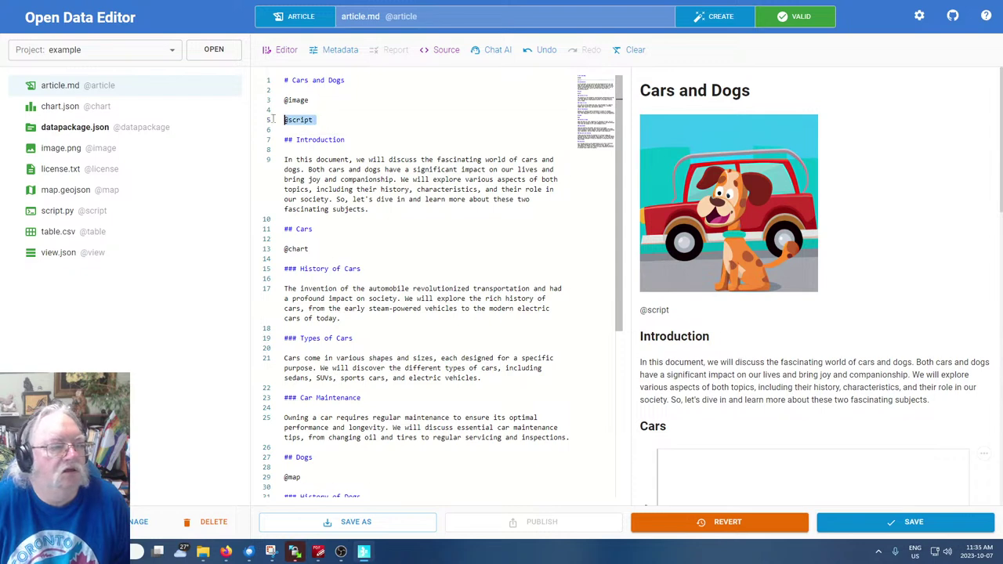
key("BackSpace")
key("BackSpace")
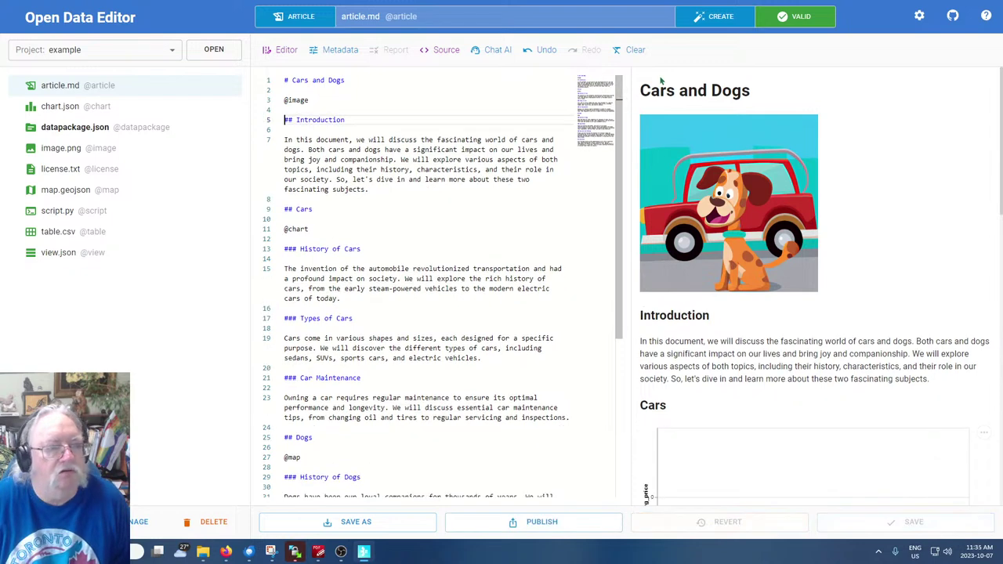
left_click(52, 253)
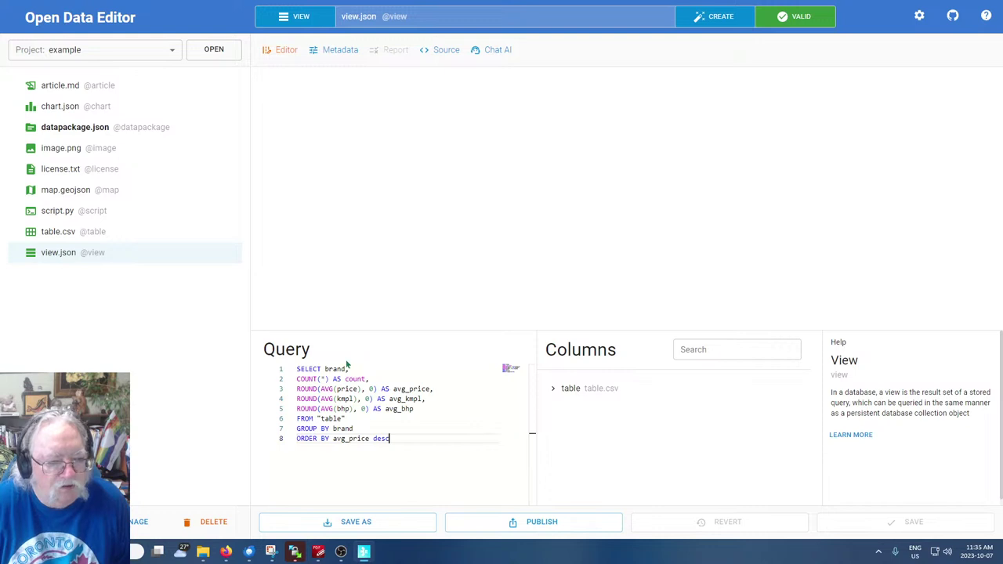
left_click(67, 88)
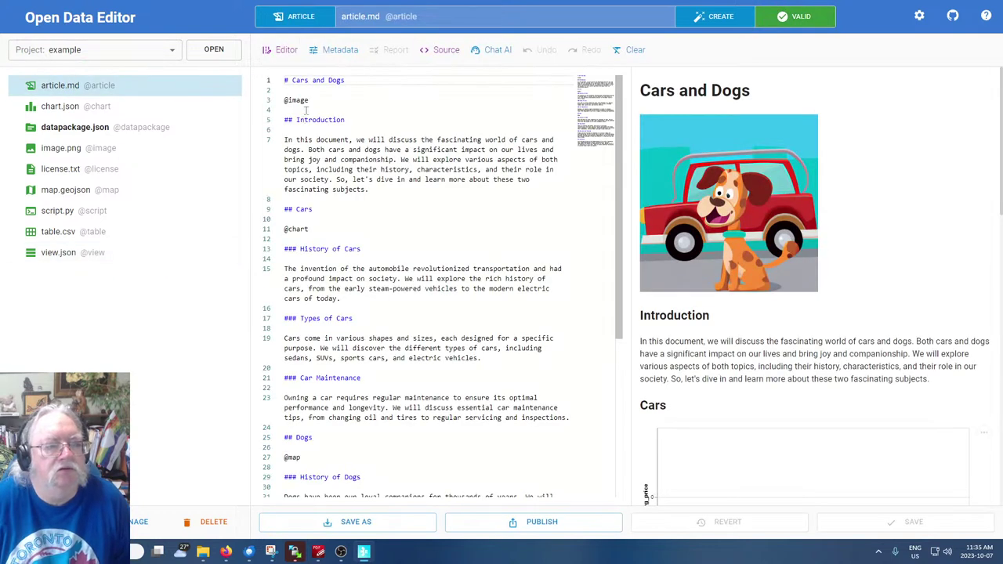
left_click(308, 110)
key("Return")
type("@view")
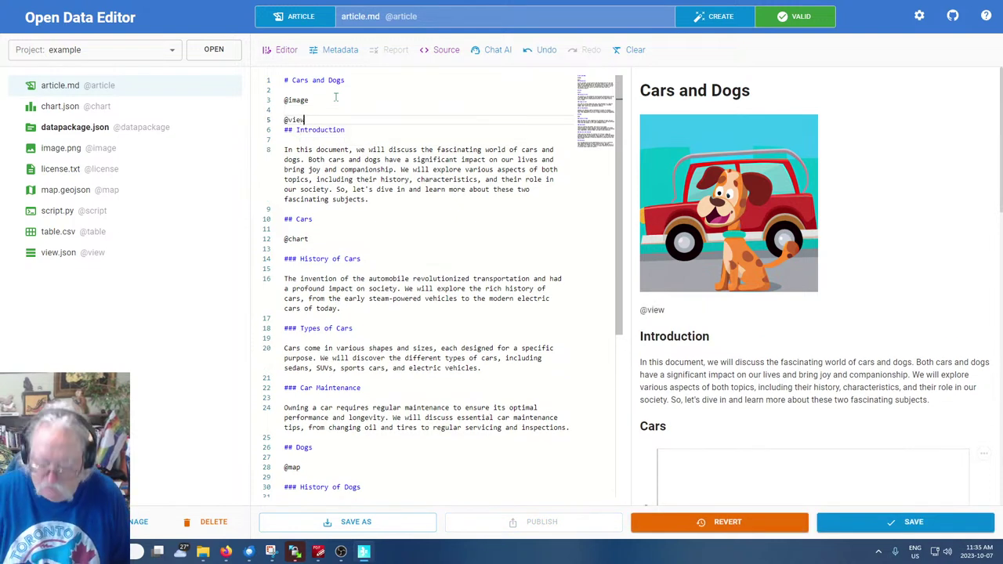
key("Return")
left_click(368, 187)
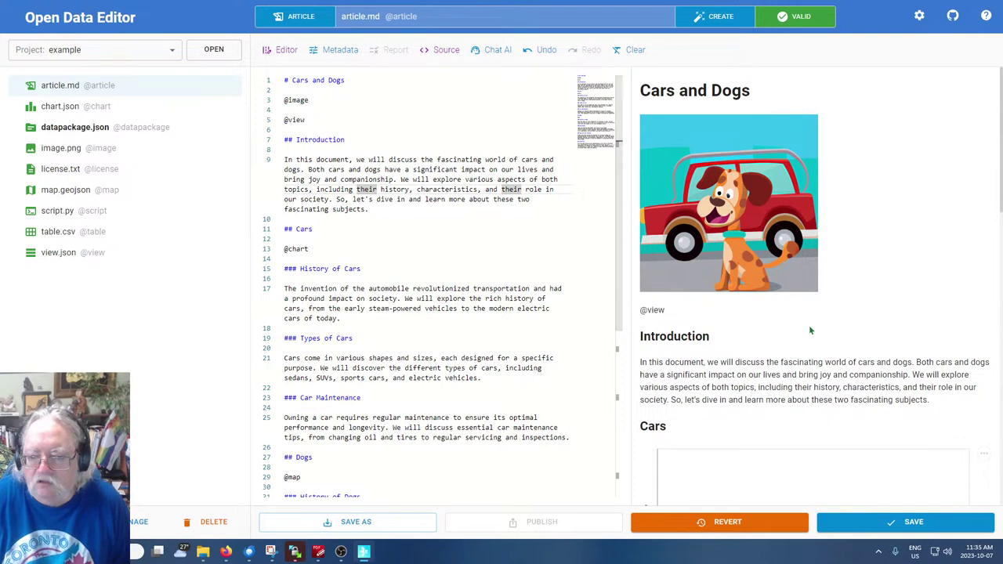
scroll(642, 224, "down", 1)
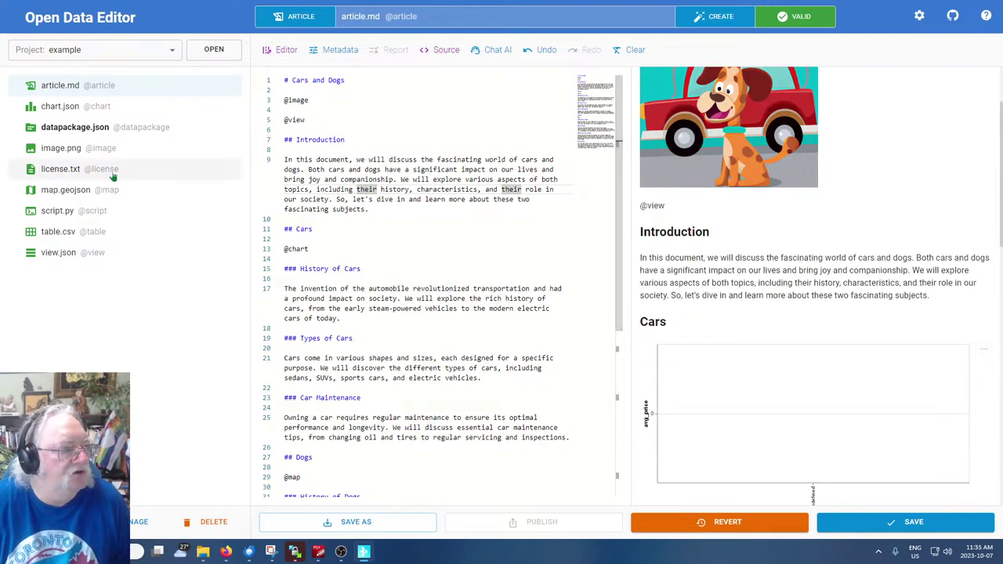
left_click(332, 122)
key("Return")
key("Return")
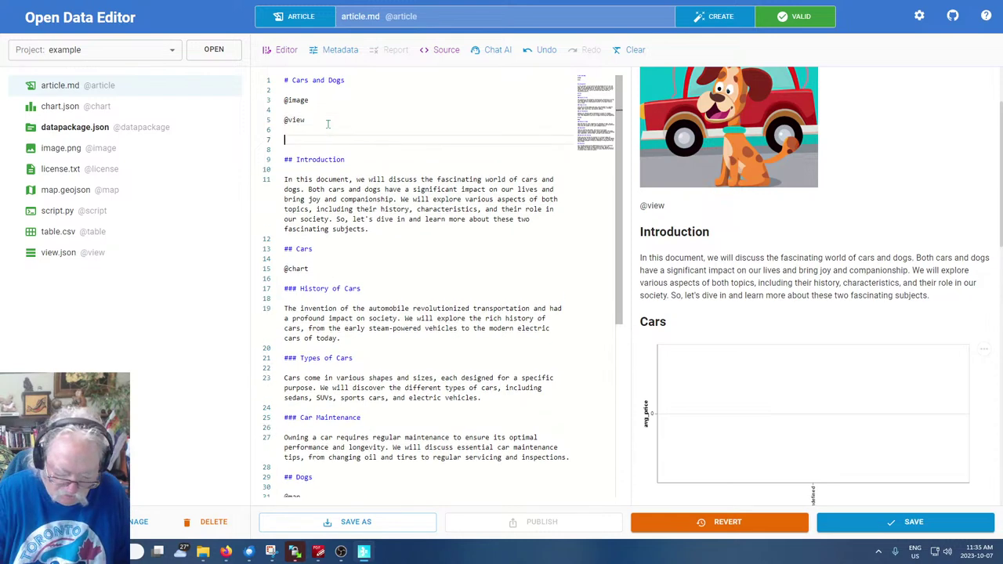
type("@map")
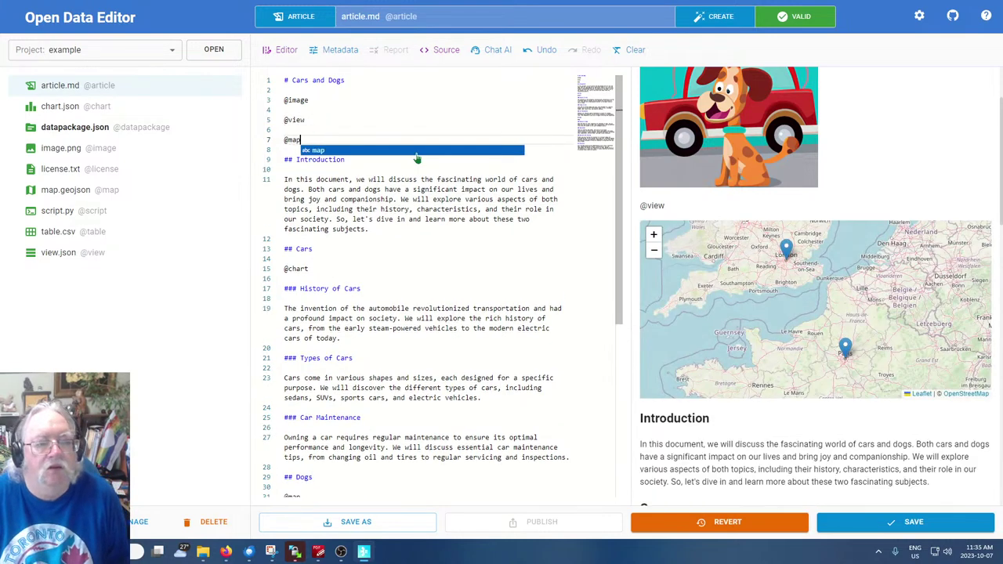
left_click(364, 280)
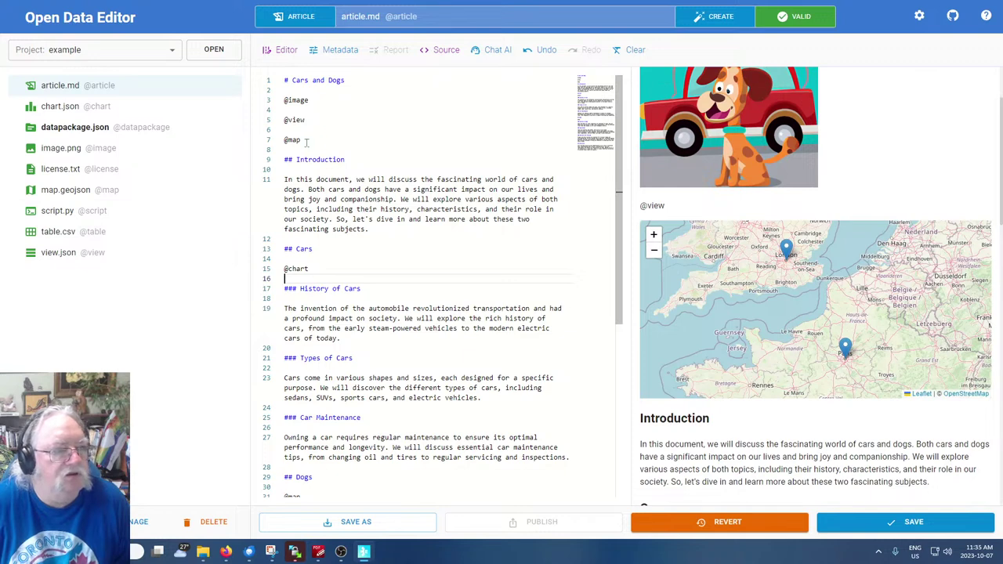
left_click_drag(307, 142, 286, 119)
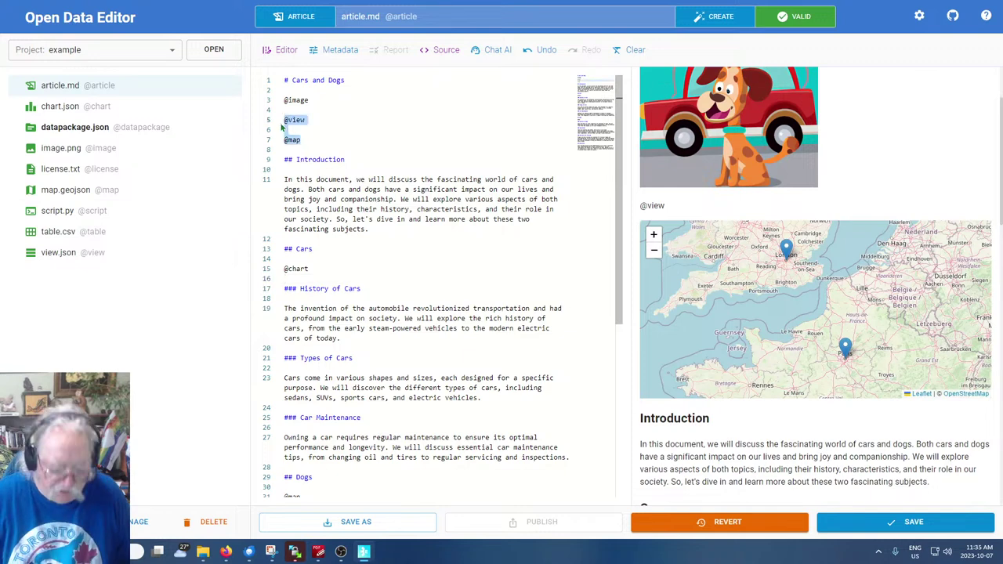
type("@table")
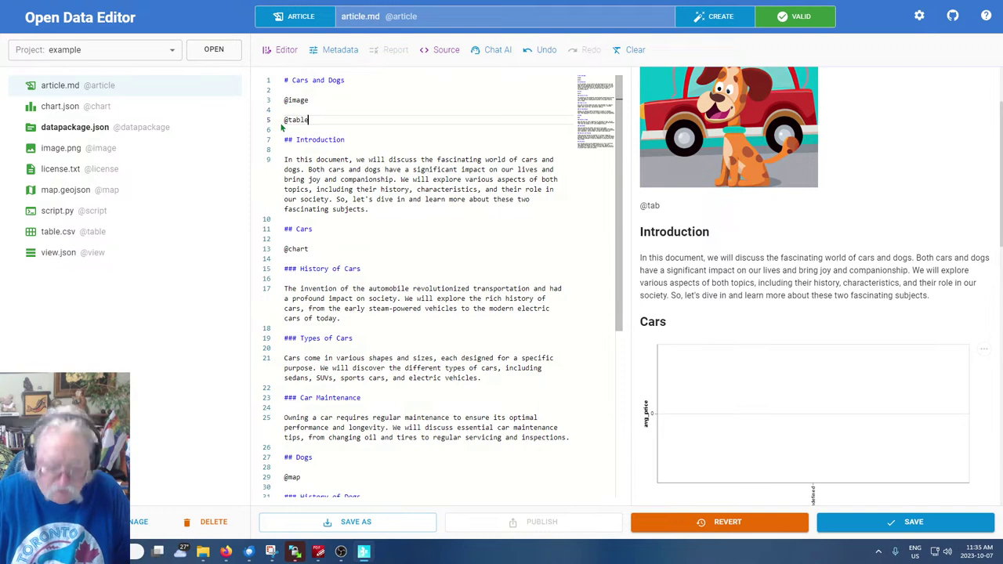
key("Return")
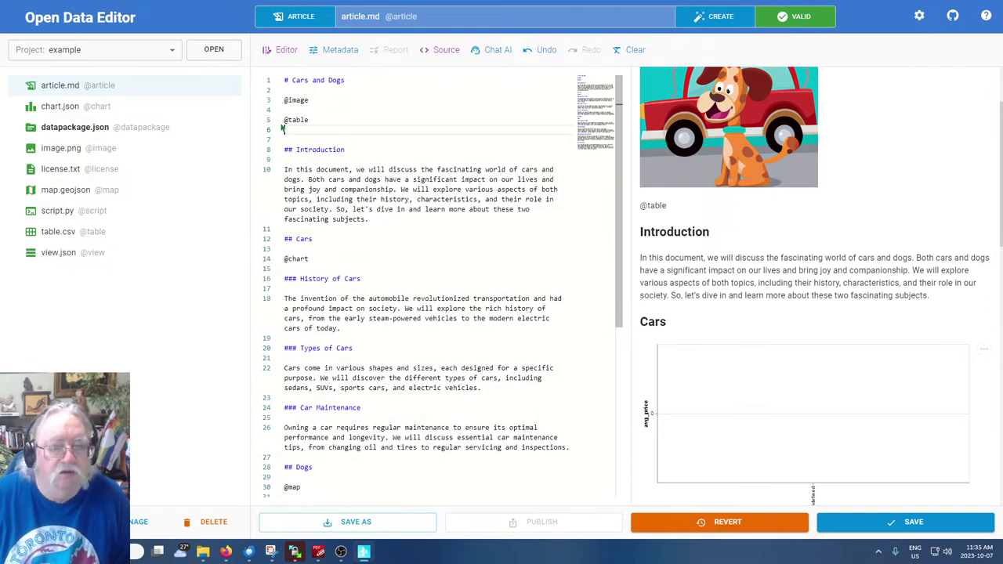
Dismiss the unsaved-changes warning, save article.md, and open table.csv
left_click(55, 239)
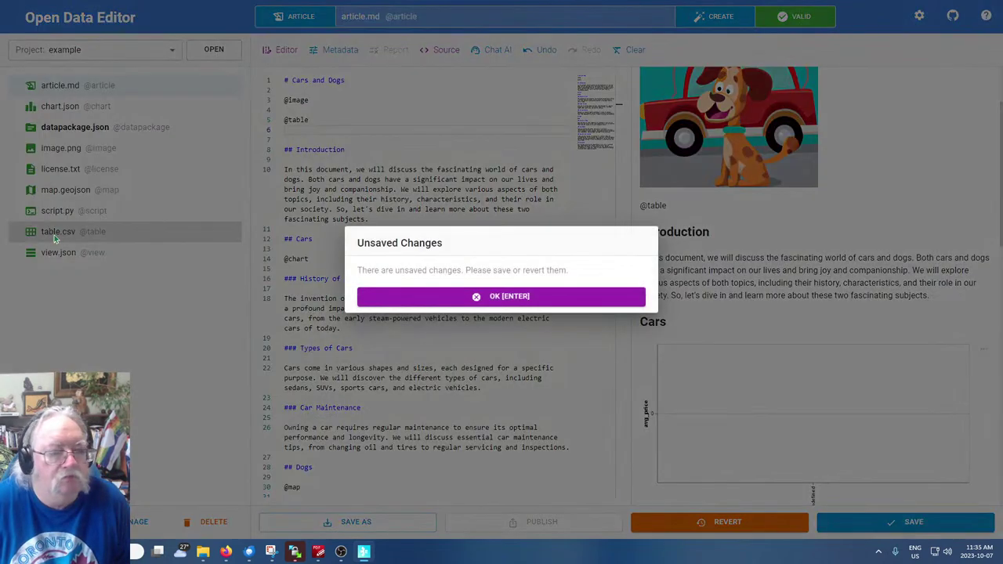
left_click(493, 298)
left_click(417, 281)
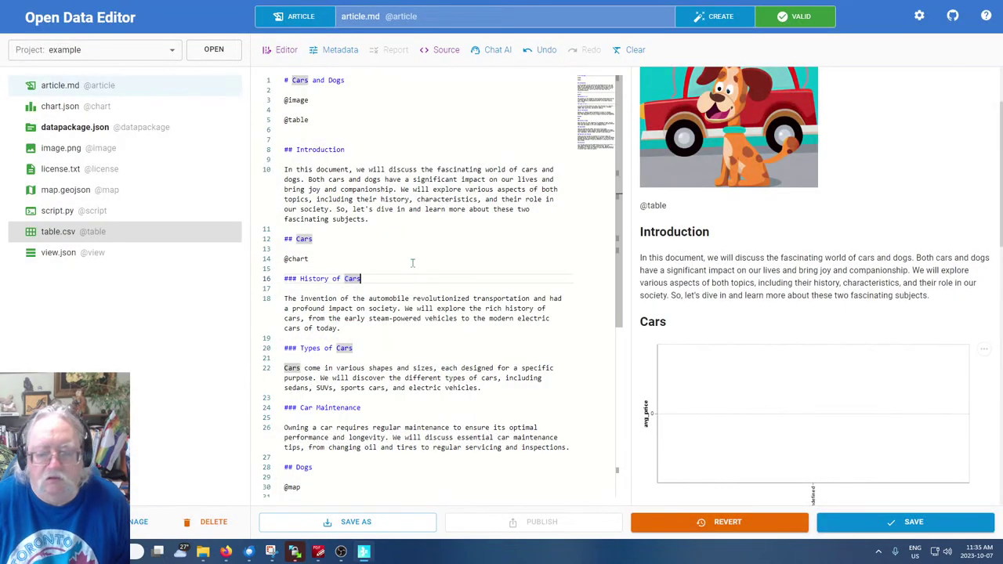
left_click(486, 286)
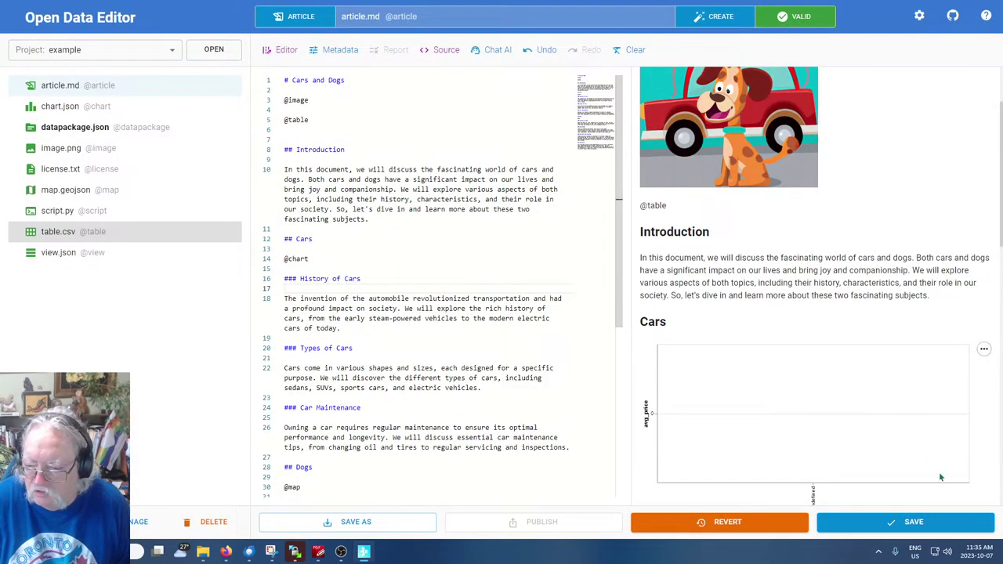
left_click(810, 521)
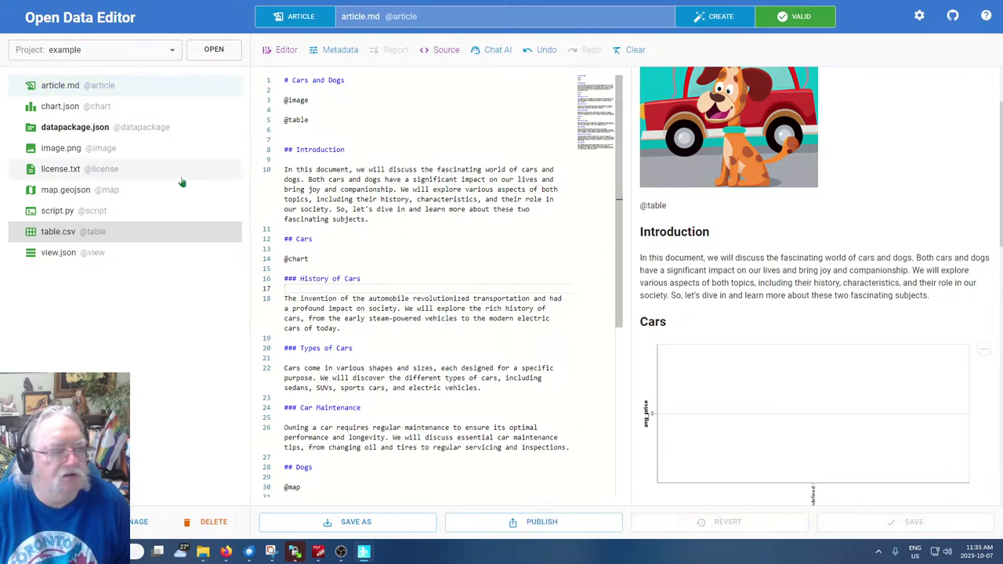
left_click(70, 232)
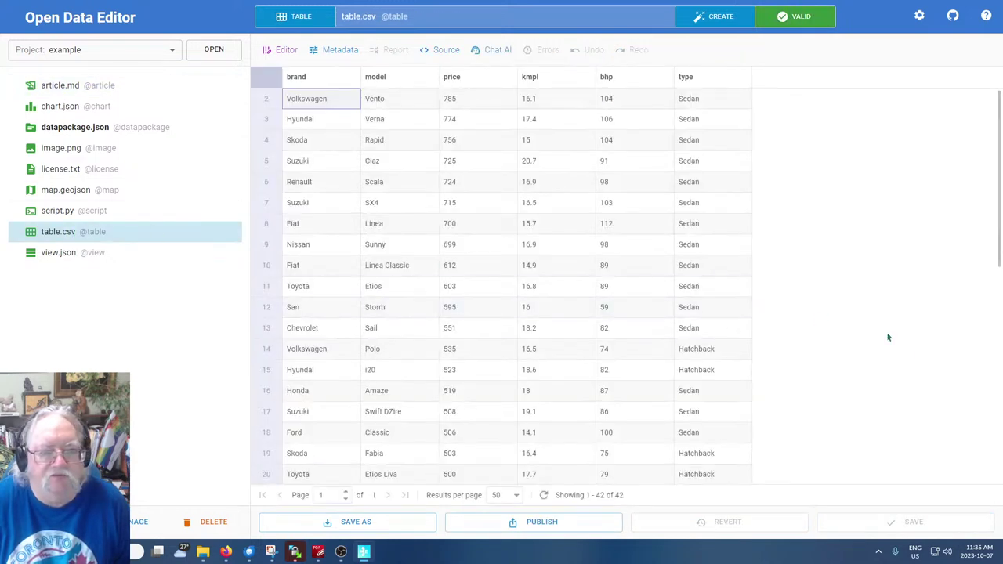
Look over script.py's code and table.csv, returning to script.py
scroll(579, 346, "down", 4)
scroll(563, 371, "up", 4)
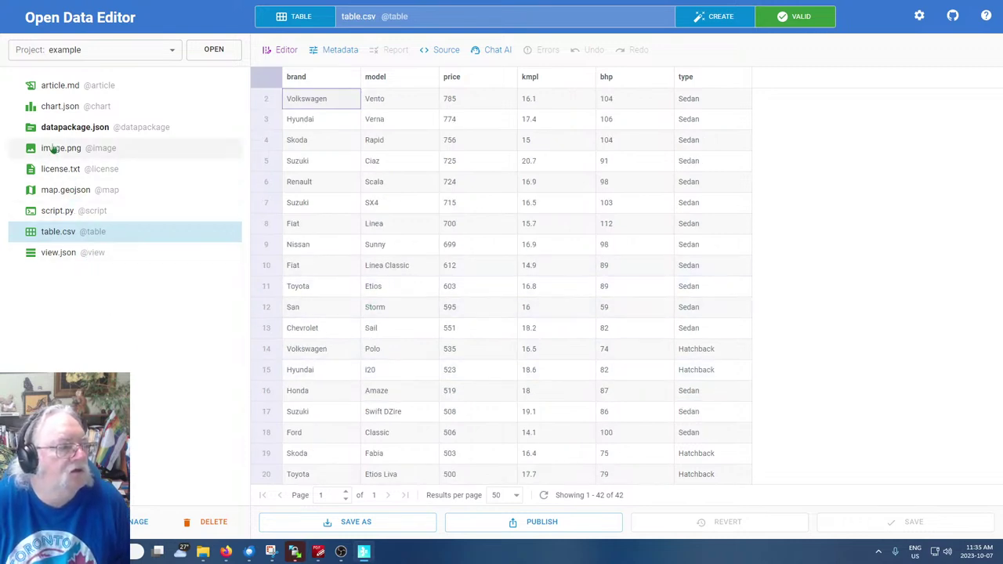
left_click(56, 211)
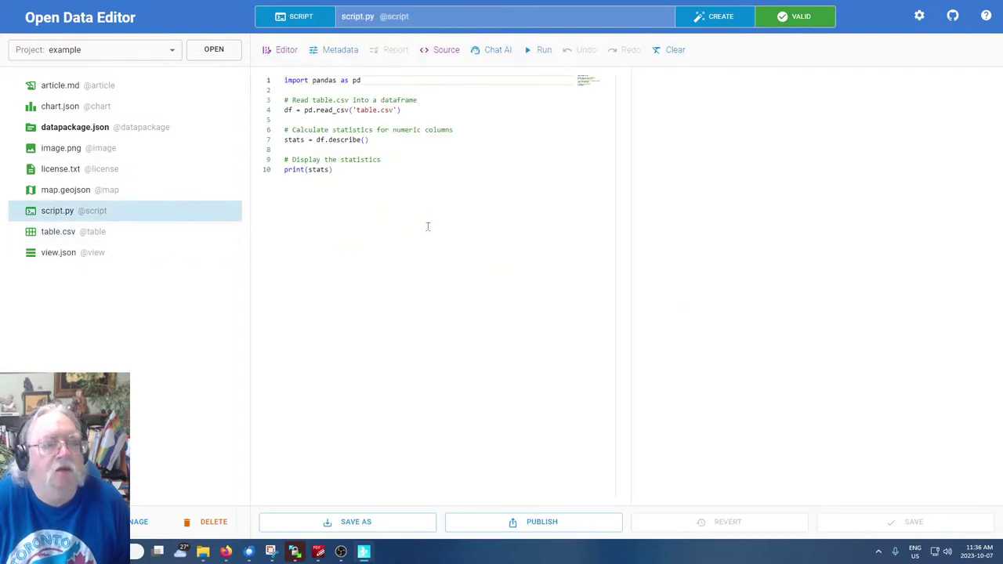
left_click(392, 232)
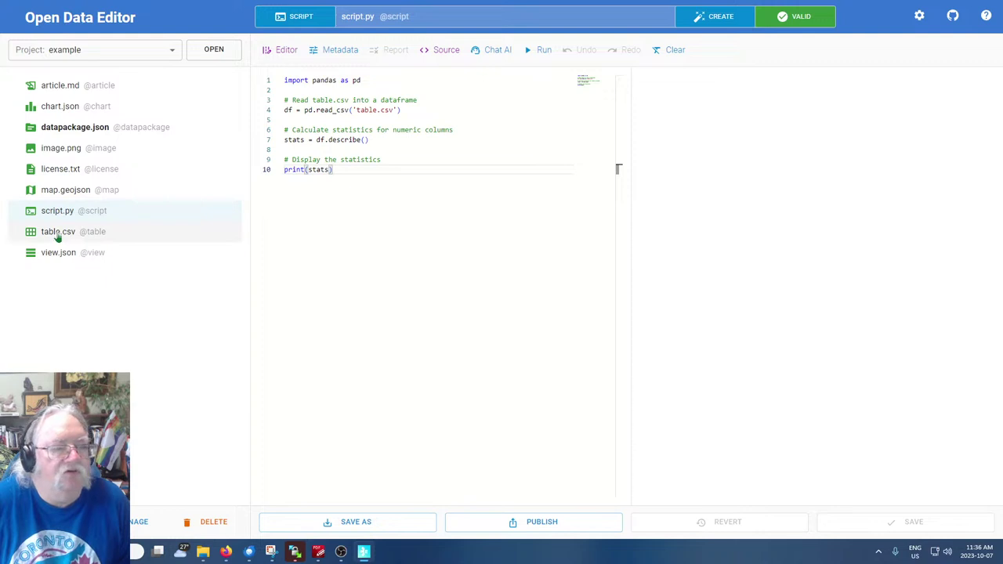
left_click(57, 233)
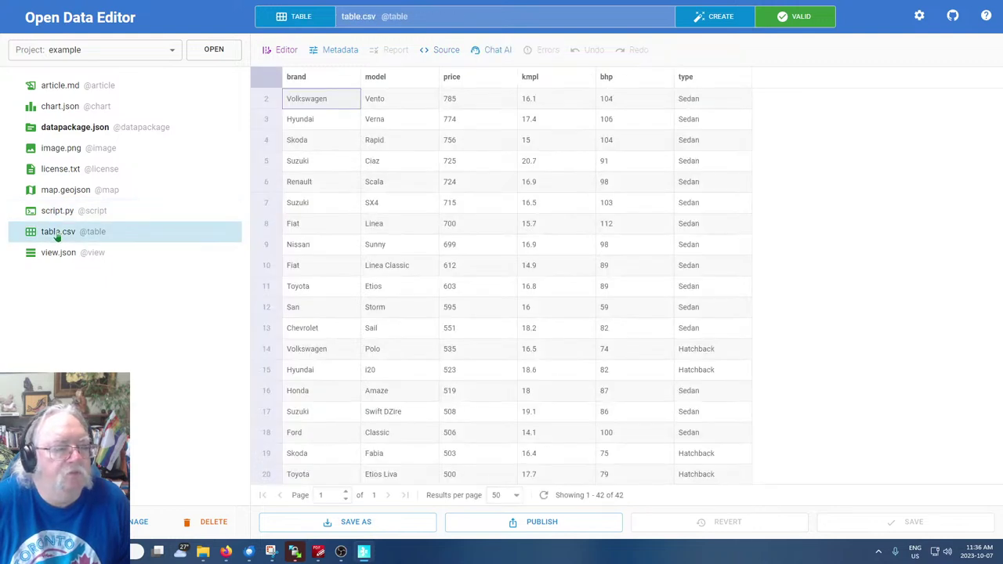
left_click(52, 213)
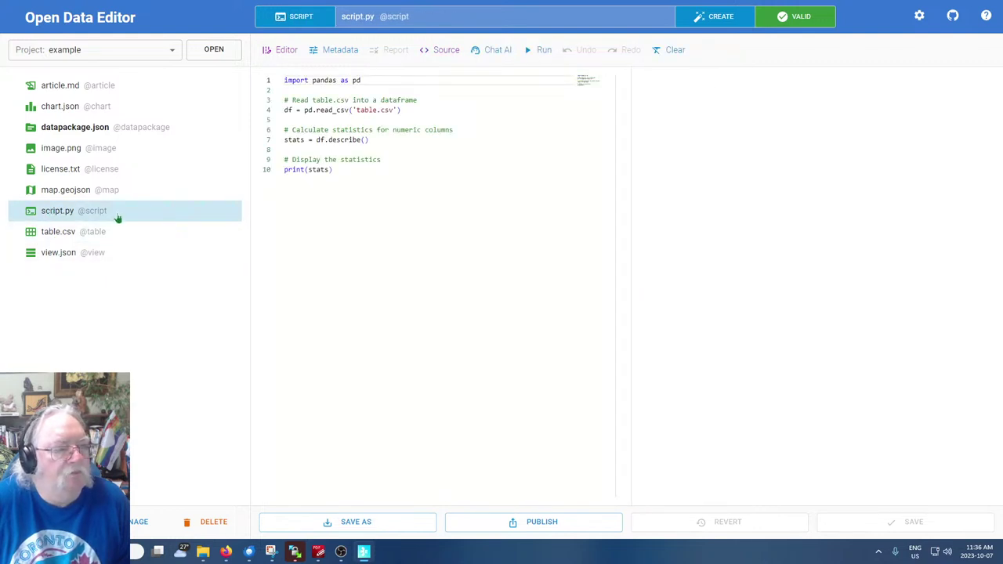
Check article.md and table.csv, ending on chart.json's green avg_price-by-brand bar chart
left_click(56, 110)
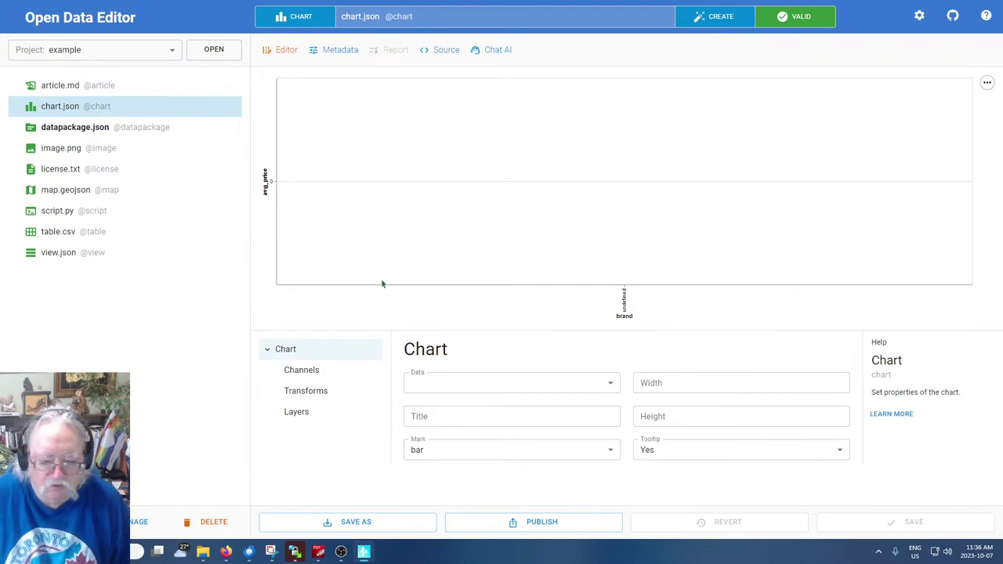
left_click(55, 85)
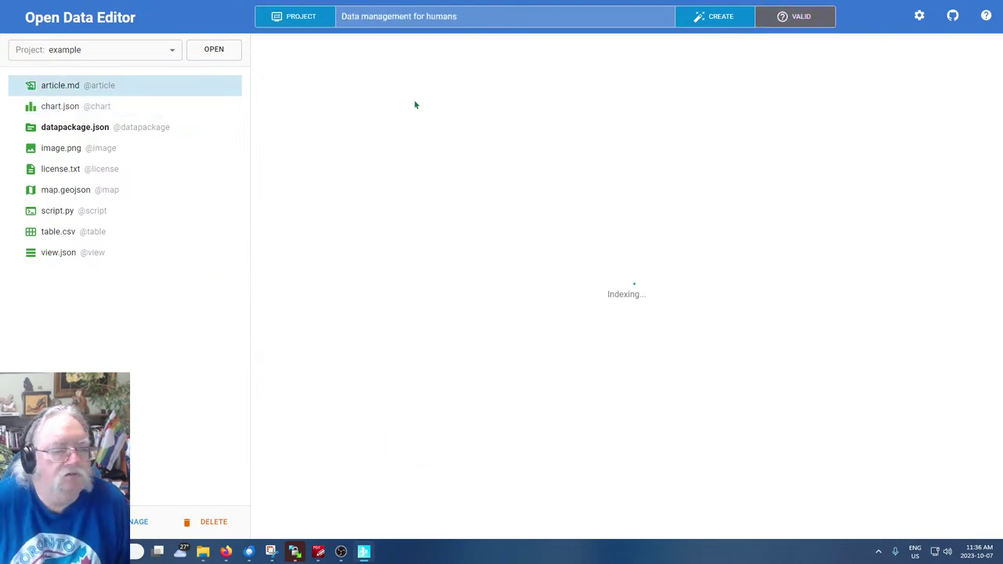
scroll(714, 319, "down", 3)
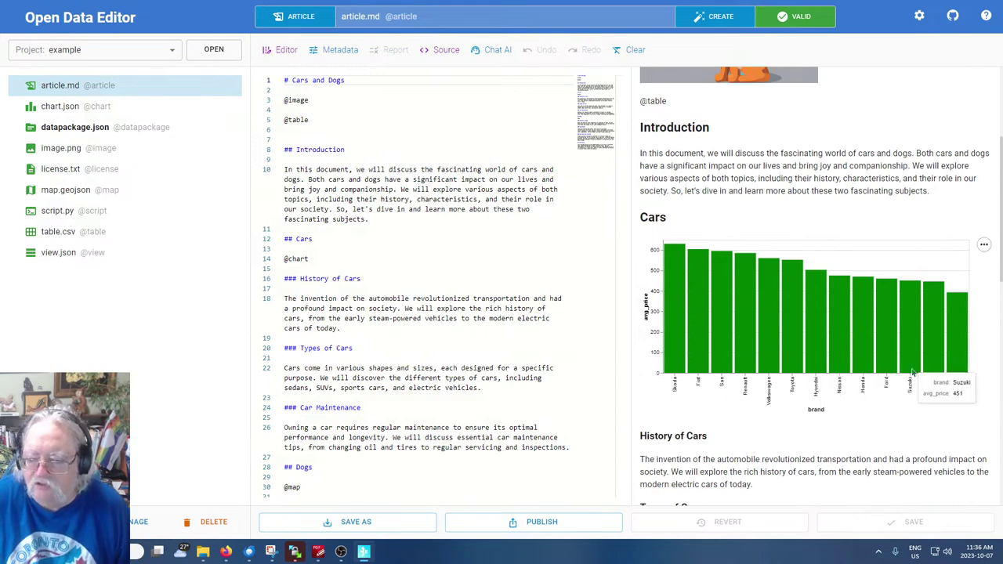
left_click(49, 233)
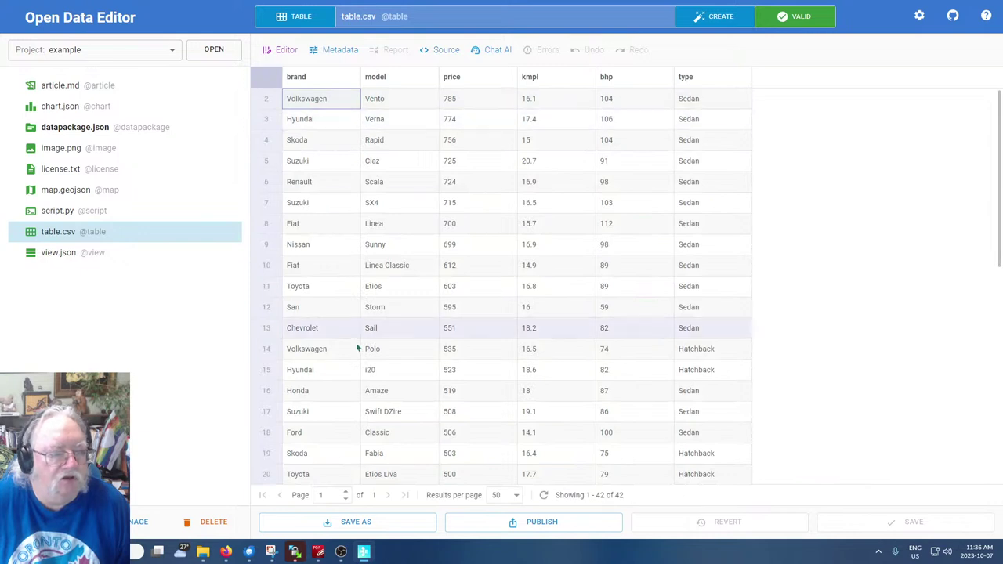
left_click(70, 105)
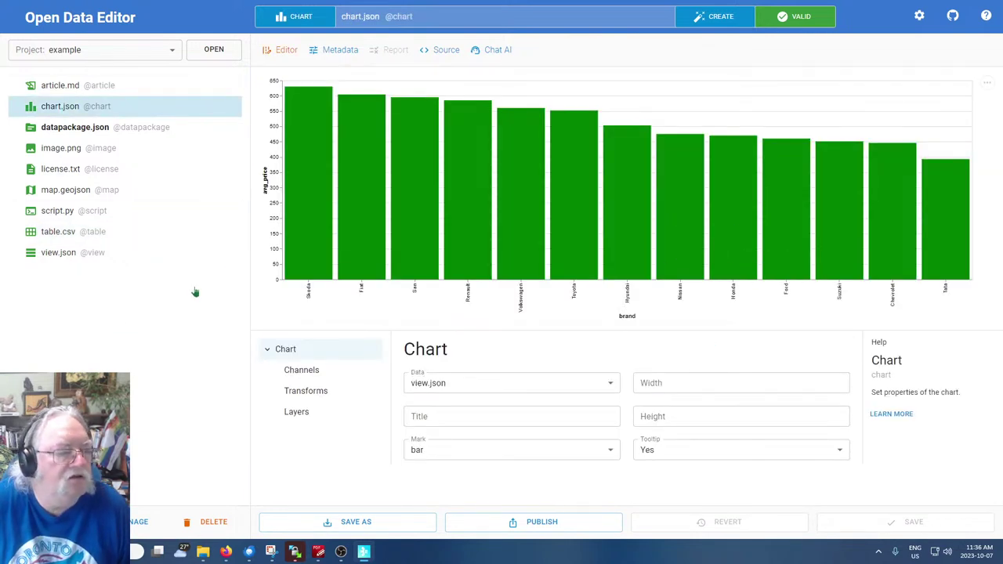
Show chart.json's JSON definition and scroll through it
mouse_move(431, 280)
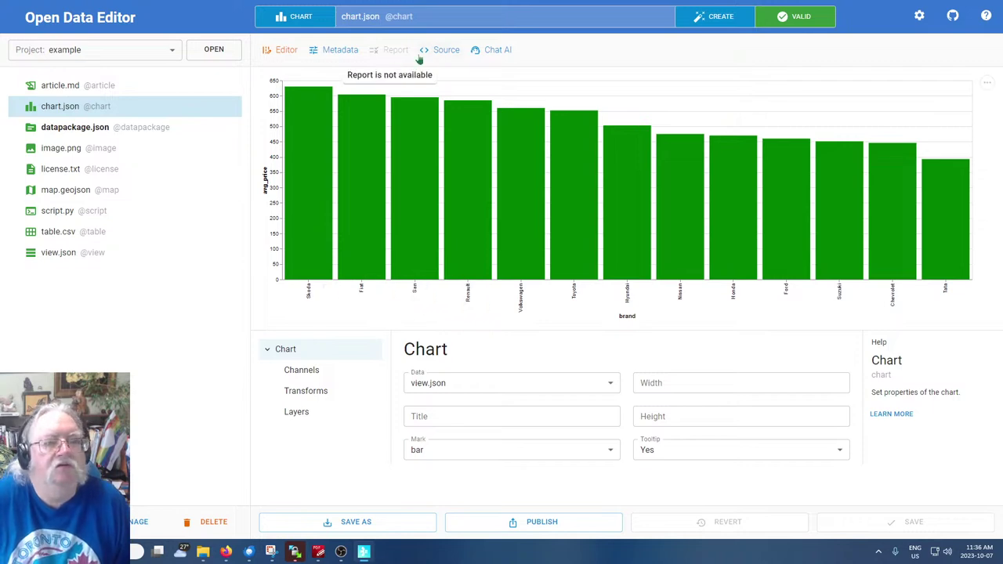
left_click(444, 50)
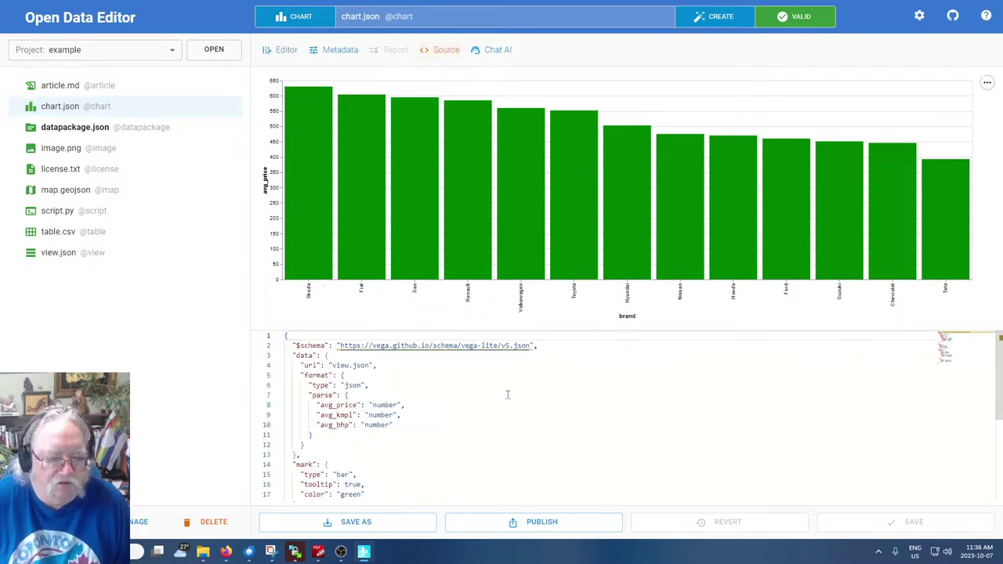
scroll(541, 427, "down", 2)
scroll(539, 420, "down", 3)
scroll(533, 406, "up", 4)
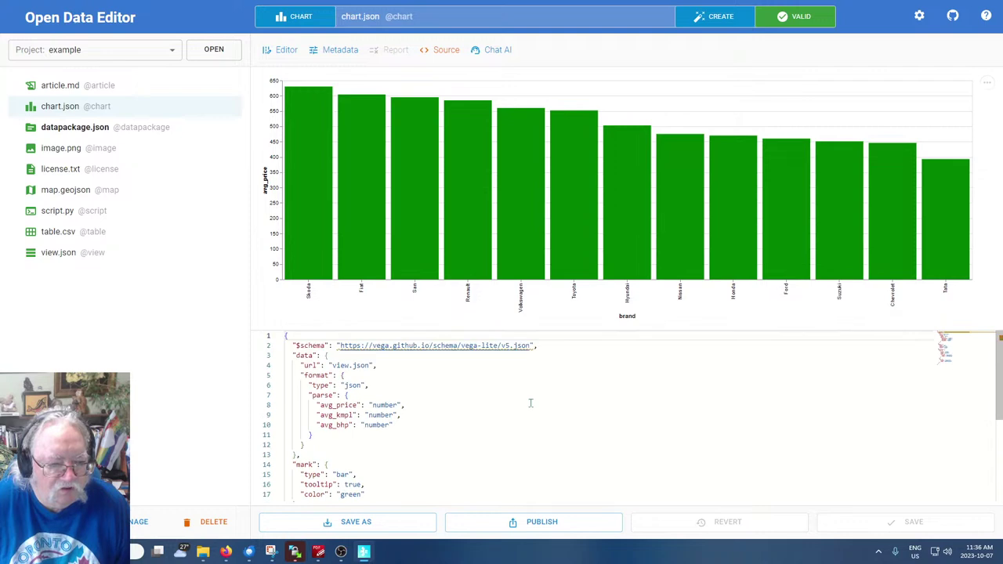
Return to article.md, whose preview now shows the green bar chart under Cars
left_click(170, 311)
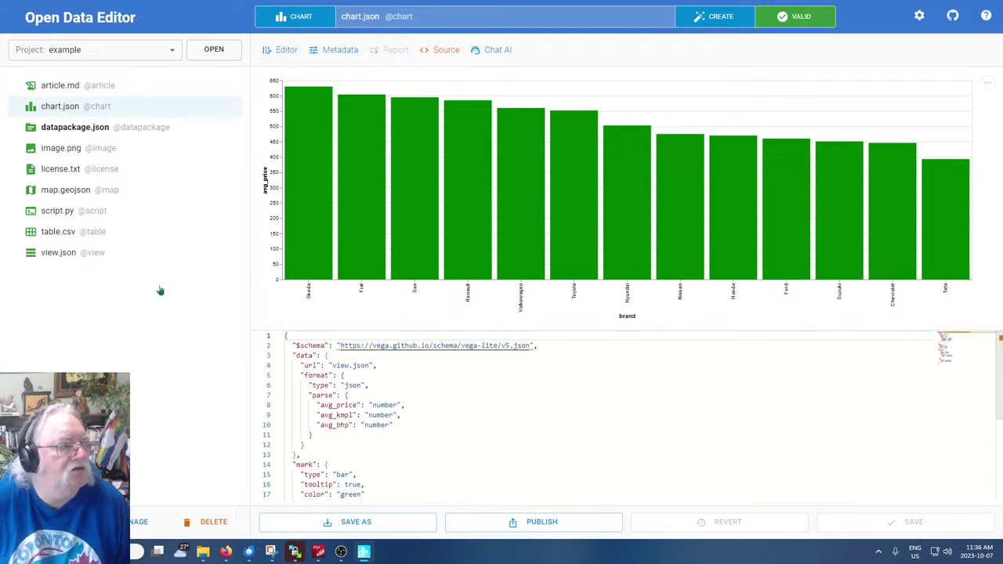
left_click(52, 109)
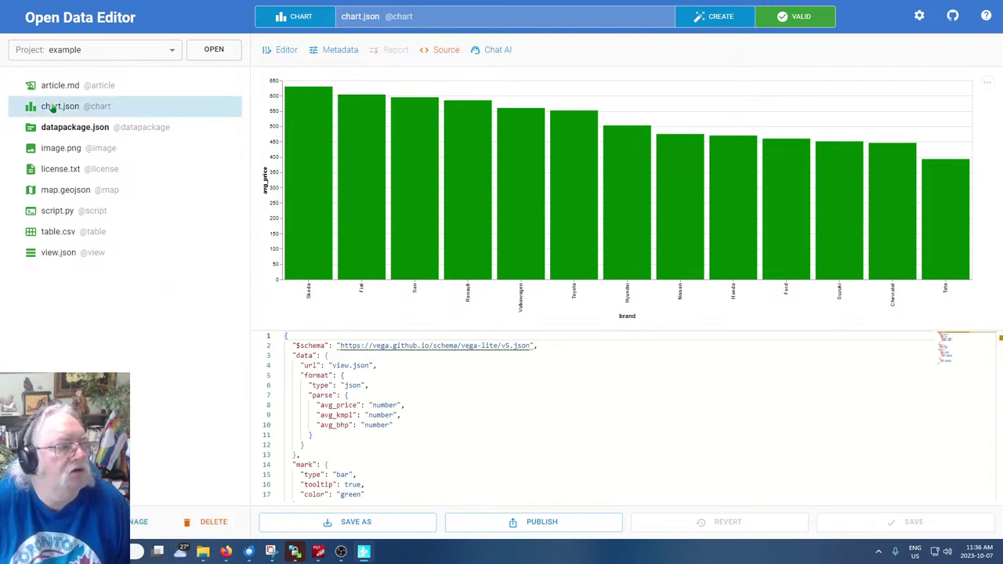
left_click(48, 86)
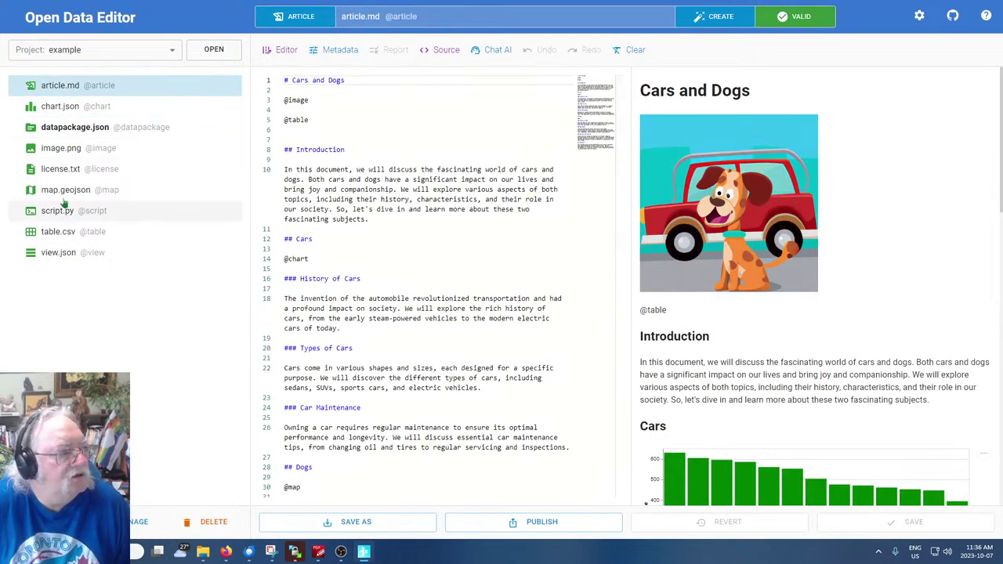
Switch between table.csv and script.py, ending on script.py's Python code
left_click(56, 310)
left_click(165, 212)
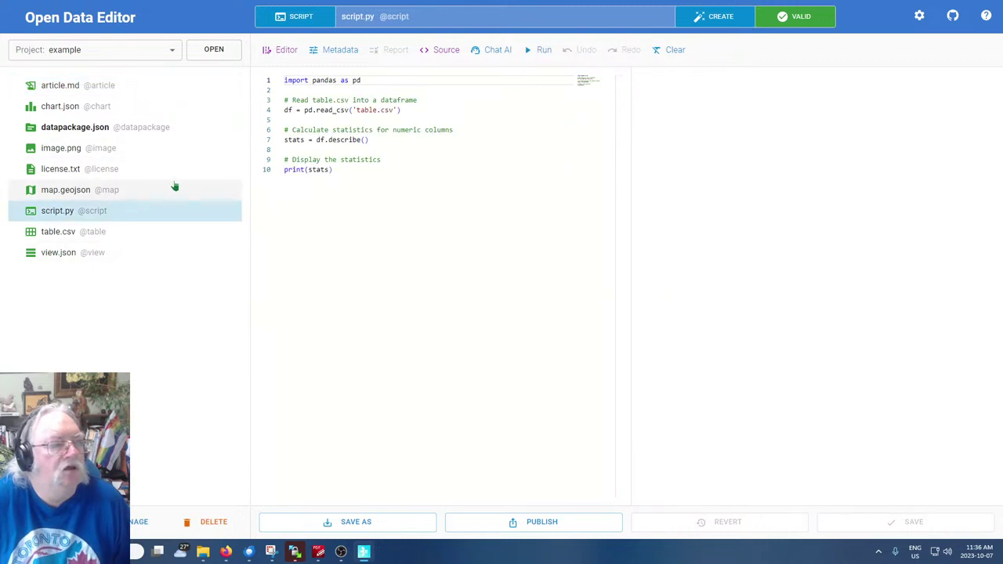
left_click(55, 232)
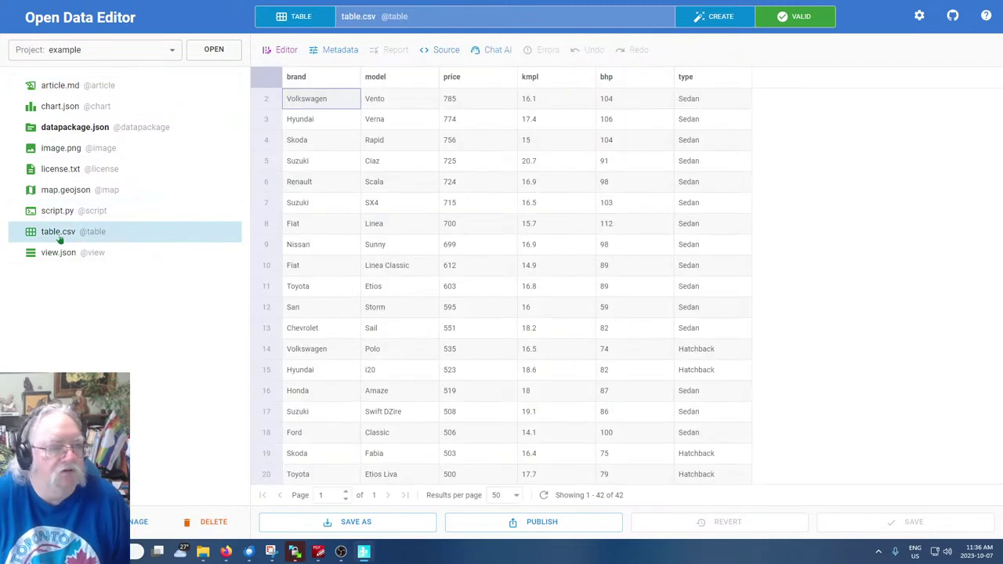
left_click(59, 213)
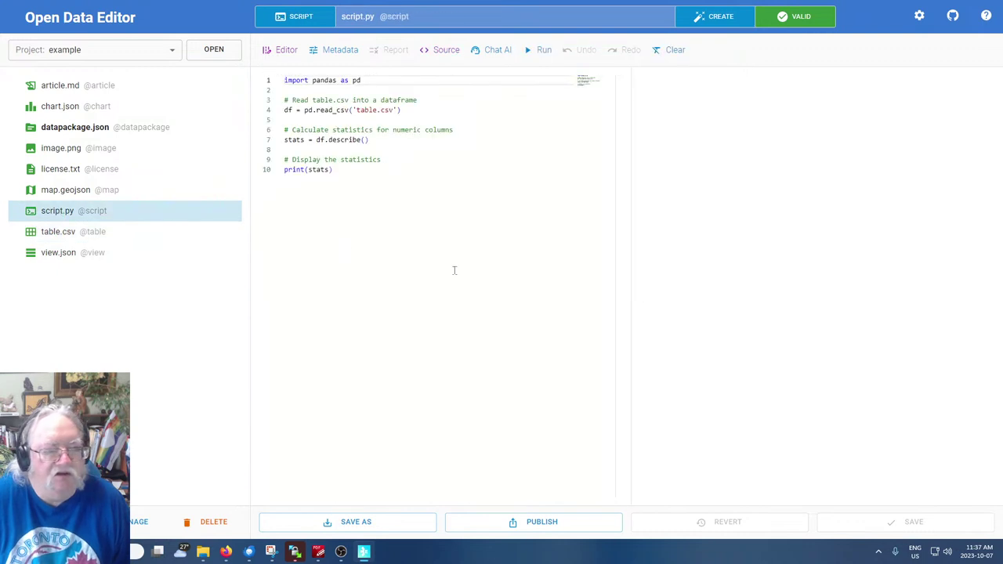
left_click(127, 354)
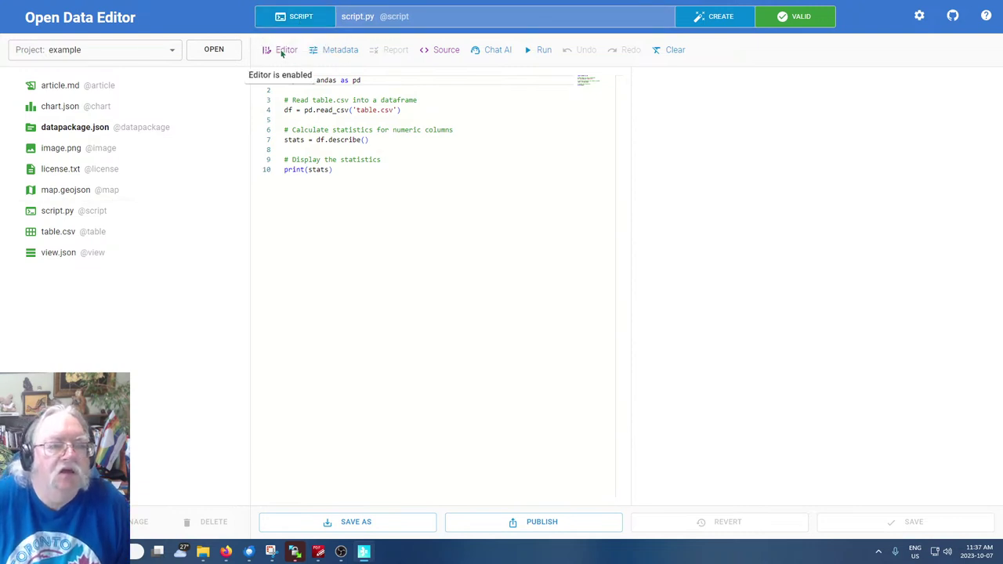
Show script.py's resource metadata and cancel the Edit with Chat AI dialog
left_click(342, 51)
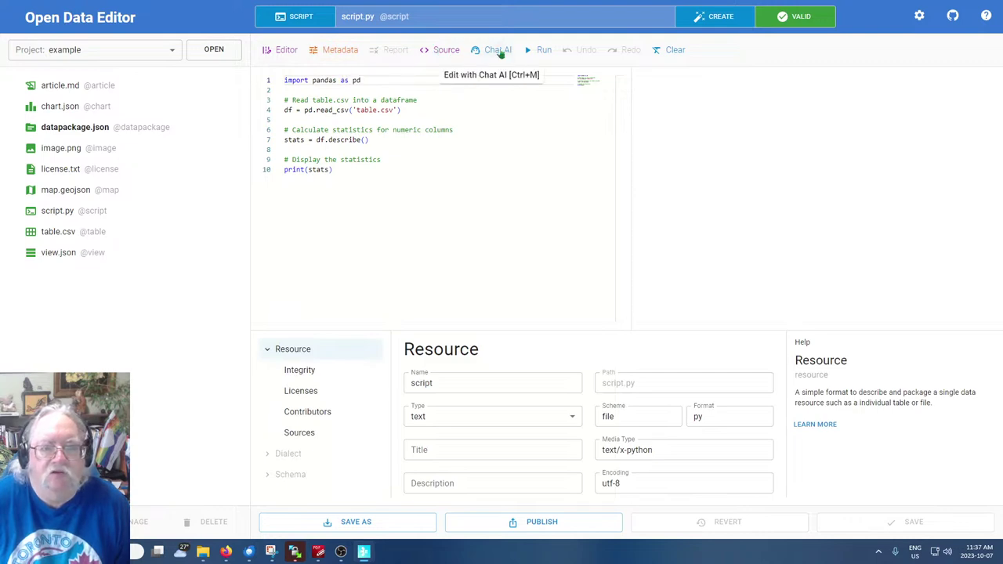
left_click(500, 52)
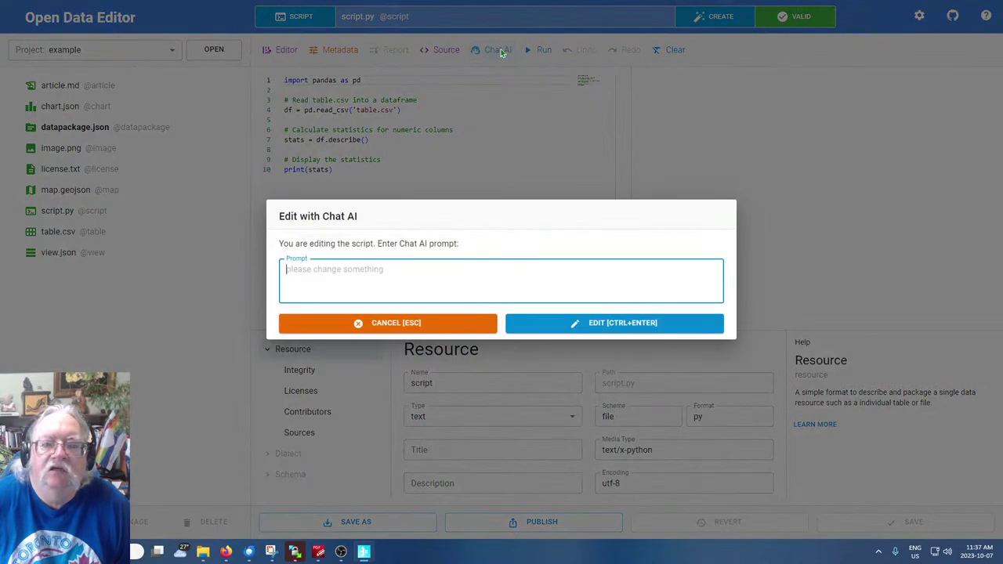
left_click(384, 324)
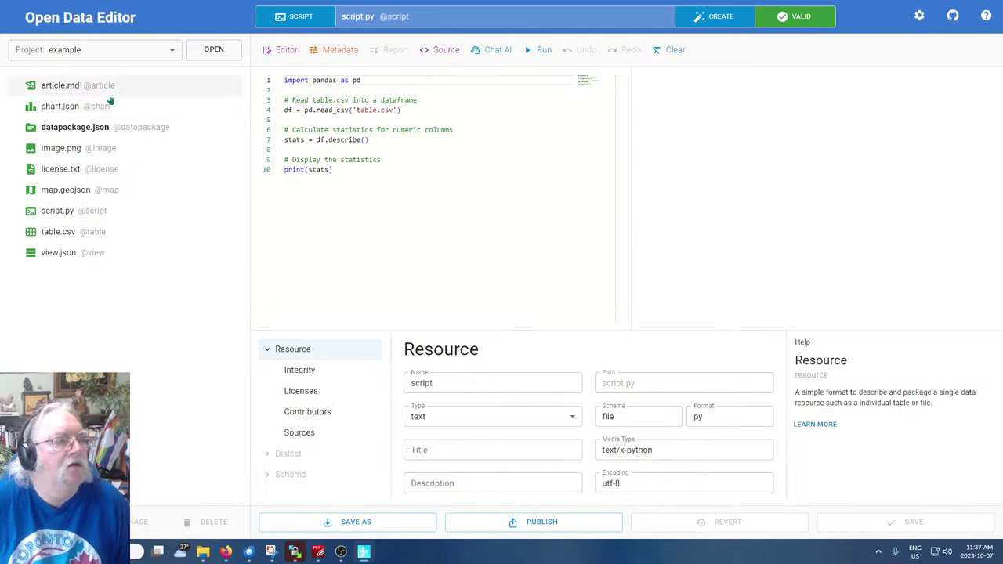
Step through map.geojson, article.md, image.png and datapackage.json, finishing on view.json
left_click(213, 188)
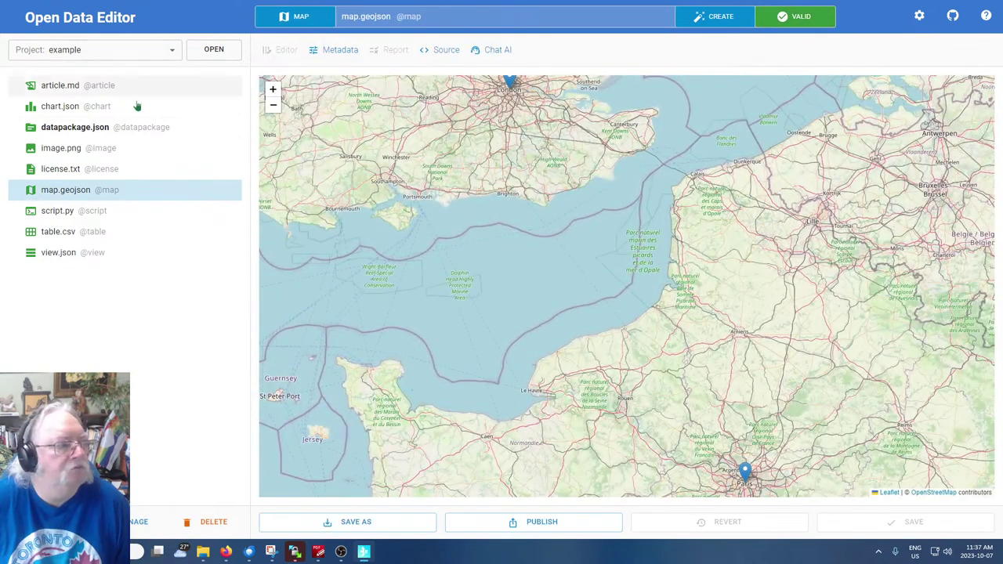
left_click(62, 87)
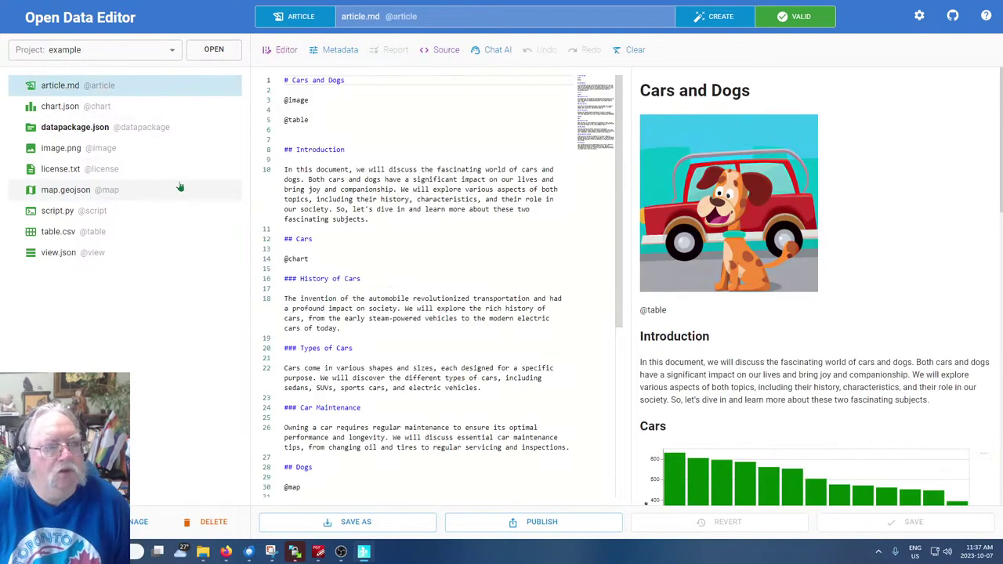
left_click(181, 188)
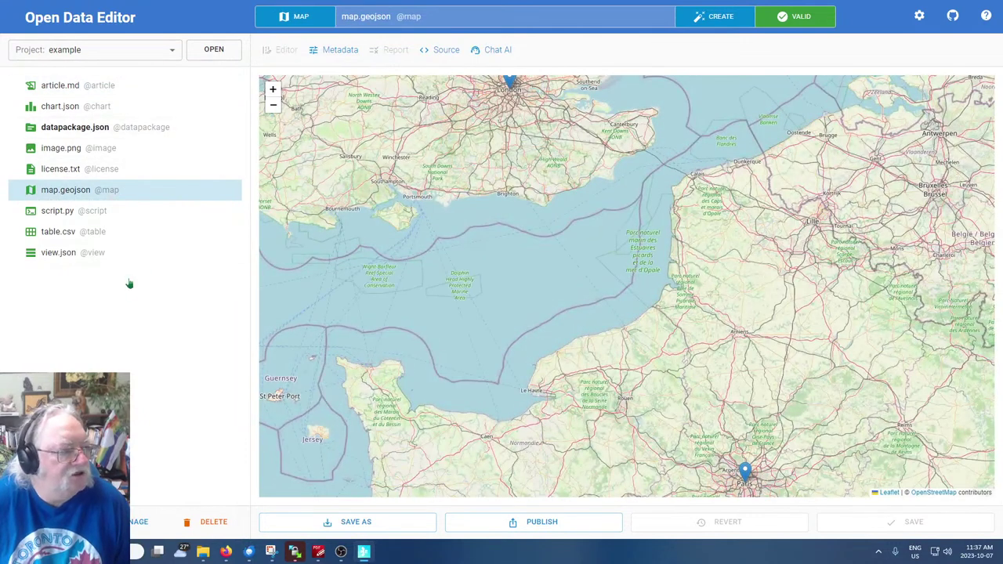
left_click(60, 152)
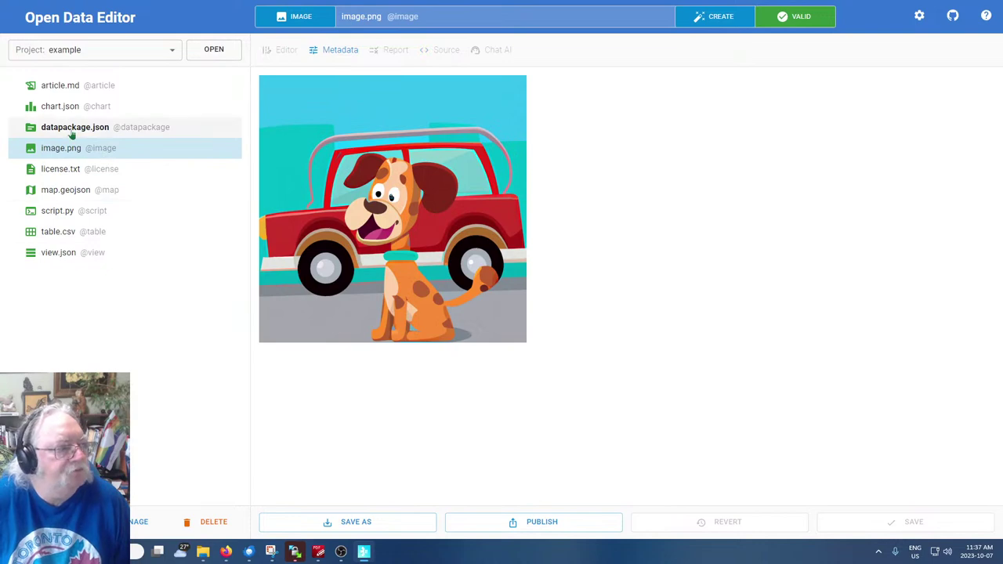
left_click(70, 131)
left_click(194, 262)
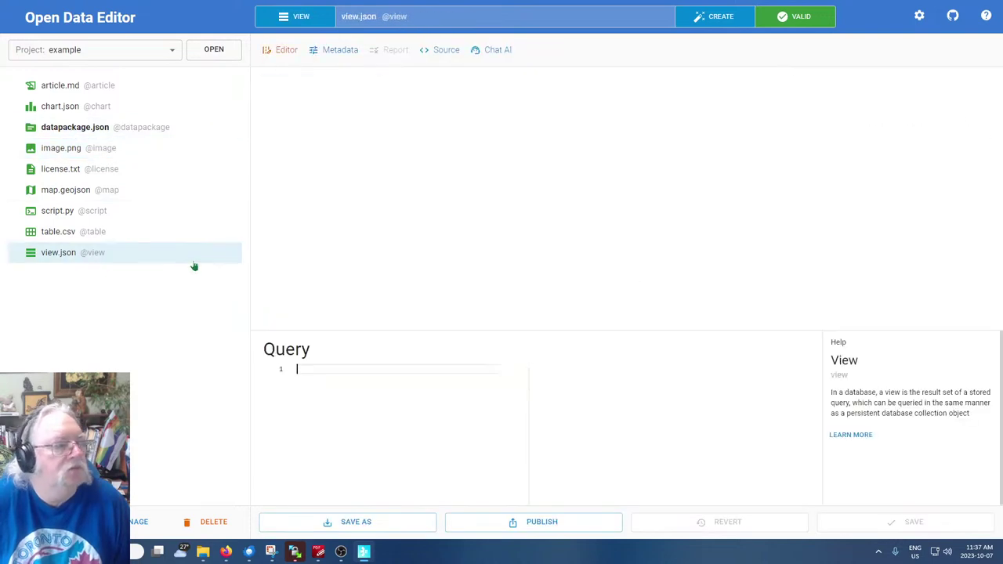
Open datapackage.json, cancel the Add Remote File and Add Remote Dataset dialogs, and return home
left_click(74, 127)
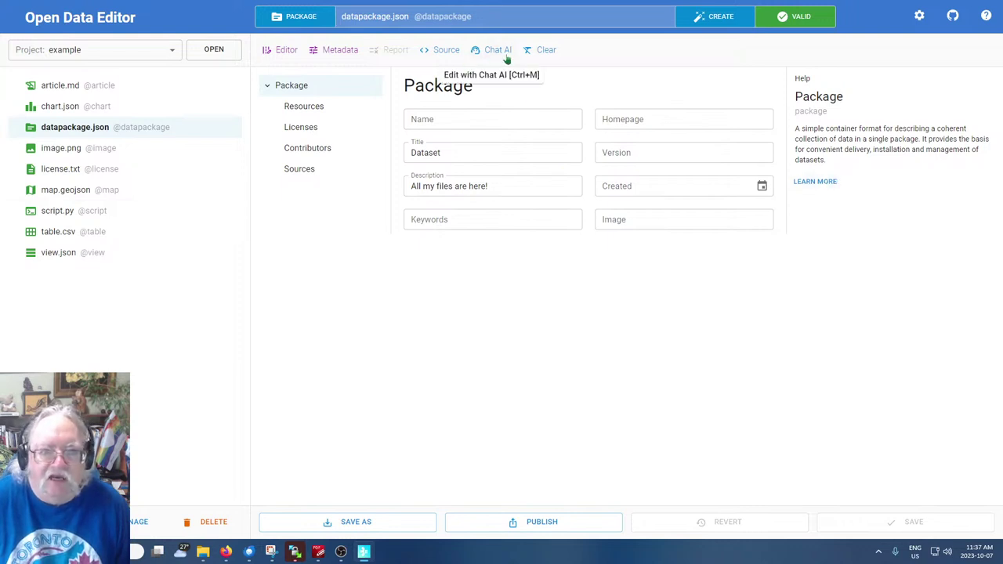
left_click(206, 296)
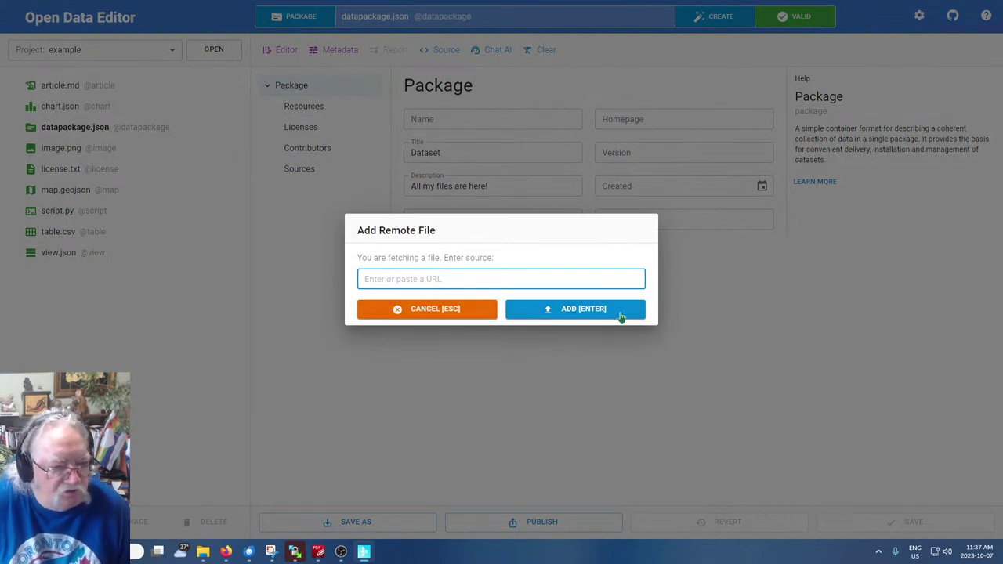
left_click(461, 323)
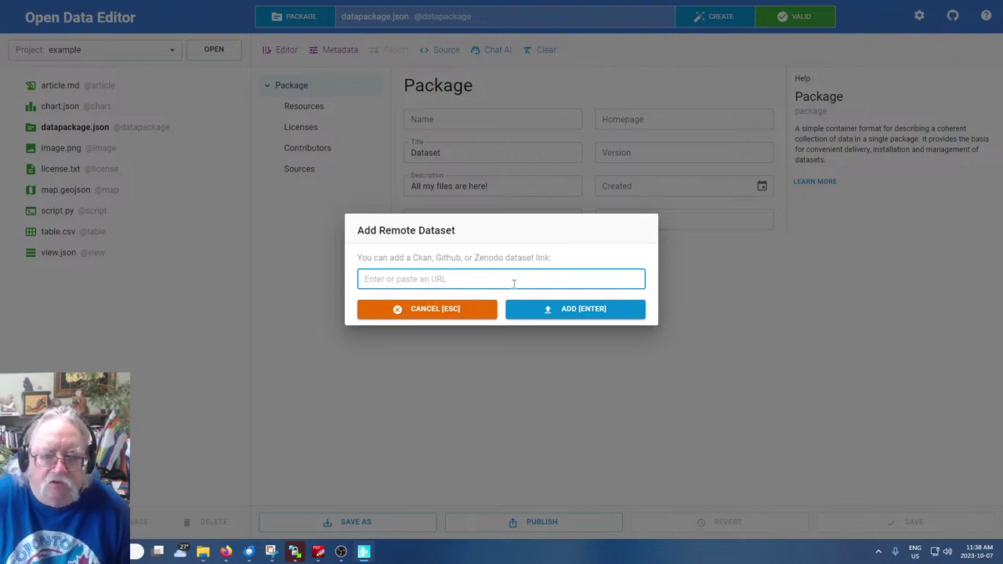
left_click(425, 317)
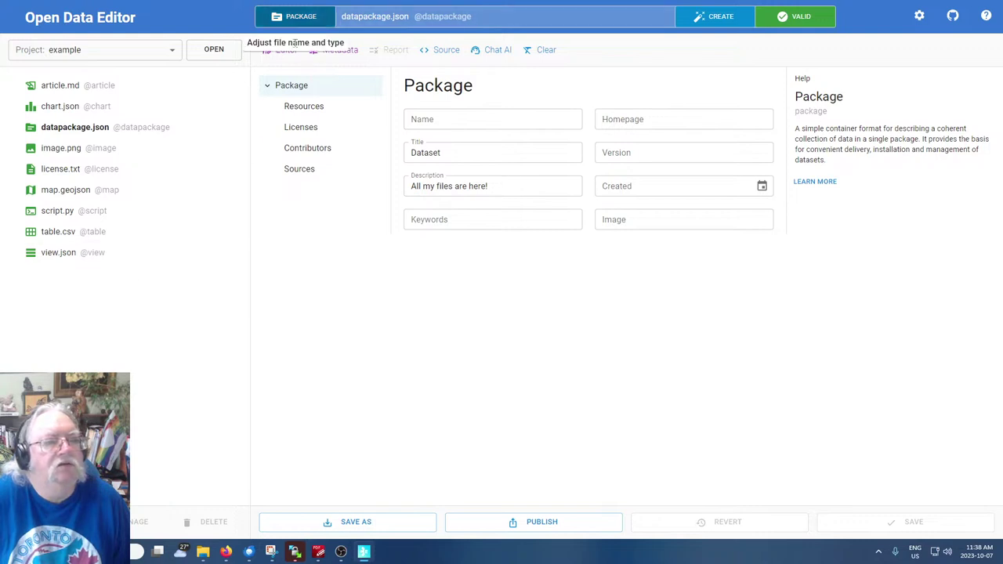
left_click(57, 25)
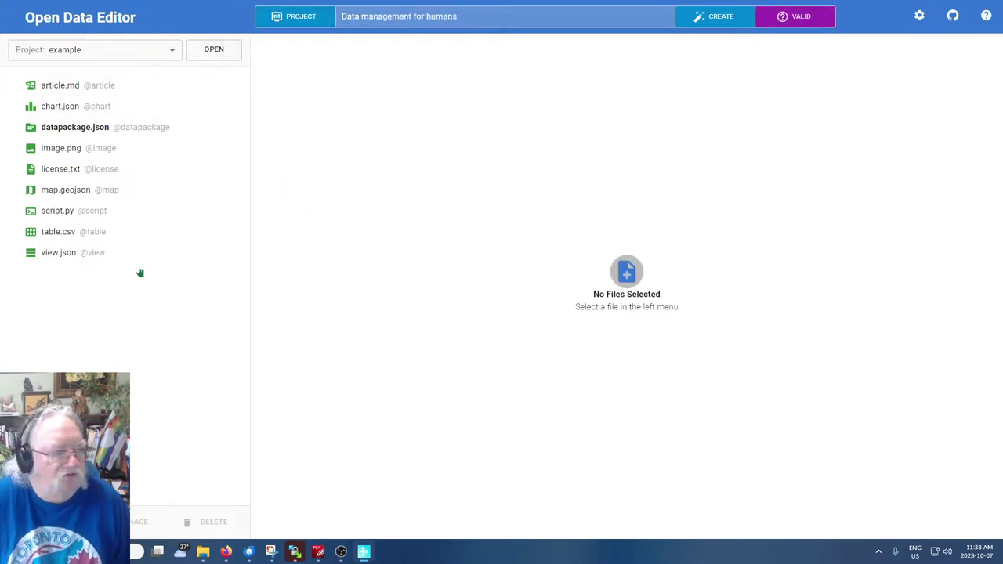
Browse the Config dialog's Project and System tabs, then open the Dialect class help
left_click(297, 20)
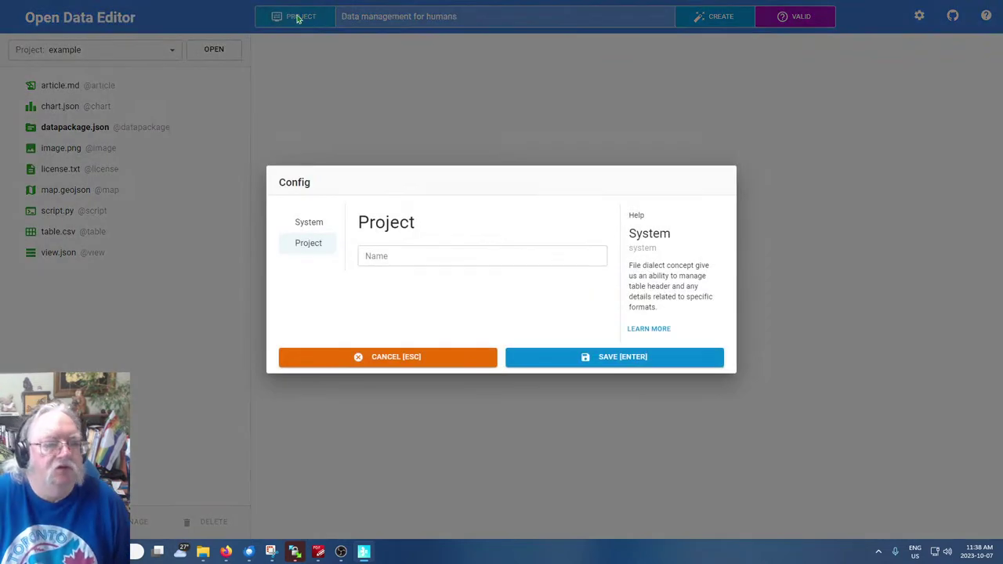
left_click(490, 255)
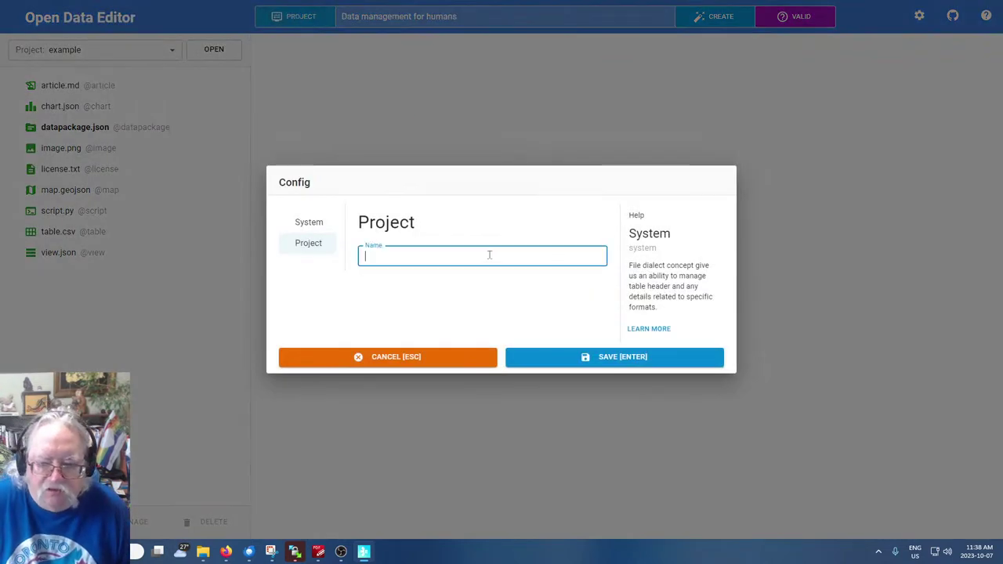
left_click(303, 249)
left_click(318, 226)
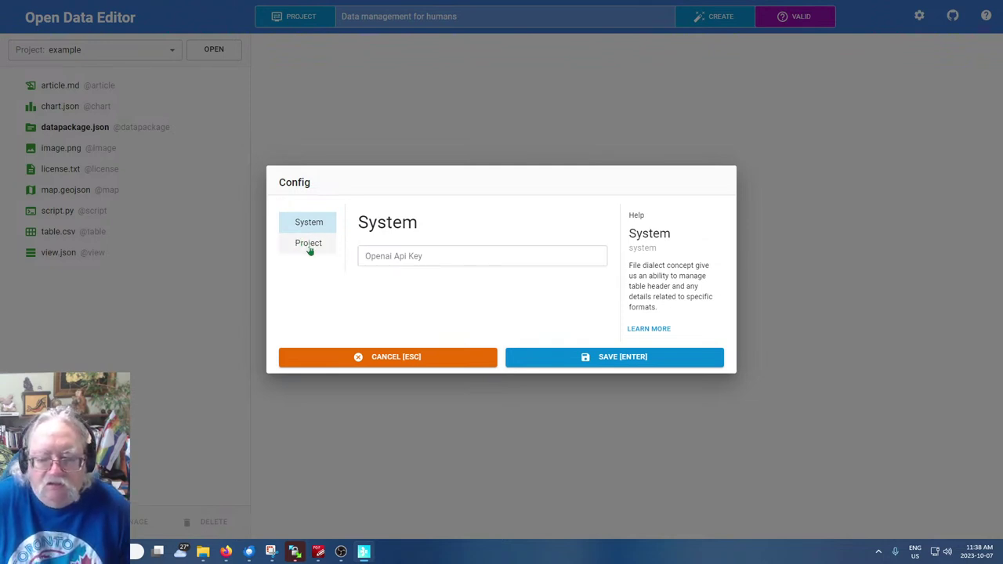
left_click(655, 330)
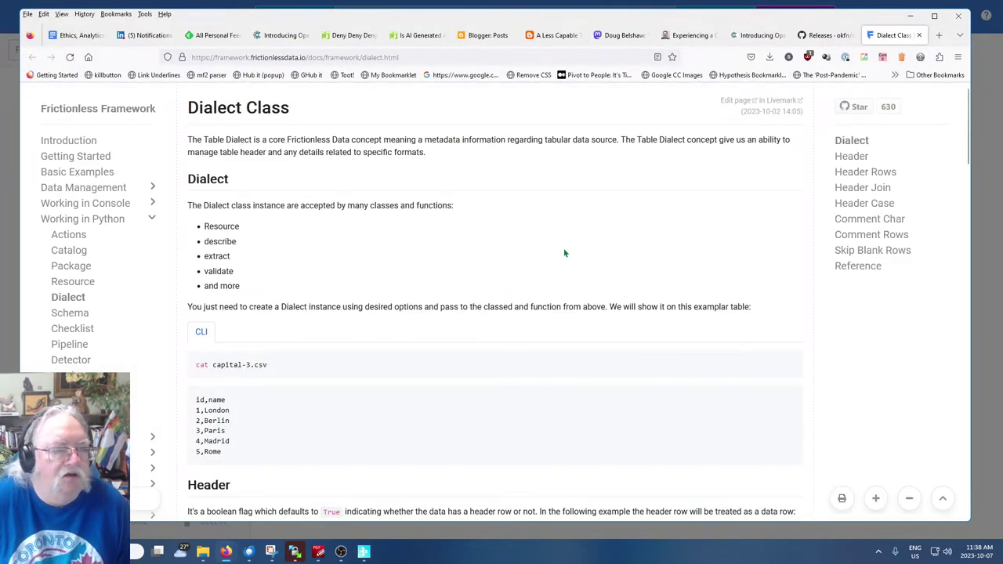
Scroll down and back up the Dialect Class page, then close its Firefox tab
scroll(581, 256, "down", 10)
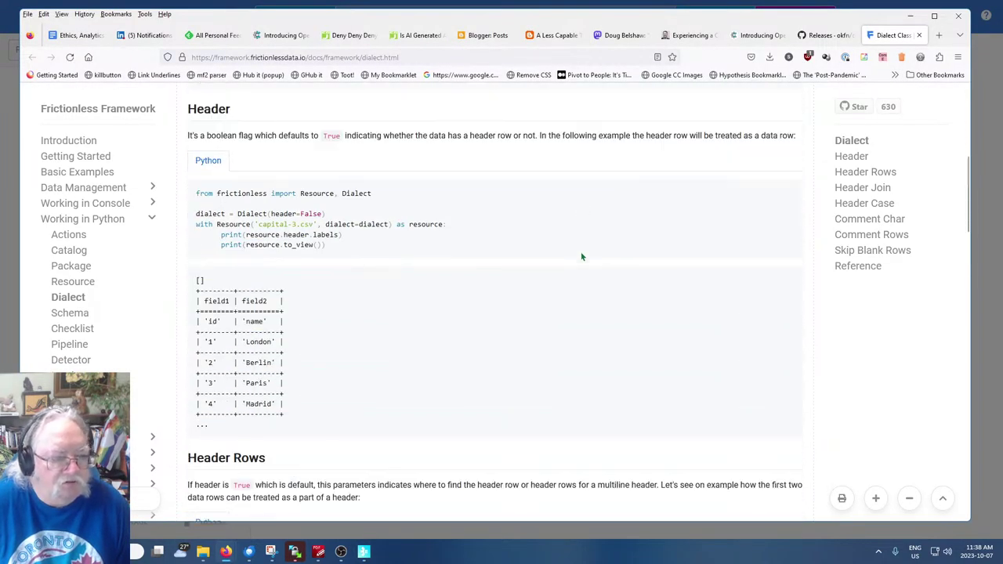
scroll(582, 256, "down", 10)
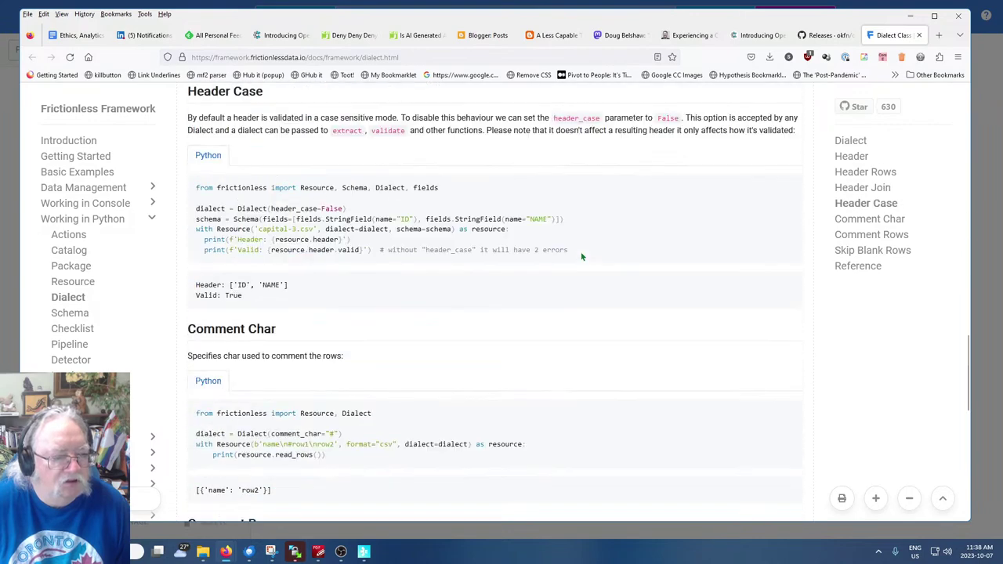
scroll(581, 256, "down", 4)
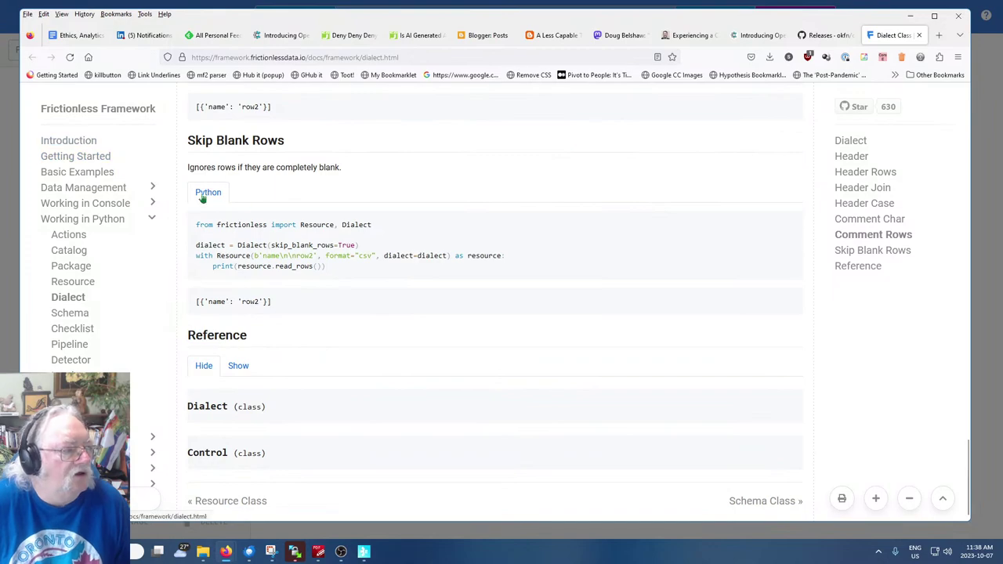
scroll(130, 272, "up", 11)
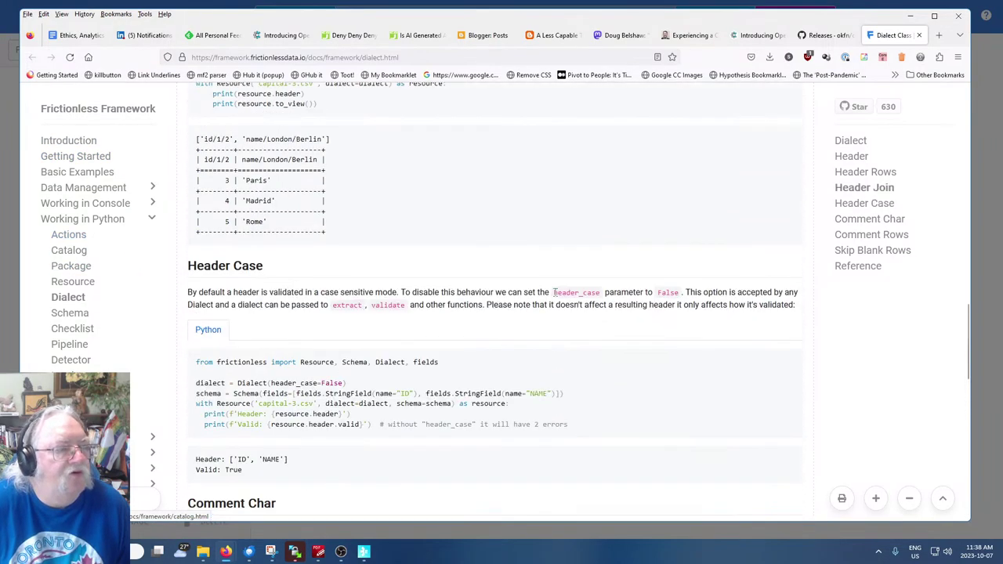
scroll(518, 293, "up", 10)
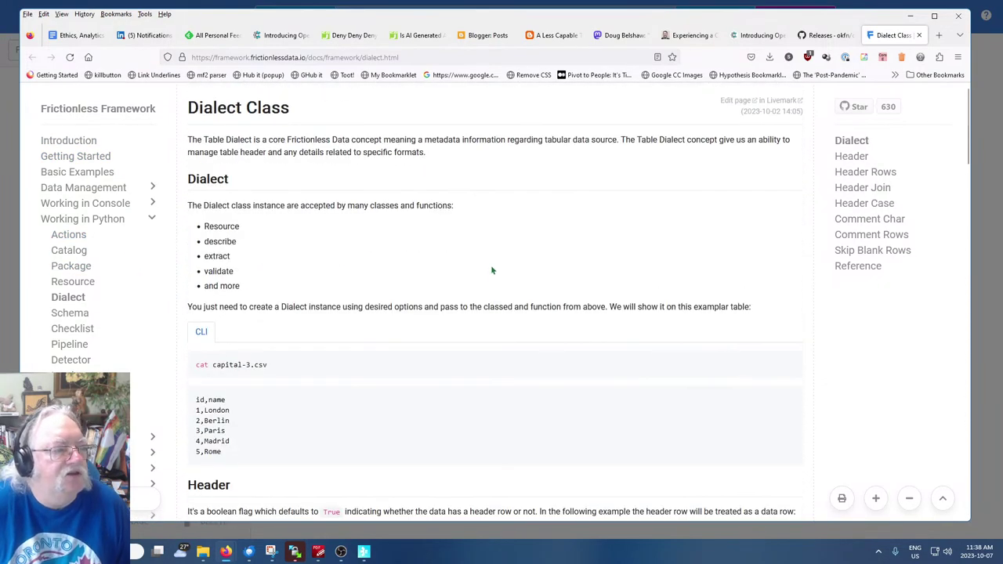
left_click(919, 35)
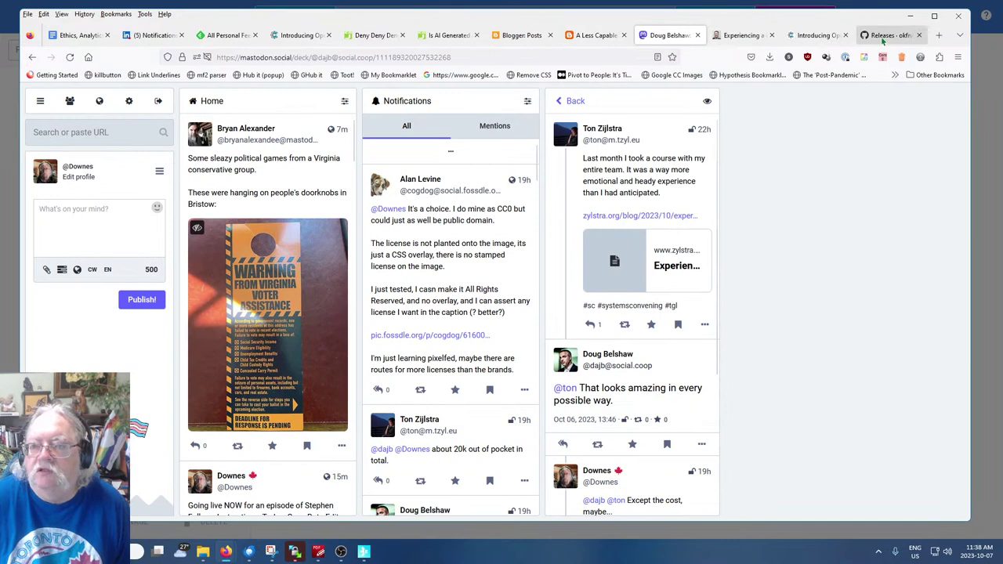
Return to Open Data Editor, cancel Config, and open article.md's Cars and Dogs preview
left_click(364, 552)
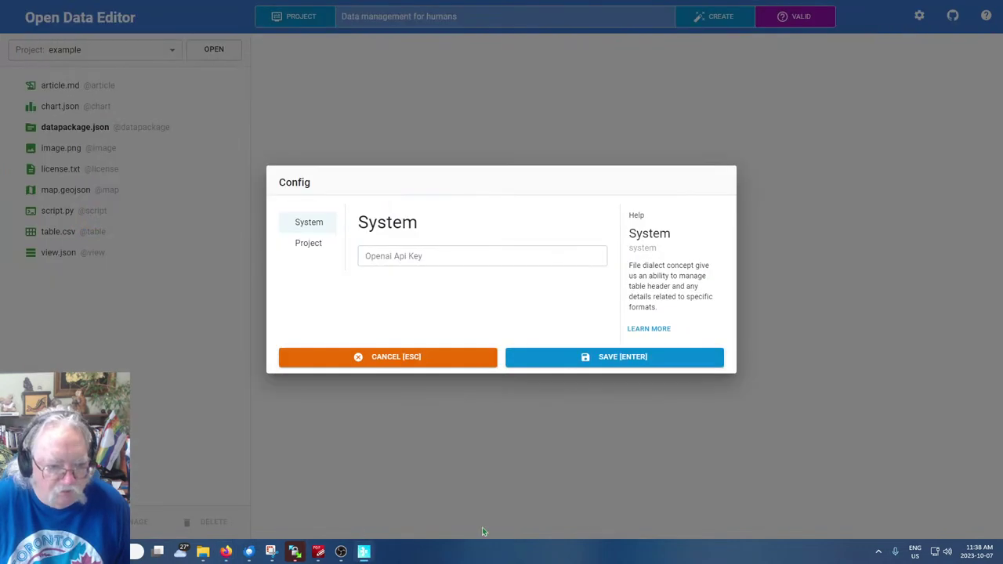
left_click(471, 353)
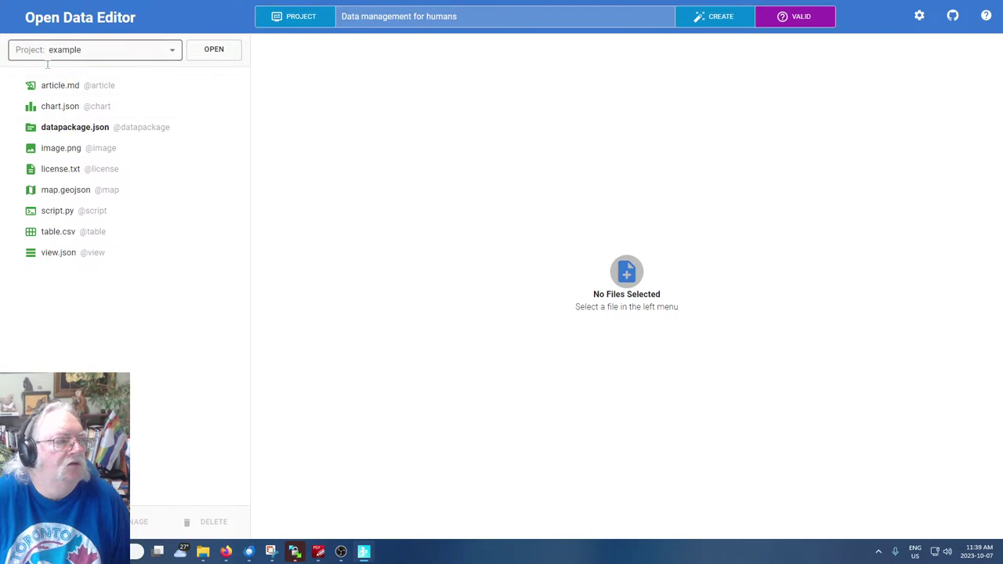
left_click(60, 87)
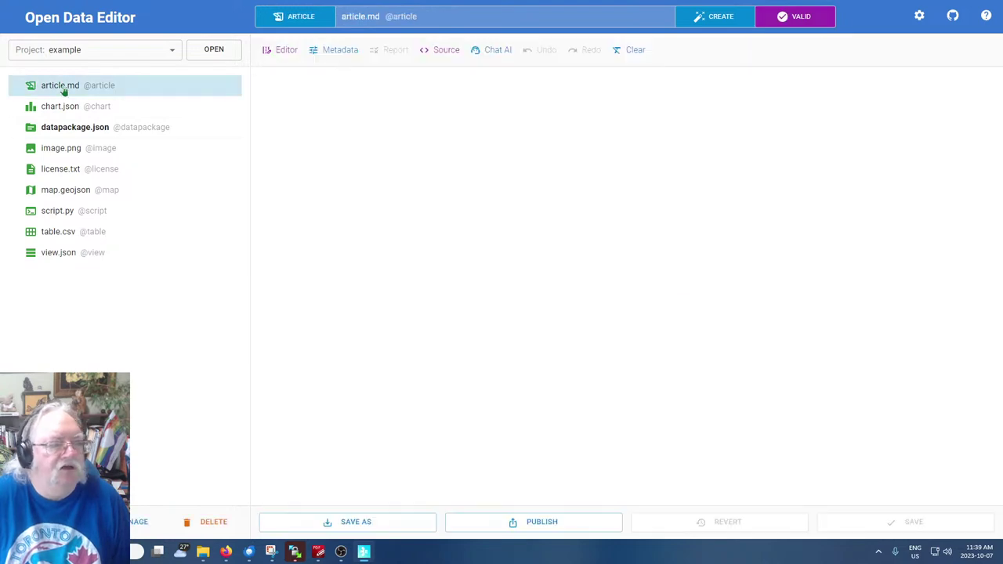
scroll(824, 393, "down", 8)
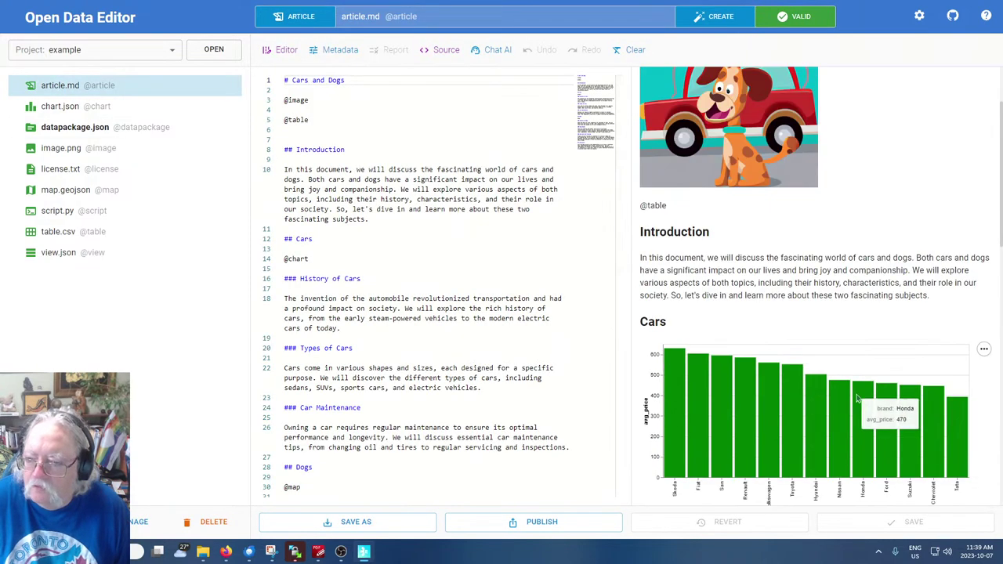
Scroll through the Cars and Dogs article, then bring up the Create File dialog
scroll(823, 394, "down", 5)
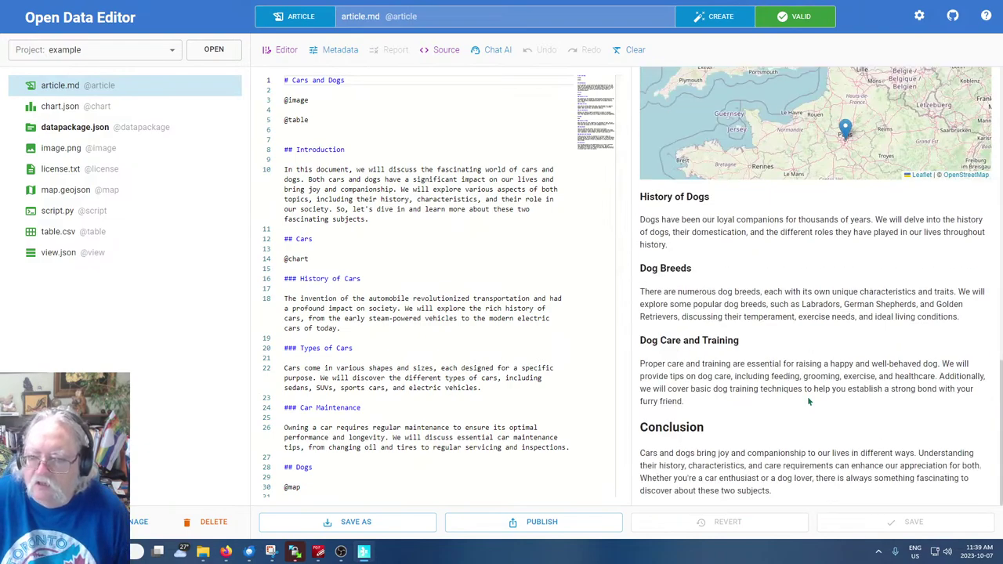
scroll(806, 400, "up", 13)
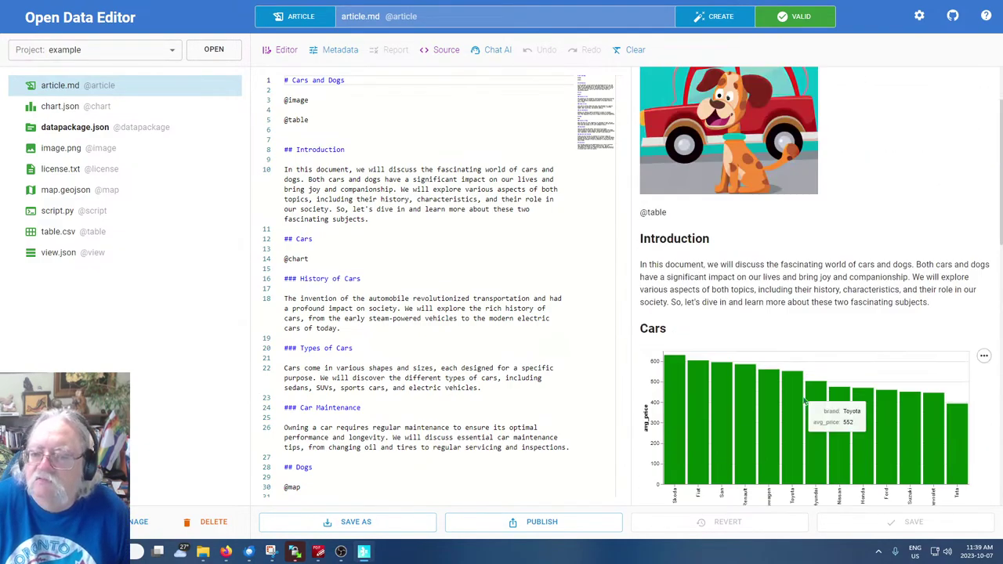
left_click(718, 18)
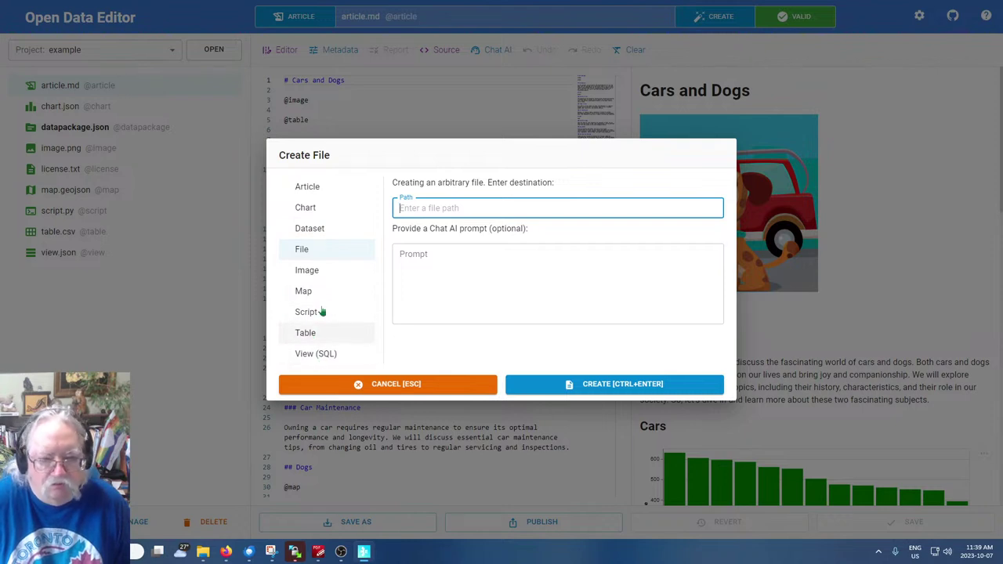
Create article article2.md with a Chat AI prompt about a person's philosophical contributions
left_click(310, 192)
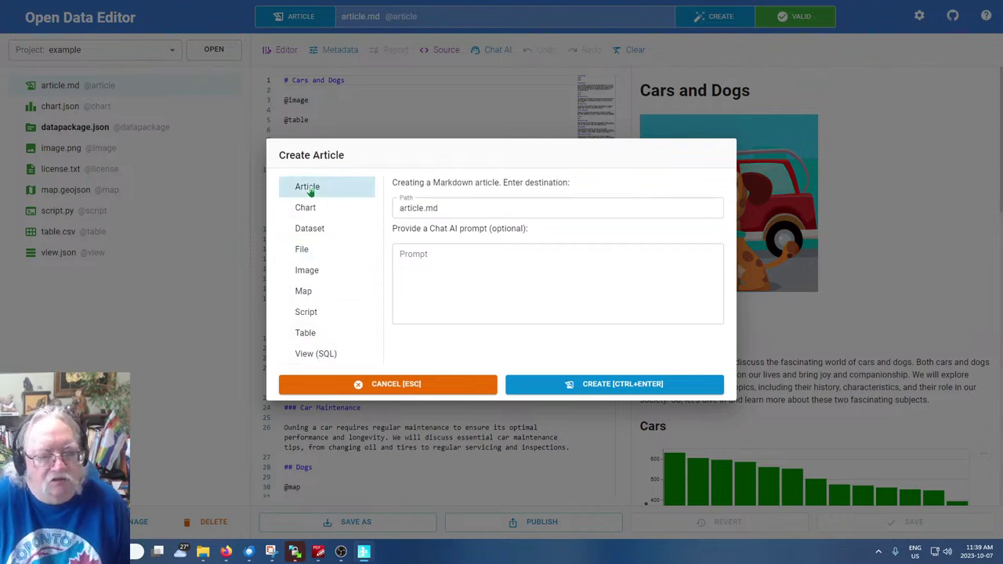
left_click(424, 208)
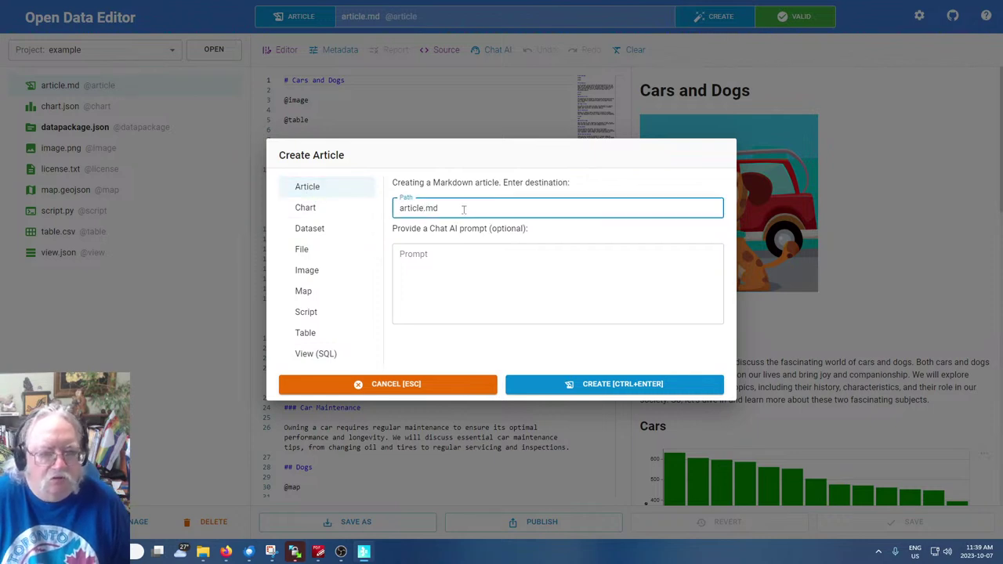
type("2")
left_click(475, 267)
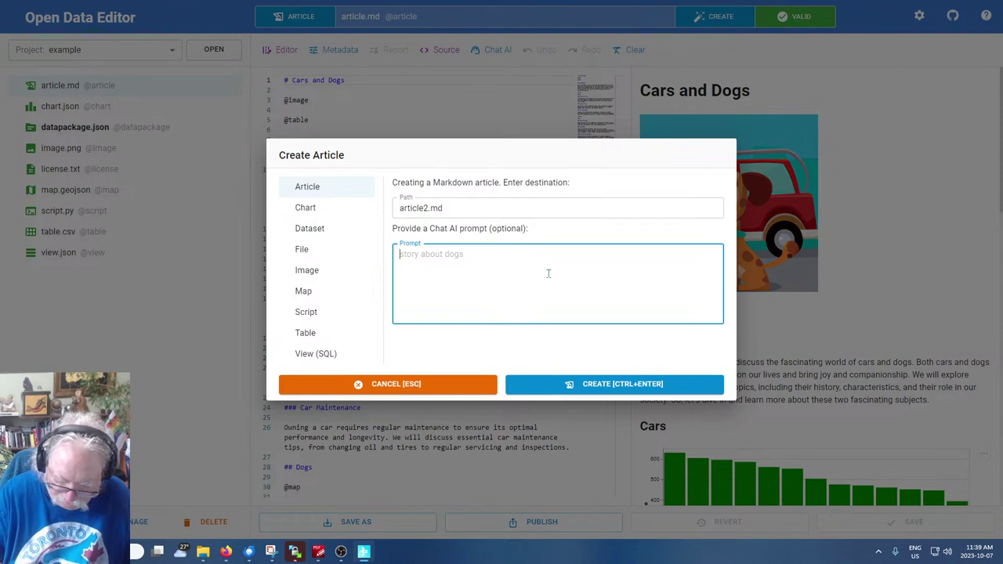
type("Ph")
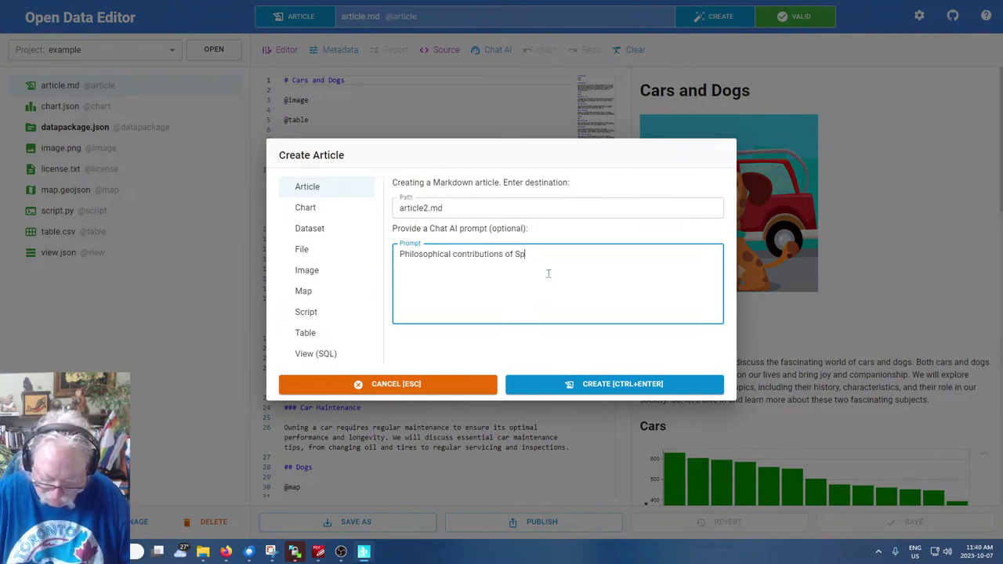
type("en ")
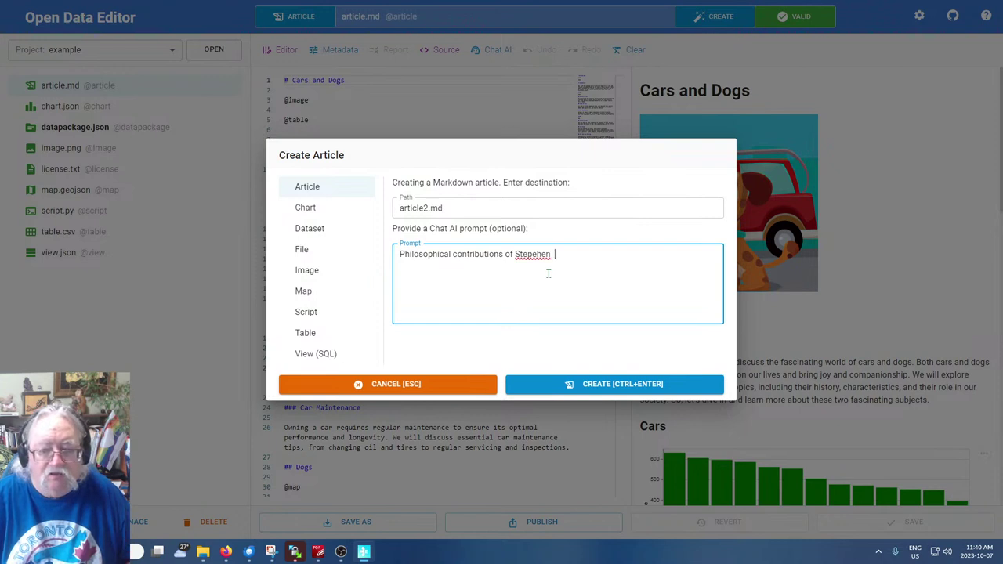
type(" Downes")
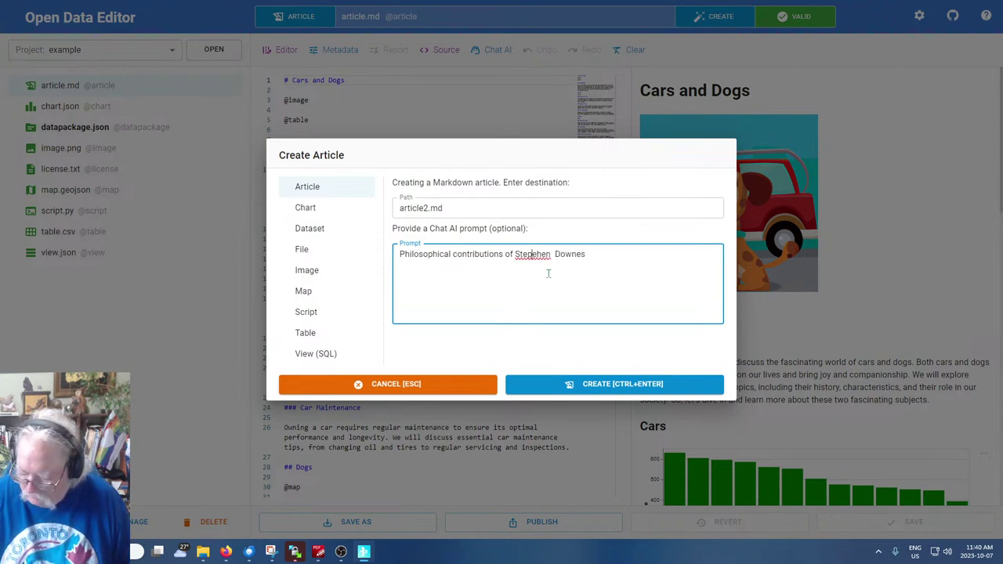
key("BackSpace")
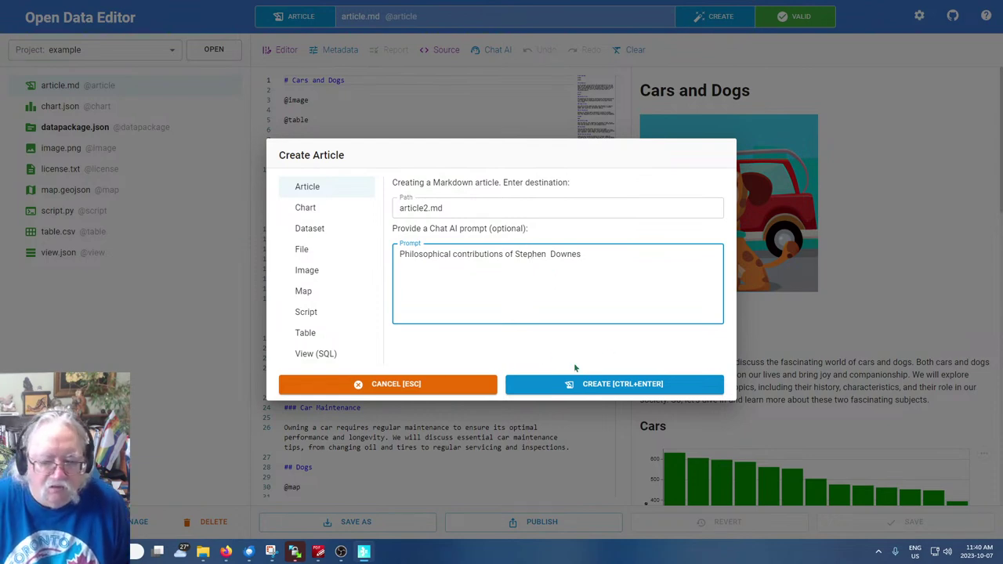
left_click(575, 375)
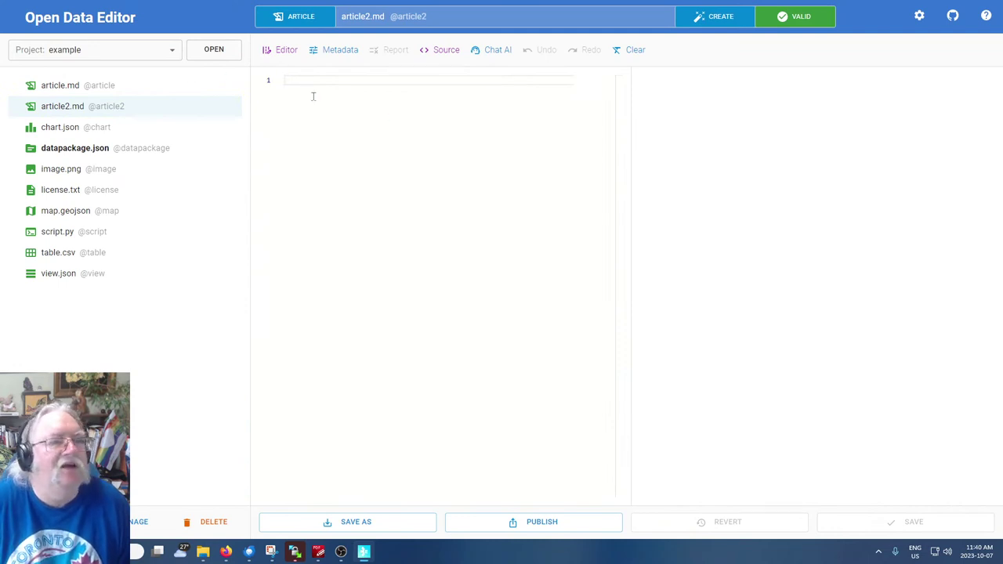
Dismiss Chat AI, enter the word 'Test' in article2.md, and save the article
left_click(501, 52)
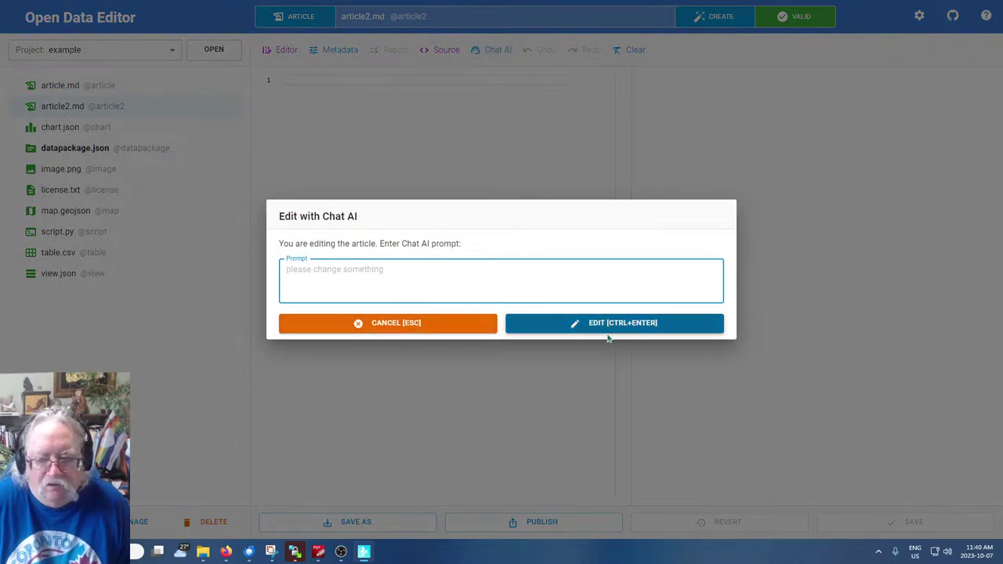
left_click(400, 331)
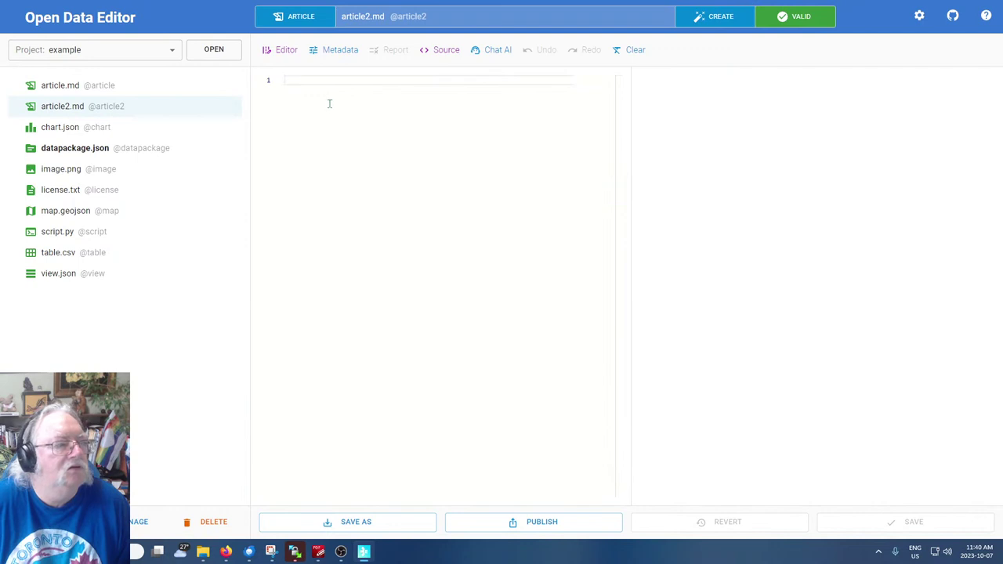
type("tes")
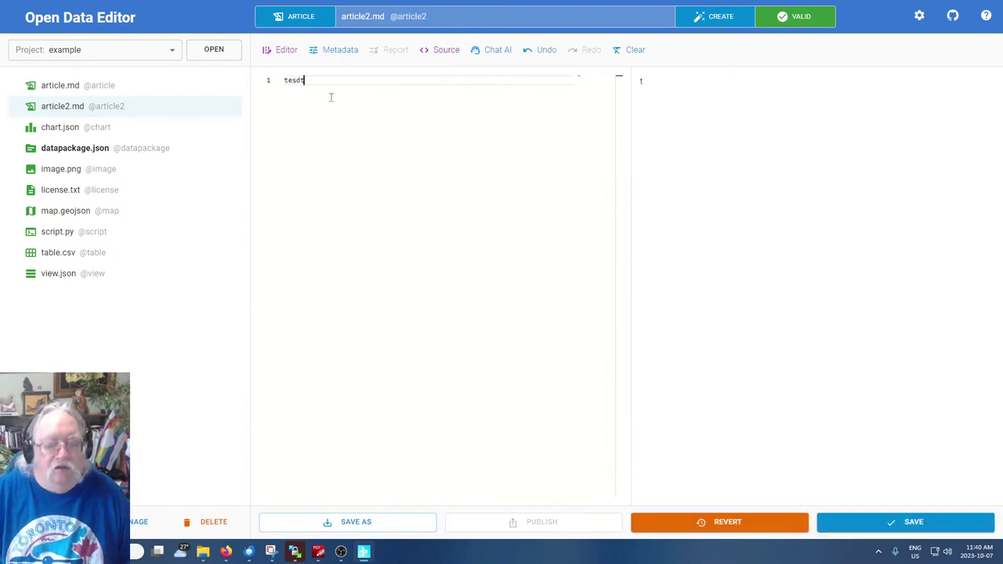
type("dt")
key("BackSpace")
key("BackSpace")
key("BackSpace")
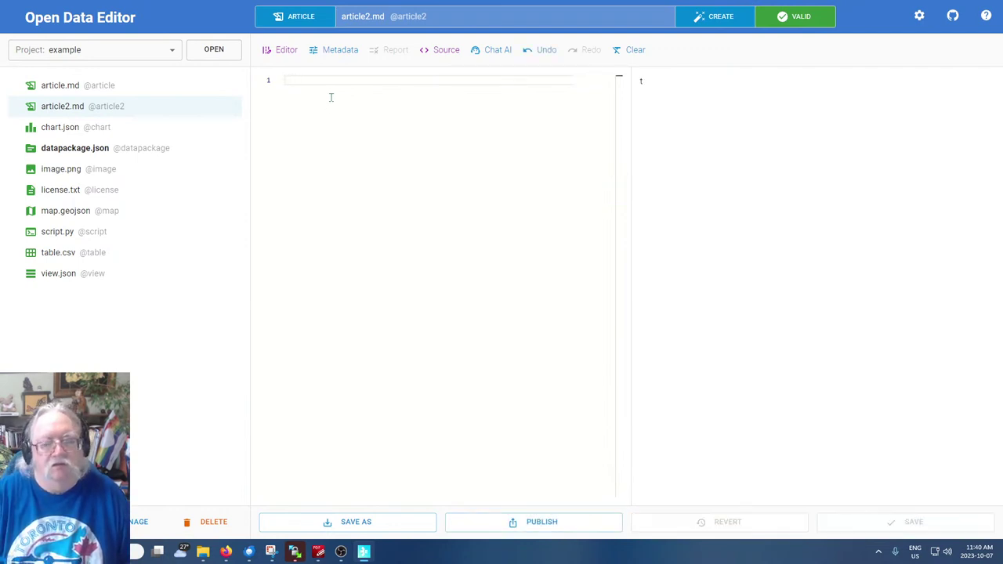
key("Return")
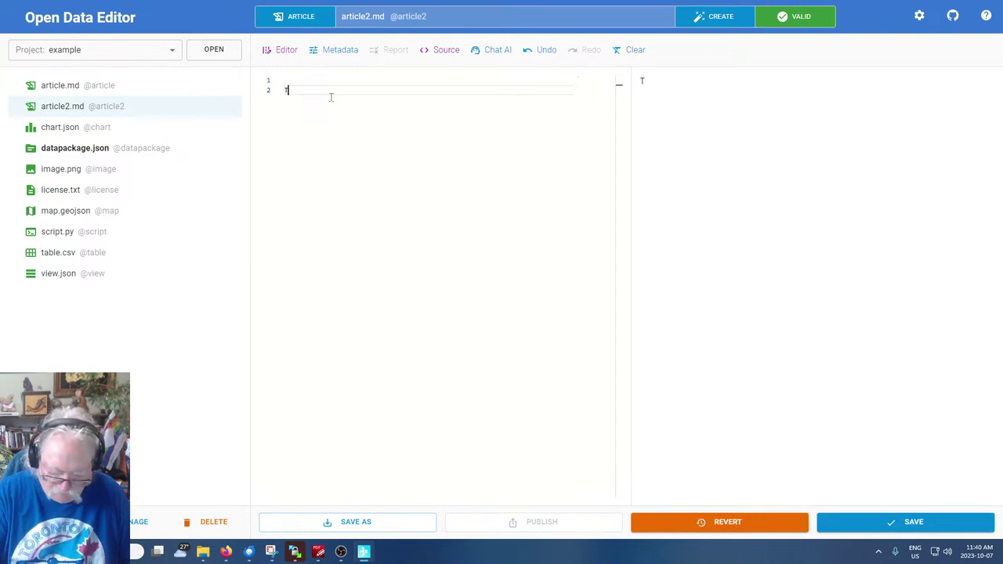
type("Test")
key("Return")
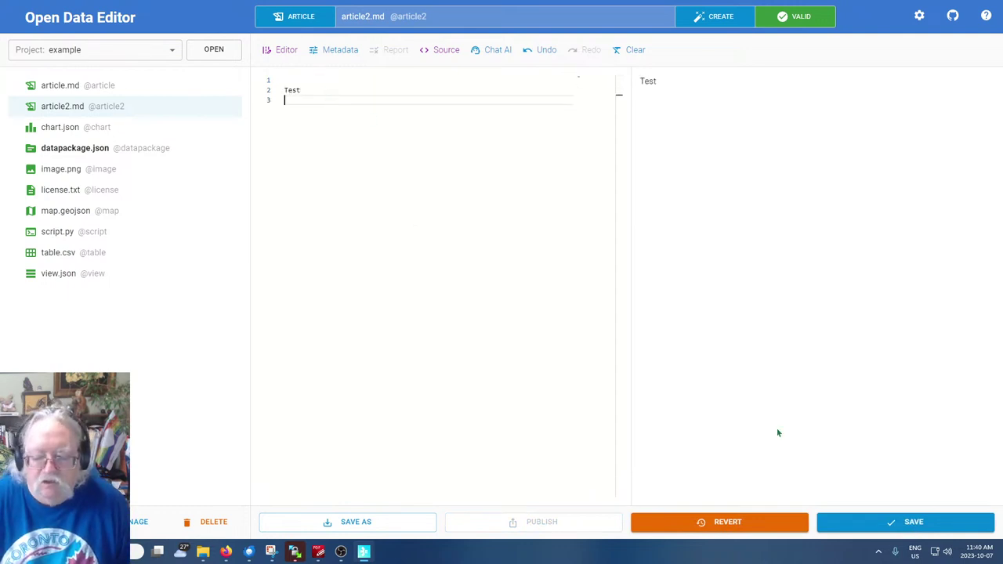
left_click(914, 522)
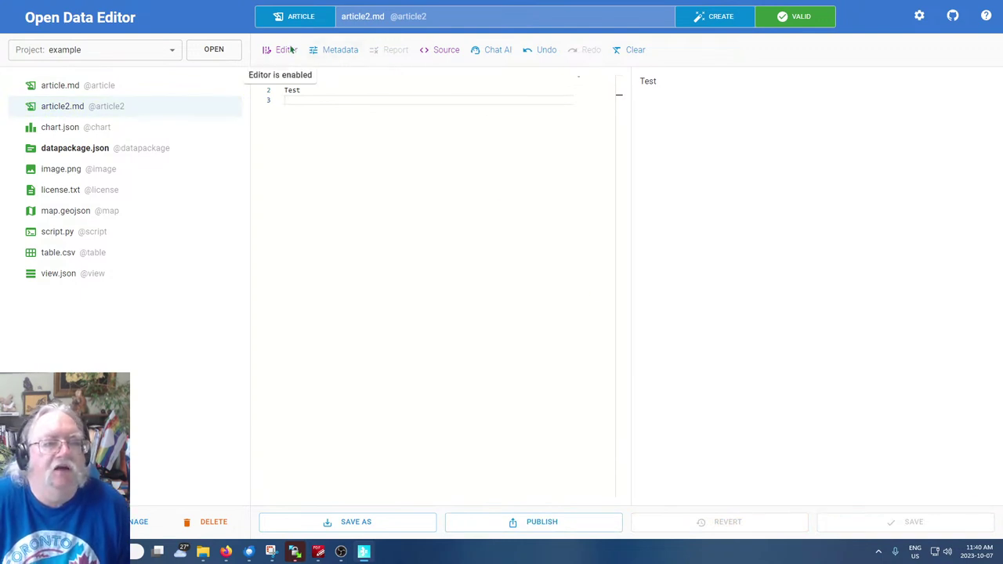
Create a new chart file, chart (1).json
left_click(740, 16)
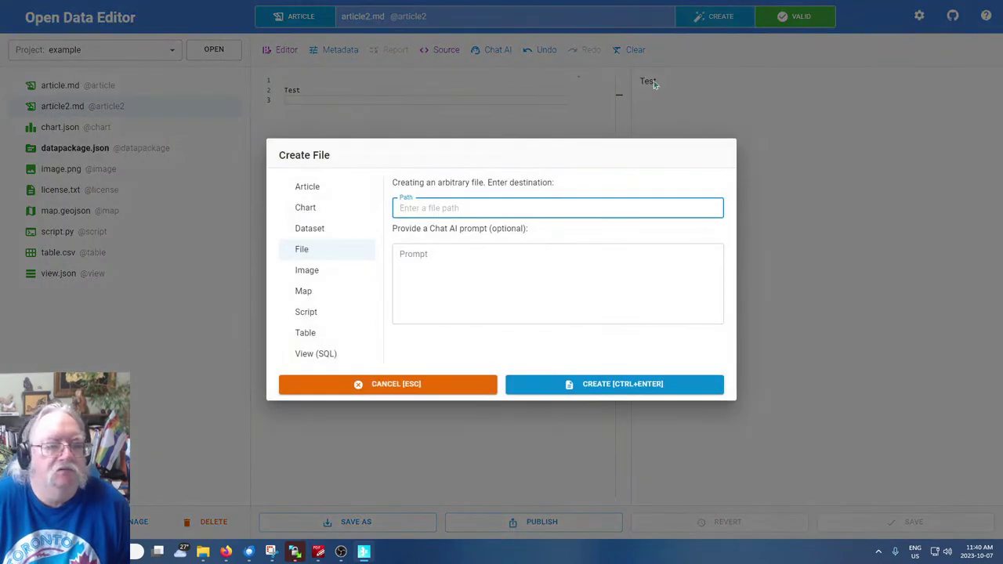
left_click(305, 212)
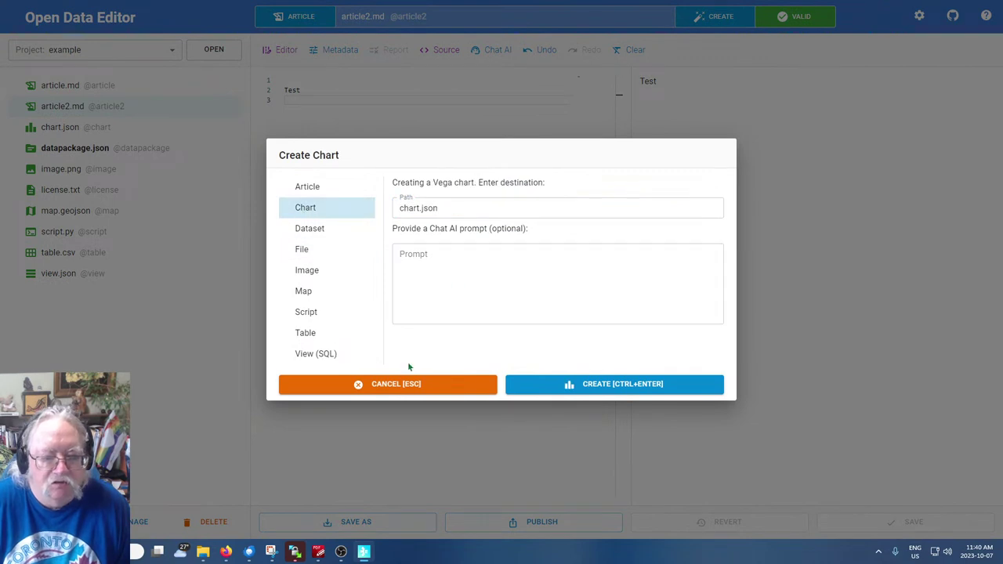
left_click(605, 396)
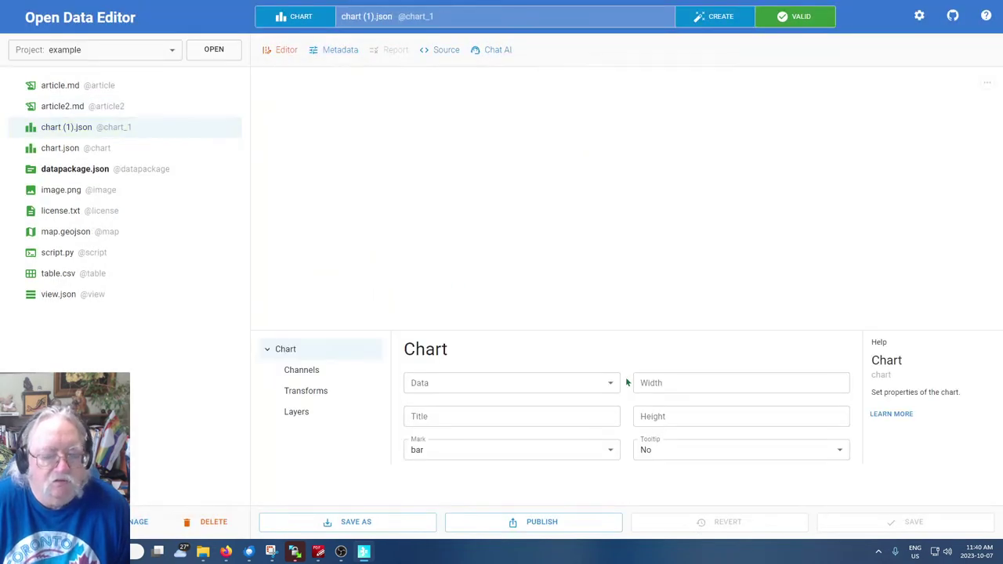
Set the chart's Data source to table.csv after briefly trying view.json
left_click(464, 386)
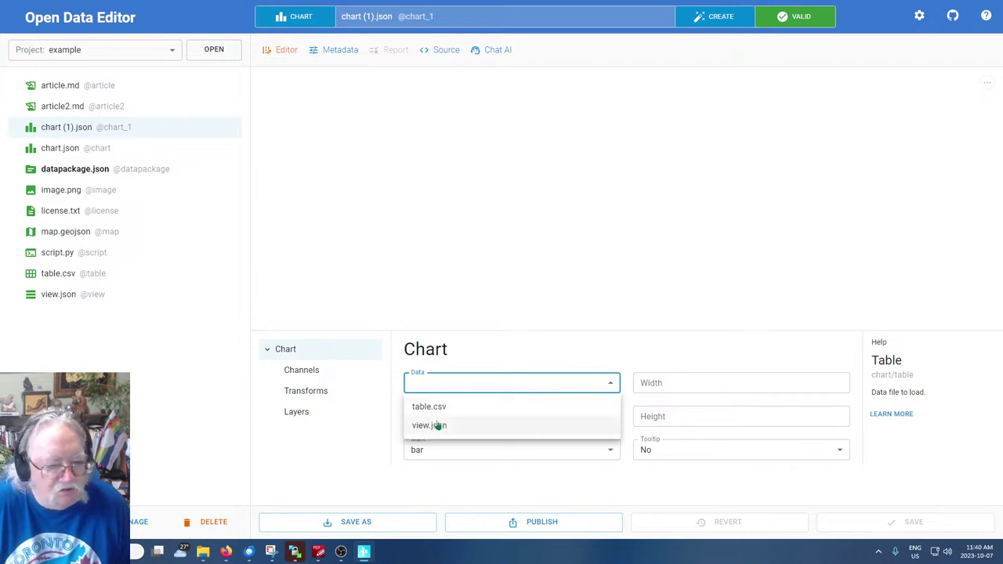
left_click(436, 425)
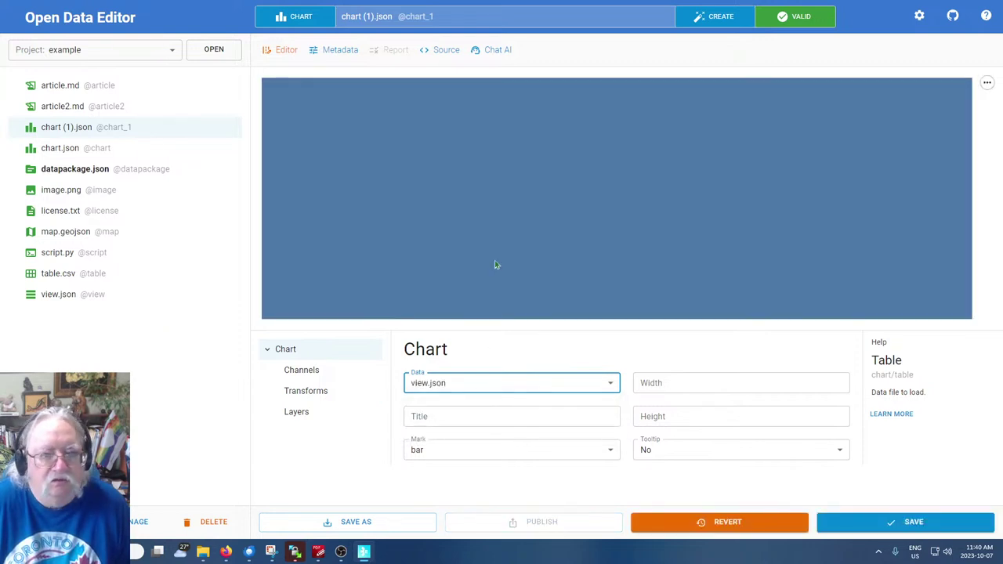
left_click(585, 240)
left_click(512, 385)
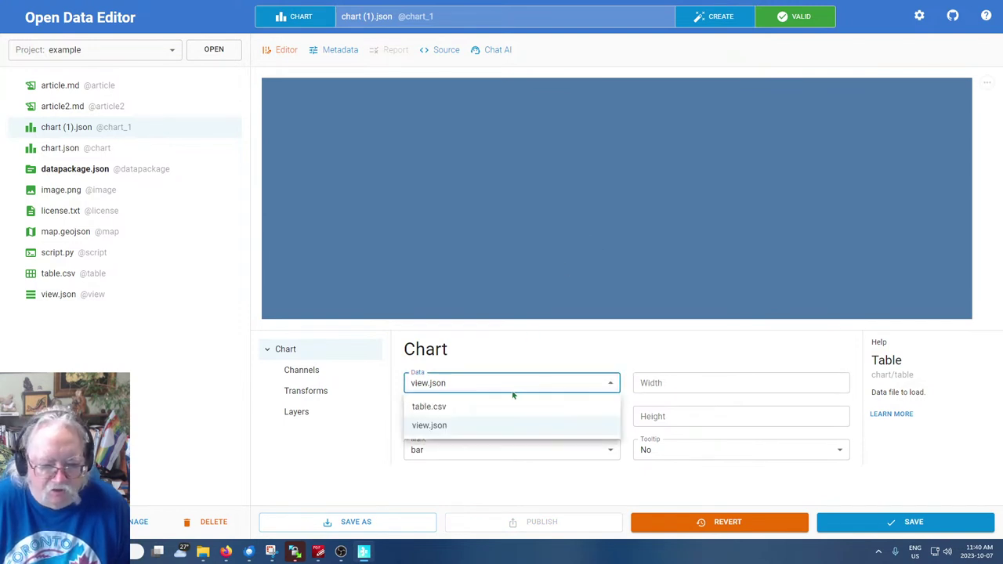
left_click(430, 407)
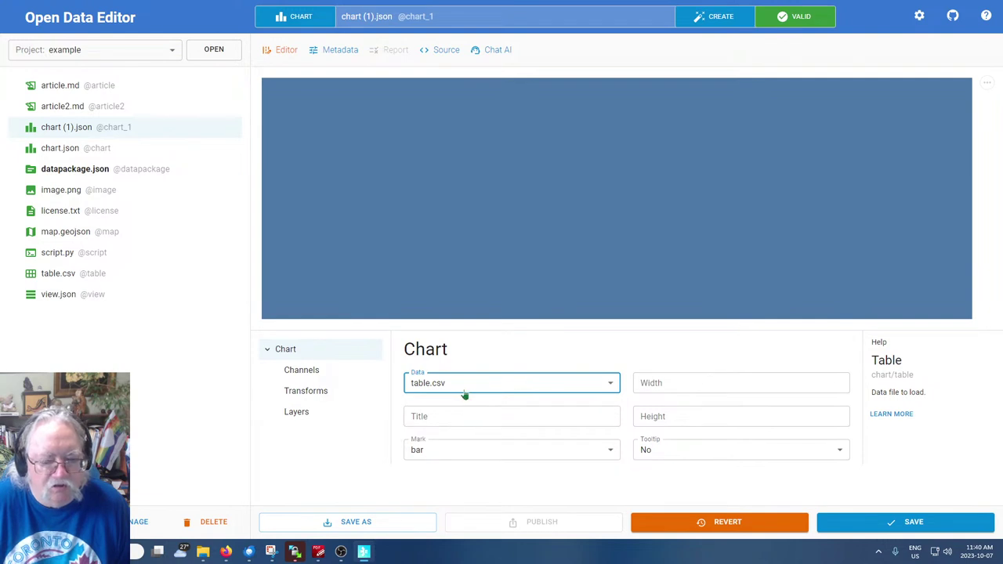
Title the chart 'Test' and look through its Channels, Transforms and Layers panels
left_click(538, 417)
type("Test")
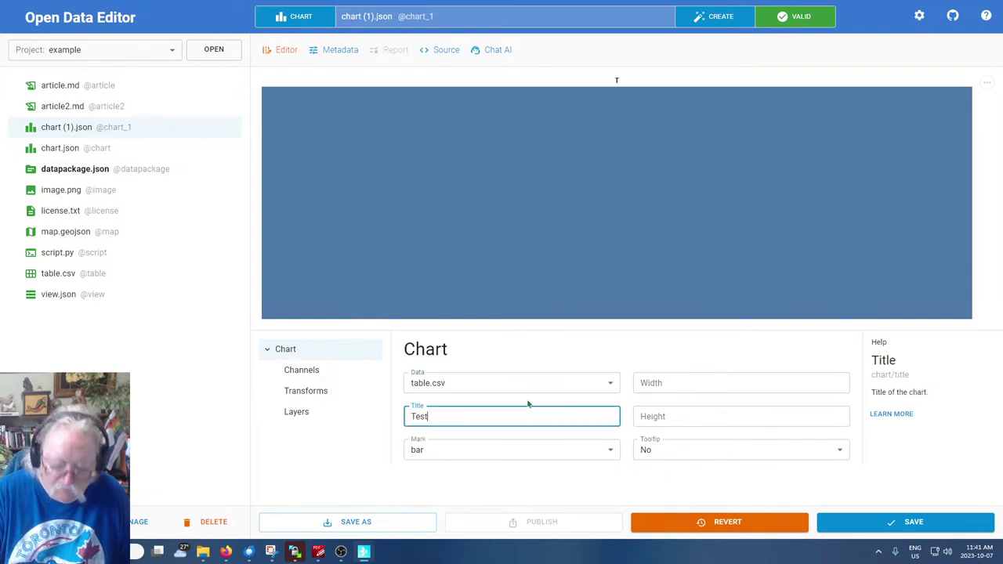
left_click(302, 522)
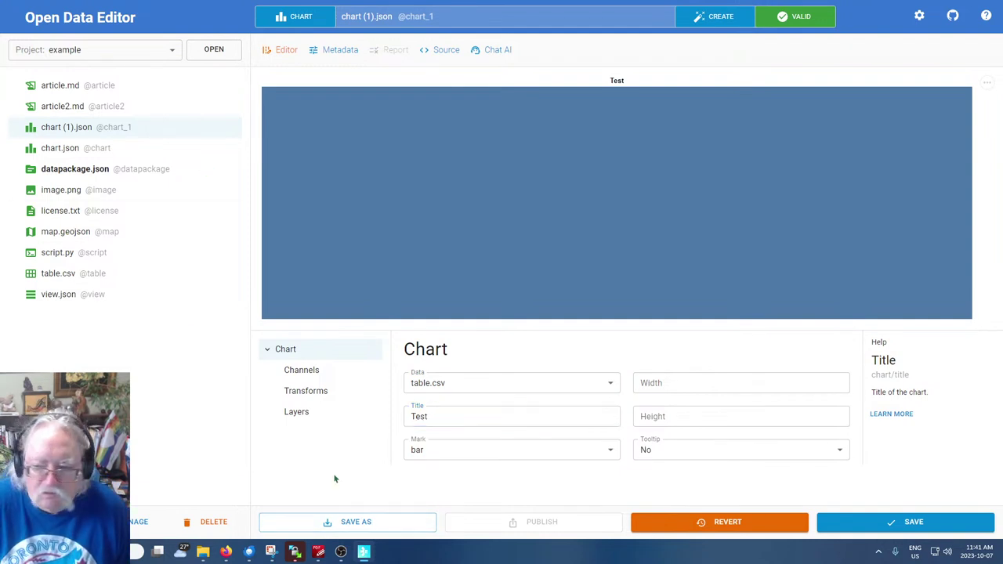
left_click(294, 379)
left_click(291, 390)
left_click(297, 414)
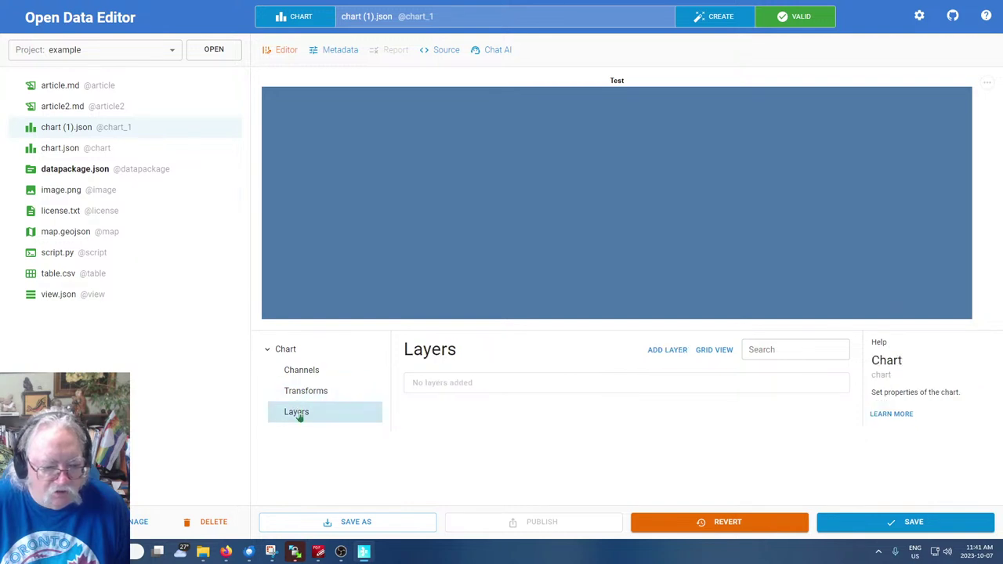
left_click(284, 349)
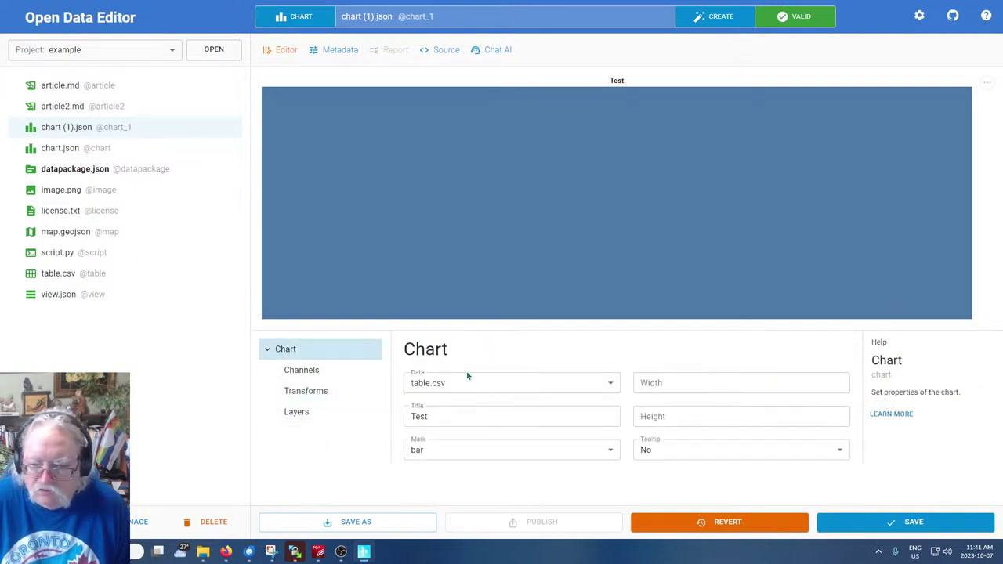
Keep tooltips off, save chart (1).json, and open datapackage.json
left_click(667, 453)
left_click(553, 477)
left_click(426, 418)
left_click(426, 418)
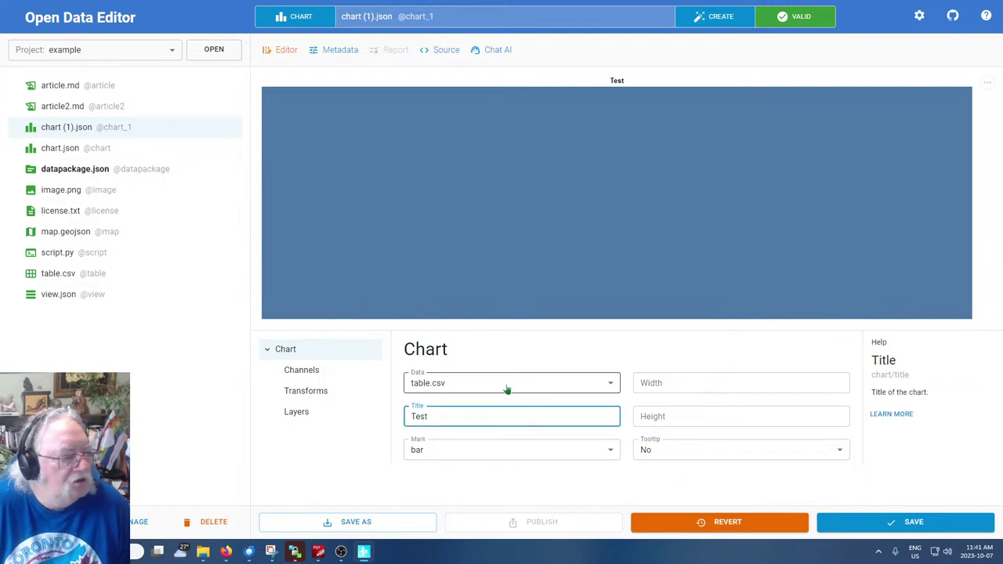
left_click(905, 522)
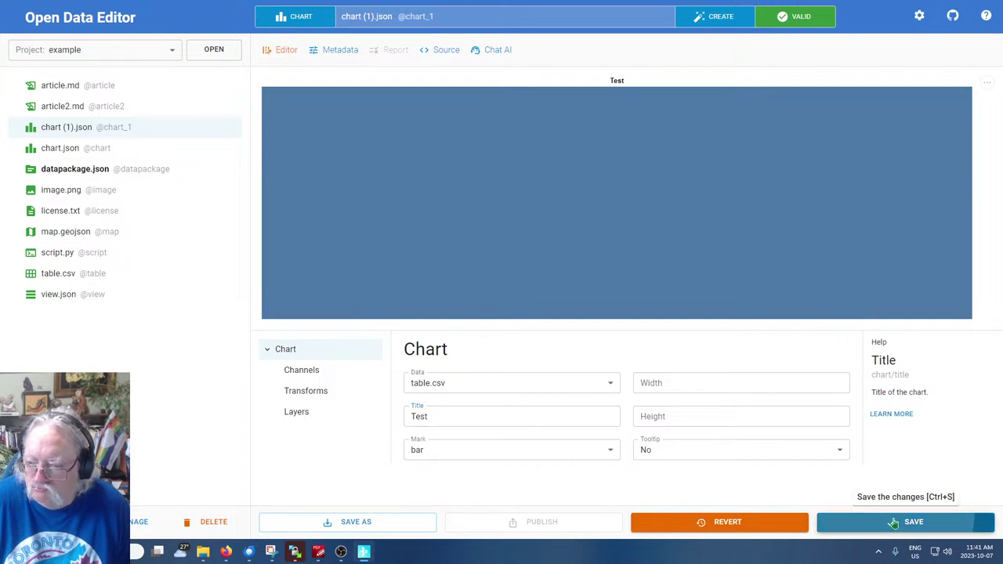
left_click(64, 169)
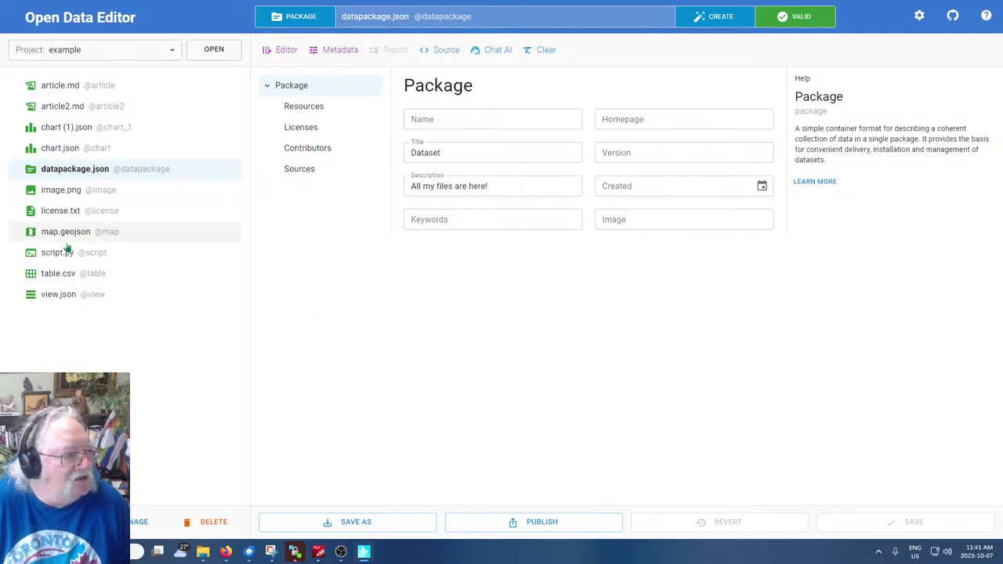
Open view.json, then choose Dataset in the Create dialog, targeting datapackage.json
left_click(53, 297)
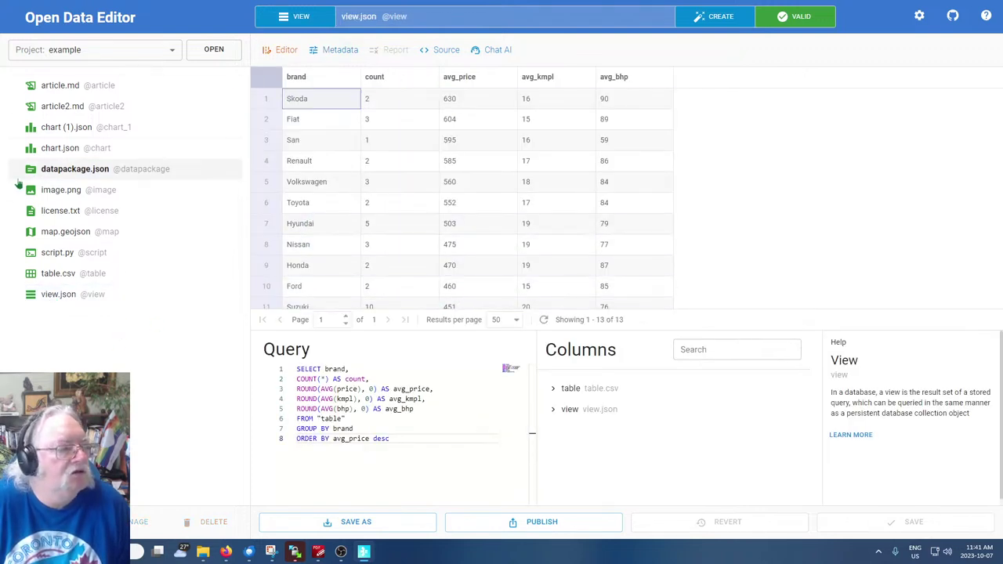
left_click(717, 16)
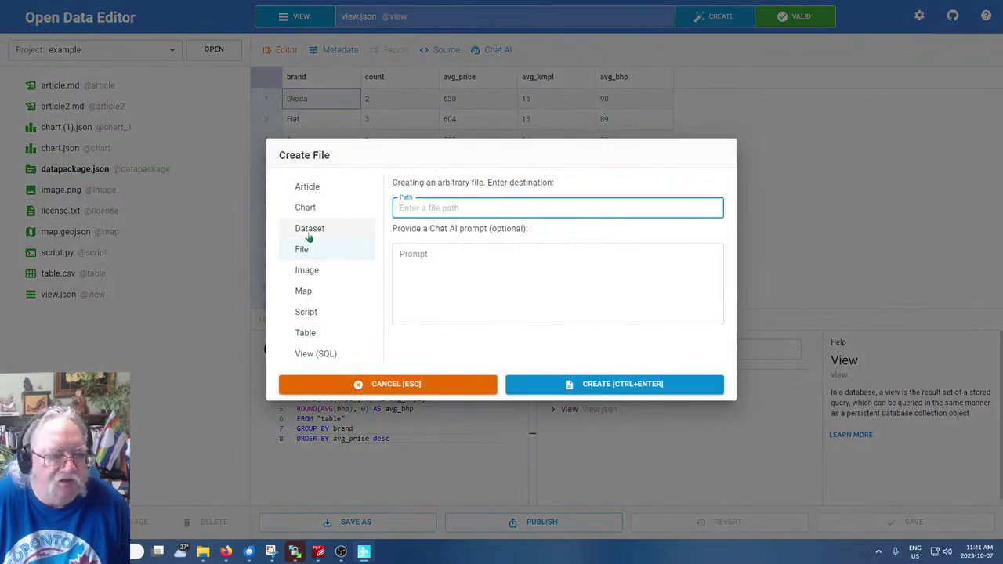
left_click(304, 230)
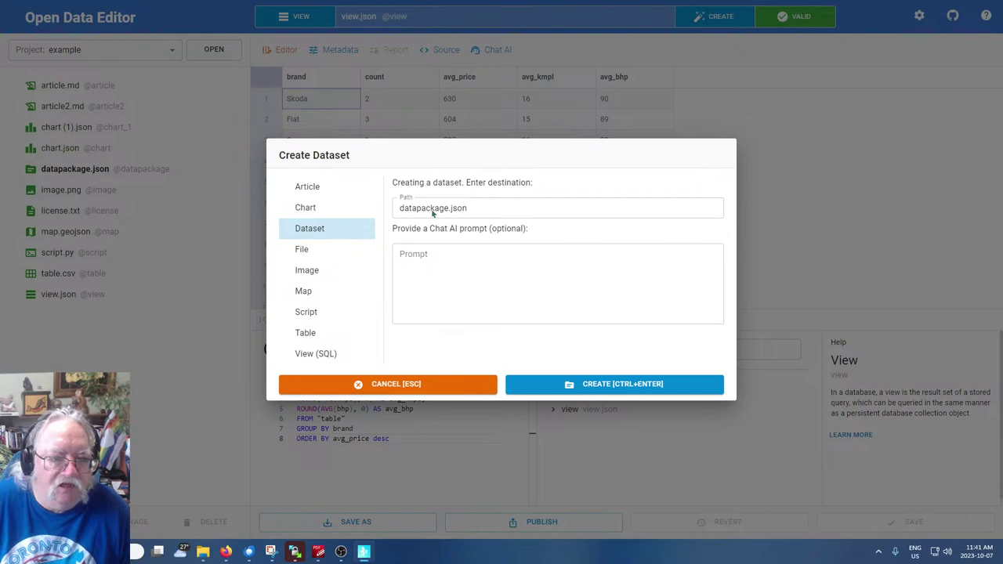
Create the new dataset datapackage (1).json and click into its Name and Title fields
left_click(565, 391)
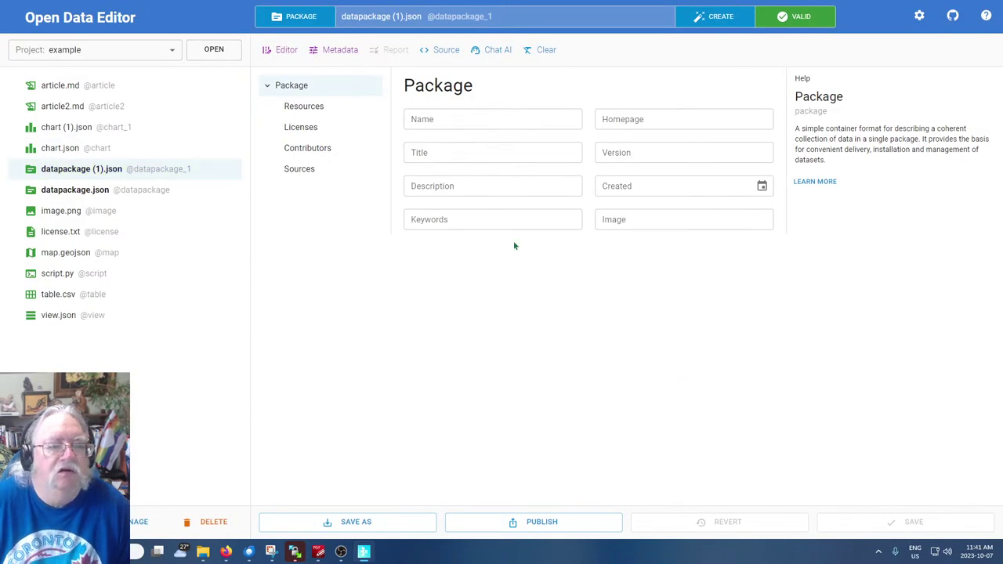
left_click(468, 114)
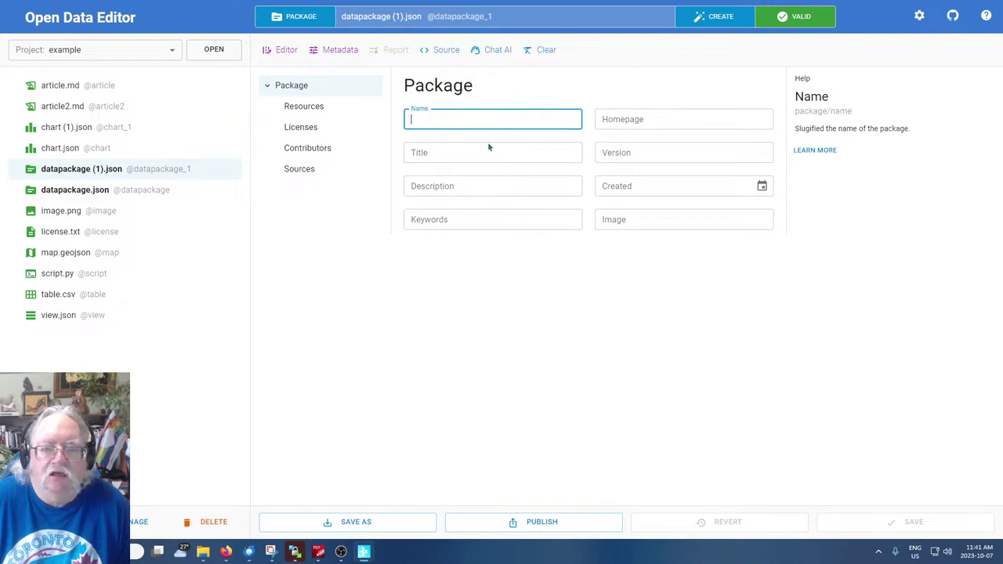
left_click(450, 154)
left_click(525, 306)
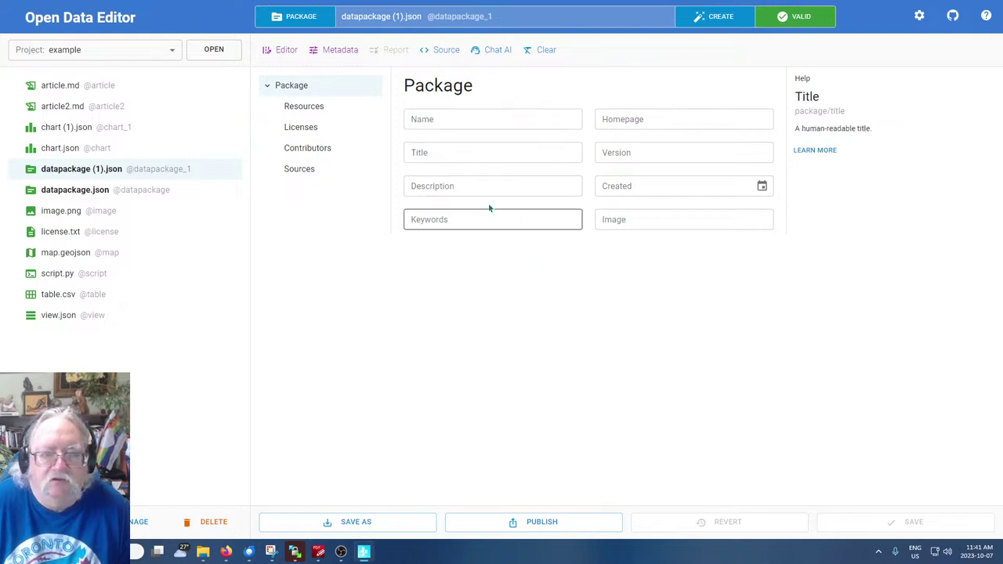
left_click(462, 116)
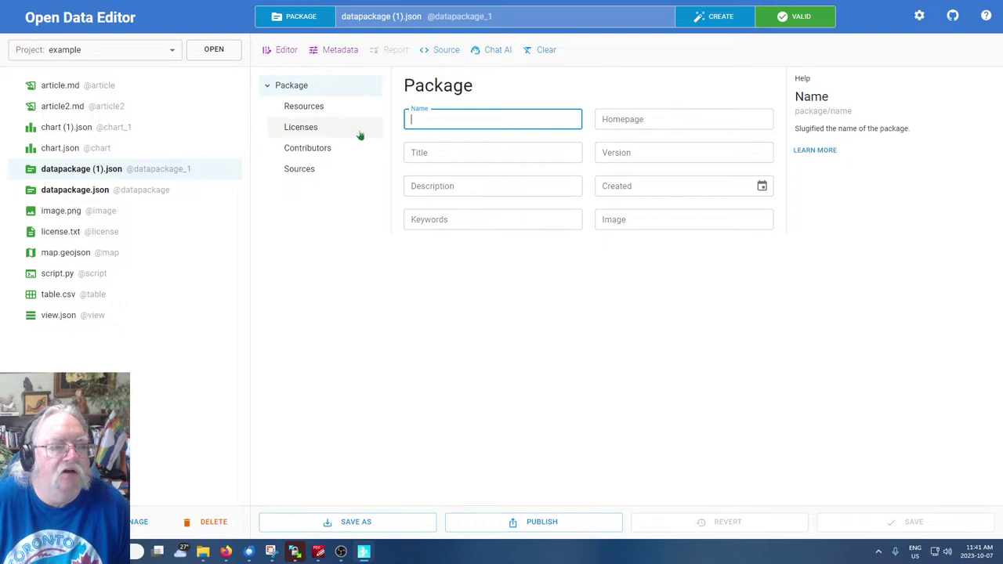
Browse Resources, Licenses and Contributors in the Package tree, ending on the empty Licenses list
left_click(303, 108)
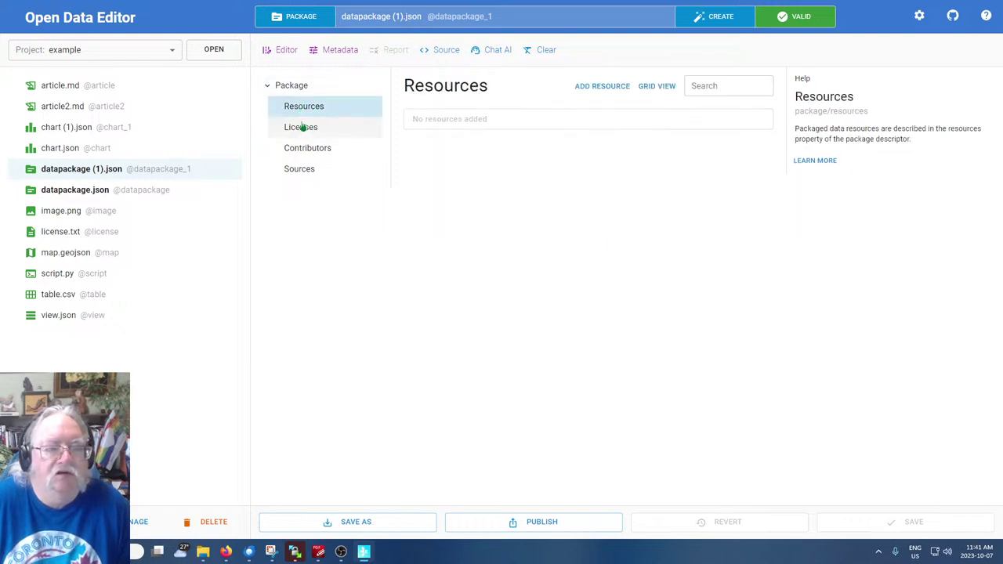
left_click(302, 127)
left_click(306, 149)
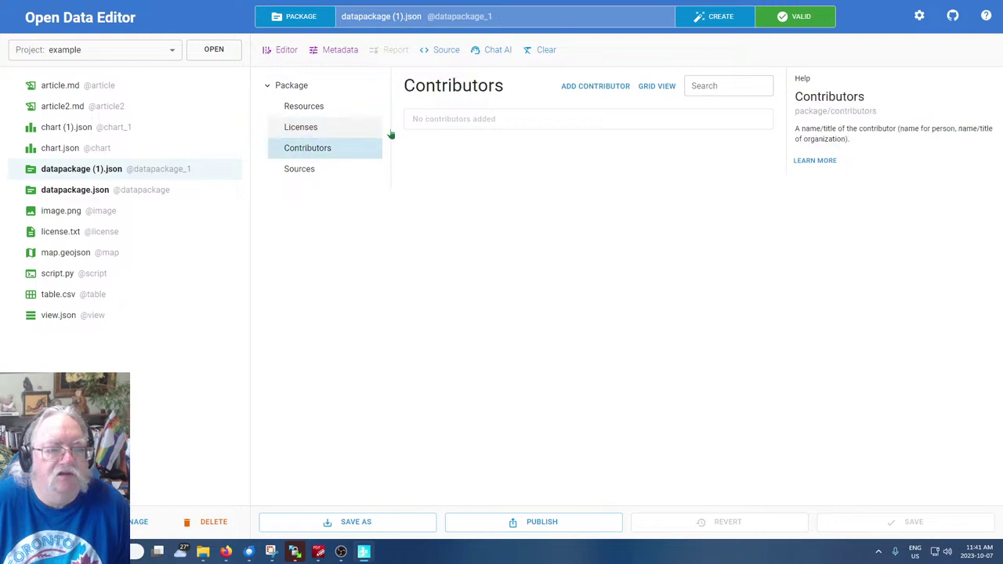
left_click(310, 126)
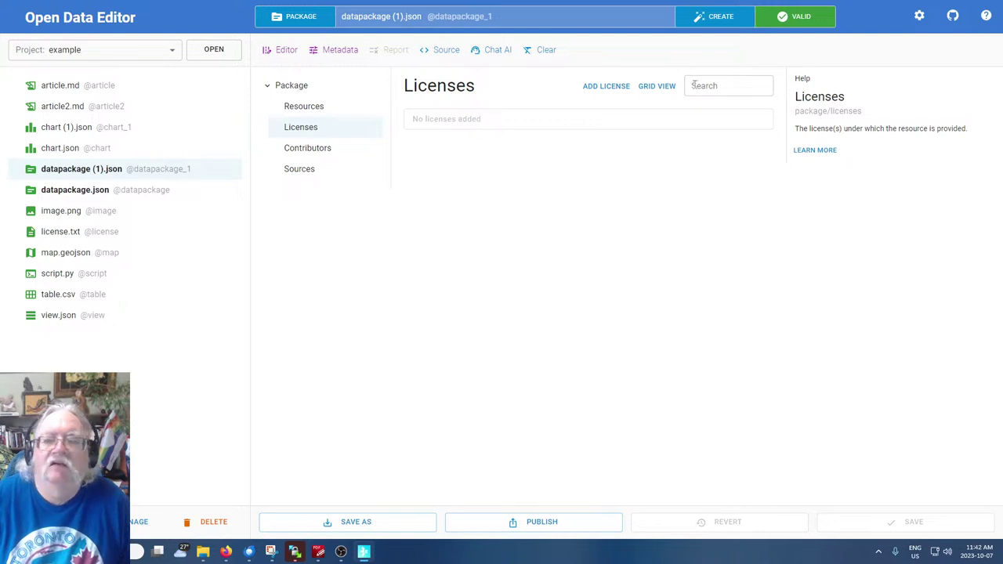
Add an MIT licence and a second licence, give the second a new name, and save
left_click(614, 87)
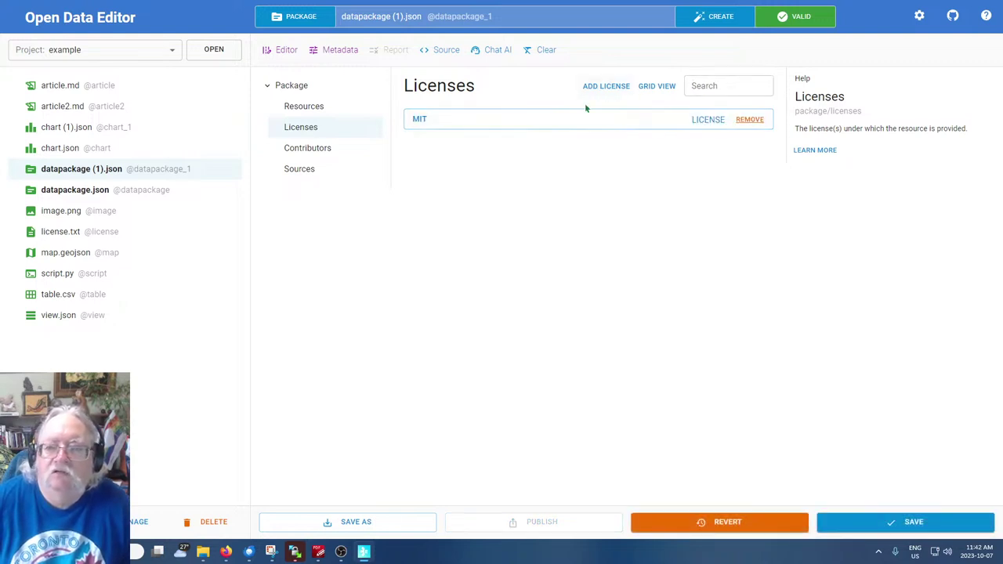
left_click(502, 120)
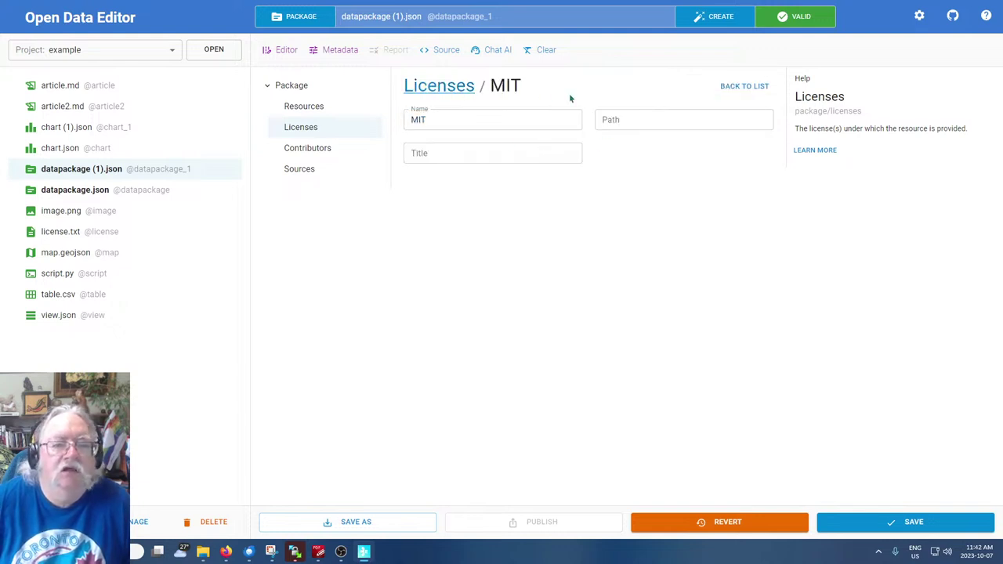
left_click(436, 88)
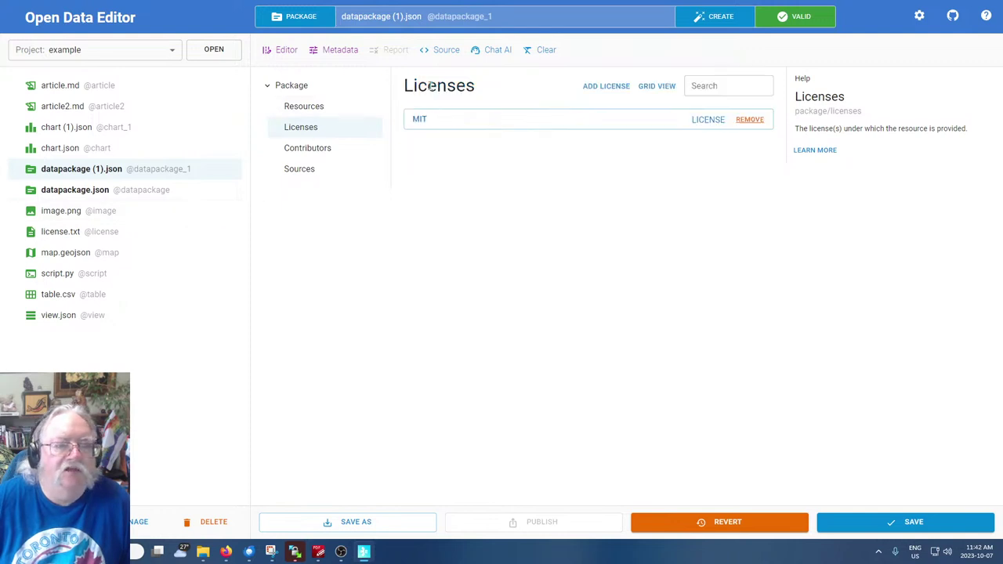
left_click(608, 90)
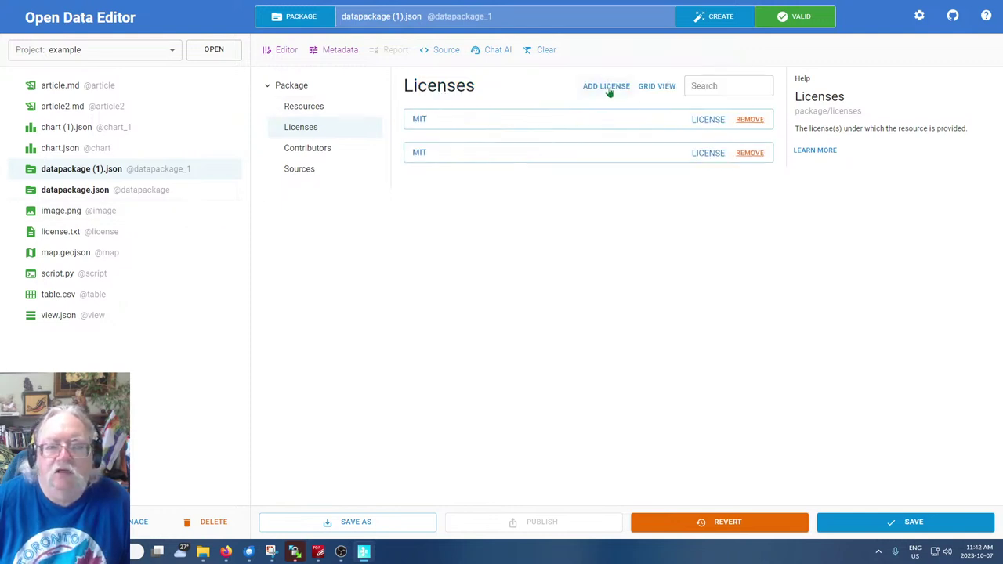
left_click(712, 156)
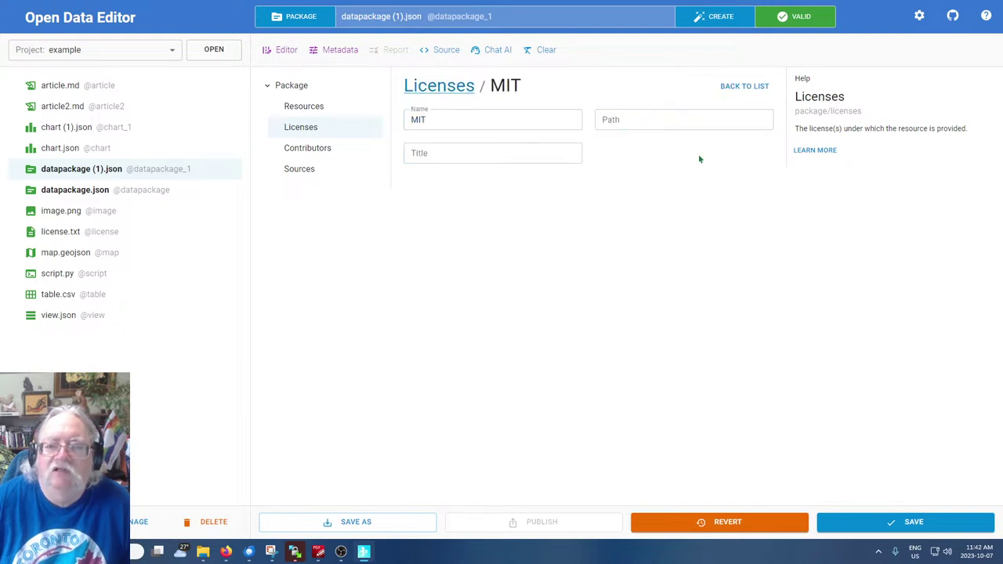
left_click_drag(460, 115, 345, 96)
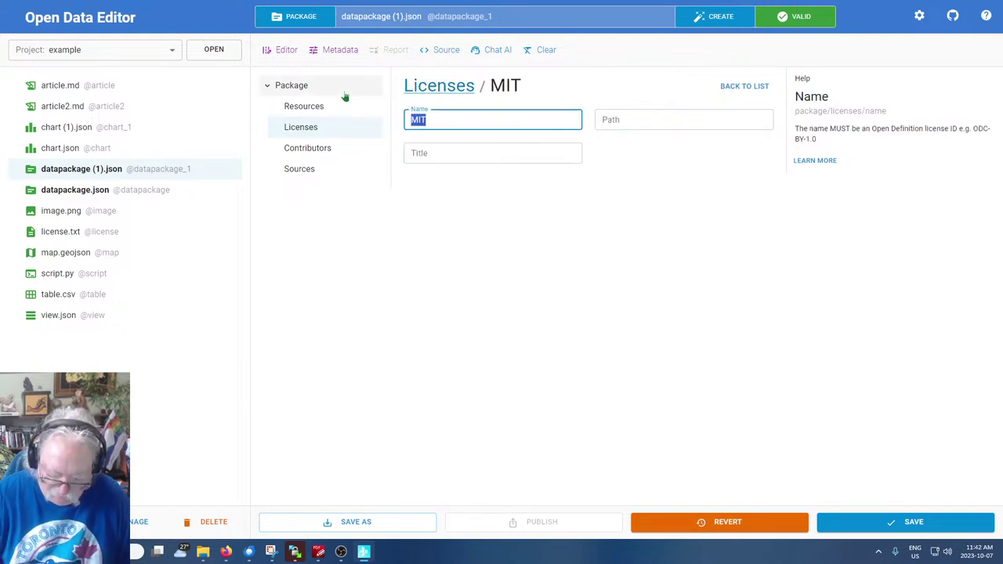
type("Frank")
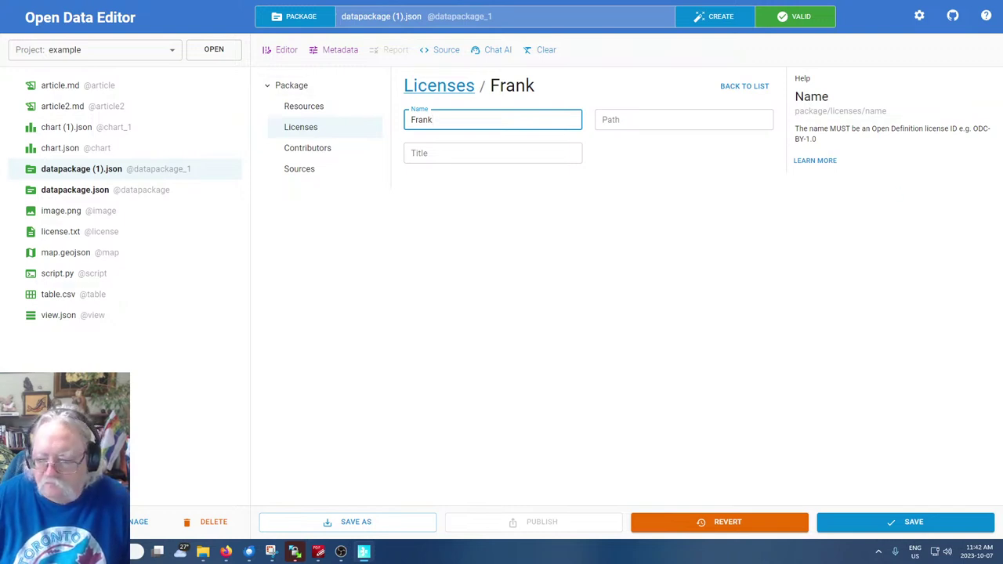
left_click(891, 524)
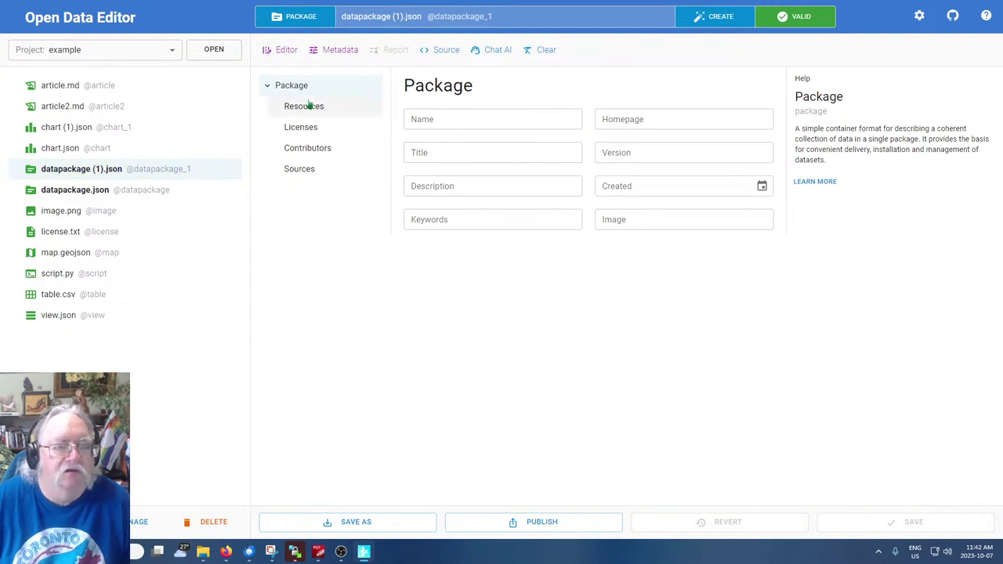
Remove both licences, add a single MIT licence again, and open its Name/Path/Title form
left_click(304, 129)
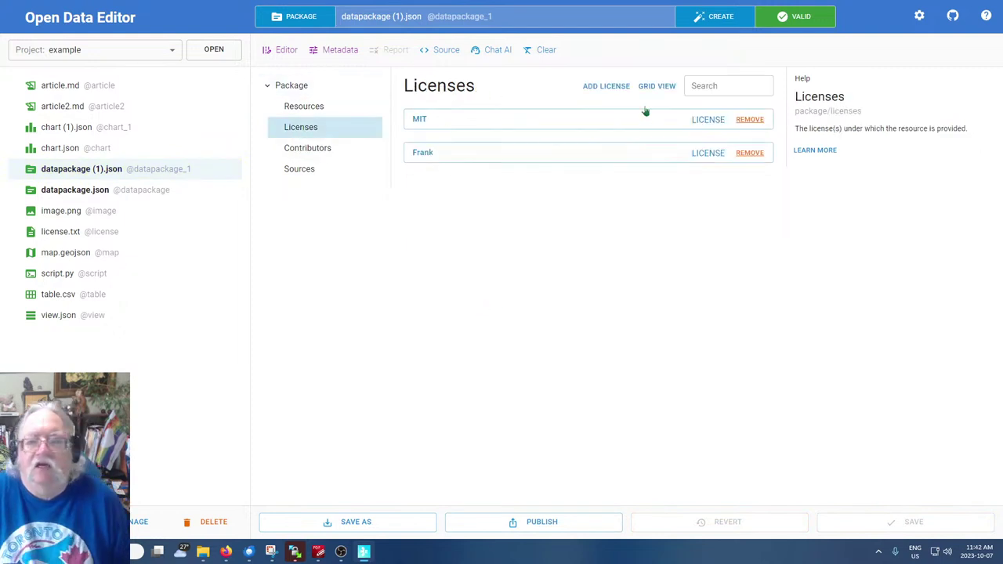
left_click(749, 120)
left_click(749, 120)
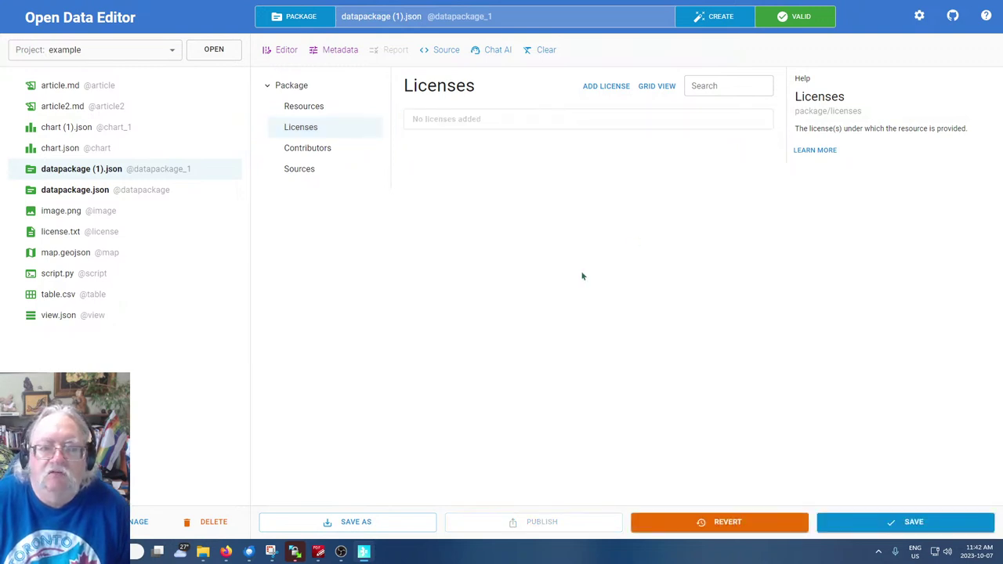
left_click(620, 93)
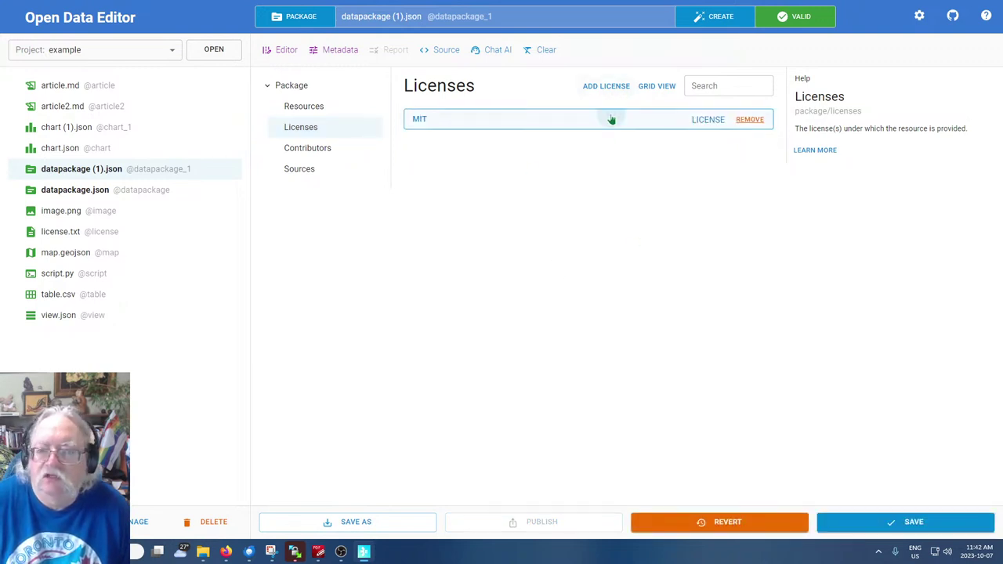
left_click(609, 119)
left_click(548, 121)
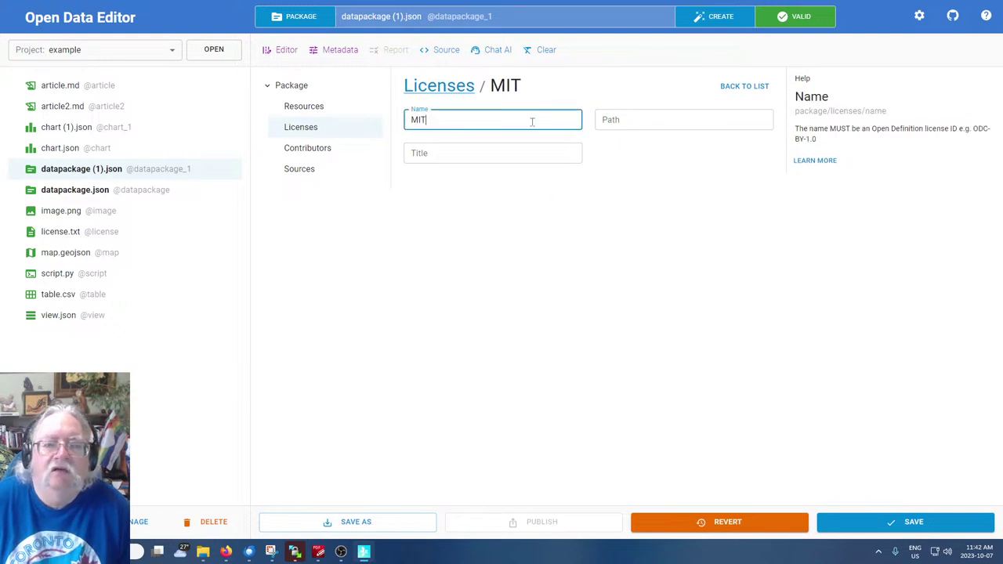
left_click(742, 90)
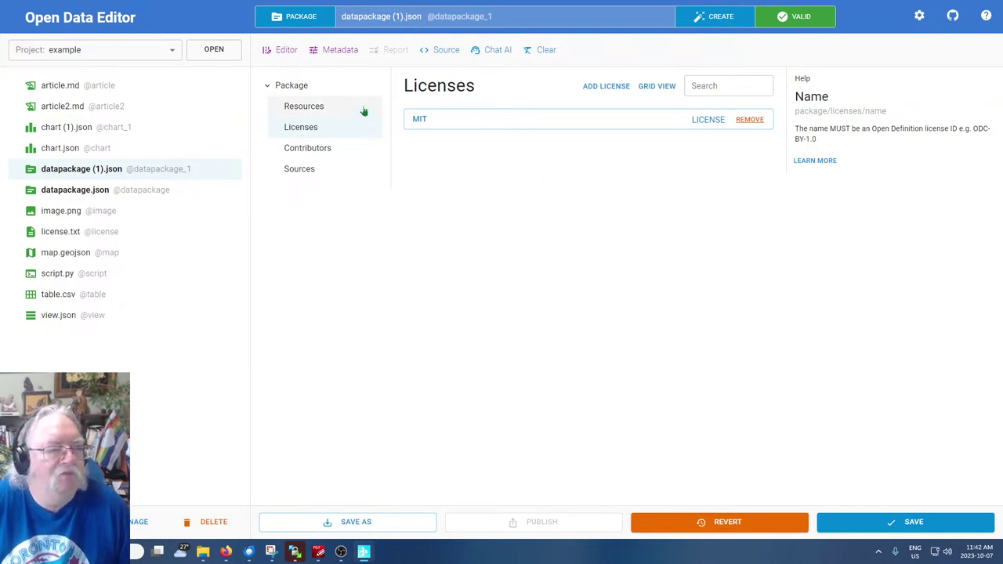
left_click(490, 119)
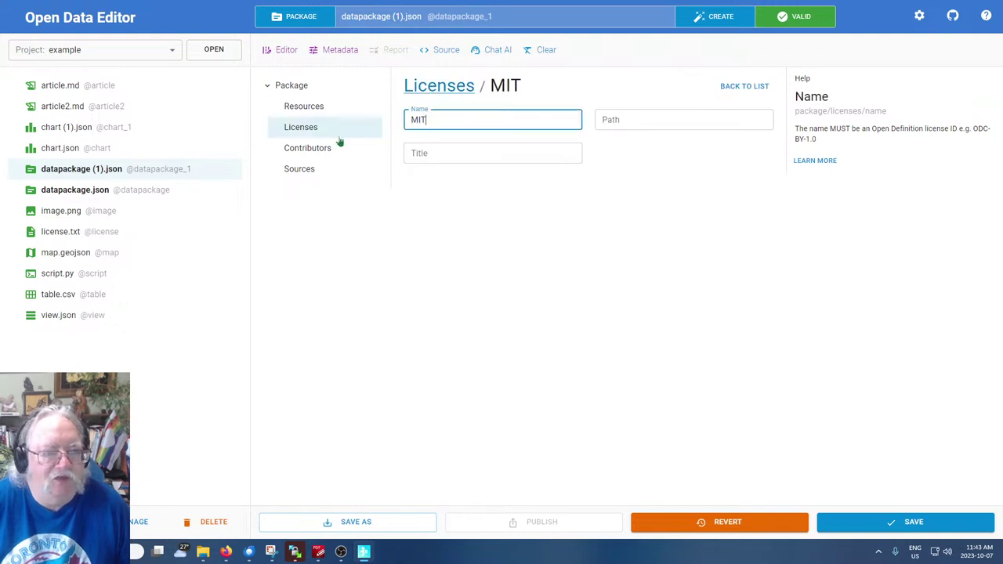
left_click(598, 225)
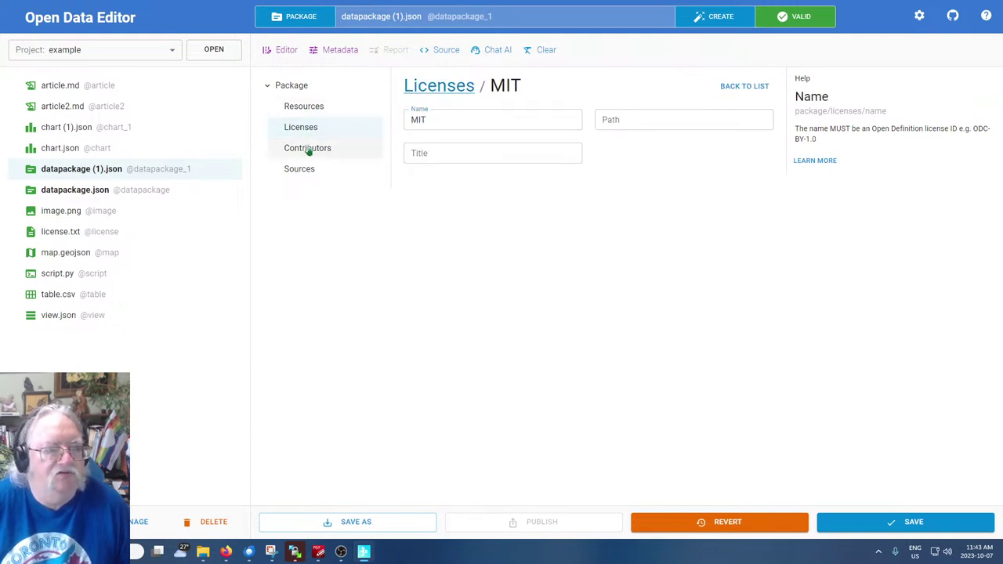
Add contributor0 to the package, look over Sources and Resources, then return to the Package form
left_click(307, 148)
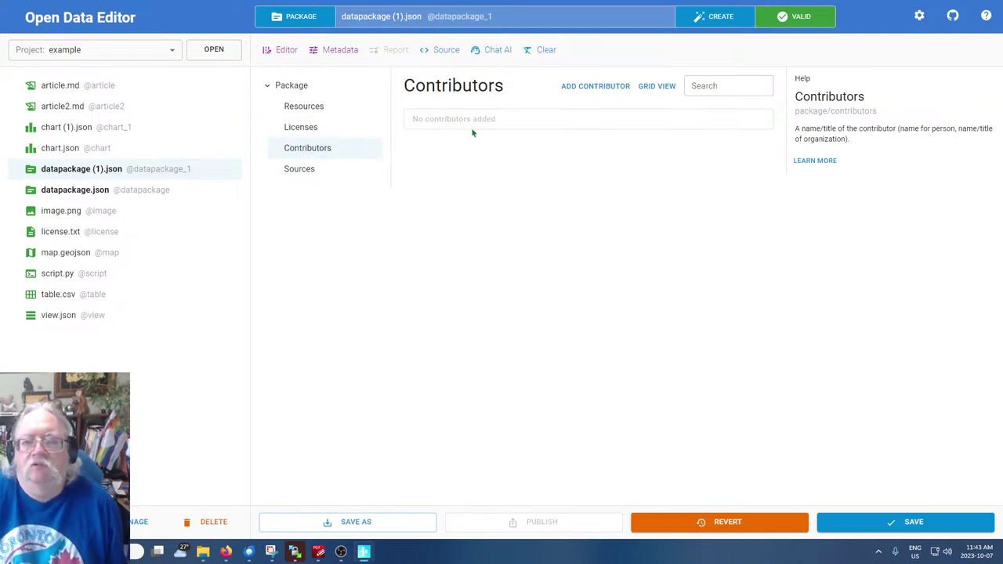
left_click(598, 88)
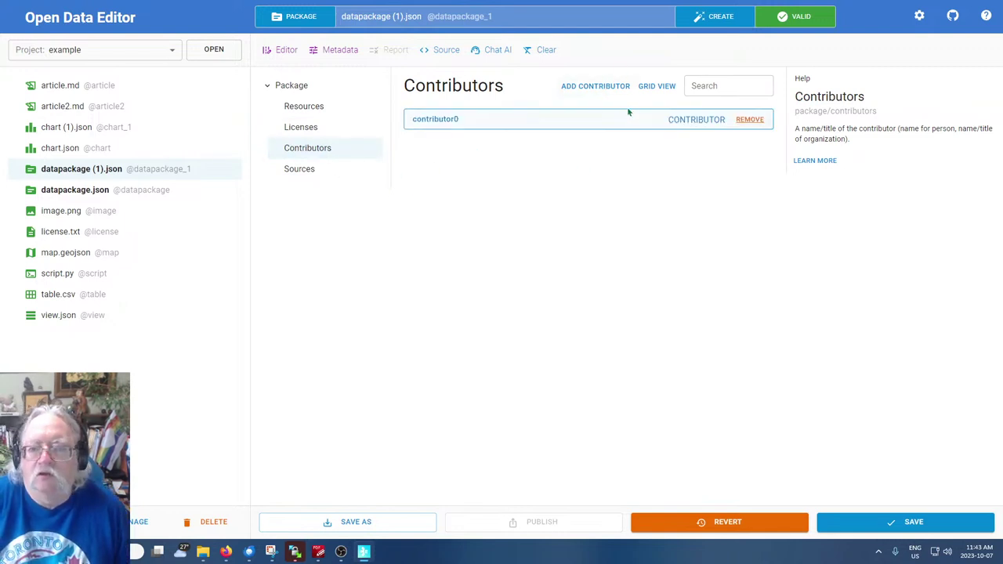
left_click(534, 118)
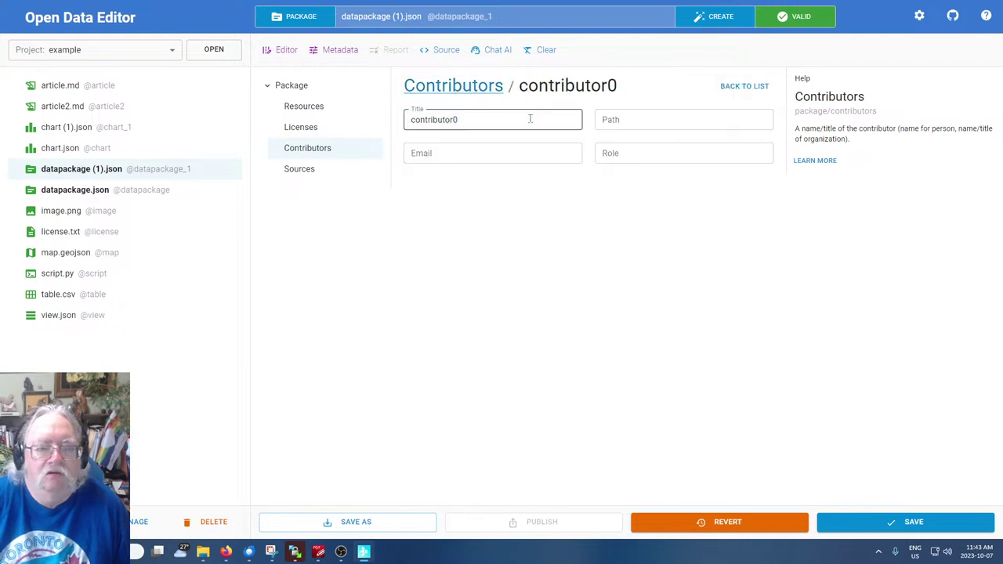
left_click(302, 172)
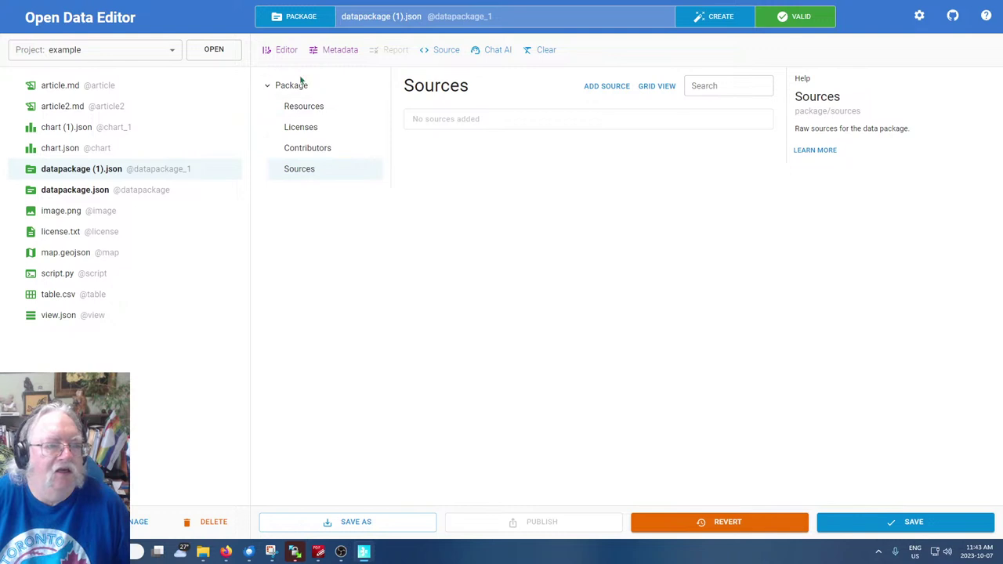
left_click(301, 110)
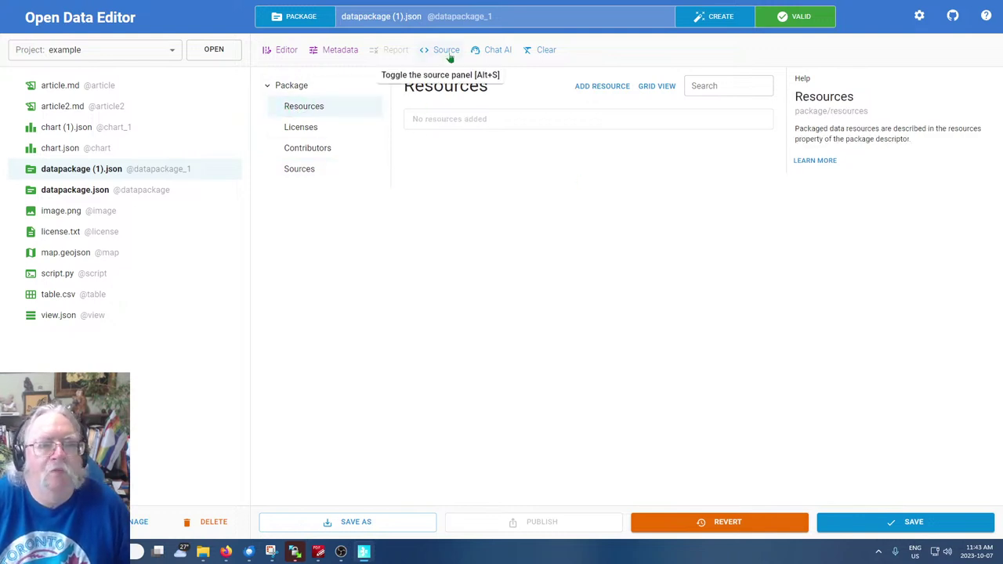
left_click(543, 50)
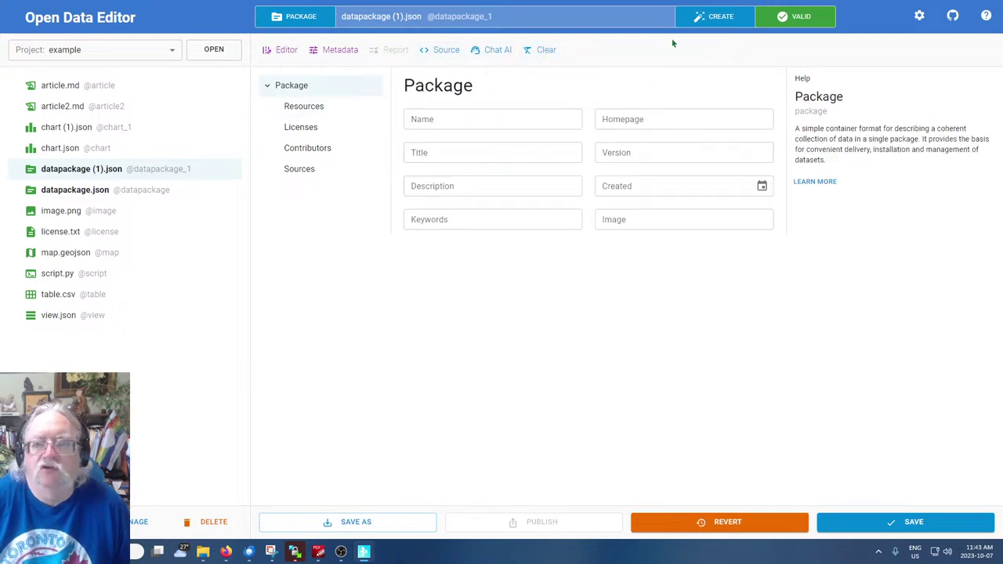
Dismiss the Unsaved Changes warning that blocks each of four attempts to create a new file
left_click(716, 18)
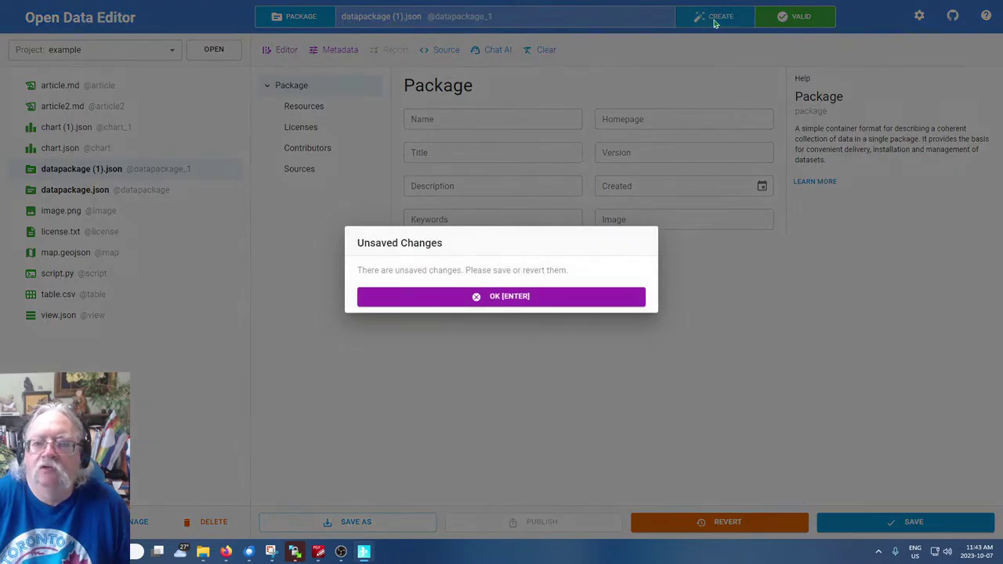
left_click(519, 304)
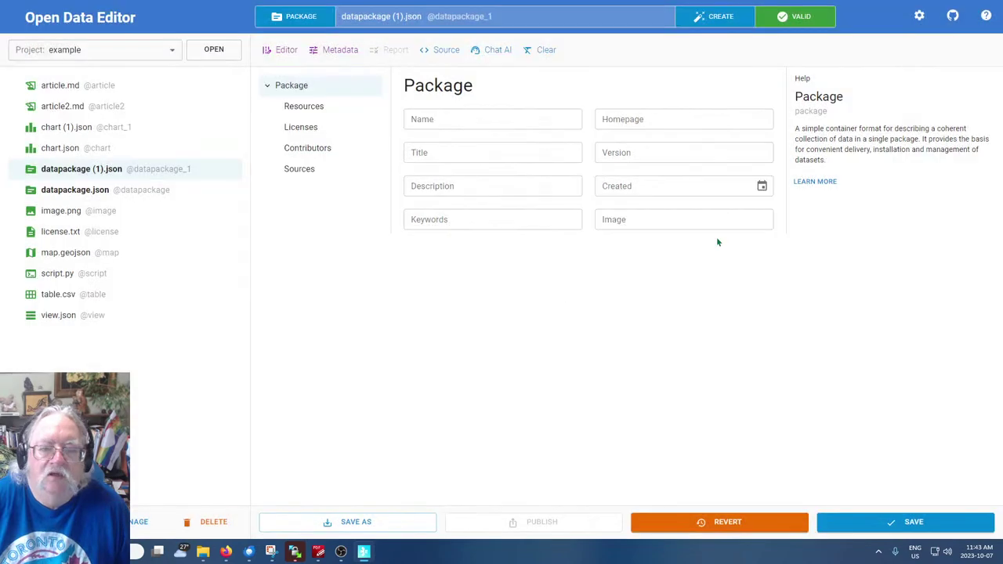
left_click(720, 18)
left_click(503, 298)
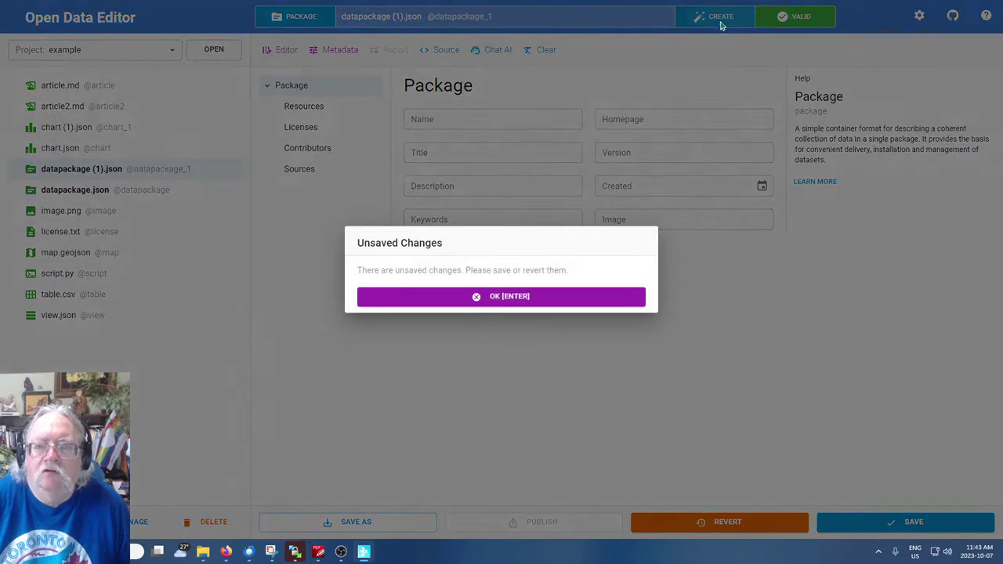
left_click(714, 20)
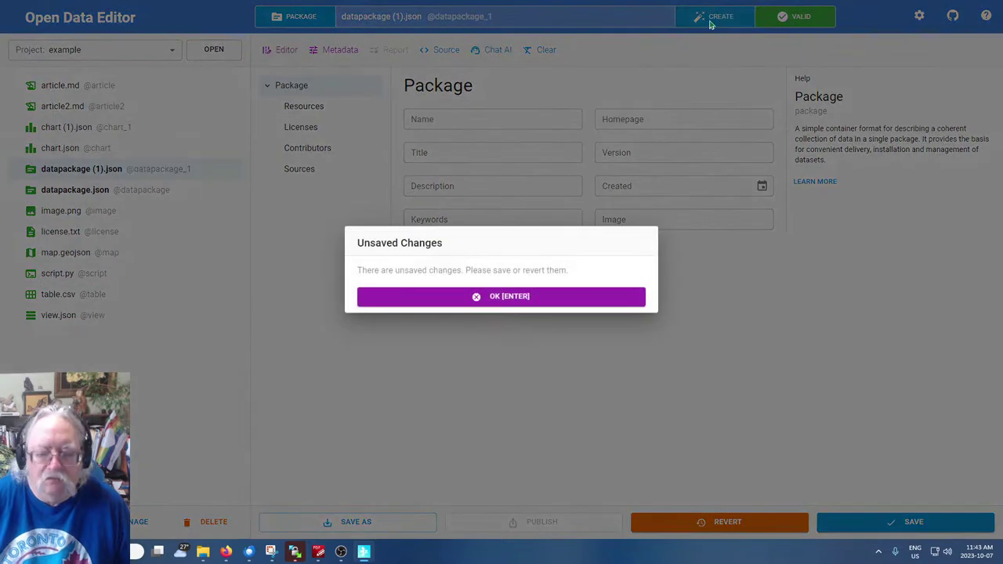
key("Return")
left_click(709, 22)
left_click(498, 298)
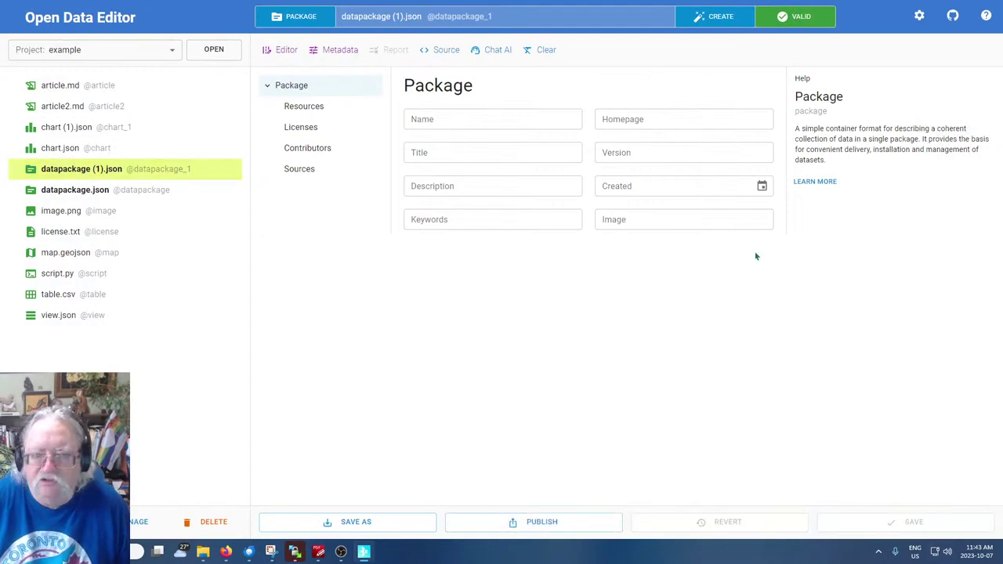
Create a blank image file, image (1).png, and bring the Create File dialog back up
left_click(715, 22)
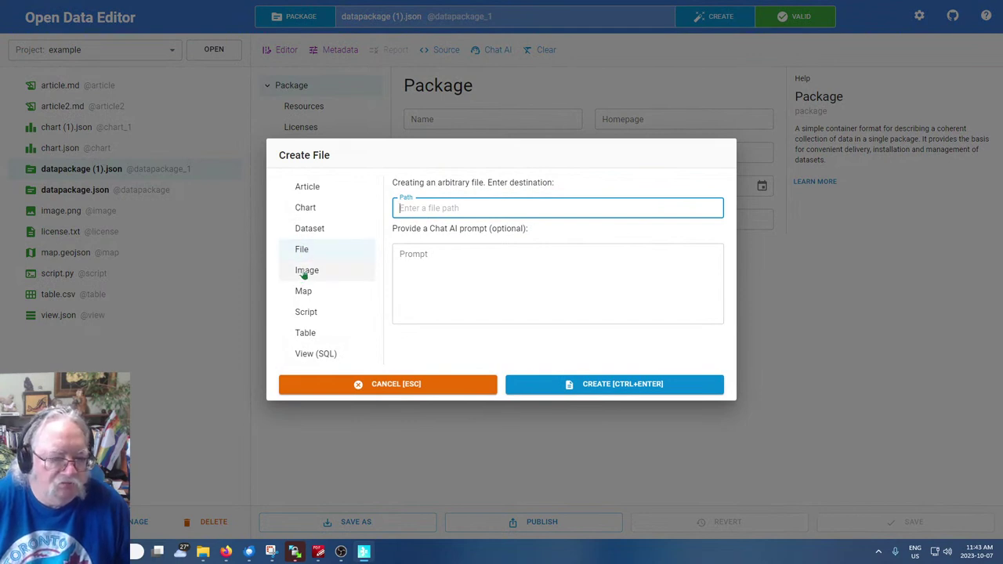
left_click(304, 273)
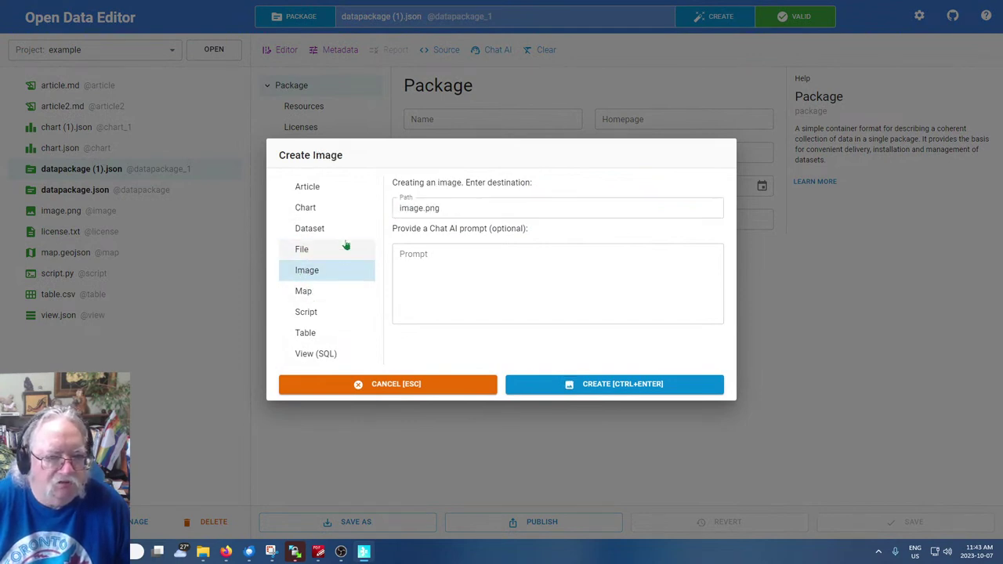
left_click(580, 390)
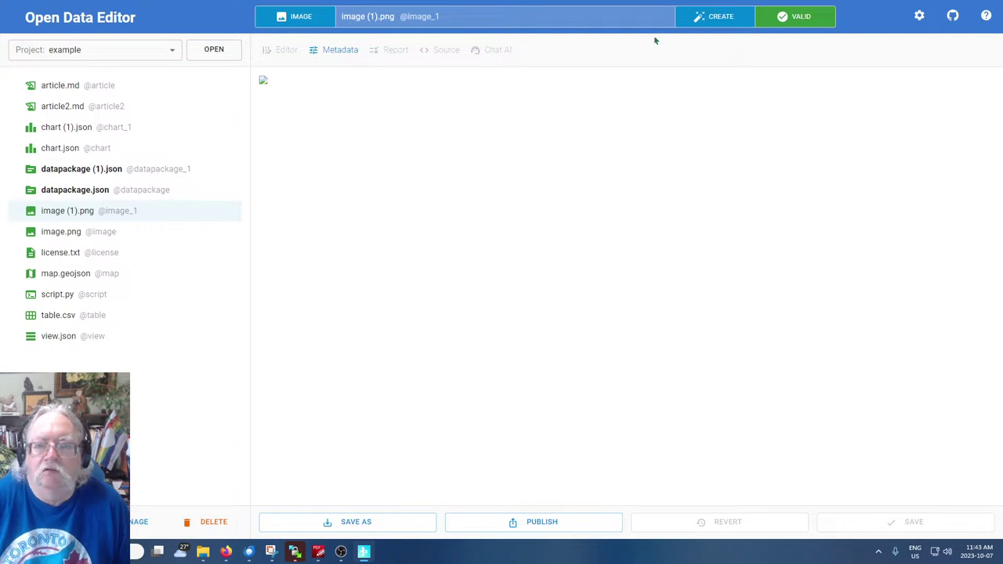
left_click(708, 21)
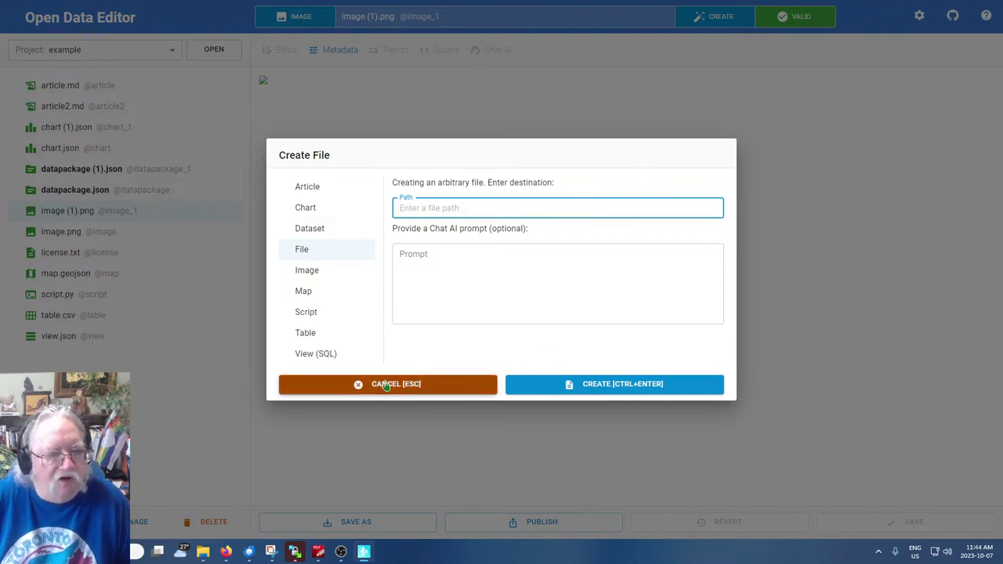
Generate an image named cat.png from the prompt 'nice cat in cartoon style'
left_click(297, 276)
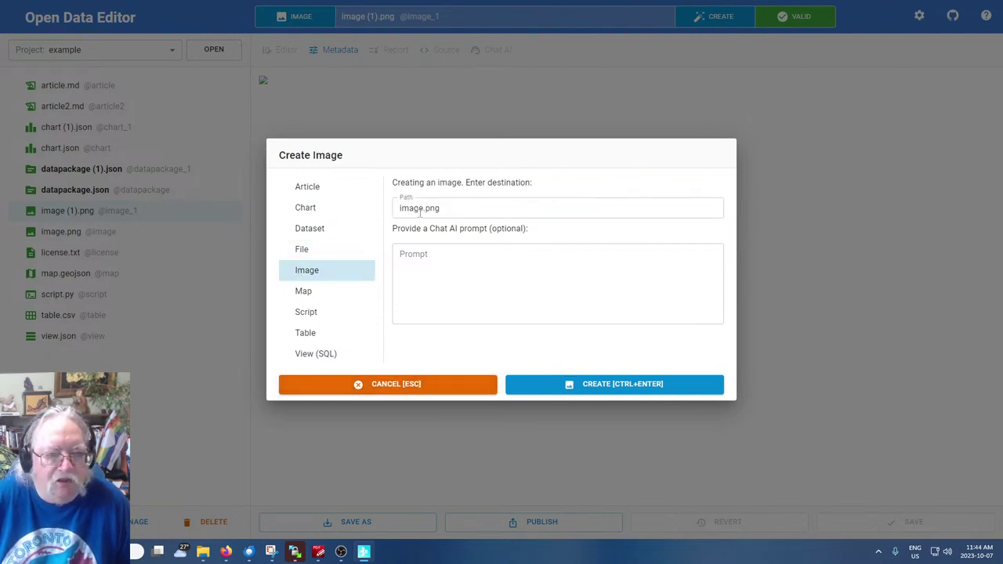
left_click(443, 208)
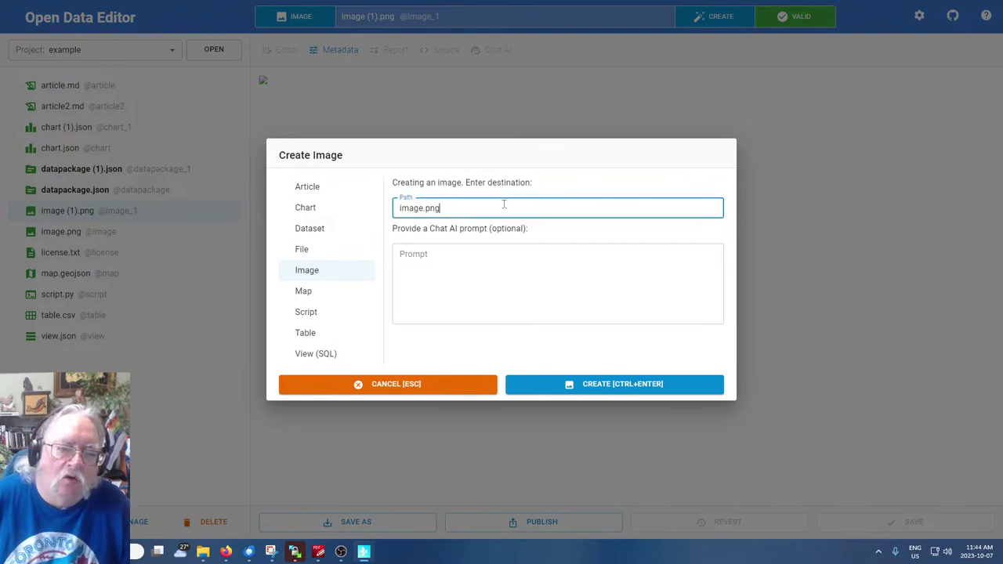
left_click(474, 289)
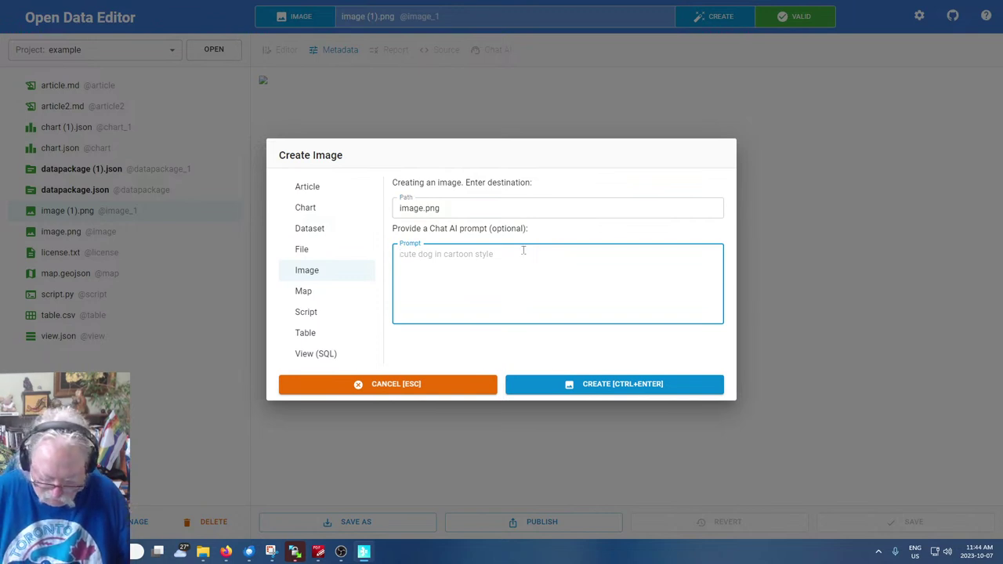
type("nice cat")
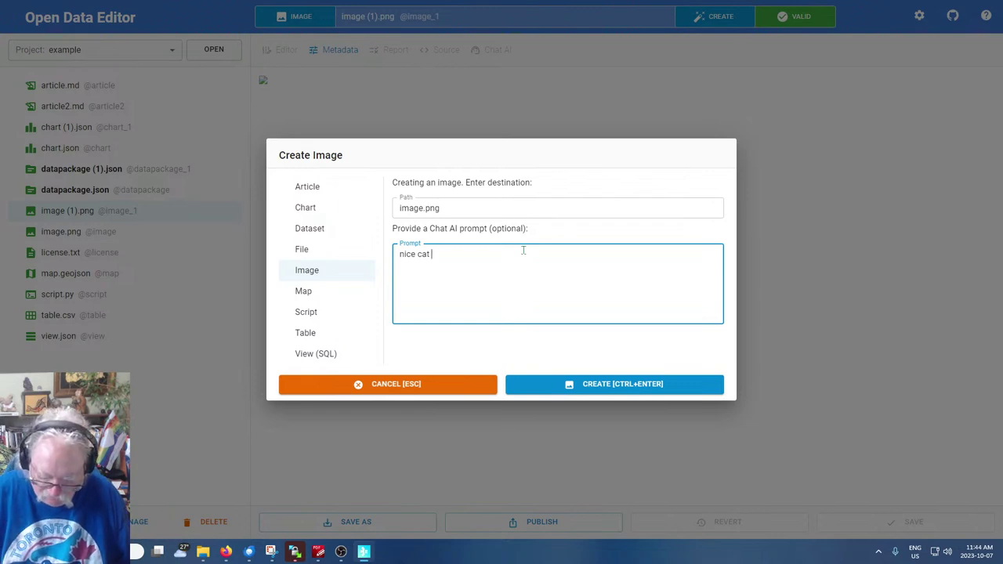
type(" in cartoon style")
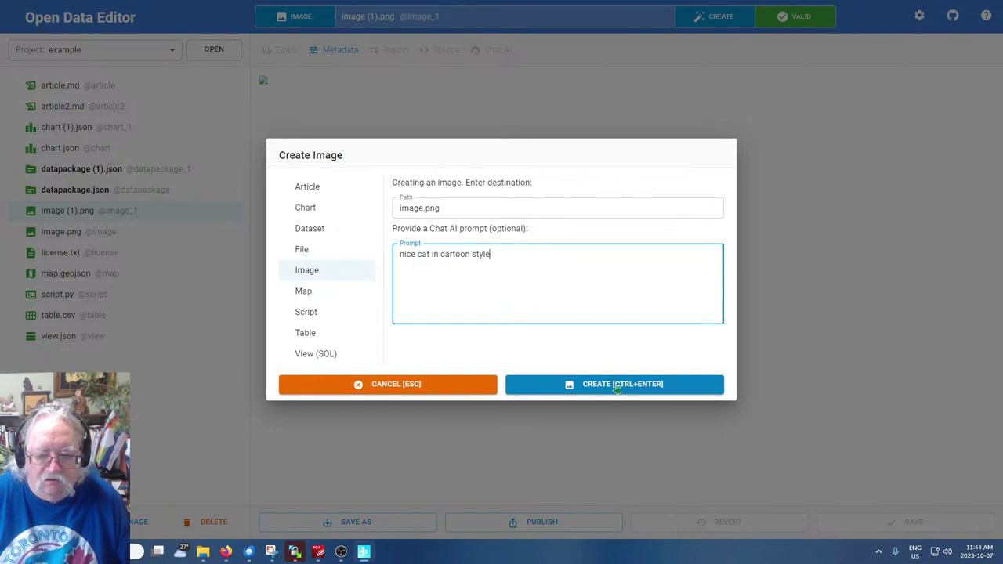
left_click(423, 207)
double_click(423, 208)
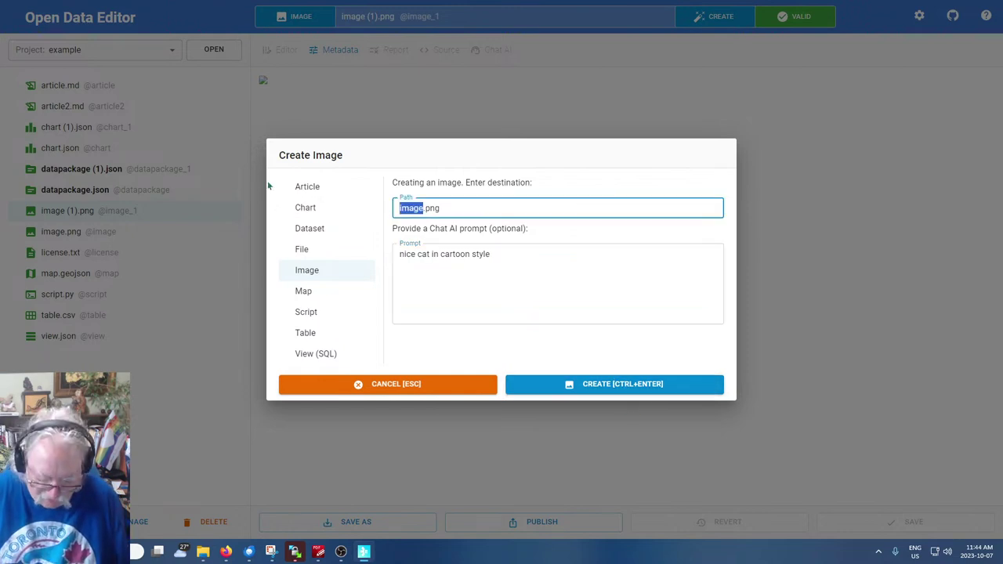
type("cat")
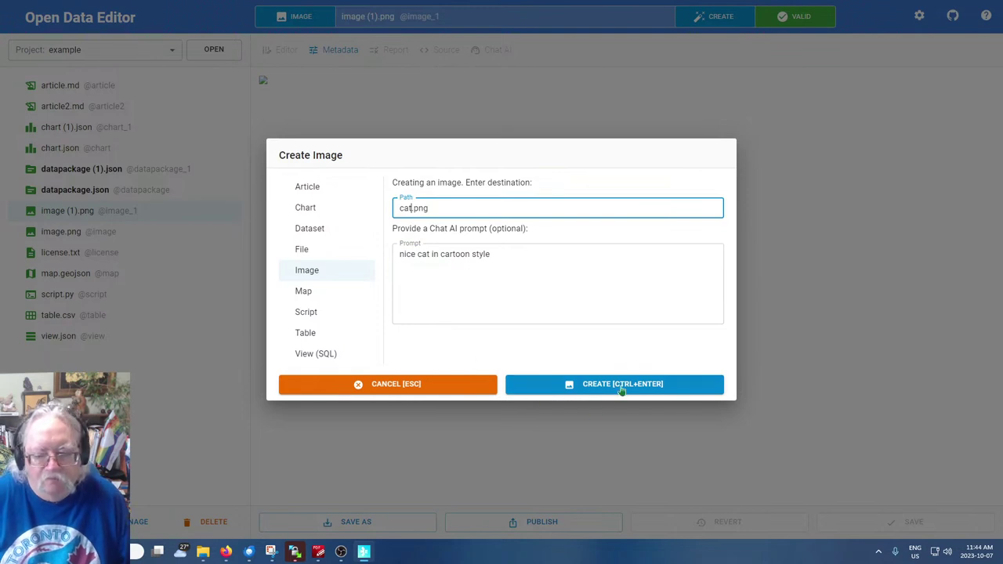
left_click(619, 386)
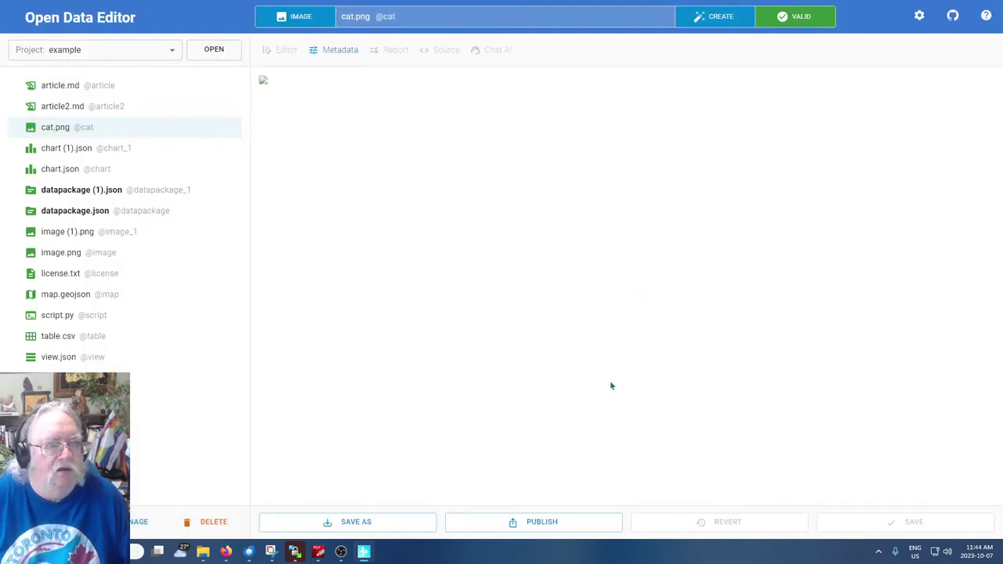
Select cat.png, then create a Map file with its path changed to map2.geojson
left_click(49, 128)
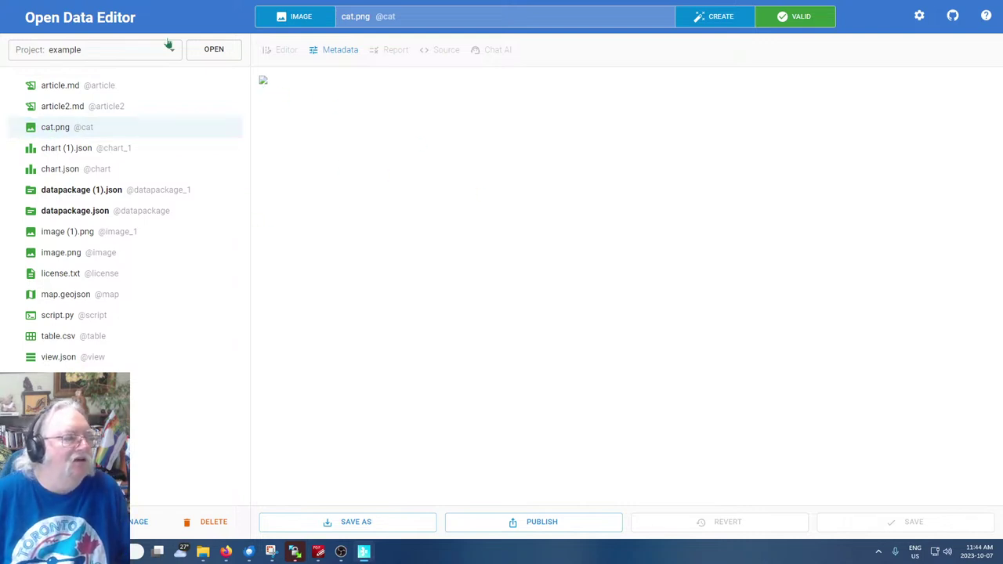
left_click(61, 129)
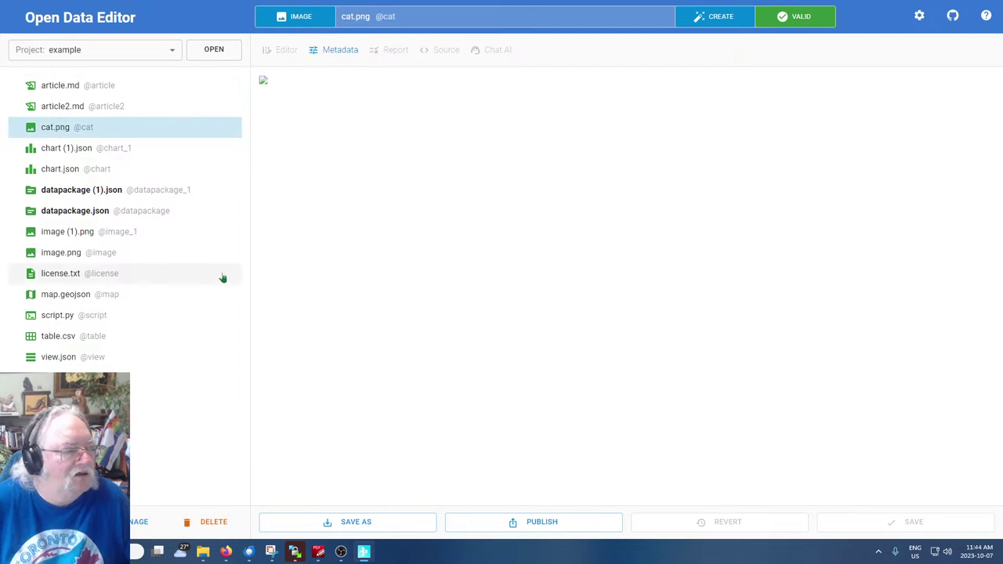
left_click(720, 16)
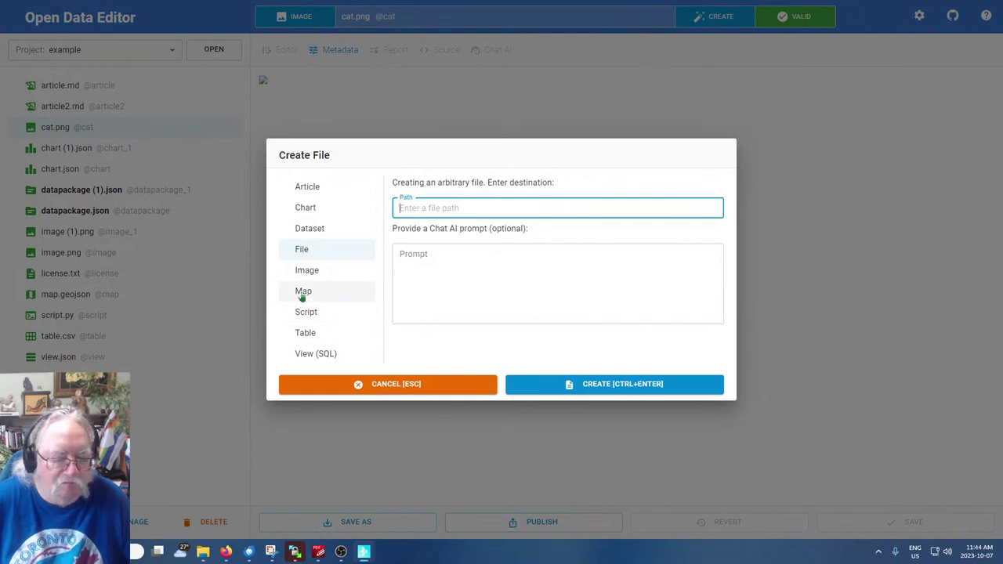
left_click(301, 294)
left_click(433, 210)
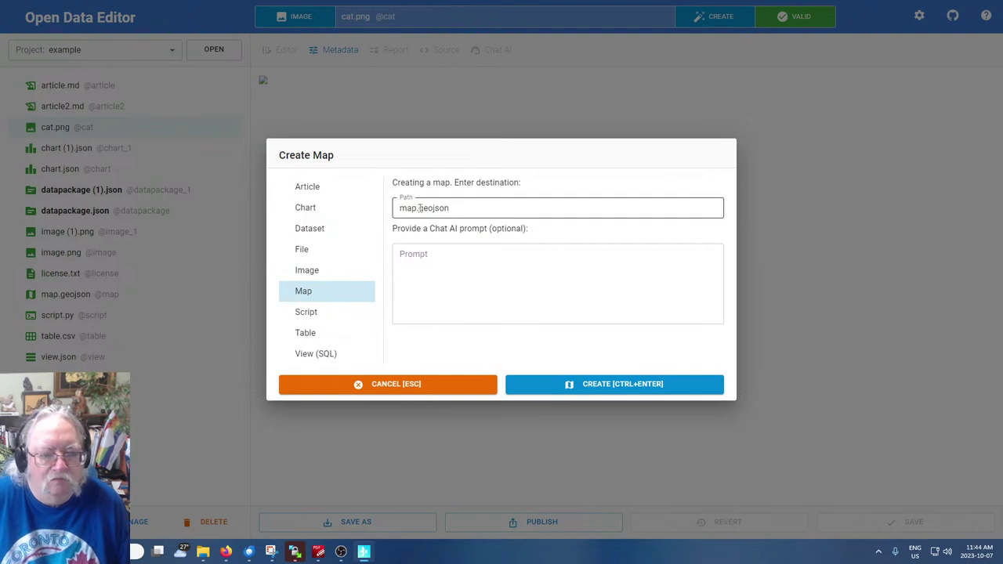
left_click(417, 208)
type("2")
left_click(499, 287)
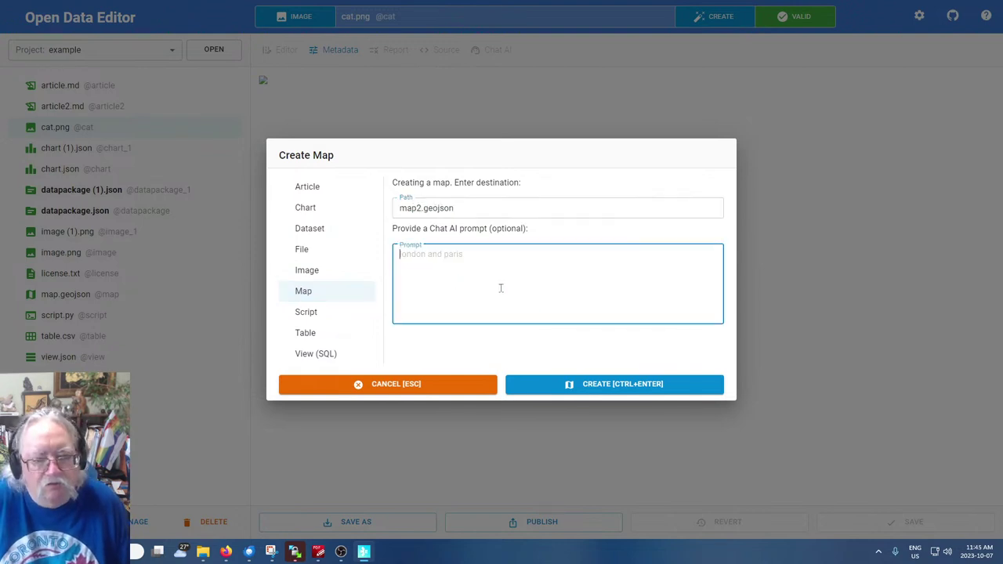
left_click(624, 386)
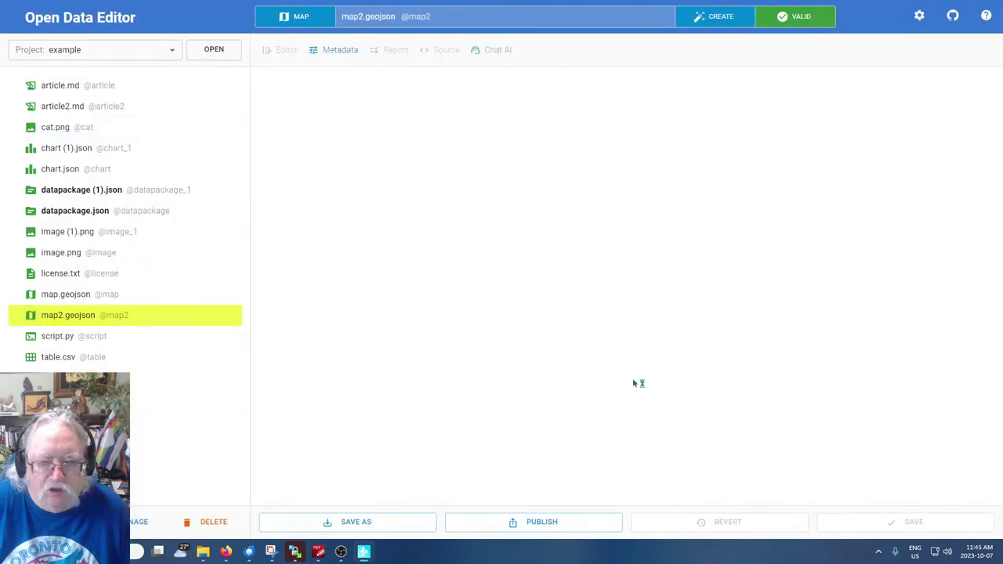
Create a new empty table file, table (1).csv
left_click(67, 316)
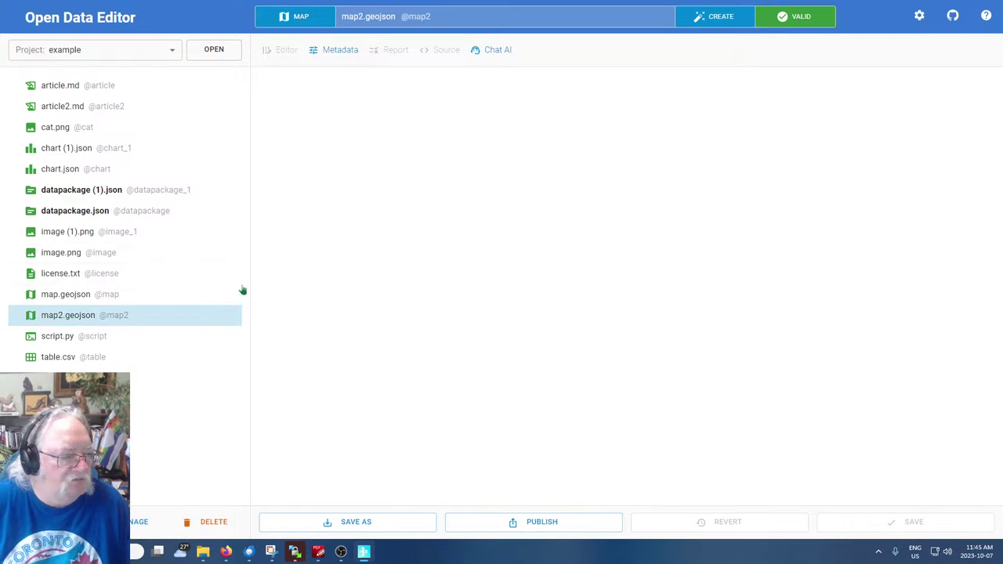
left_click(717, 17)
left_click(304, 333)
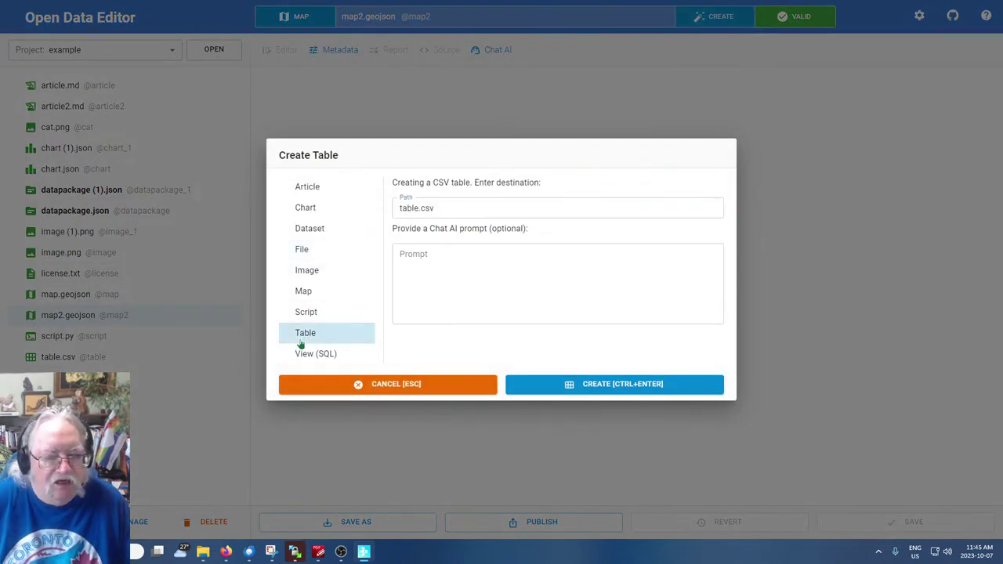
left_click(607, 383)
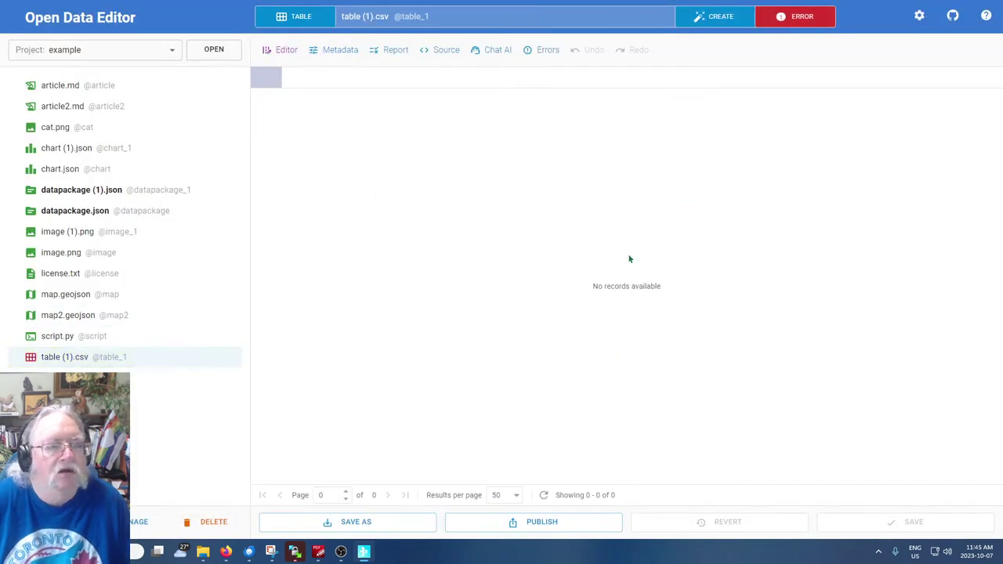
Check the table's column menu, then view its Source, validation Report and resource Metadata
left_click(274, 86)
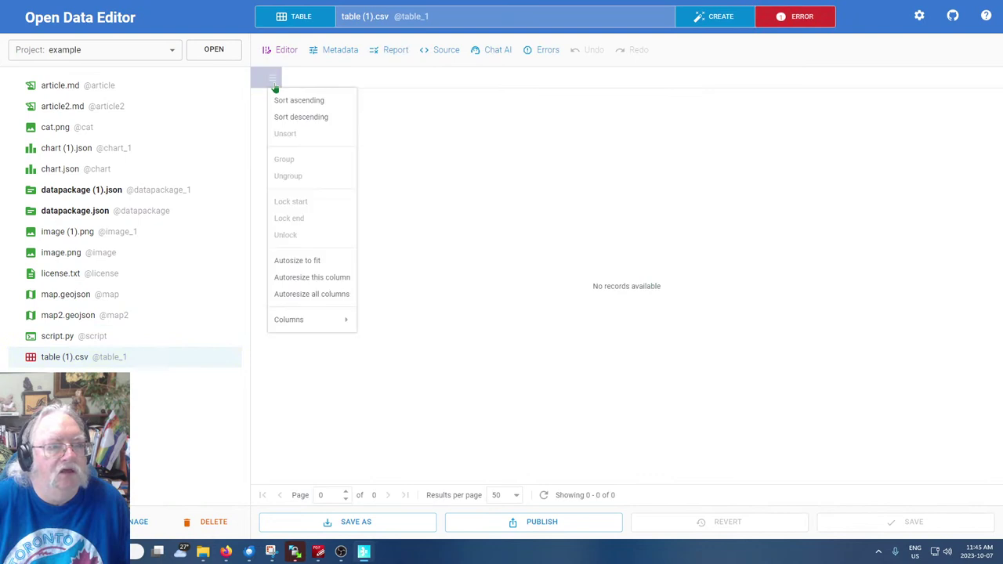
left_click(440, 207)
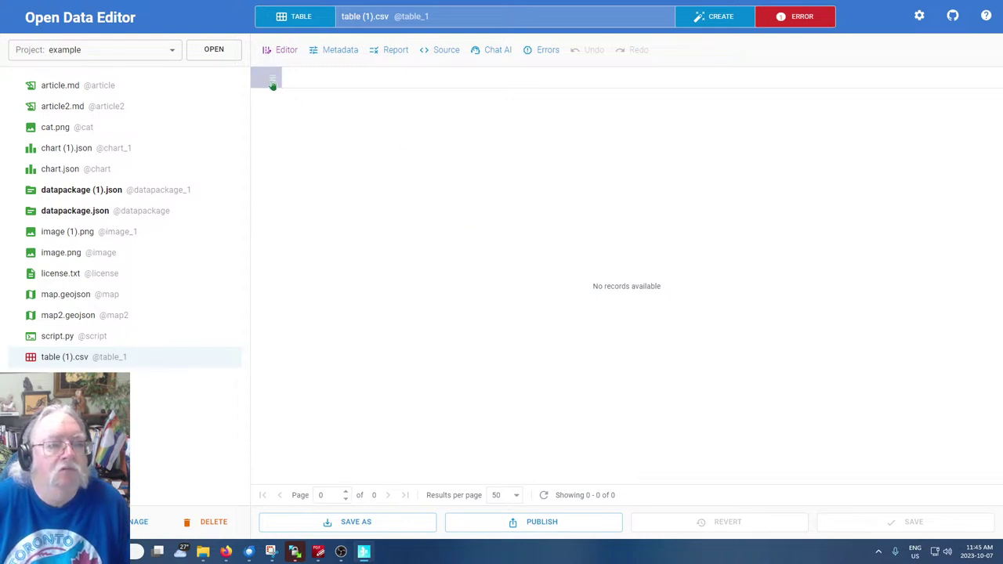
left_click(273, 82)
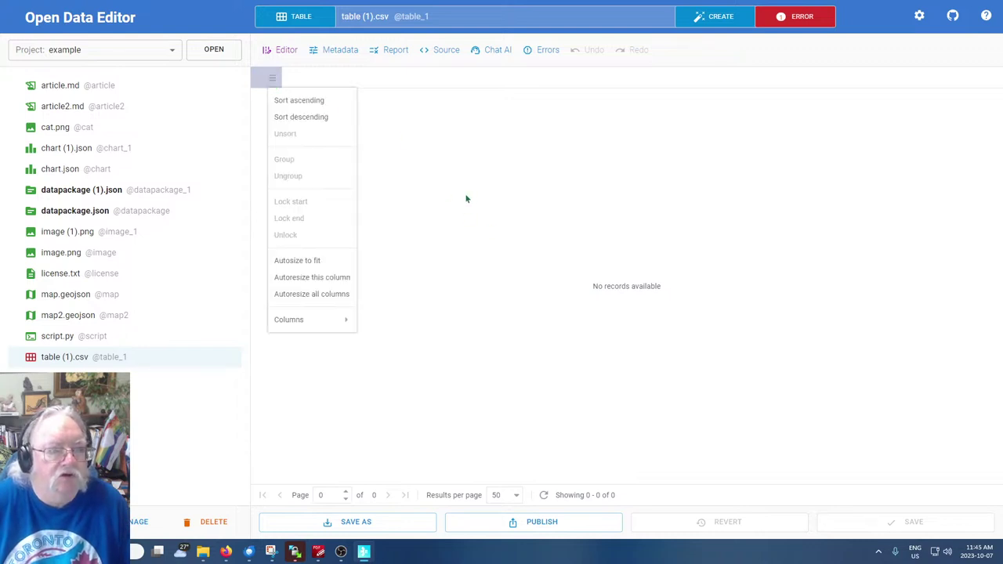
left_click(439, 164)
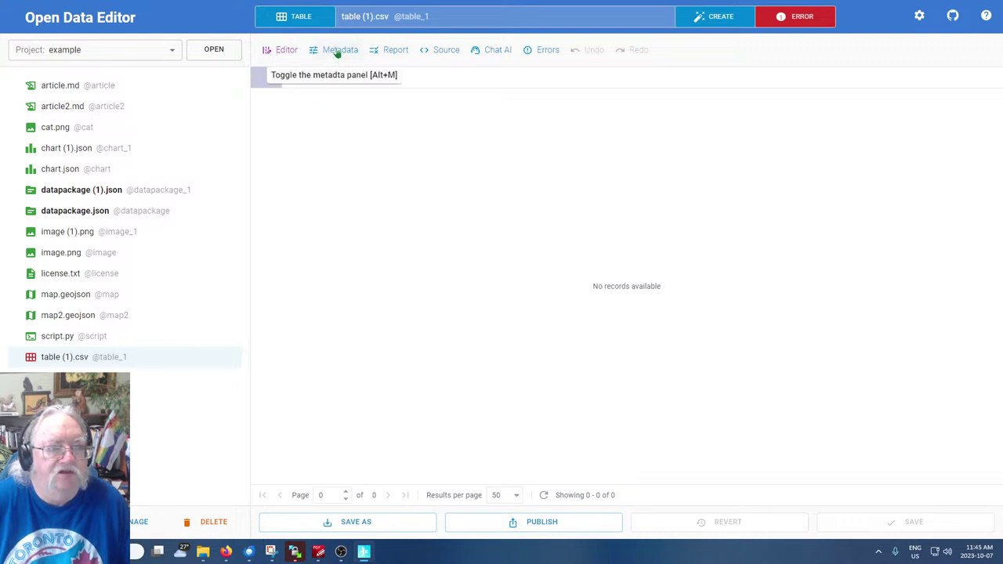
left_click(448, 51)
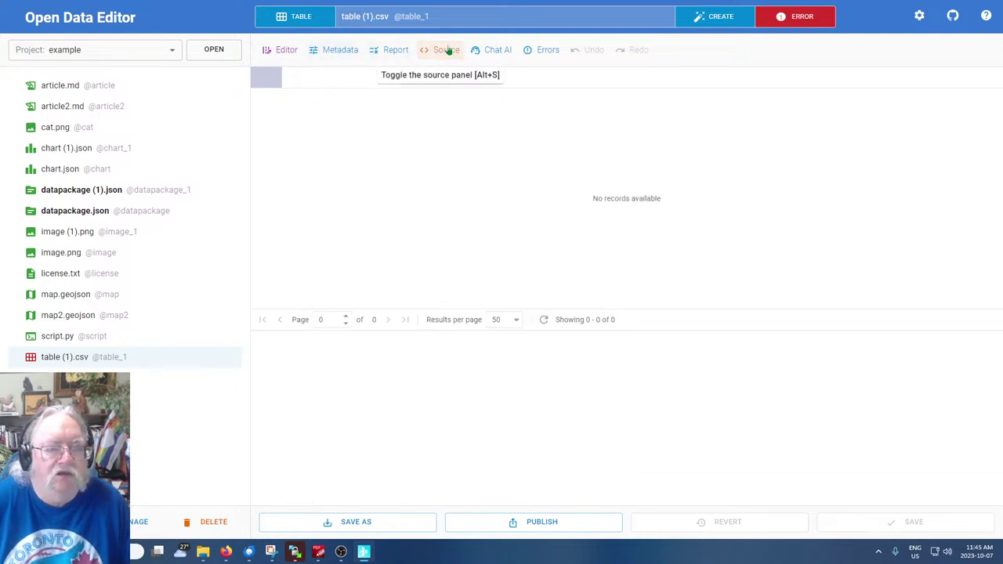
left_click(400, 54)
left_click(351, 55)
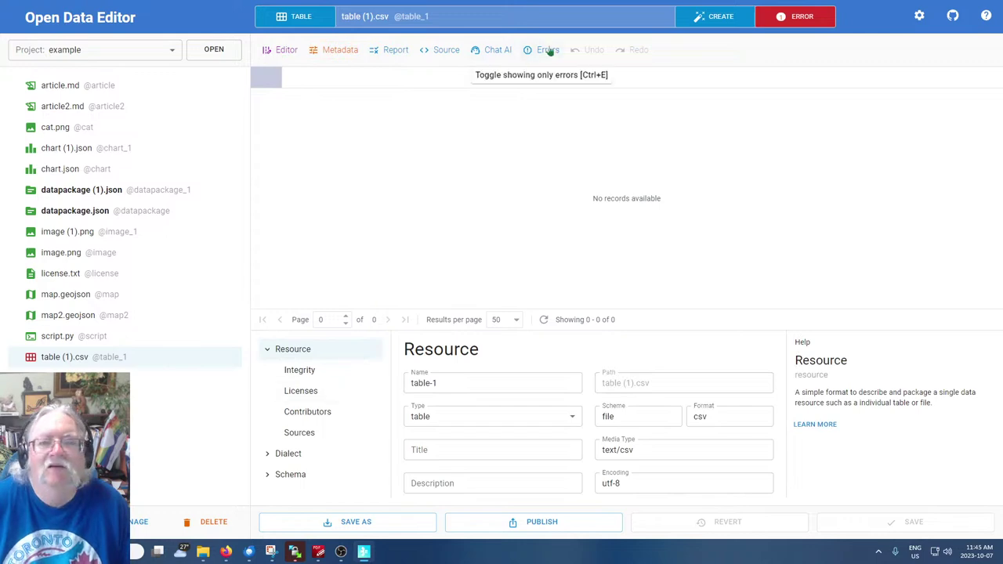
Cancel the Chat AI prompt, then start a new View (SQL) file with path view.json
left_click(497, 50)
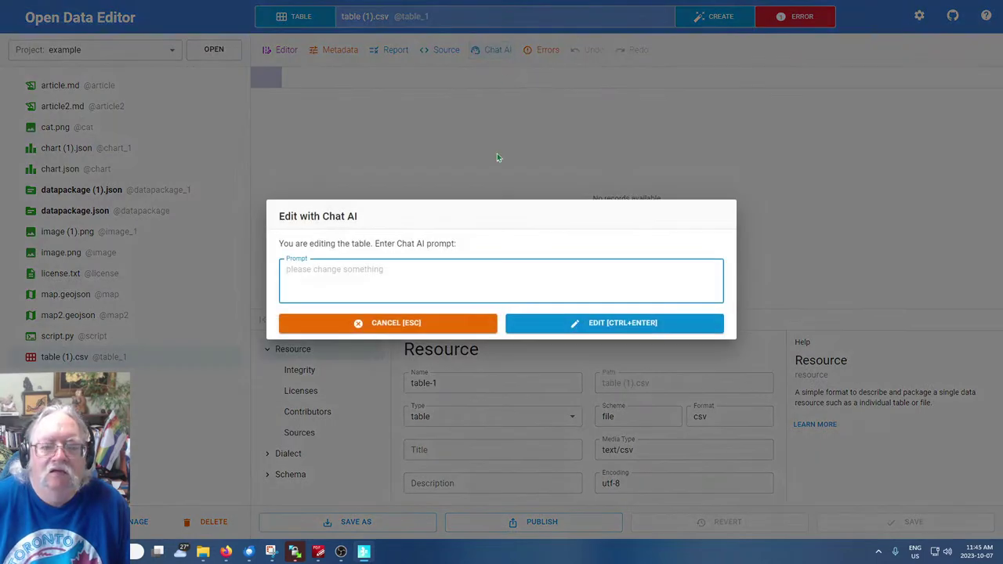
left_click(439, 328)
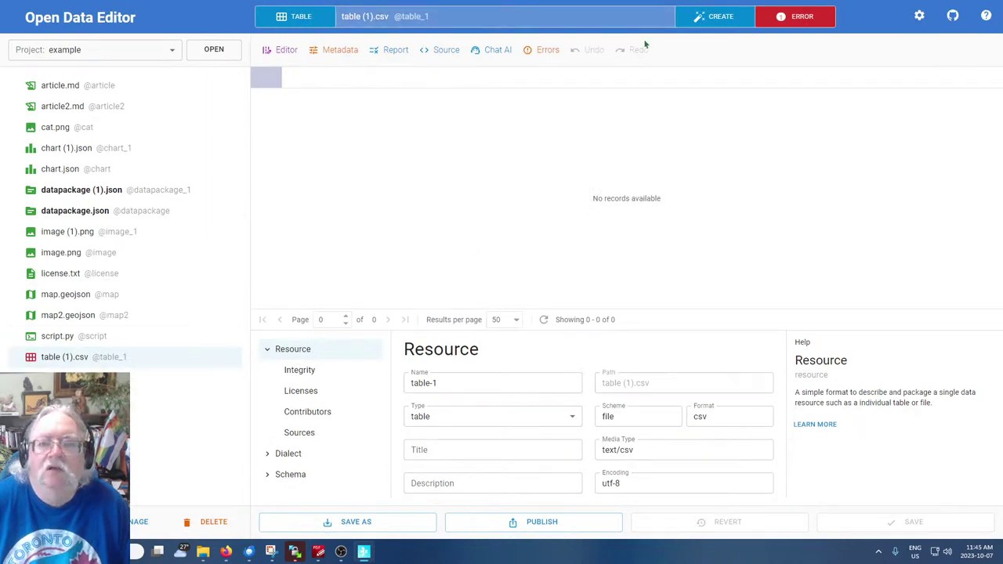
left_click(728, 21)
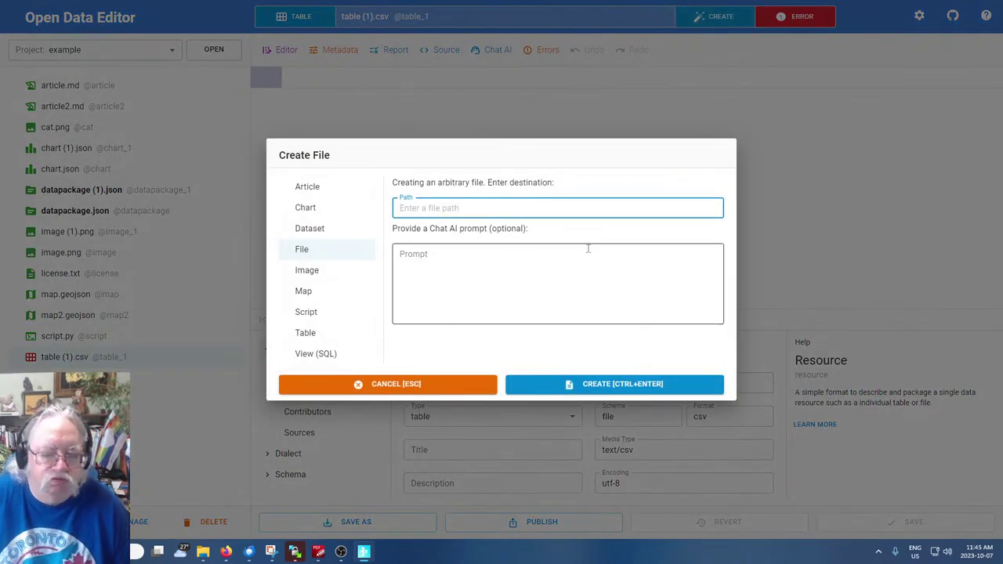
left_click(310, 357)
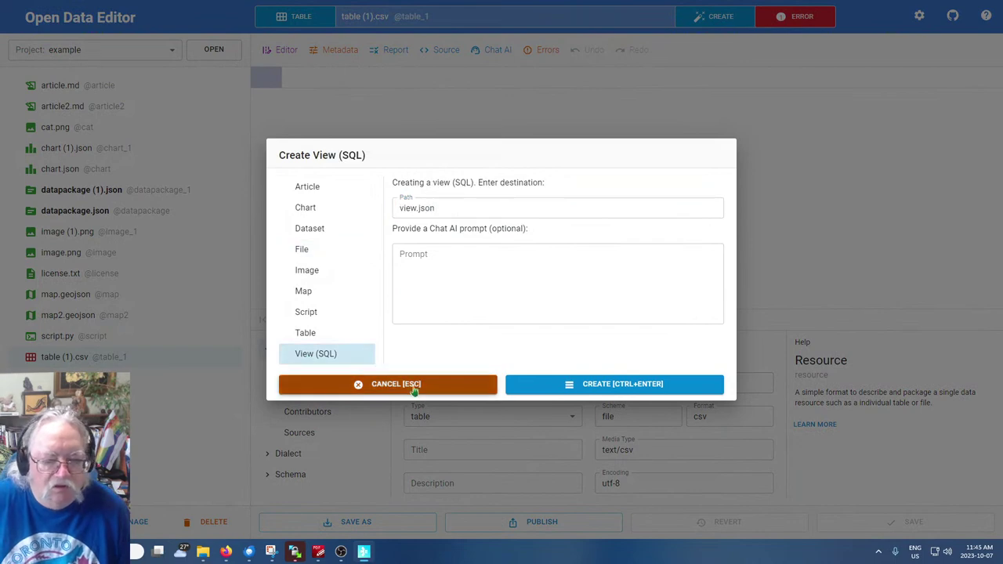
Create the SQL view view (1).json, then open the Config dialog and cancel it
left_click(628, 387)
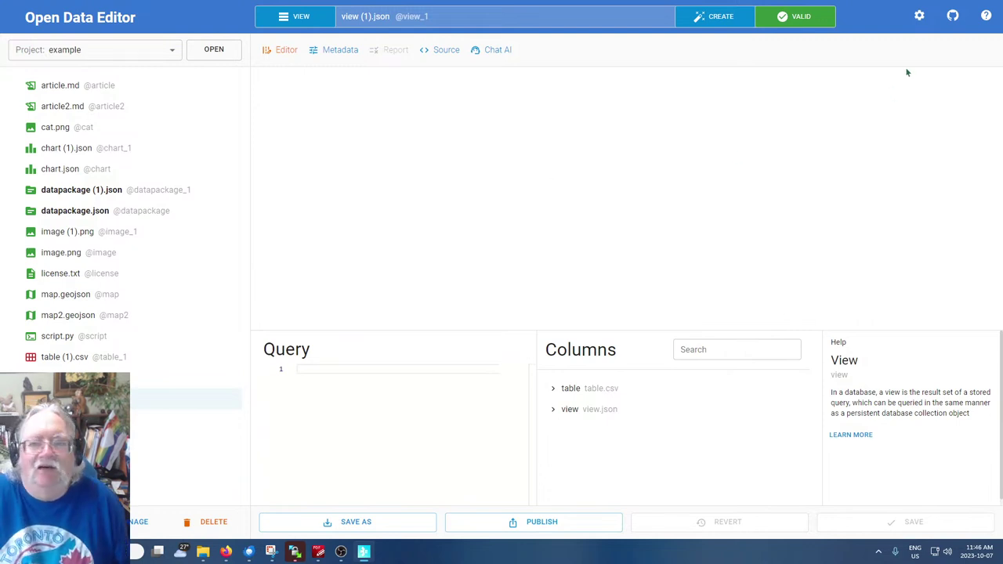
left_click(921, 17)
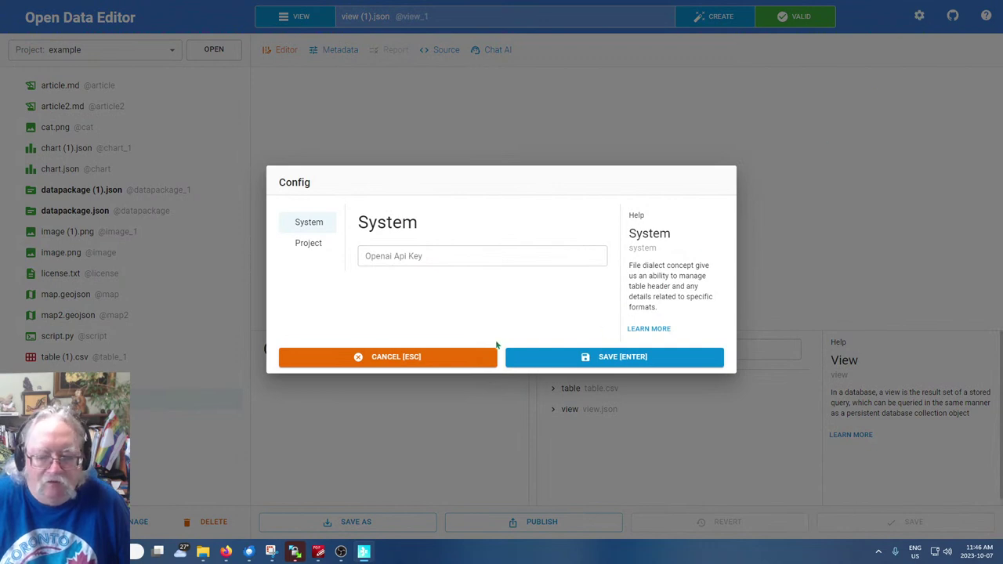
left_click(434, 361)
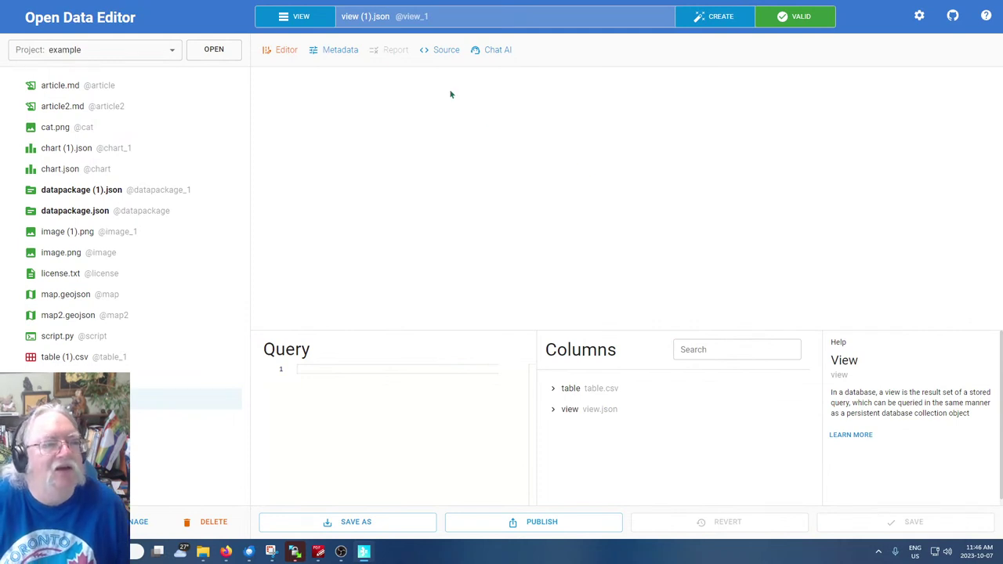
Show view (1).json's resource metadata and check the project list, keeping the example project
left_click(343, 57)
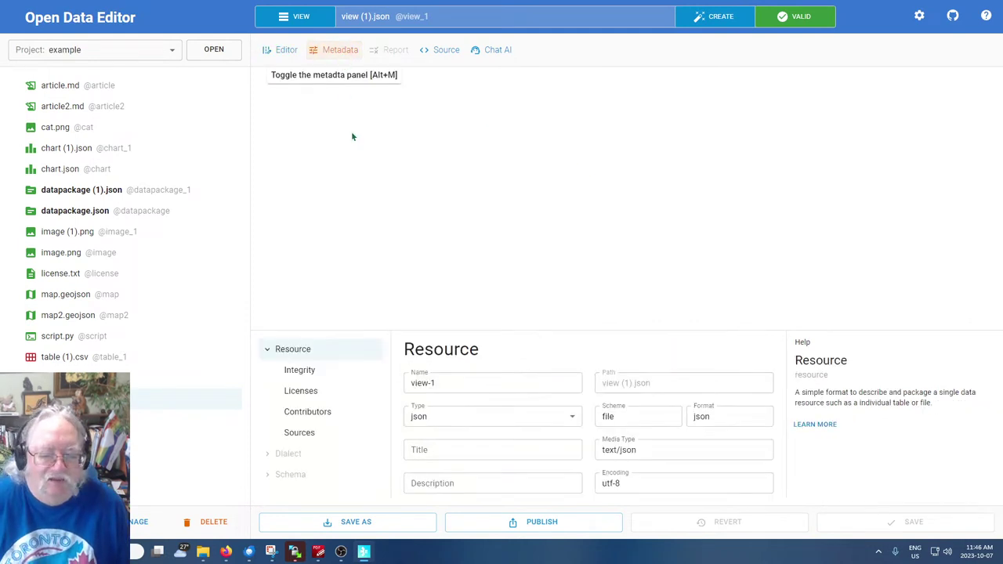
left_click(126, 49)
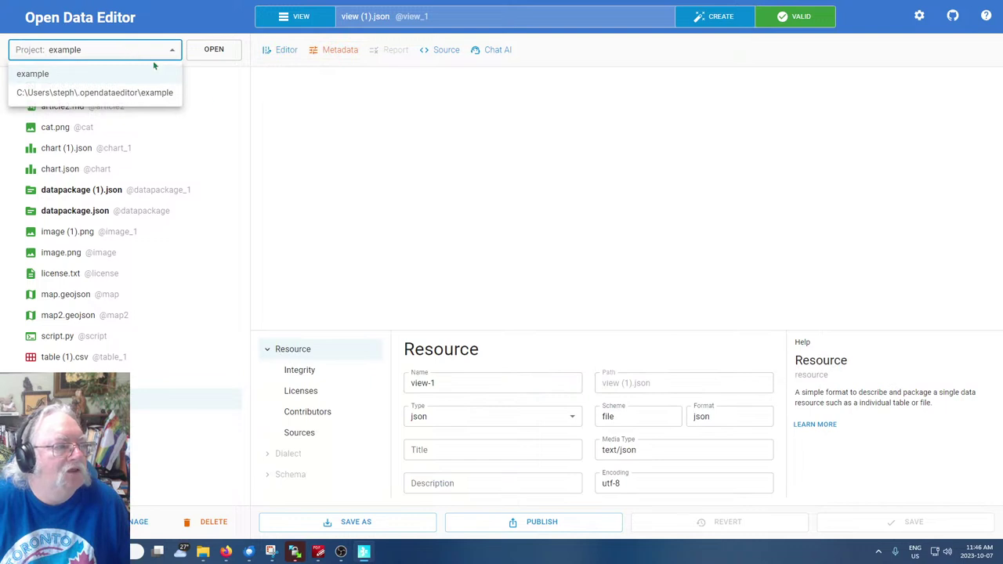
left_click(594, 83)
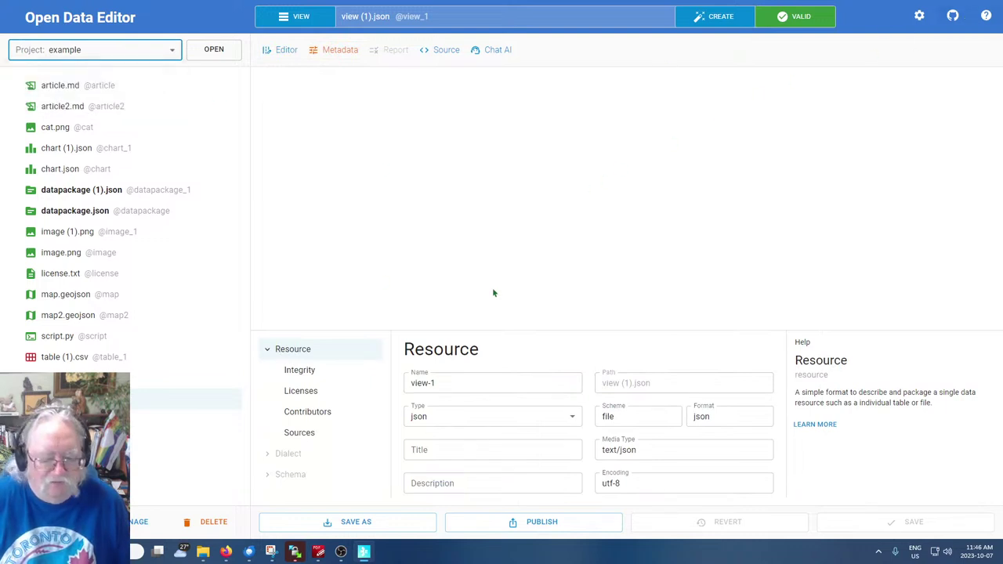
left_click(586, 68)
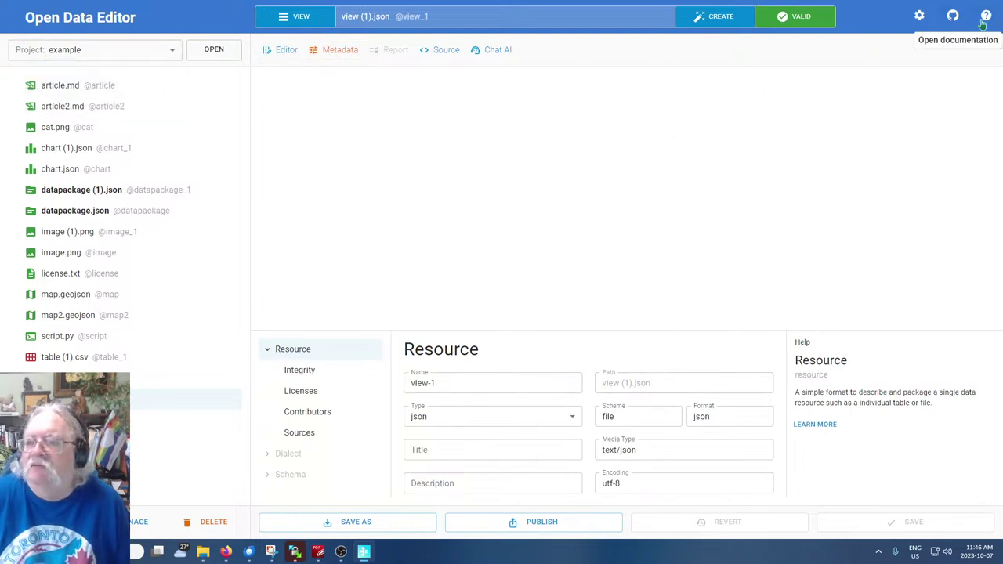
Look over the Config dialog, cancel it, and open the Open Data Editor website
left_click(920, 17)
left_click(920, 17)
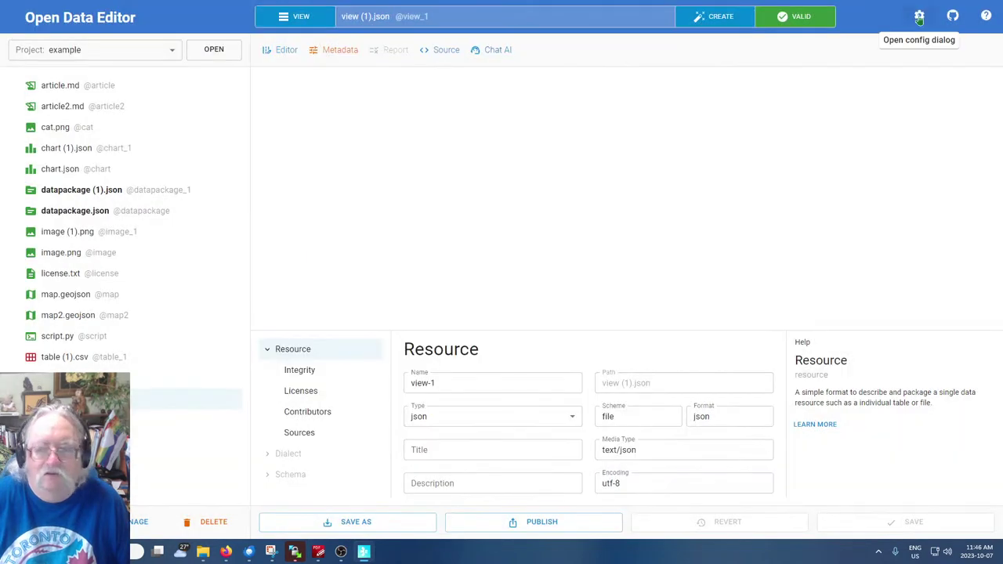
left_click(920, 17)
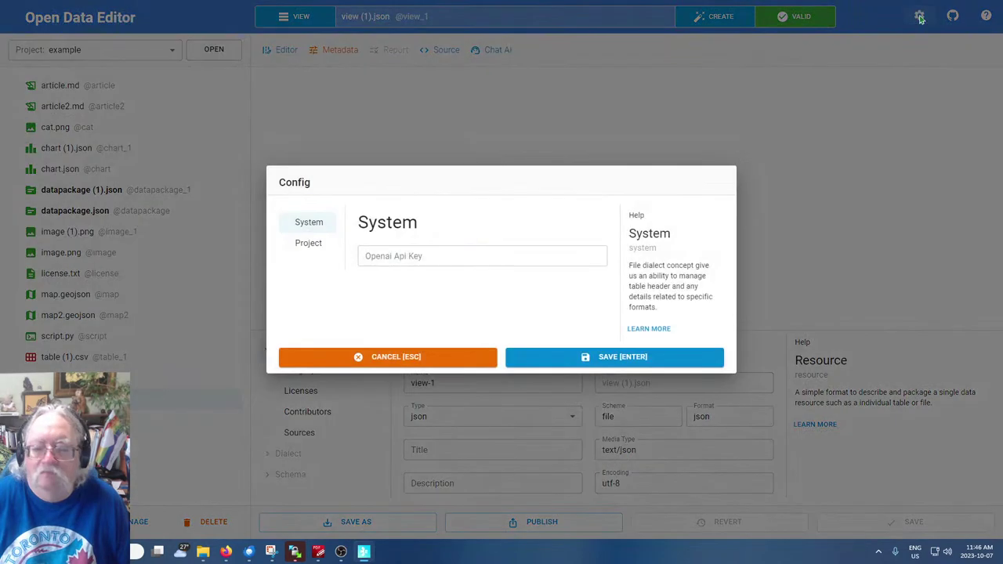
left_click(384, 363)
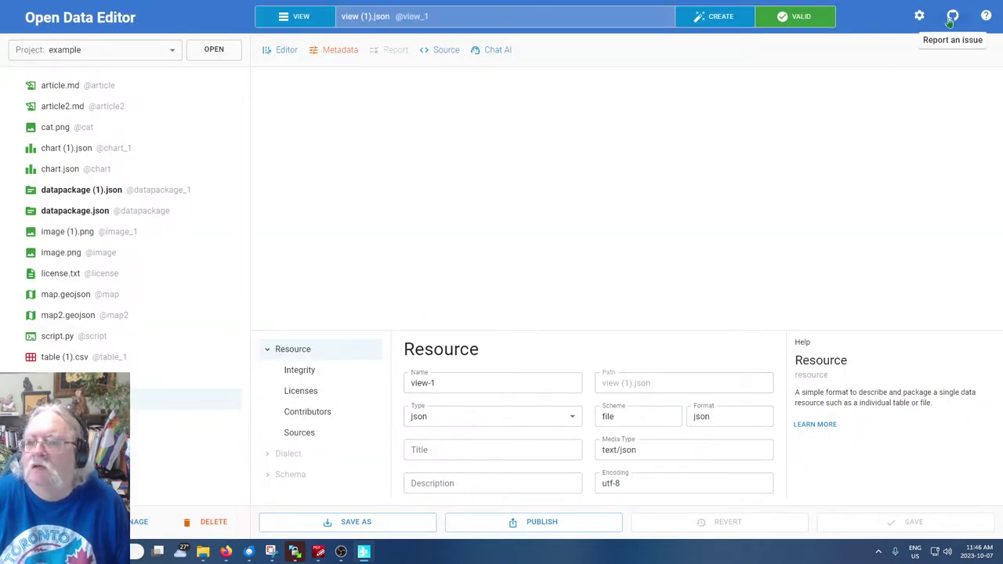
left_click(988, 18)
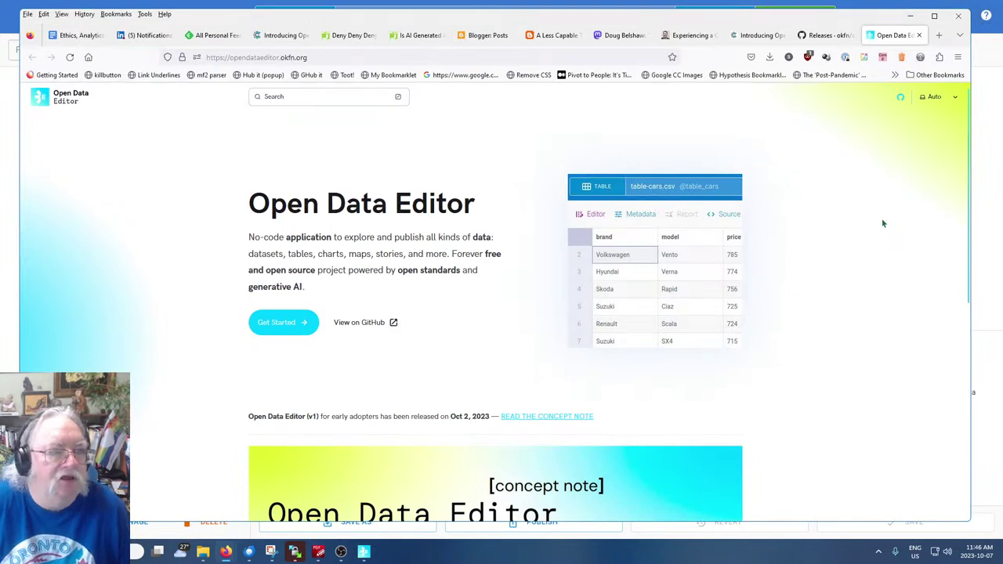
left_click(991, 171)
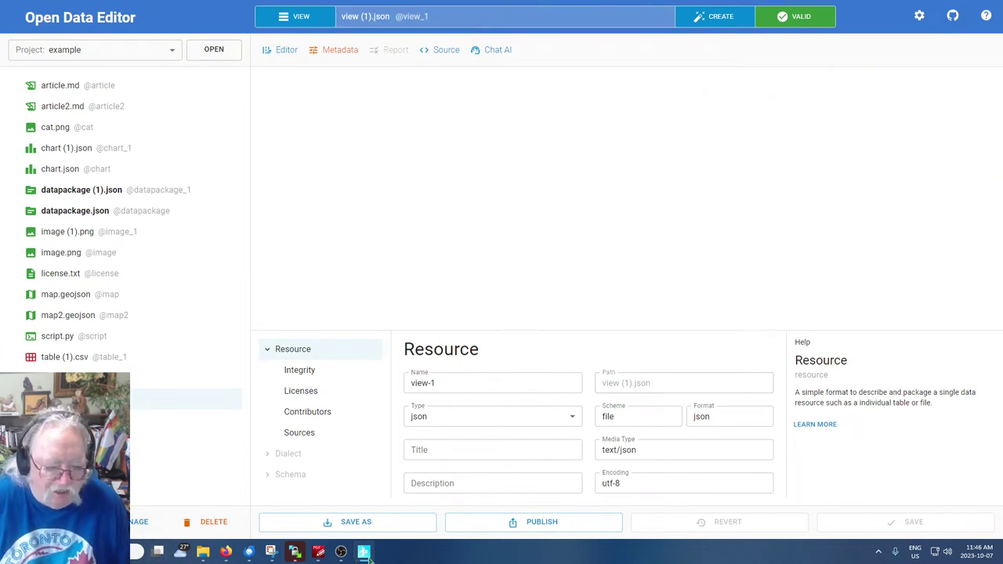
mouse_move(229, 555)
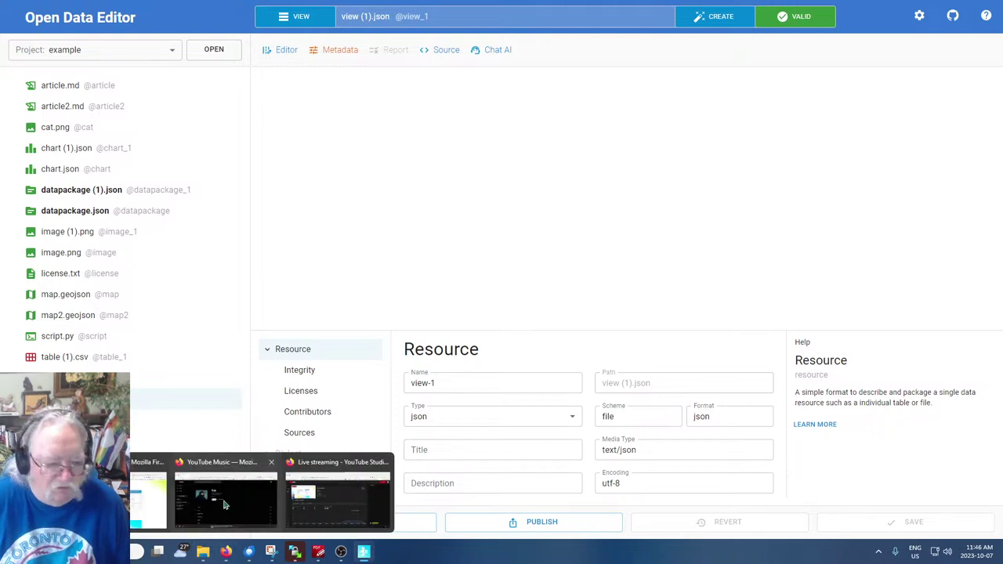
left_click(149, 498)
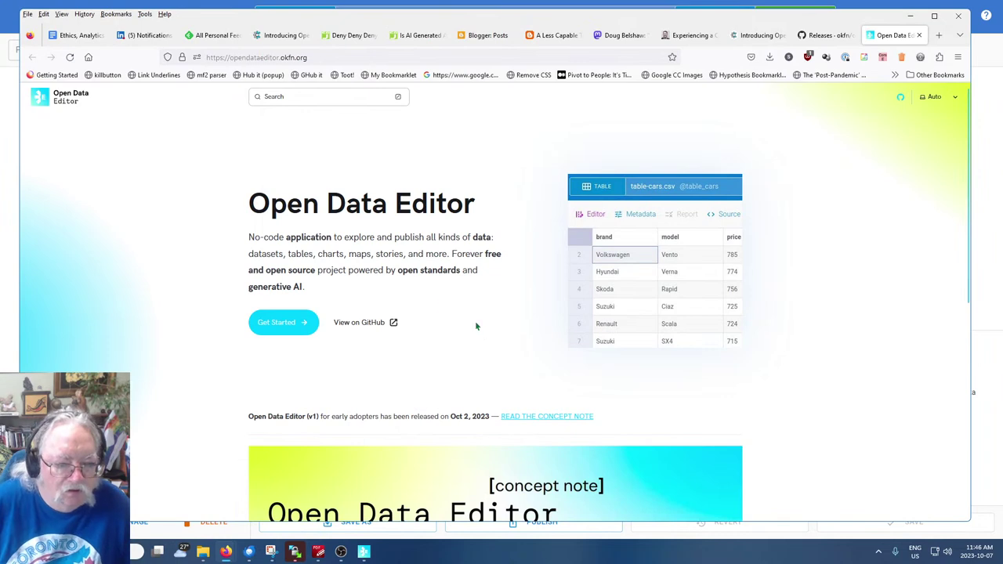
scroll(432, 277, "down", 2)
scroll(432, 277, "down", 3)
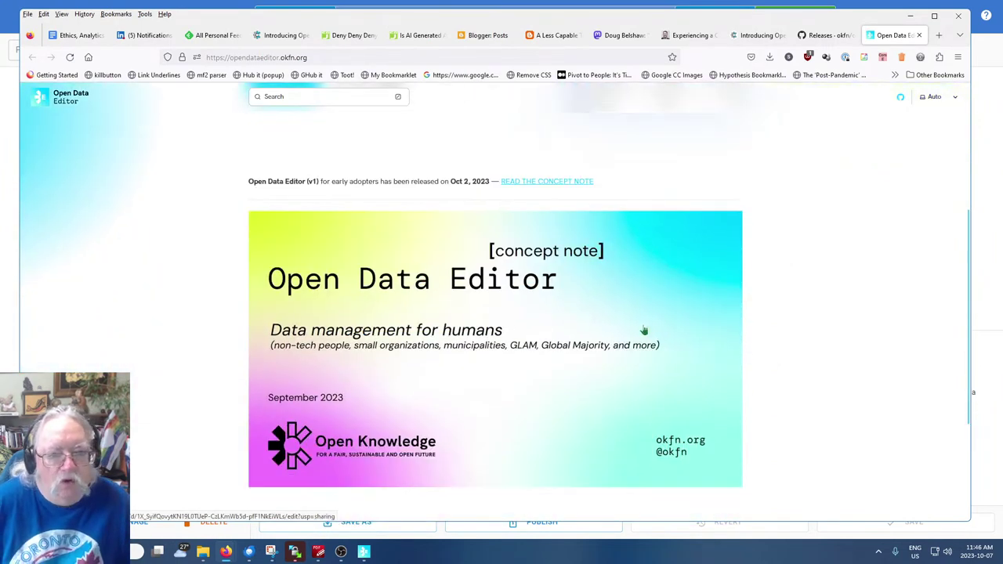
scroll(801, 315, "down", 4)
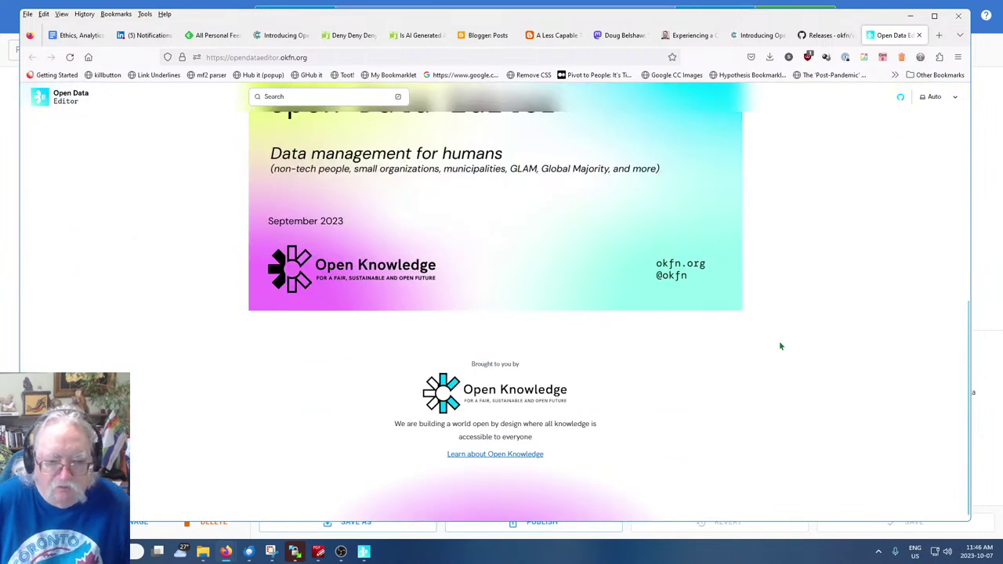
scroll(779, 341, "up", 5)
scroll(779, 345, "up", 4)
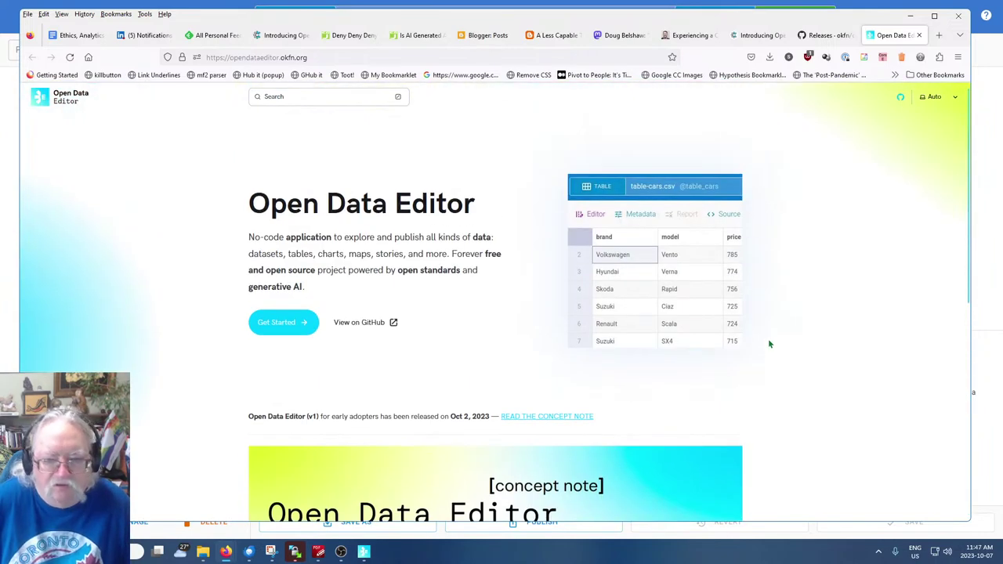
Open the concept note deck, dismiss the account notice, and view THE PROBLEM and overview slides
left_click(530, 420)
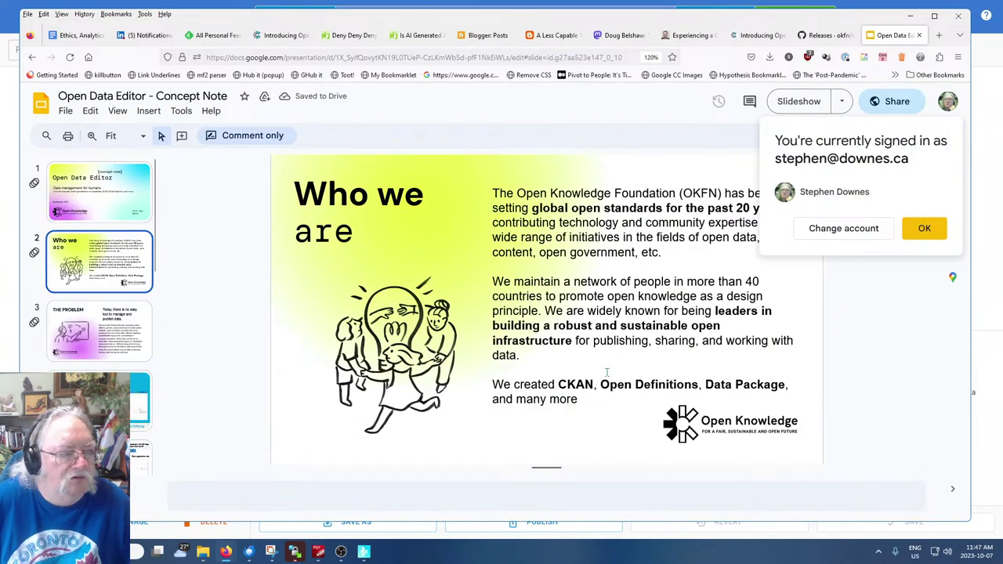
left_click(922, 228)
left_click(108, 336)
scroll(109, 335, "down", 1)
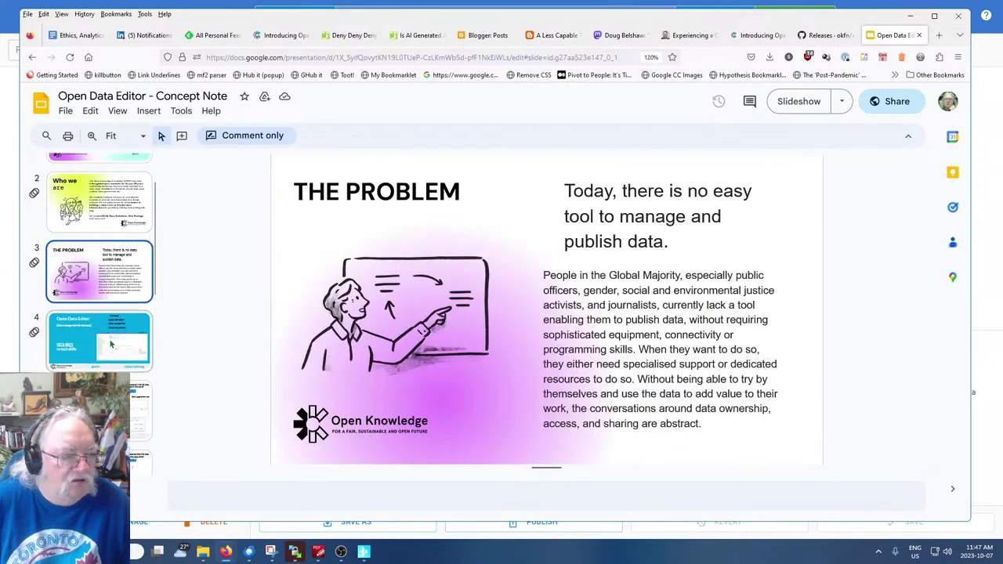
left_click(110, 343)
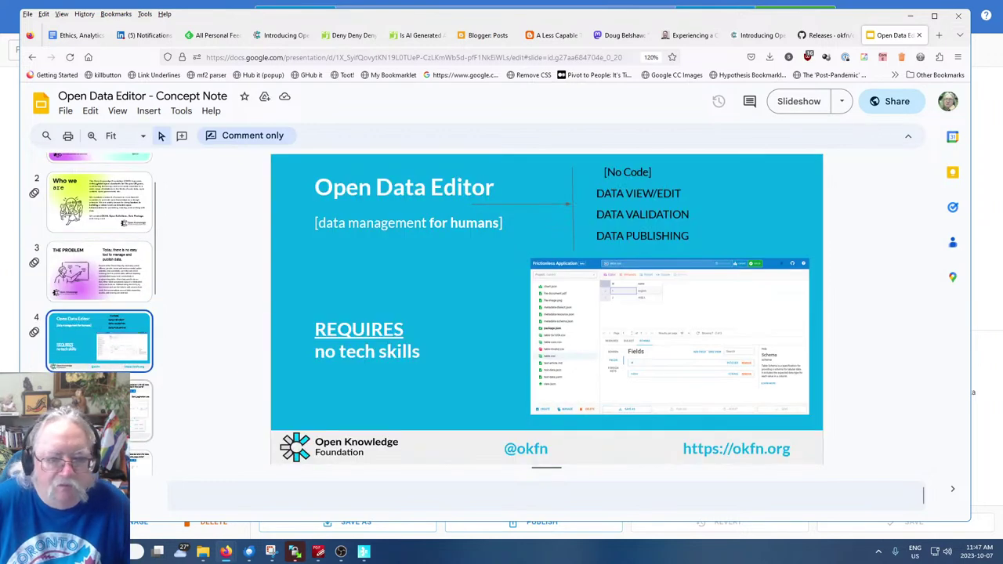
Step through Tables, Maps, Files, Articles to Thank you!, back to the overview, then return to the app
key("Down")
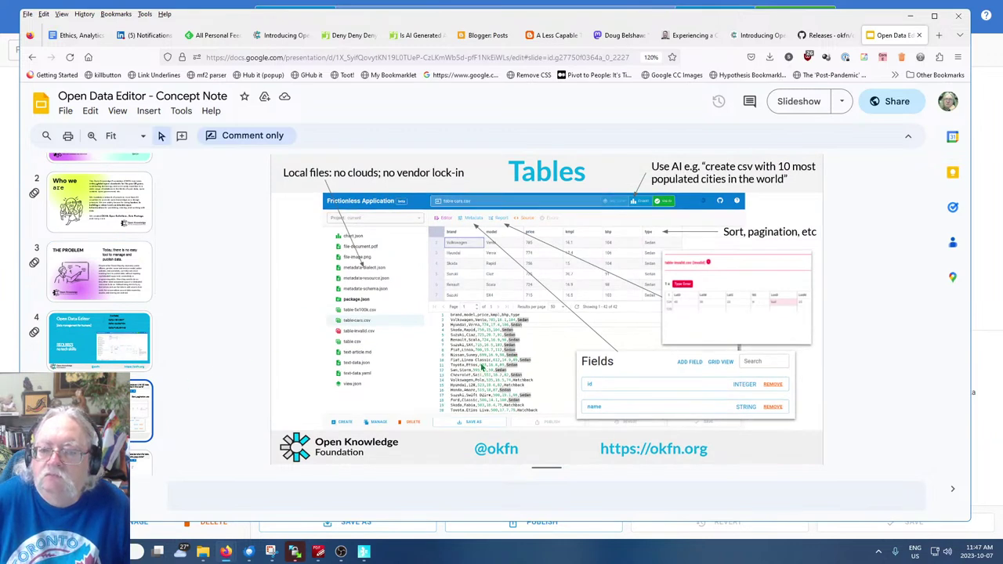
key("Down")
key("Down")
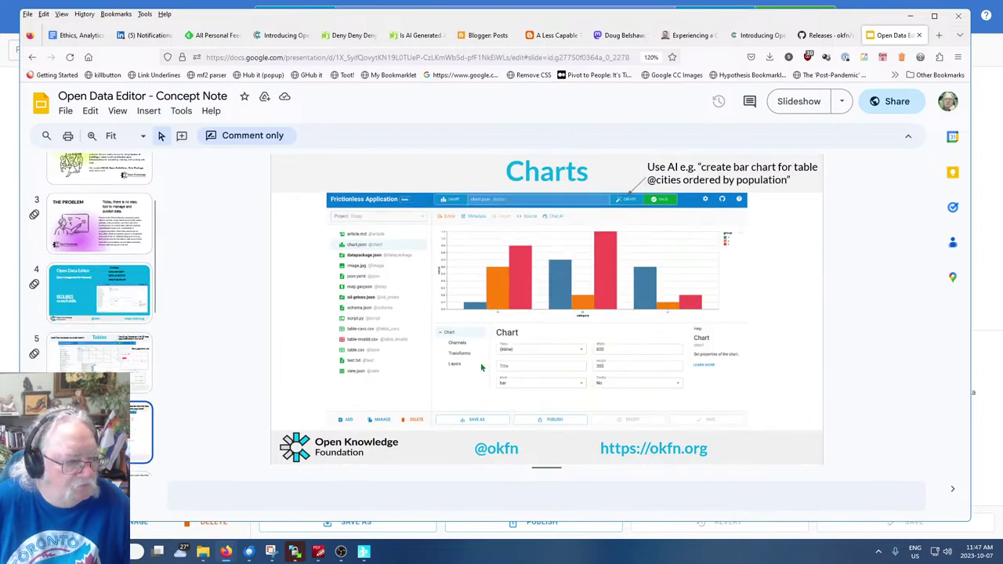
key("Down")
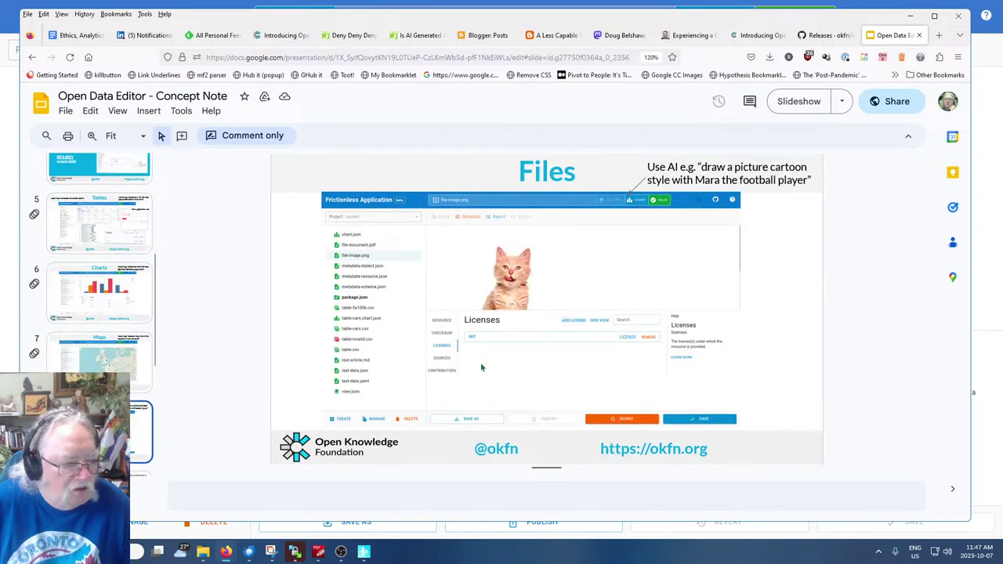
key("Down")
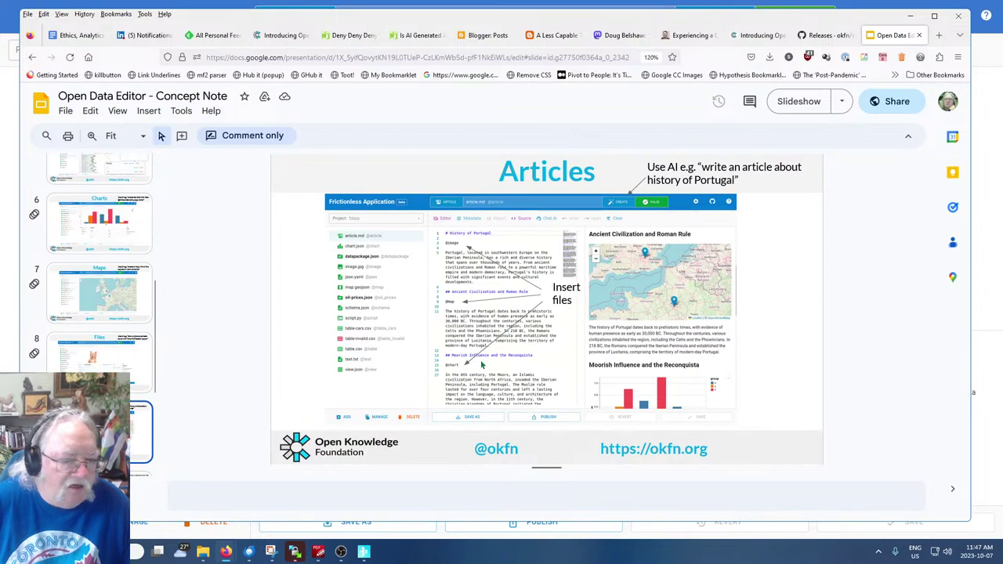
key("Down")
key("Down")
key("Down")
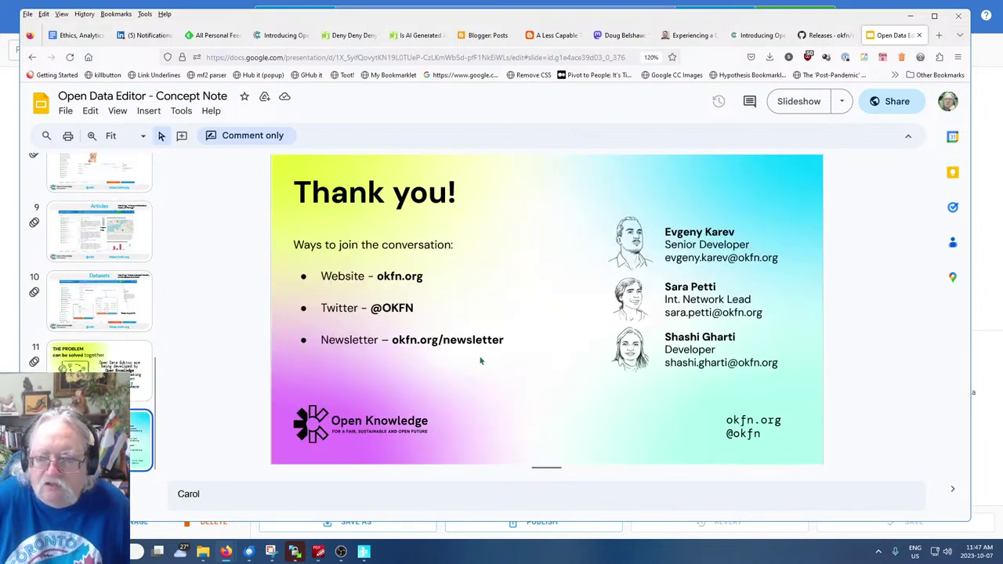
key("Up")
key("Up")
key("Up")
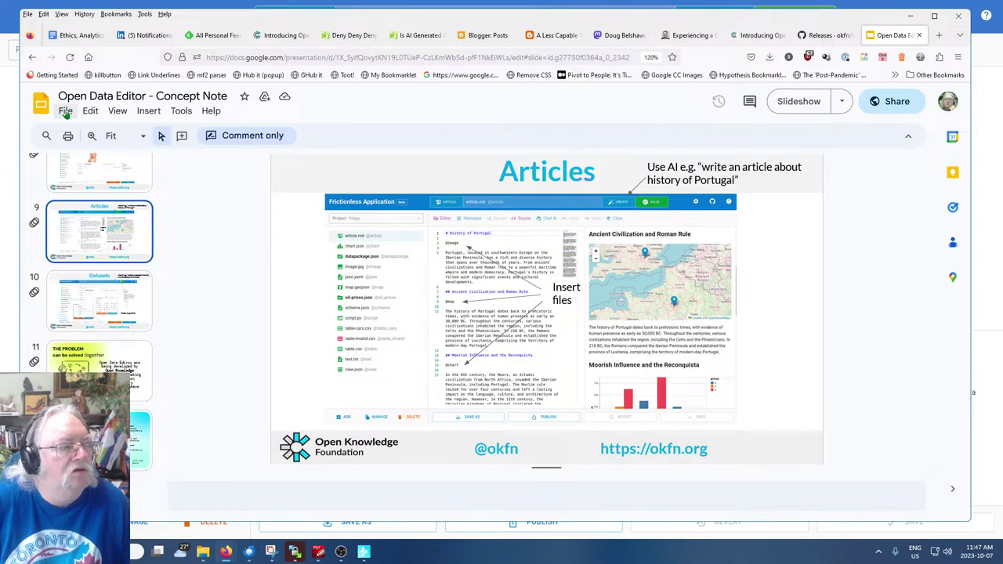
key("Up")
key("Up")
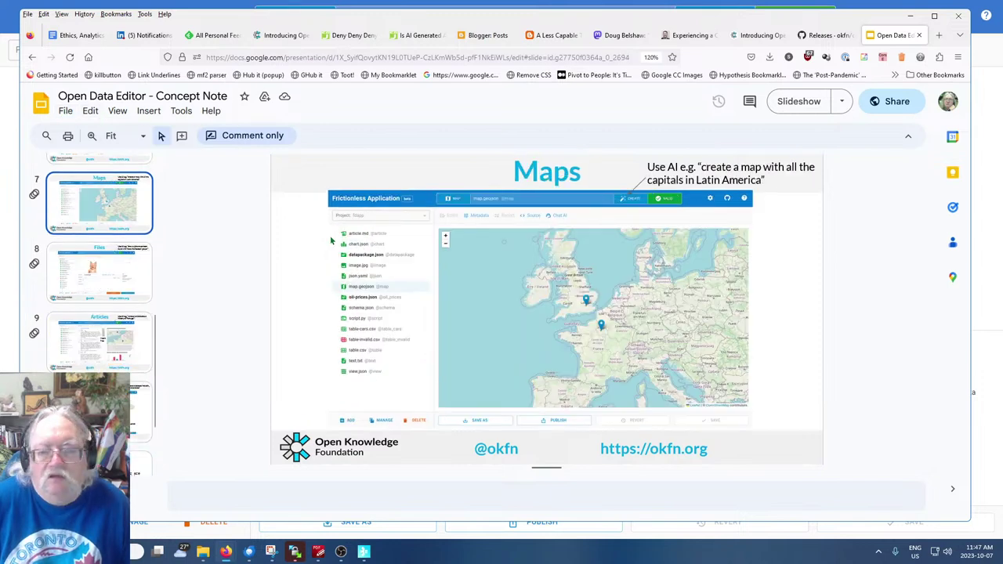
key("Up")
key("Up")
key("Up")
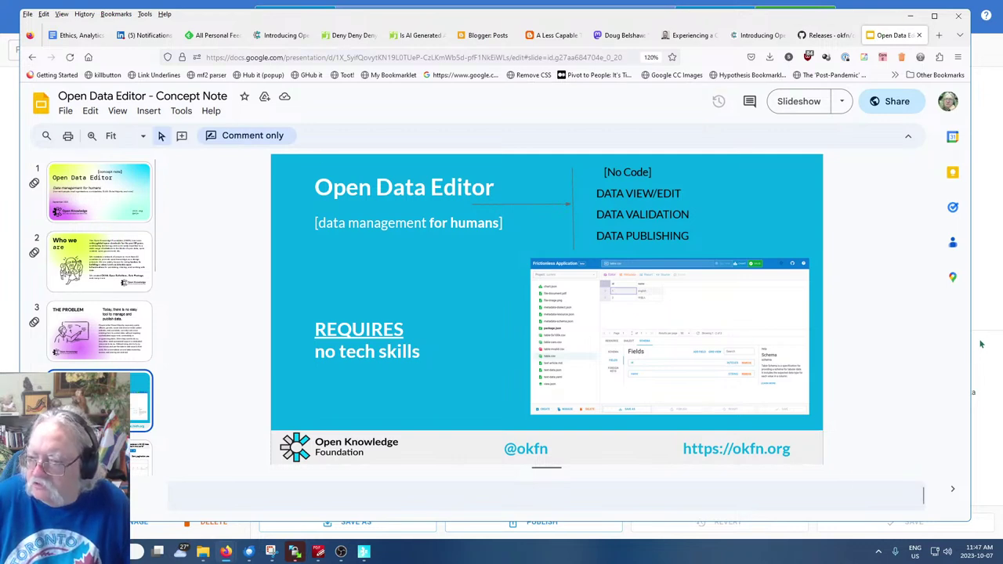
left_click(989, 311)
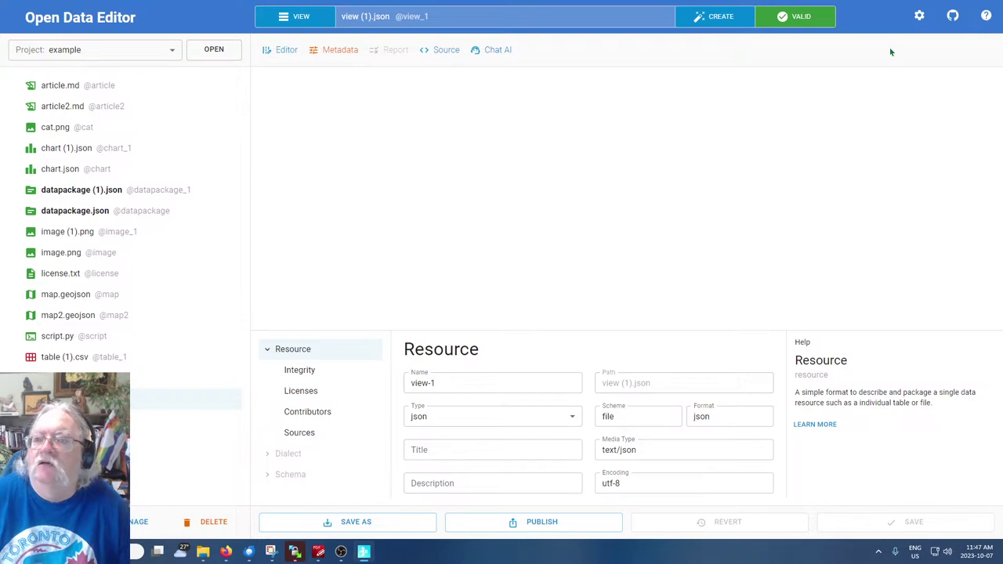
Focus the Config dialog's OpenAI API Key field, then switch back to the concept-note slides window
left_click(919, 16)
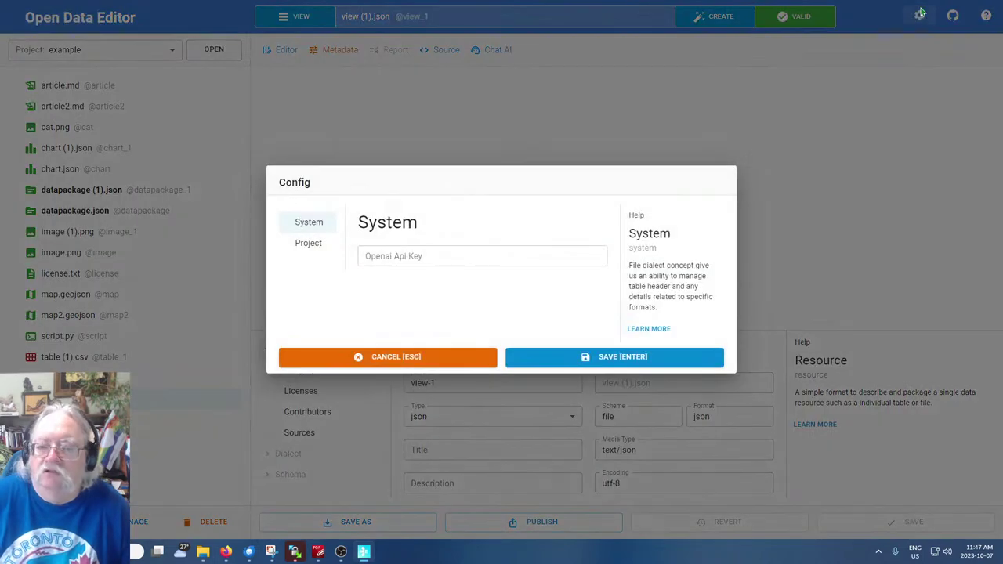
left_click(447, 255)
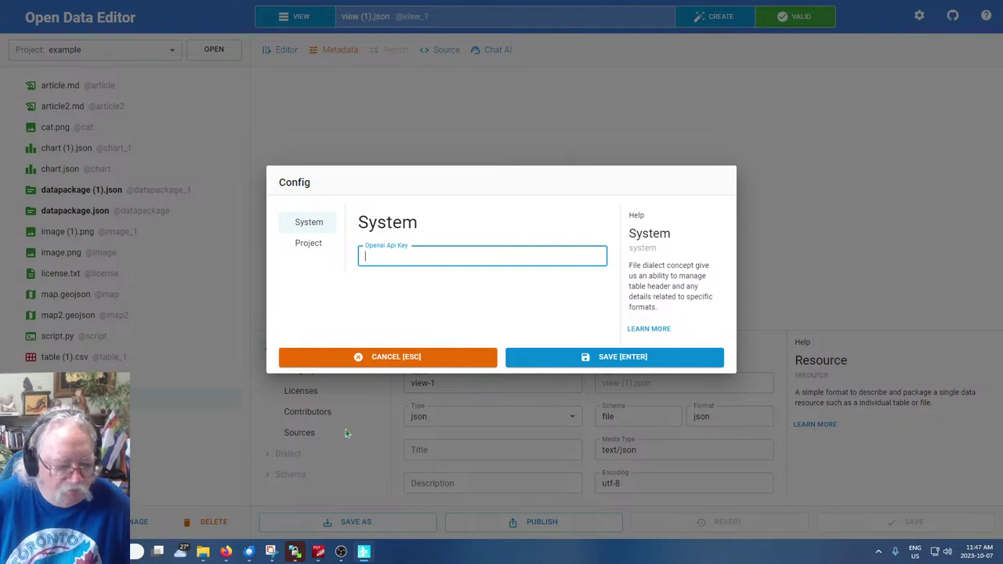
left_click(229, 554)
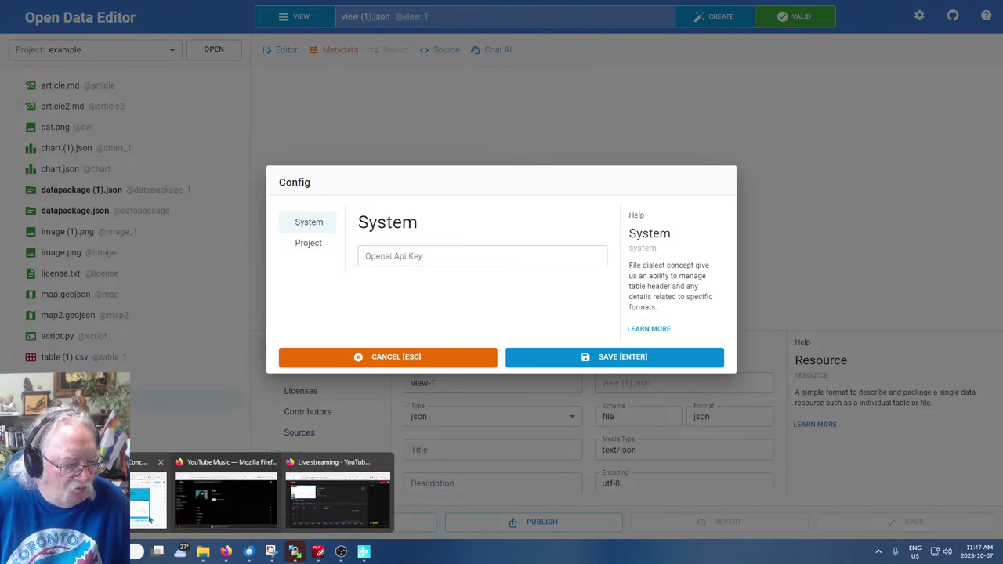
left_click(153, 522)
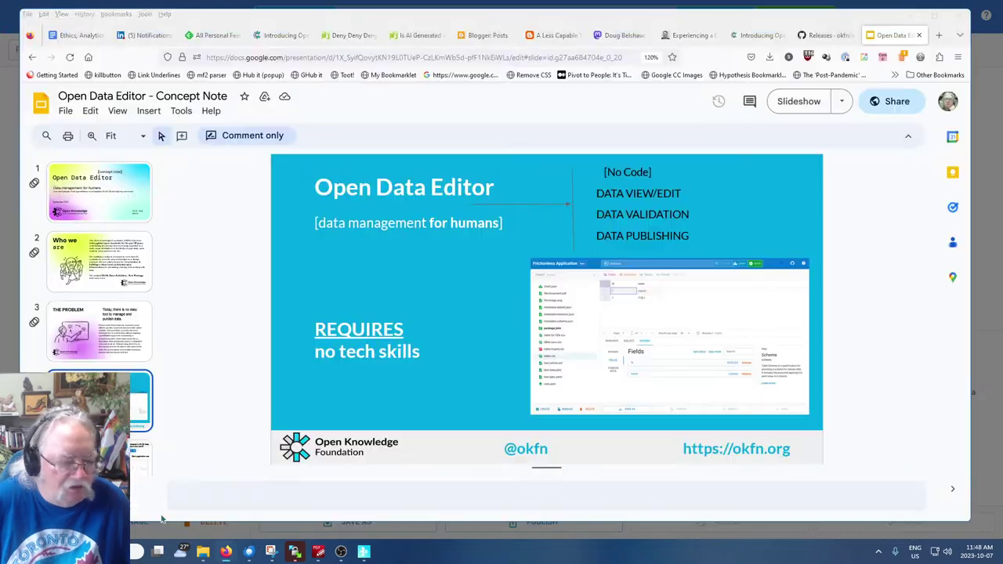
In a new tab, search for 'openai' from the address bar
left_click(940, 36)
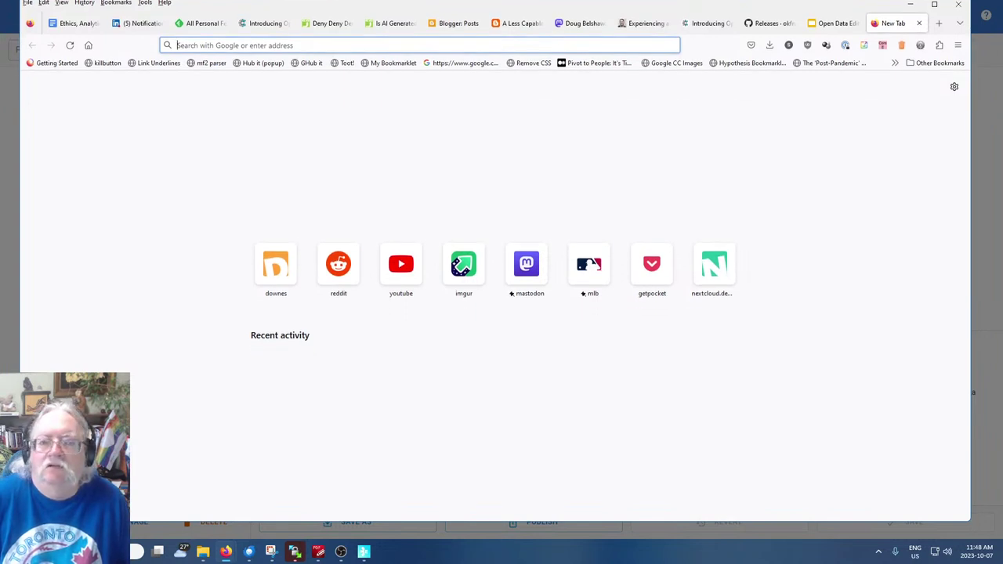
left_click_drag(554, 4, 552, 6)
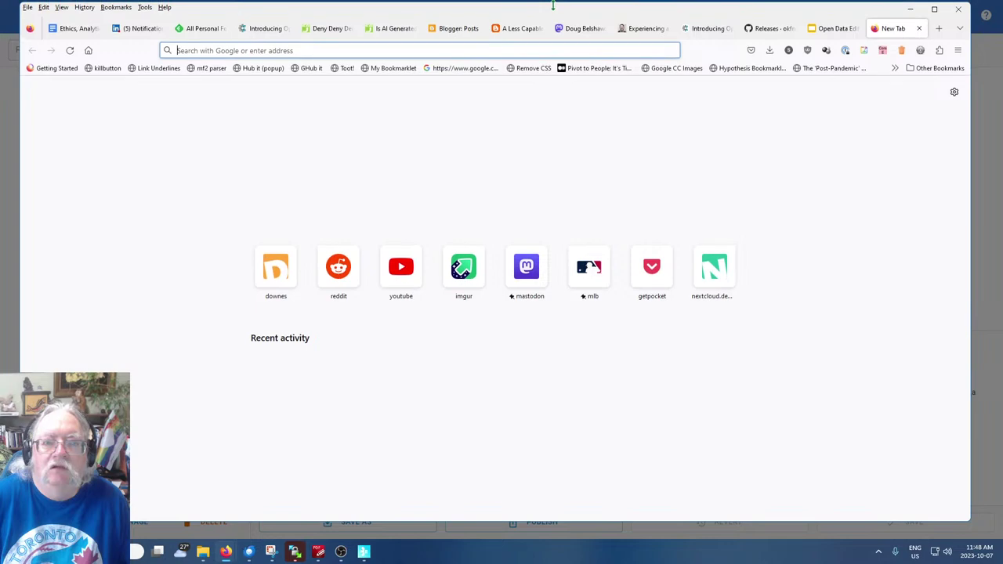
left_click(420, 49)
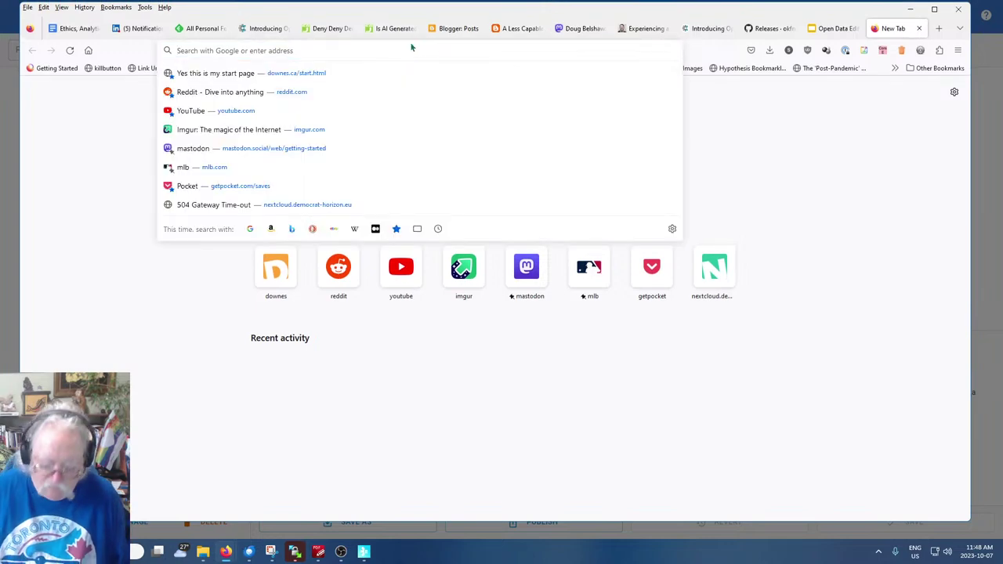
type("io")
key("BackSpace")
key("BackSpace")
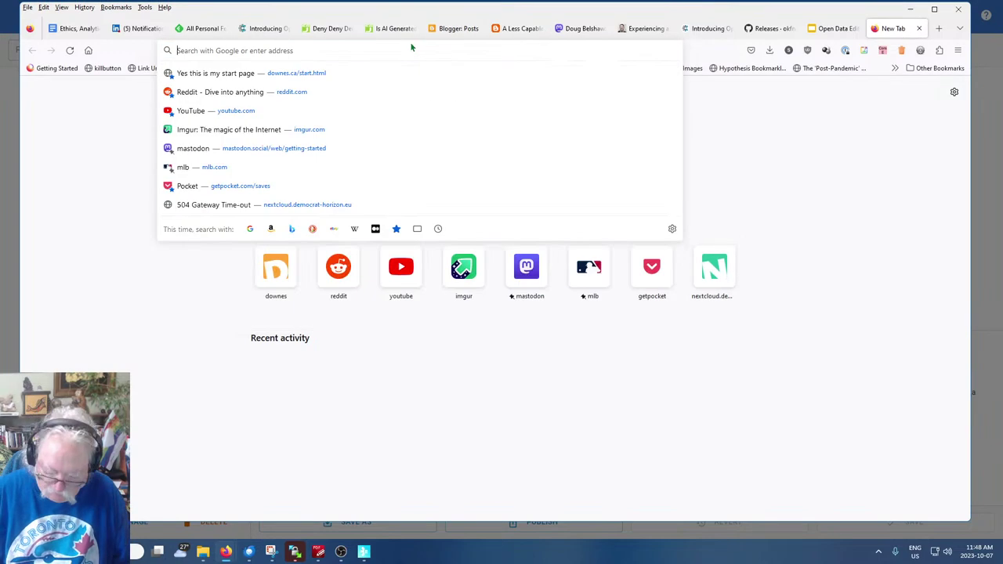
type("openapi")
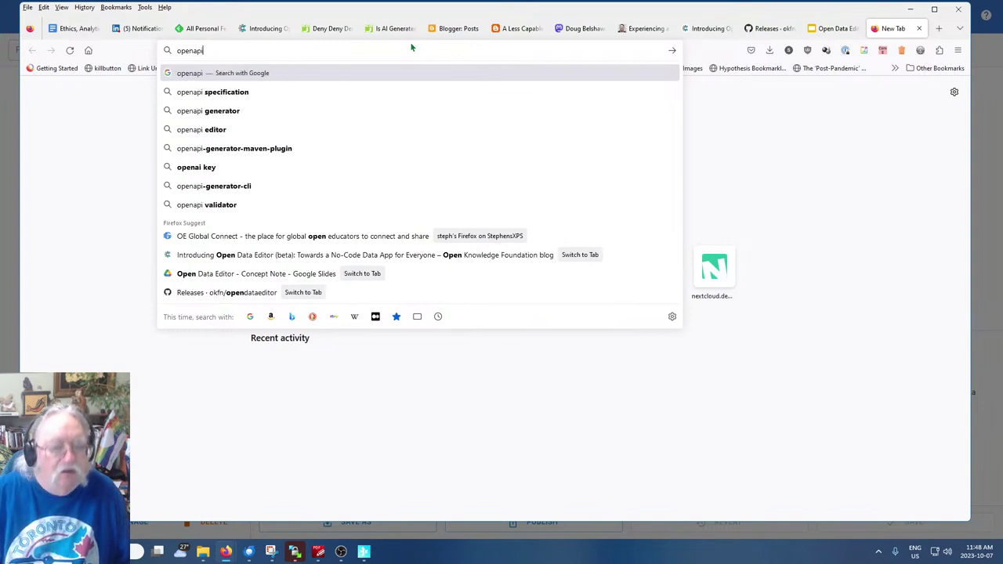
key("BackSpace")
key("BackSpace")
type("i")
key("Return")
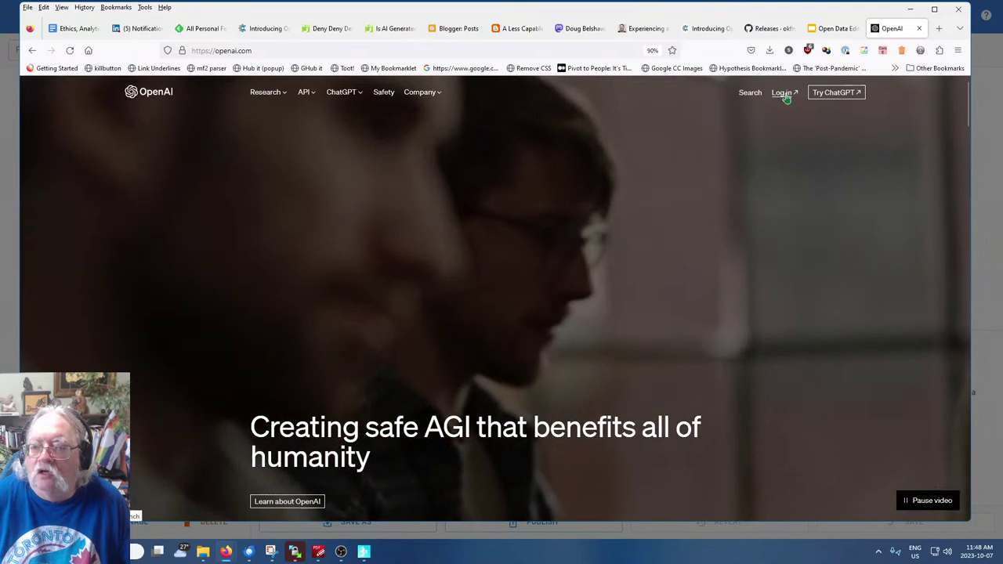
Log in to OpenAI using a Google account
left_click(783, 92)
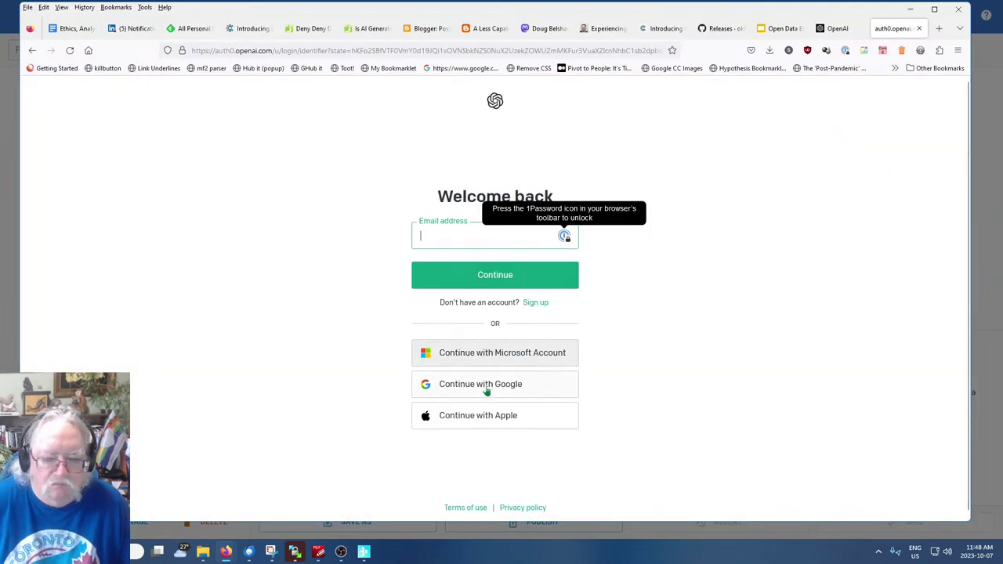
left_click(429, 384)
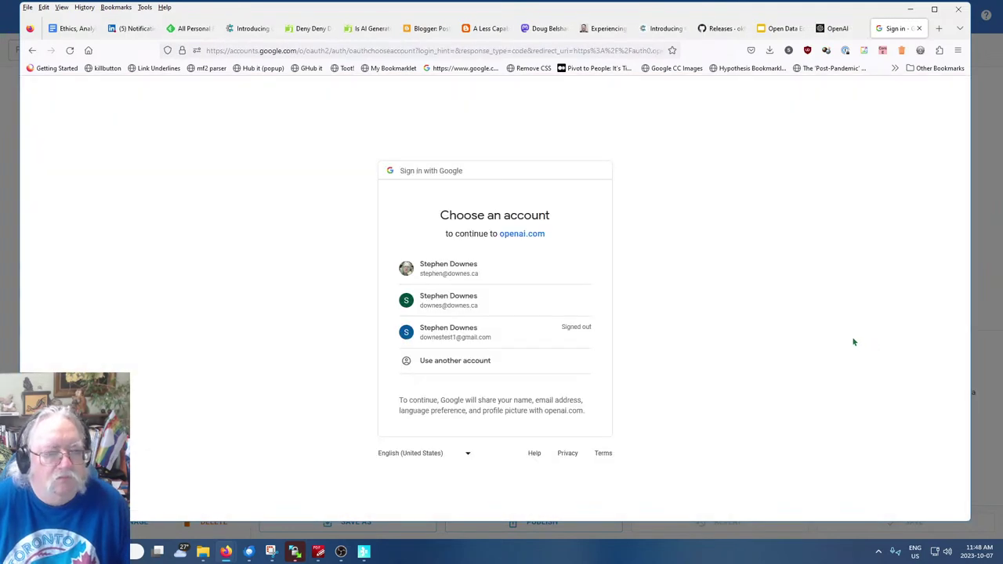
left_click(486, 269)
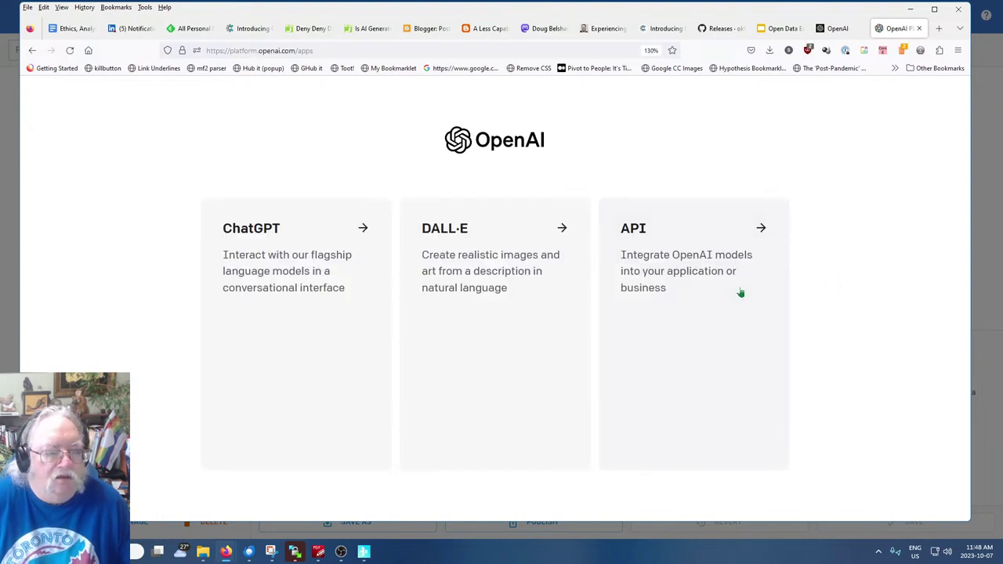
Choose the API platform and browse its welcome overview page
left_click(693, 259)
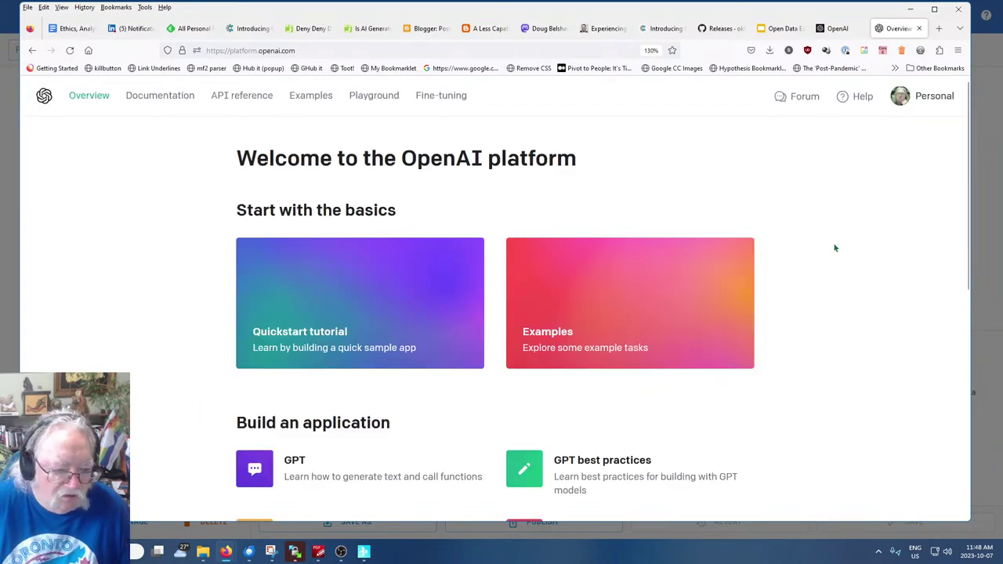
scroll(834, 248, "down", 3)
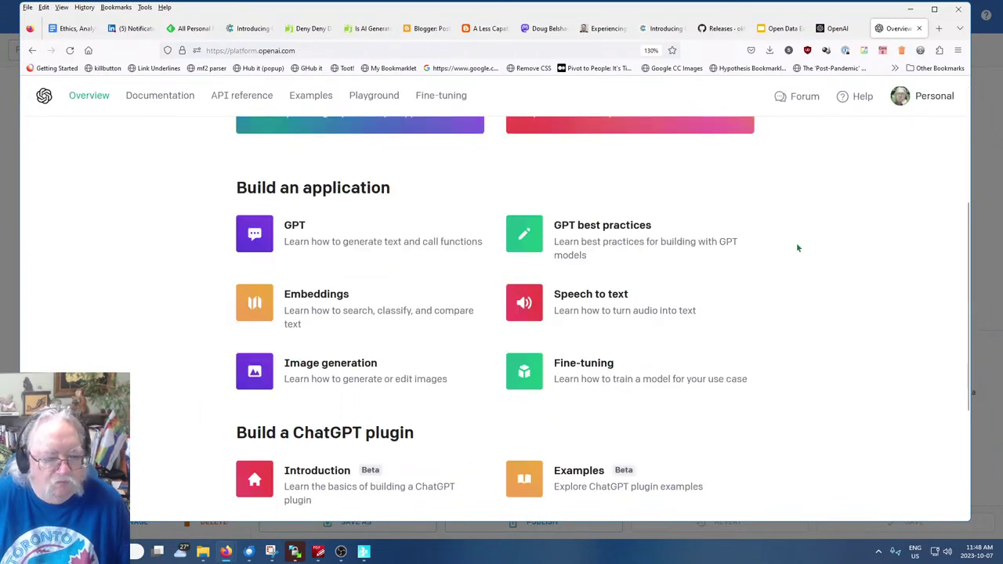
scroll(797, 242, "down", 3)
scroll(794, 245, "up", 6)
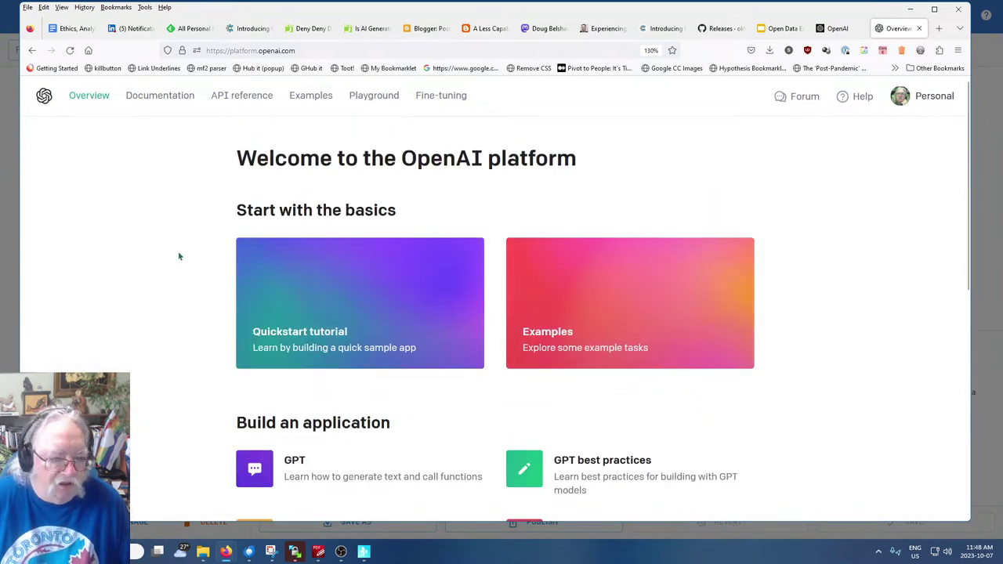
scroll(180, 256, "down", 2)
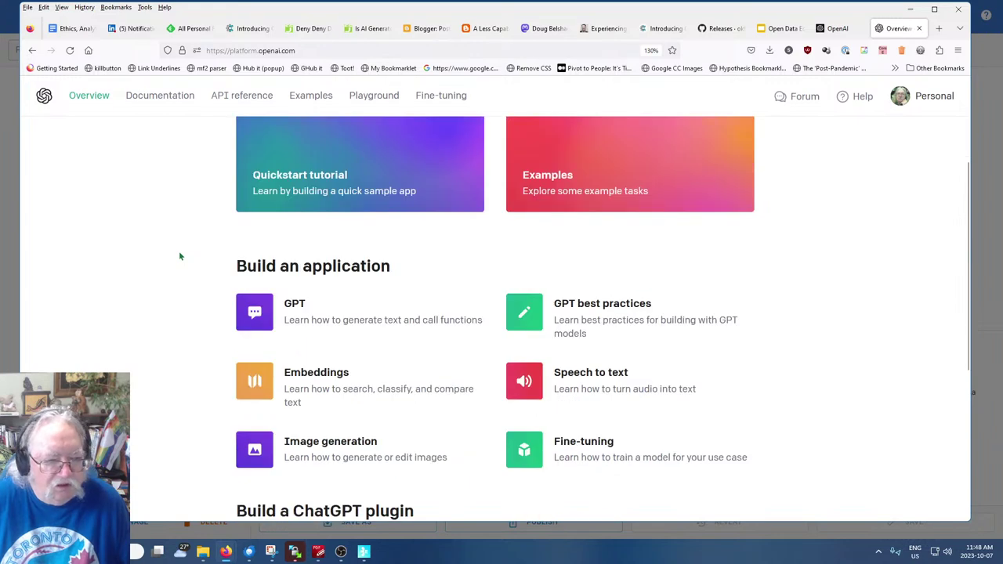
scroll(175, 255, "down", 3)
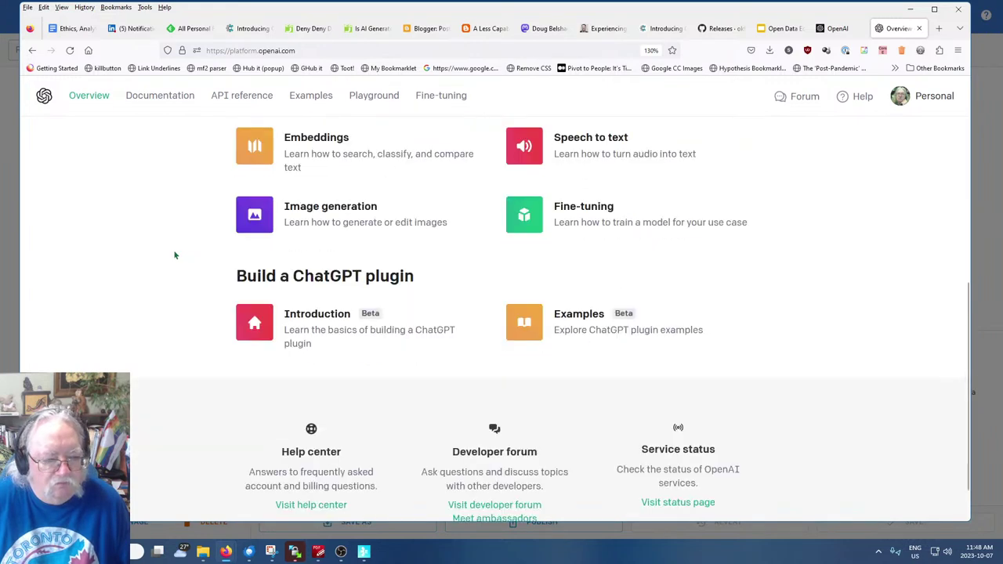
scroll(175, 255, "down", 1)
scroll(175, 255, "up", 10)
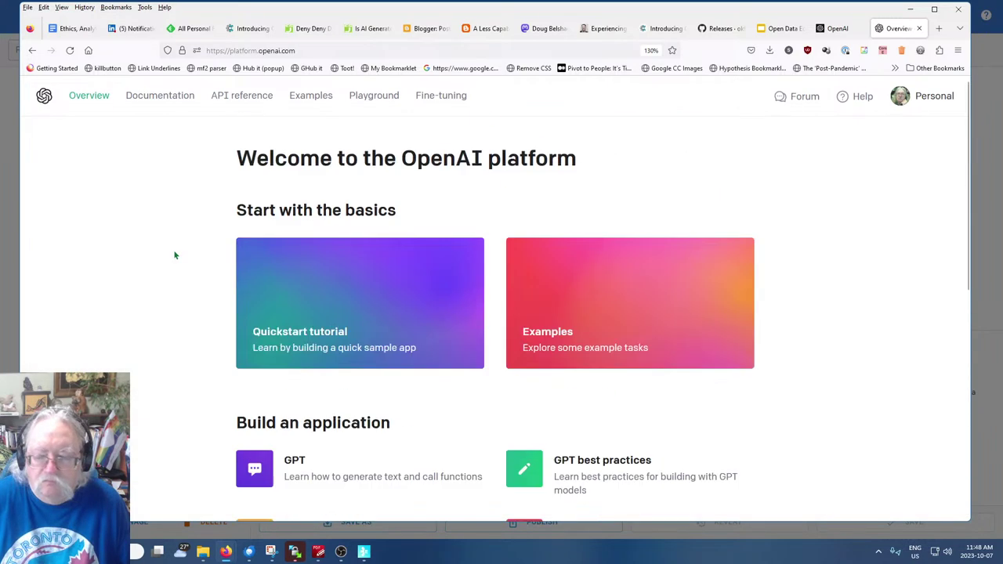
Go from API reference to the Authentication section and follow its API Keys link
left_click(234, 95)
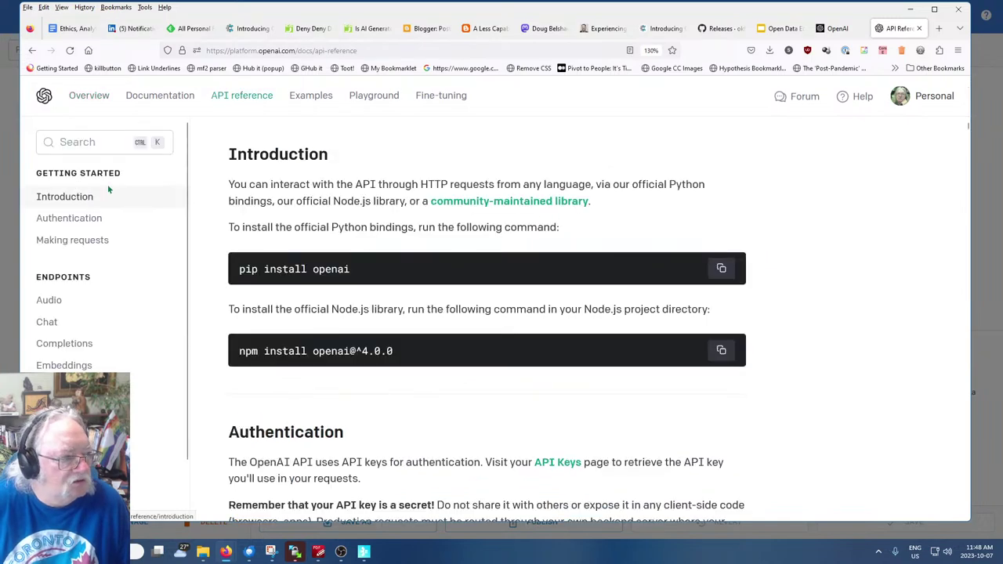
left_click(77, 217)
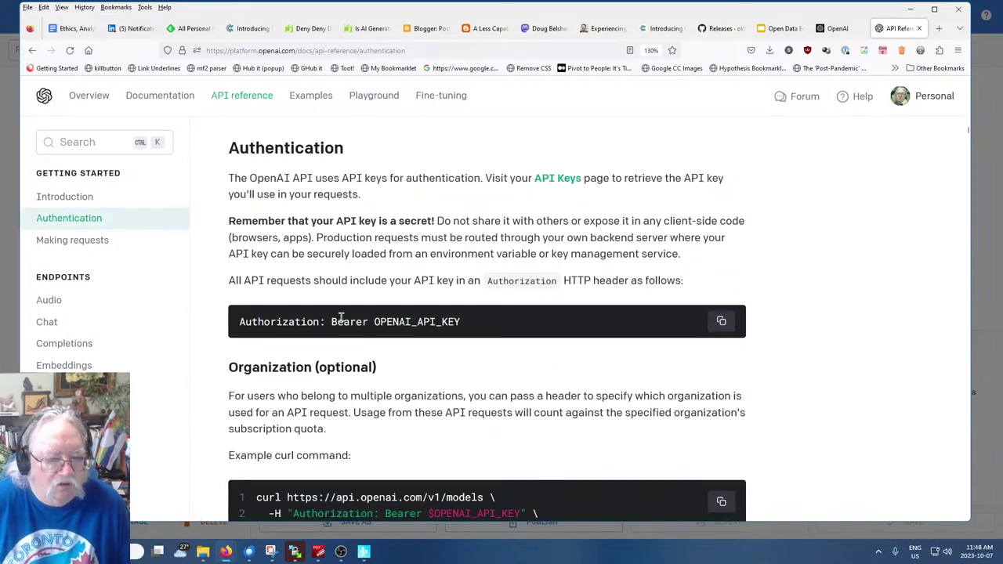
left_click(558, 179)
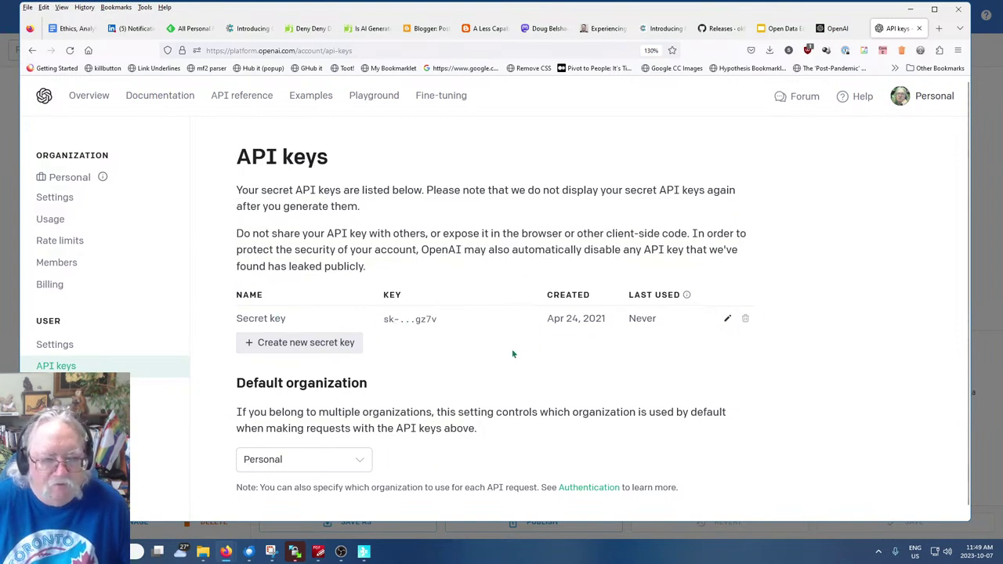
Minimize Firefox to reveal Open Data Editor's Config dialog with its empty OpenAI Api Key field
scroll(512, 355, "down", 1)
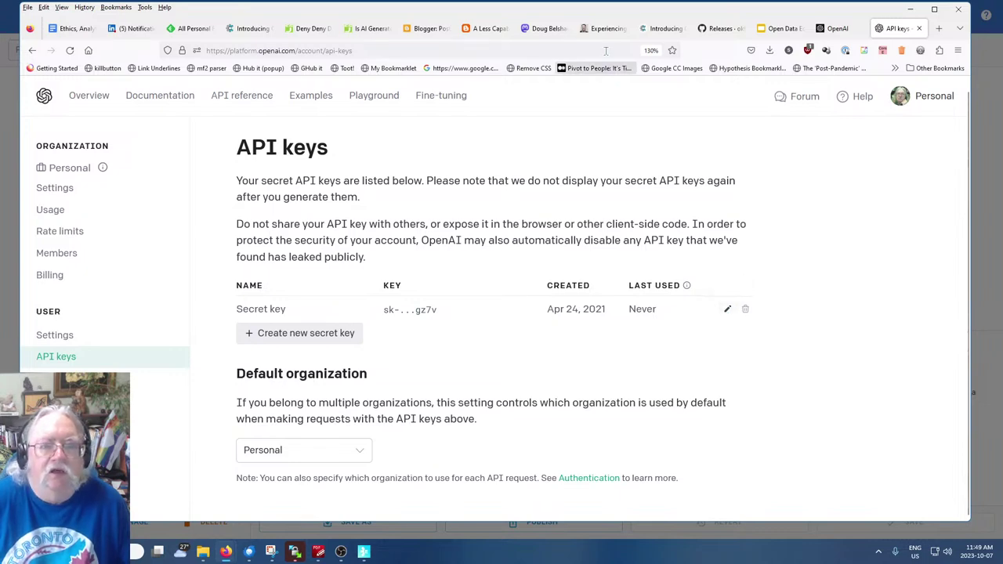
left_click(910, 8)
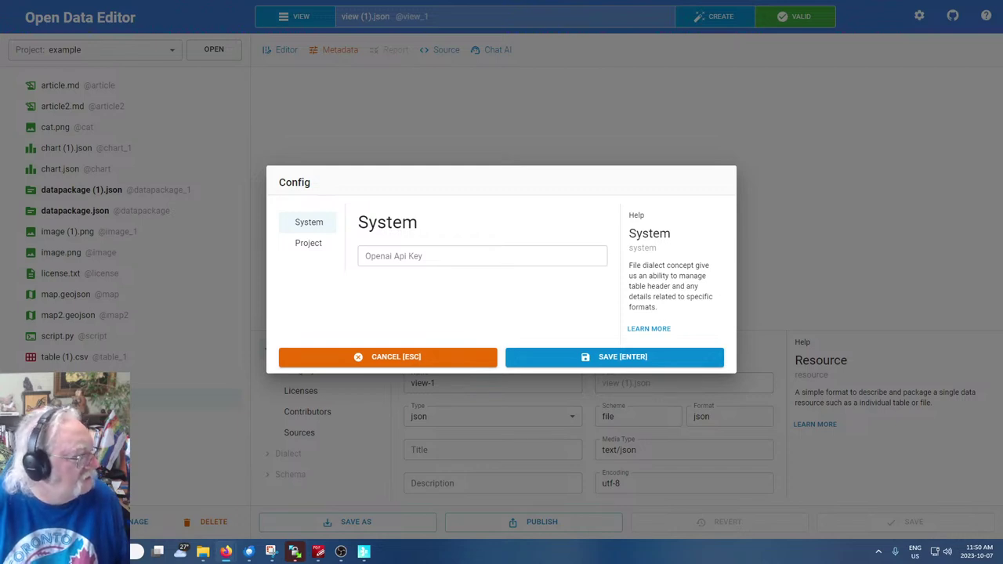
Paste the copied OpenAI secret key into Config's OpenAI Api Key field and save
key("alt+Tab")
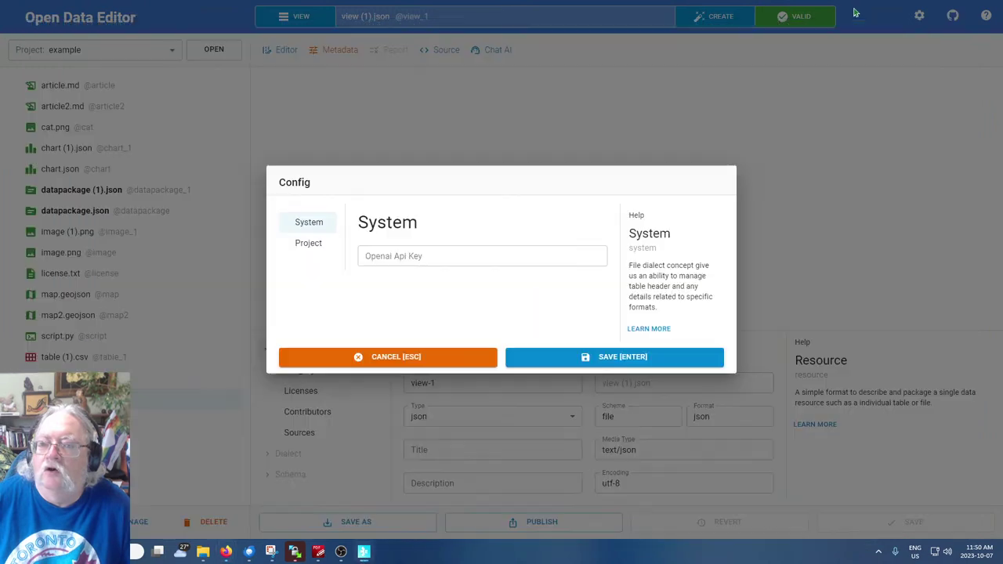
left_click(850, 11)
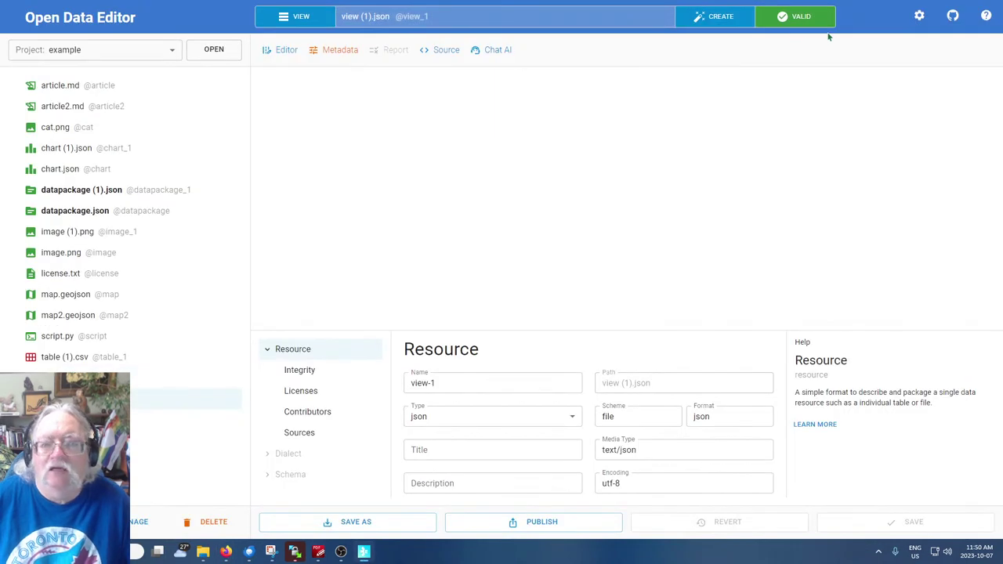
left_click(920, 16)
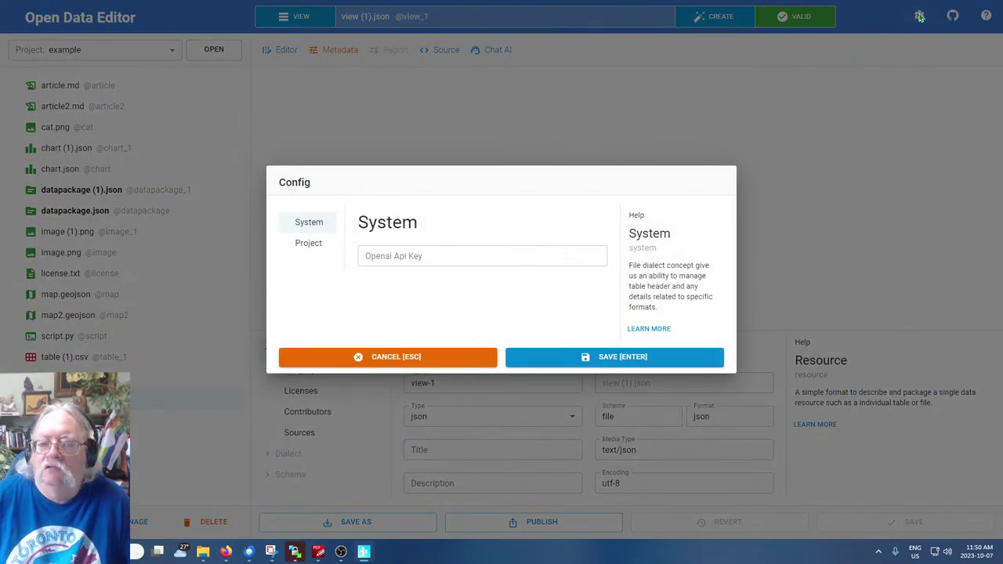
left_click(489, 256)
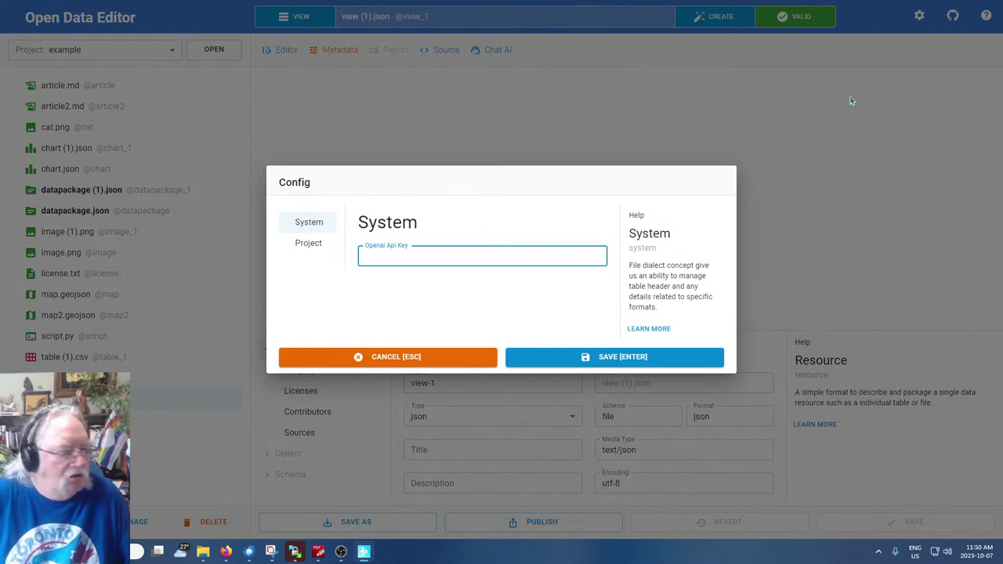
key("Escape")
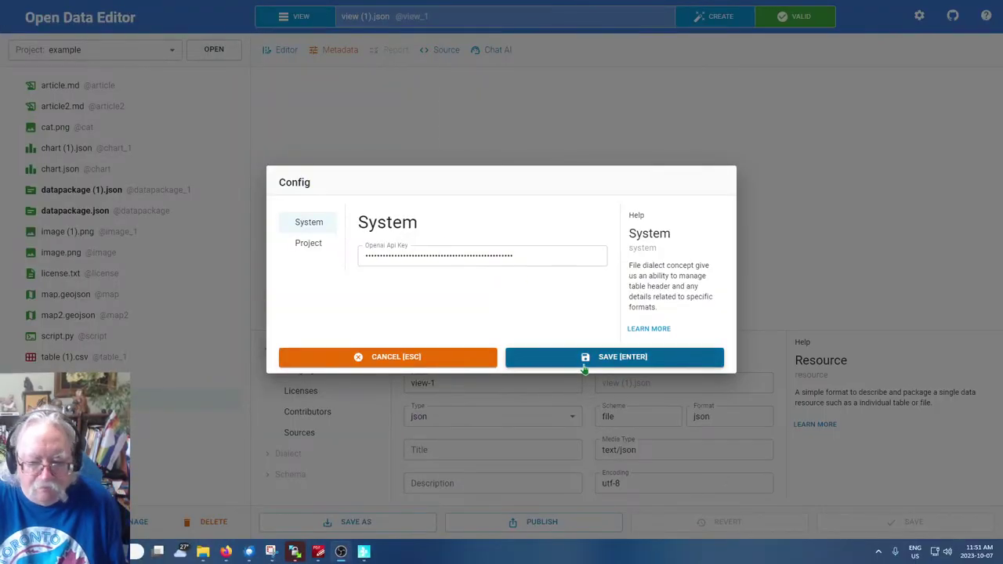
left_click(606, 358)
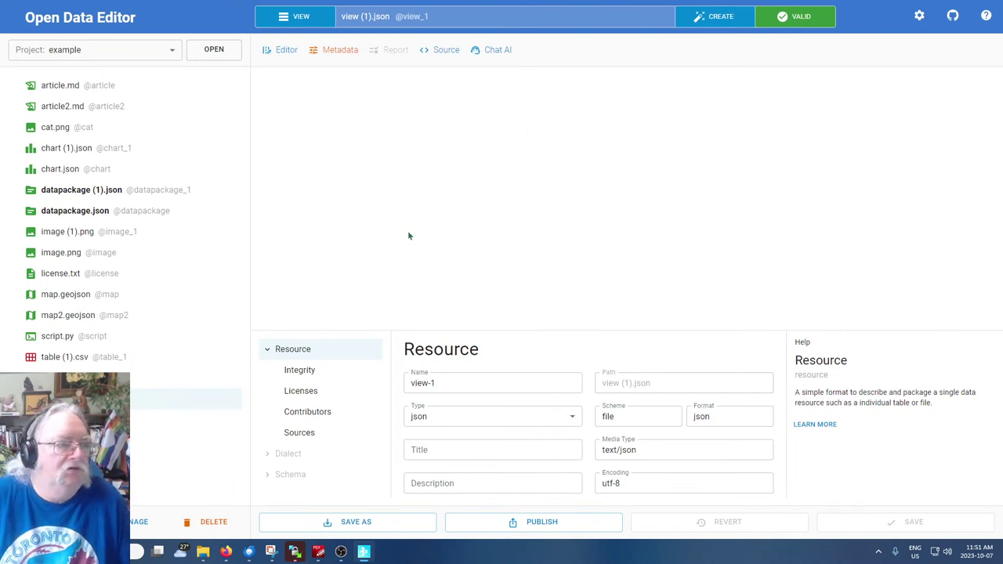
Create an image at path cat.png from the AI prompt 'Cute cat in cartoon style'
left_click(713, 17)
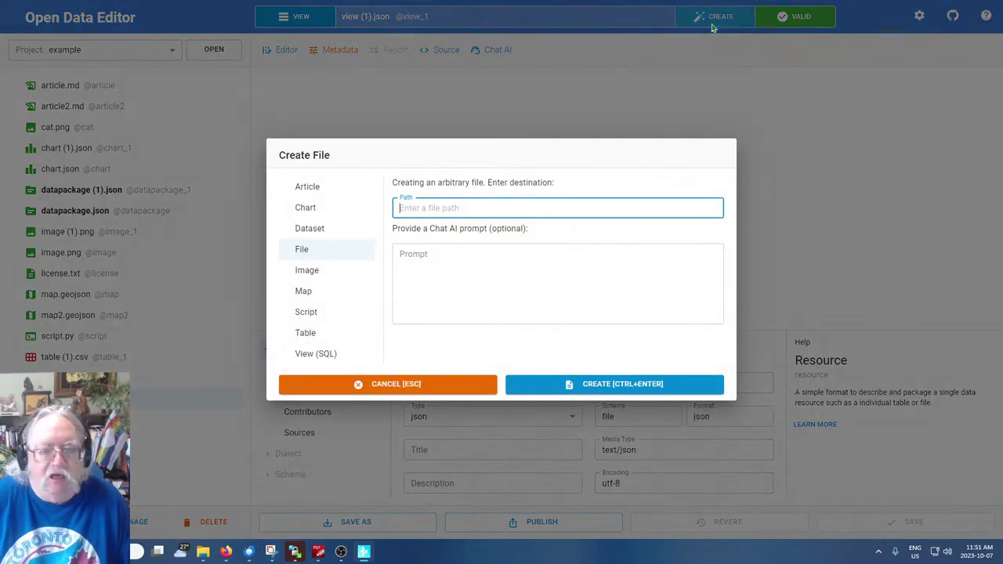
left_click(312, 274)
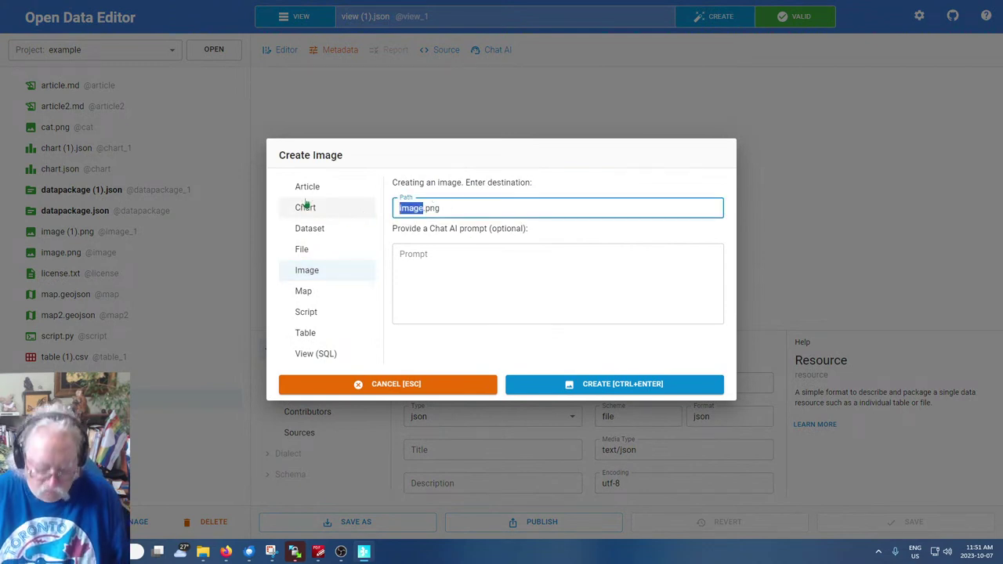
type("cat")
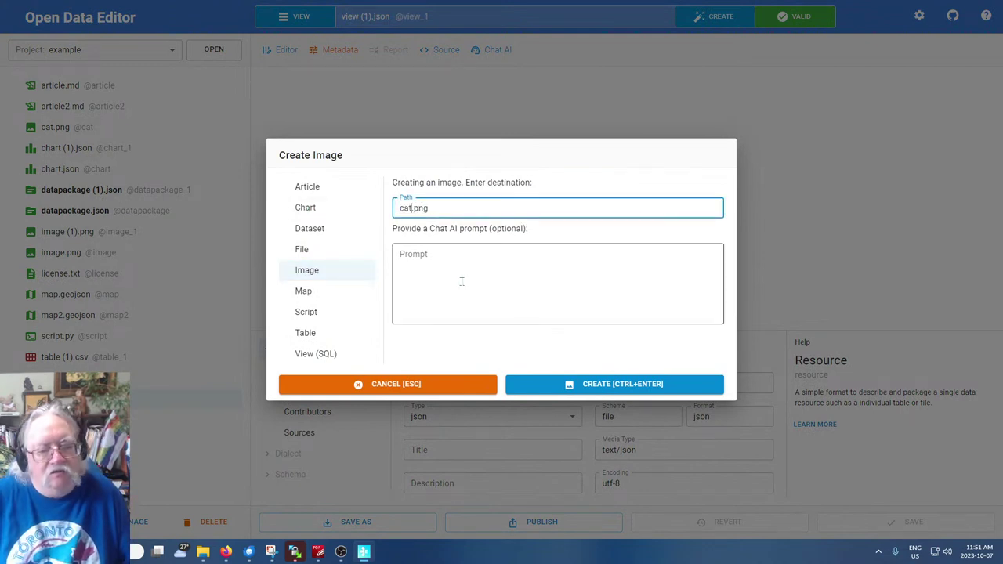
left_click(454, 273)
type("Cute cat in c")
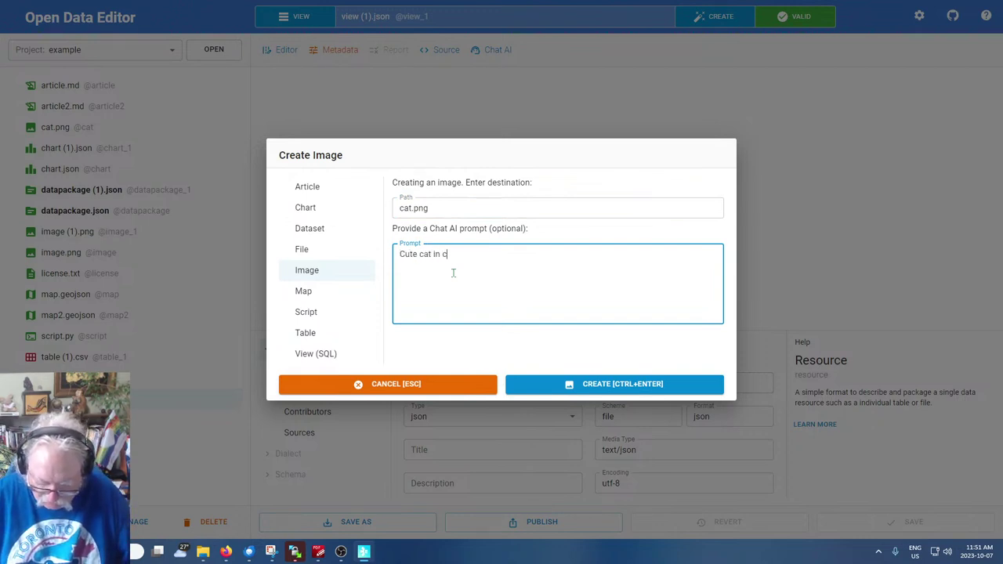
type("artoon style")
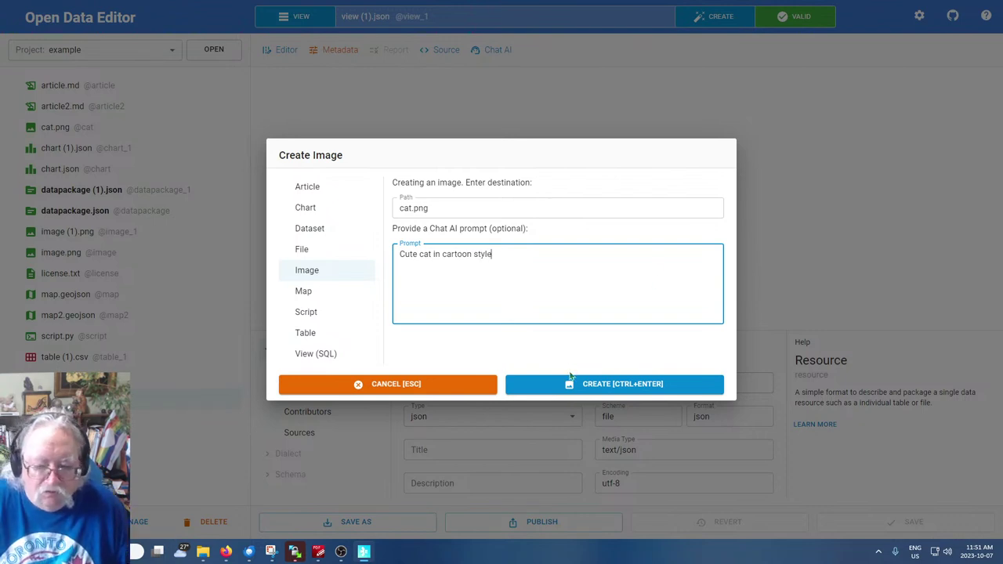
left_click(577, 383)
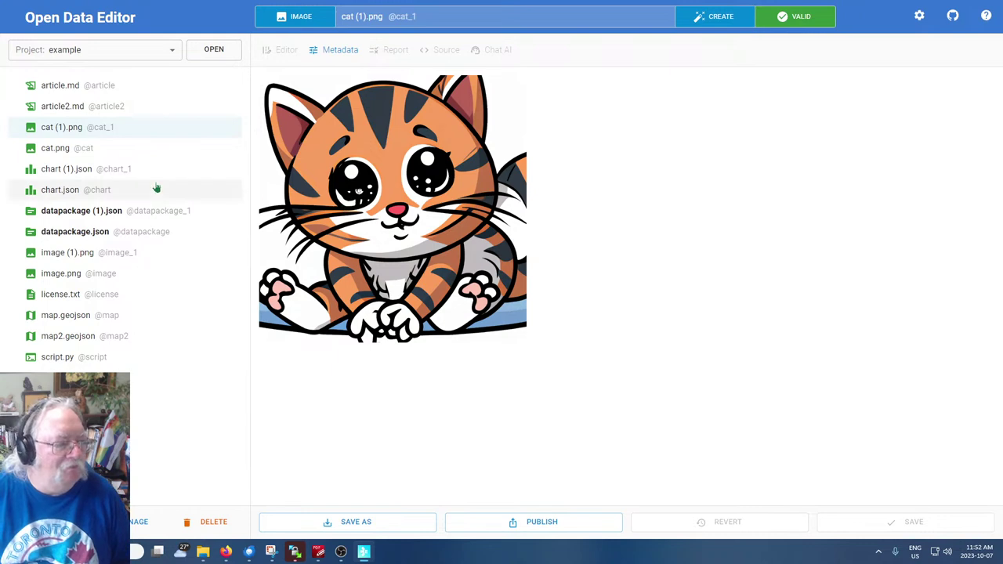
Create a dataset at datapackage.json with the Chat AI prompt 'All tables in the data folder'
left_click(705, 22)
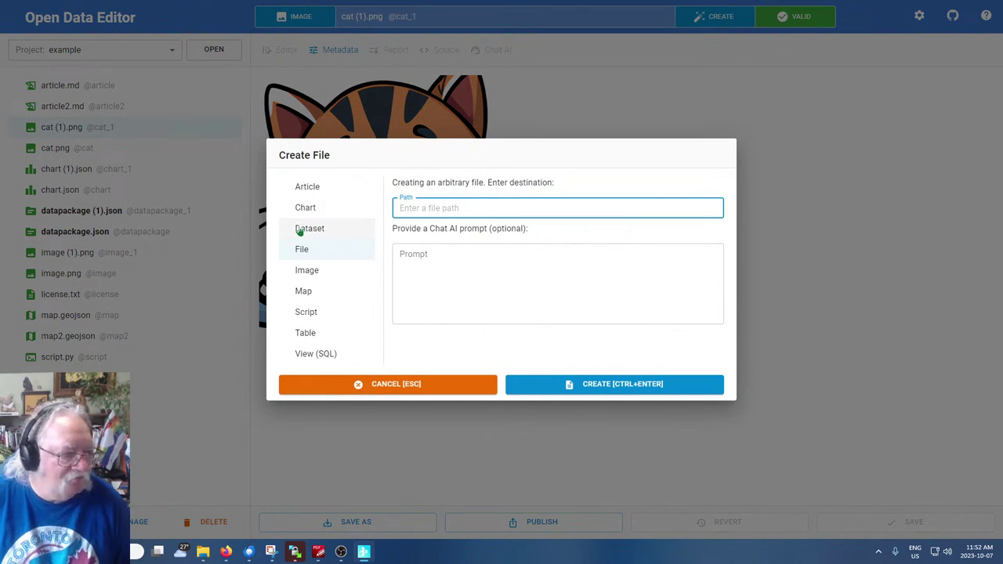
left_click(301, 229)
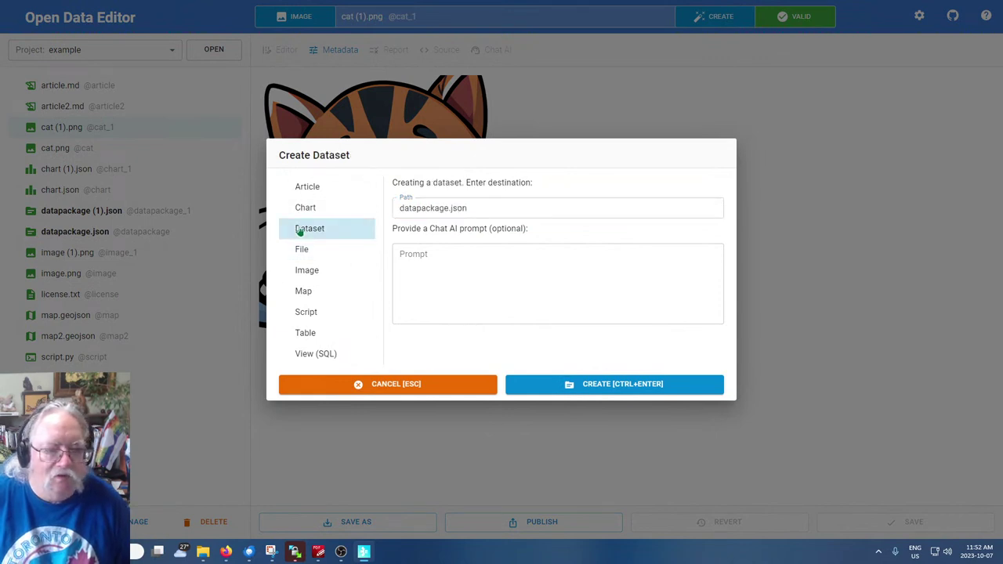
left_click(496, 266)
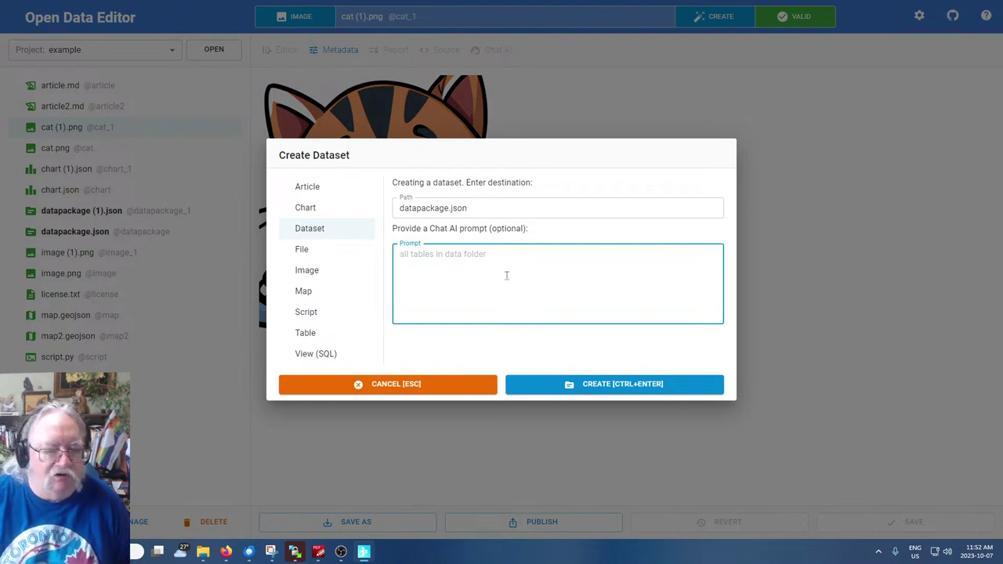
left_click_drag(430, 228, 486, 228)
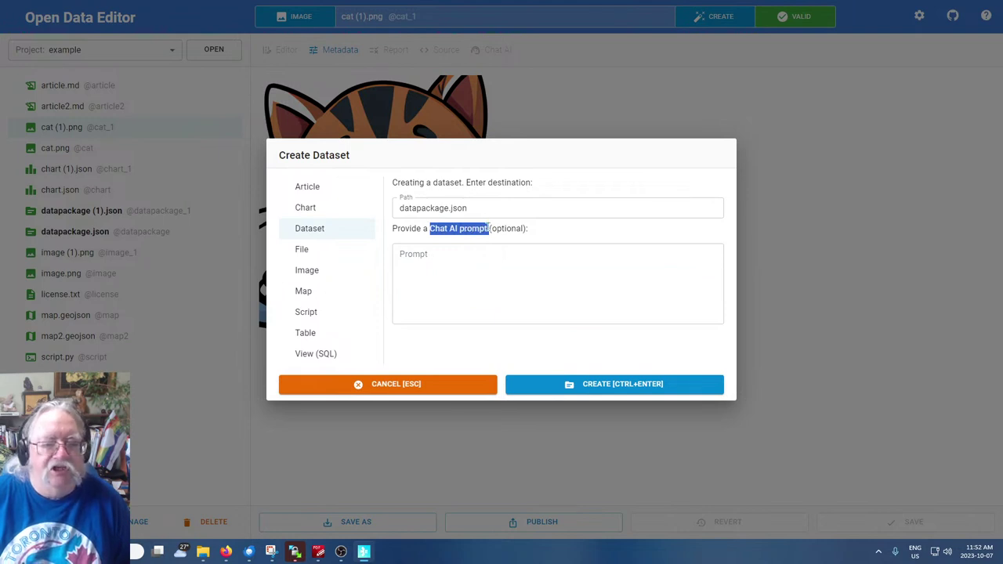
left_click(436, 276)
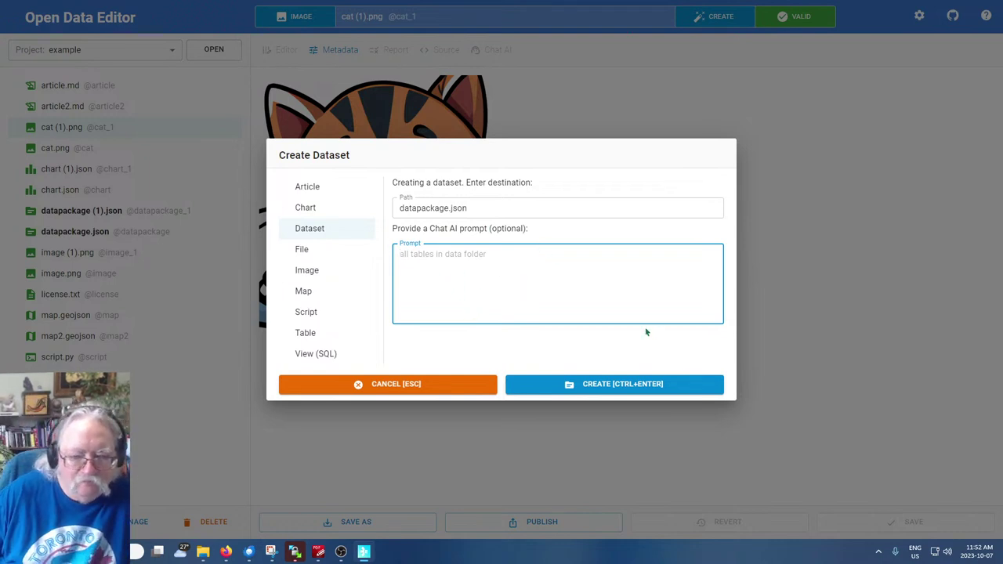
type("All table")
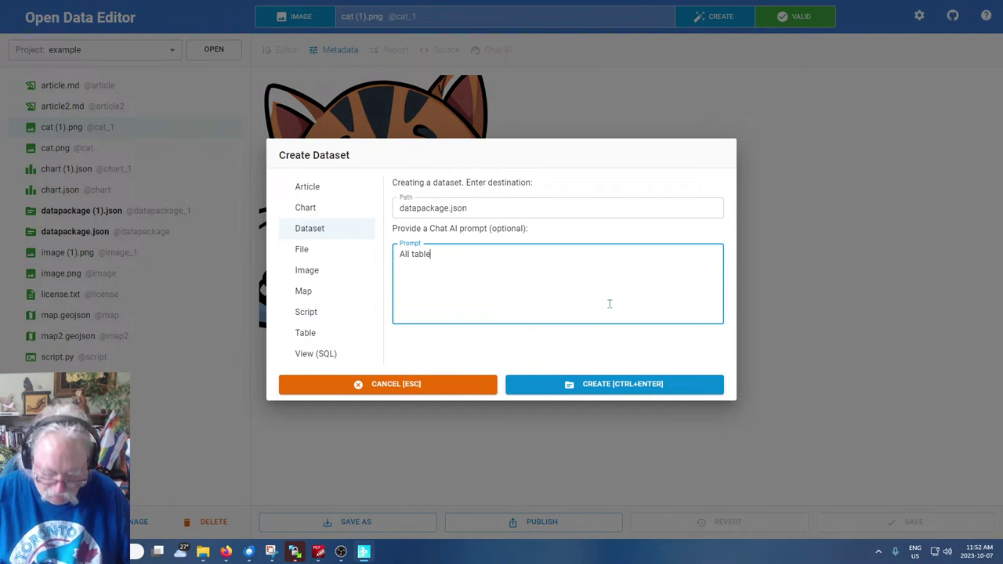
type("s in the data folder")
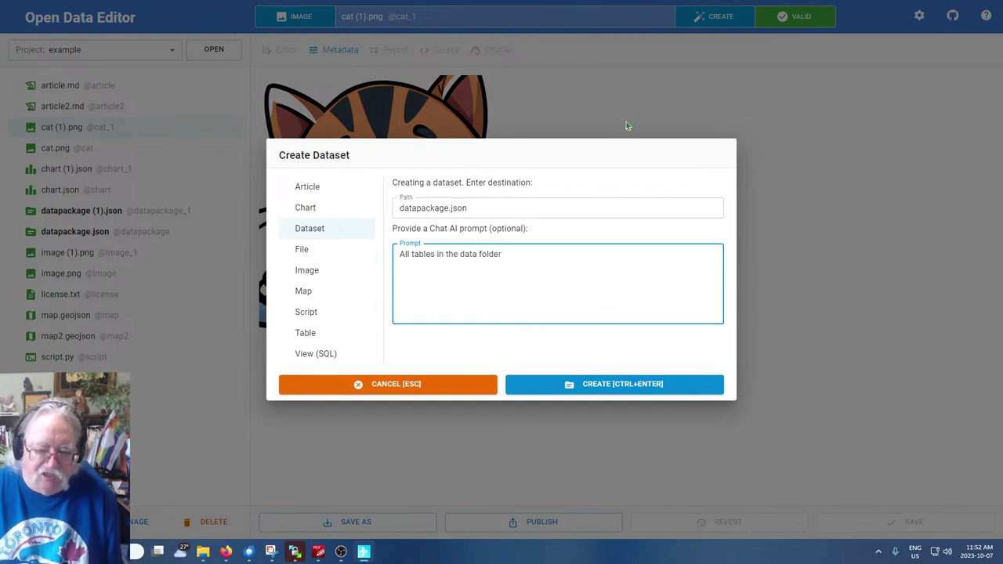
left_click(611, 384)
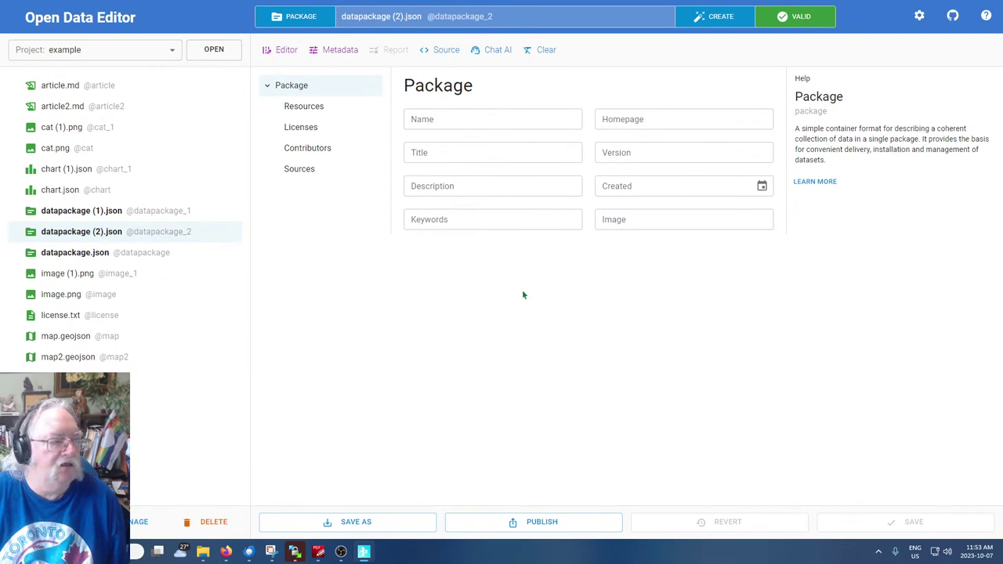
Browse the package's Resources, Licenses, Contributors and Sources sections, ending on the empty Licenses list
left_click(303, 109)
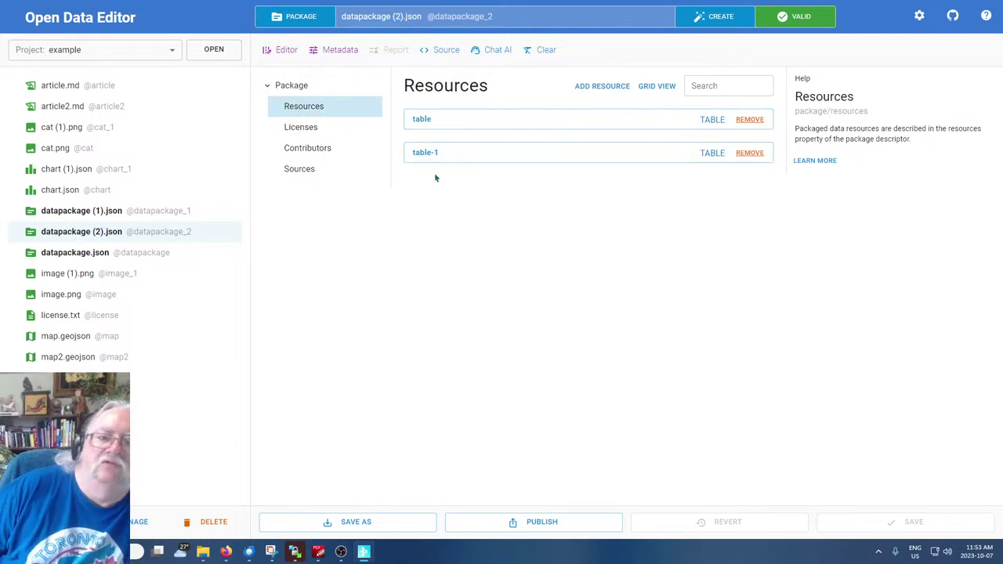
left_click(299, 130)
left_click(297, 152)
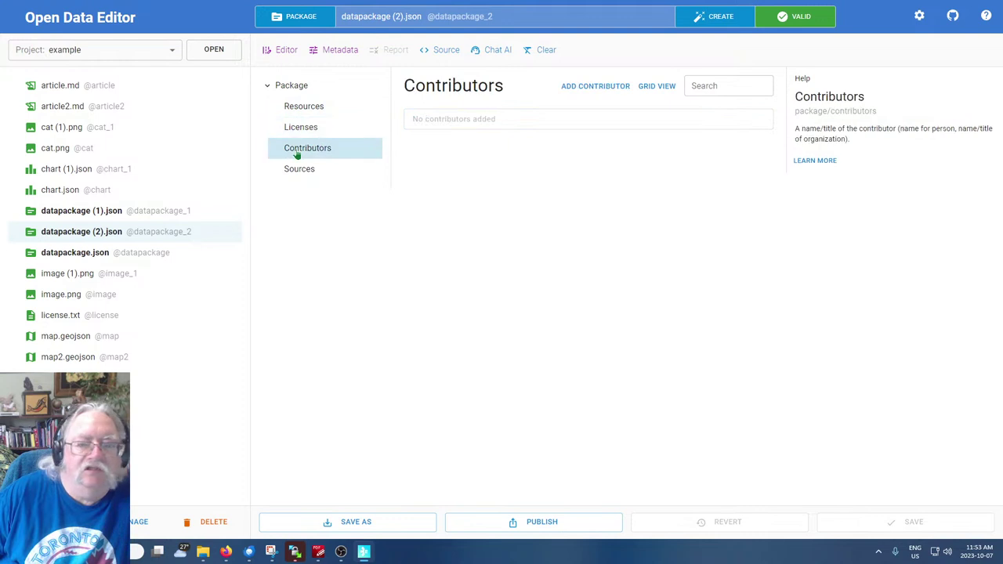
left_click(296, 169)
left_click(299, 150)
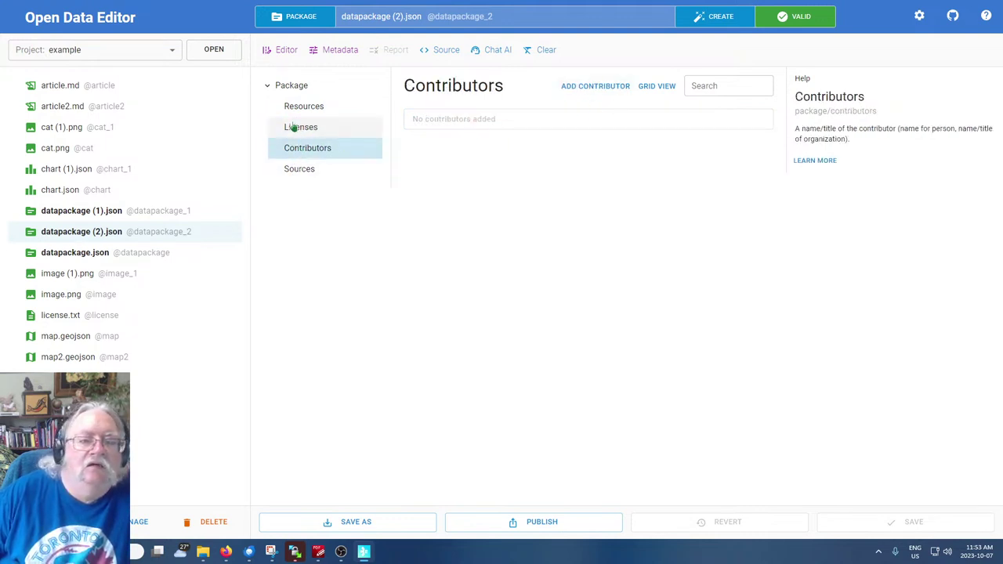
left_click(292, 126)
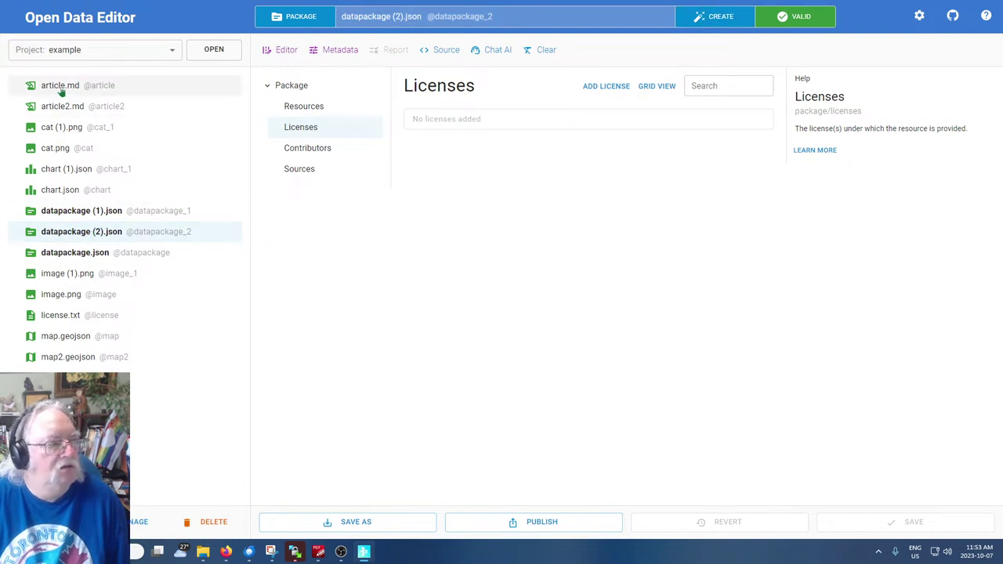
left_click(62, 89)
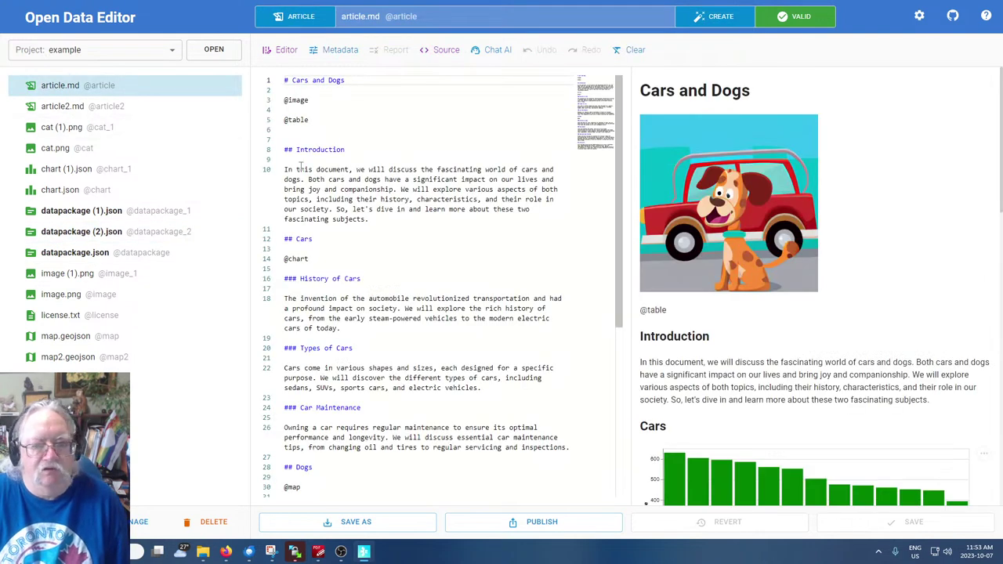
left_click(325, 121)
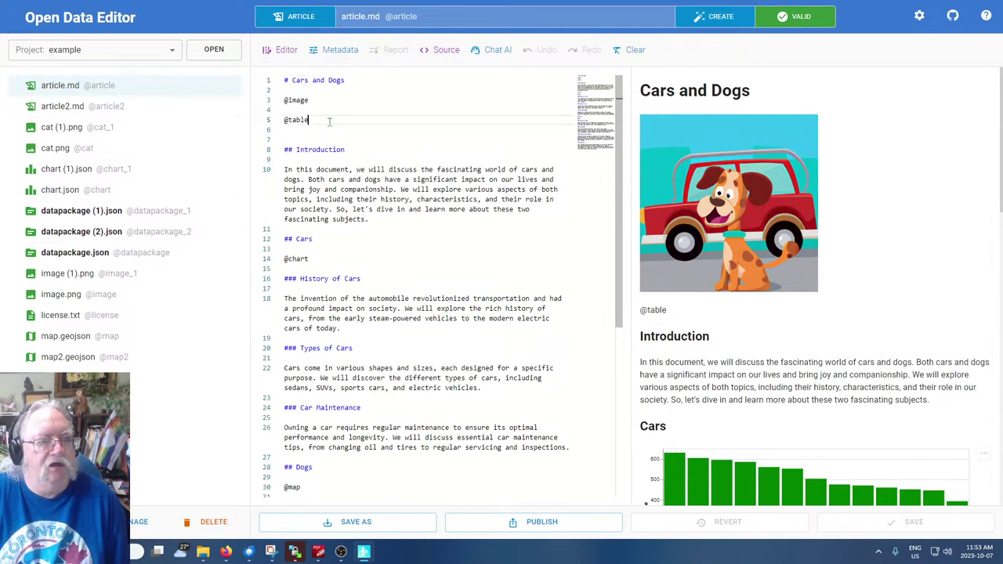
left_click_drag(325, 121, 282, 128)
key("BackSpace")
key("BackSpace")
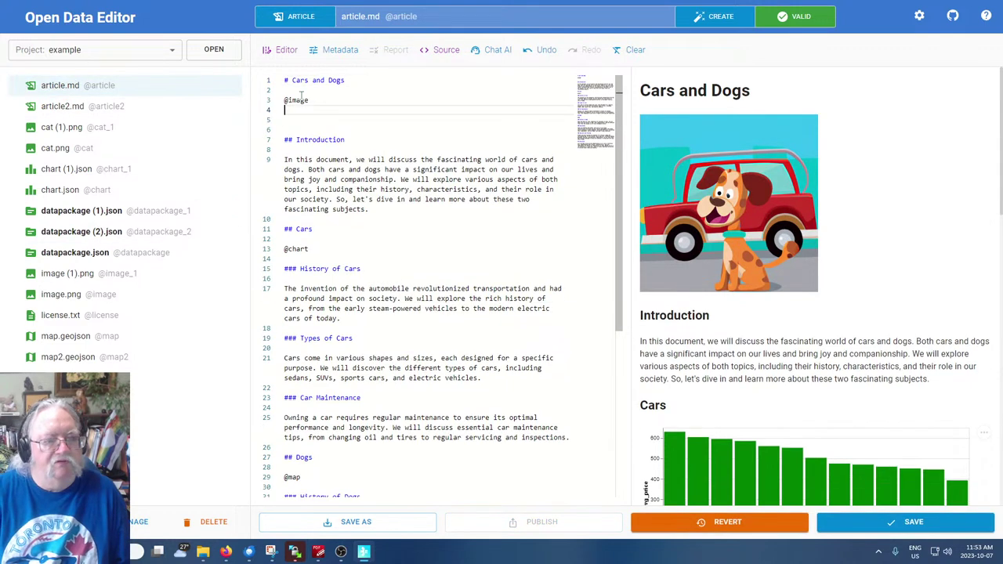
key("Delete")
key("Delete")
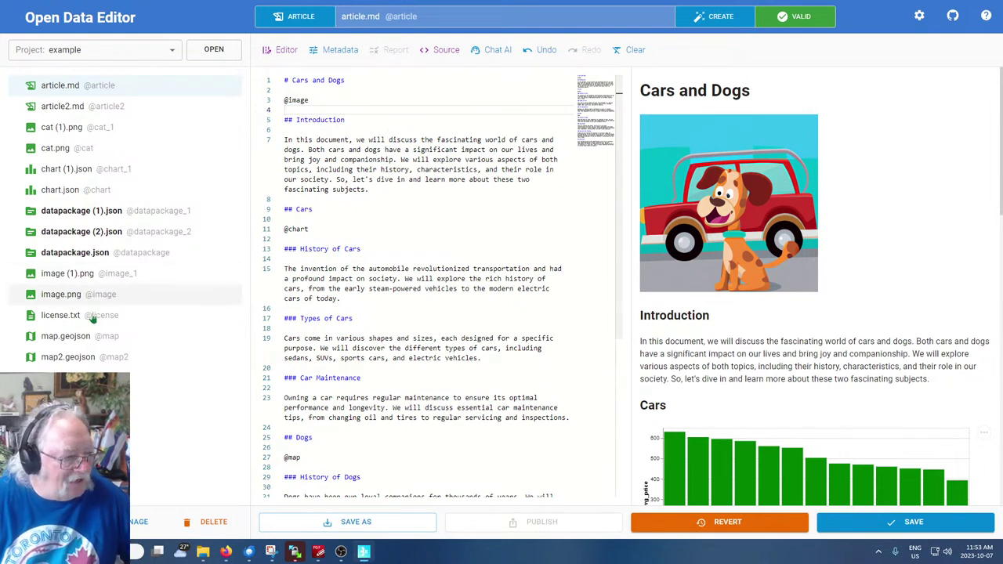
left_click(320, 229)
scroll(889, 337, "down", 3)
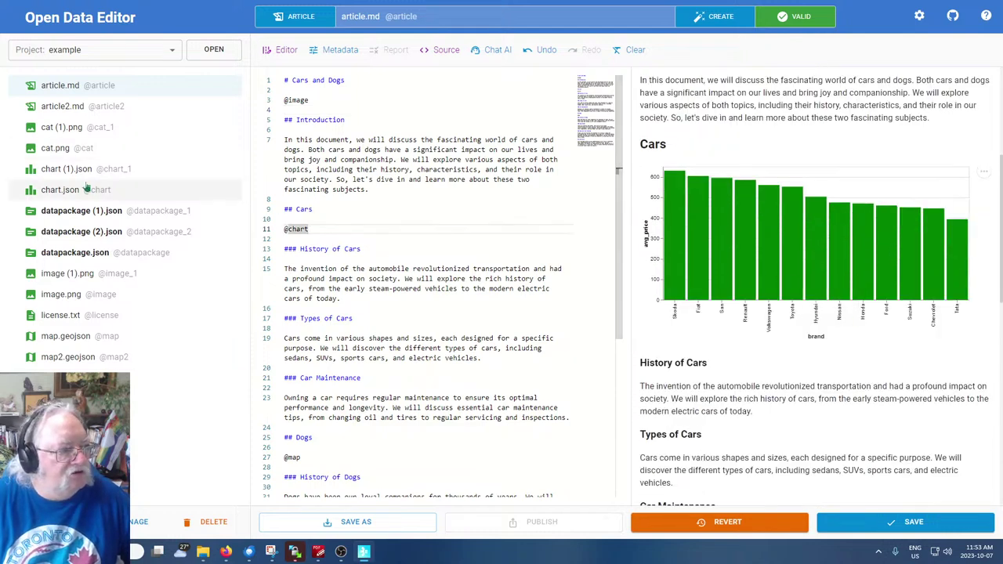
Save the edited article.md after the unsaved-changes warning appears
left_click(49, 194)
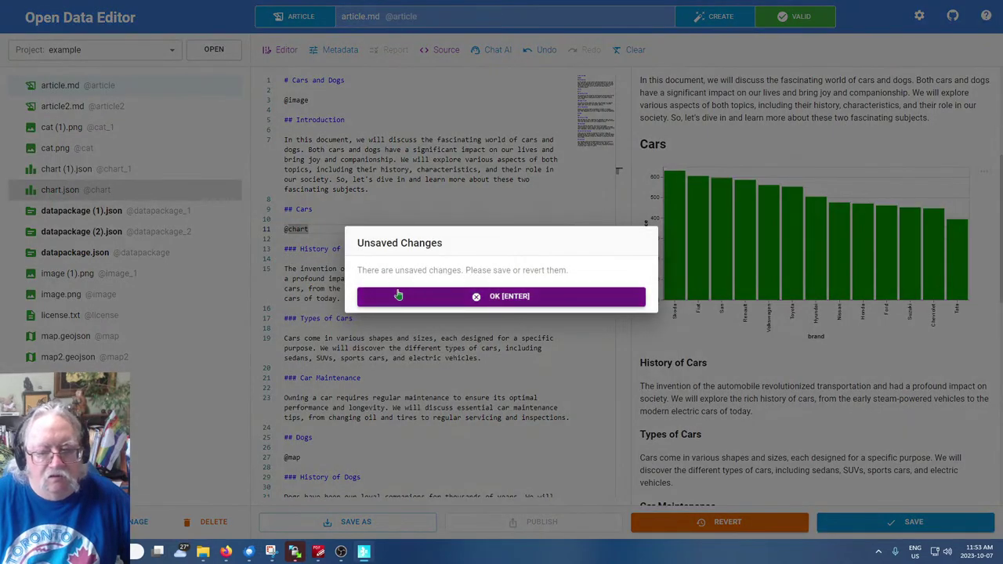
left_click(414, 295)
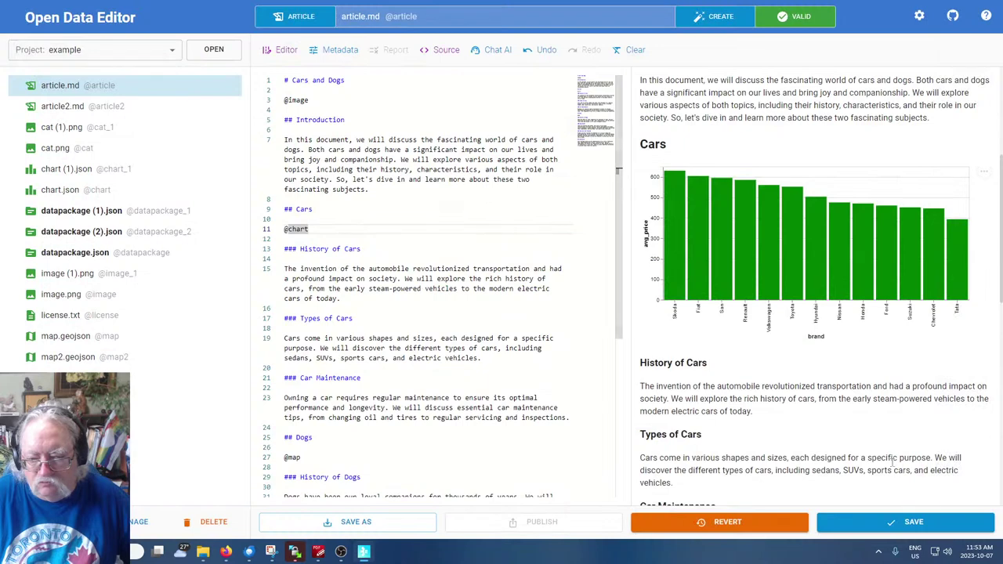
left_click(912, 521)
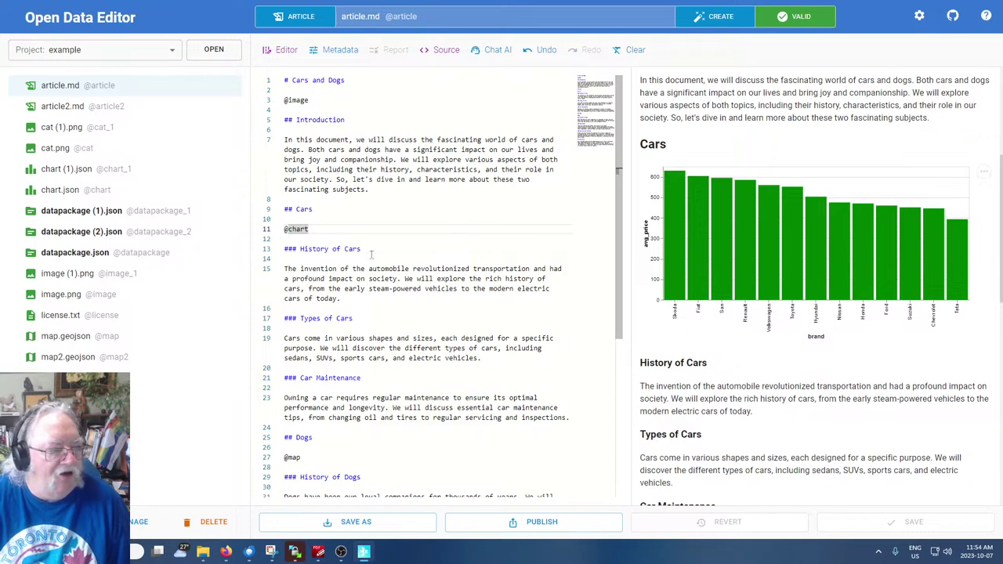
Add blank lines above the '## Cars' heading and save article.md again
left_click(421, 206)
left_click(419, 202)
key("Return")
key("Return")
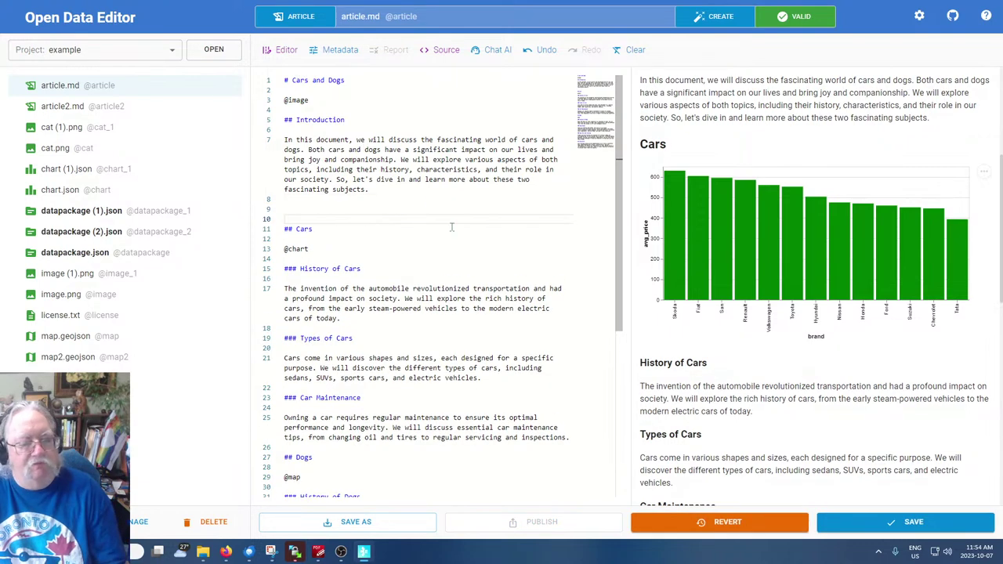
left_click(49, 189)
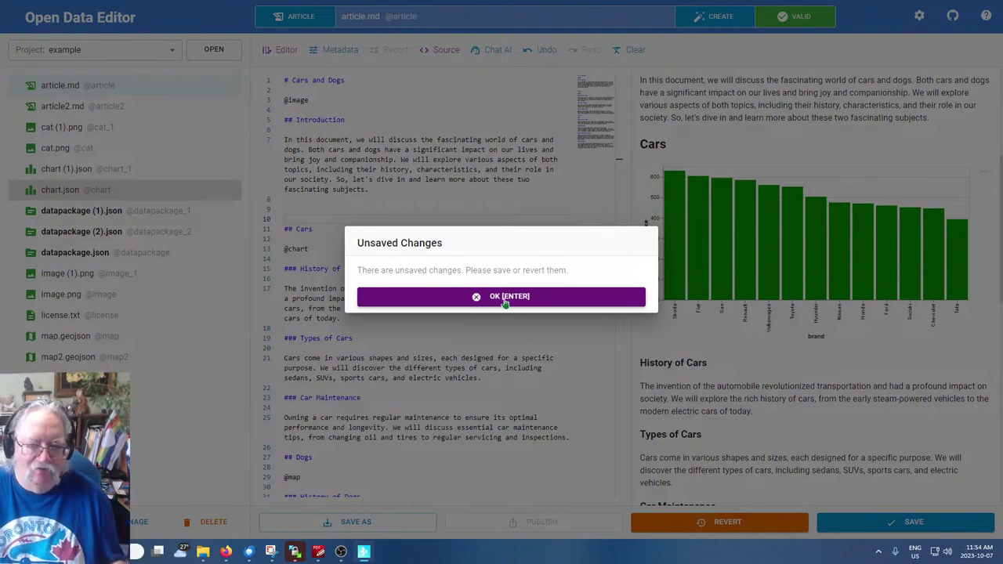
left_click(505, 298)
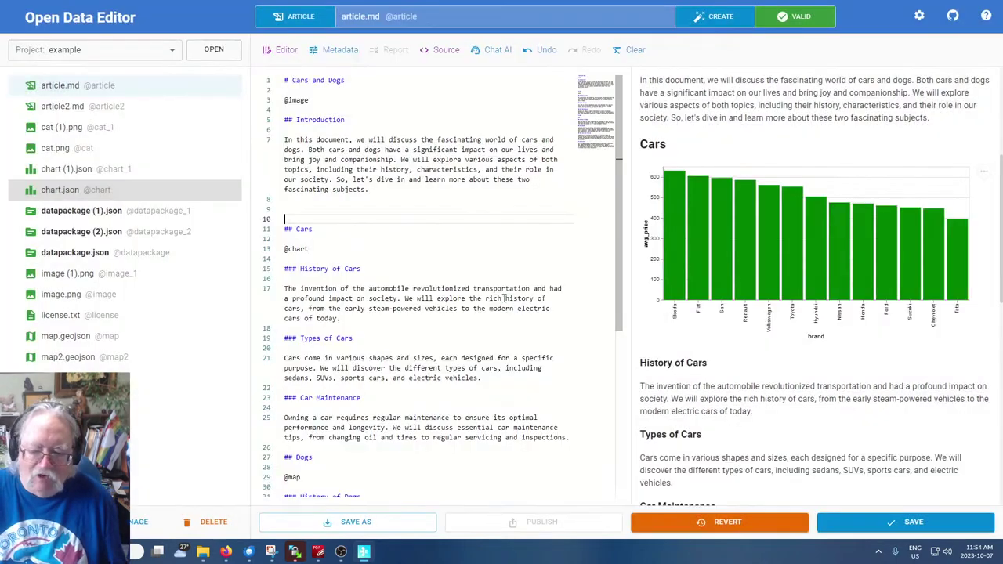
left_click(905, 522)
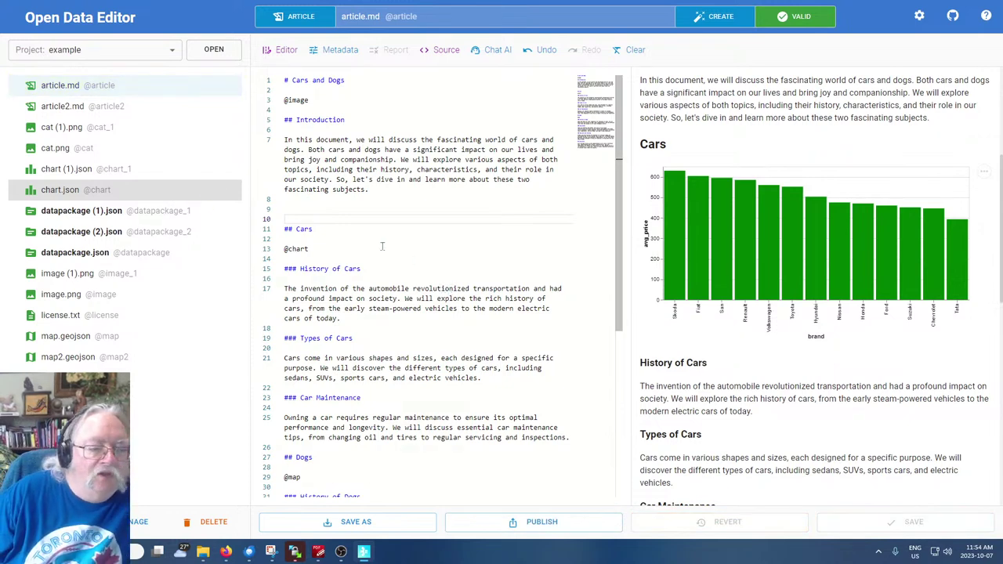
Review chart.json's data file options, keeping view.json, then open the empty table (1).csv
left_click(62, 196)
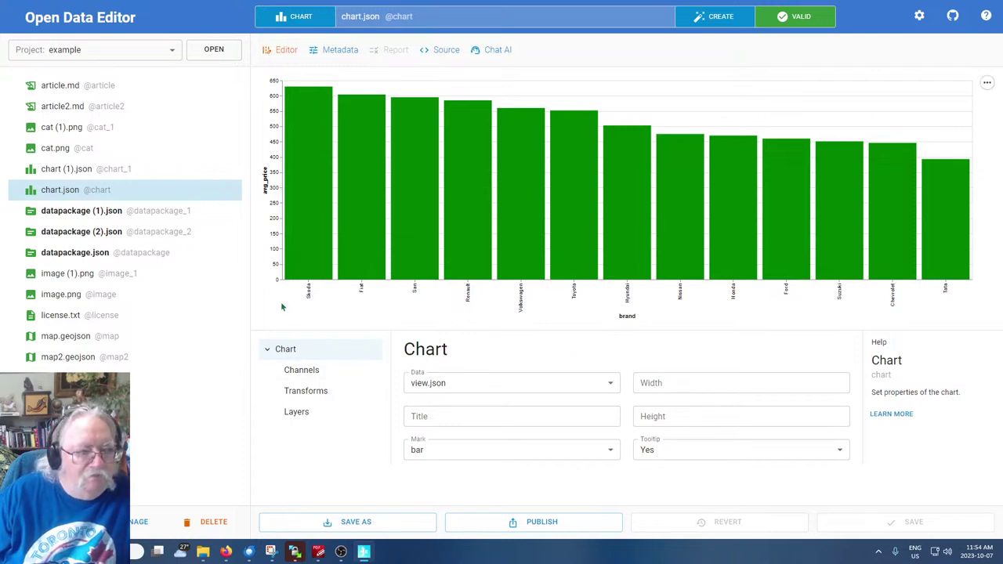
left_click(504, 389)
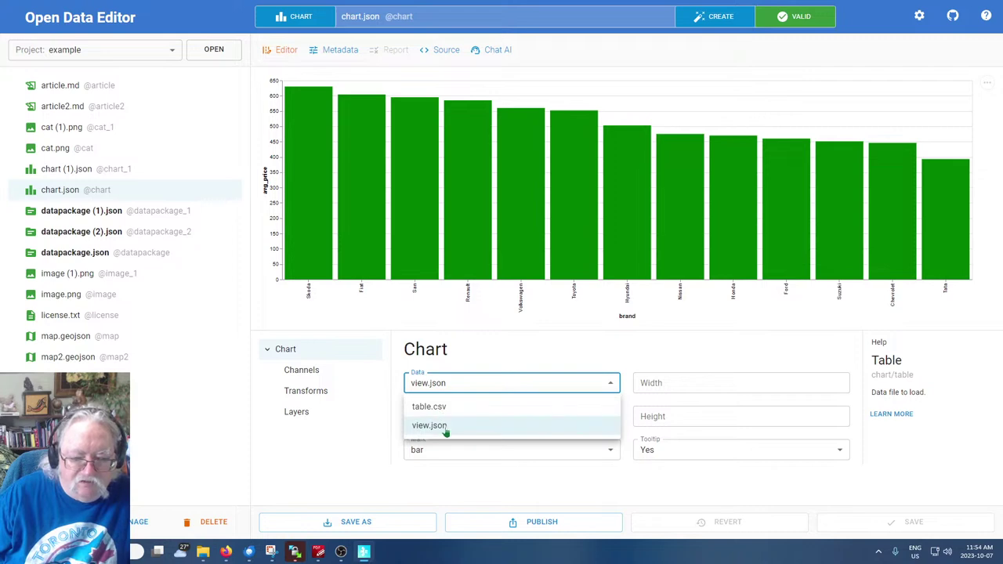
left_click(492, 370)
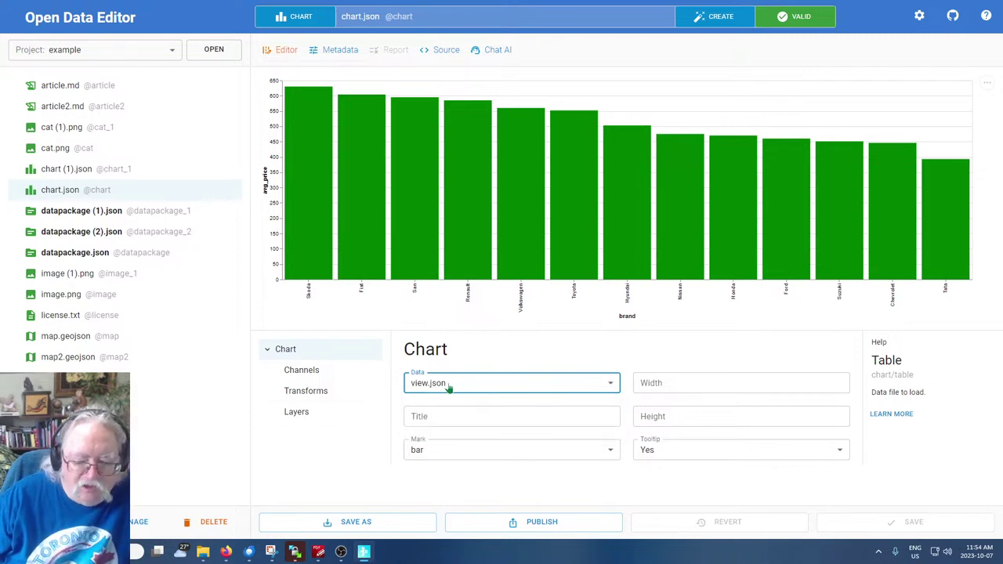
left_click(477, 385)
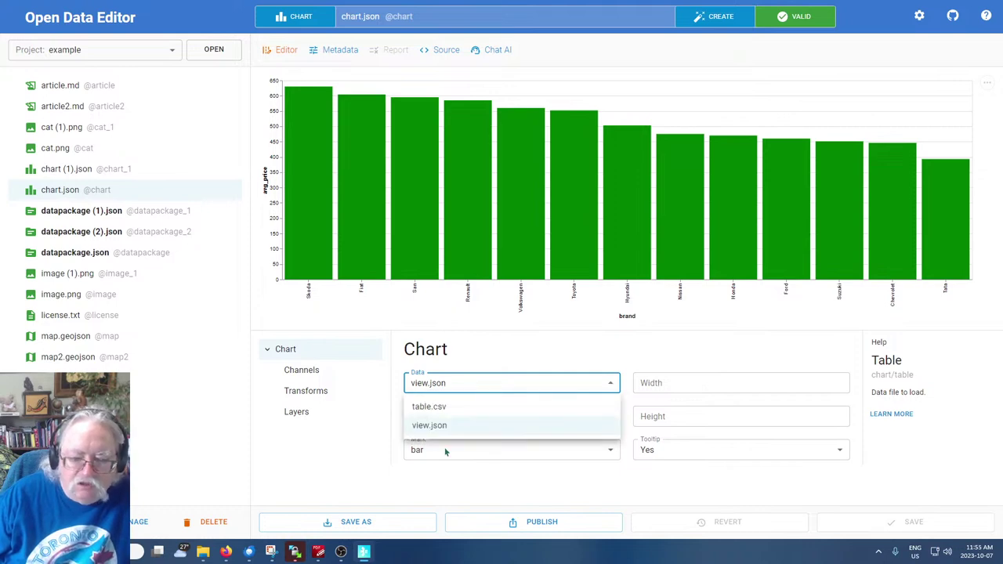
left_click(539, 360)
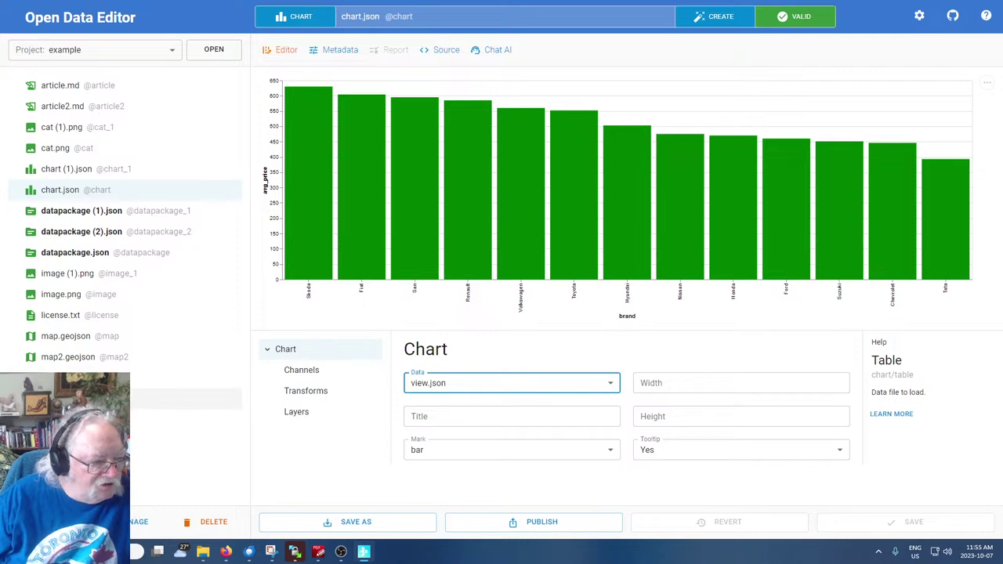
left_click(94, 399)
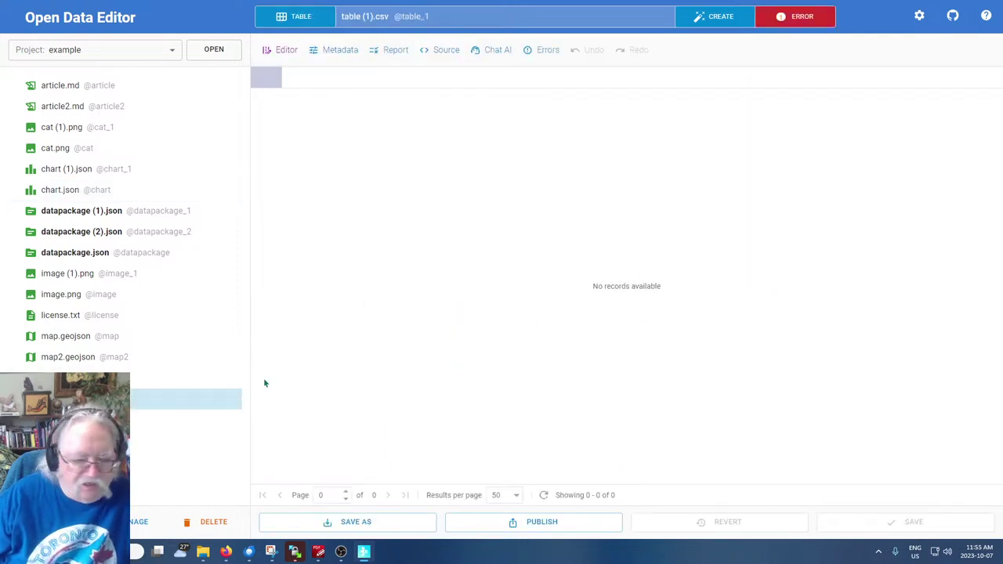
Delete the empty table (1).csv and open table.csv with its 42 car records
left_click(220, 522)
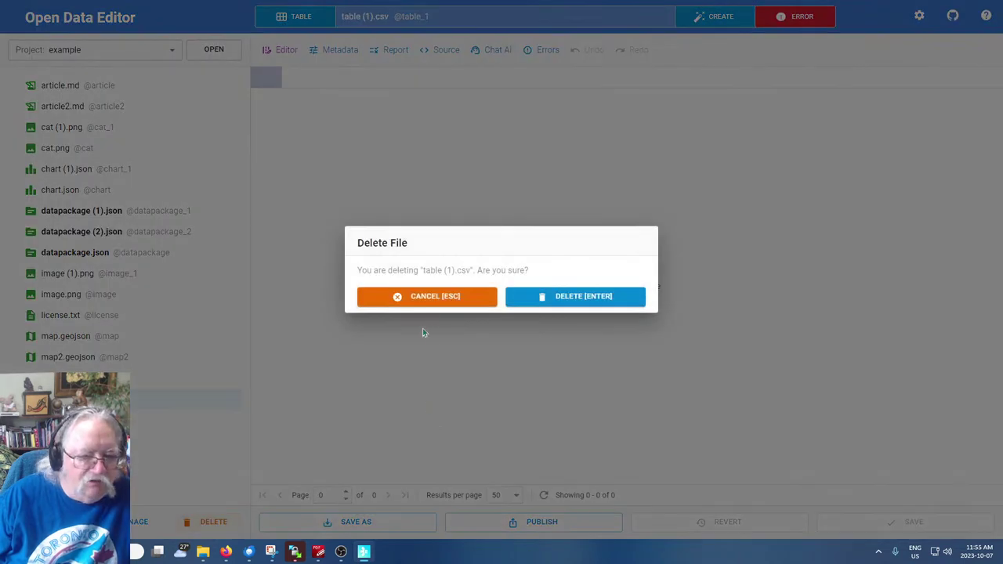
left_click(584, 298)
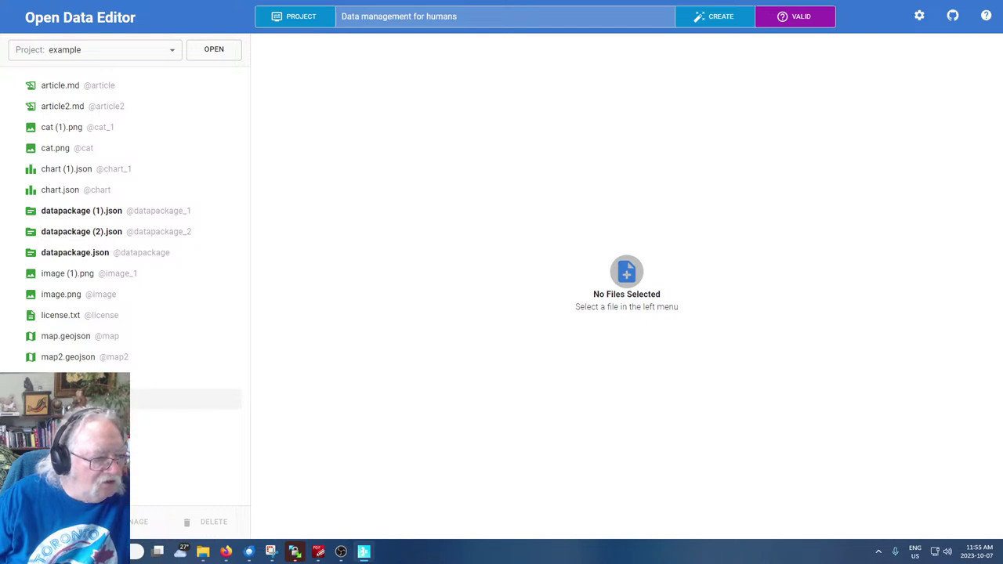
left_click(186, 399)
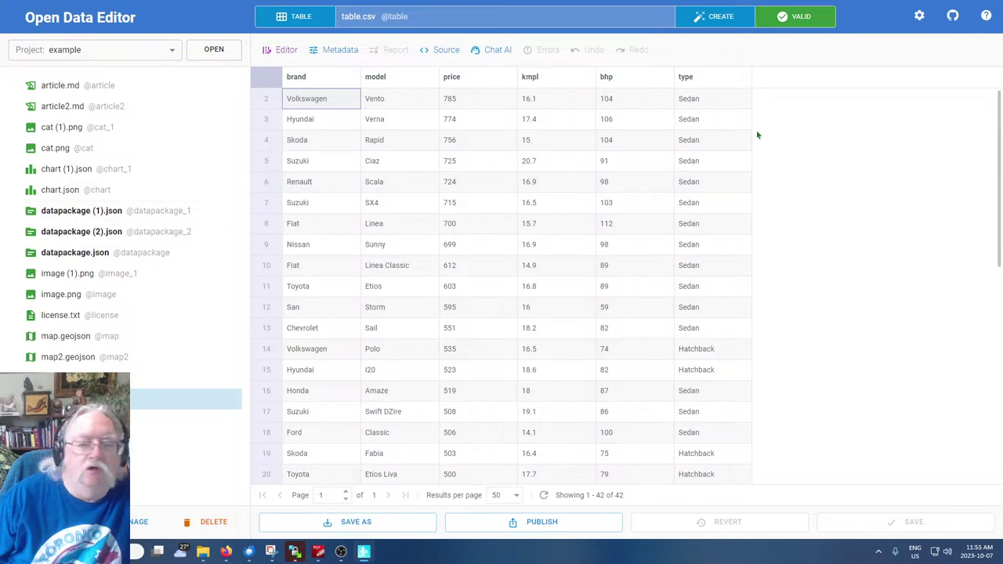
Generate a Chat AI table from the prompt 'Continents with population', saved as continents.csv
left_click(718, 15)
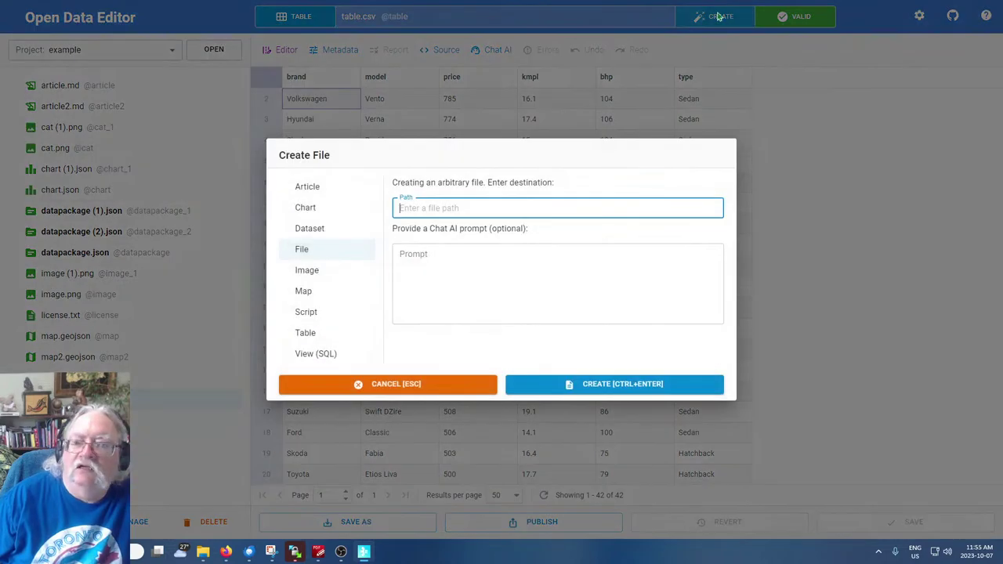
left_click(306, 333)
left_click(456, 271)
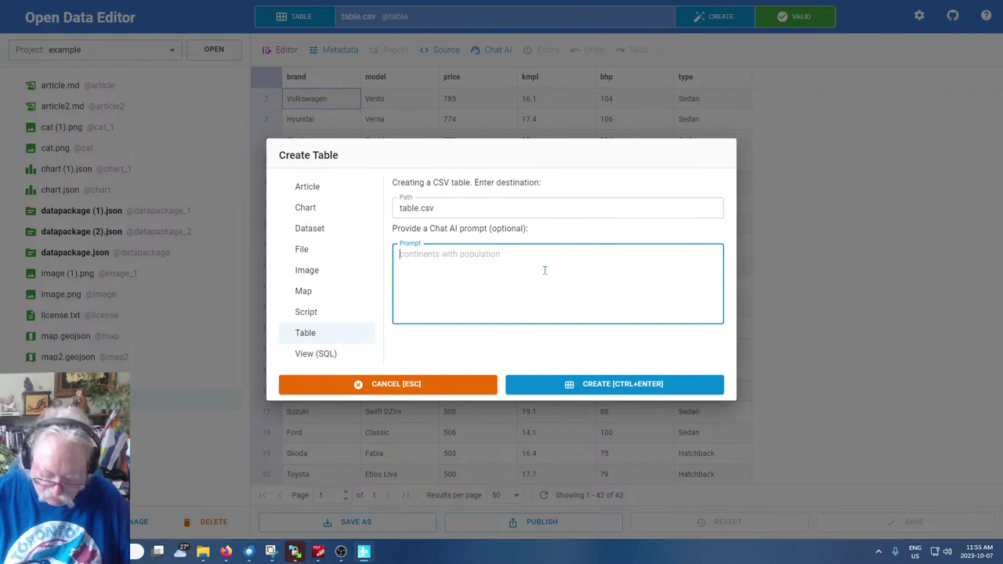
type("Conti")
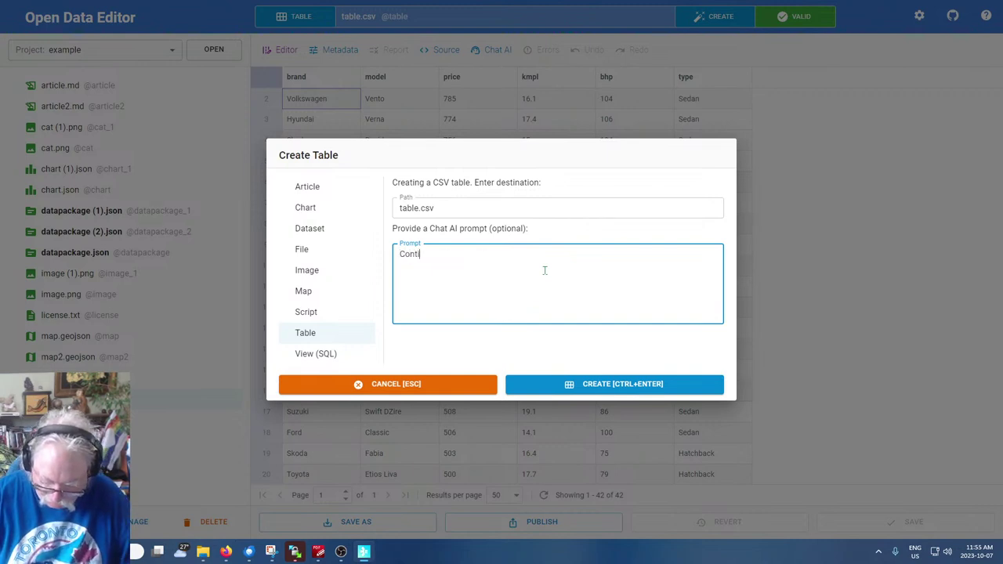
type("nents with ")
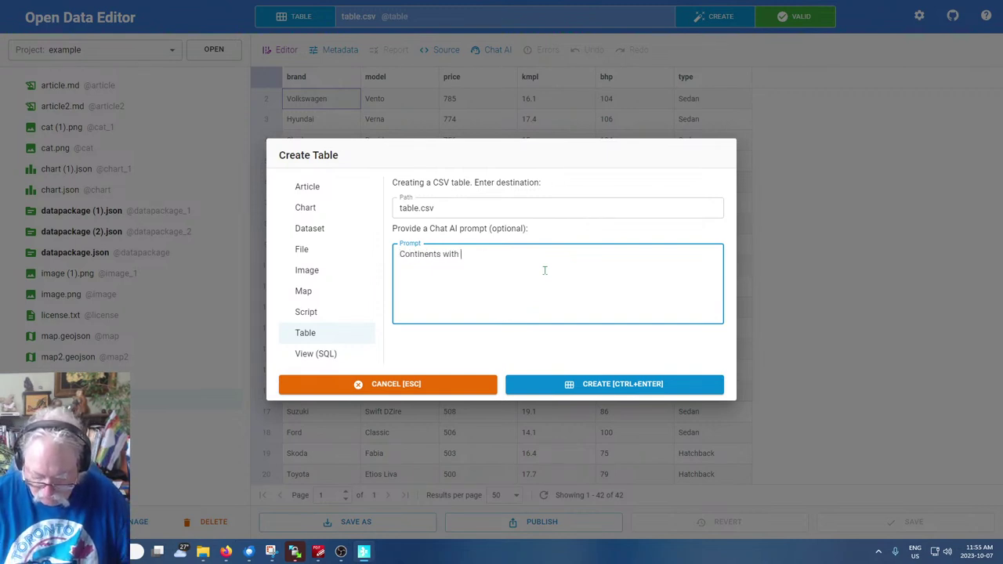
type("population")
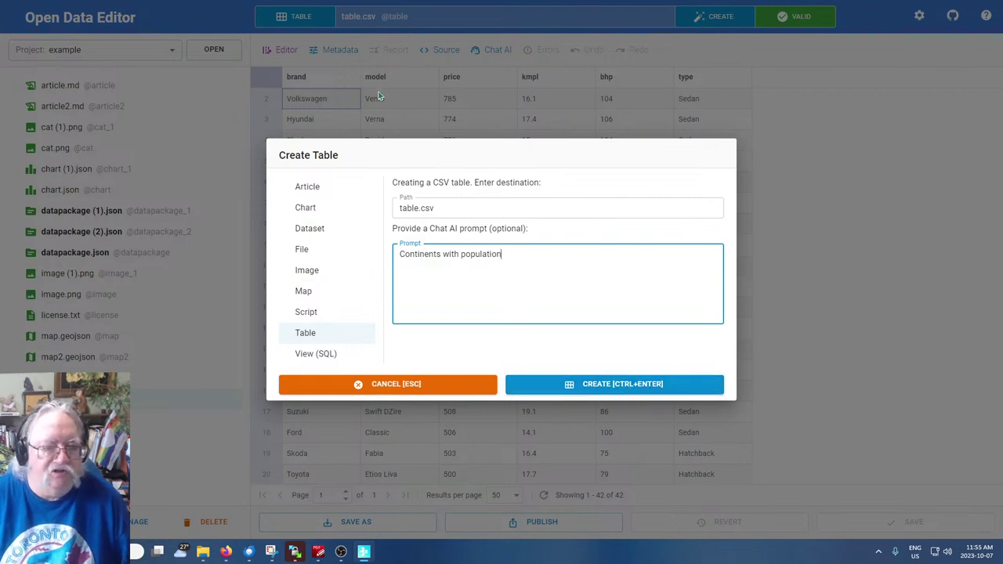
double_click(412, 207)
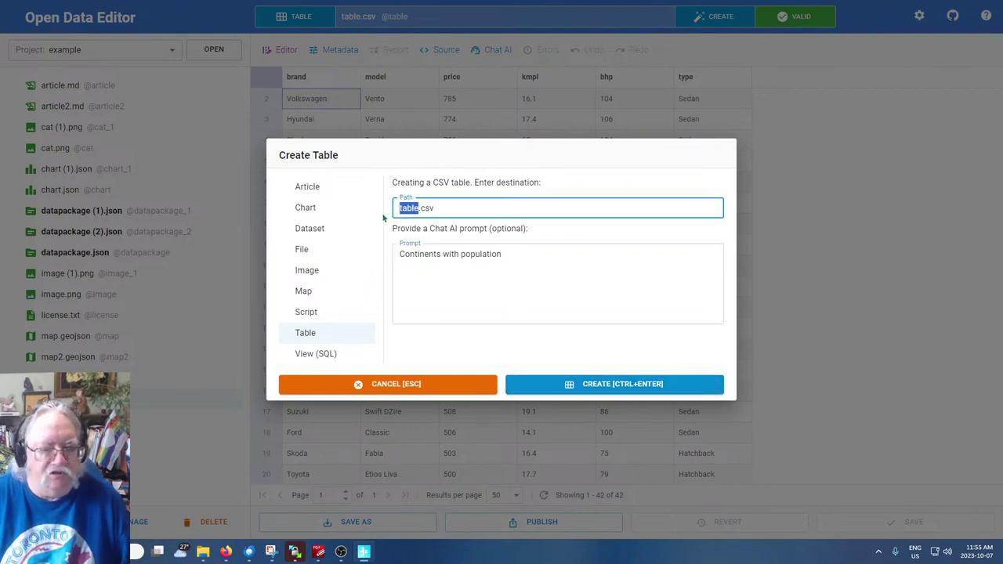
type("contine")
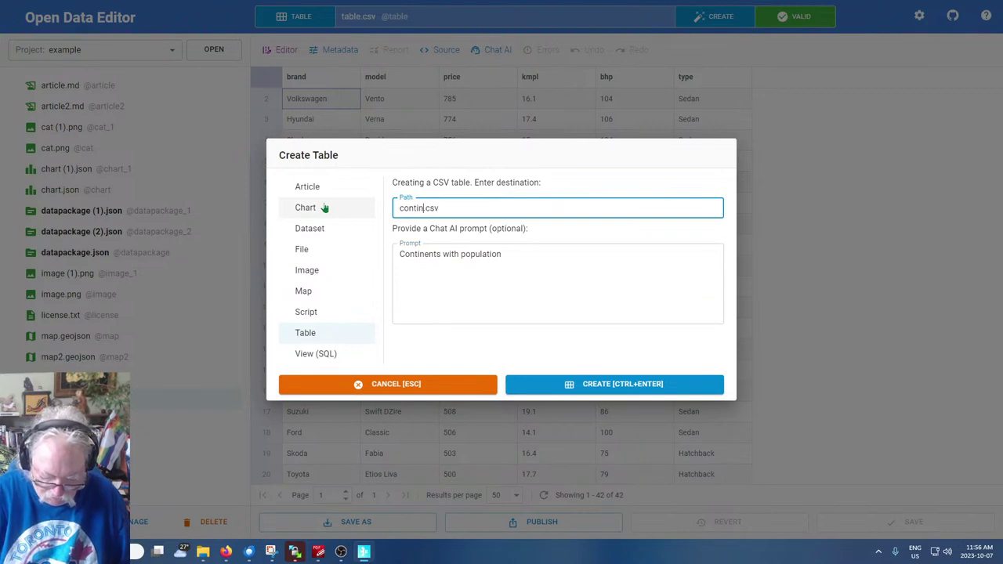
type("ntpop")
key("BackSpace")
key("BackSpace")
key("BackSpace")
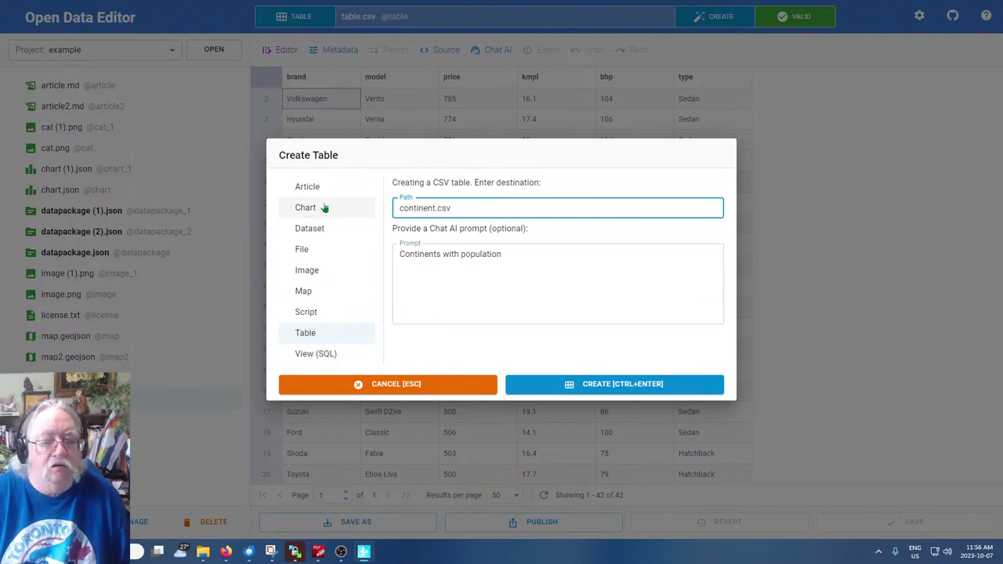
type("s")
left_click(639, 390)
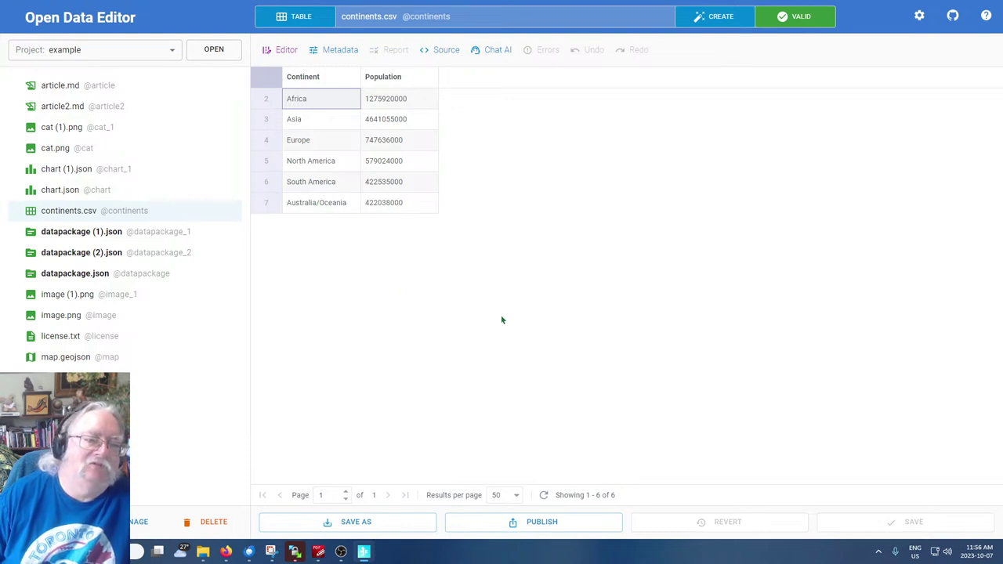
Inspect the Australia/Oceania row and its 422038000 population in continents.csv
left_click(295, 206)
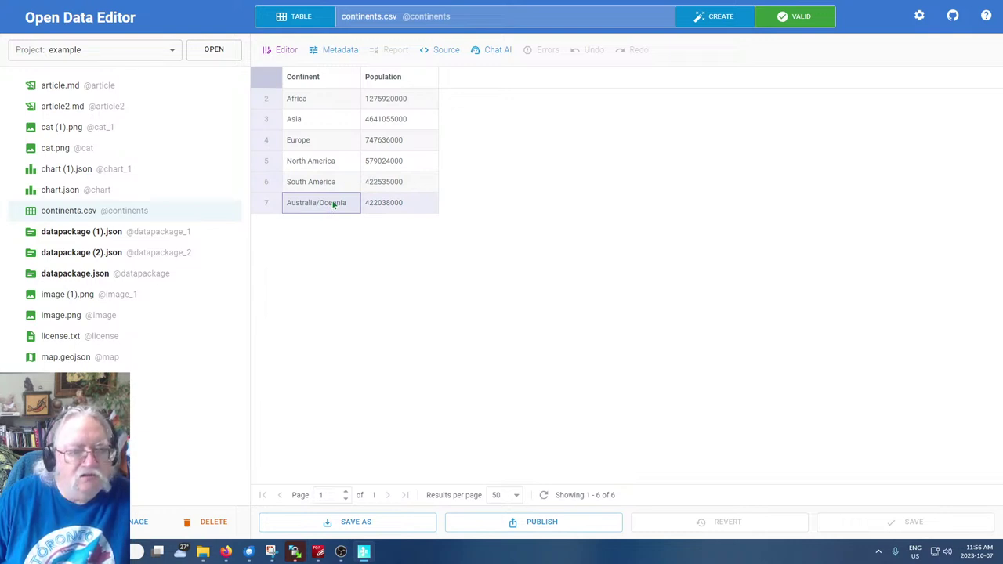
left_click(401, 204)
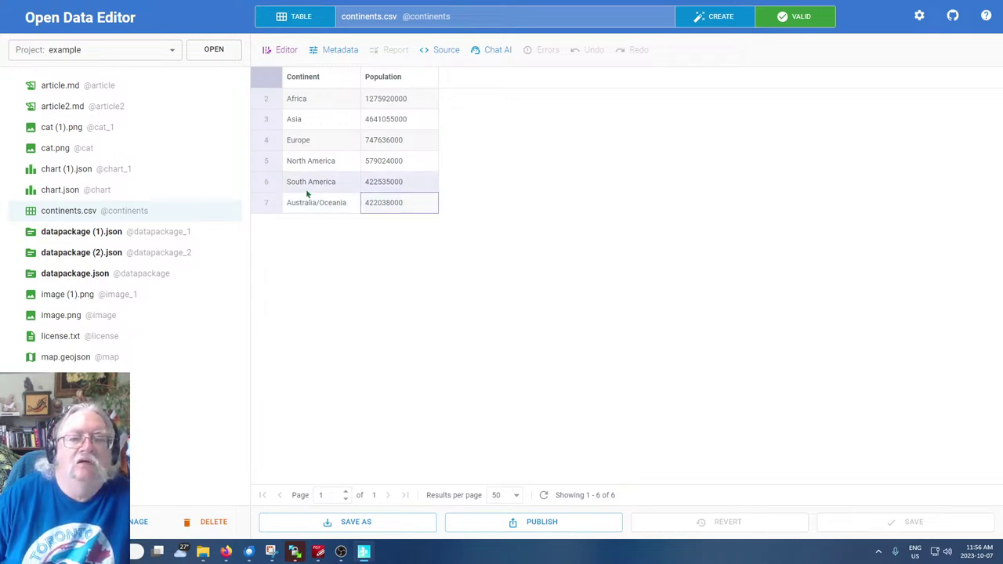
left_click(267, 207)
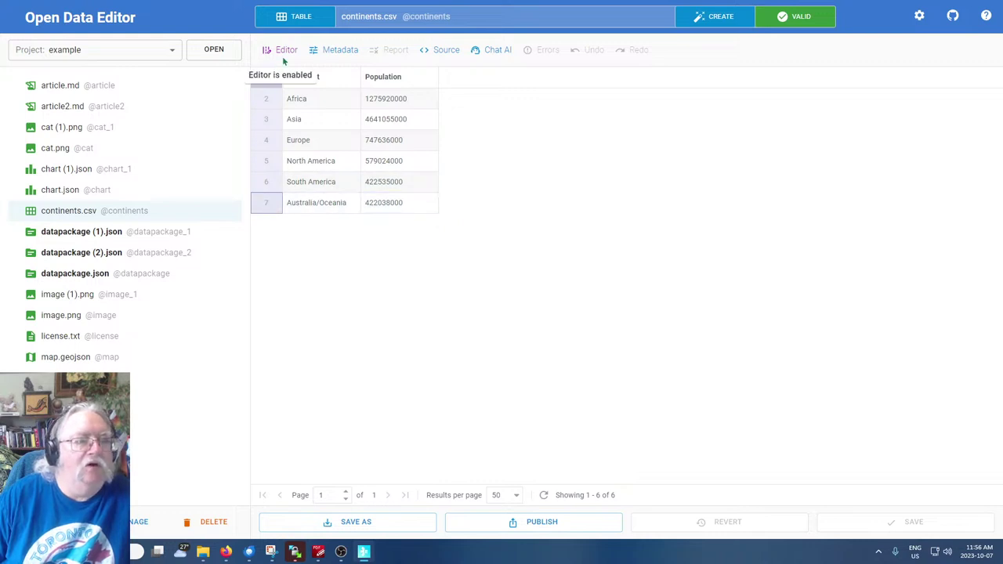
left_click(304, 203)
left_click(268, 202)
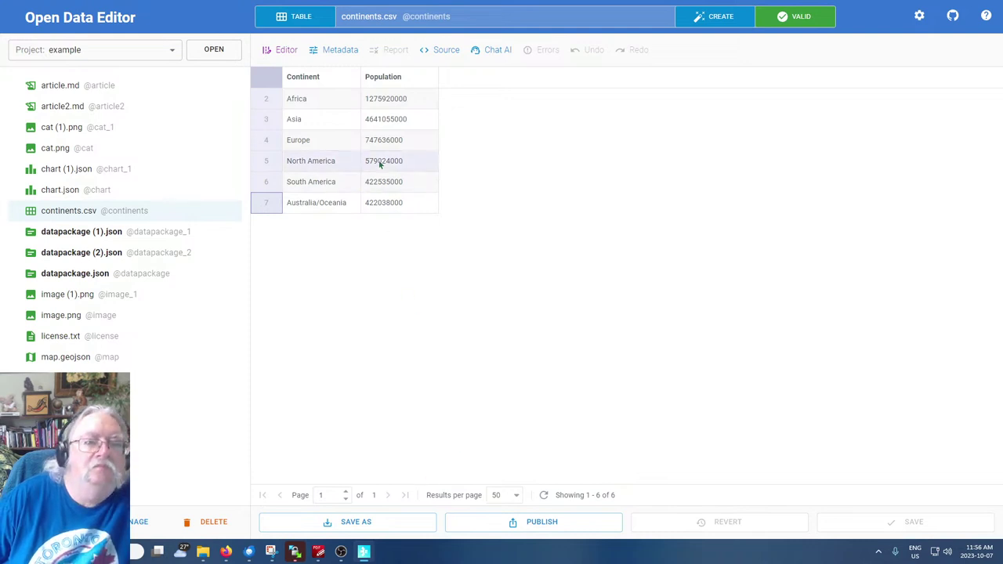
left_click(441, 53)
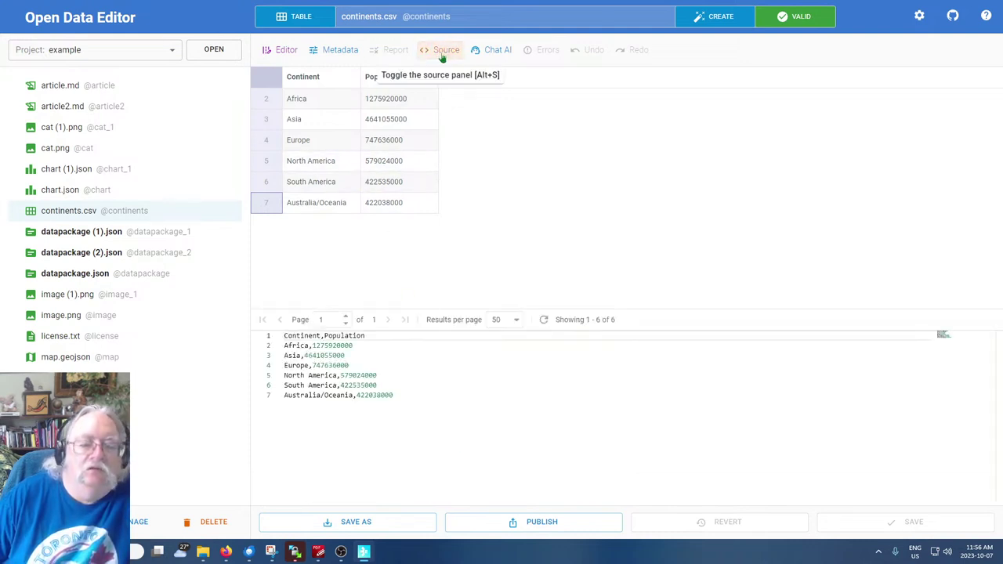
left_click(416, 394)
key("Return")
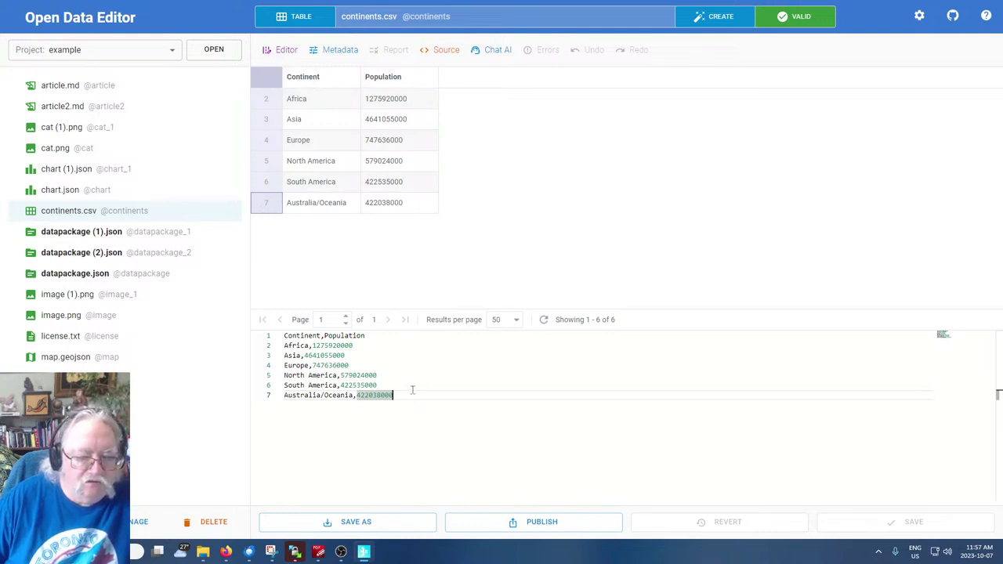
left_click(403, 365)
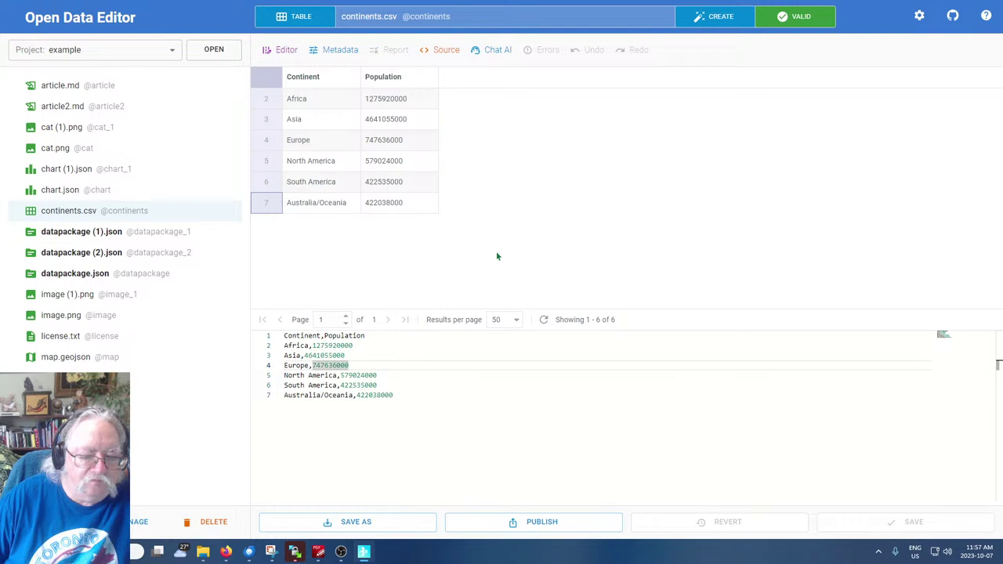
left_click(398, 400)
key("ctrl+a")
left_click(604, 207)
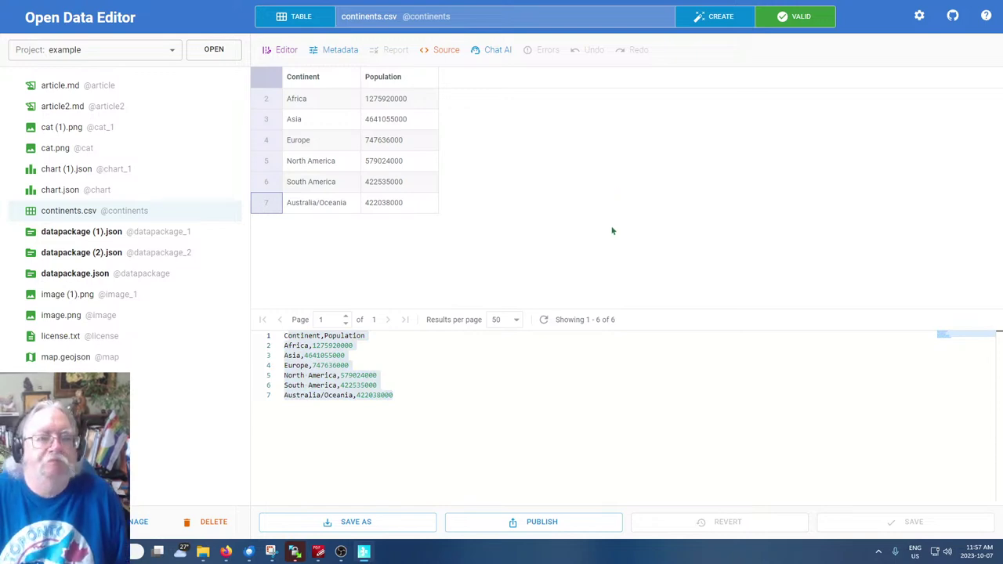
Ask Chat AI to 'Include Antarctica' in the continents table
left_click(496, 50)
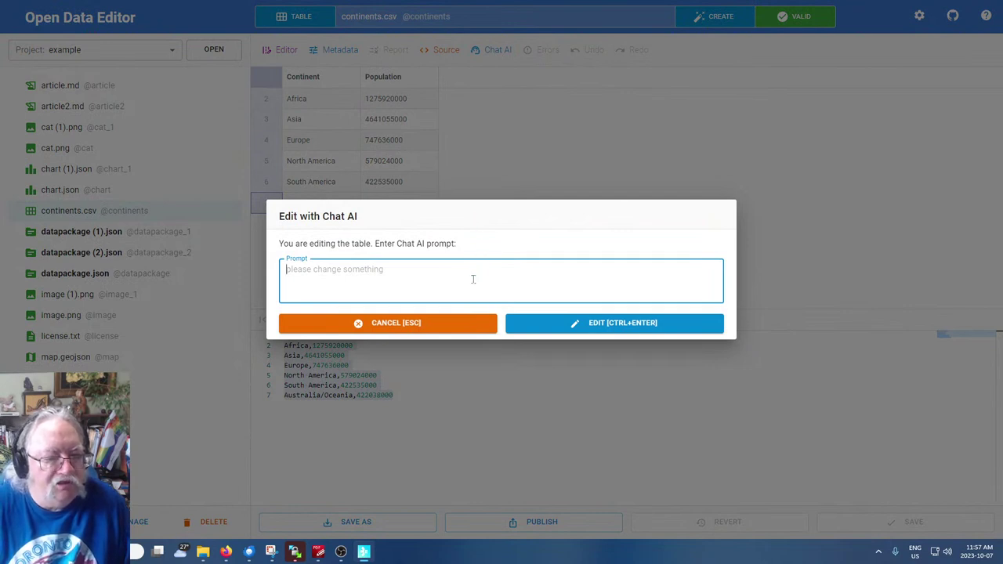
type("Include Antar")
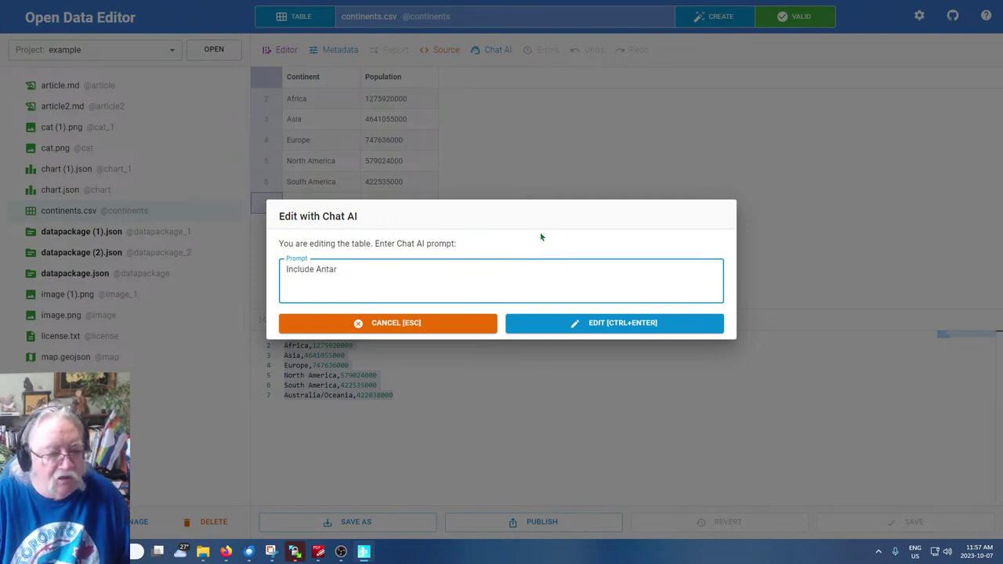
type("ctica")
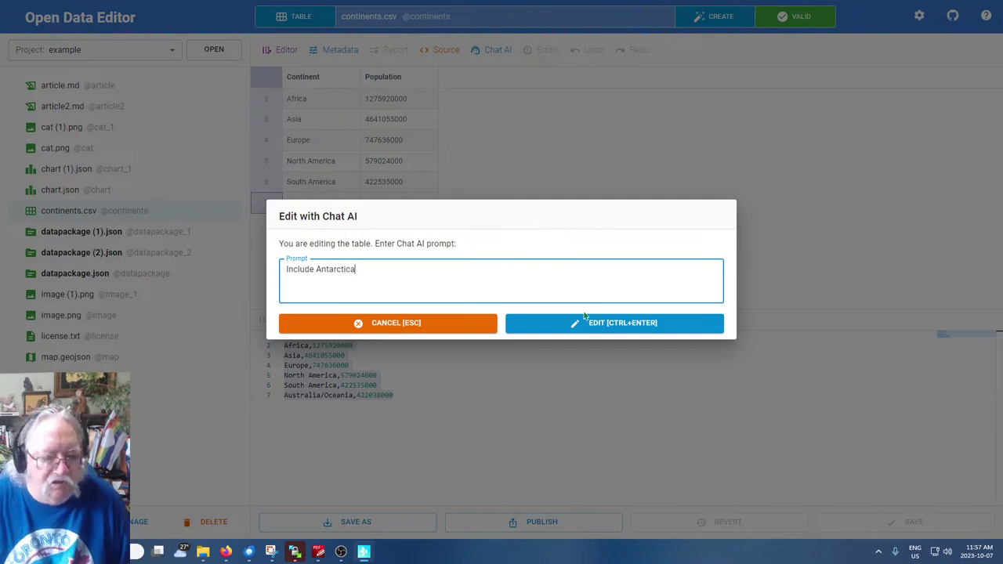
left_click(610, 321)
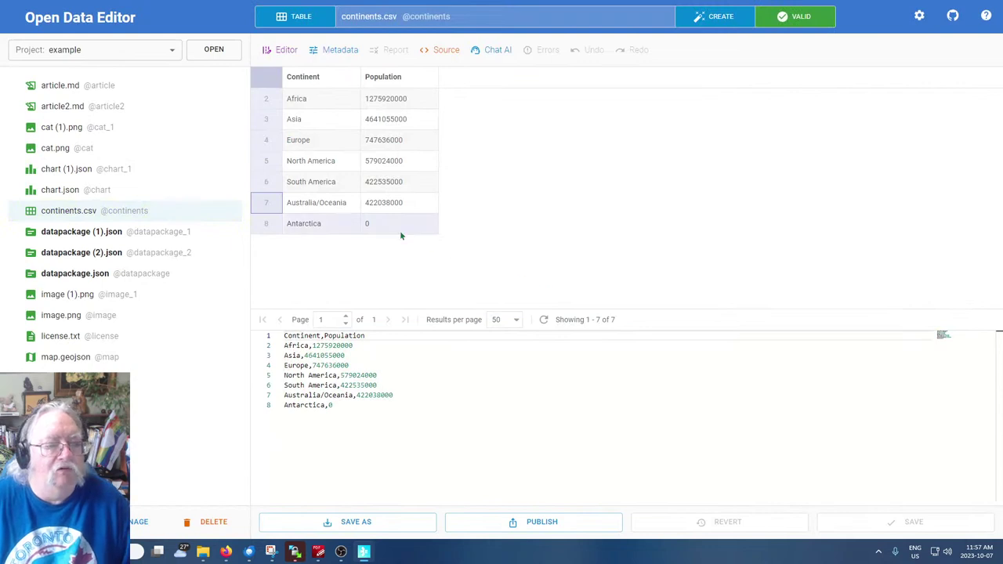
Try editing Antarctica's population value directly in the table and CSV source
double_click(398, 229)
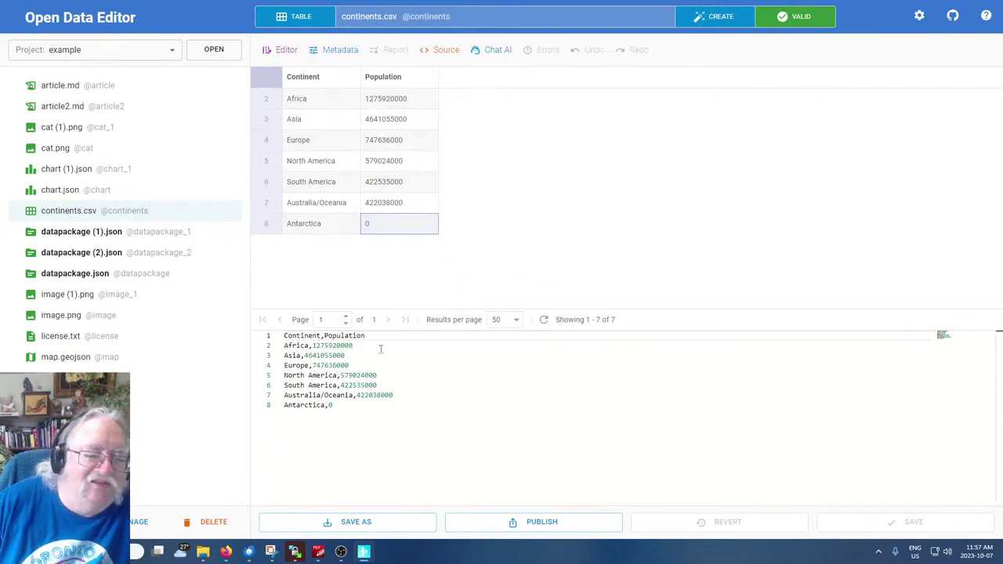
left_click(347, 408)
key("BackSpace")
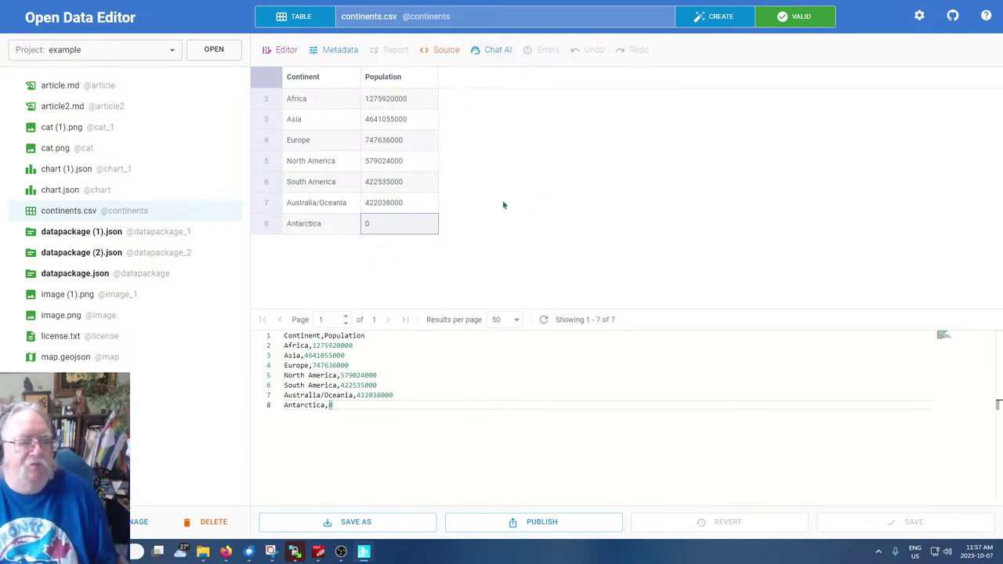
Submit the Chat AI edit 'Give Antarctica a population of 2', correcting the misspelled name
left_click(494, 52)
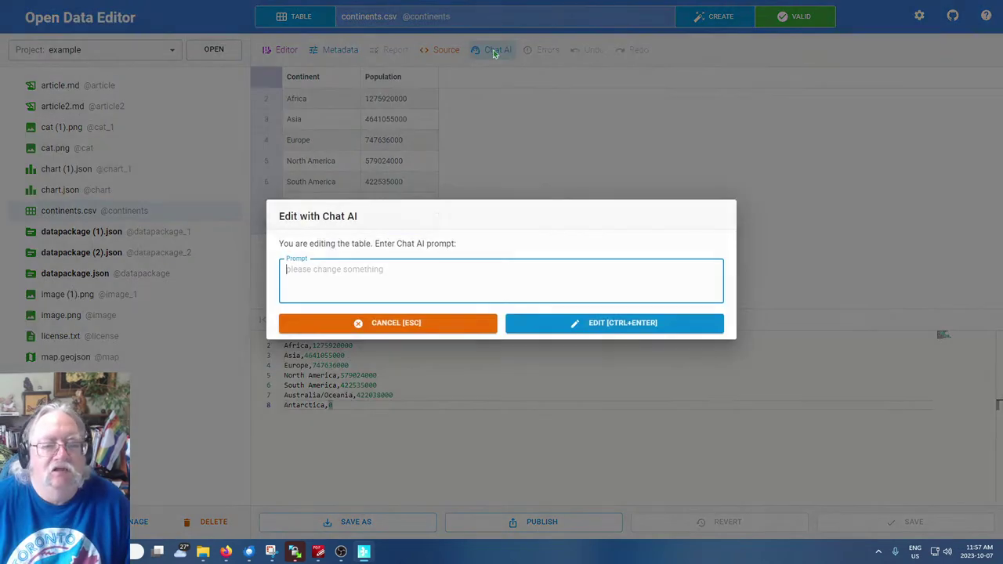
type("Give Anarctgica a population of 2")
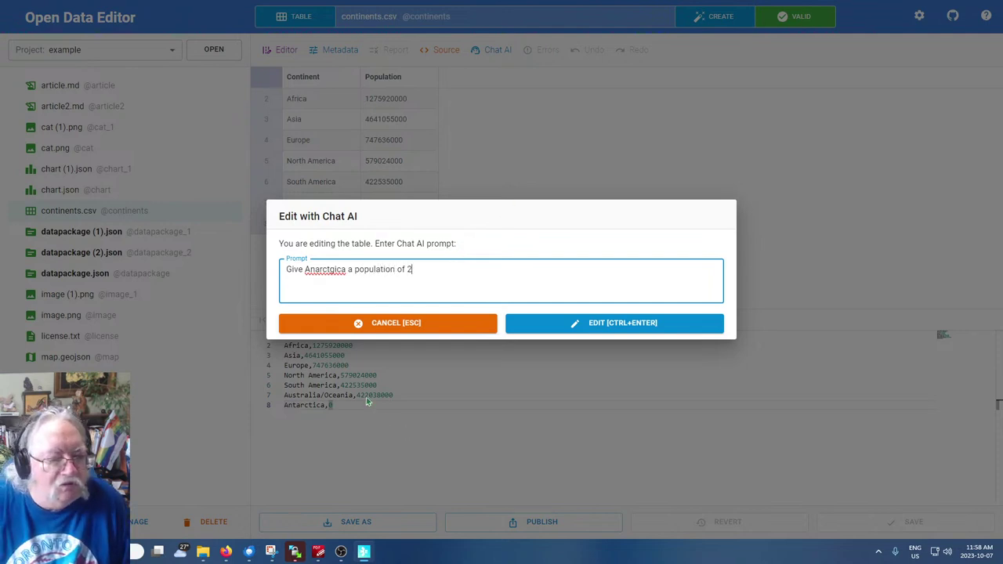
left_click(335, 269)
key("BackSpace")
key("BackSpace")
key("BackSpace")
key("BackSpace")
key("BackSpace")
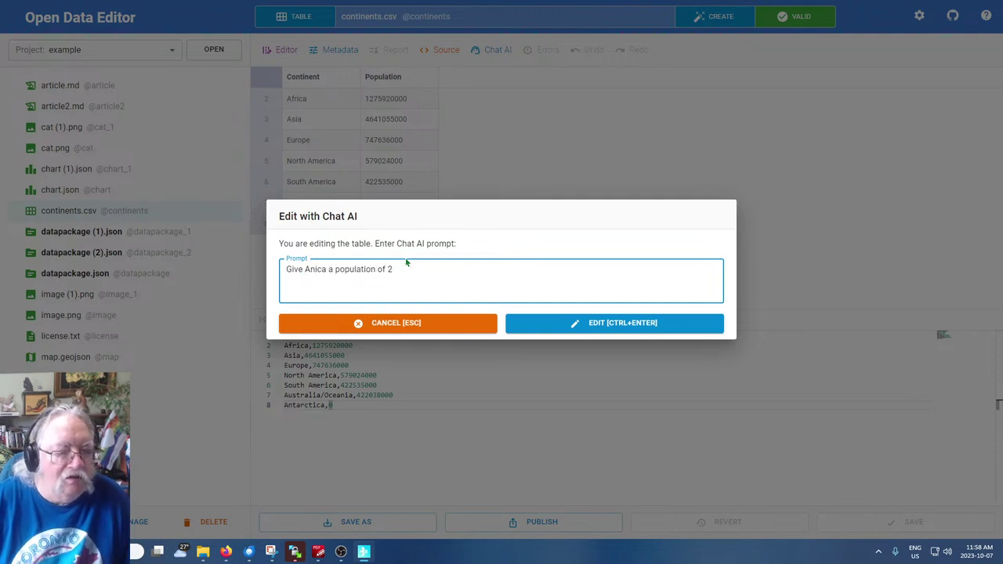
type("tarctic")
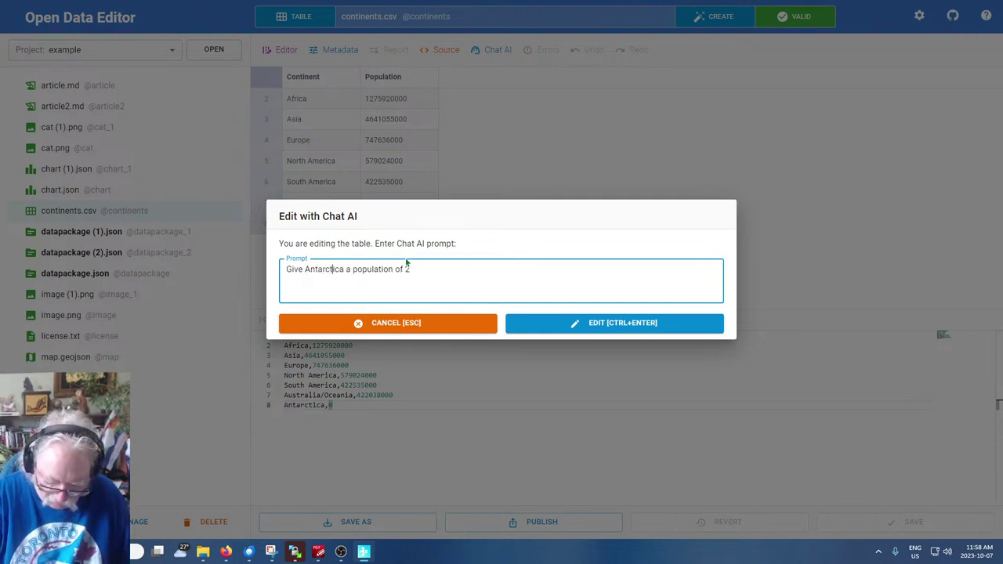
key("Delete")
key("Delete")
key("Right")
left_click(601, 322)
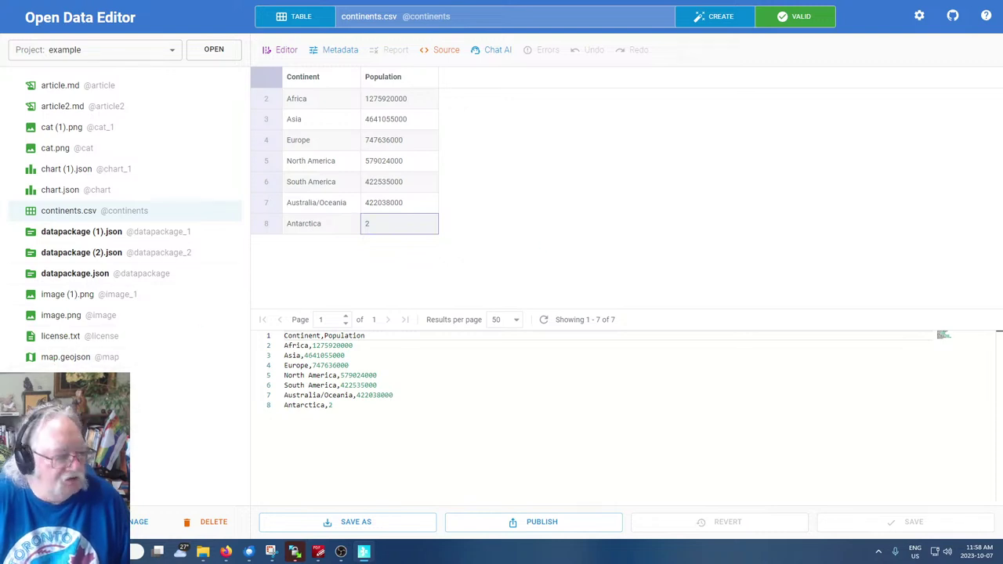
Copy the brand-averages SQL query from view.json, then bring up Create File
left_click(188, 462)
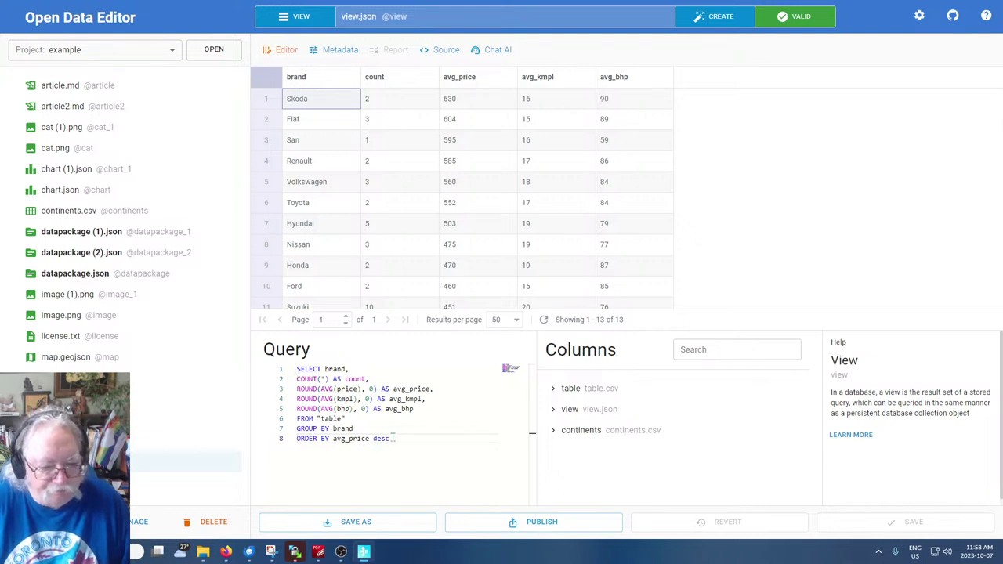
left_click_drag(394, 439, 292, 368)
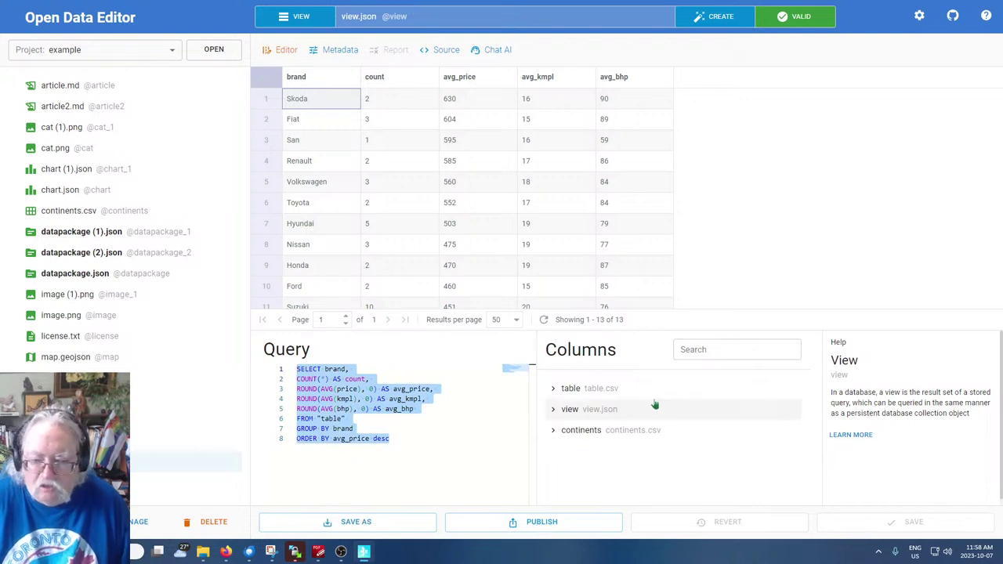
right_click(338, 408)
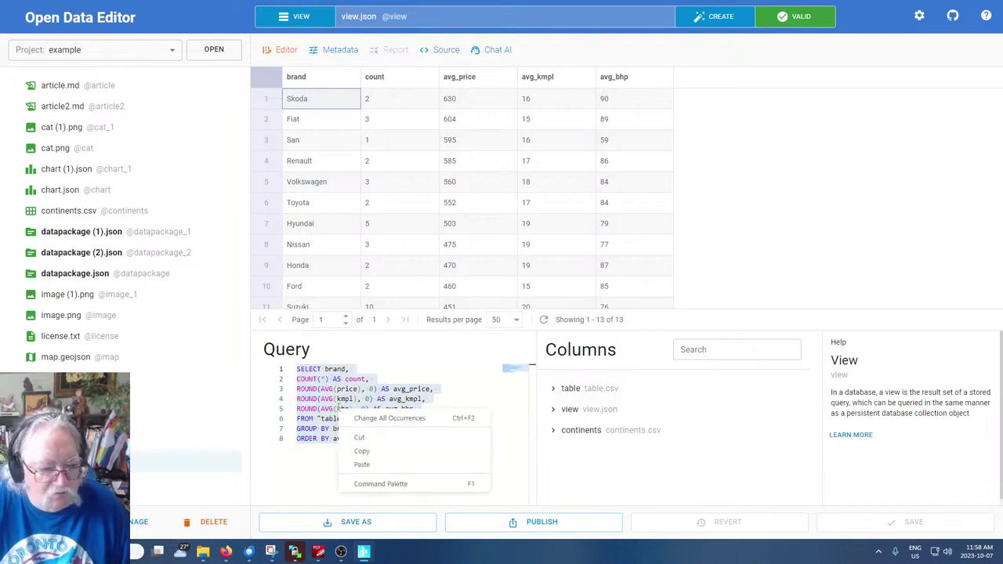
left_click(372, 451)
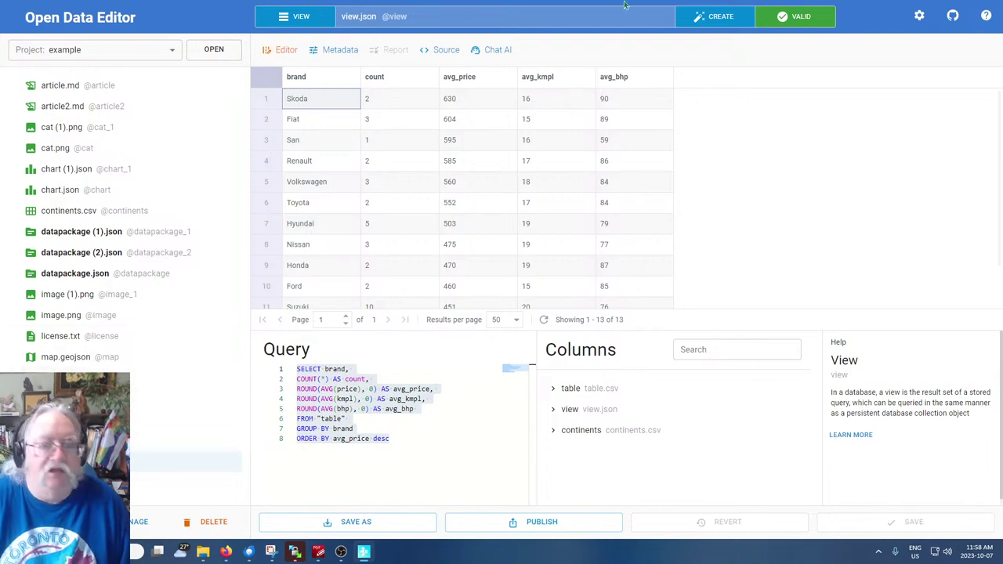
left_click(716, 22)
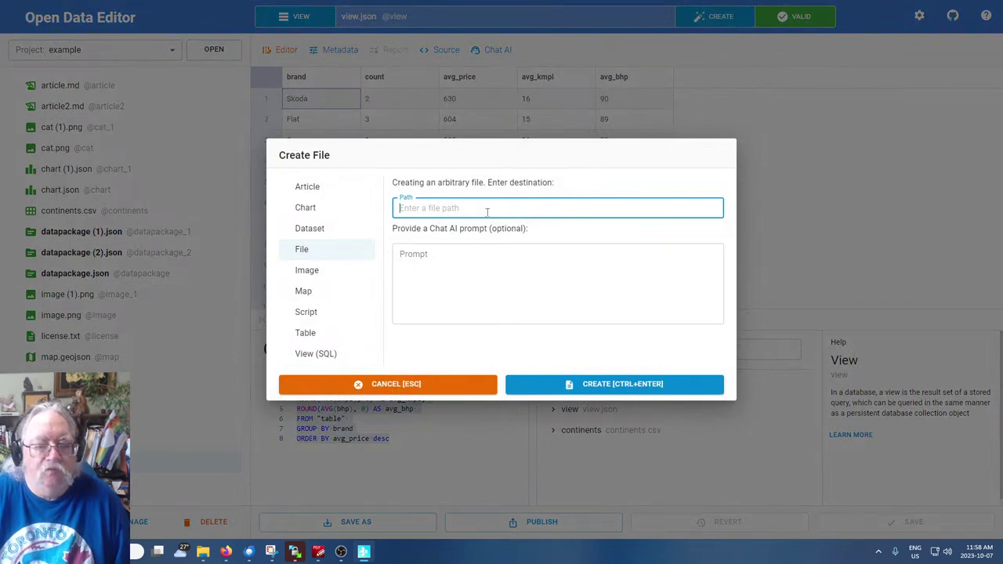
Generate an AI SQL view from the prompt 'show continents with population', saved as cview.json
left_click(309, 355)
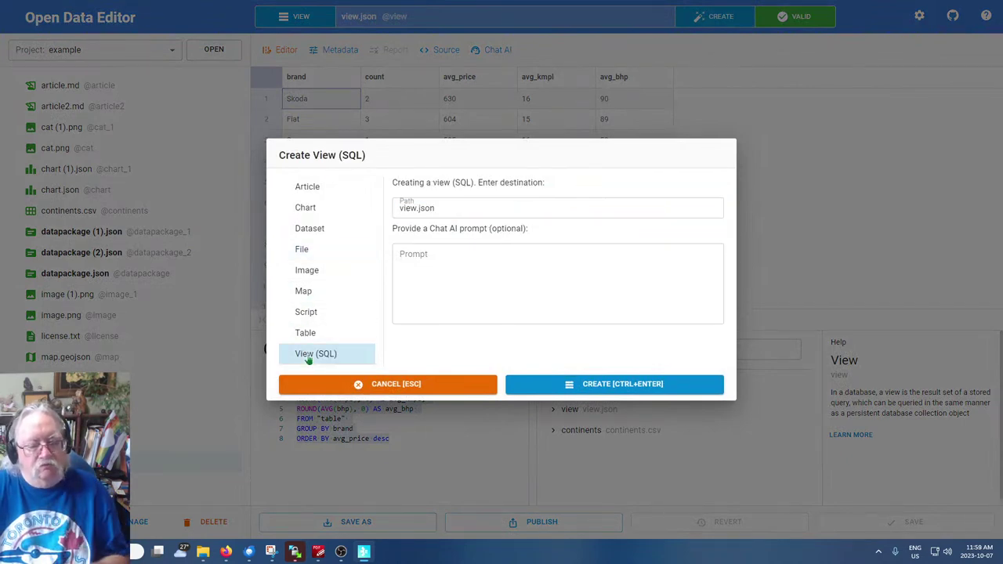
left_click(468, 258)
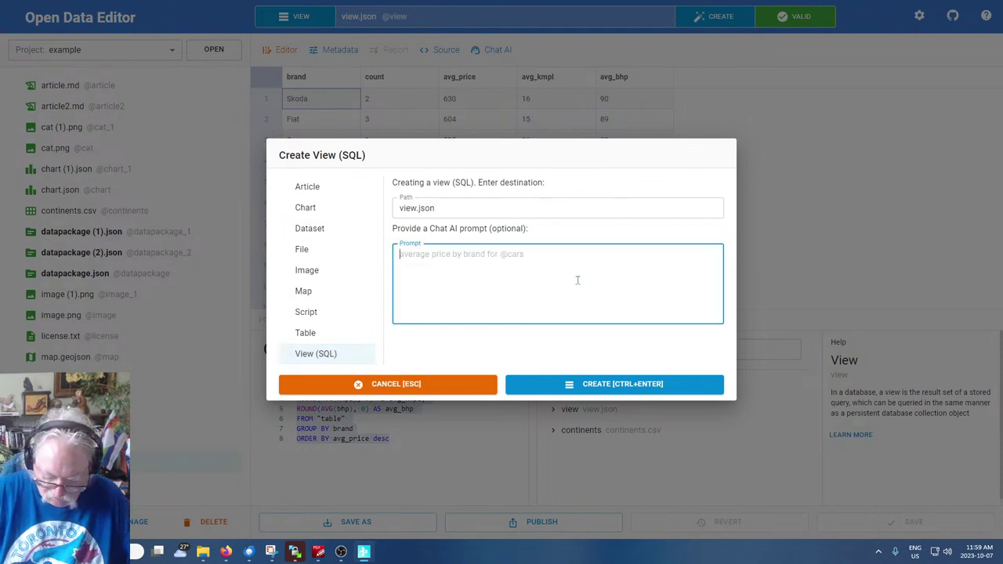
type("show continents with")
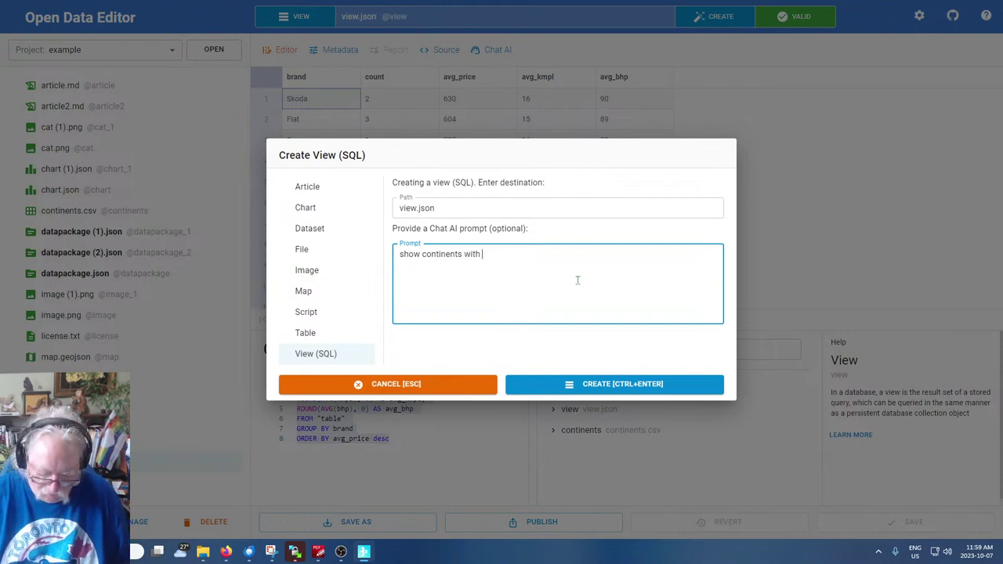
type("pi")
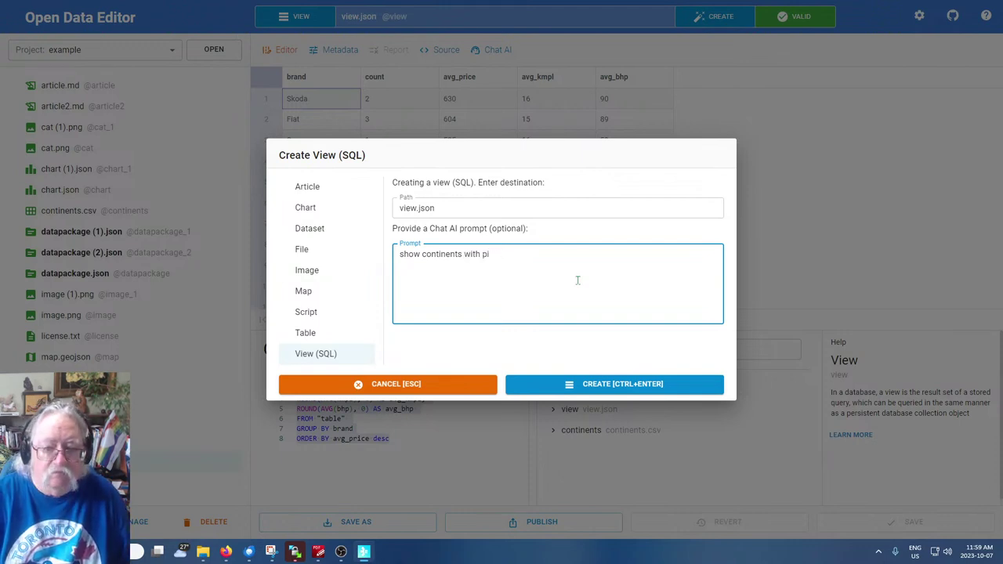
type("oplation")
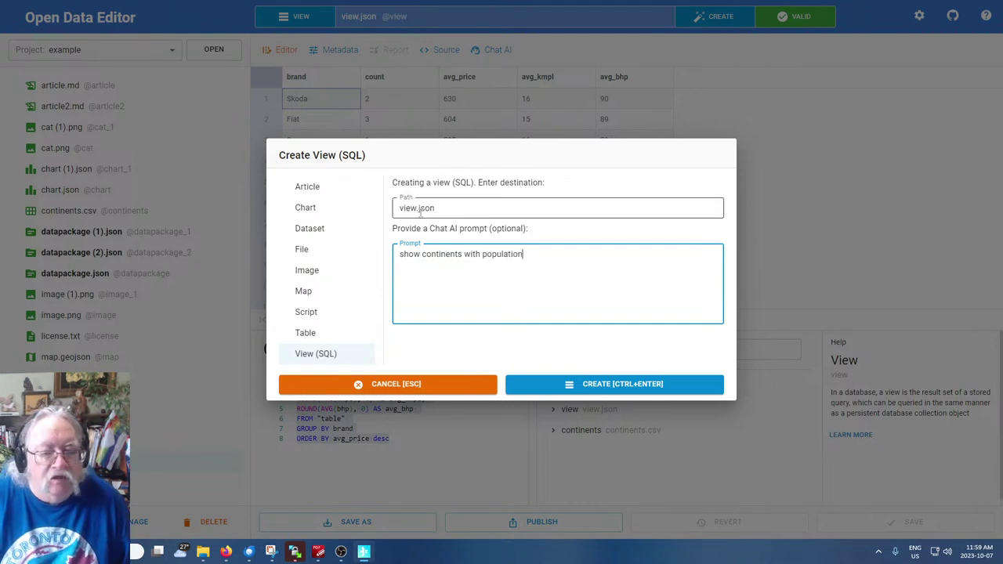
double_click(416, 208)
key("Home")
type("c")
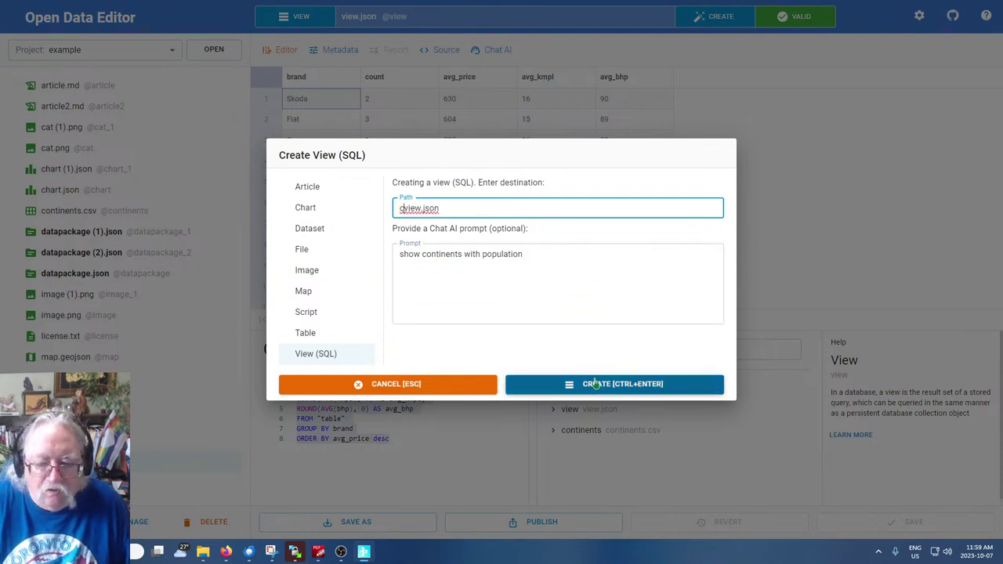
left_click(599, 385)
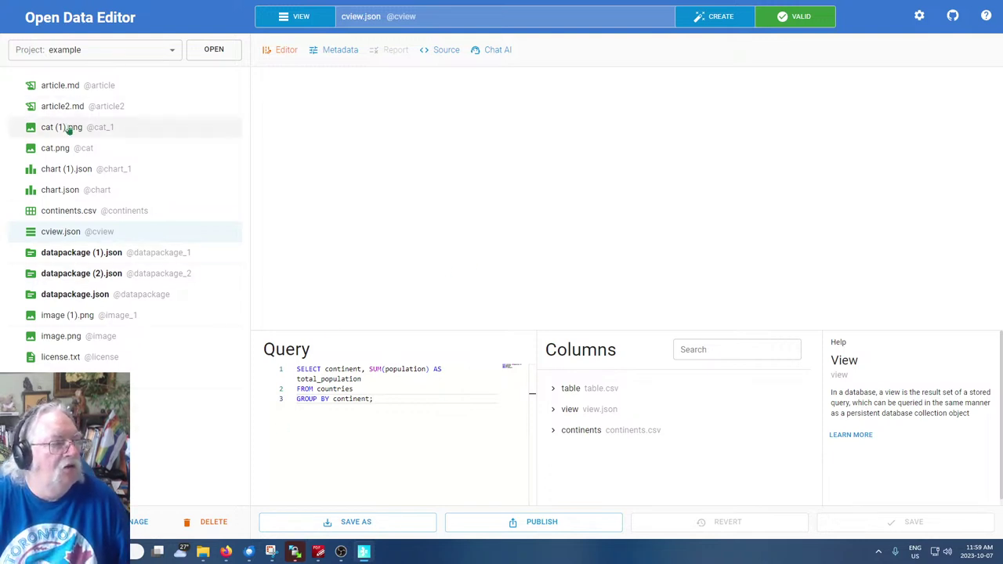
Set the Test chart in chart (1).json to use continents.csv as its data and save it
left_click(53, 173)
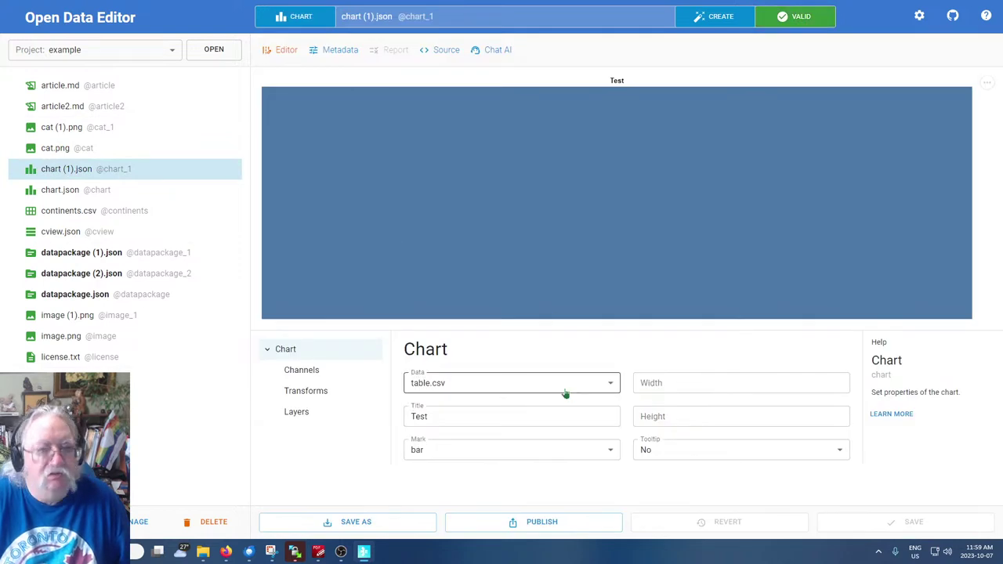
left_click(565, 391)
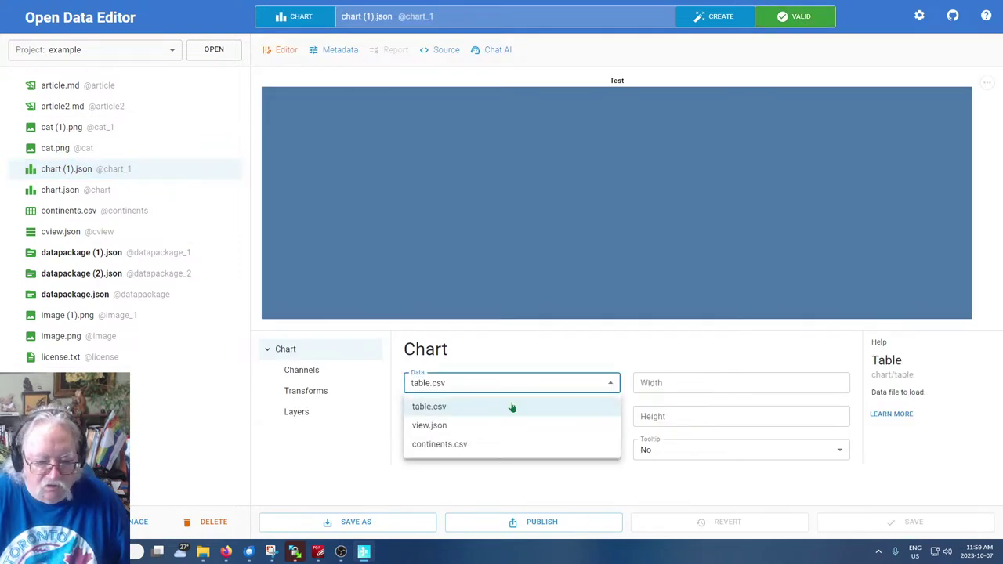
left_click(447, 446)
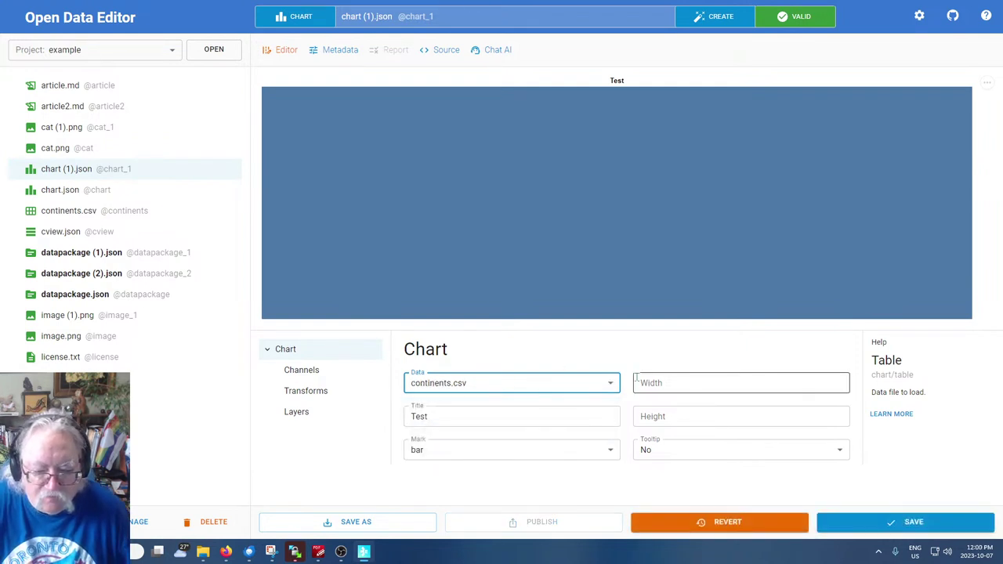
left_click(901, 530)
Recheck the chart's data list keeping continents.csv, then go back to cview.json
left_click(491, 384)
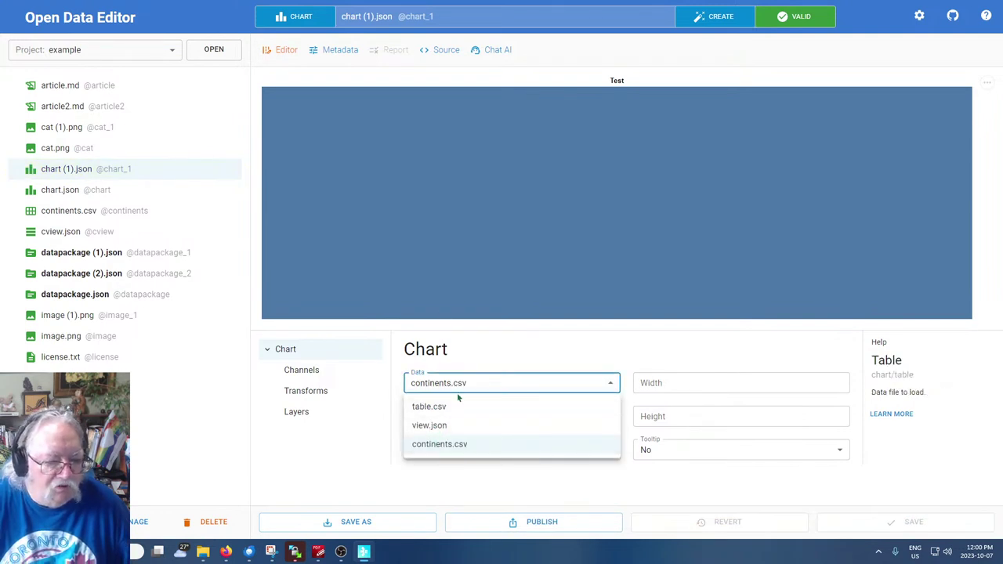
left_click(504, 359)
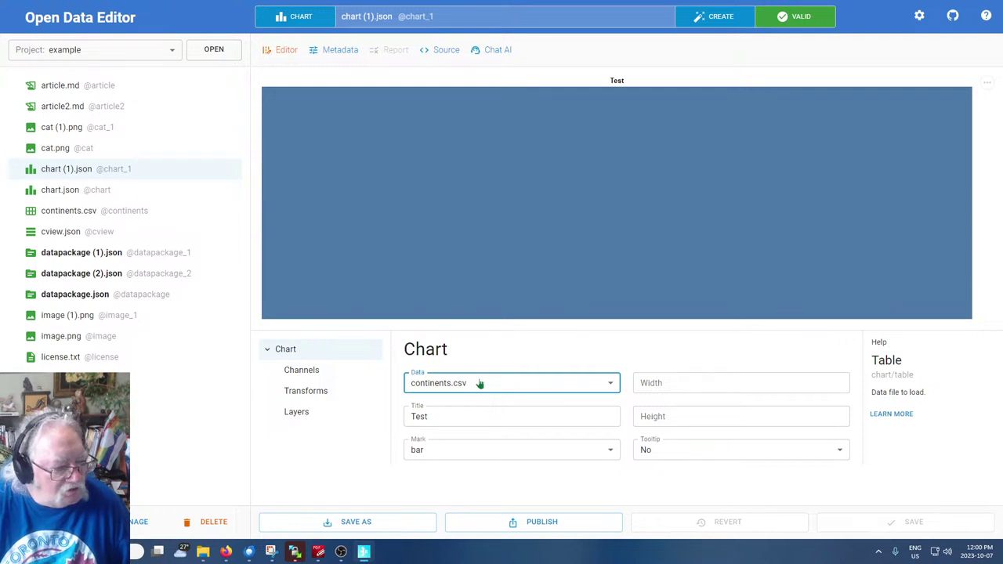
left_click(480, 382)
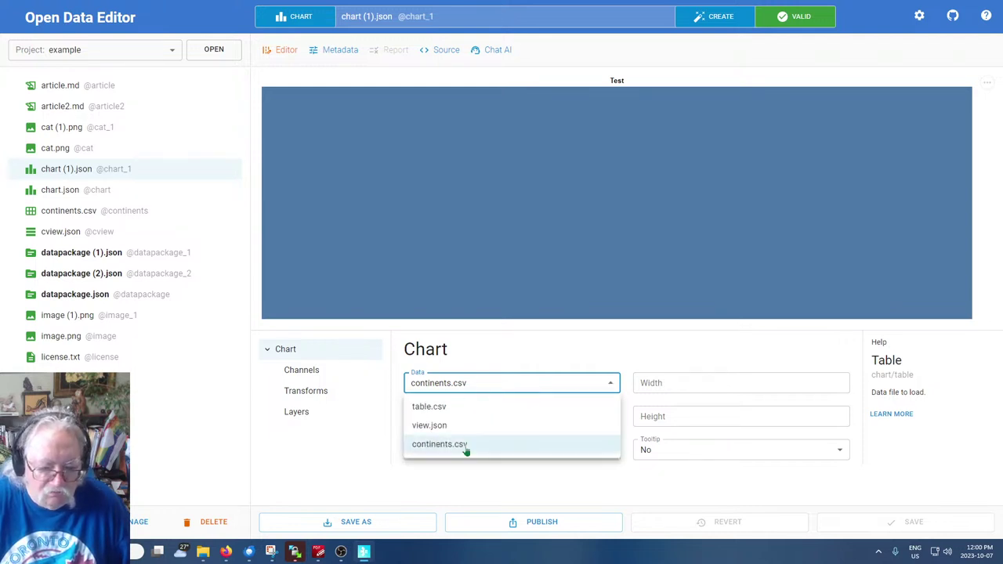
left_click(58, 230)
left_click(58, 231)
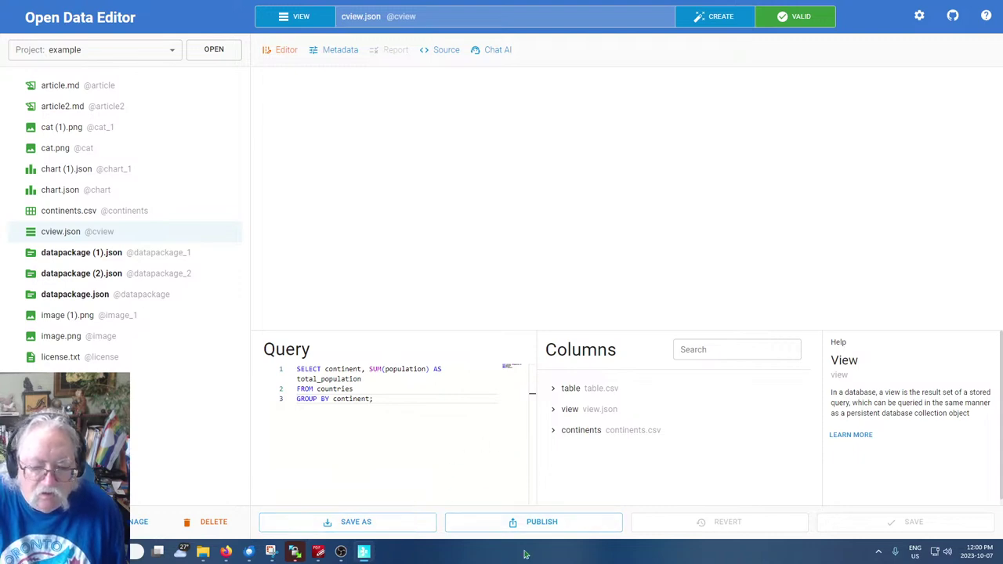
left_click(528, 524)
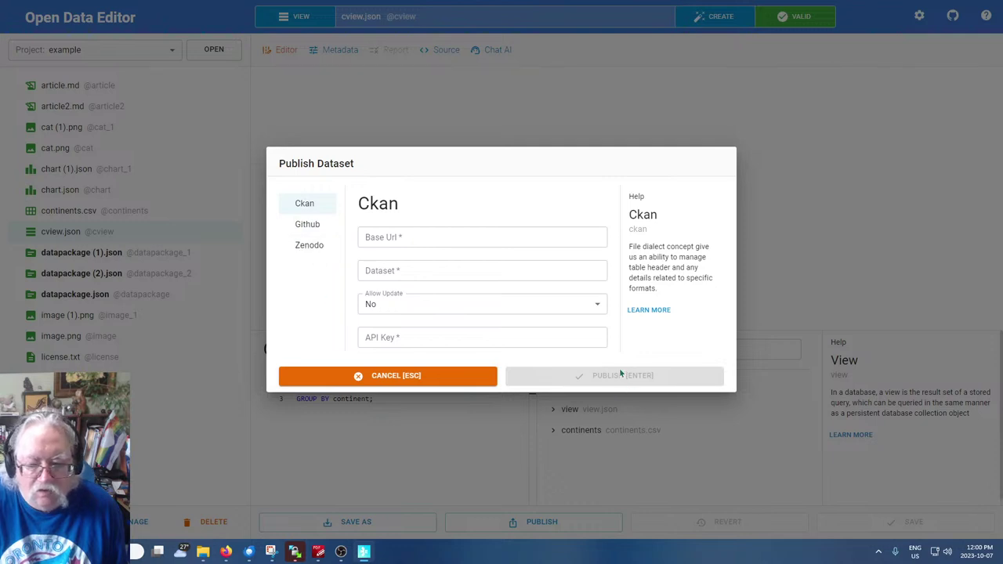
left_click(415, 381)
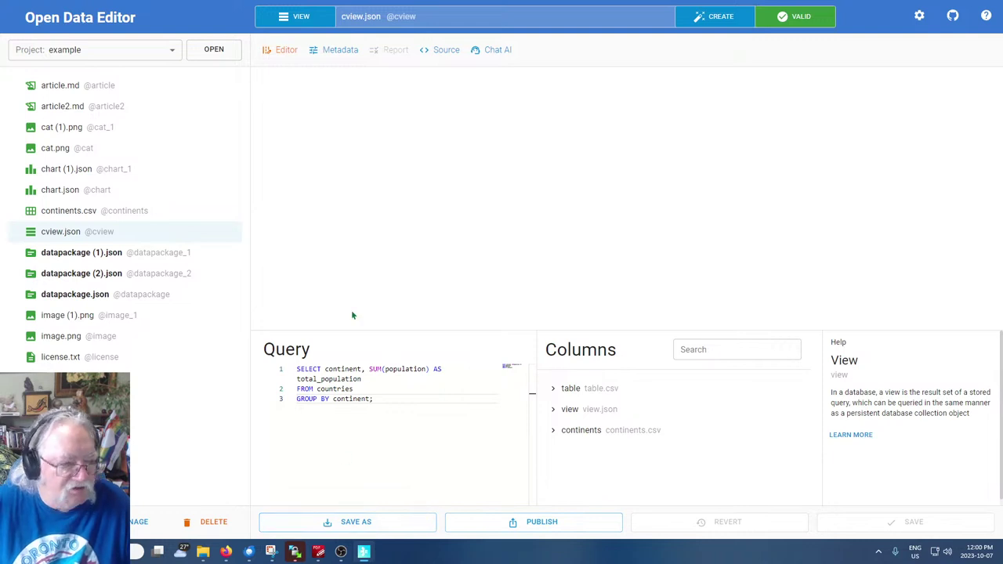
left_click(58, 192)
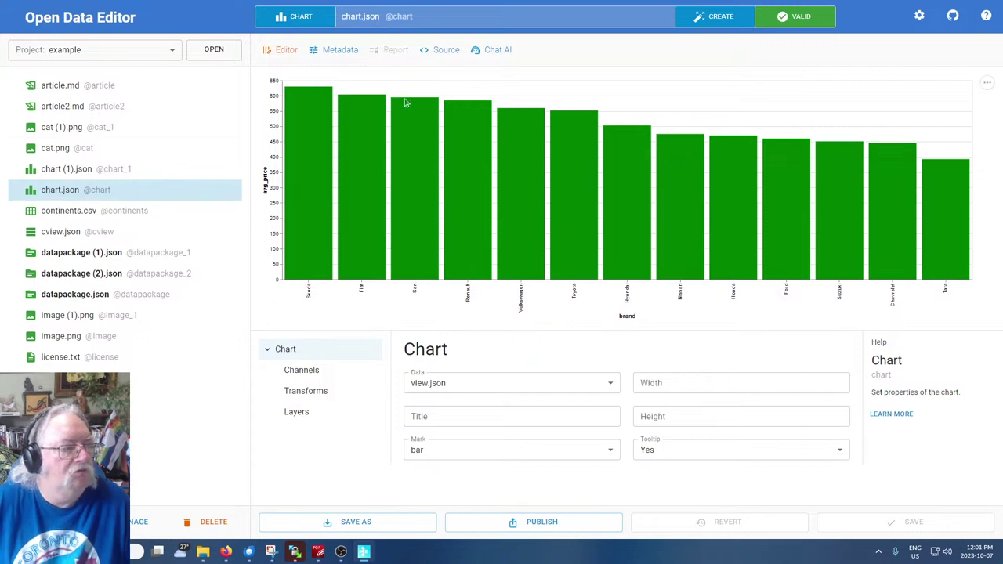
left_click(47, 171)
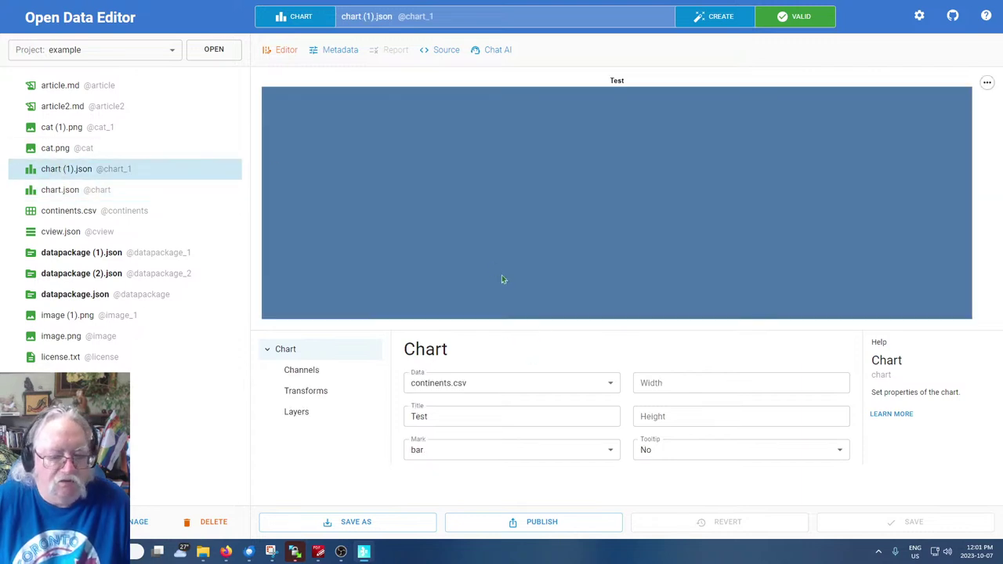
left_click(512, 391)
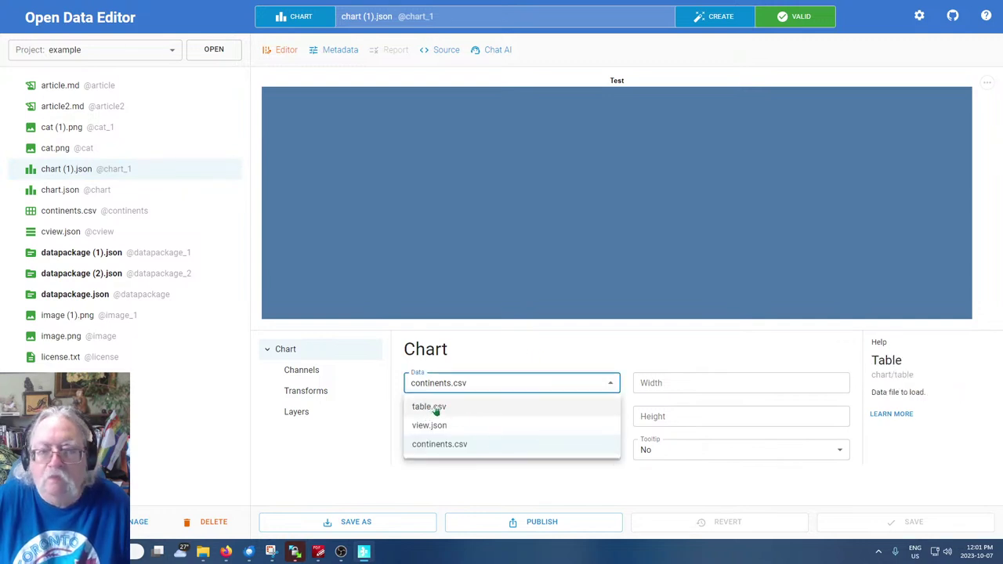
left_click(439, 448)
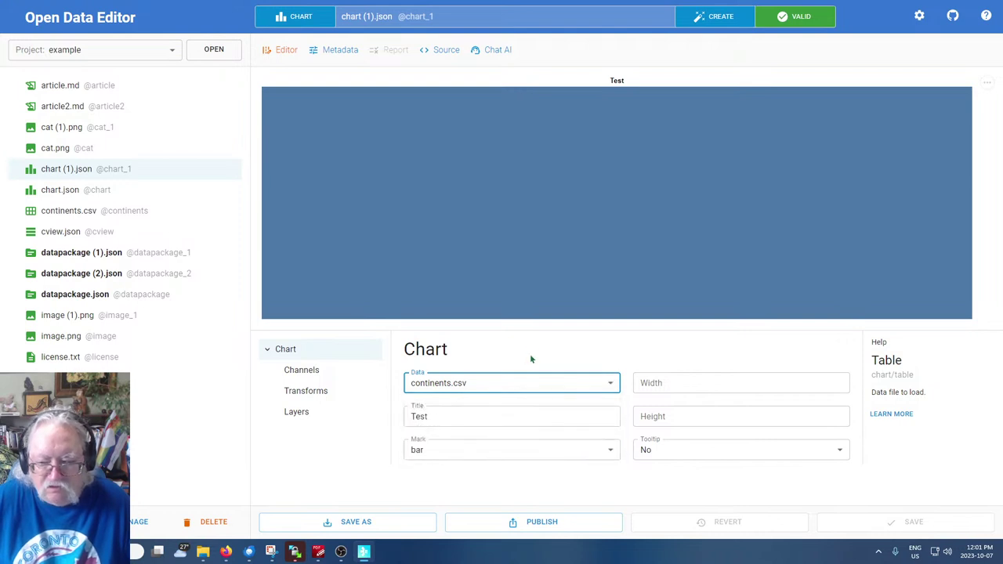
double_click(494, 416)
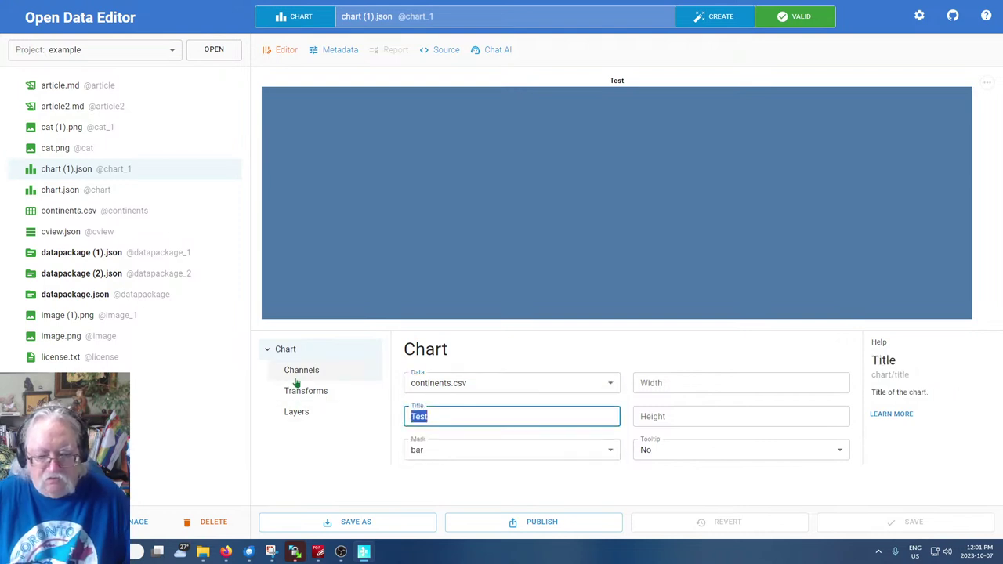
type("Contin")
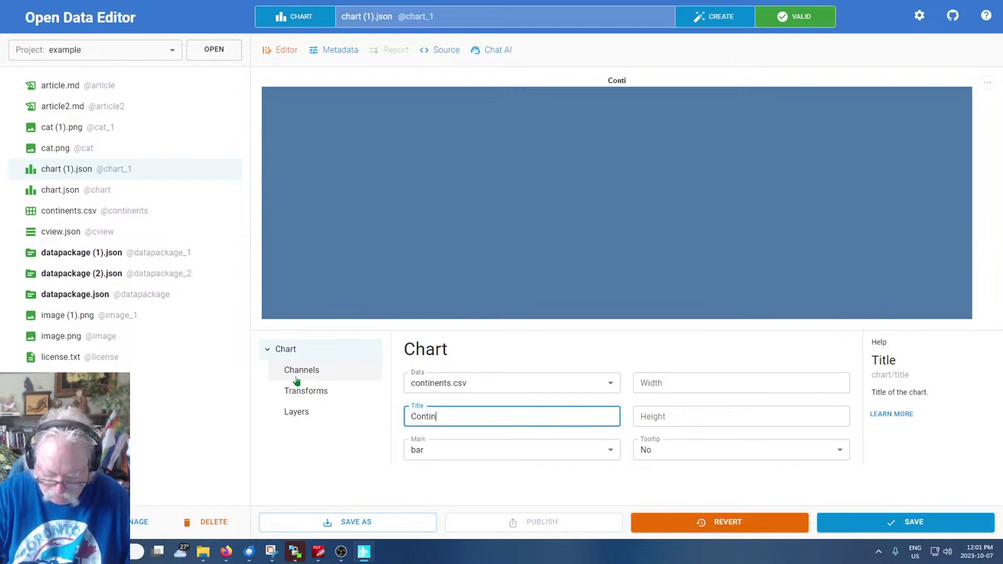
type("ents")
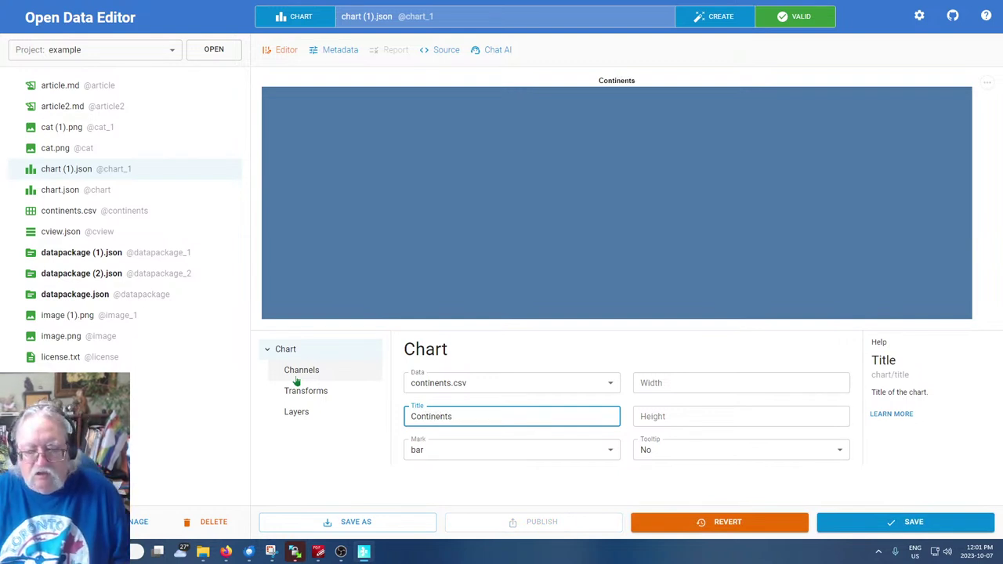
left_click(656, 383)
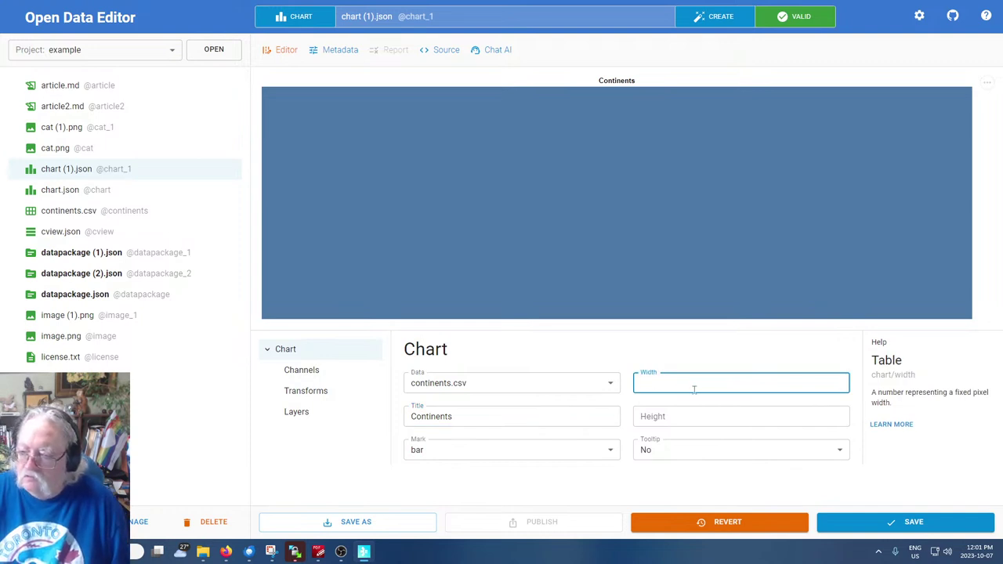
type("20")
left_click(729, 423)
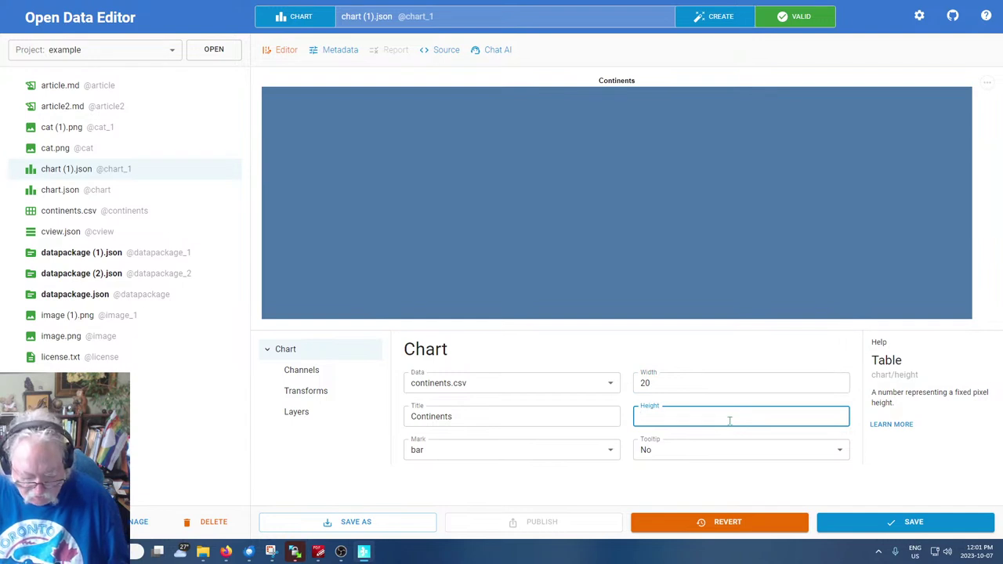
type("100")
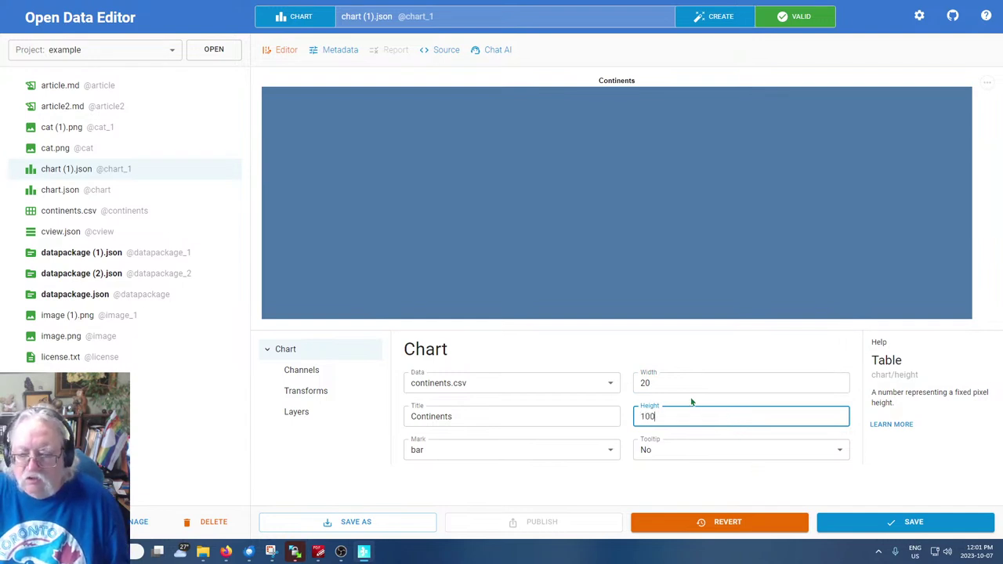
left_click(673, 384)
type("0")
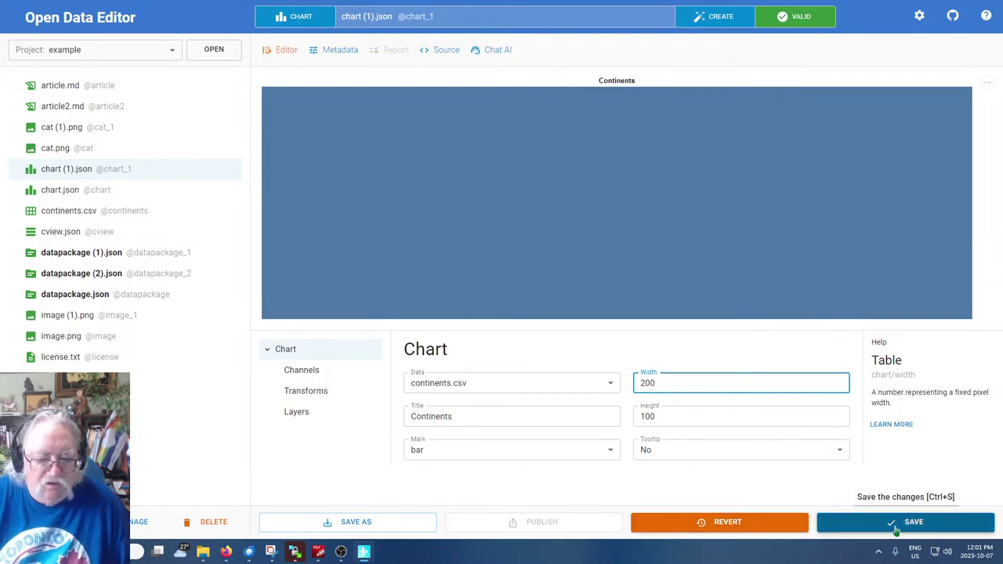
left_click(564, 460)
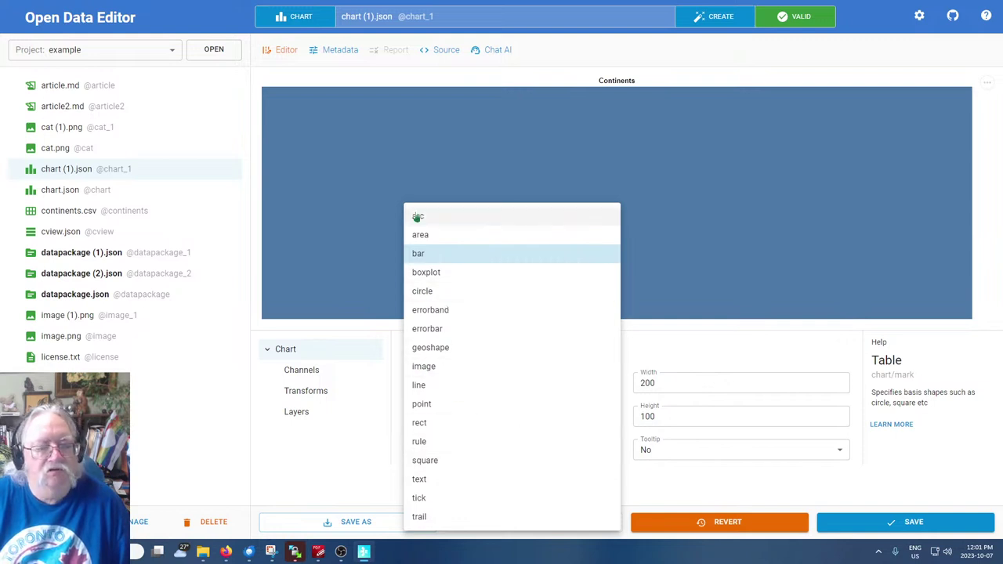
left_click(428, 251)
left_click(894, 523)
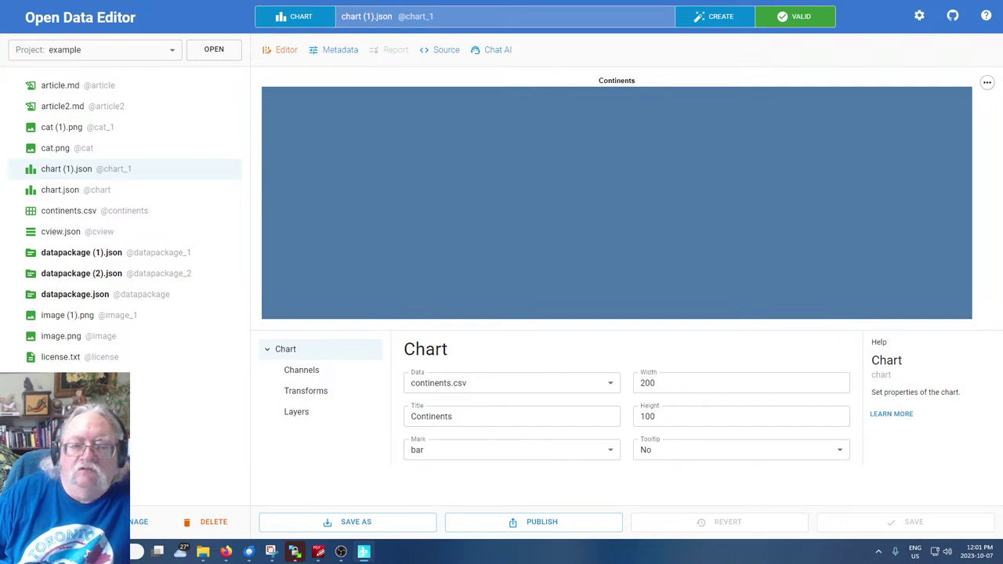
left_click(988, 83)
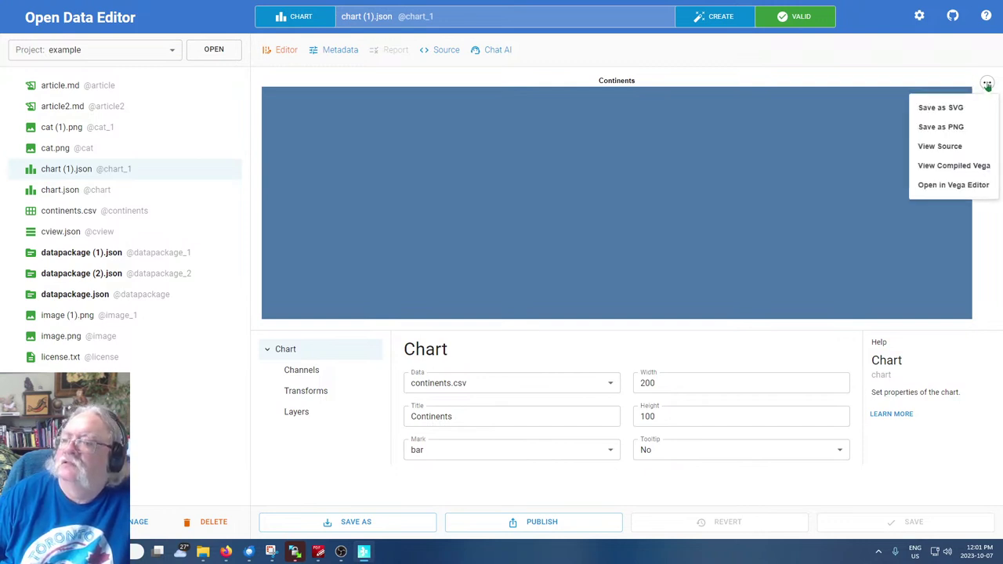
left_click(750, 202)
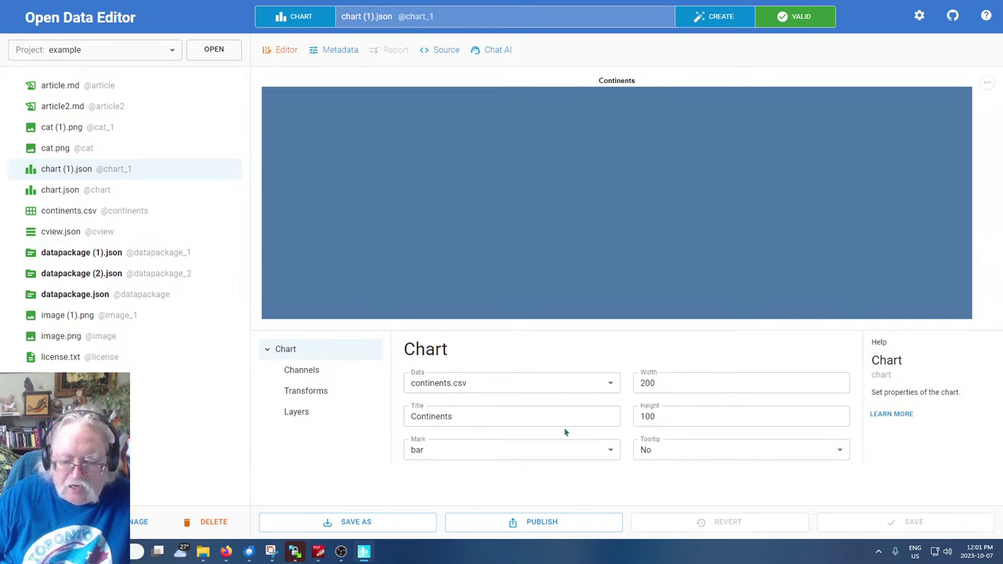
left_click(306, 376)
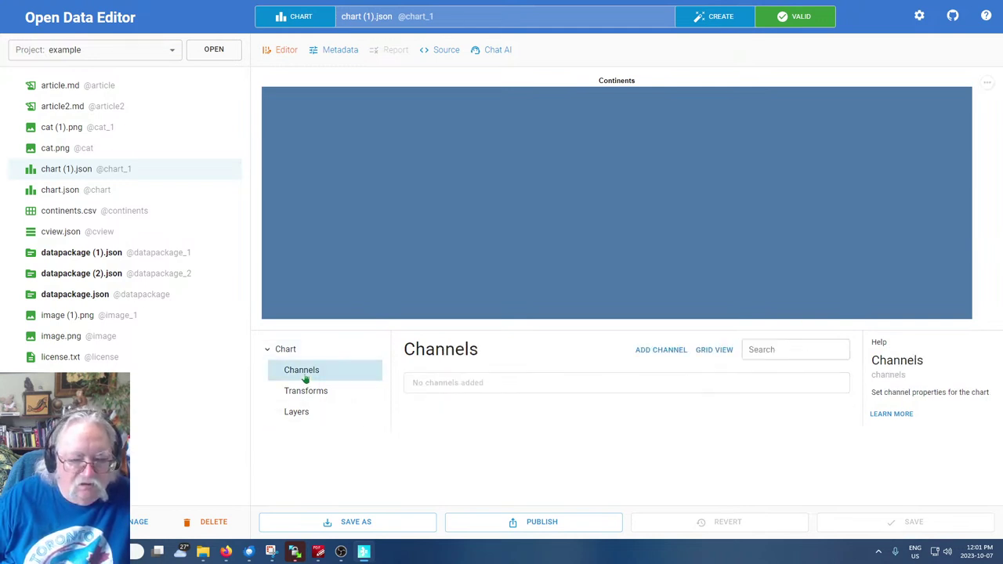
left_click(310, 390)
left_click(299, 413)
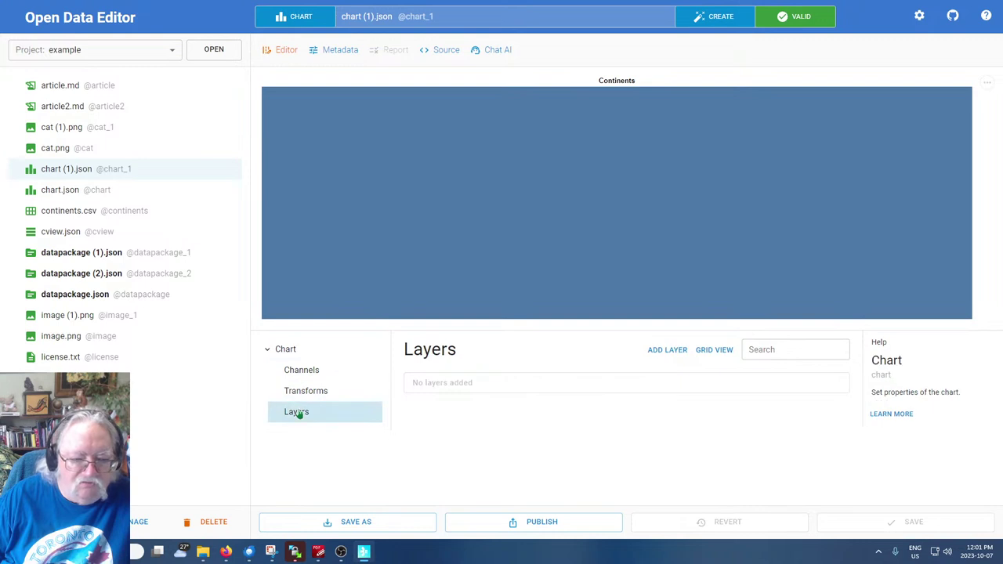
left_click(299, 372)
left_click(300, 351)
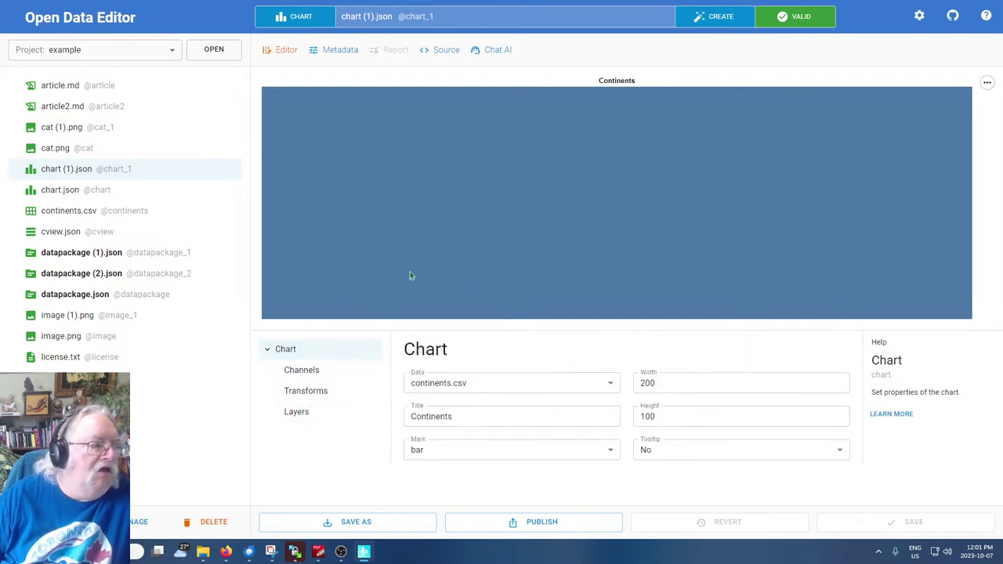
Go from chart.json to view.json to see average price, kmpl and bhp per brand
left_click(59, 191)
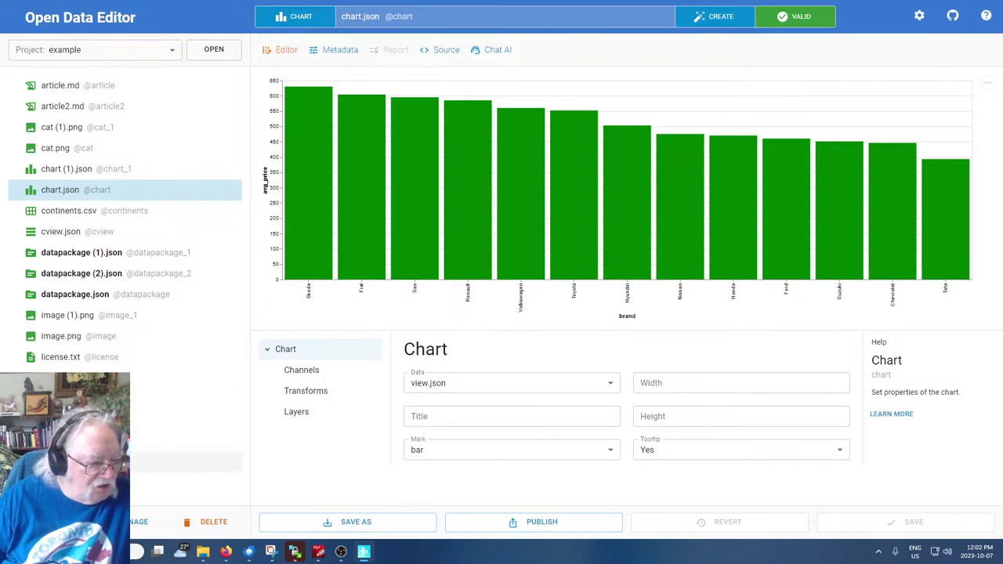
left_click(188, 483)
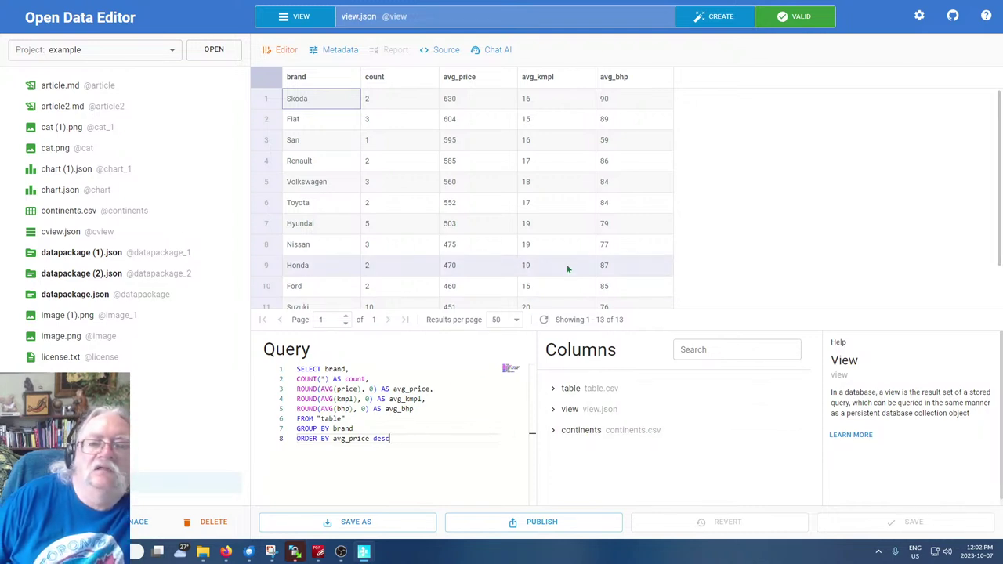
scroll(592, 254, "down", 1)
scroll(599, 272, "up", 1)
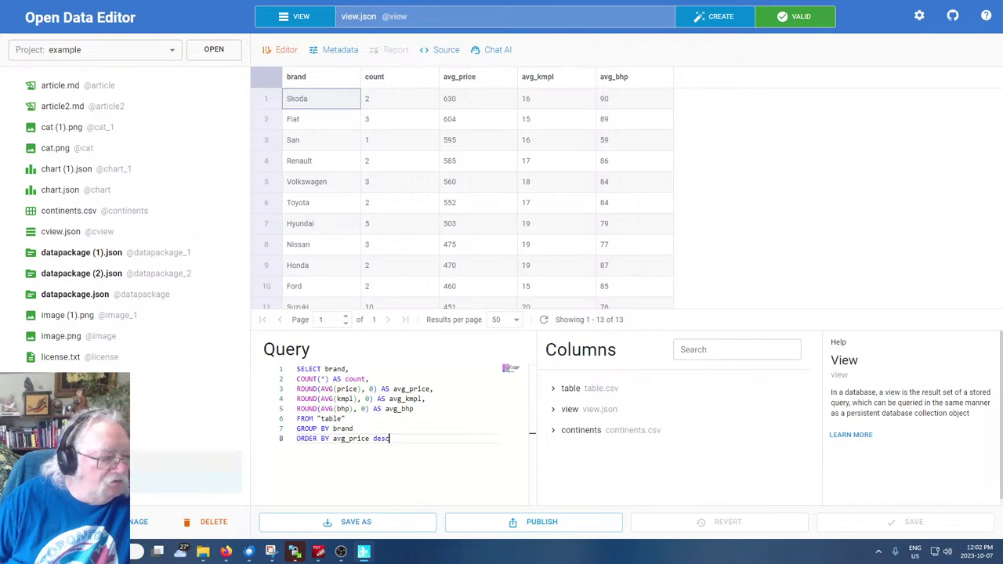
In cview.json, inspect the Continent and Population fields of continents.csv in the Columns panel
left_click(48, 236)
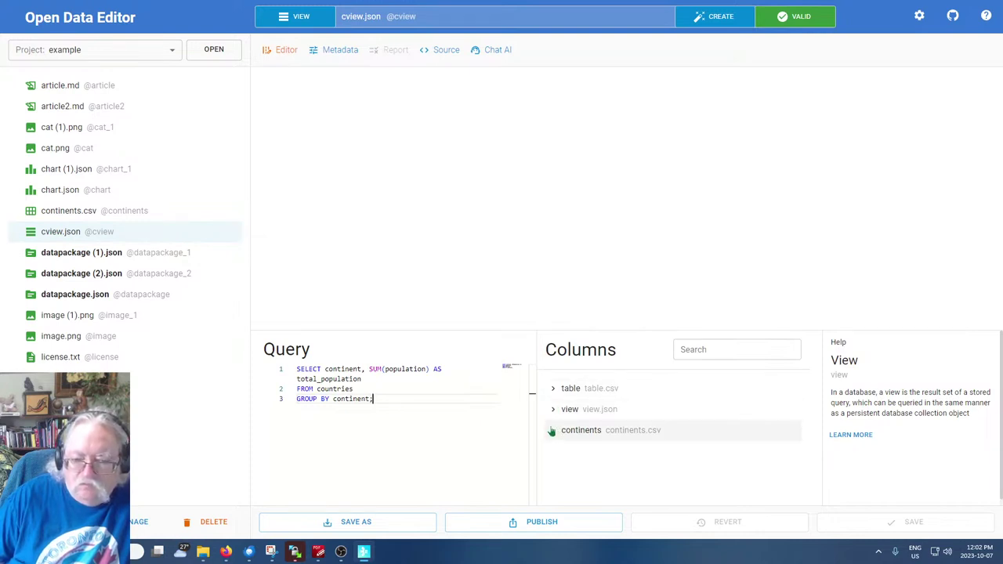
left_click(552, 390)
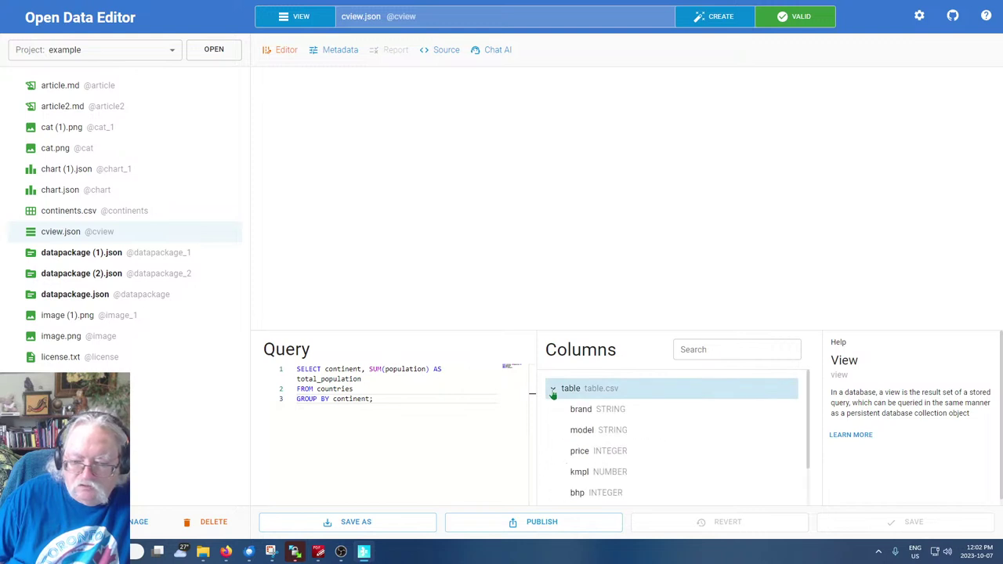
left_click(552, 391)
left_click(554, 430)
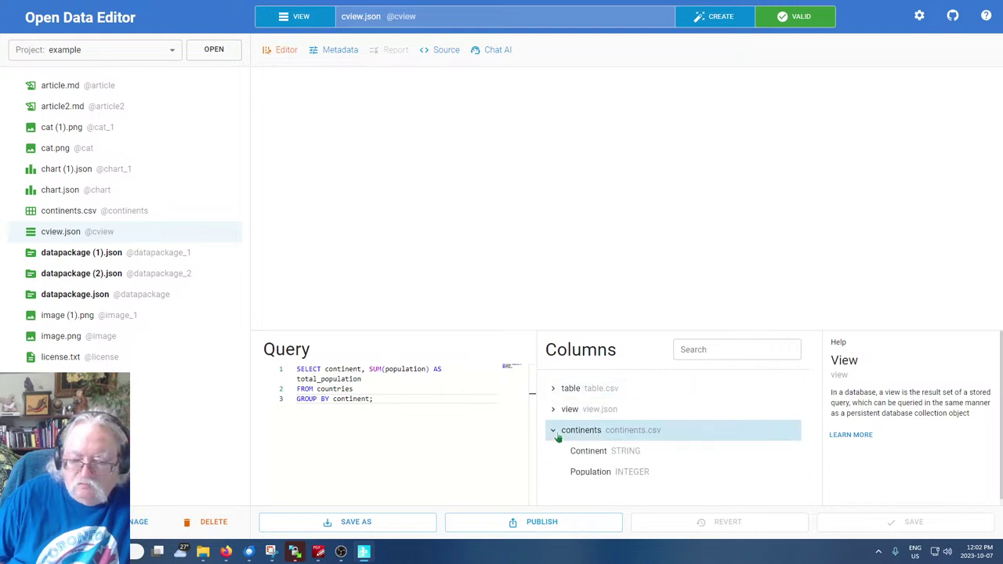
left_click(597, 454)
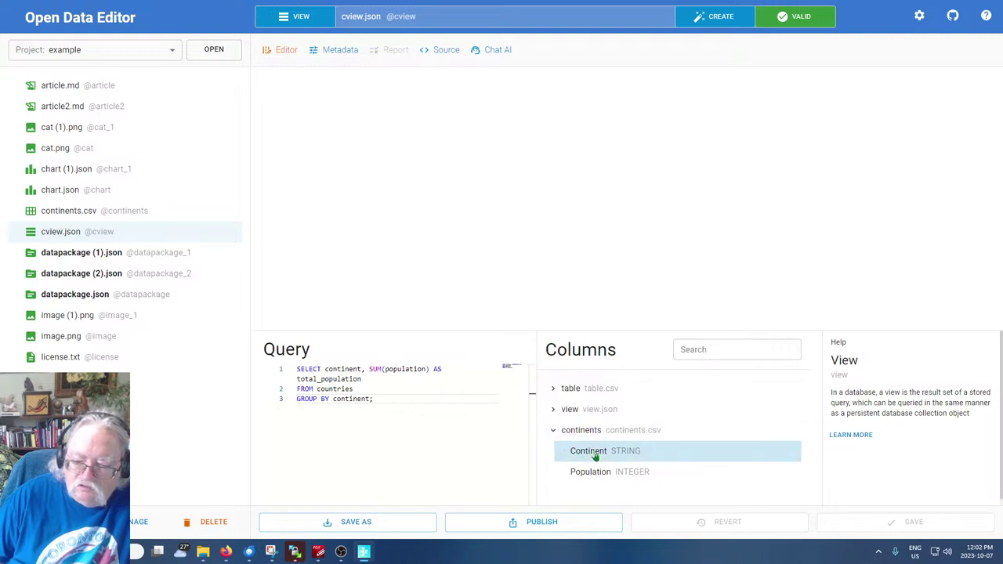
left_click(598, 477)
left_click(615, 454)
left_click(566, 410)
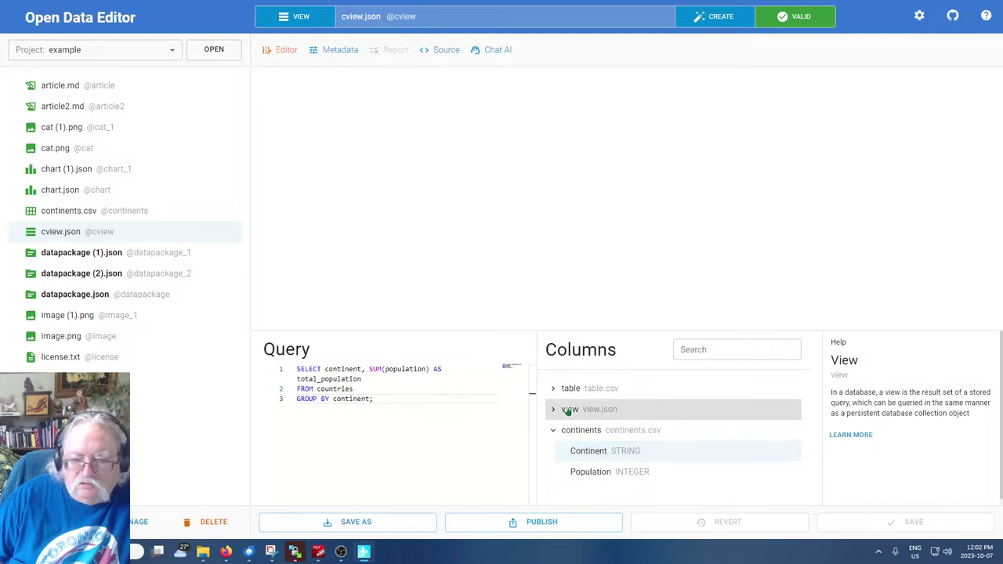
Select the table name countries in the query, then open continents.csv to check its name
left_click(412, 450)
key("Up")
key("ctrl+shift+Left")
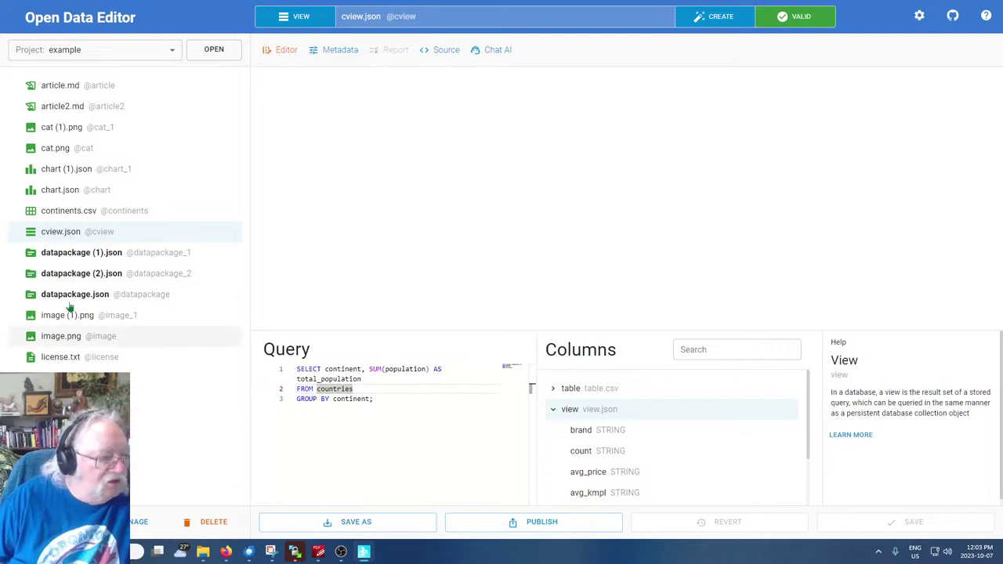
left_click(54, 215)
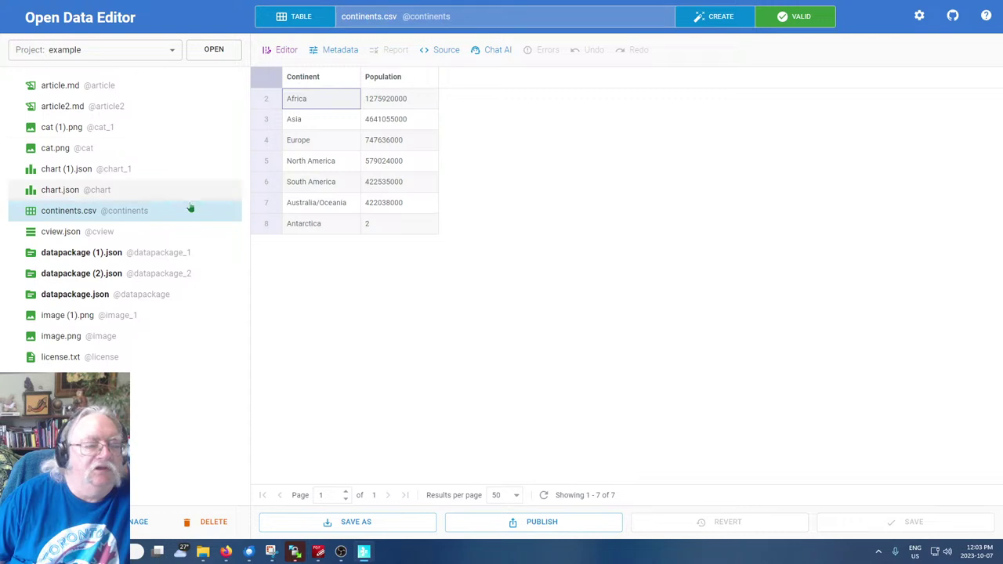
Rewrite the cview.json query as SELECT continent, population FROM continents
left_click(50, 237)
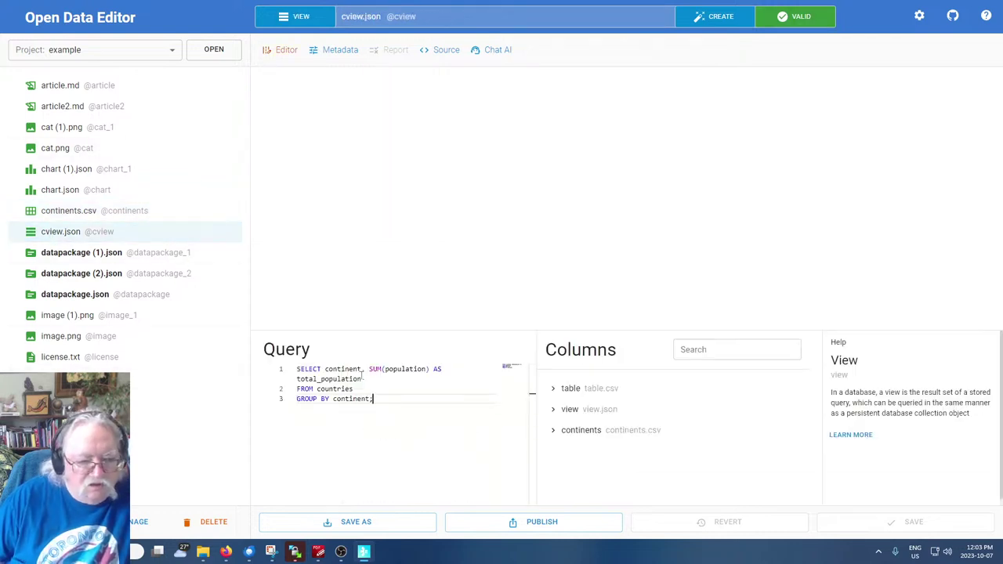
left_click_drag(369, 367, 387, 369)
key("BackSpace")
double_click(389, 368)
key("Right")
key("Delete")
key("Delete")
key("Delete")
key("Delete")
key("Delete")
key("Delete")
key("Delete")
key("Delete")
key("Delete")
key("Delete")
key("Delete")
key("Delete")
key("Delete")
key("Delete")
key("Delete")
key("Delete")
key("Delete")
key("Delete")
key("Delete")
key("Delete")
key("Delete")
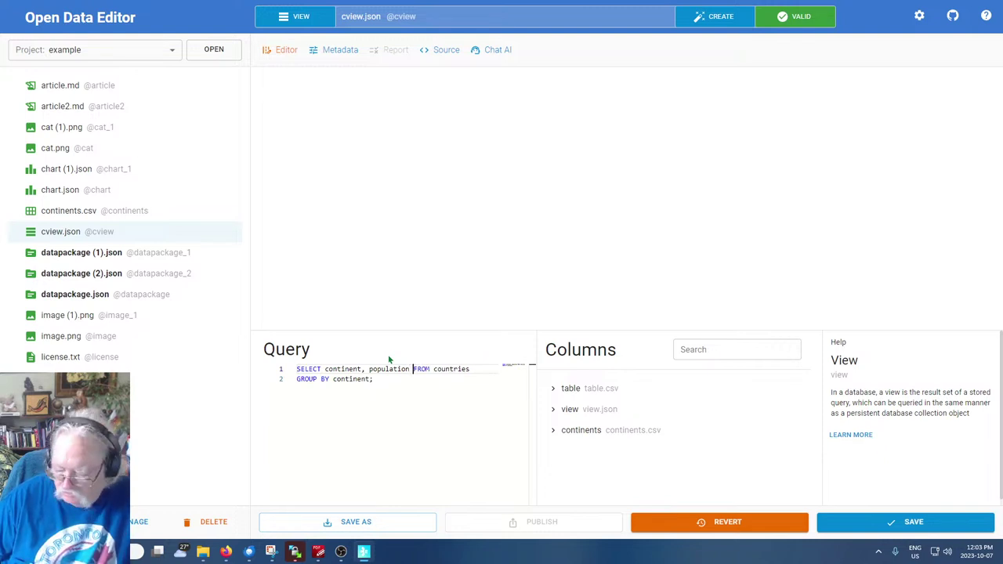
key("ctrl+shift+Right")
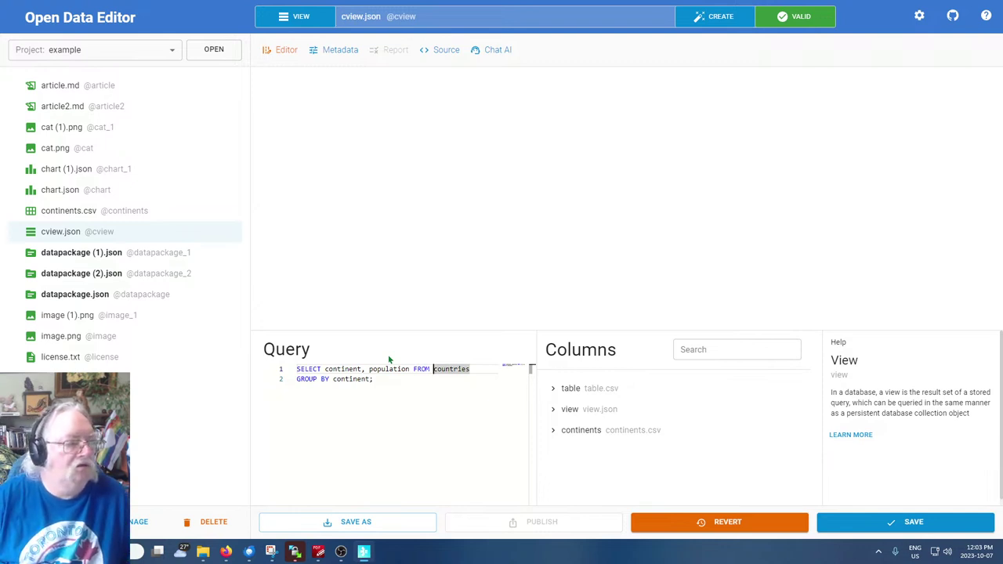
type("con")
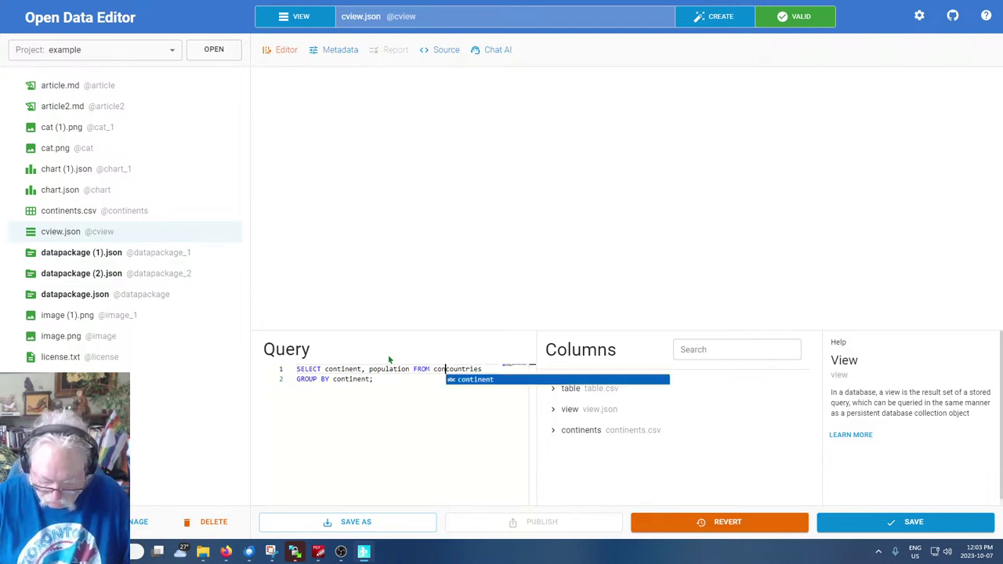
type("trinents")
key("Delete")
key("Delete")
key("Delete")
key("Delete")
key("Delete")
key("Delete")
key("Delete")
key("Delete")
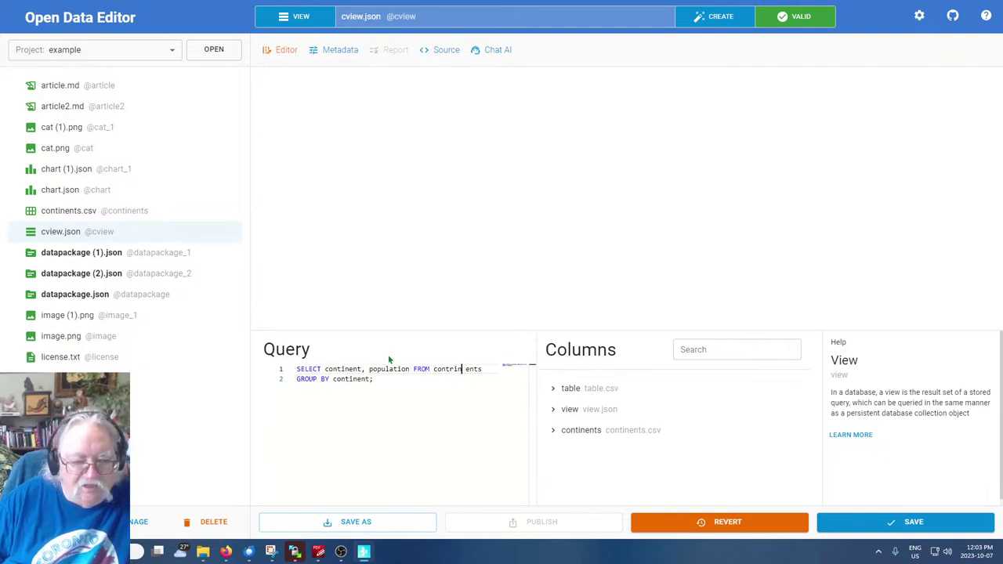
key("Delete")
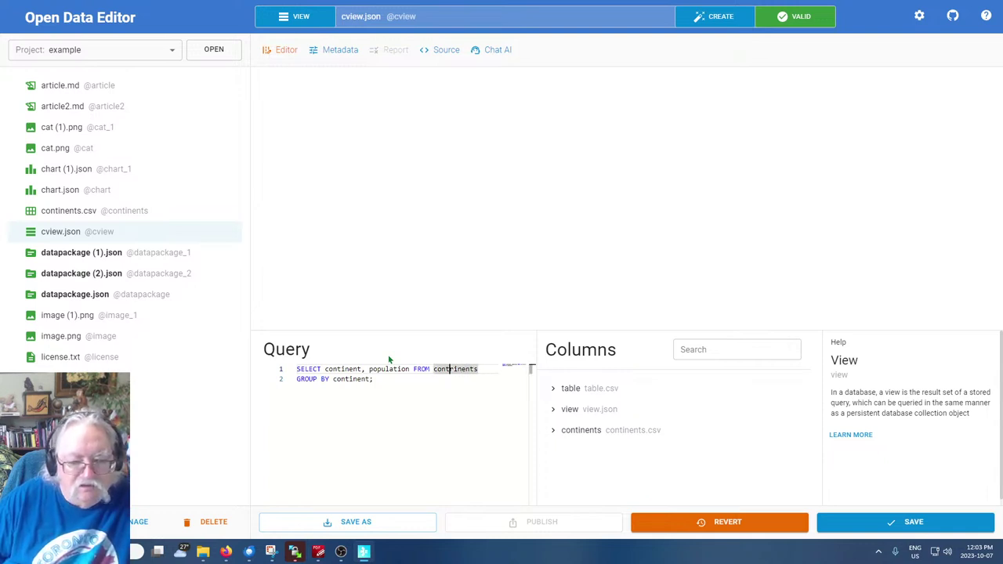
key("Delete")
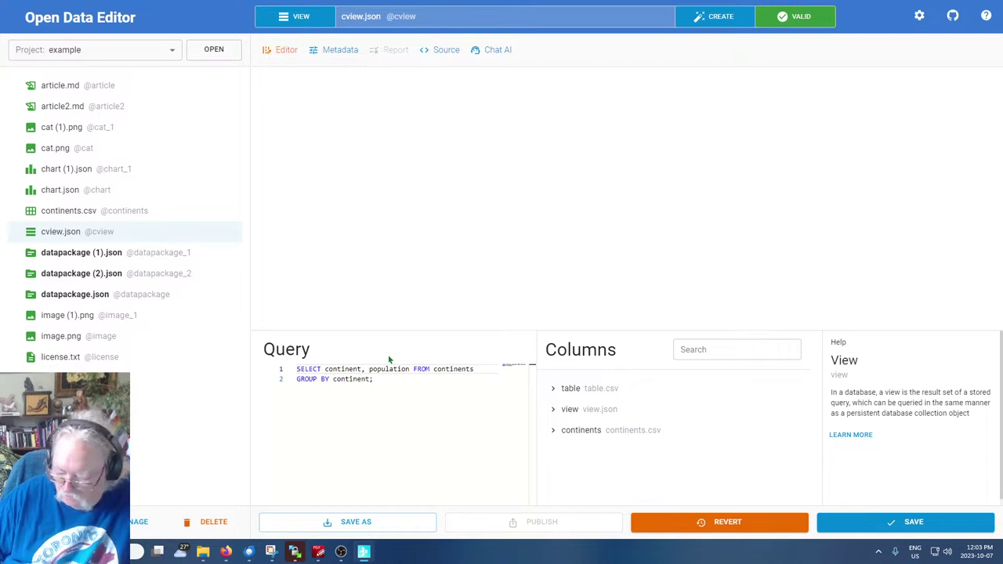
Delete the GROUP BY continent line and save the query
key("Down")
key("BackSpace")
key("BackSpace")
key("BackSpace")
key("BackSpace")
key("BackSpace")
key("BackSpace")
key("BackSpace")
key("BackSpace")
key("BackSpace")
key("BackSpace")
key("BackSpace")
key("BackSpace")
key("BackSpace")
key("BackSpace")
key("BackSpace")
key("BackSpace")
key("BackSpace")
key("BackSpace")
key("BackSpace")
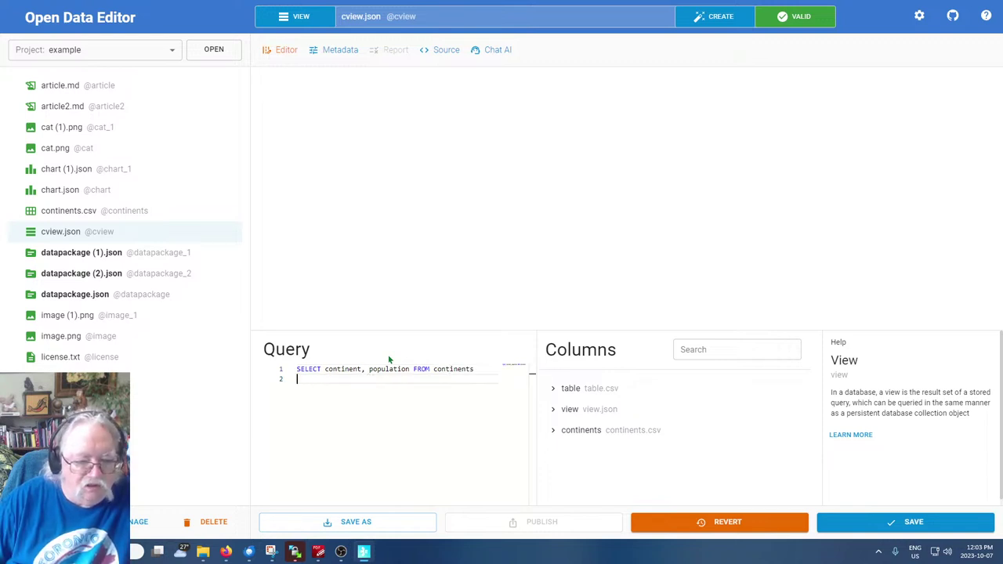
key("Return")
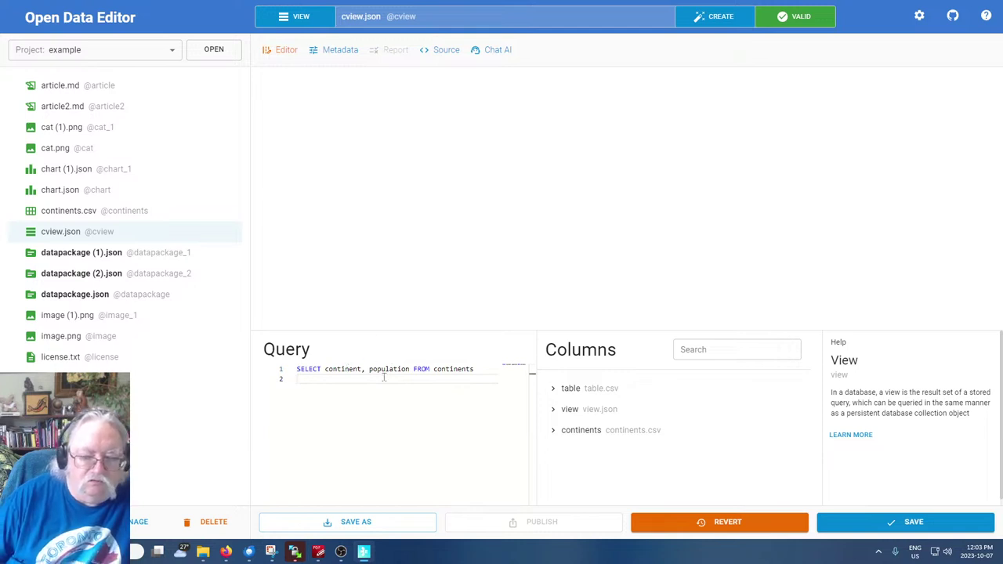
double_click(456, 369)
left_click(464, 387)
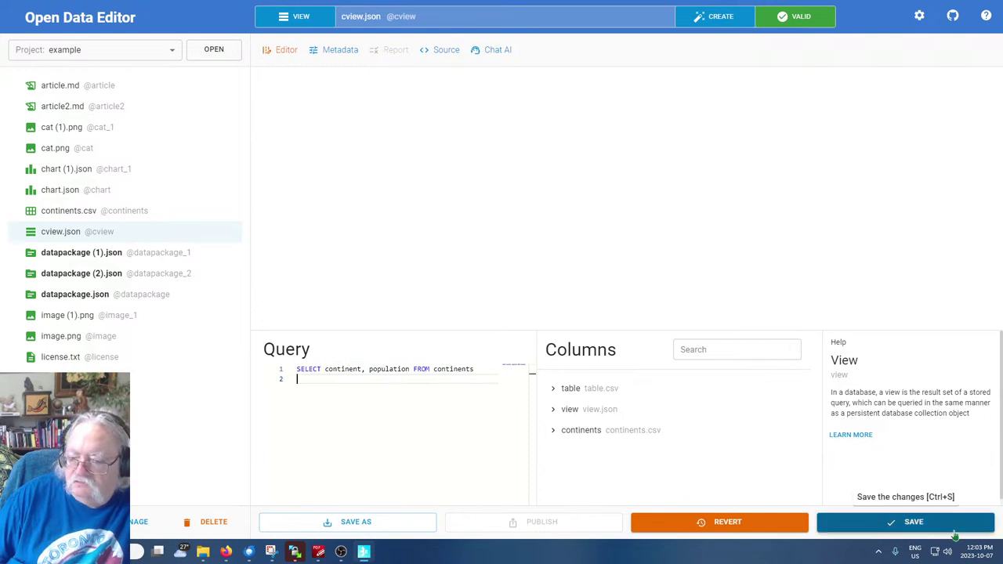
left_click(913, 524)
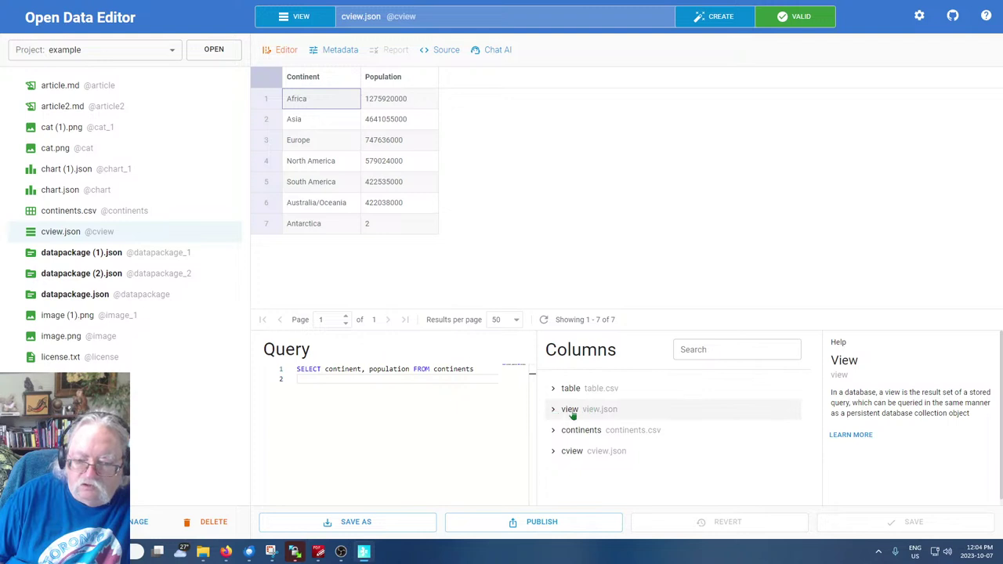
left_click(569, 410)
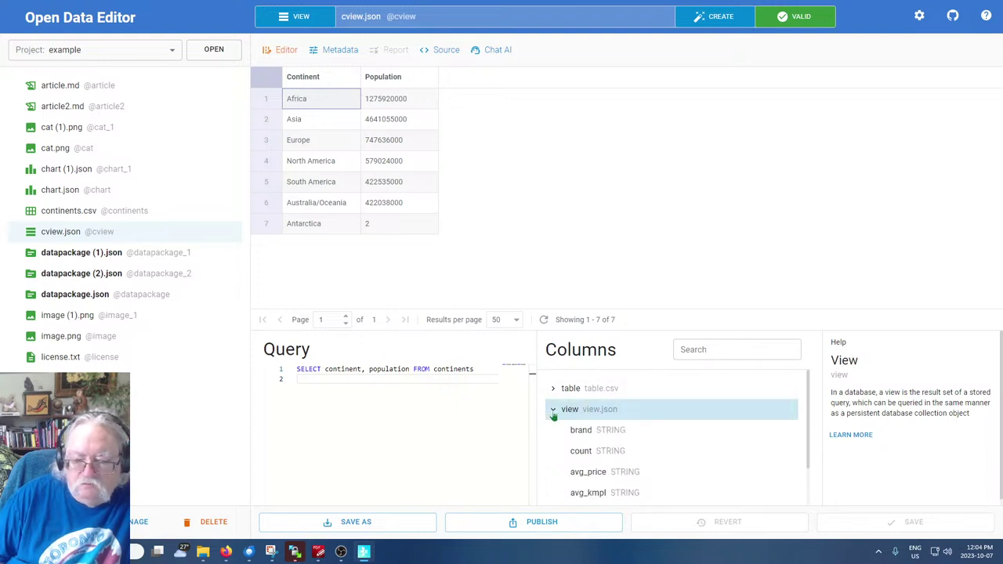
left_click(553, 409)
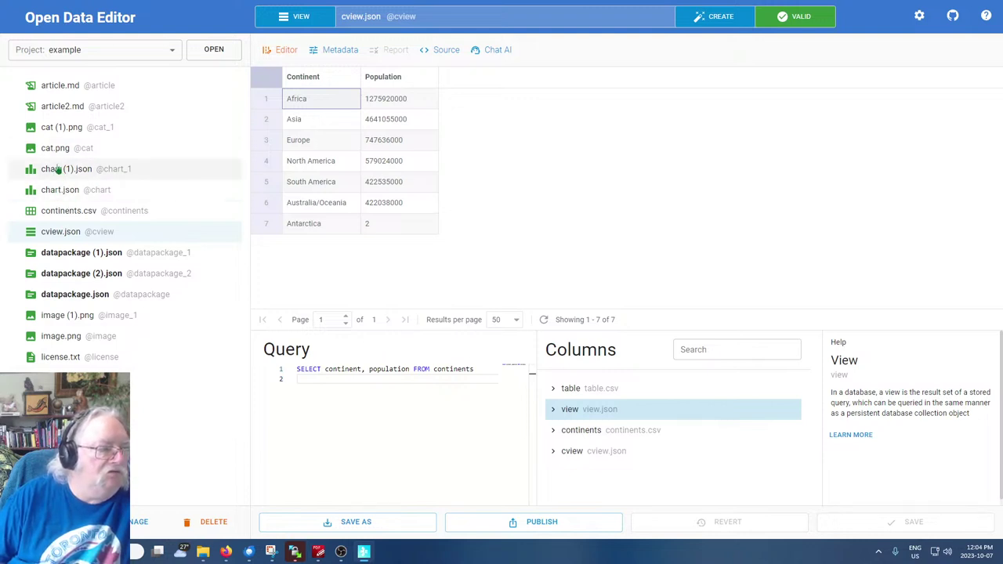
Switch chart (1).json's data source to cview.json, save it, and open chart.json
left_click(56, 170)
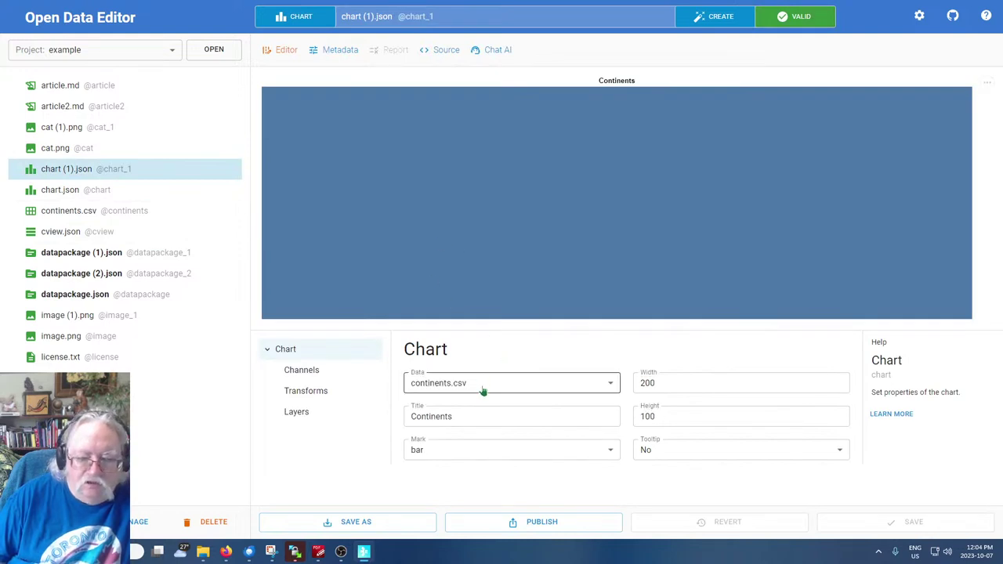
left_click(483, 384)
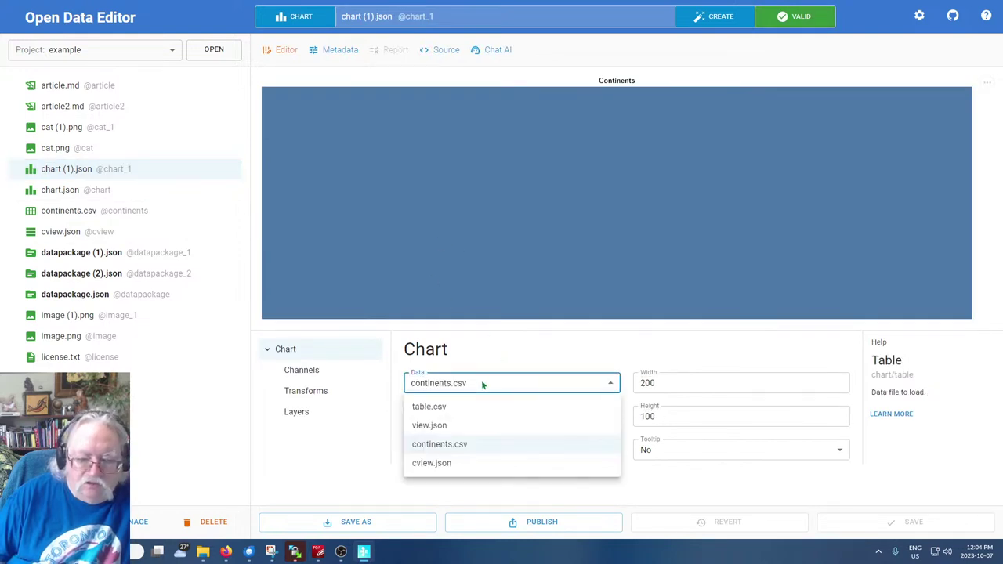
left_click(440, 463)
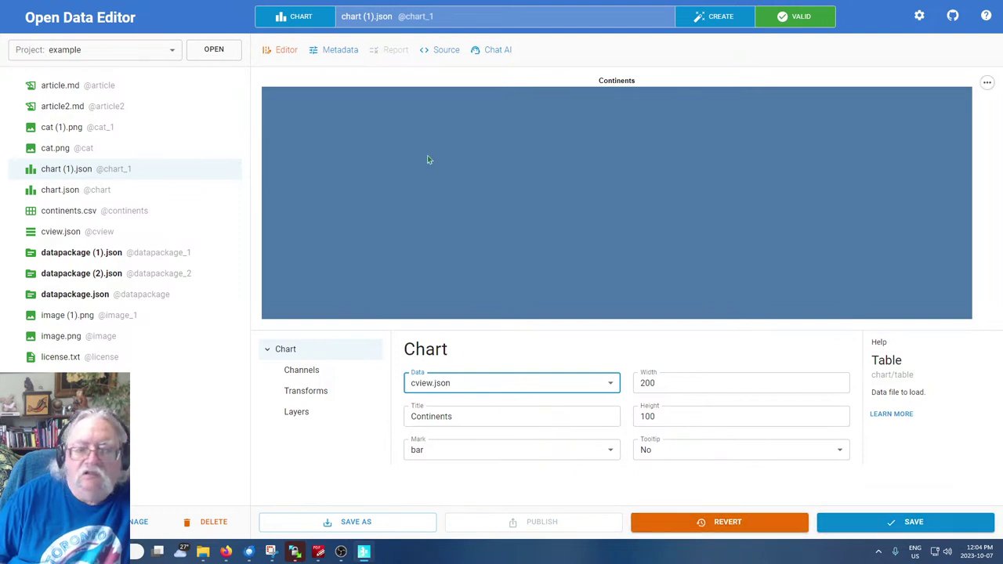
left_click(911, 522)
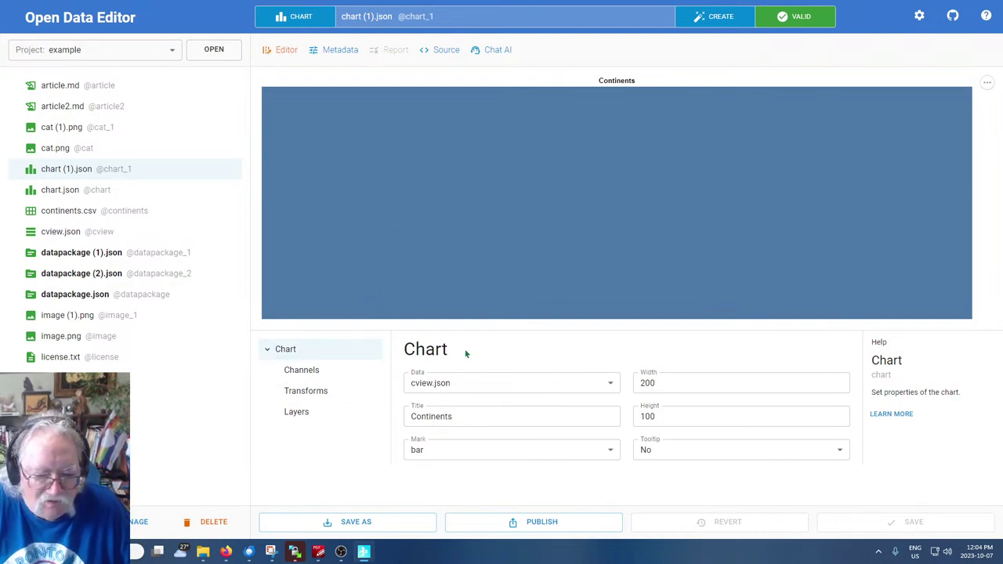
left_click(61, 190)
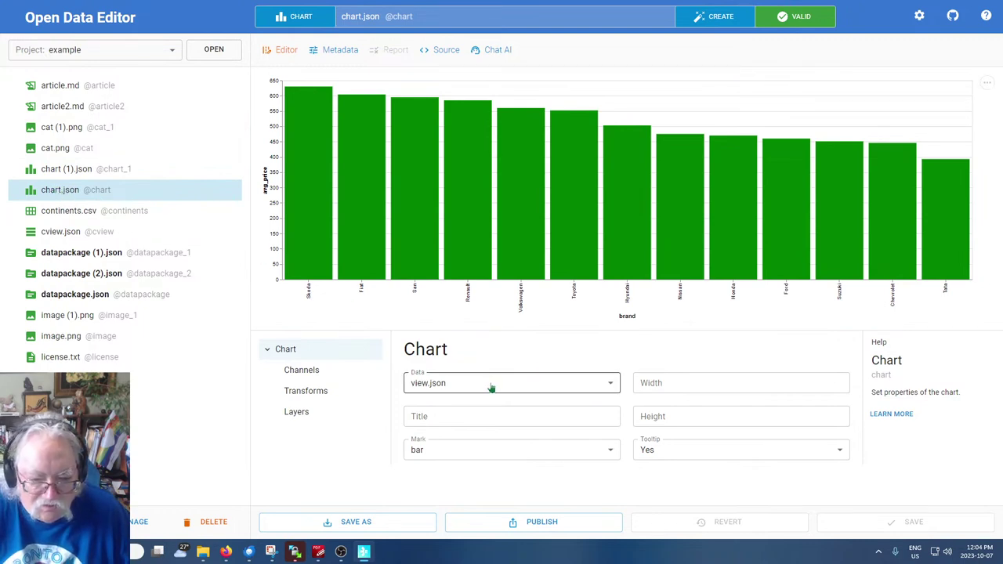
left_click(610, 385)
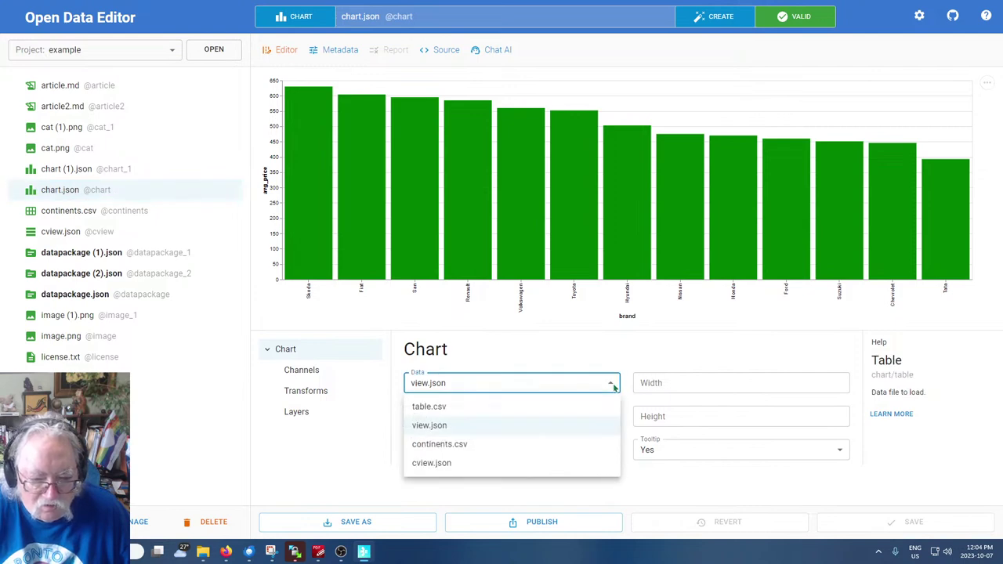
left_click(616, 382)
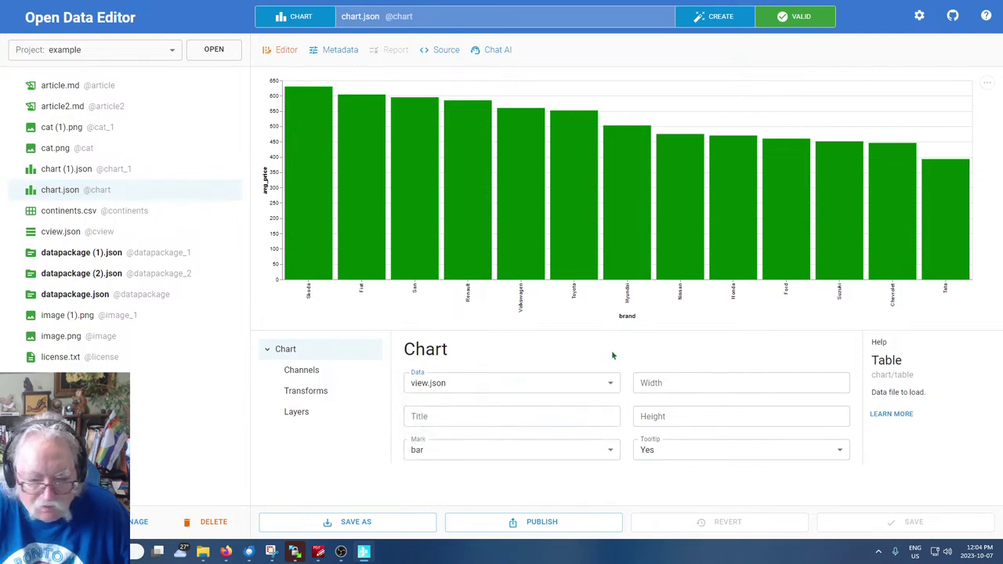
left_click(582, 384)
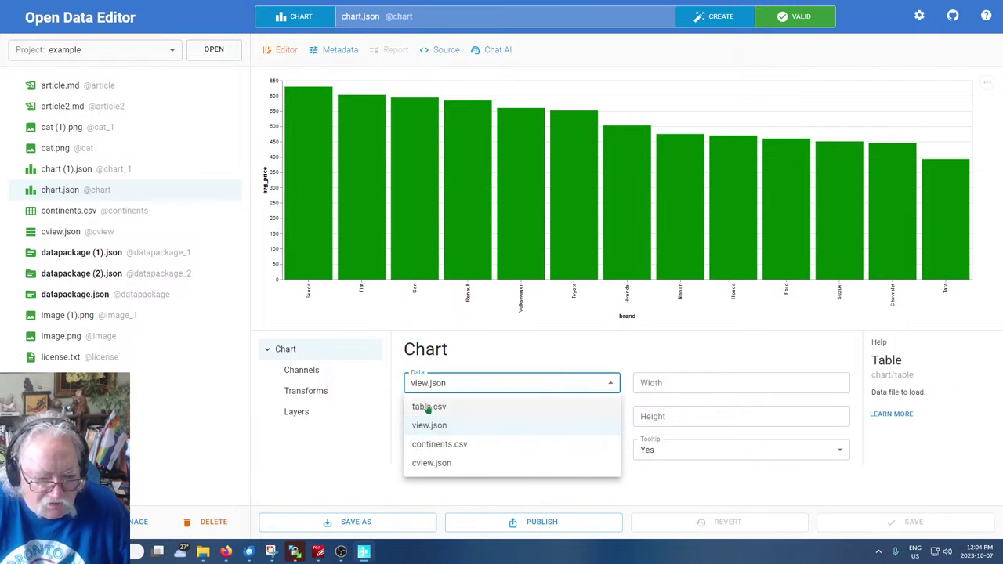
left_click(430, 446)
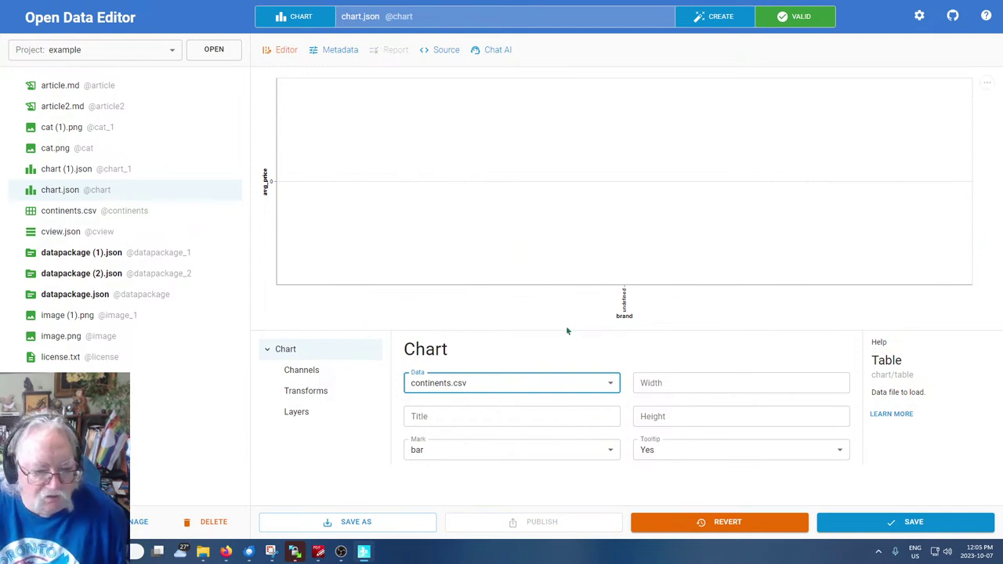
left_click(551, 390)
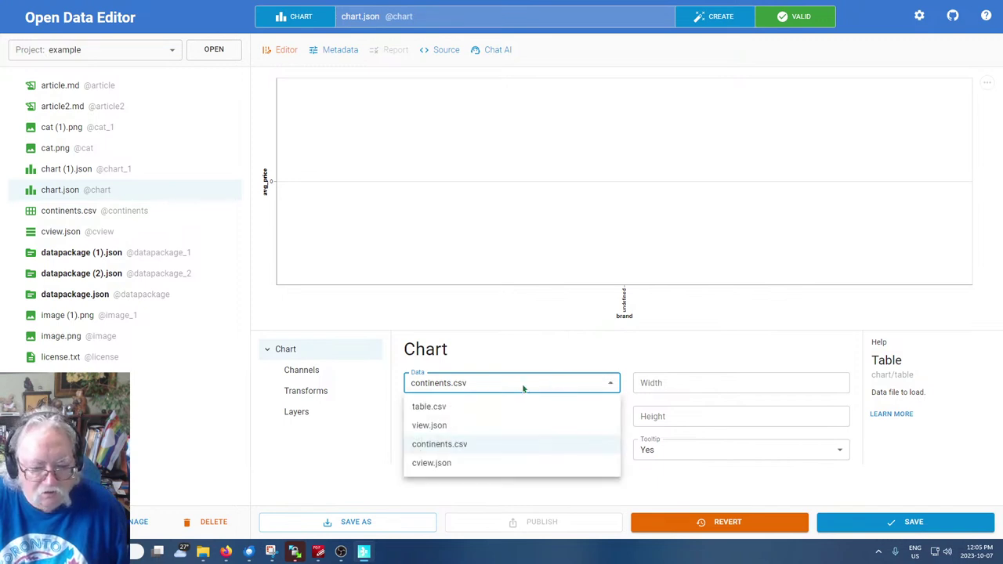
left_click(436, 465)
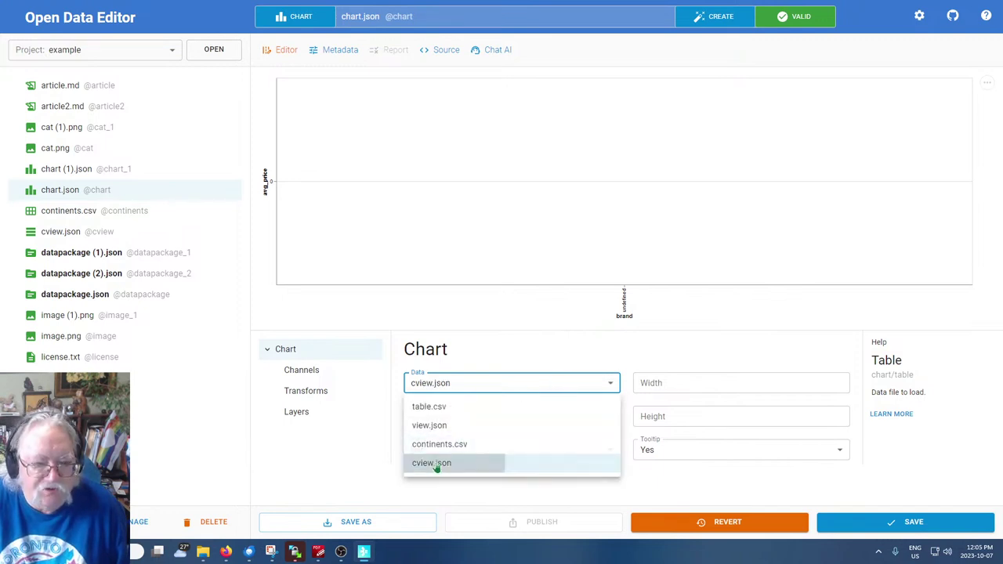
left_click(489, 385)
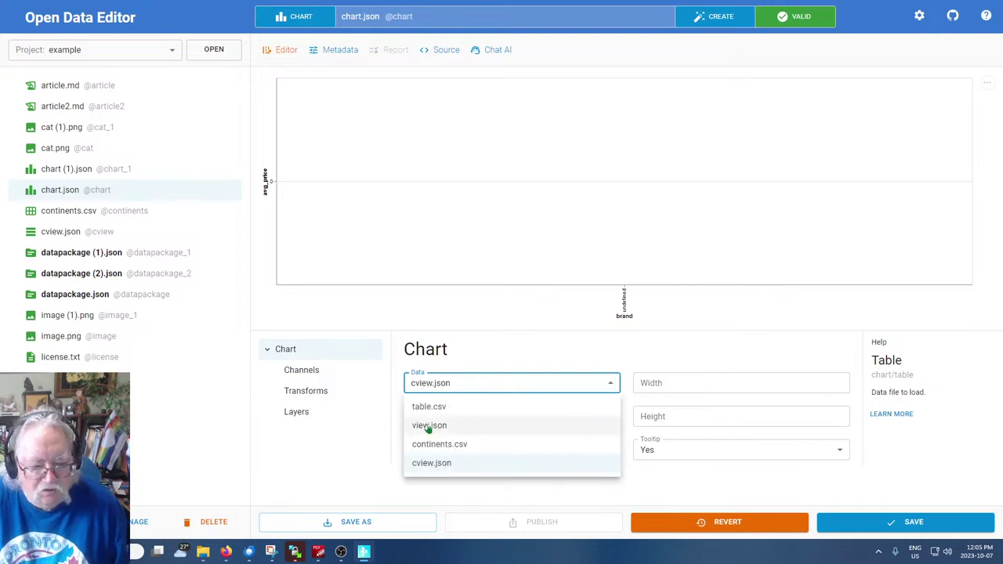
left_click(430, 425)
left_click(506, 384)
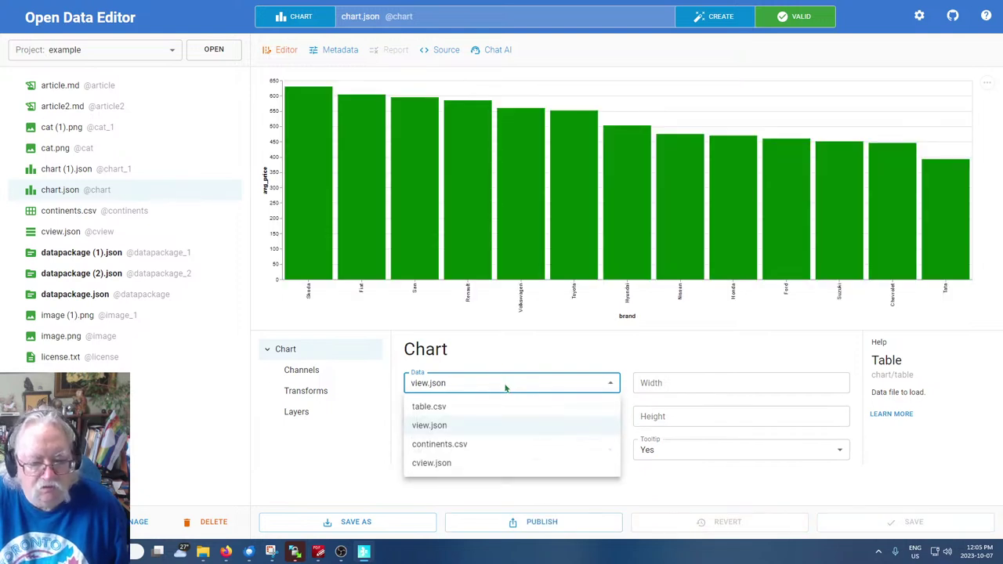
left_click(426, 402)
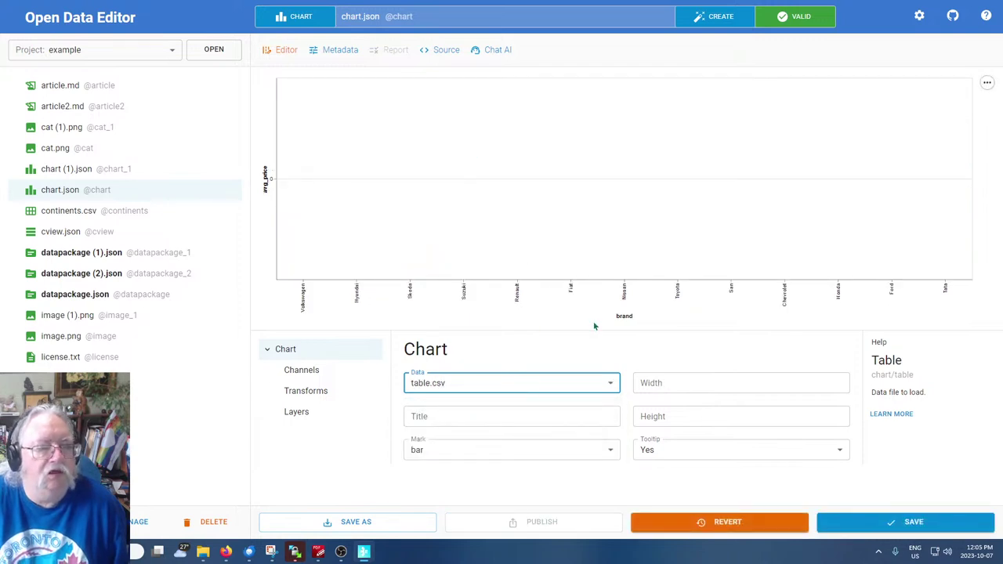
left_click(504, 389)
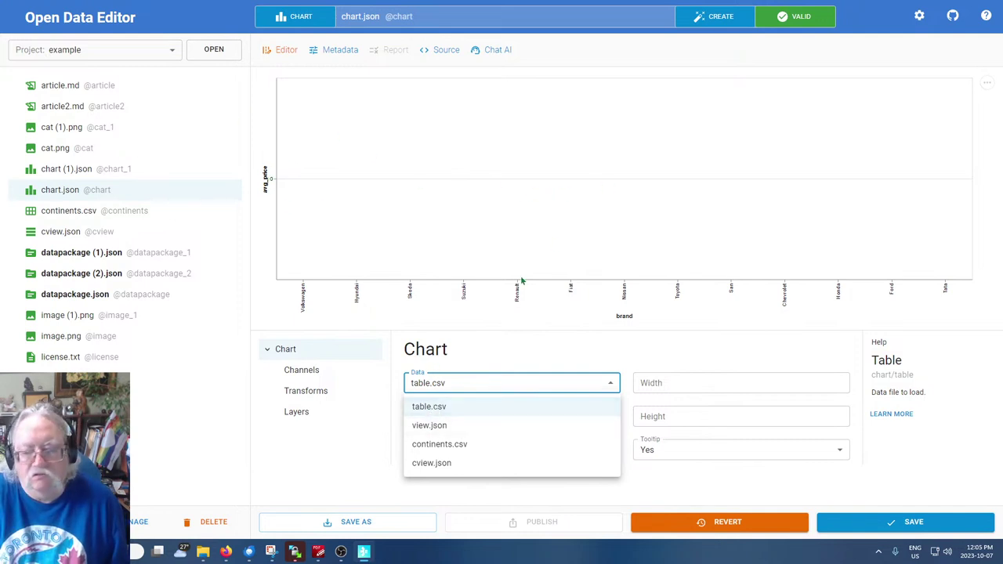
left_click(430, 426)
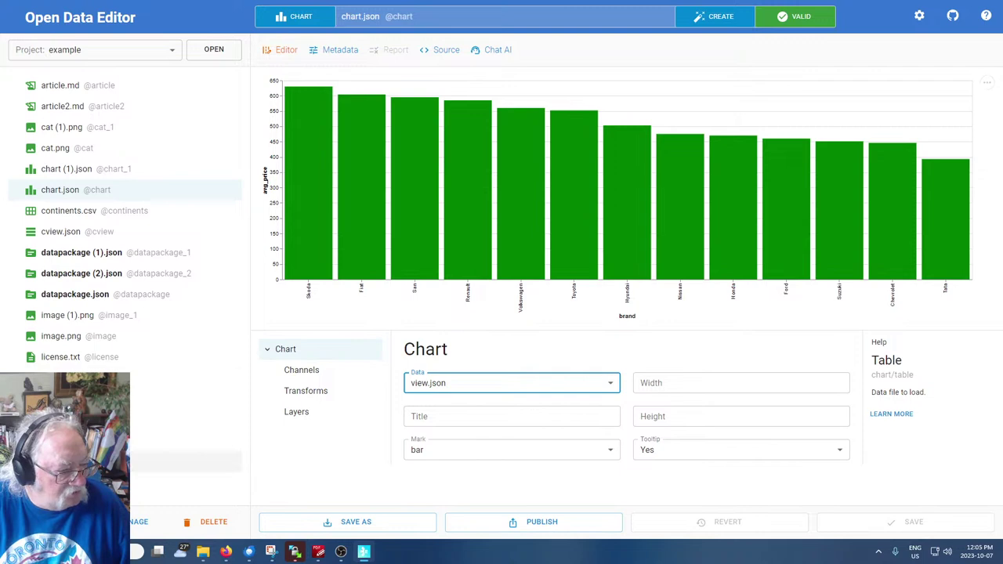
Copy the full 8-line car-price query from view.json and return to cview.json
left_click(181, 483)
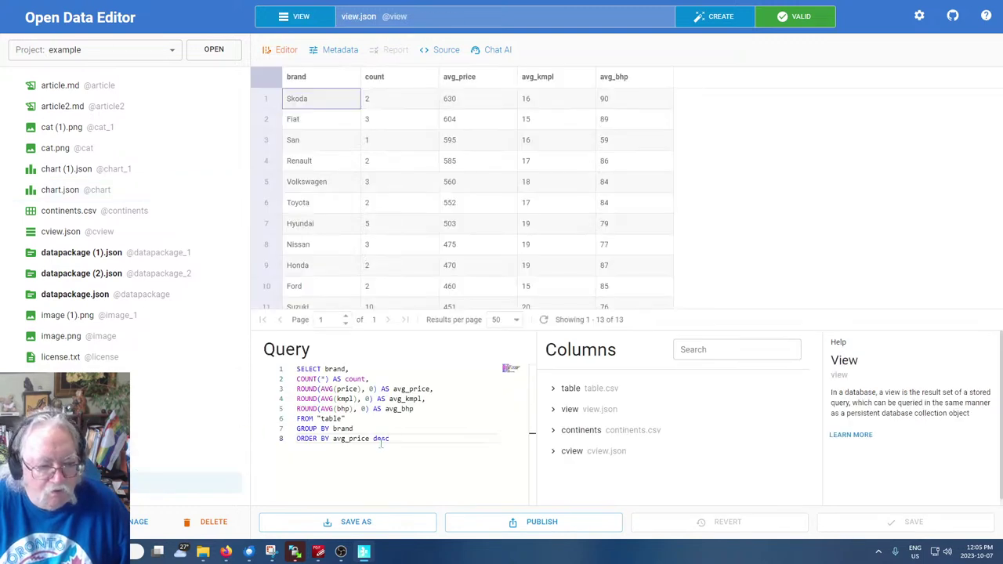
left_click(333, 379)
left_click(333, 449)
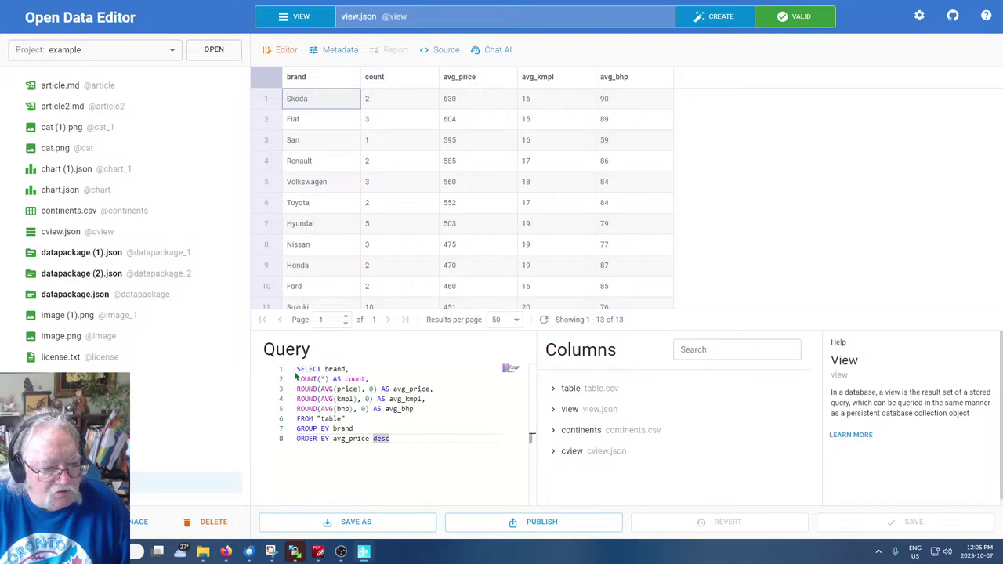
left_click_drag(296, 368, 392, 439)
right_click(320, 404)
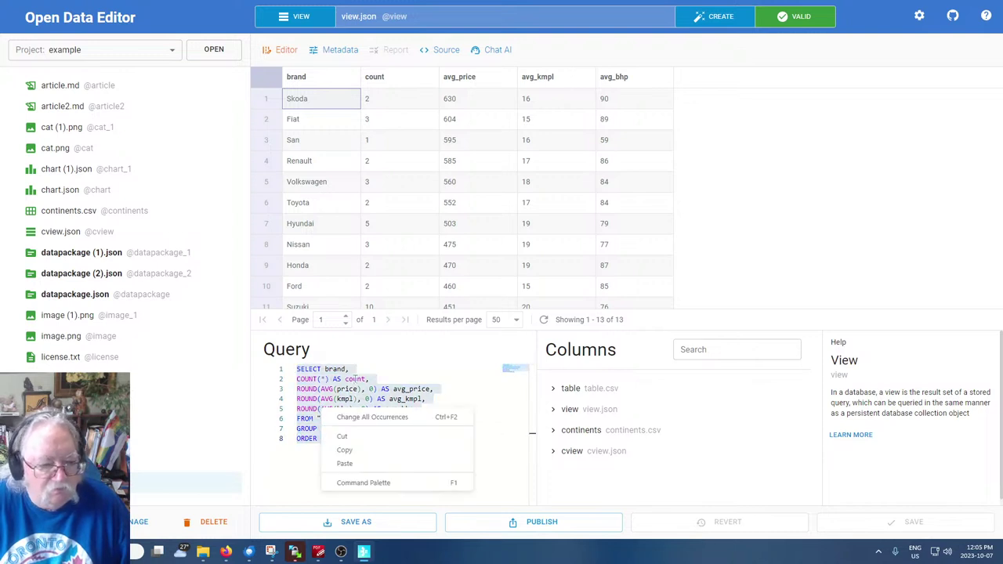
left_click(355, 450)
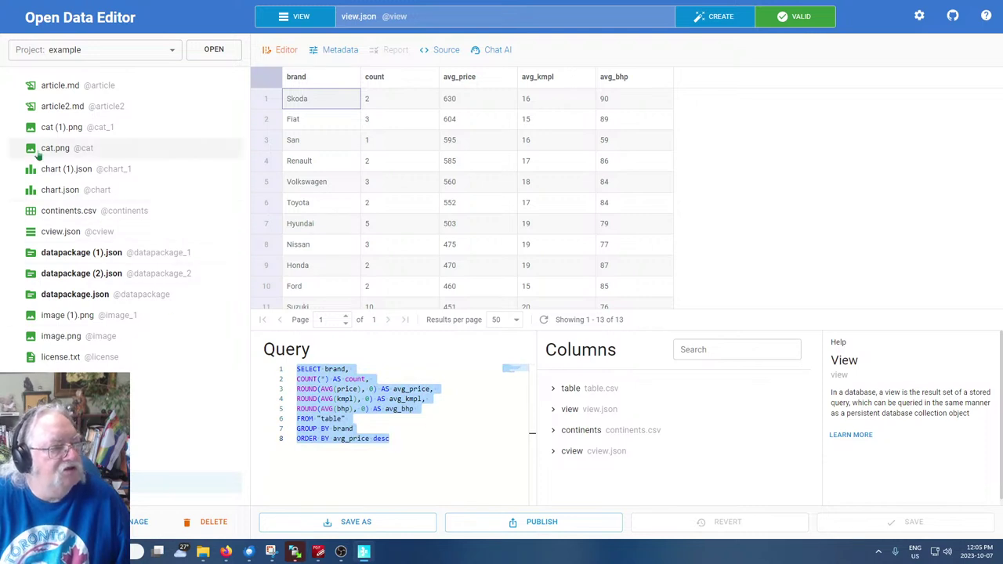
left_click(82, 232)
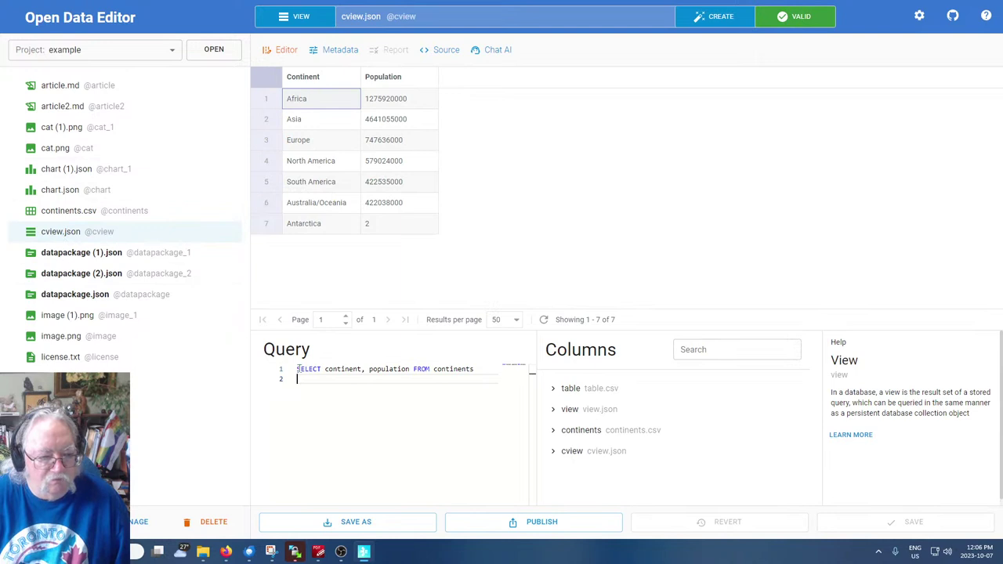
Replace the continents query with the pasted car query, changing brand to continent
left_click(296, 368)
left_click_drag(295, 369, 510, 391)
key("ctrl+v")
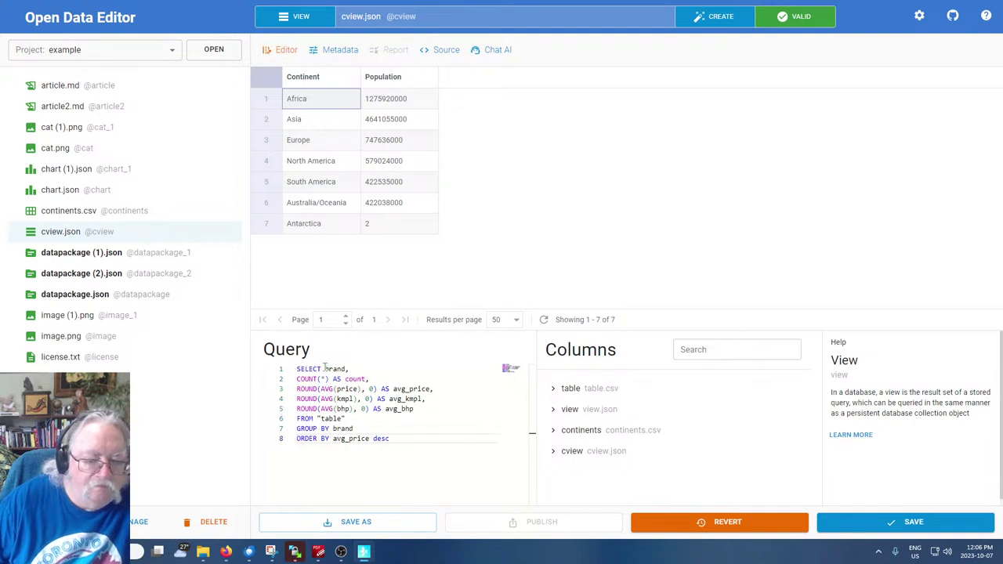
left_click_drag(324, 369, 346, 369)
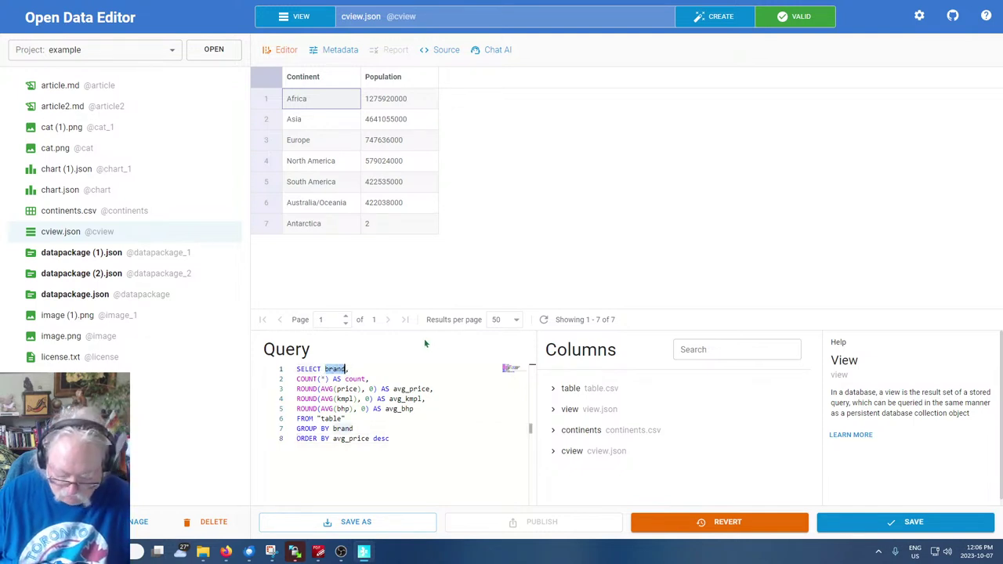
type("continent")
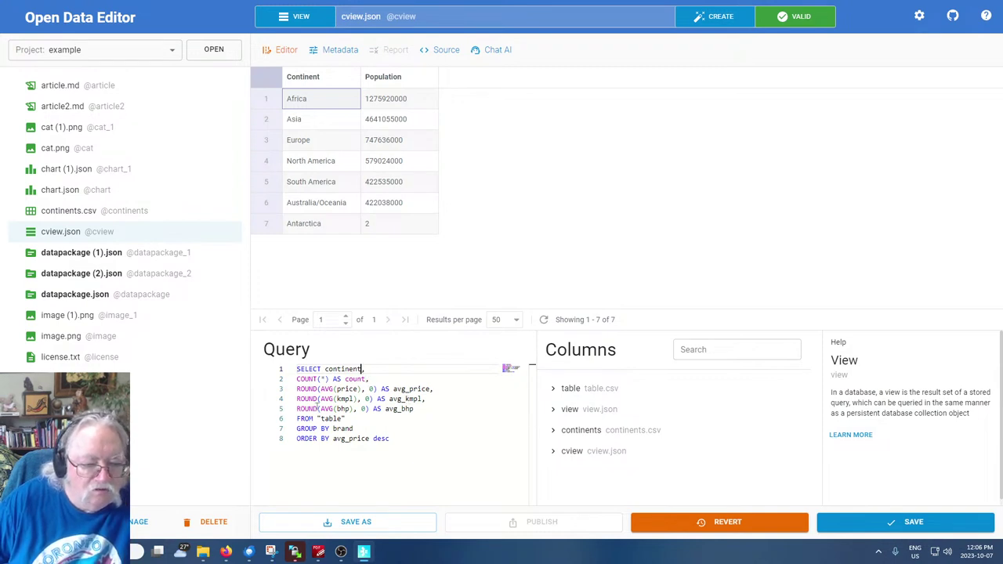
Drop the kmpl and bhp averages and turn AVG(price) AS avg_price into AVG(population) AS avg_population
left_click_drag(415, 408, 297, 399)
key("BackSpace")
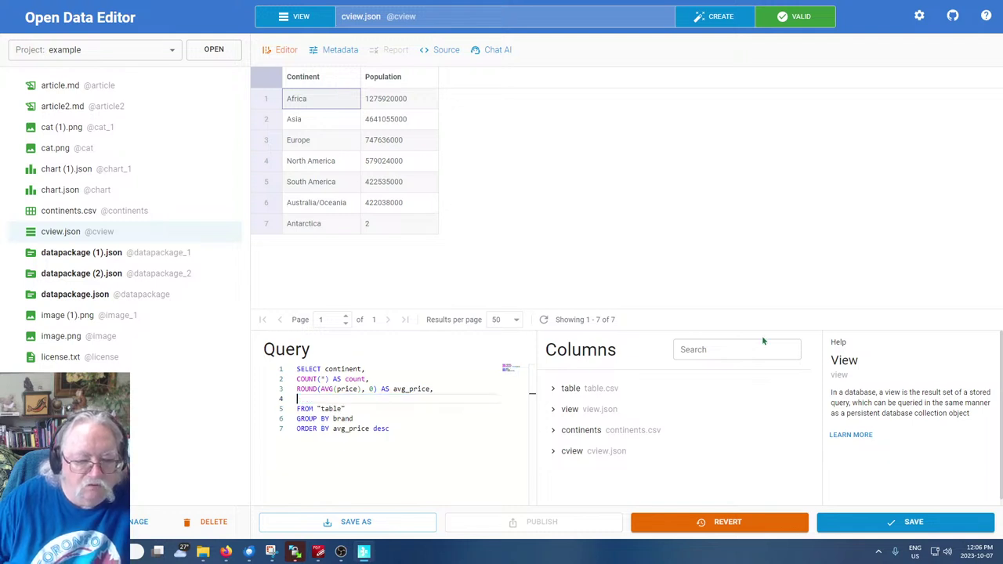
key("Delete")
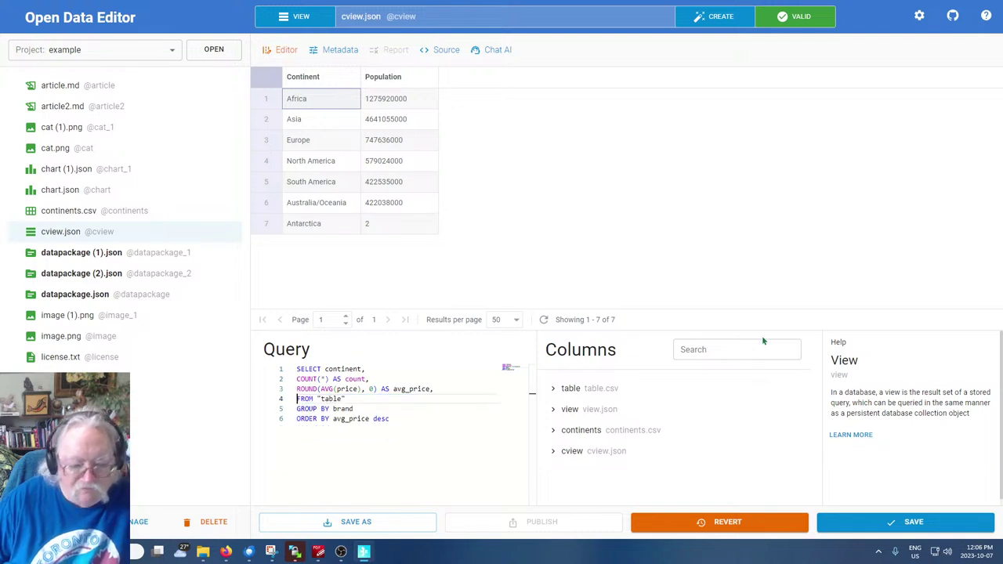
key("Up")
key("ctrl+Right")
key("ctrl+Right")
key("ctrl+Right")
key("ctrl+shift+Right")
key("Left")
type("populati")
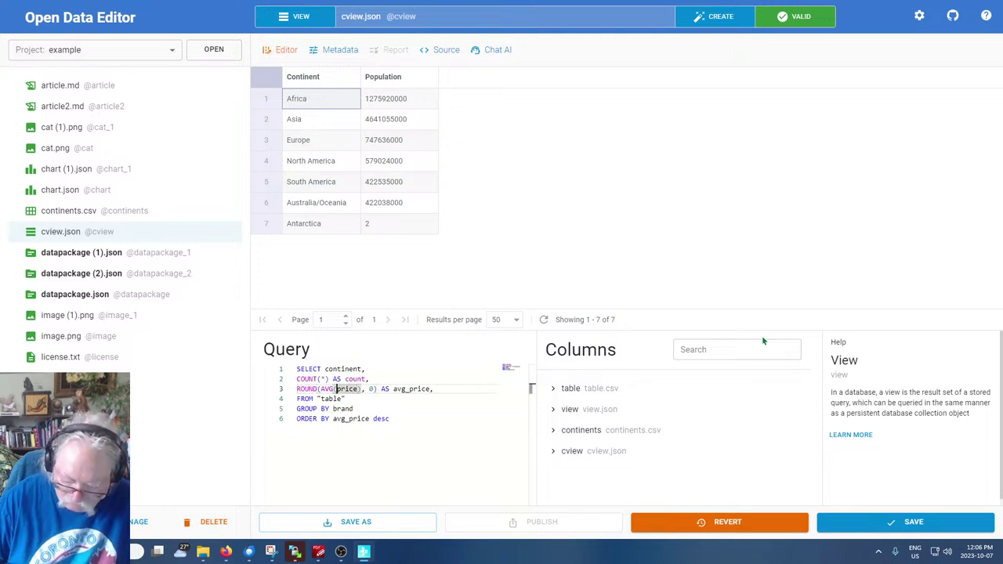
type("on")
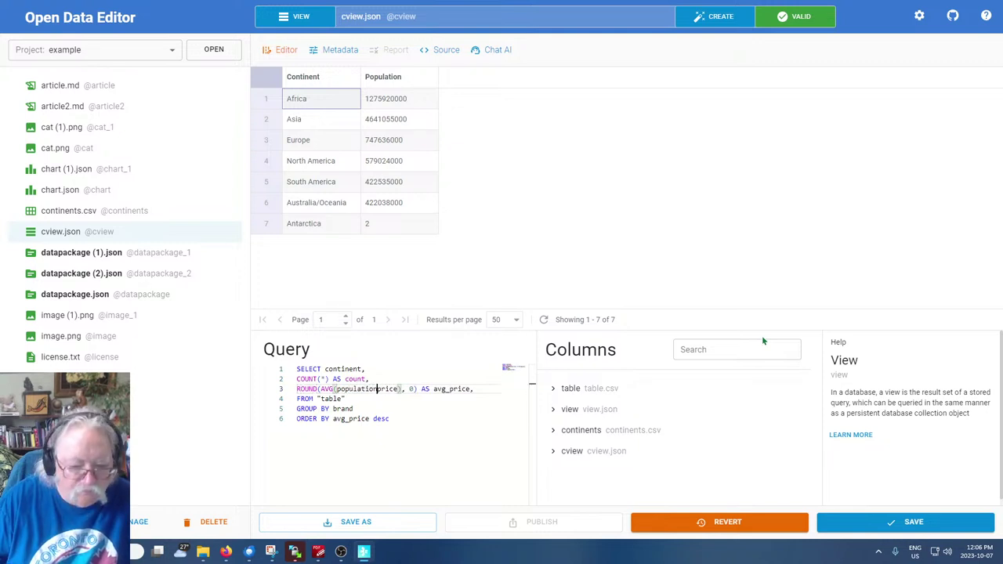
key("Delete")
key("Delete")
key("Delete")
key("Delete")
key("Delete")
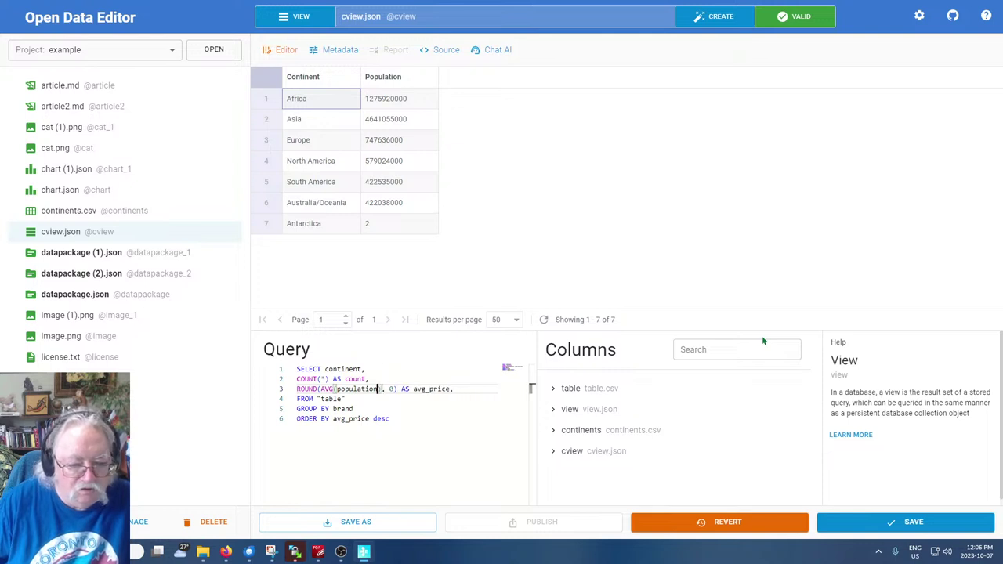
key("Right")
key("Right")
key("Right")
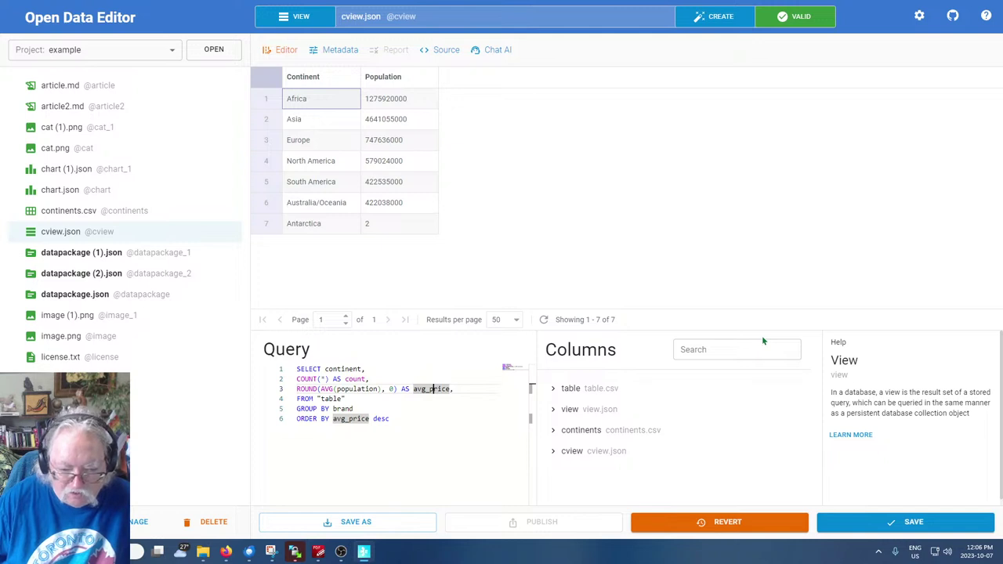
key("Right")
key("Right")
key("Right")
key("Right")
type("population")
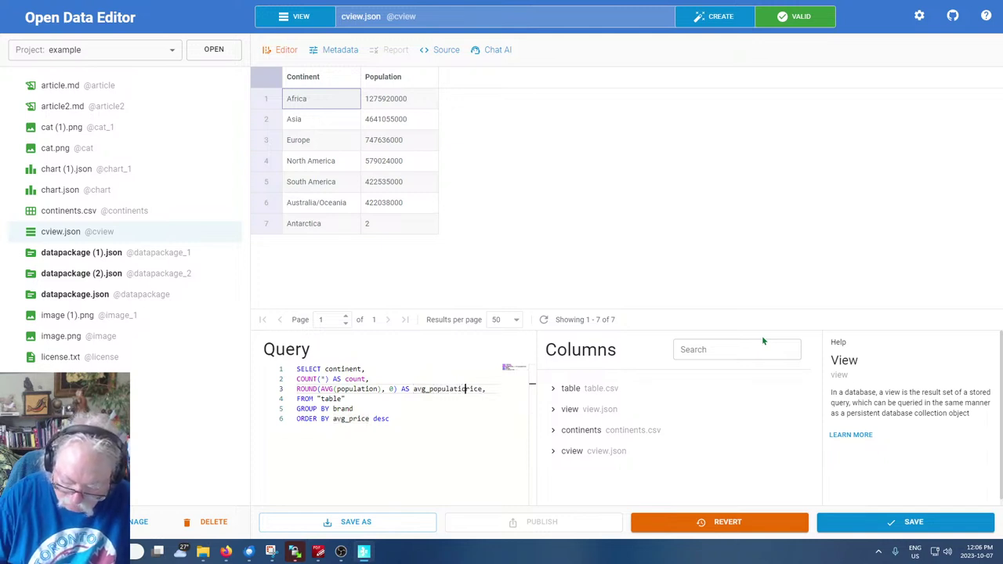
key("Delete")
key("Delete")
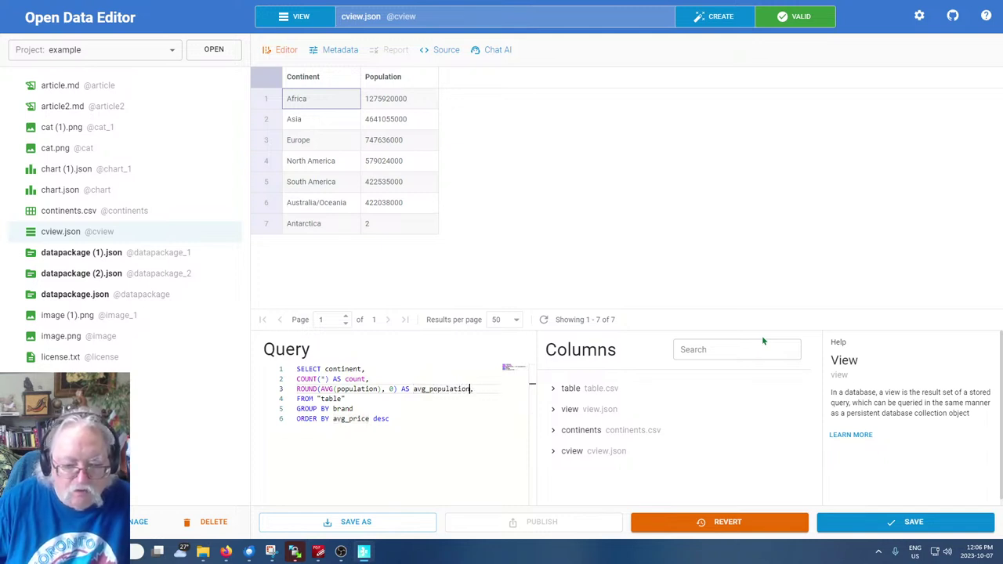
Make the query read FROM continents and GROUP BY continent
key("Down")
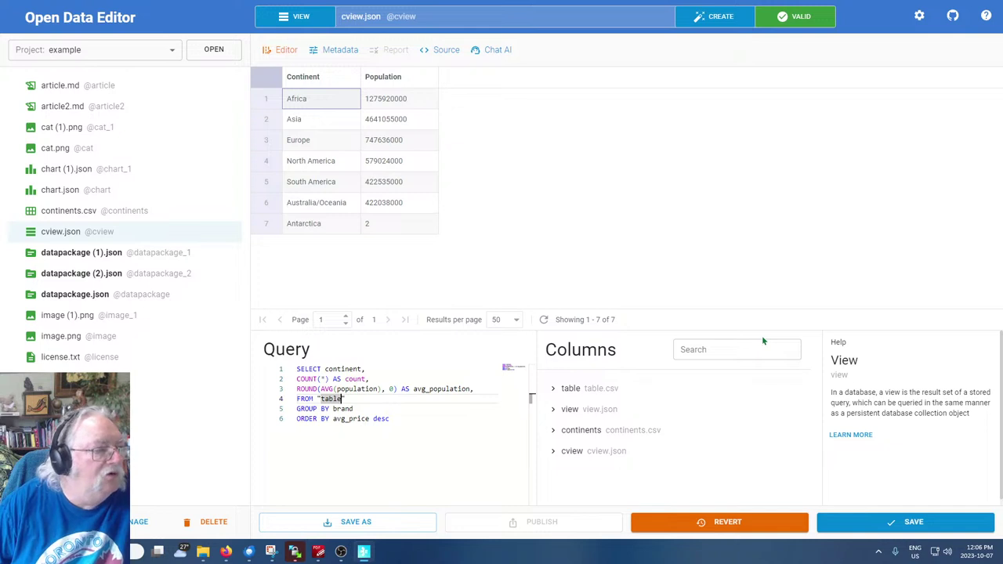
key("BackSpace")
key("BackSpace")
key("BackSpace")
key("BackSpace")
key("BackSpace")
key("BackSpace")
type("continents")
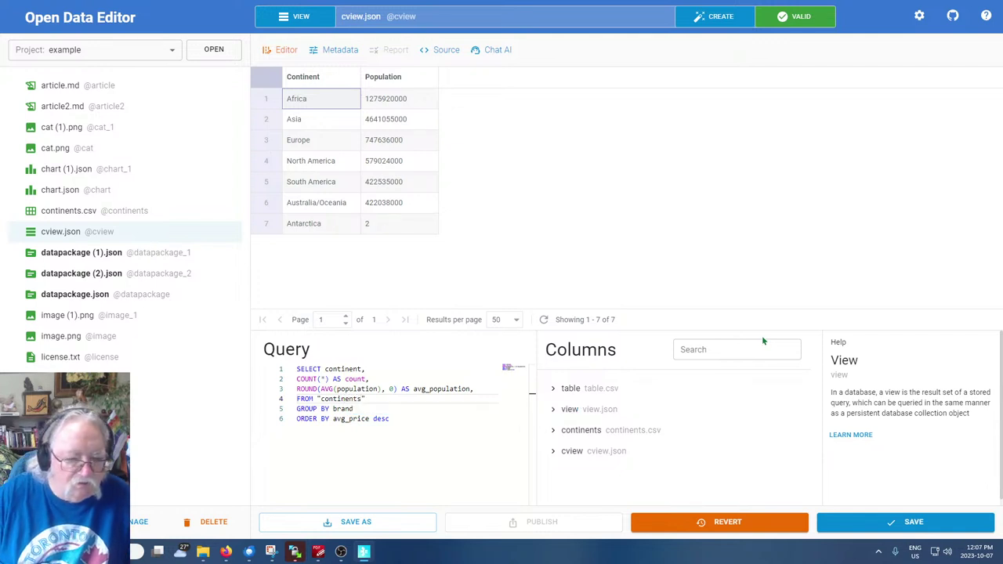
key("Down")
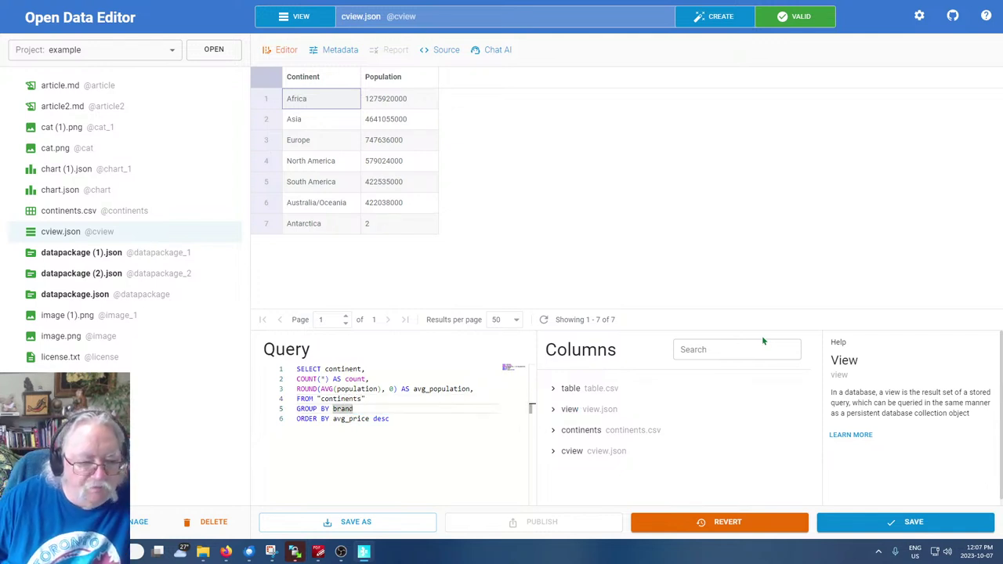
key("BackSpace")
key("BackSpace")
key("BackSpace")
key("BackSpace")
key("BackSpace")
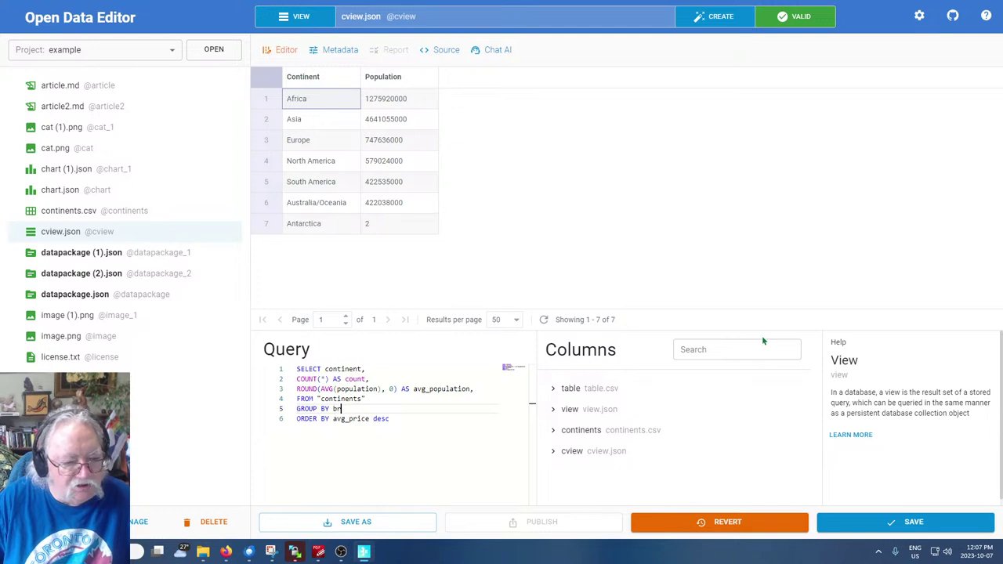
type("po")
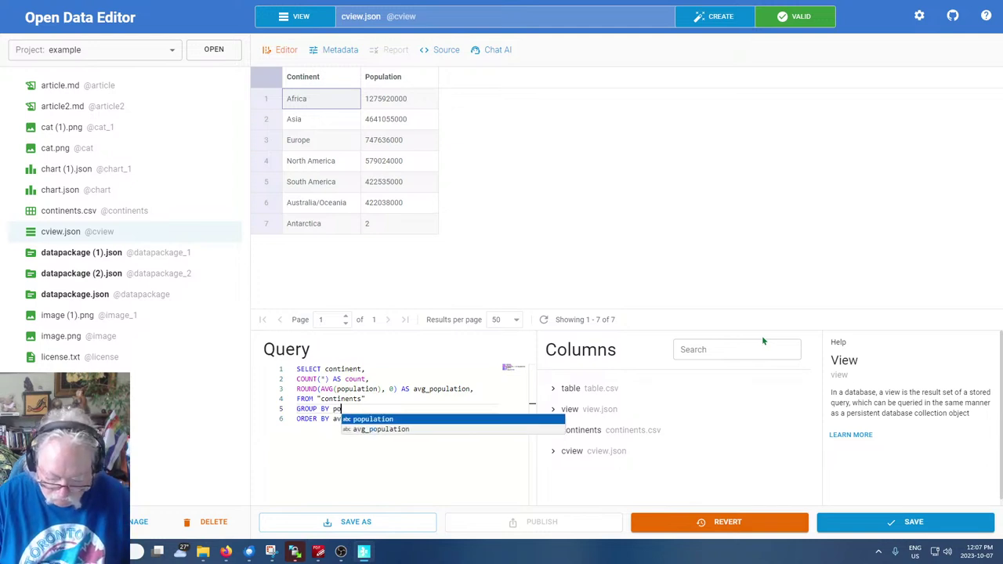
type("pulation")
key("BackSpace")
key("BackSpace")
key("BackSpace")
key("BackSpace")
key("BackSpace")
key("BackSpace")
key("BackSpace")
key("BackSpace")
key("BackSpace")
key("BackSpace")
type("continent")
key("Down")
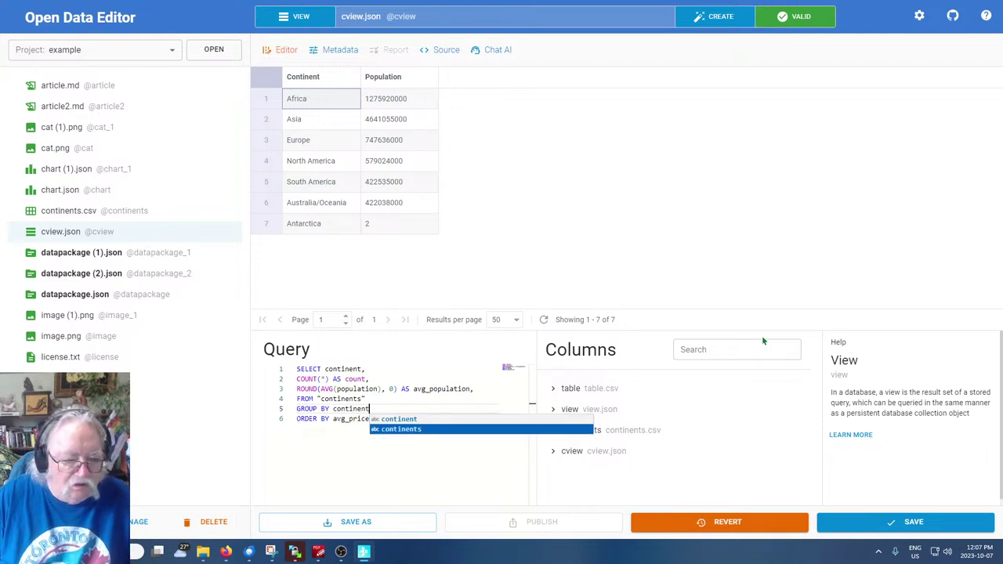
key("Up")
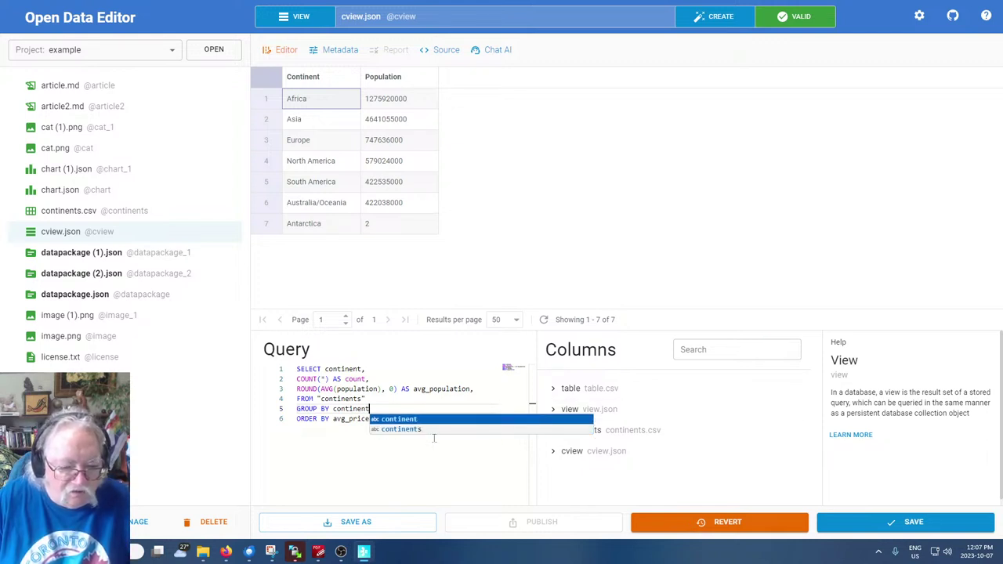
type("e")
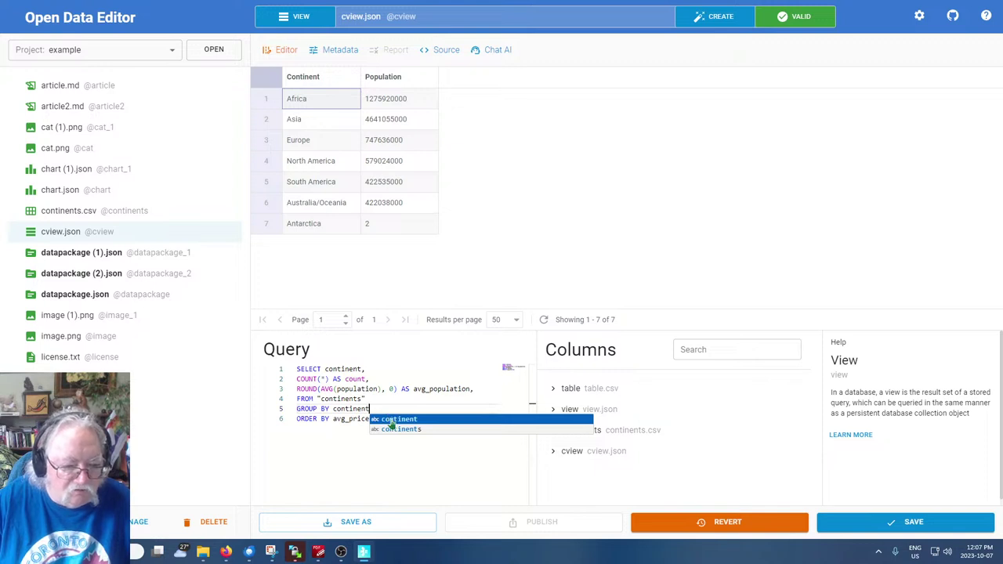
type(" desc")
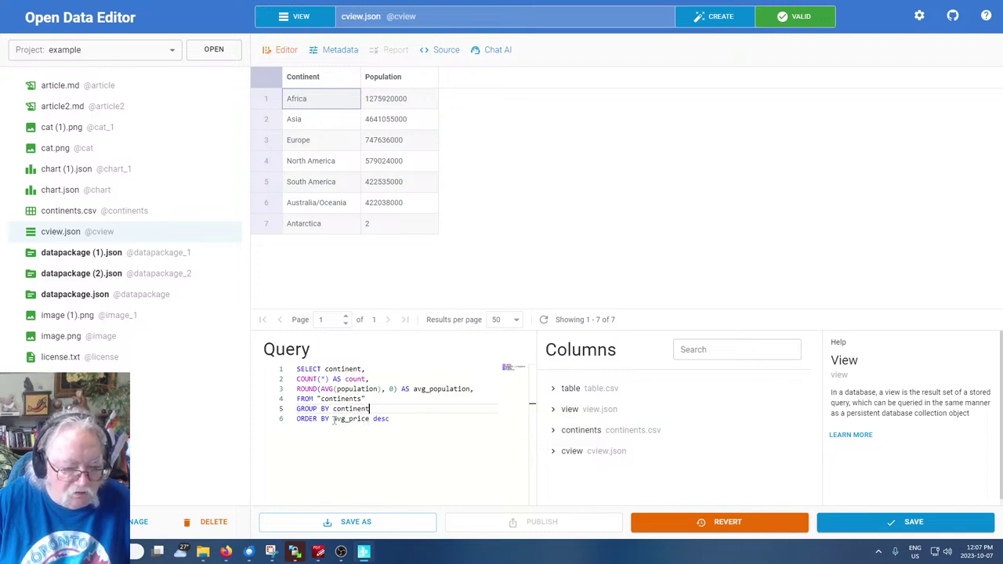
Change the ORDER BY column to avg_population desc and save the view
double_click(335, 419)
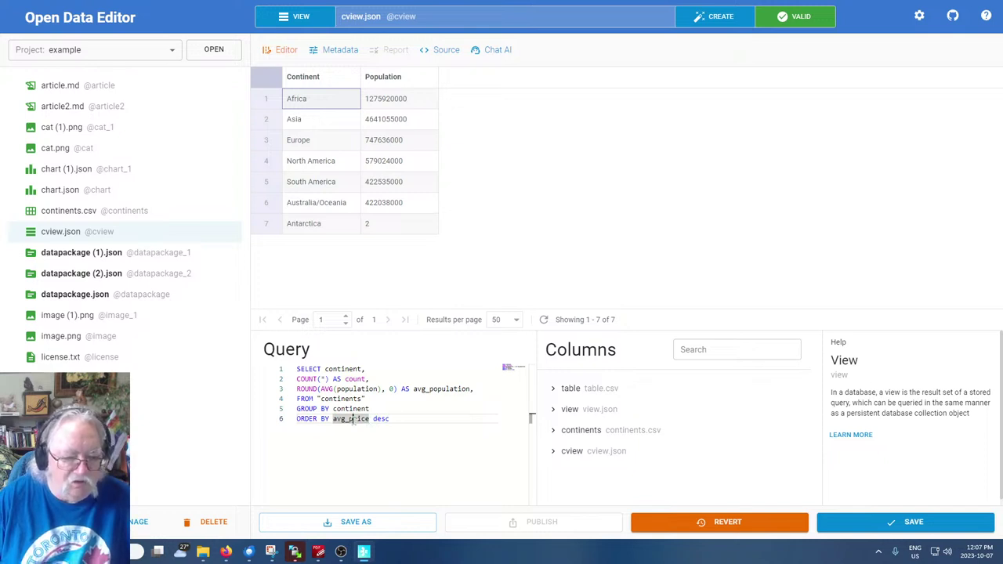
left_click_drag(349, 420, 369, 420)
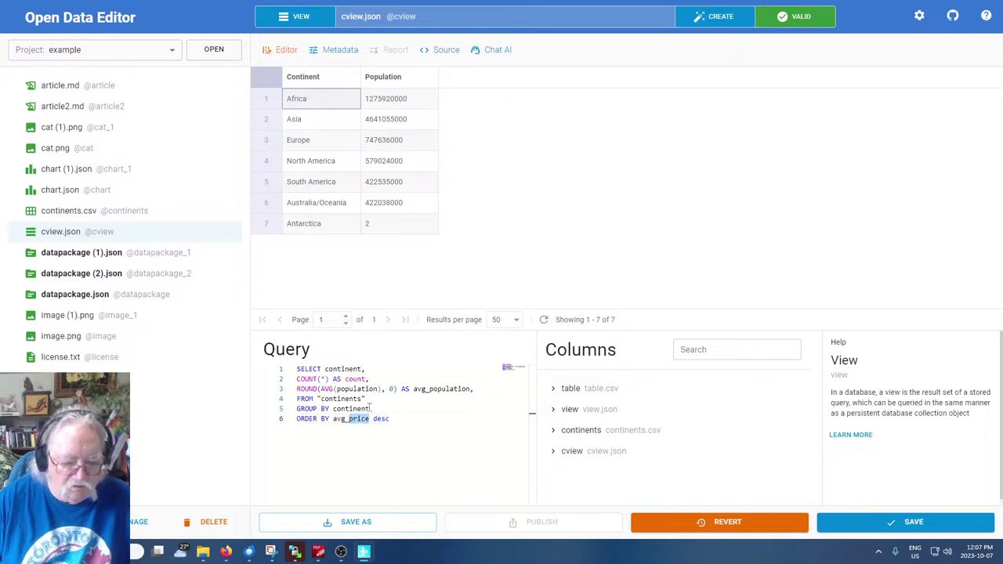
key("BackSpace")
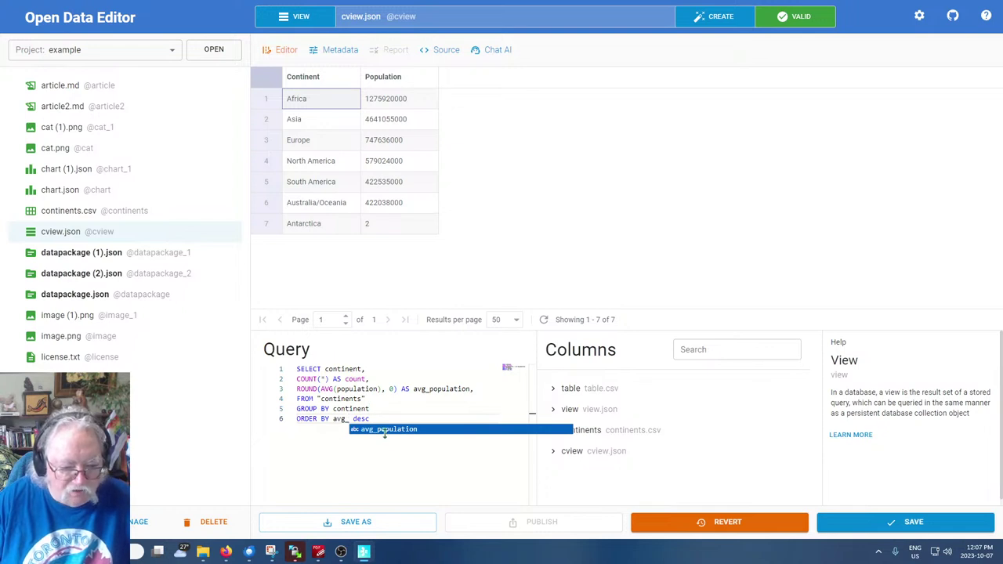
left_click(387, 430)
key("End")
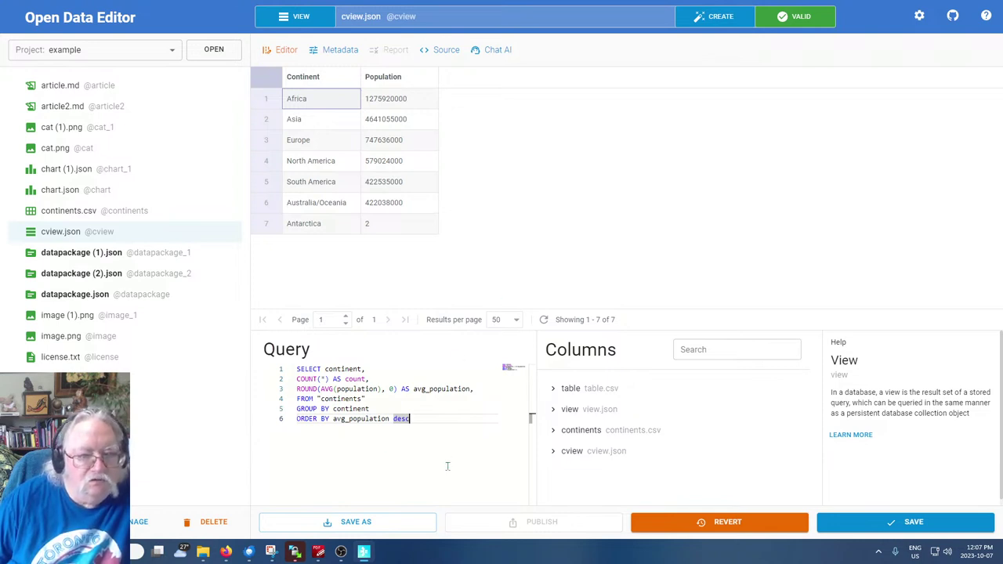
left_click(910, 523)
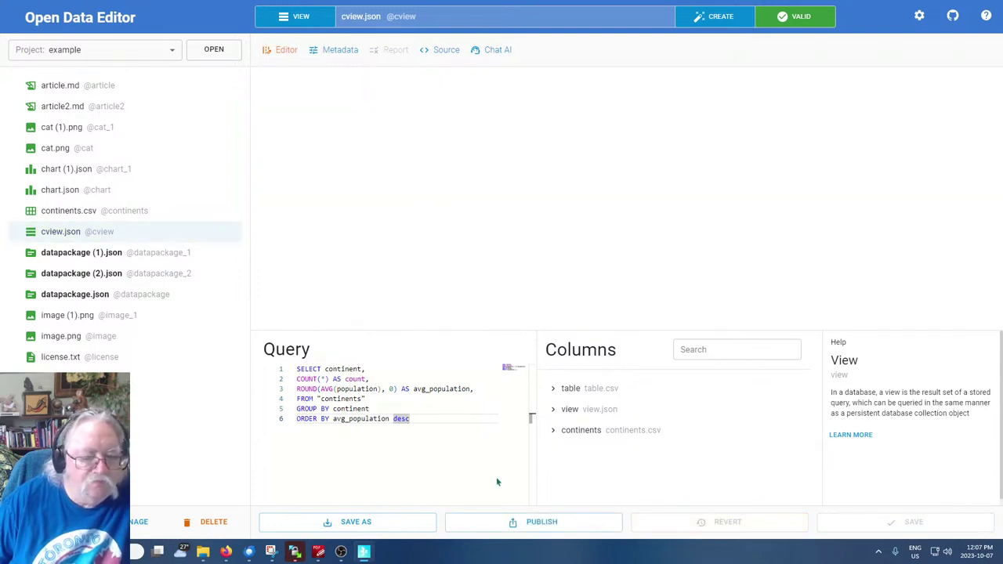
left_click(369, 399)
left_click(373, 434)
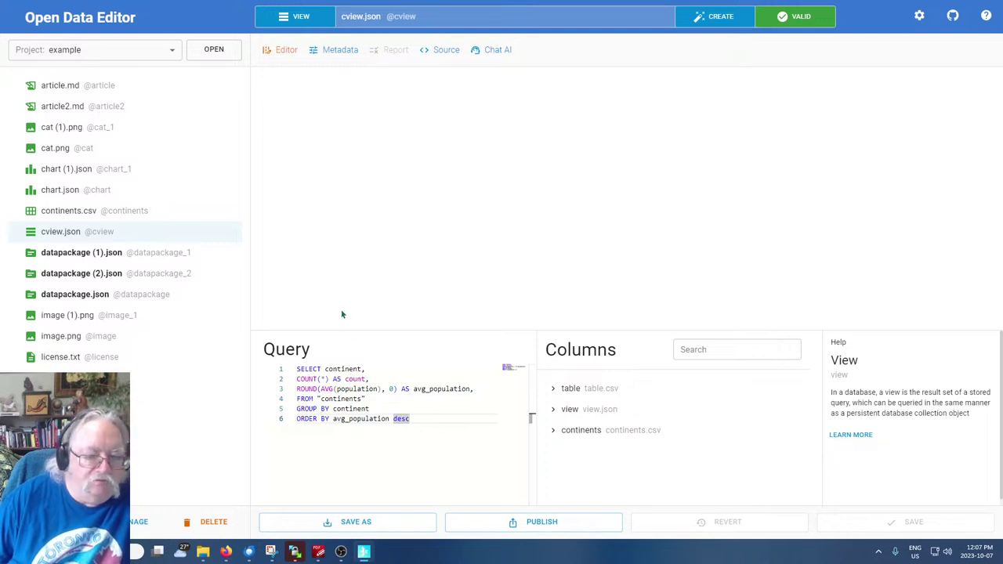
Check the Continent and Population headers in continents.csv by sorting, then return to cview.json
left_click(44, 214)
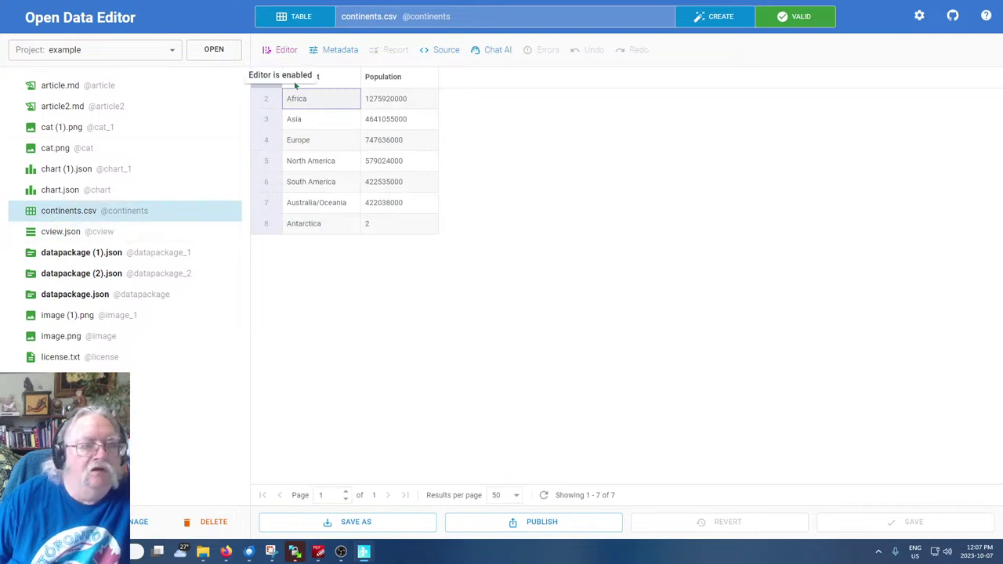
left_click(330, 78)
left_click(379, 80)
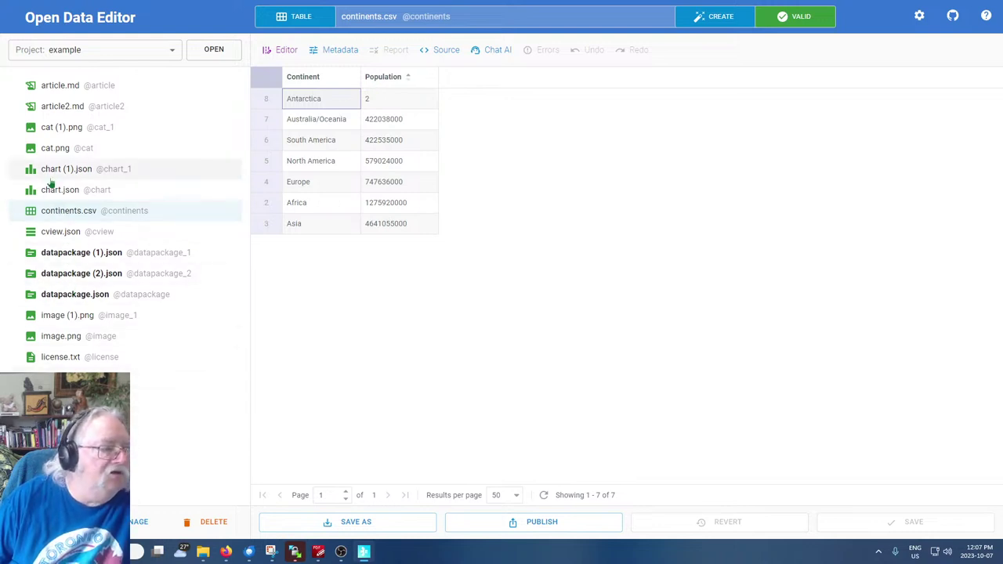
left_click(52, 229)
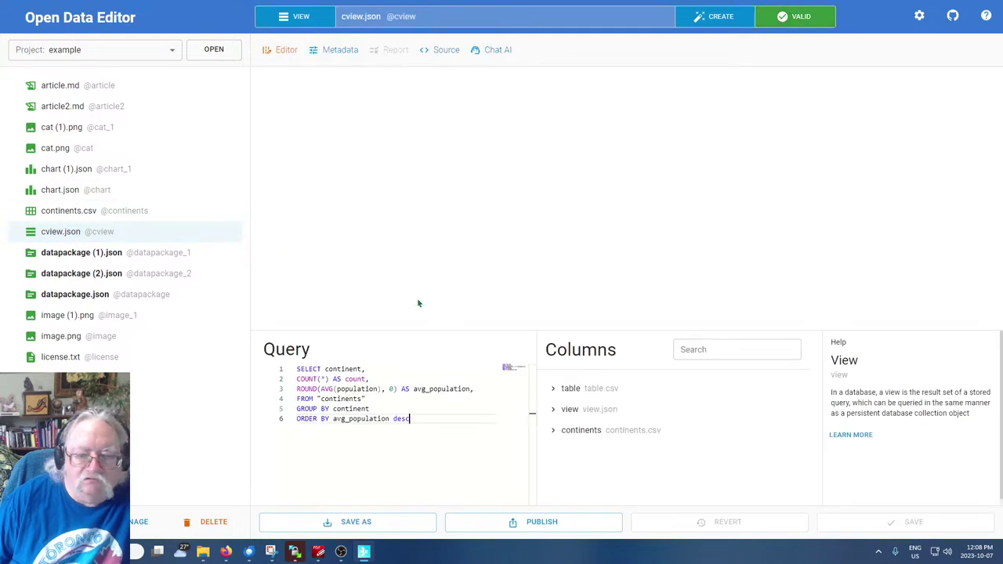
Capitalise continent and population to Continent and Population throughout the query and save
left_click_drag(337, 389, 382, 389)
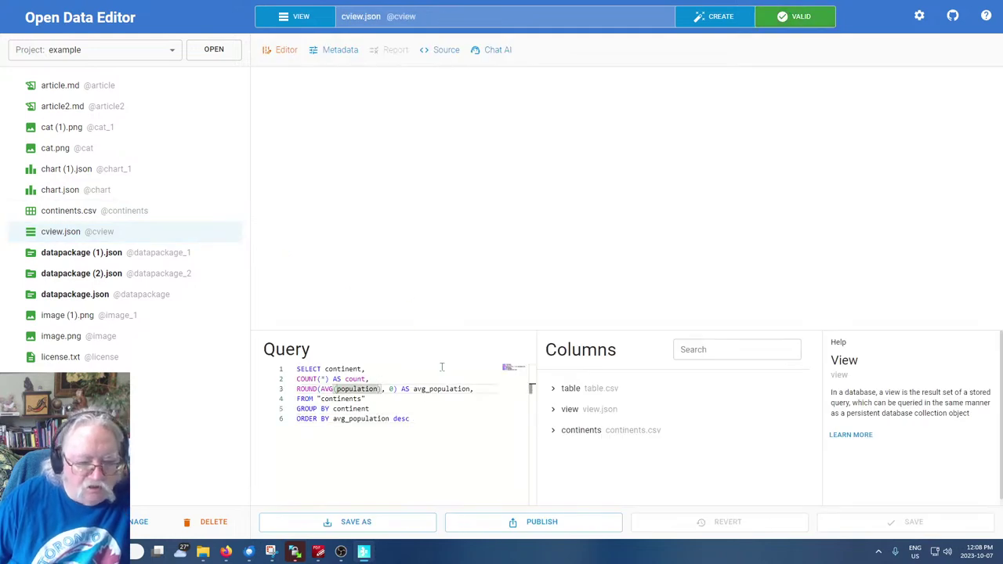
left_click(327, 369)
type("C")
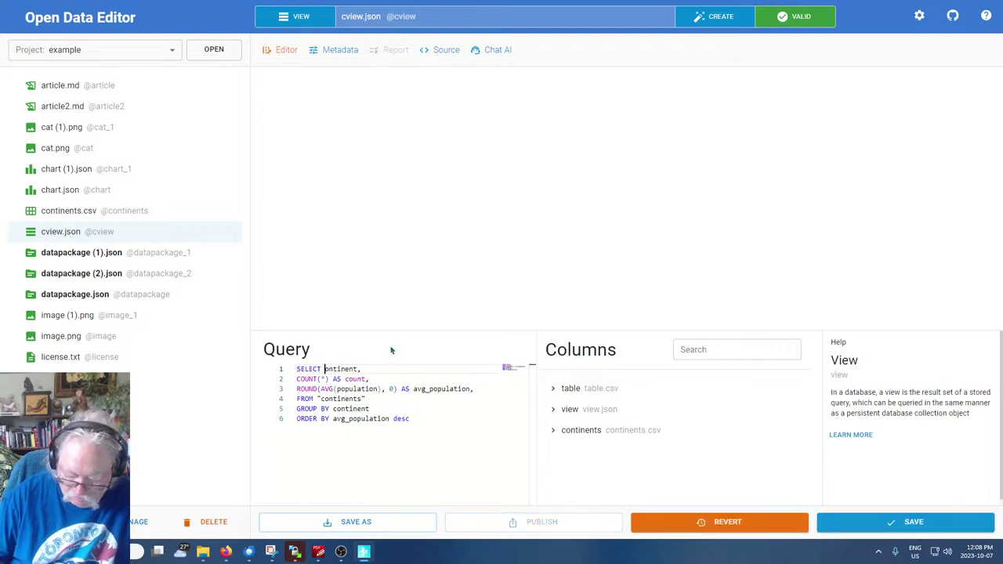
key("Delete")
left_click(336, 389)
type("P")
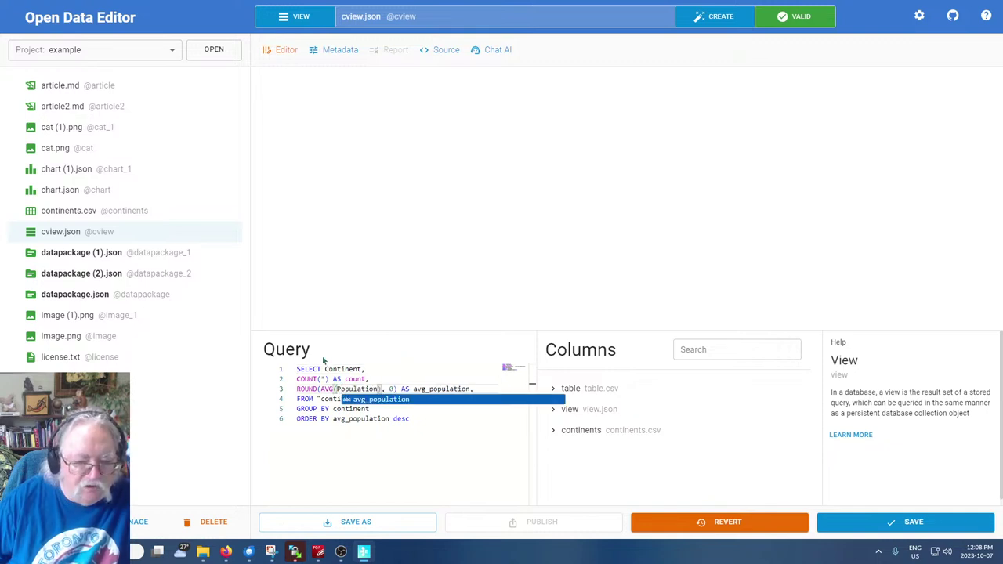
key("Delete")
left_click(342, 459)
left_click(335, 408)
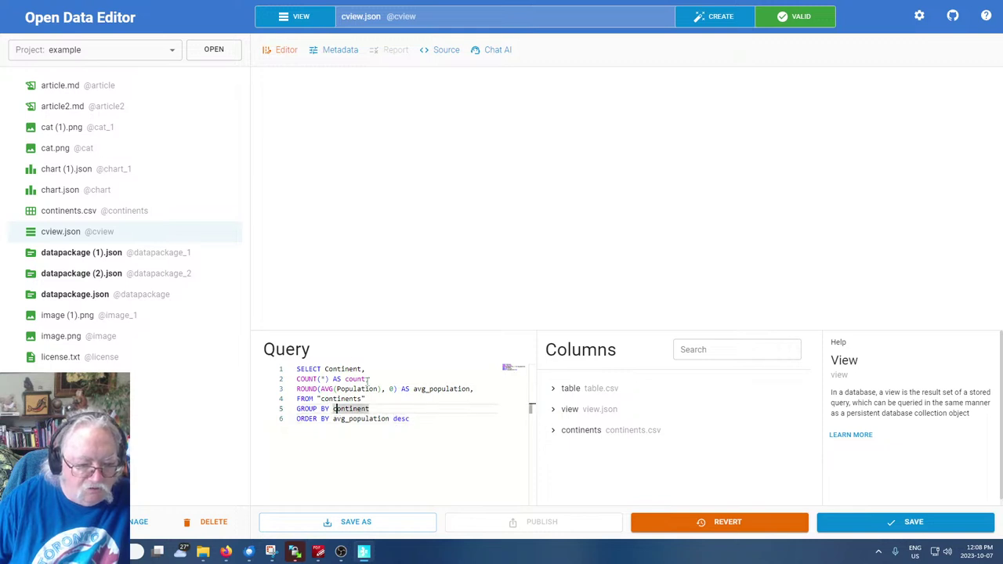
key("Delete")
type("C")
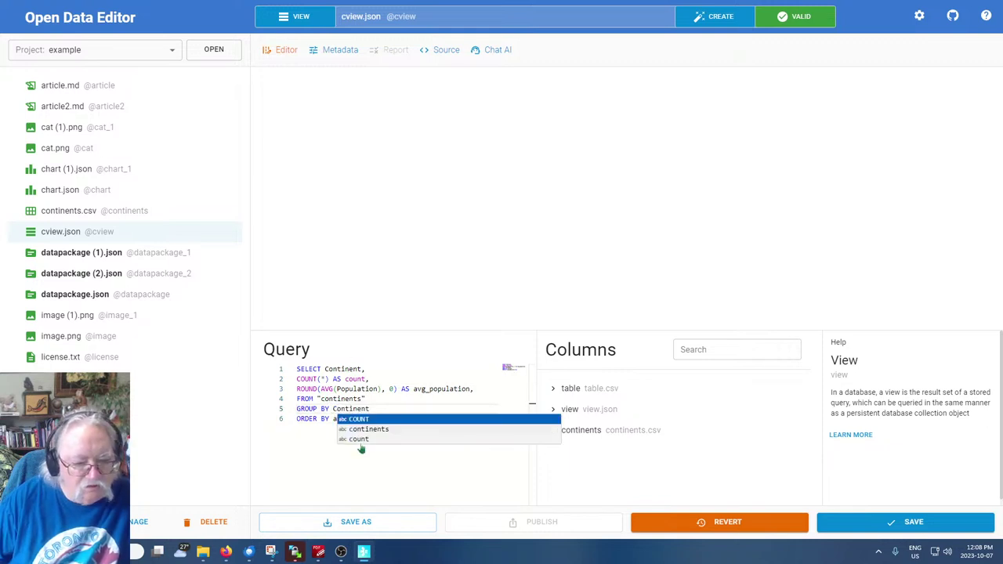
left_click(366, 486)
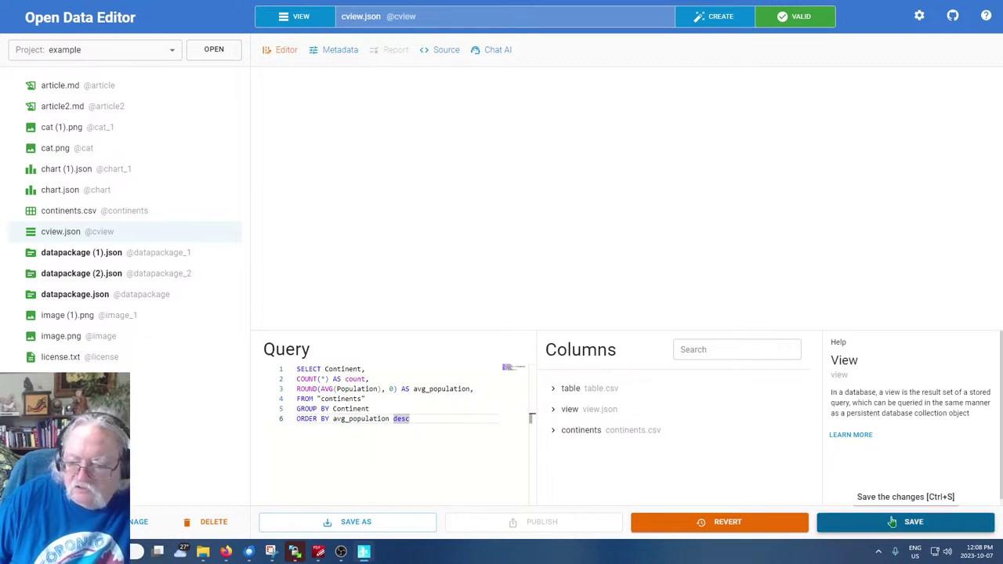
left_click(845, 521)
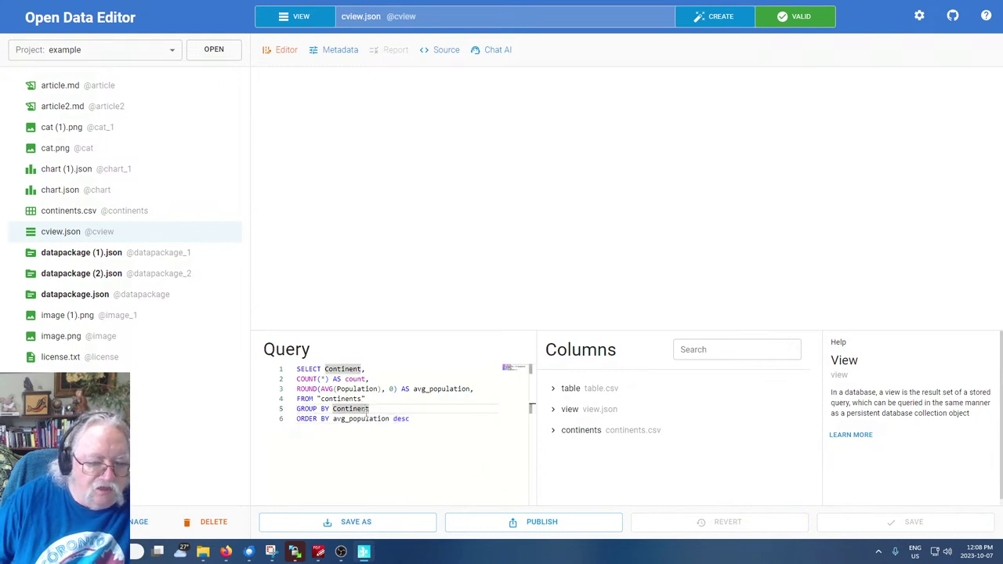
left_click(371, 458)
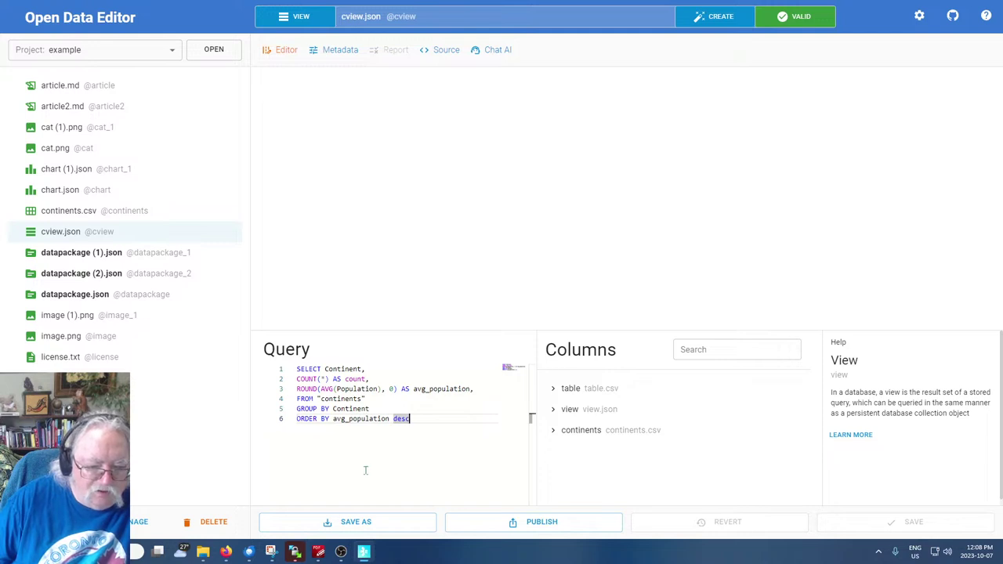
double_click(346, 399)
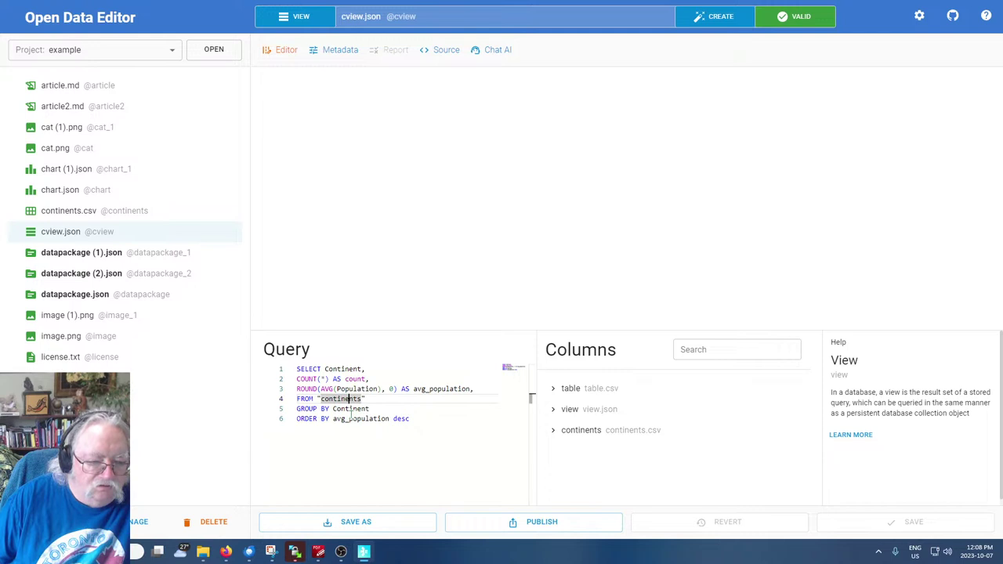
left_click(351, 408)
left_click(341, 451)
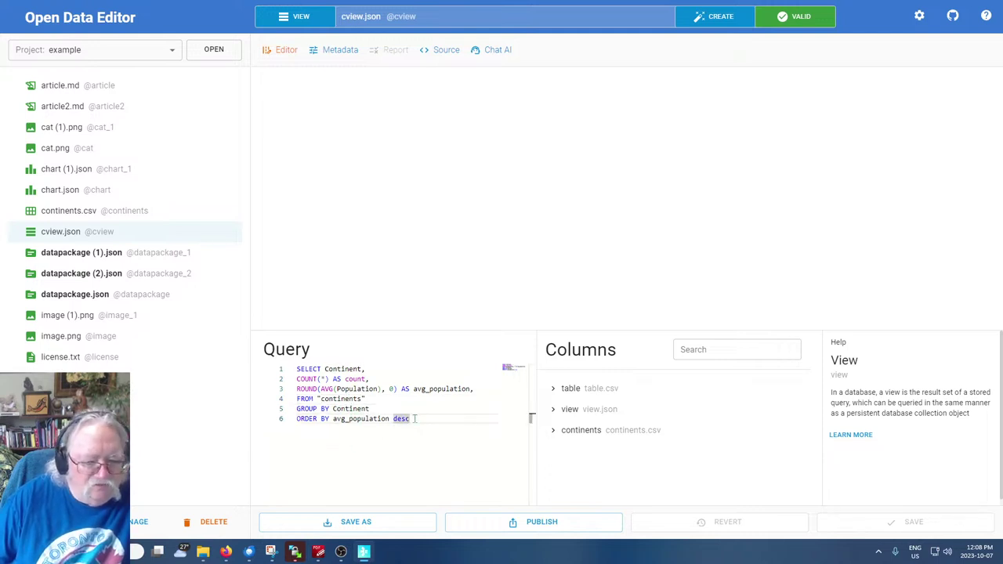
key("ctrl+a")
type("SELECT brand, COUNT(*) AS count, ROUND(AVG(price), 0) AS avg_price, ROUND(AVG(kmpl), 0) AS avg_kmpl, ROUND(AVG(bhp), 0) AS avg_bhp FROM \"table\" GROUP BY brand ORDER BY avg_price desc")
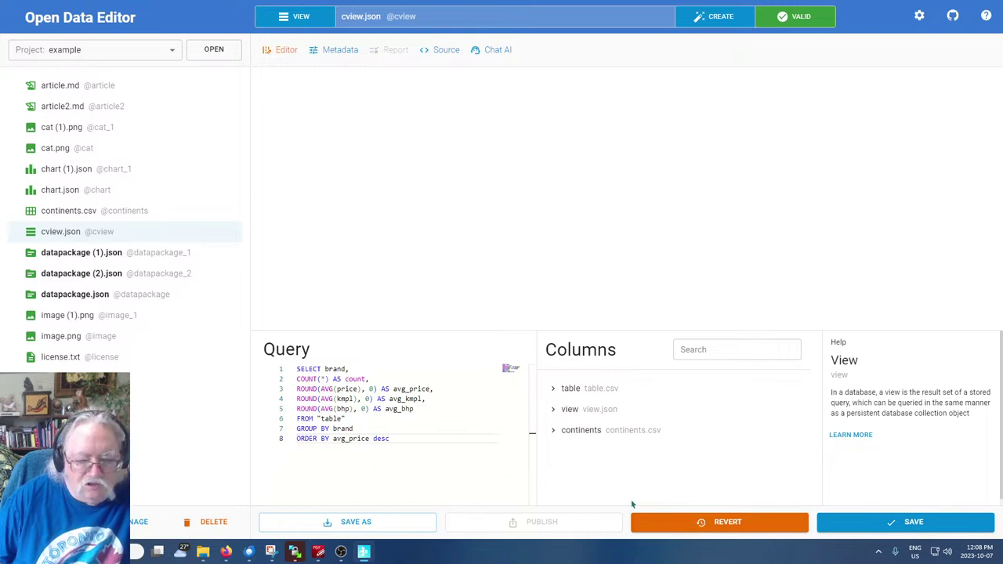
left_click(698, 522)
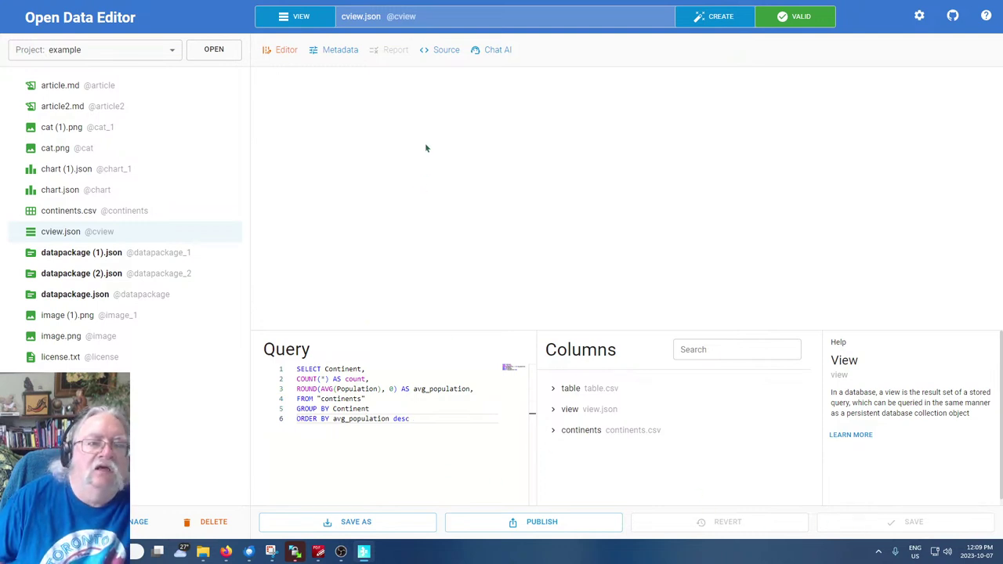
Create a new SQL view named carview.json and paste the brand price query into it
left_click(717, 16)
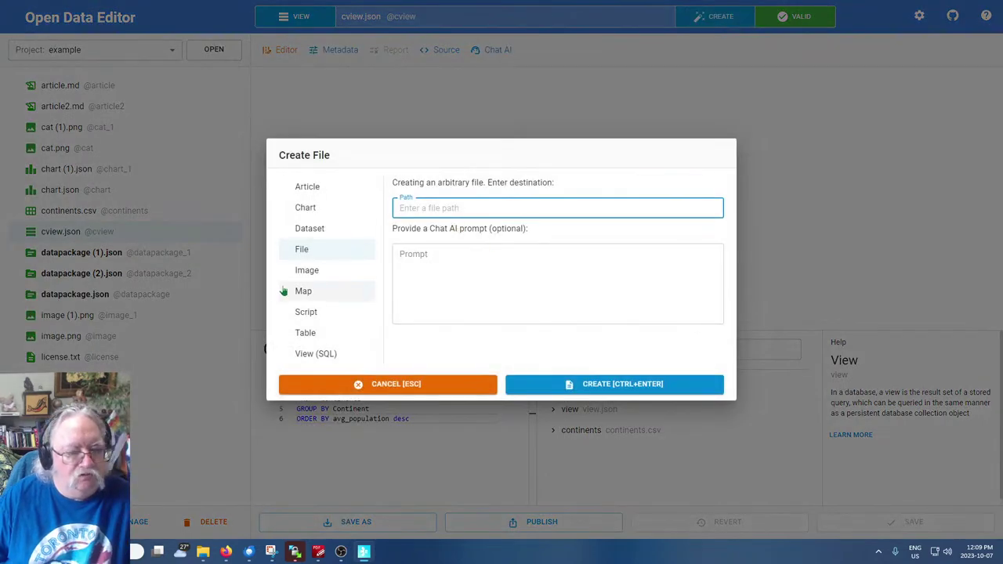
left_click(312, 356)
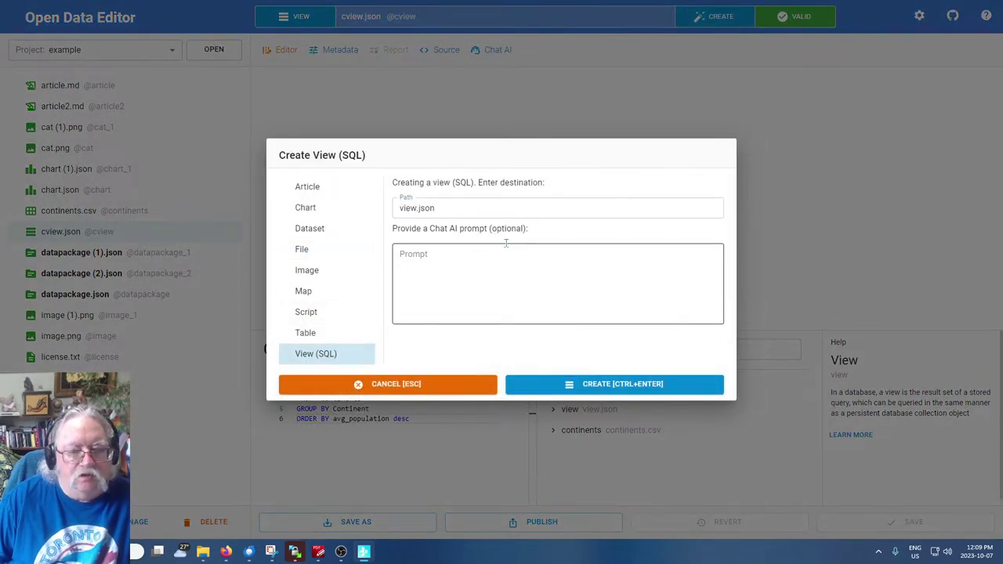
left_click(454, 210)
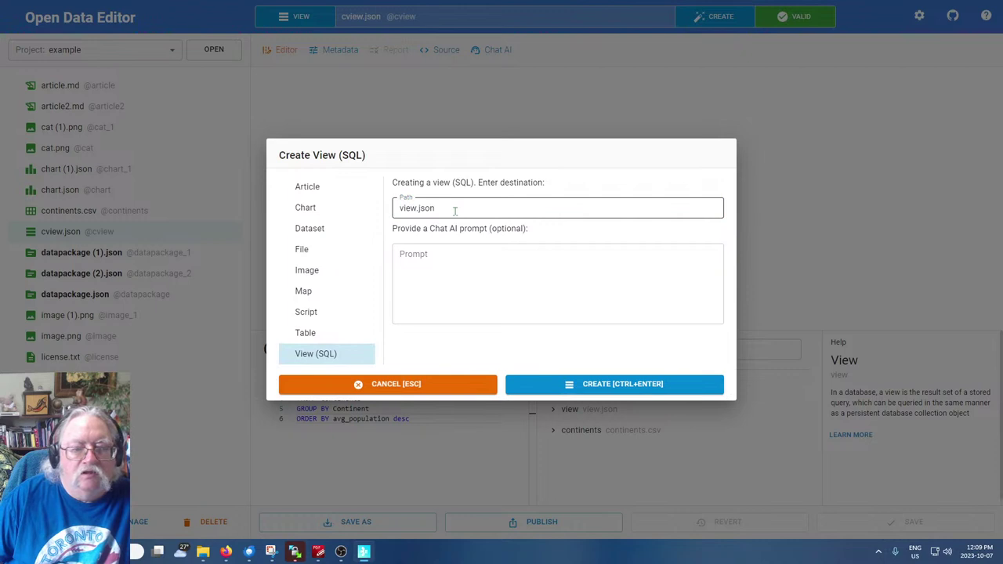
left_click(416, 208)
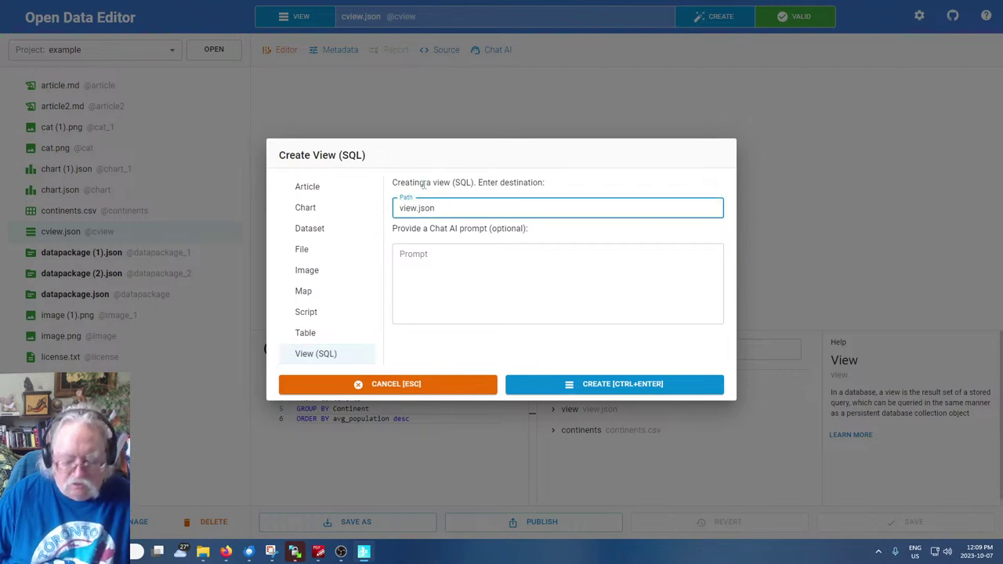
type("car")
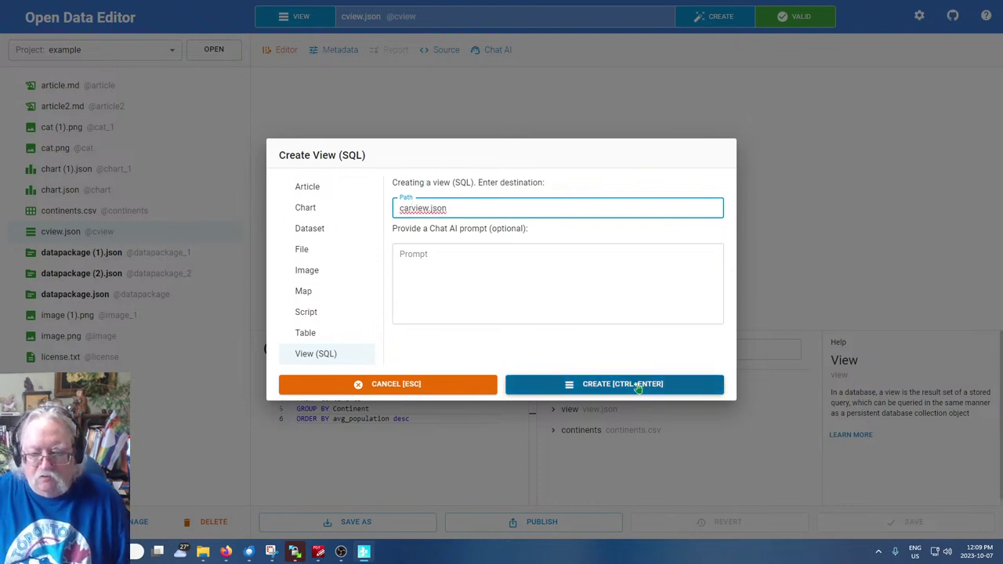
left_click(641, 384)
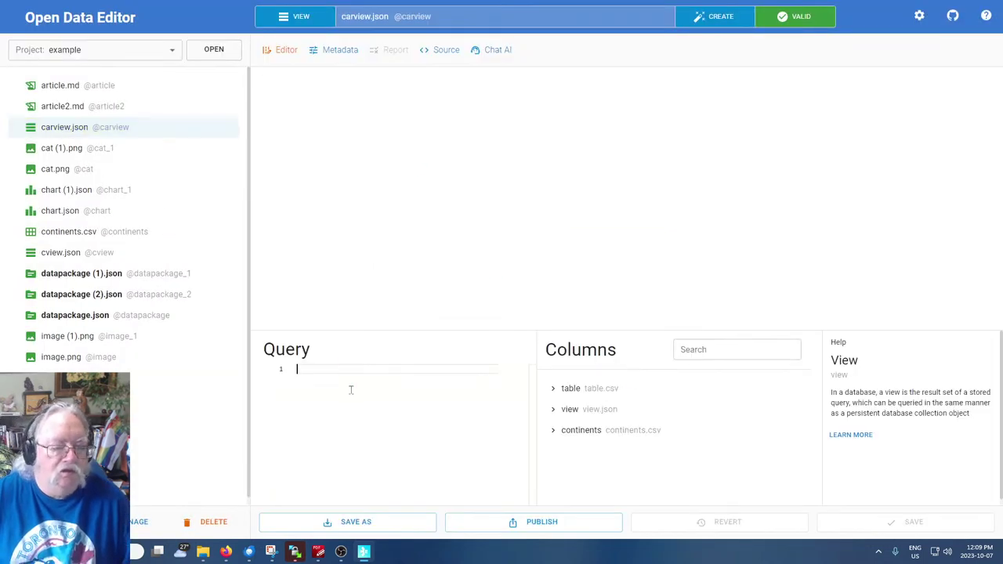
type("SELECT brand, COUNT(*) AS count, ROUND(AVG(price), 0) AS avg_price, ROUND(AVG(kmpl), 0) AS avg_kmpl, ROUND(AVG(bhp), 0) AS avg_bhp FROM \"table\" GROUP BY brand ORDER BY avg_price desc")
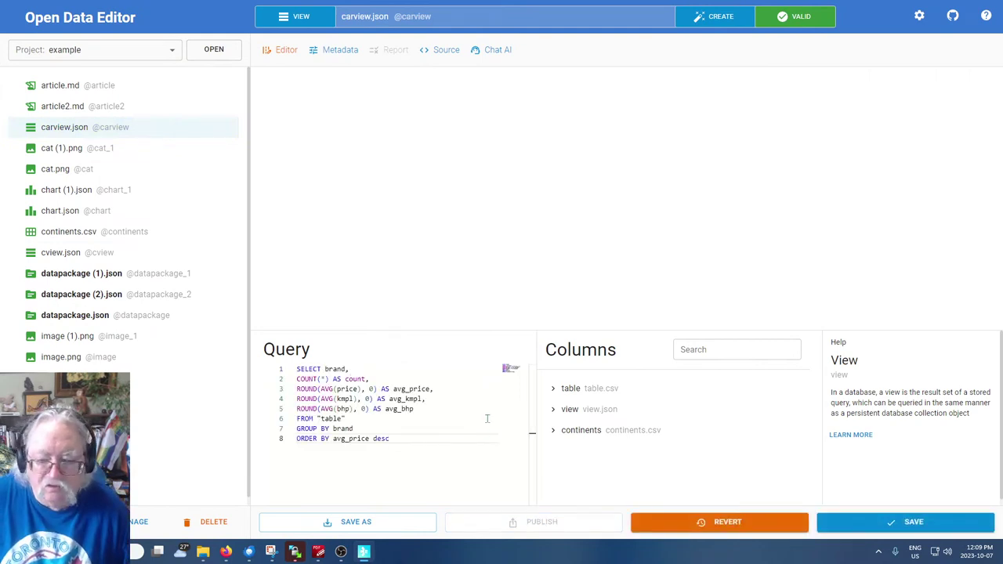
Review the query's price and brand columns, then save carview.json to load its results
left_click(688, 430)
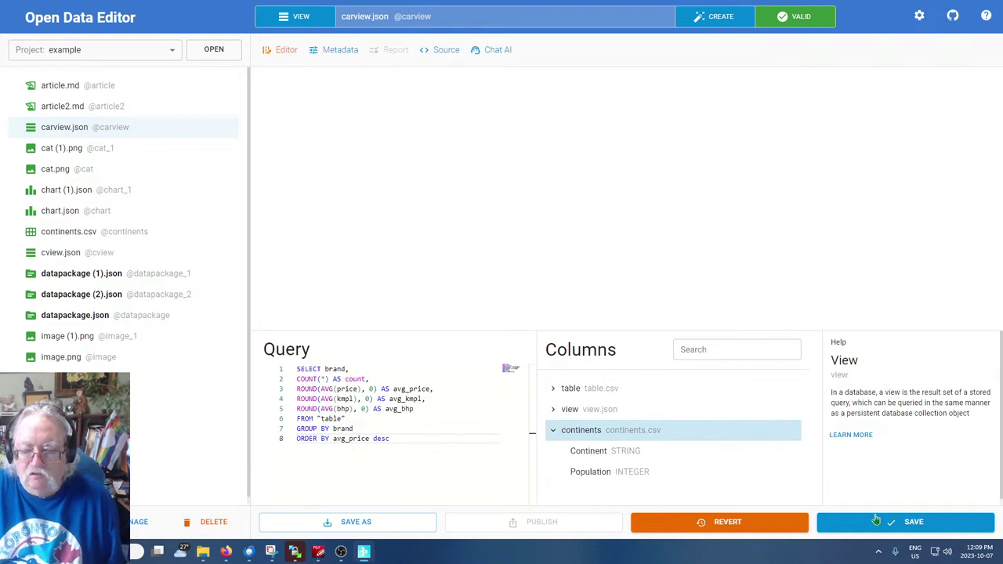
left_click(408, 494)
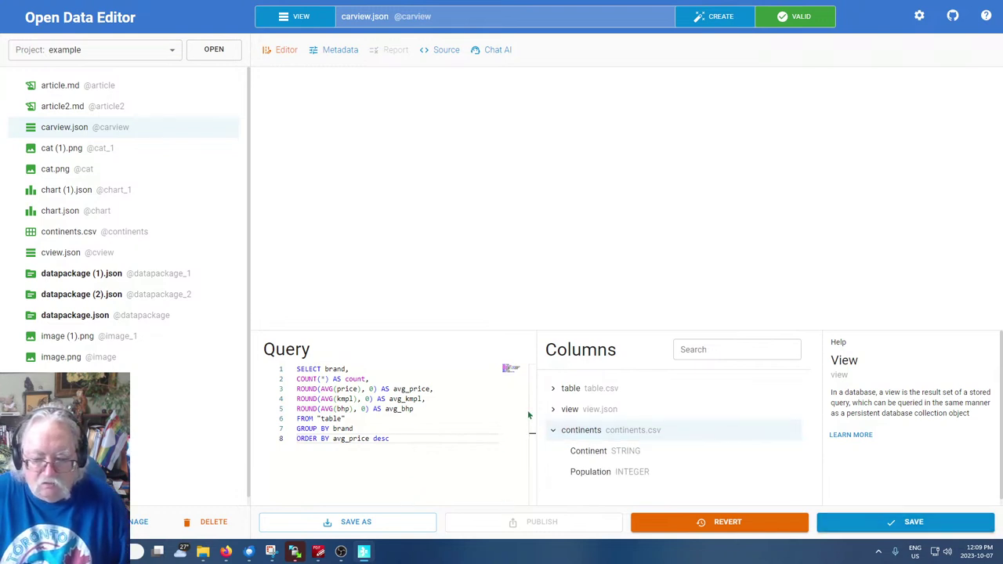
left_click(553, 430)
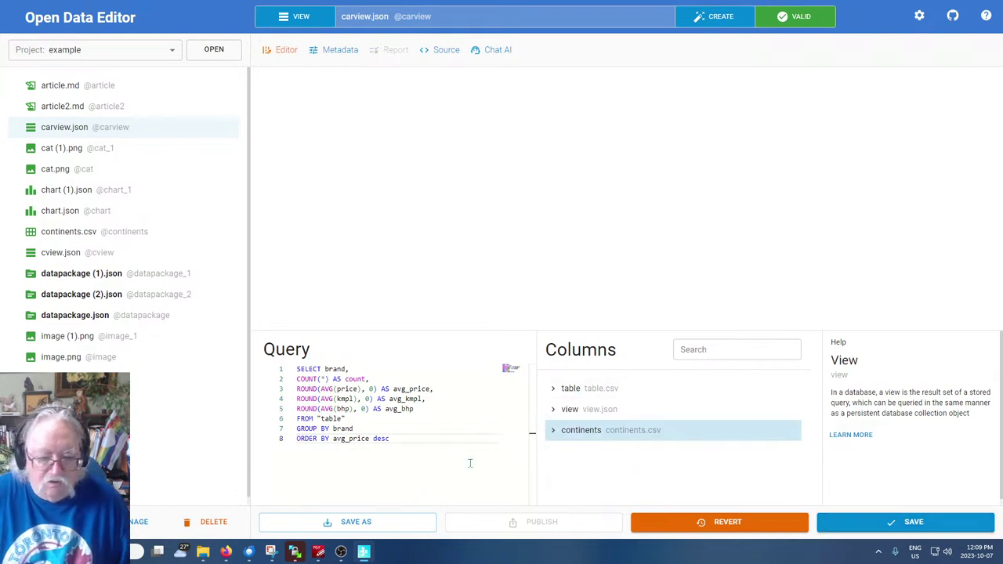
double_click(354, 389)
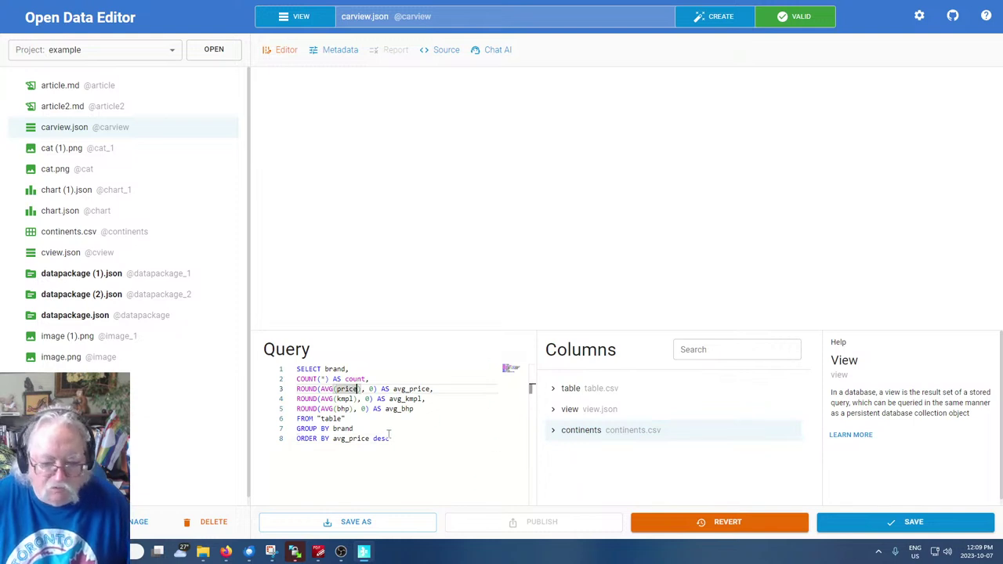
double_click(342, 428)
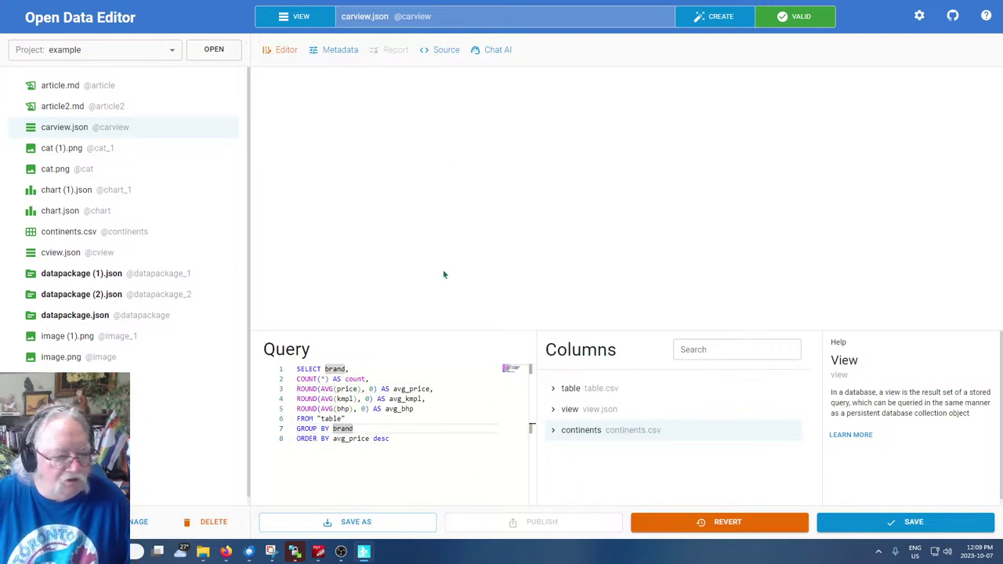
left_click(909, 522)
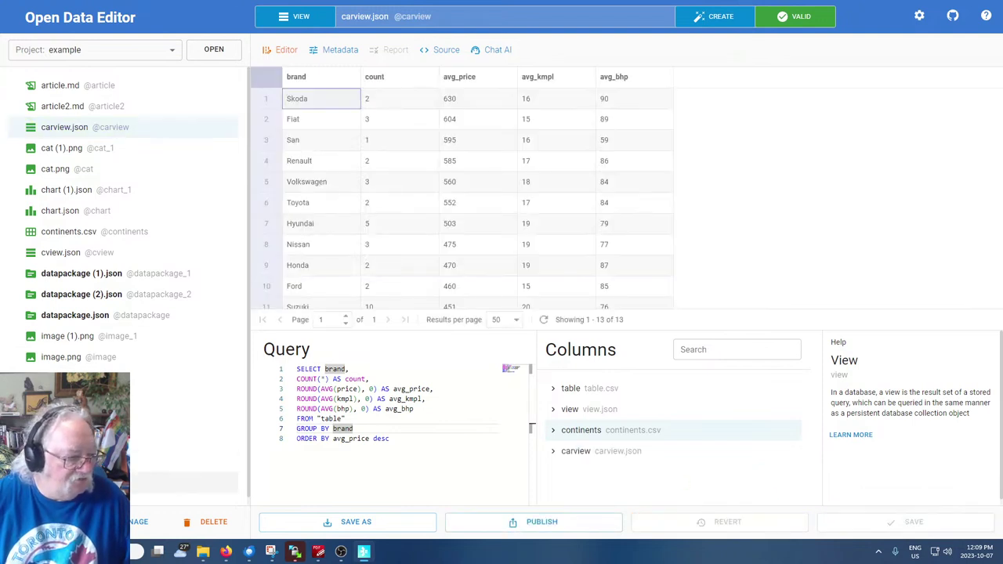
Open view.json and browse the field lists of its view, continents and carview sources
left_click(201, 470)
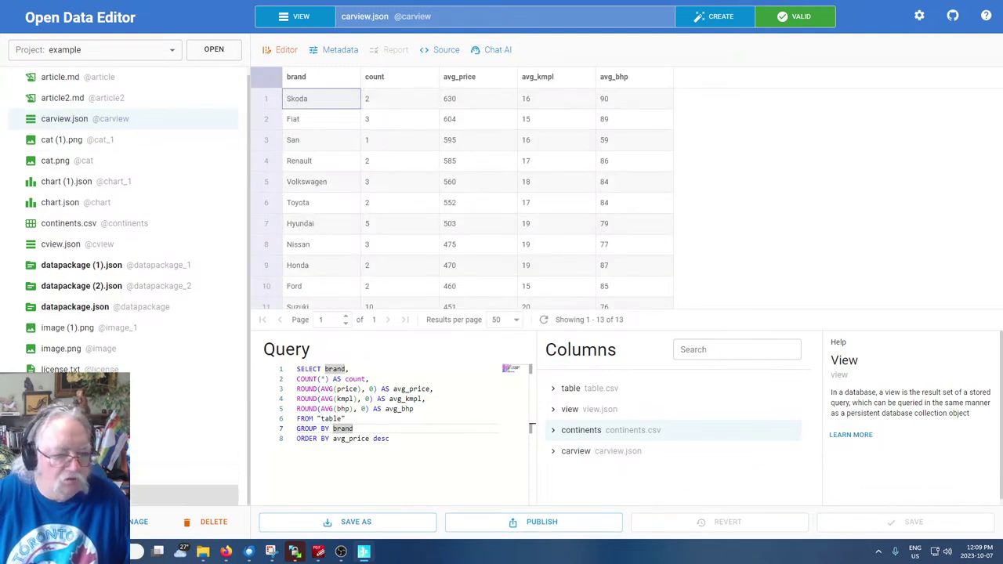
left_click(556, 393)
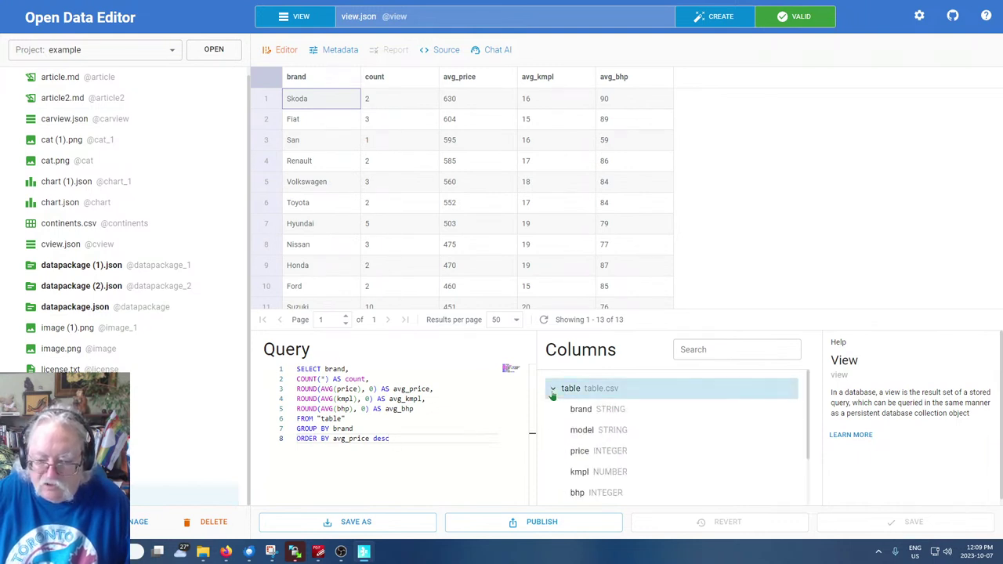
left_click(552, 389)
left_click(553, 411)
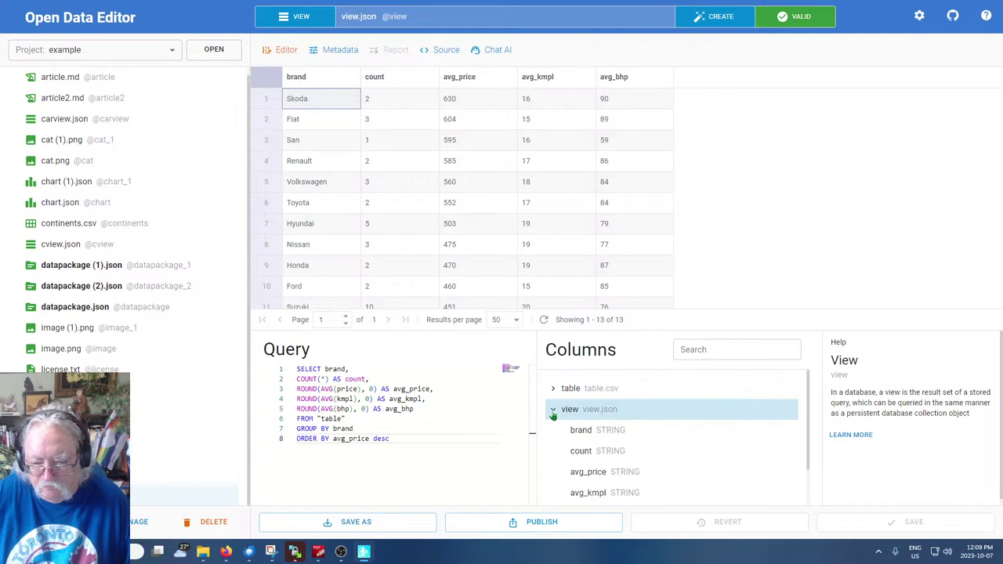
scroll(553, 413, "down", 1)
scroll(553, 413, "up", 1)
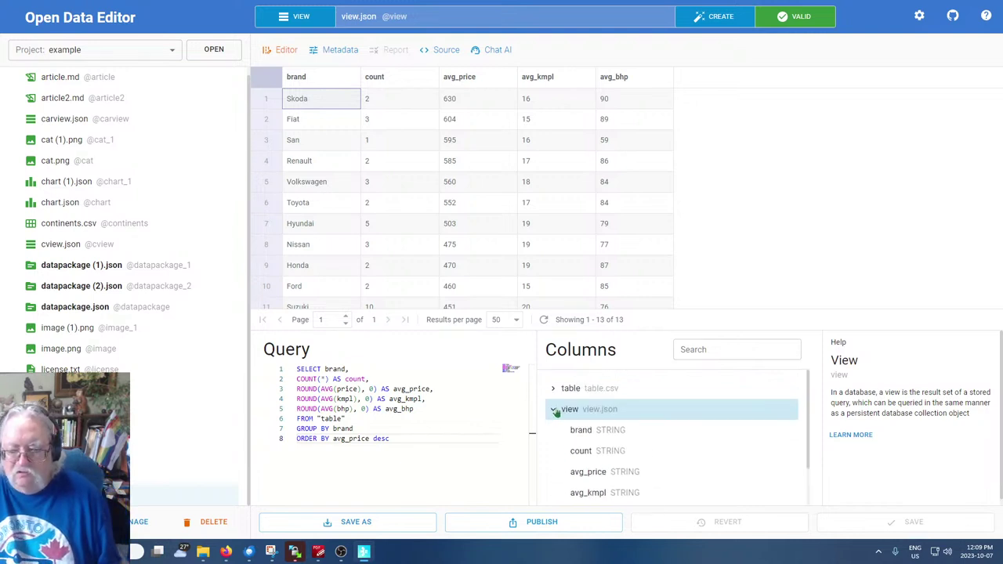
left_click(556, 411)
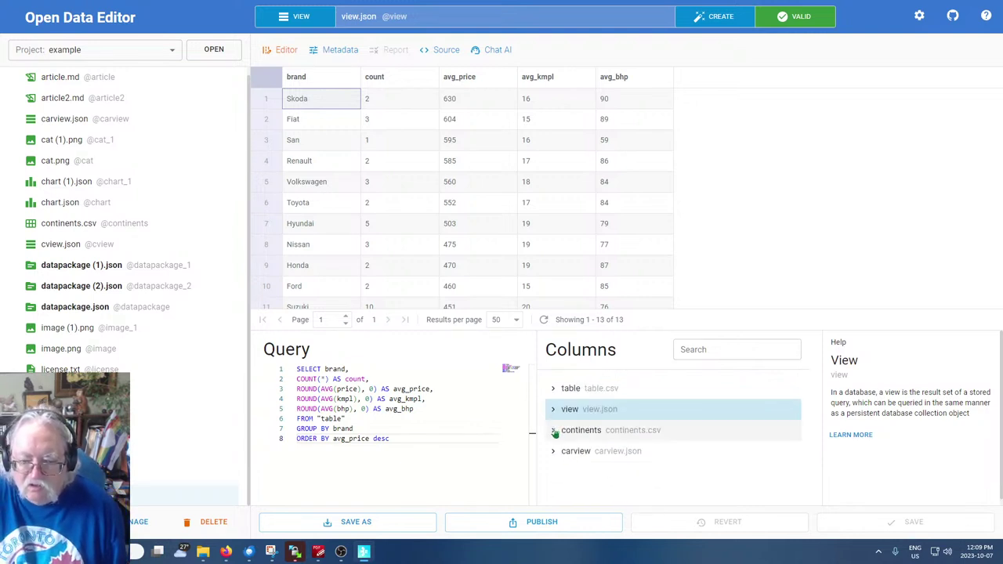
left_click(554, 431)
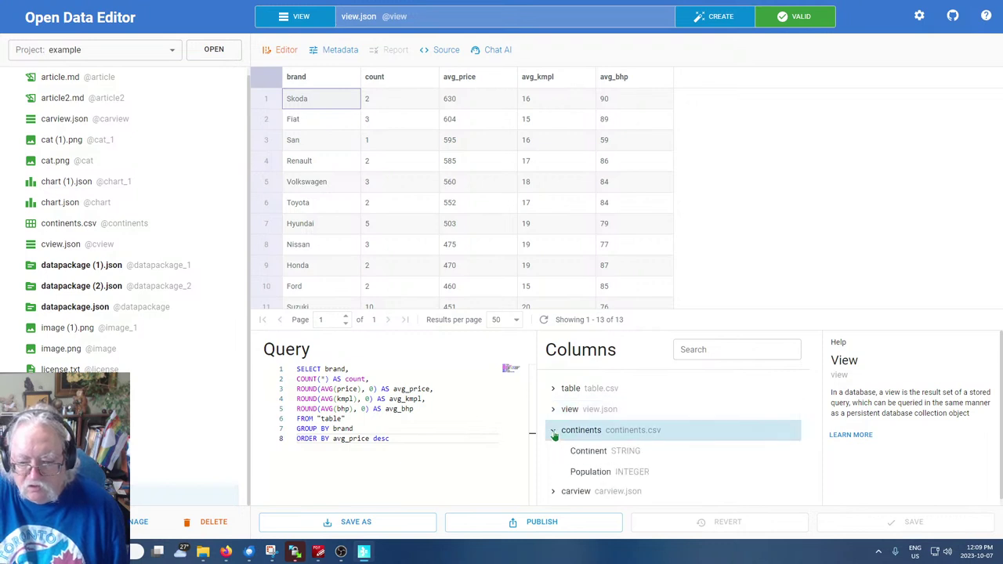
left_click(554, 431)
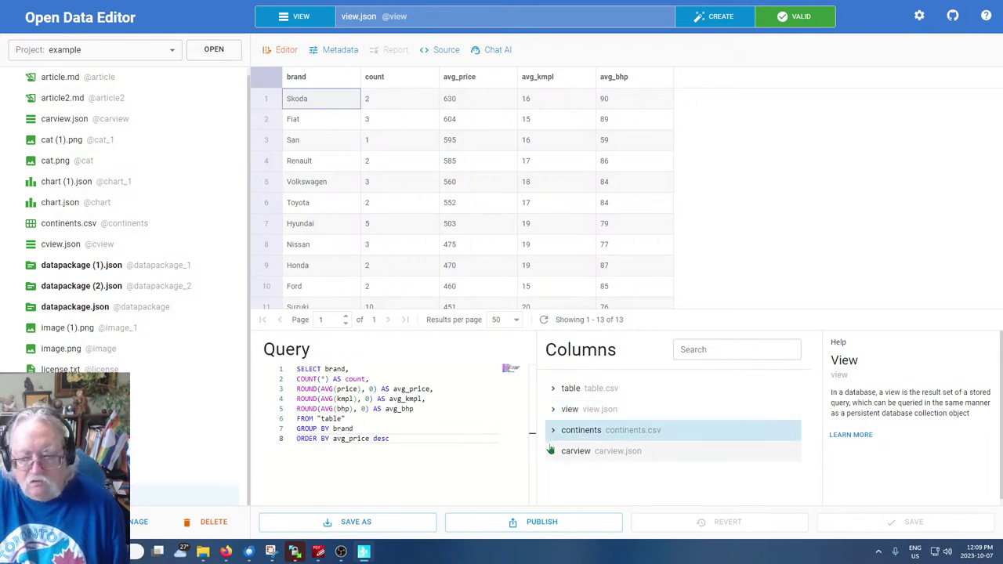
left_click(552, 453)
left_click(553, 453)
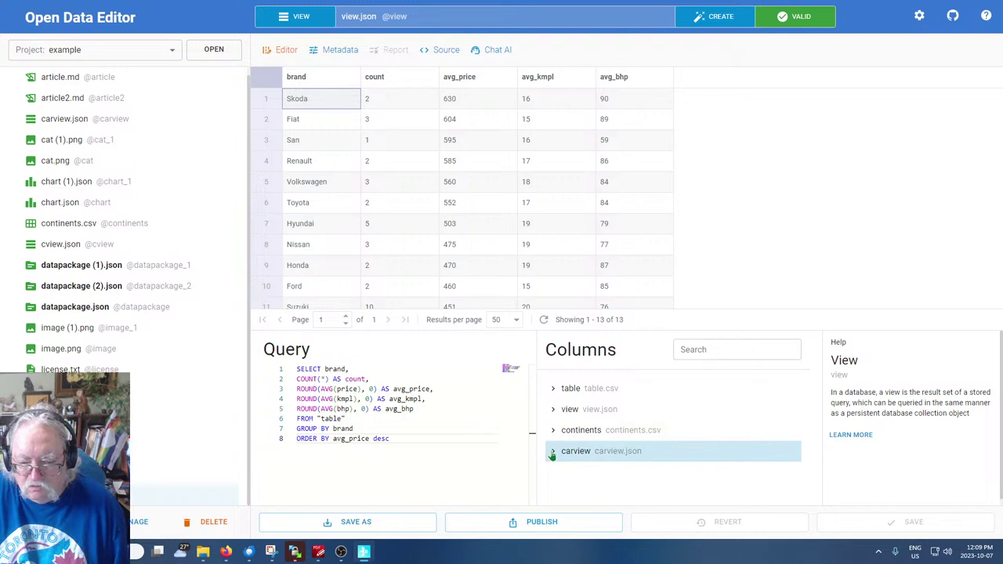
Expand and collapse the table source's field list to inspect its columns
left_click(582, 395)
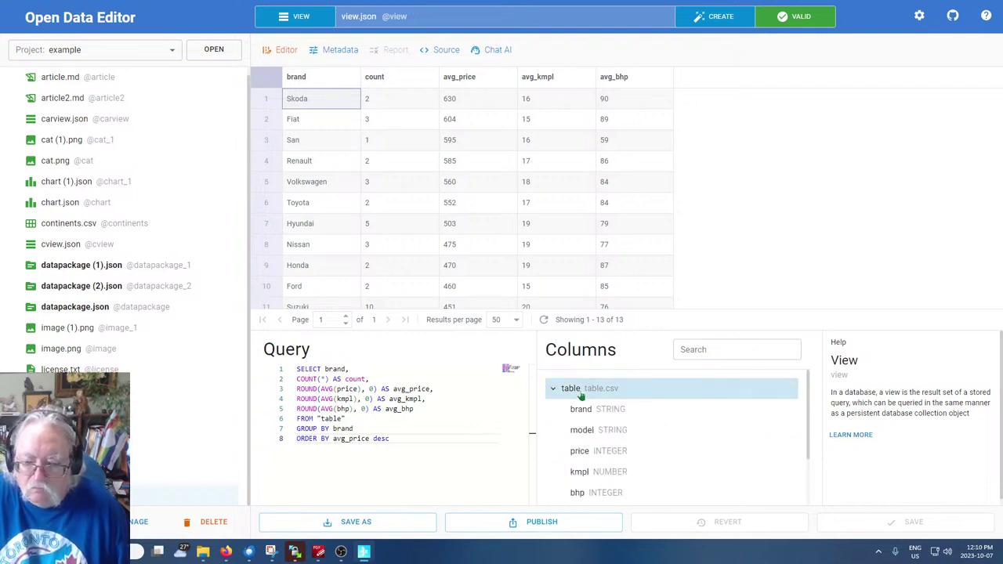
left_click(580, 392)
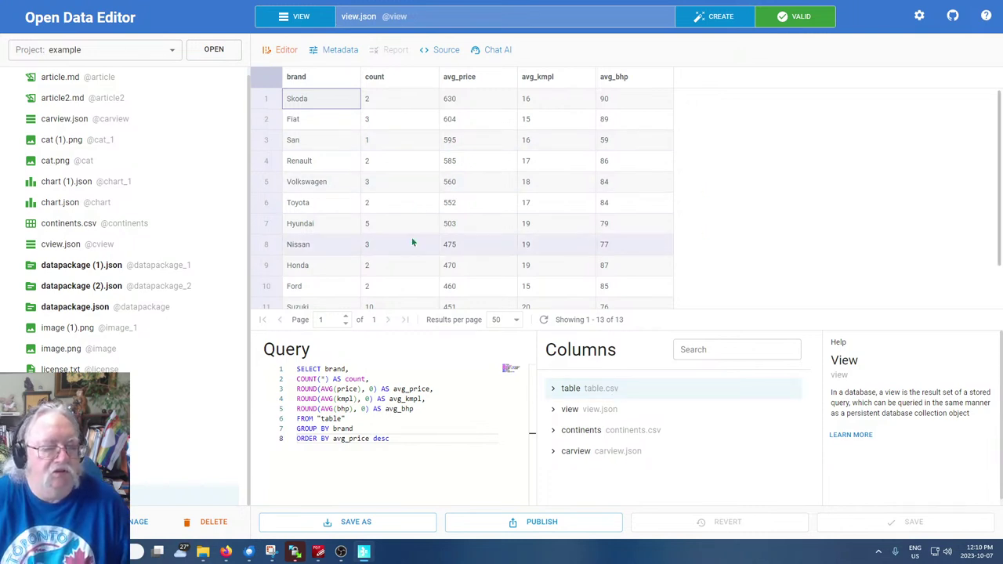
left_click(552, 391)
left_click(552, 390)
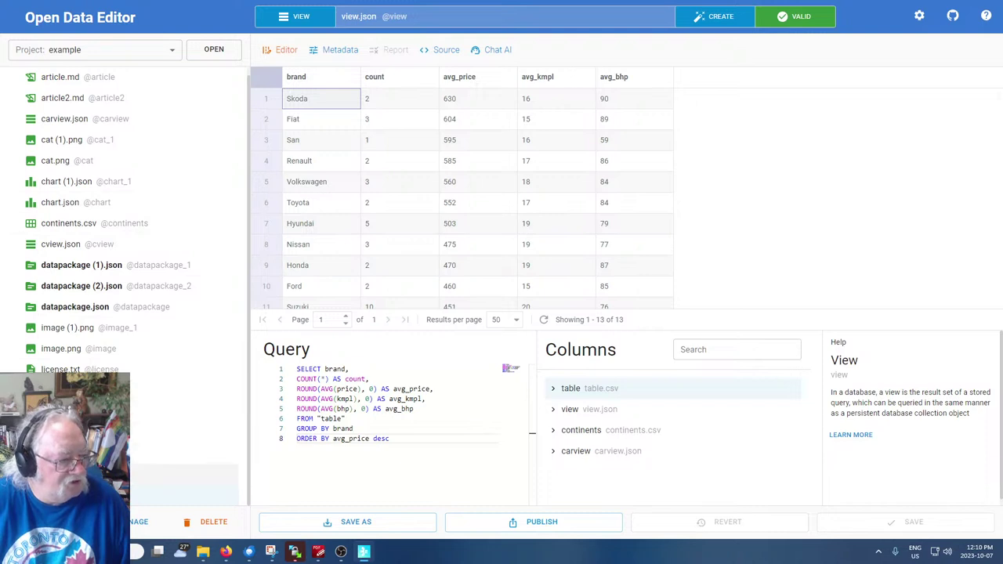
scroll(46, 244, "up", 1)
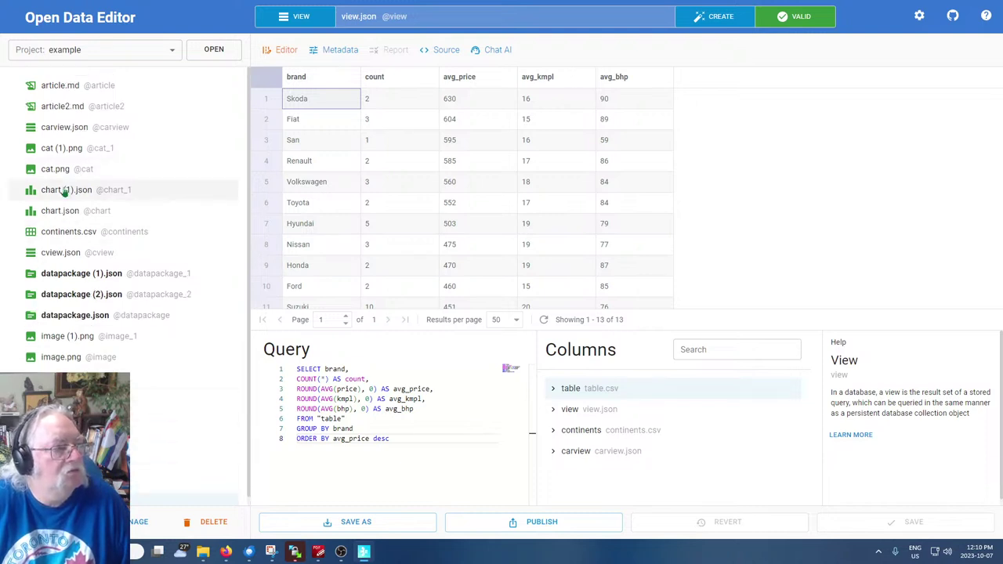
scroll(65, 193, "down", 1)
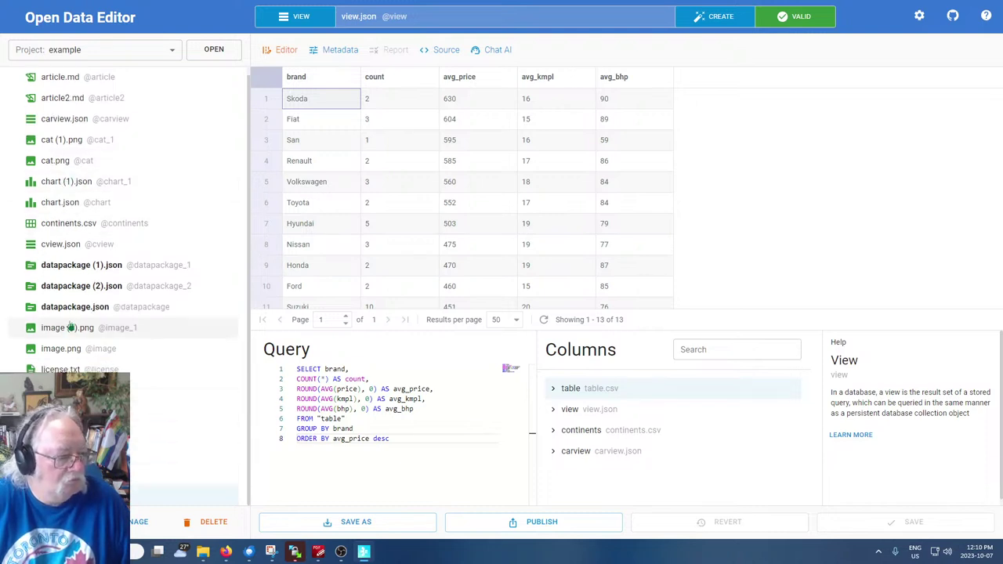
scroll(47, 235, "up", 1)
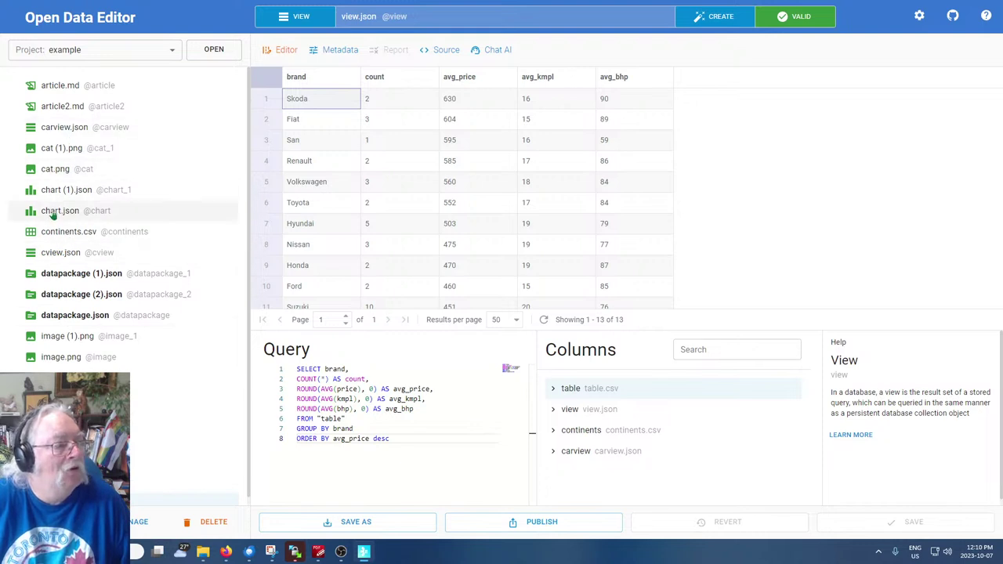
Open cview.json and inspect the table's Continent and Population fields and the view source
left_click(51, 253)
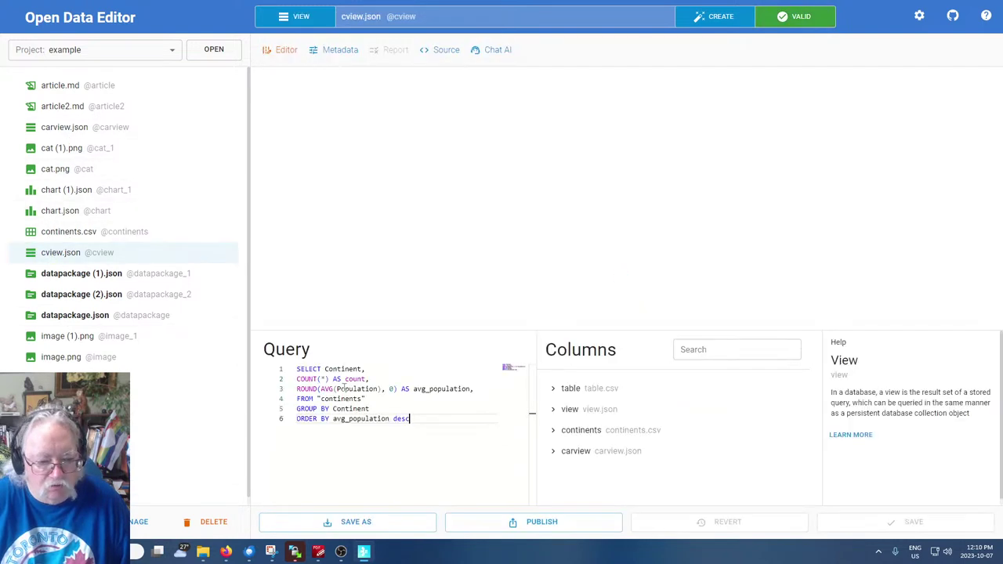
left_click(553, 390)
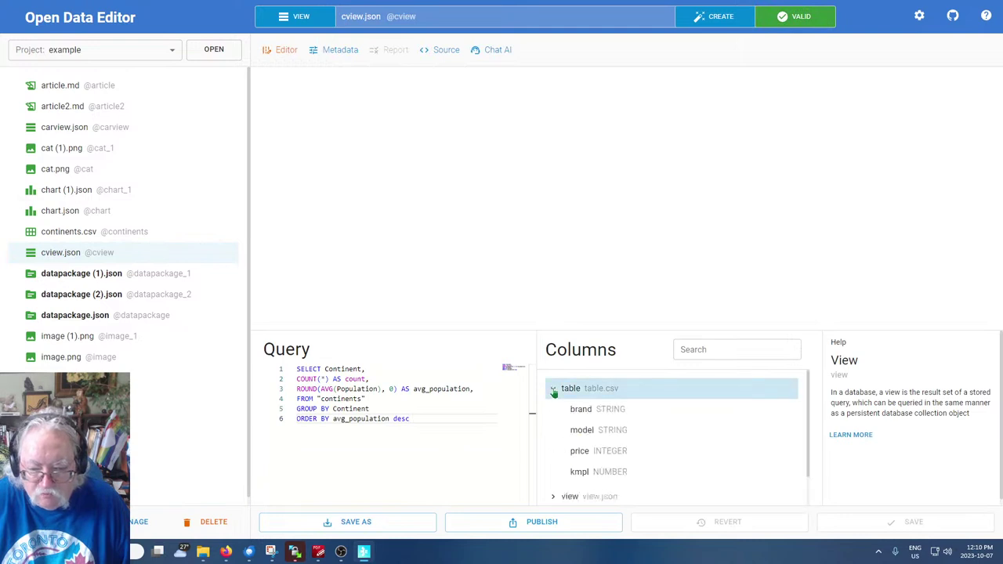
scroll(595, 403, "down", 2)
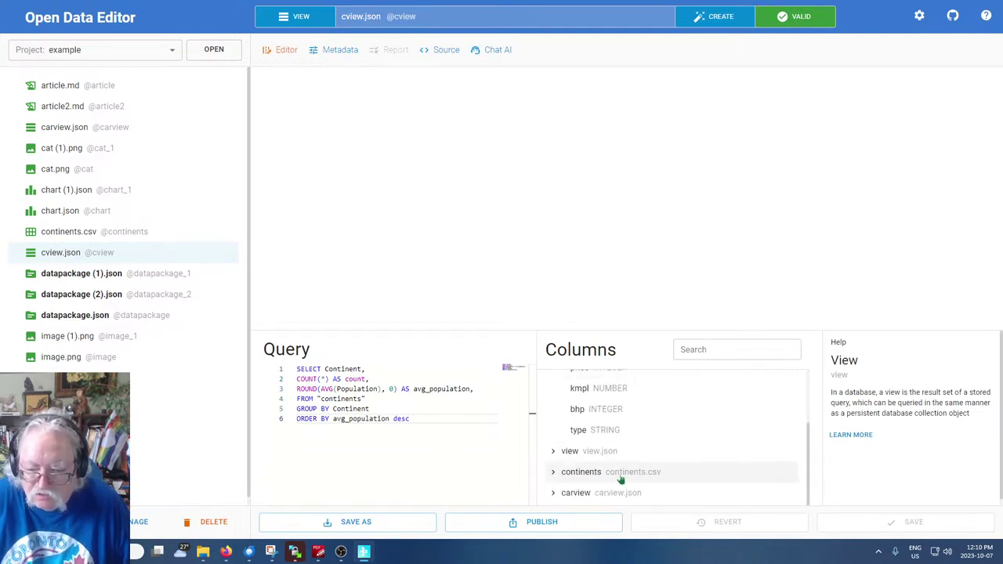
left_click(676, 473)
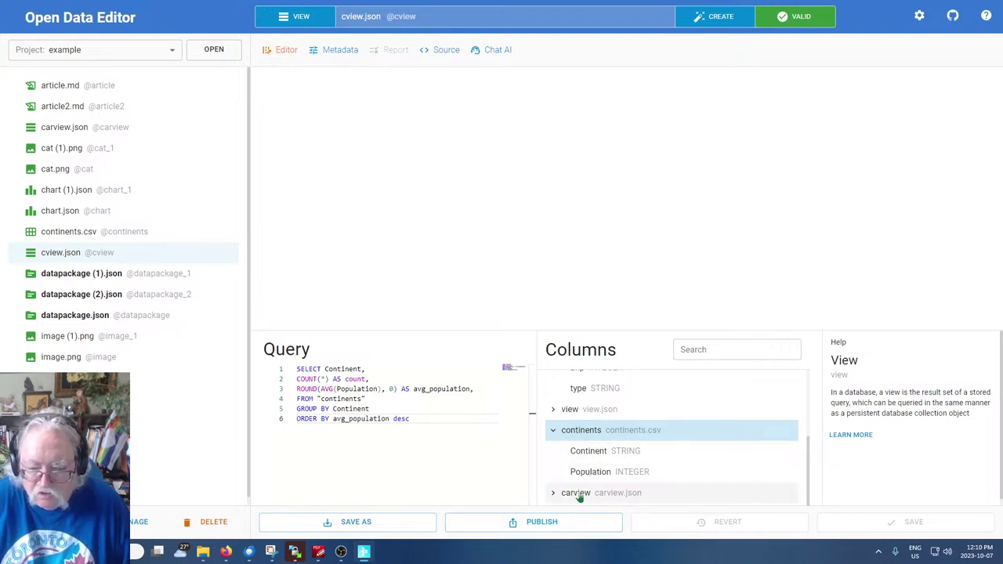
left_click(584, 431)
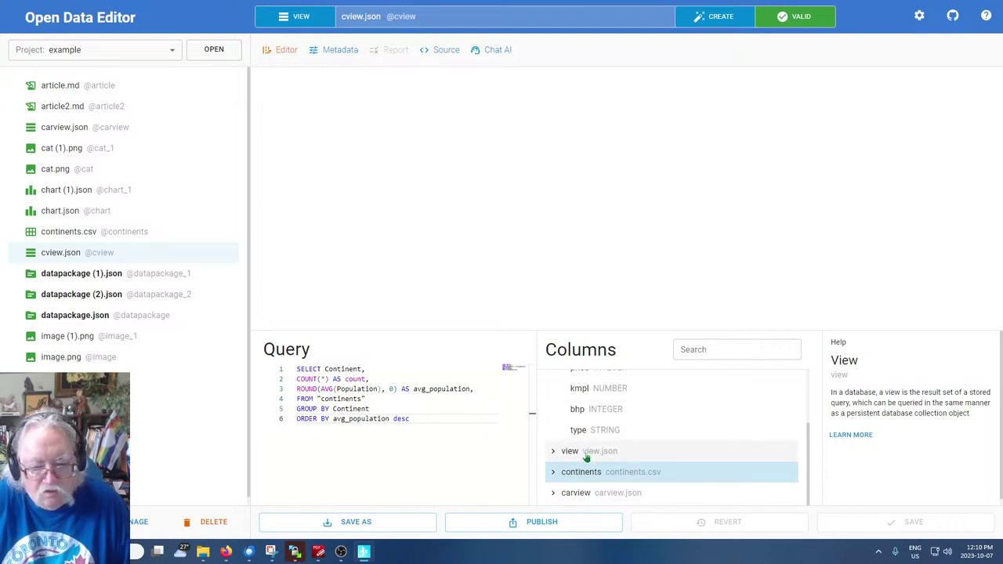
left_click(586, 458)
scroll(619, 446, "up", 5)
left_click(599, 397)
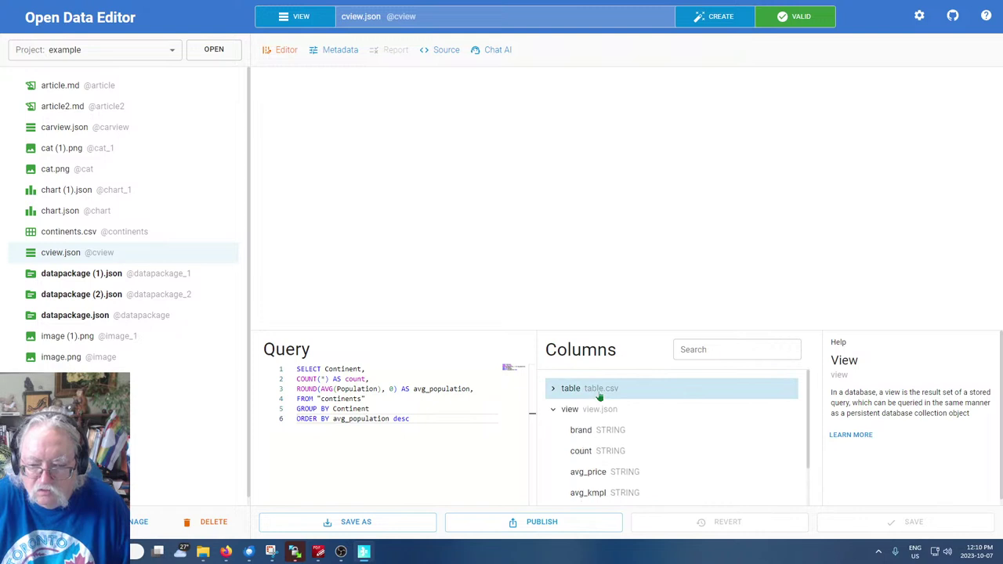
left_click(597, 392)
left_click(595, 392)
scroll(604, 412, "down", 2)
Expand the continents source, pick Continent and Population, and search the columns for 'Cont'
left_click(619, 477)
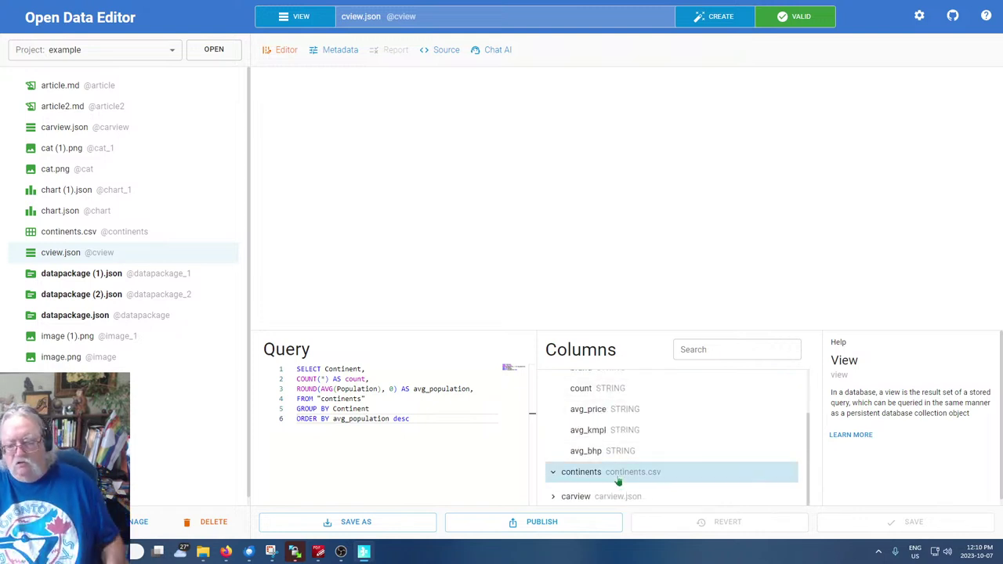
left_click(619, 478)
left_click(608, 476)
scroll(609, 477, "down", 1)
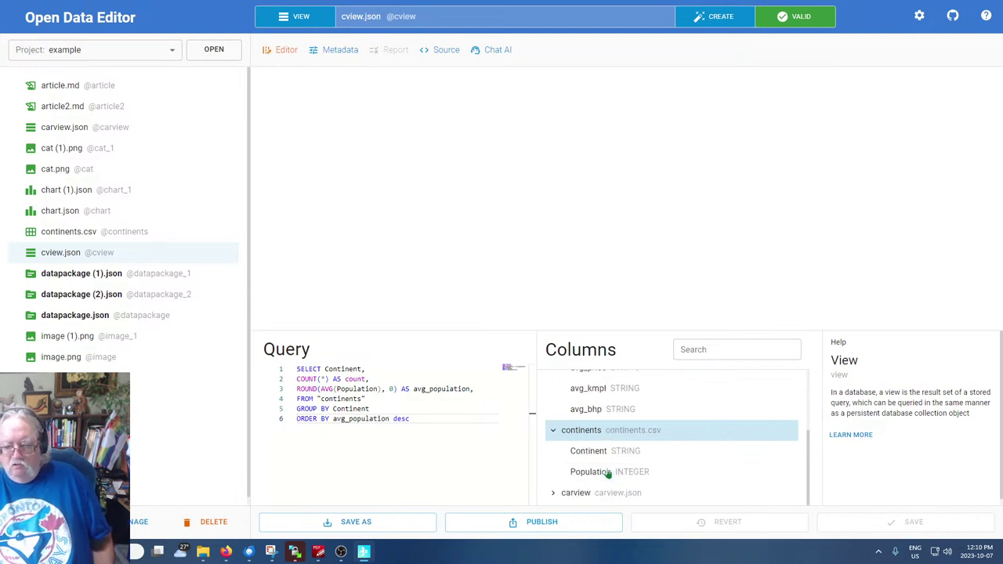
left_click(599, 454)
left_click(598, 477)
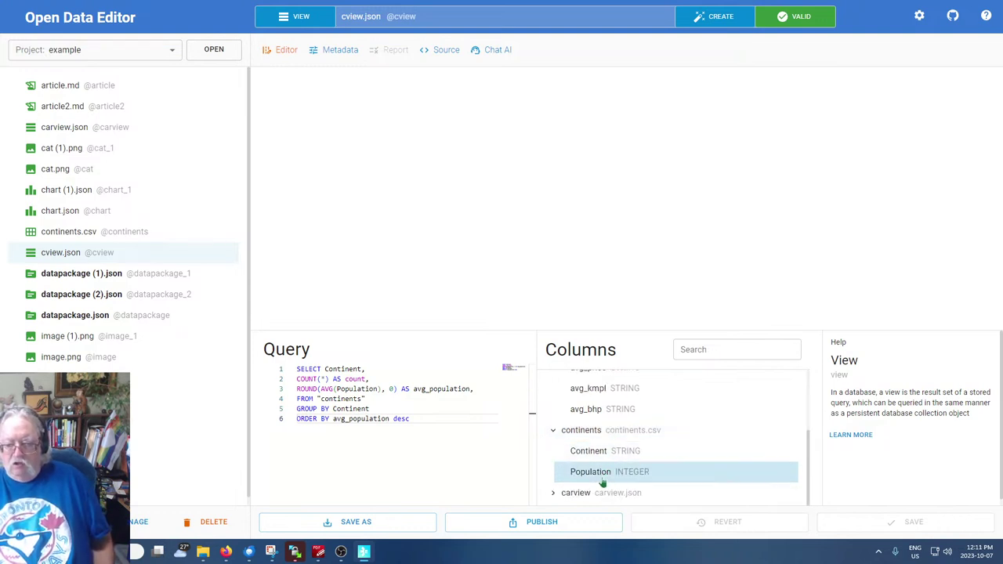
left_click(609, 454)
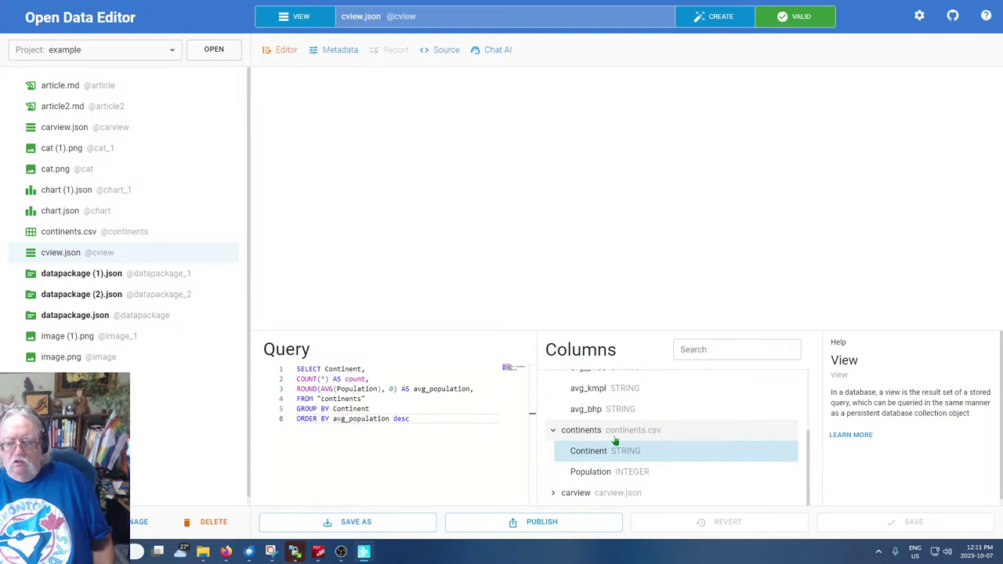
left_click(619, 435)
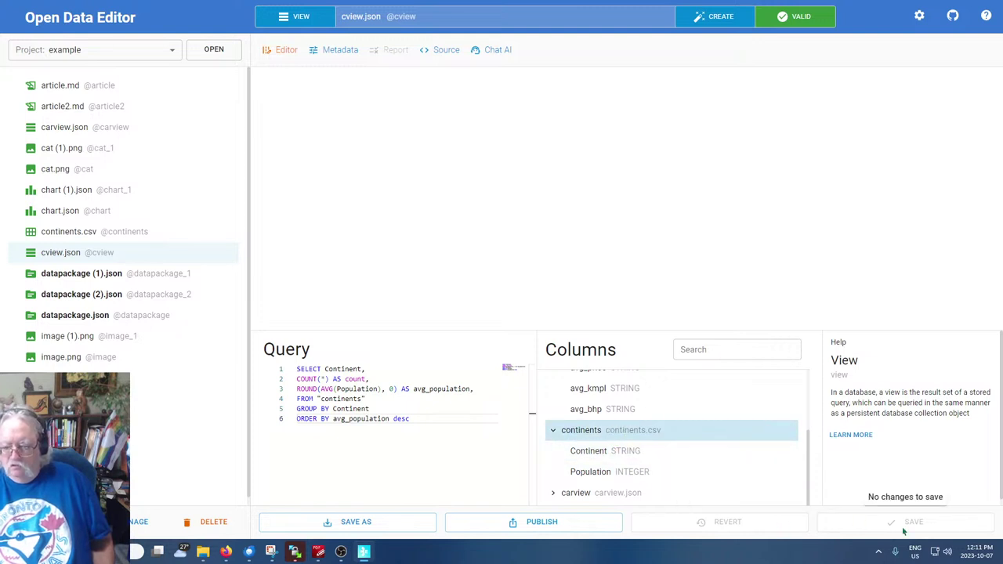
scroll(624, 473, "up", 3)
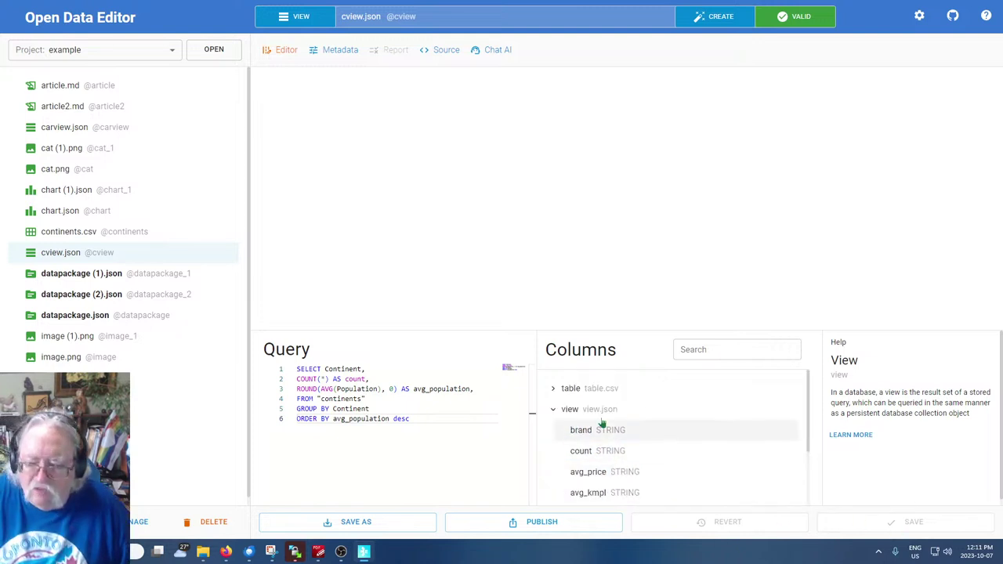
left_click(735, 348)
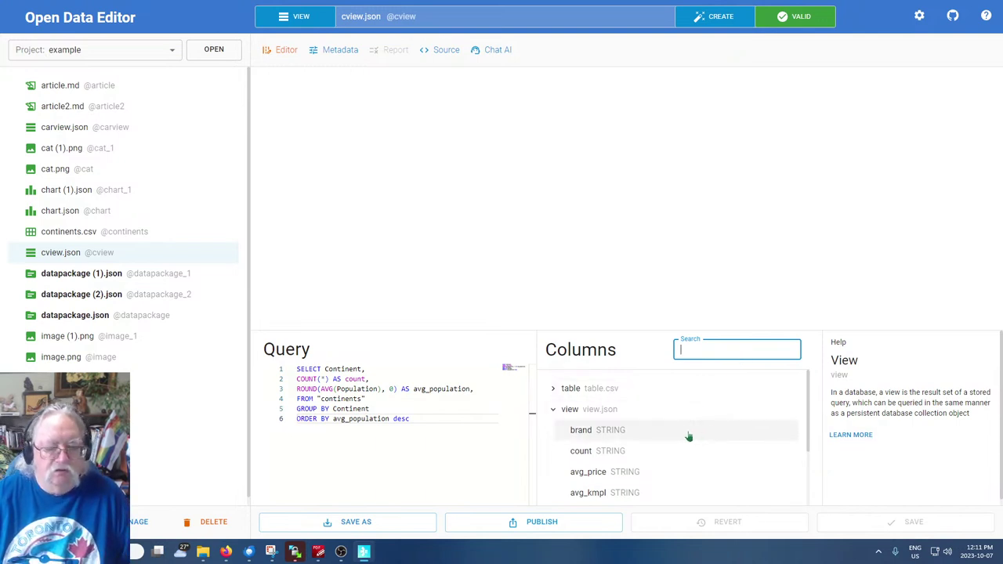
type("Cont")
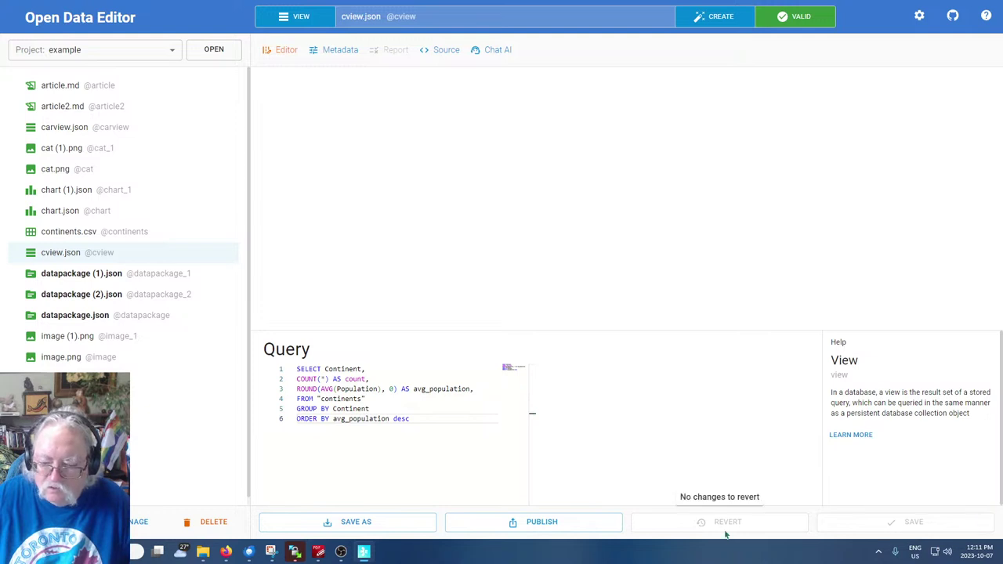
Open carview.json, return to cview.json and start a column search
left_click(61, 130)
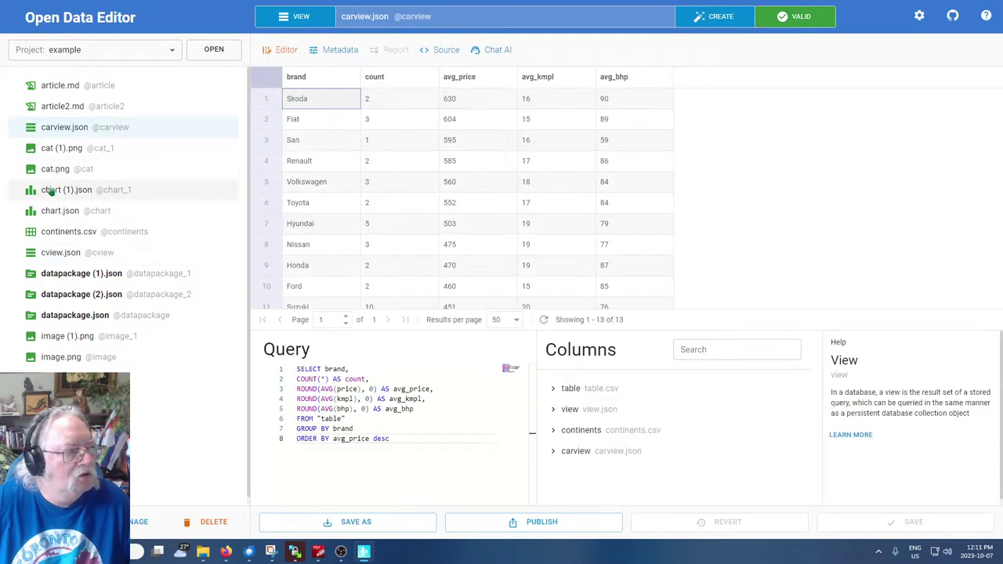
left_click(47, 259)
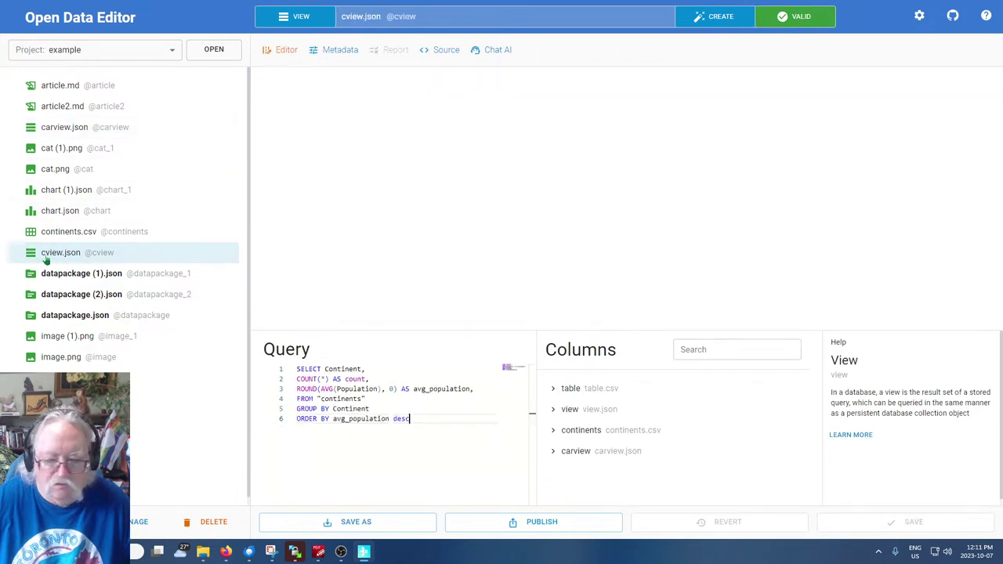
left_click(728, 349)
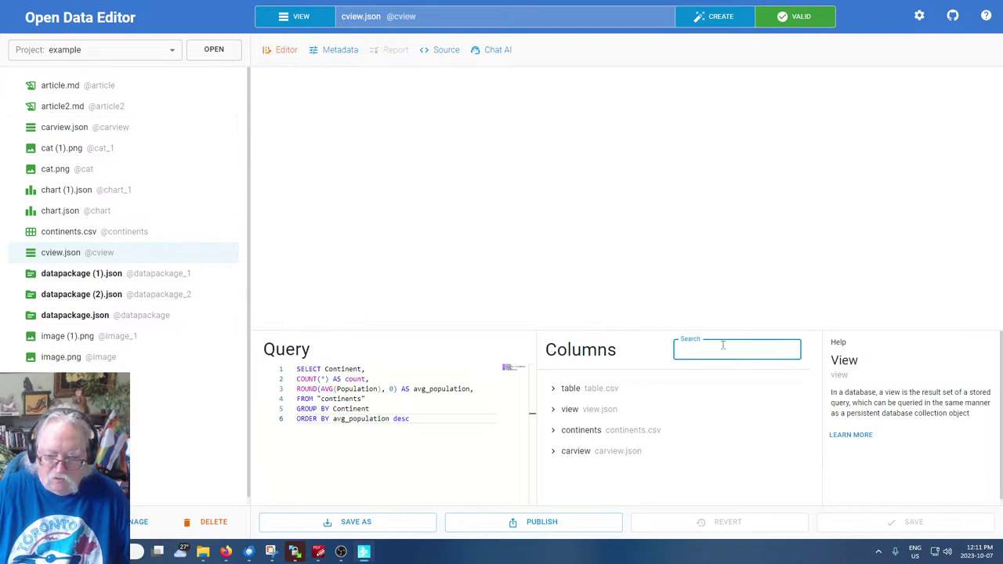
Expand table and continents, search columns for 'con', then visit chart.json and return to cview
left_click(554, 389)
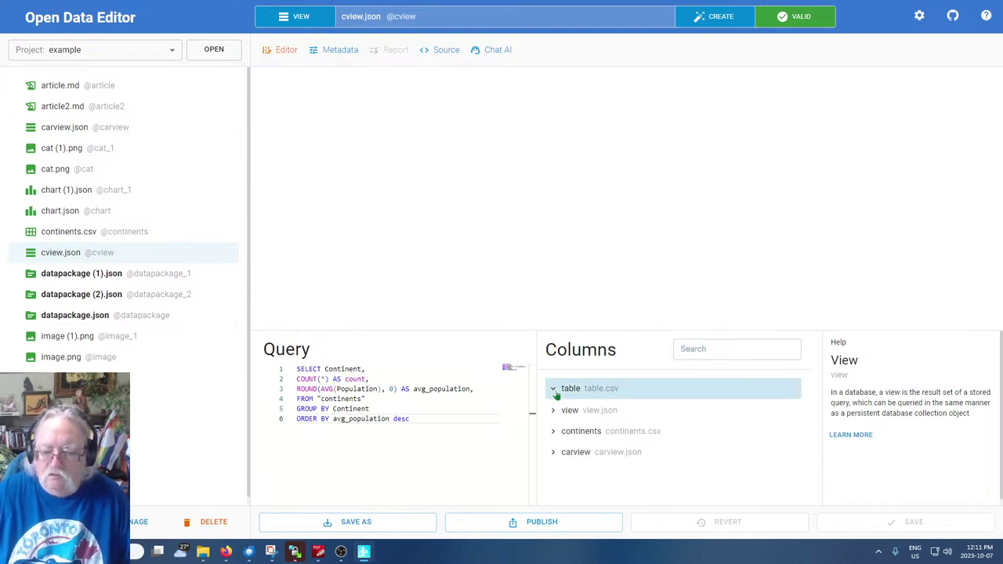
scroll(614, 424, "down", 3)
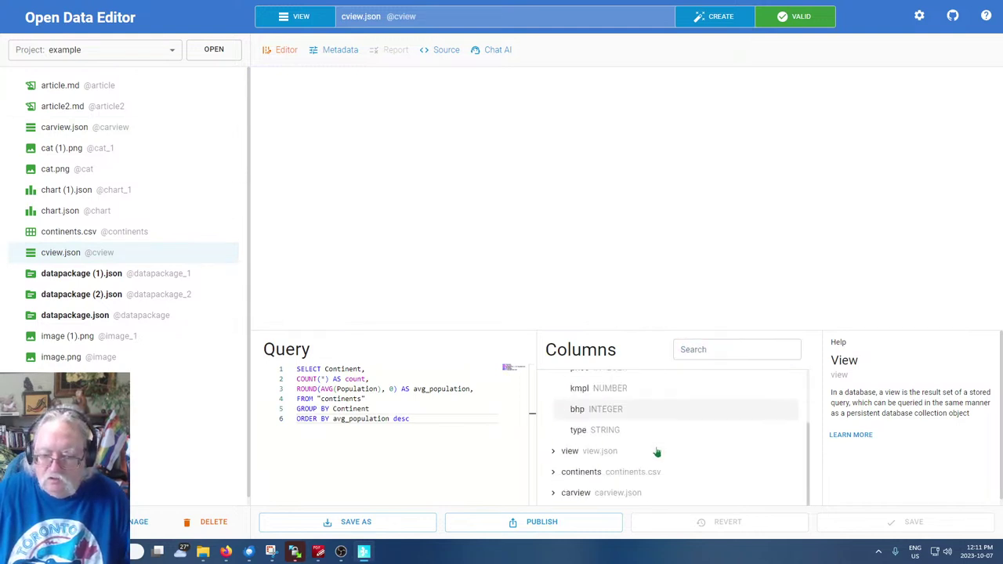
left_click(593, 474)
left_click(726, 349)
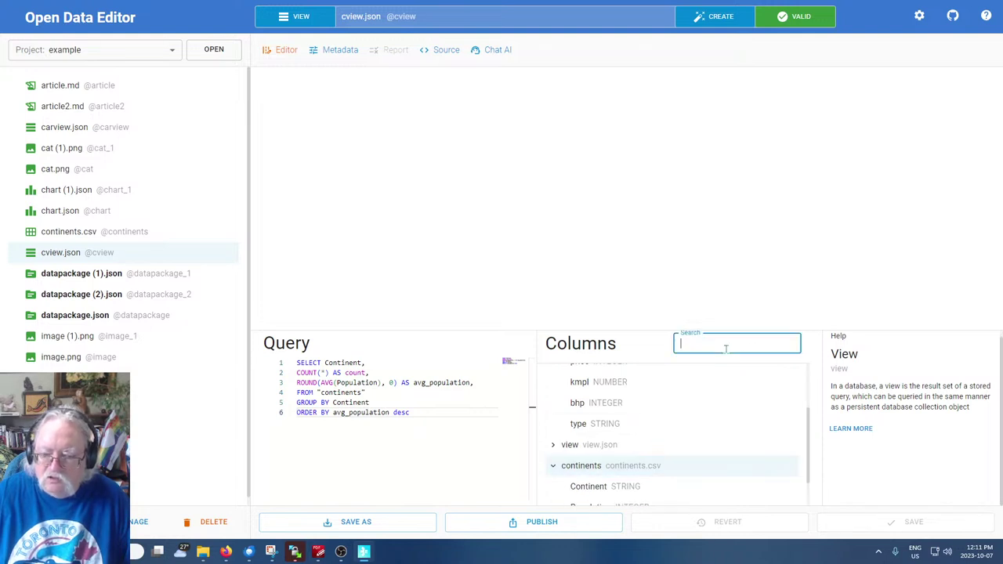
type("con")
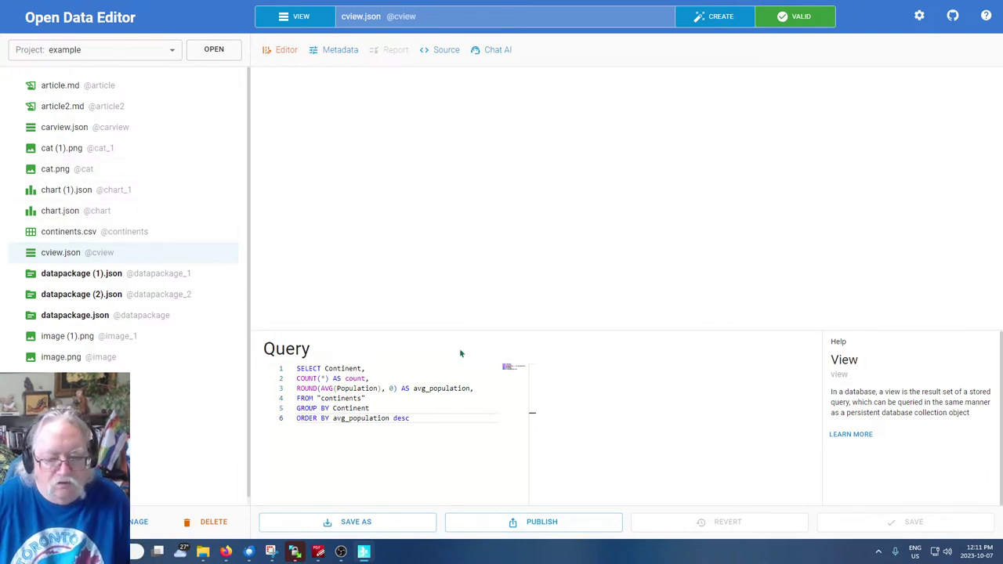
left_click(71, 211)
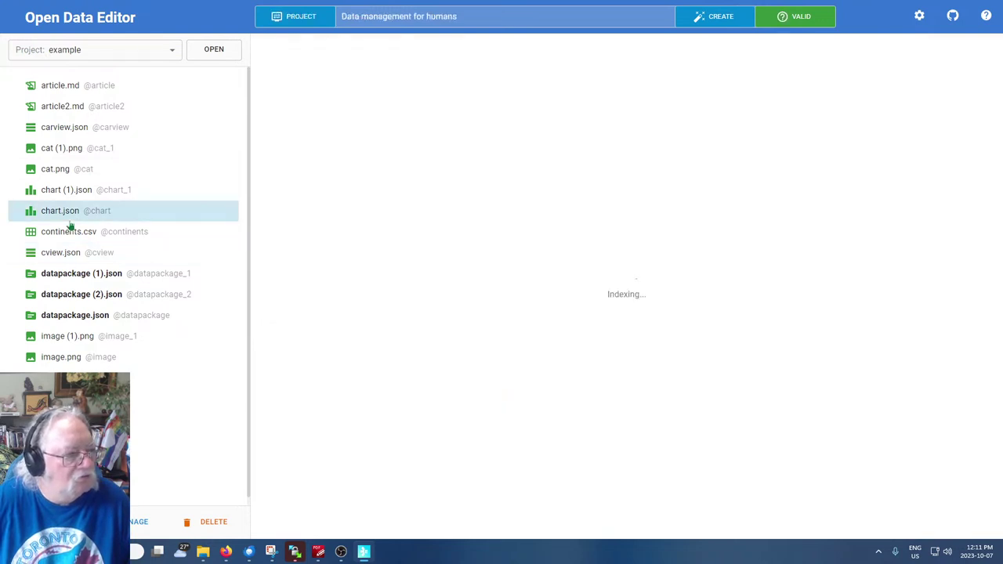
left_click(61, 253)
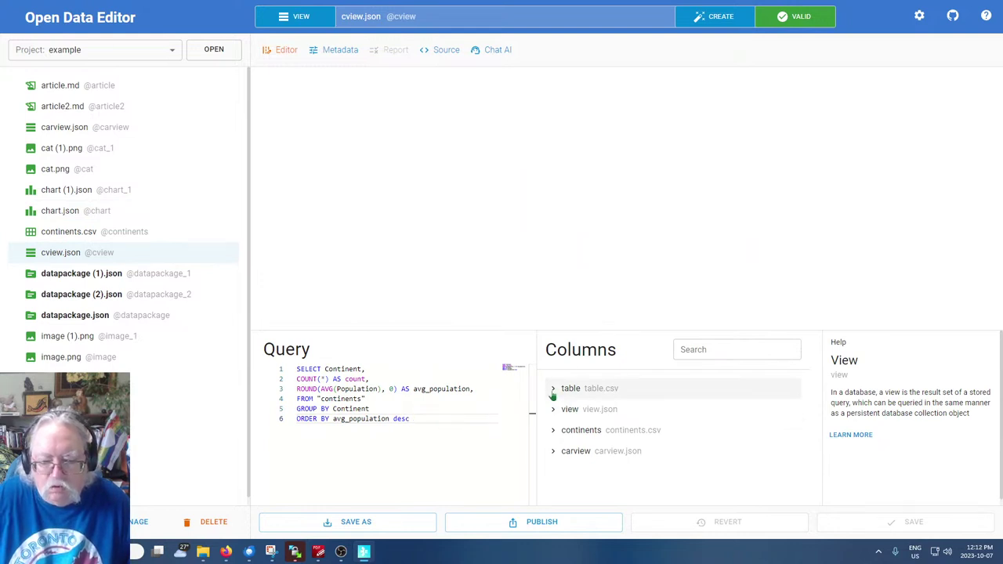
Expand the continents source and insert its Continent column name into the query
left_click(576, 392)
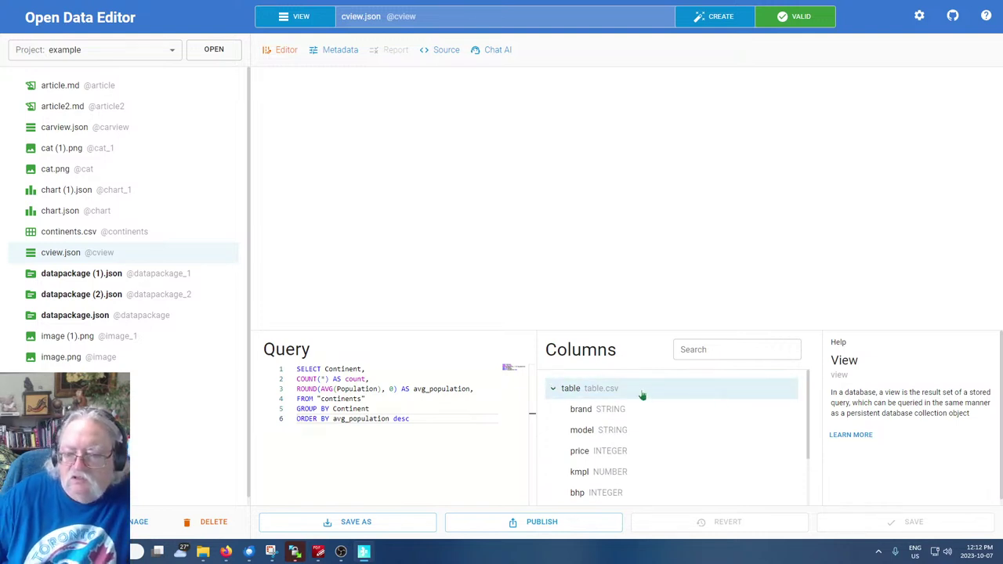
left_click(743, 348)
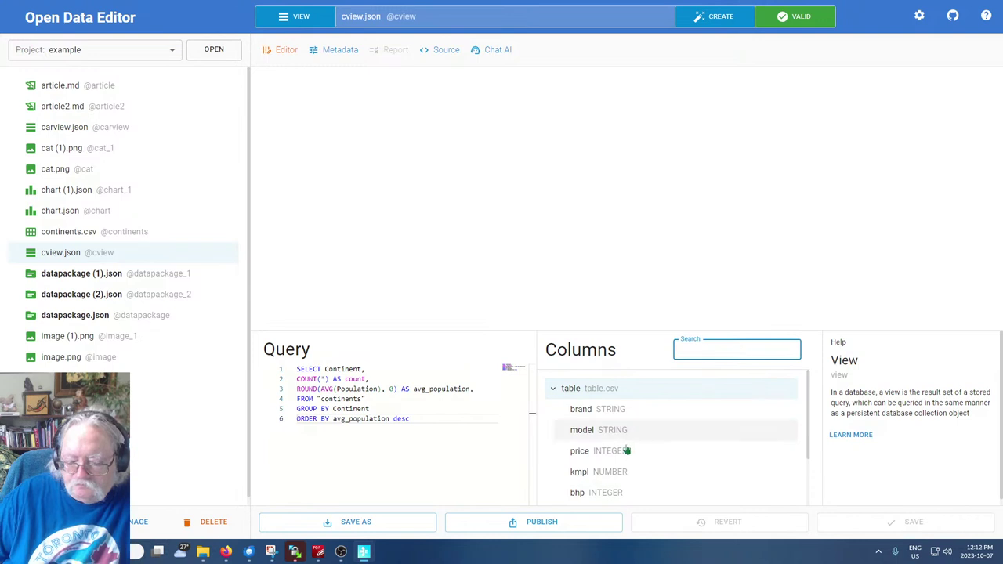
scroll(588, 466, "down", 2)
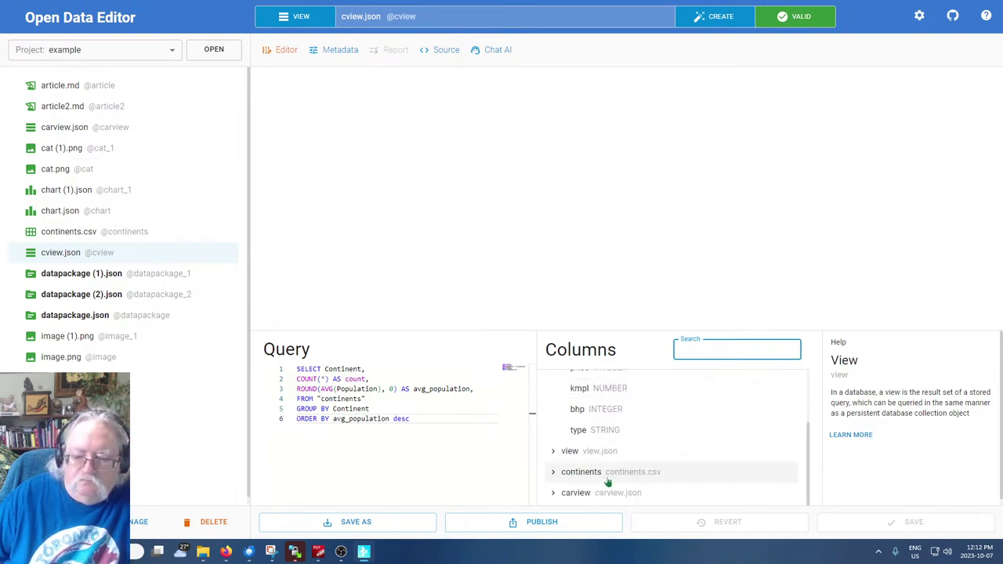
left_click(593, 477)
scroll(593, 478, "down", 1)
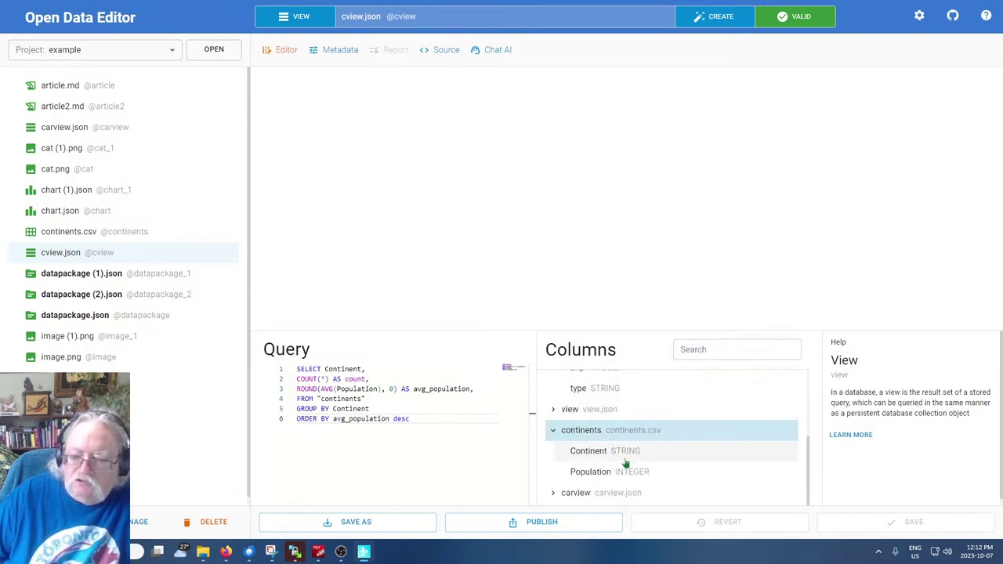
left_click(587, 457)
left_click(594, 474)
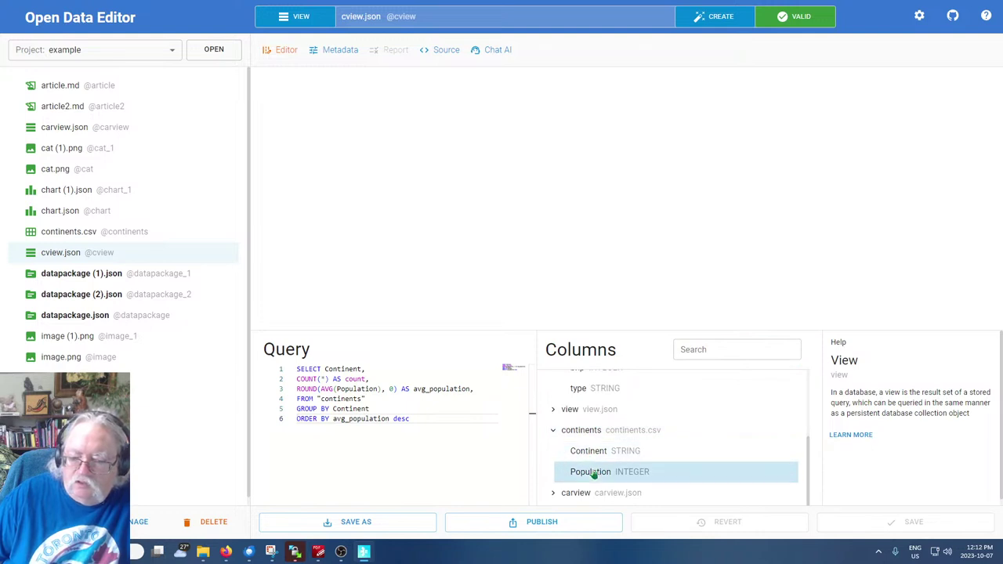
left_click(589, 454)
double_click(590, 454)
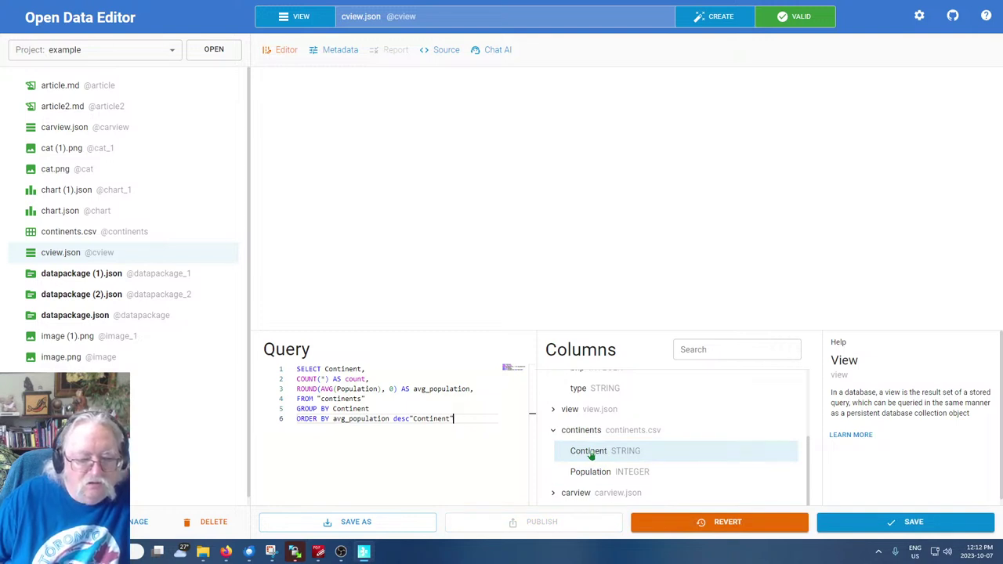
Insert the "table" source name before the inserted Continent, yielding "table"."Continent"
left_click(409, 418)
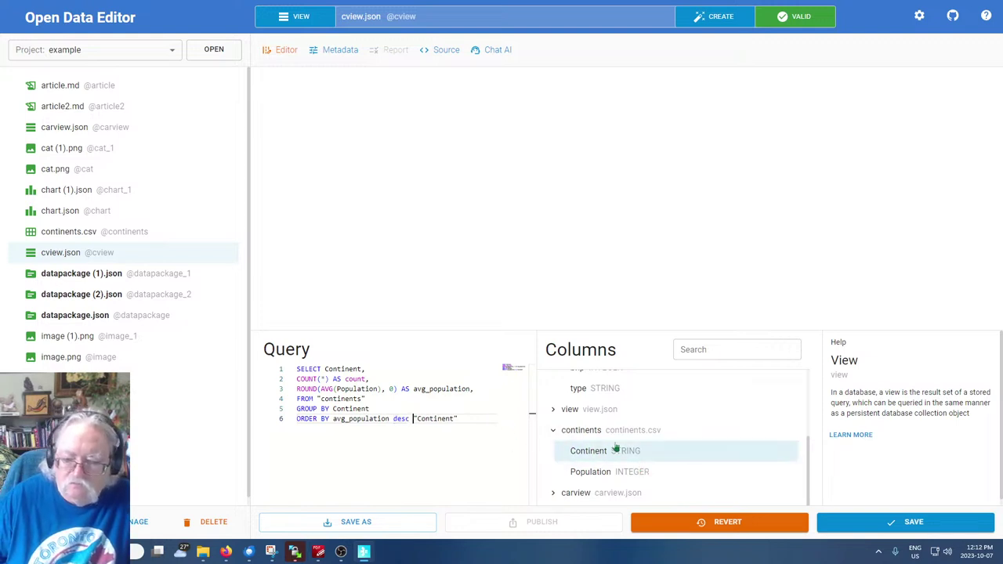
scroll(619, 448, "up", 3)
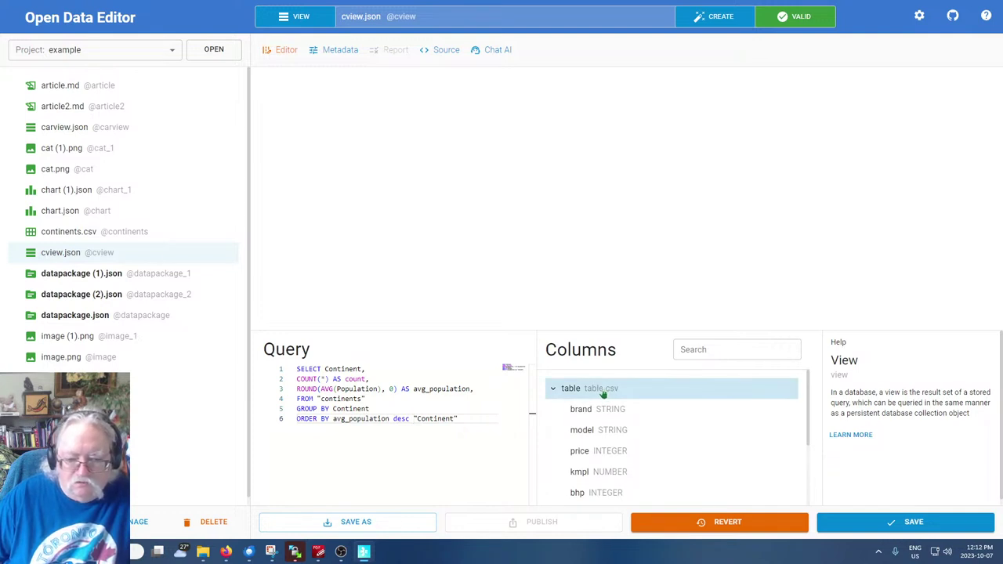
left_click(603, 395)
left_click(603, 395)
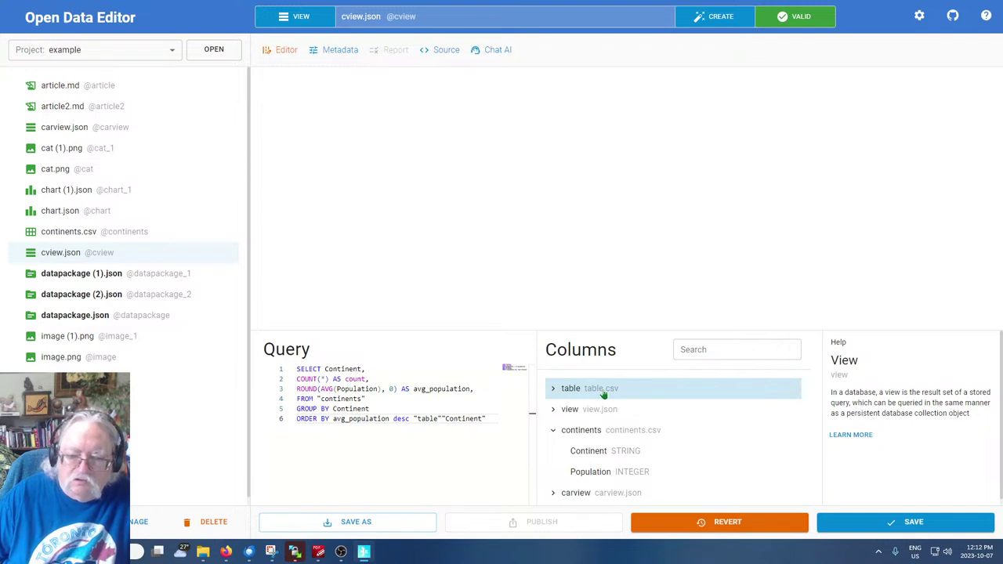
left_click(332, 411)
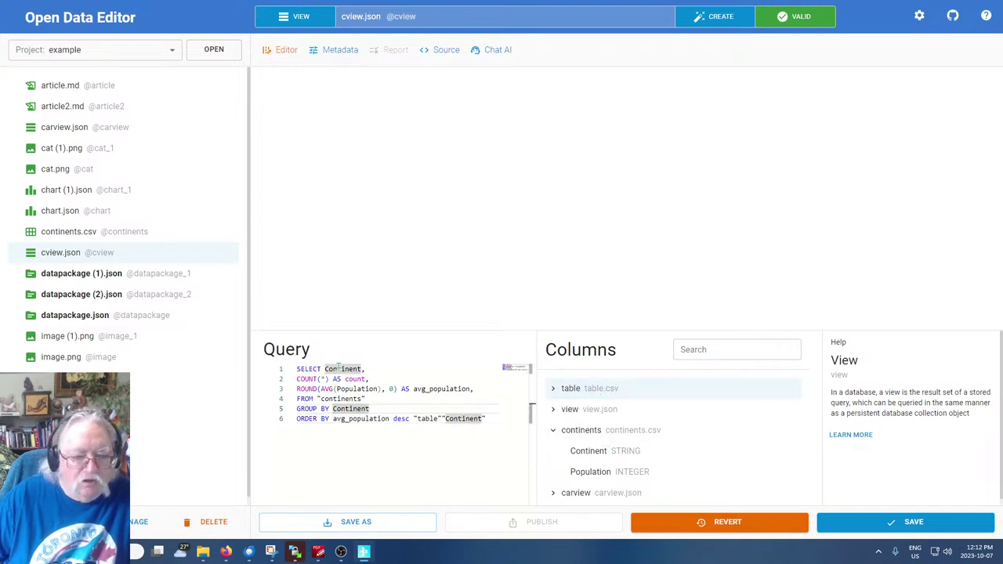
left_click(341, 368)
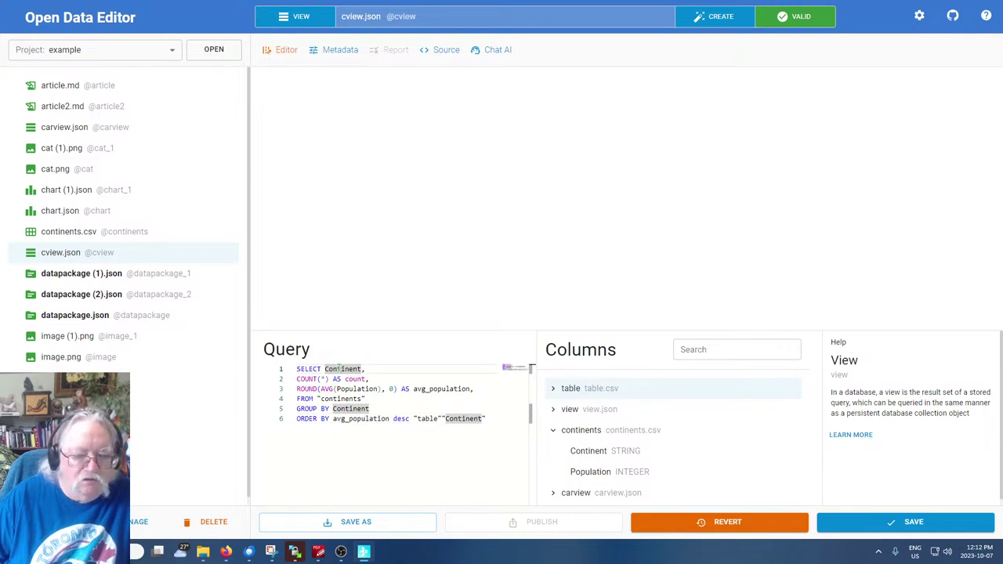
left_click(577, 390)
left_click(576, 389)
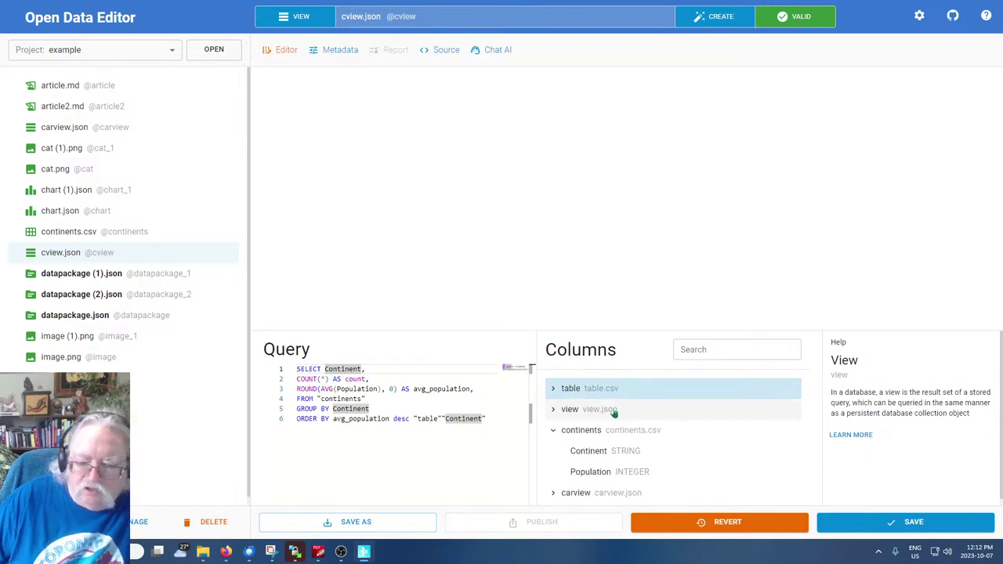
scroll(610, 473, "down", 1)
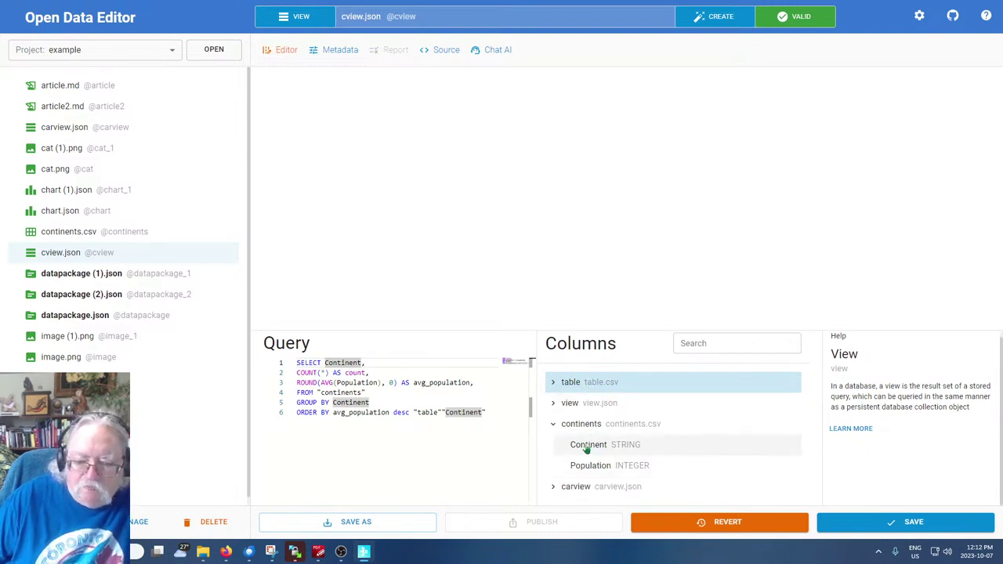
Replace Continent on the SELECT line with quoted "Continent", removing leftover letters
left_click(586, 447)
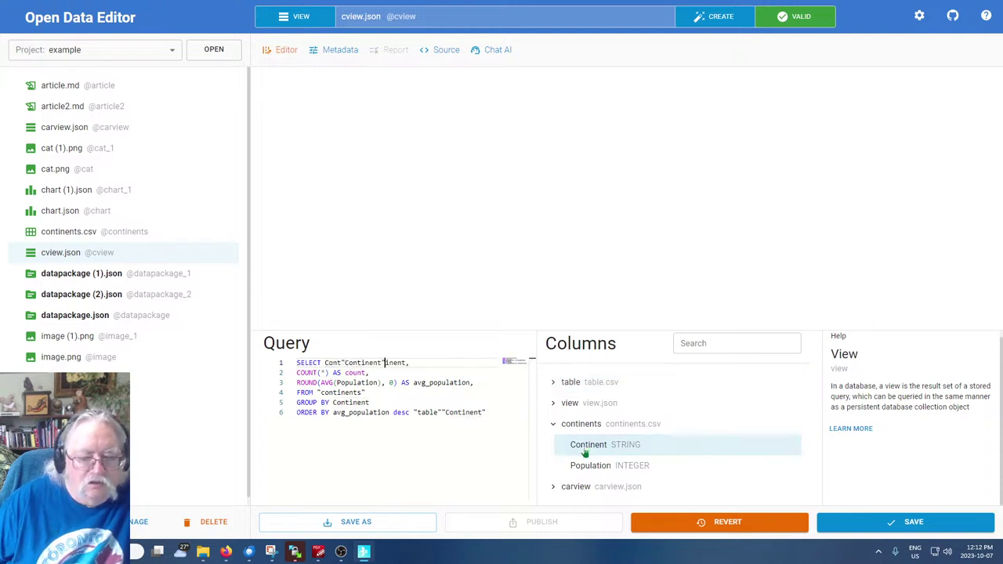
key("Delete")
key("Delete")
key("Delete")
key("Delete")
key("ctrl+Left")
key("ctrl+Left")
key("Delete")
key("Delete")
key("Delete")
key("Delete")
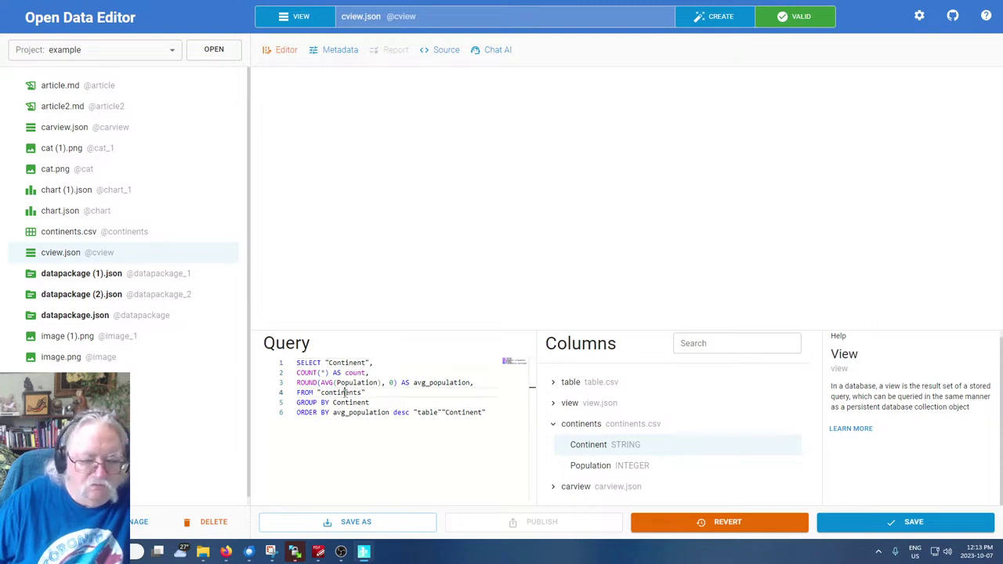
Replace continents on the FROM line with quoted "continents", deleting stray fragments
double_click(345, 392)
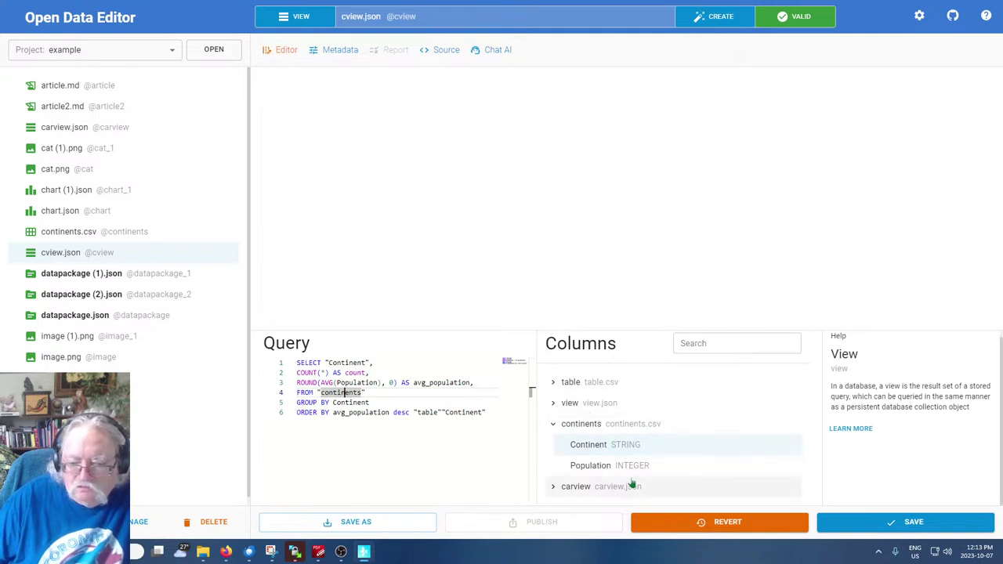
left_click(618, 425)
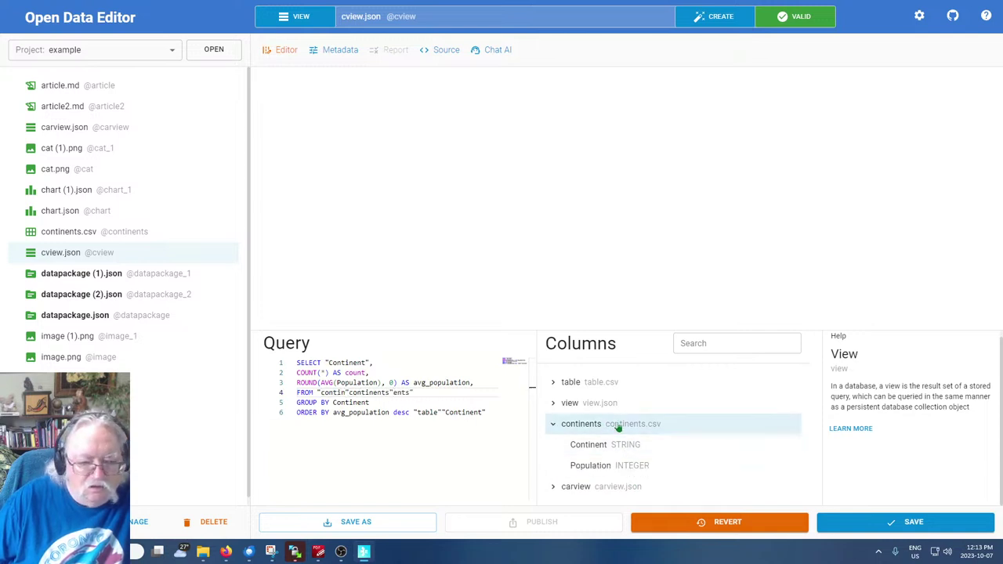
key("Delete")
key("Delete")
key("Delete")
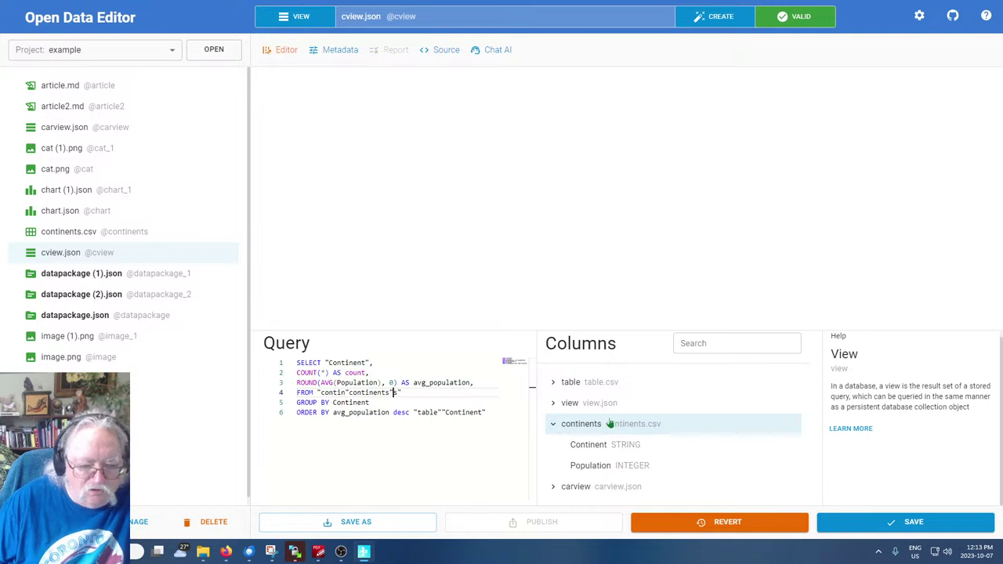
key("ctrl+Left")
key("ctrl+Left")
key("ctrl+Left")
key("ctrl+Left")
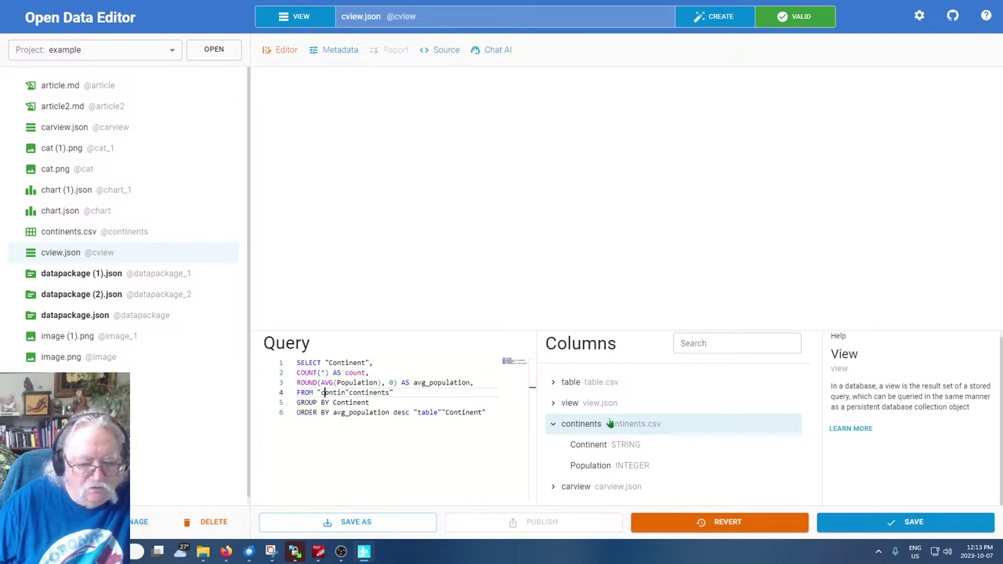
key("Delete")
key("Delete")
key("Delete")
key("Delete")
key("Delete")
key("Delete")
key("Delete")
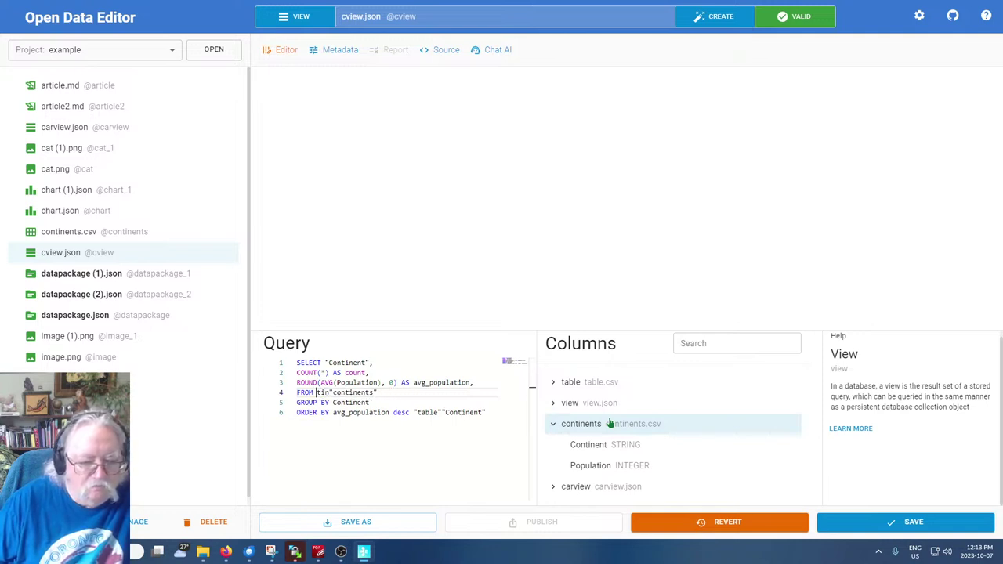
key("Delete")
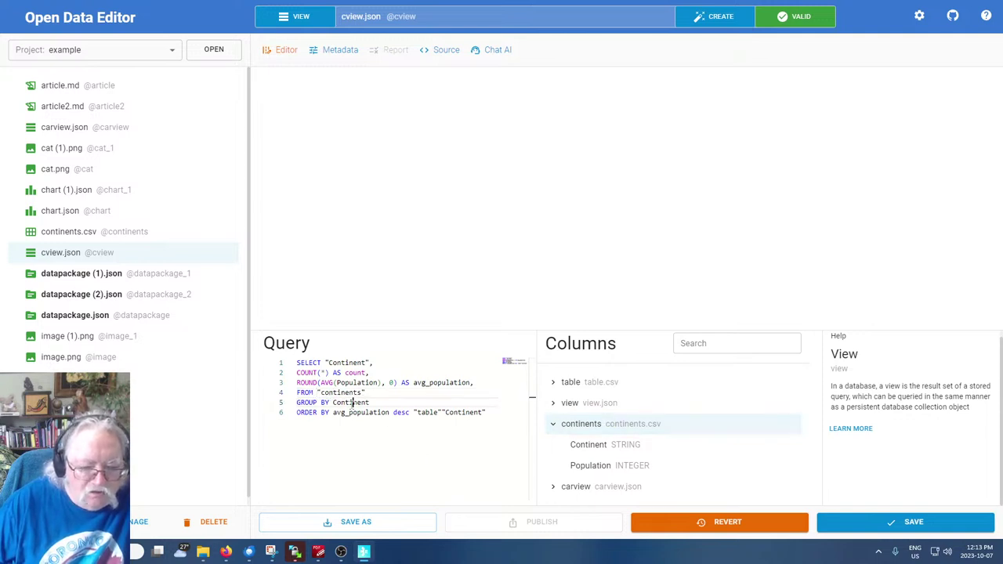
Make the GROUP BY reference a quoted "Continent", fixing the extra quote
left_click(352, 402)
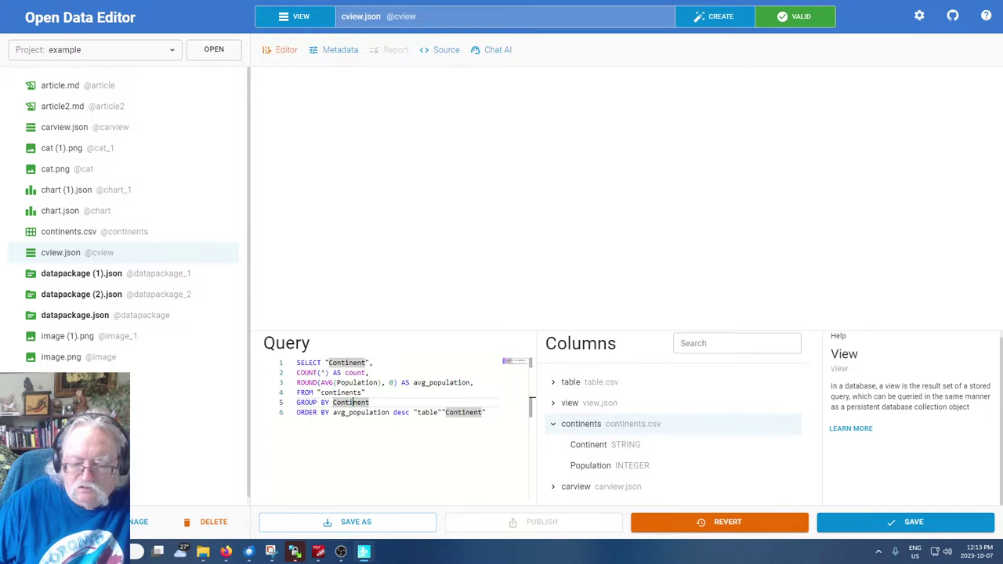
left_click(599, 444)
key("Delete")
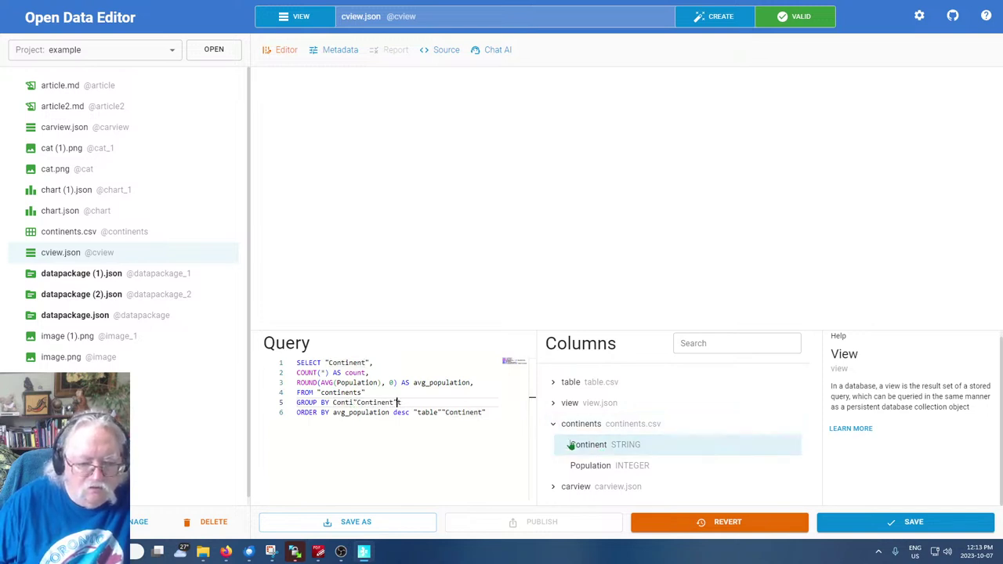
key("BackSpace")
key("BackSpace")
key("BackSpace")
key("BackSpace")
key("BackSpace")
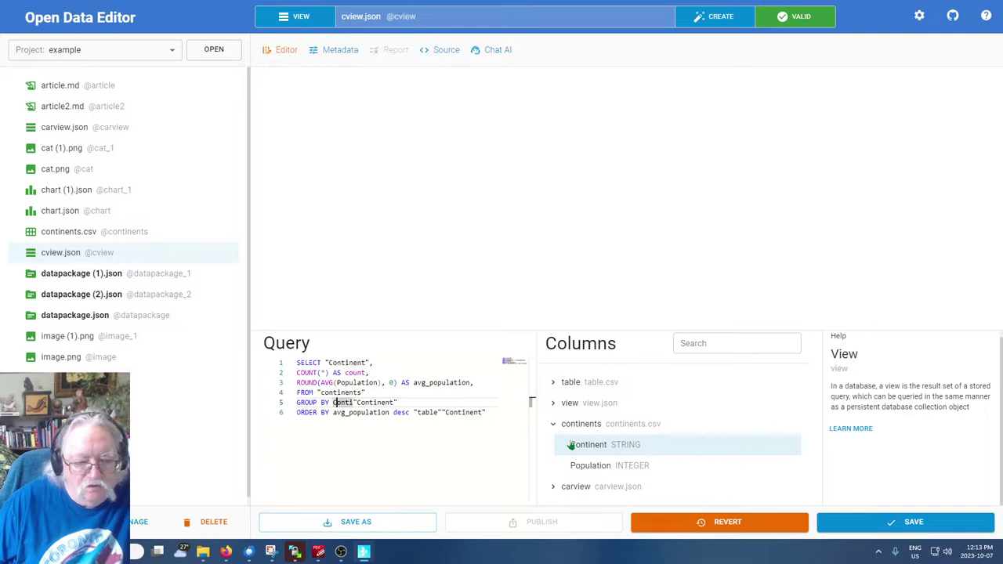
key("Delete")
type("\"")
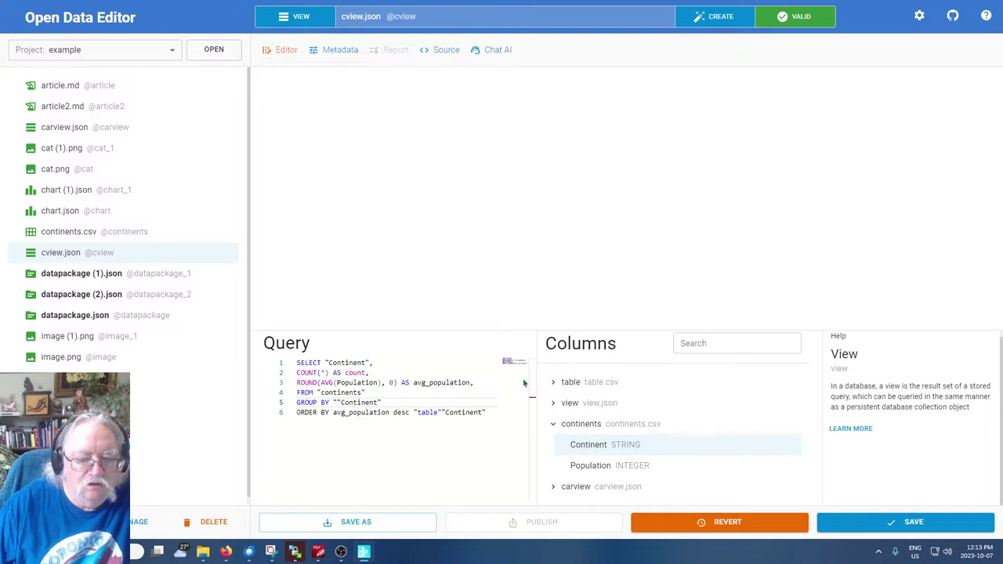
Delete the "table". prefix from the ORDER BY line
left_click(453, 413)
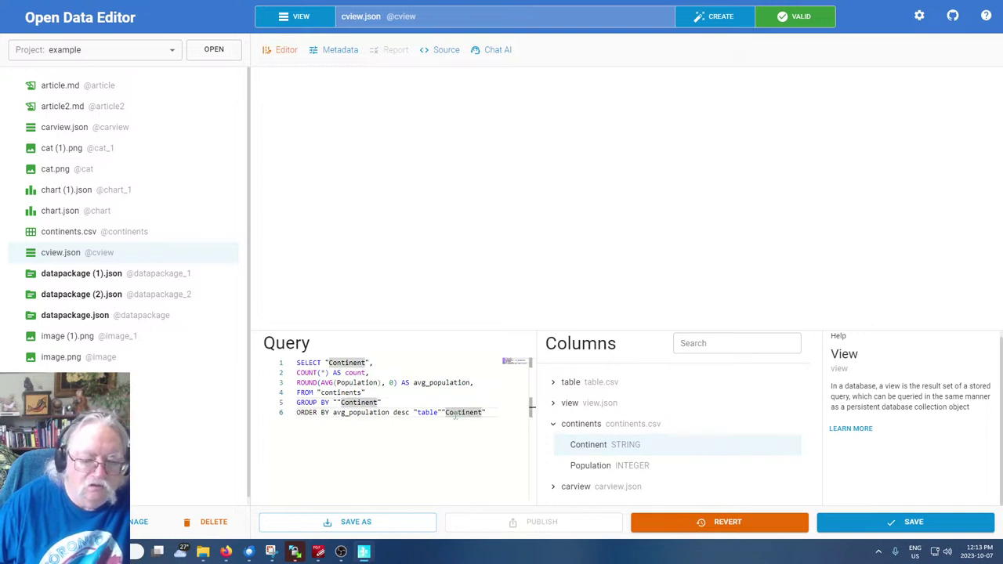
left_click(428, 412)
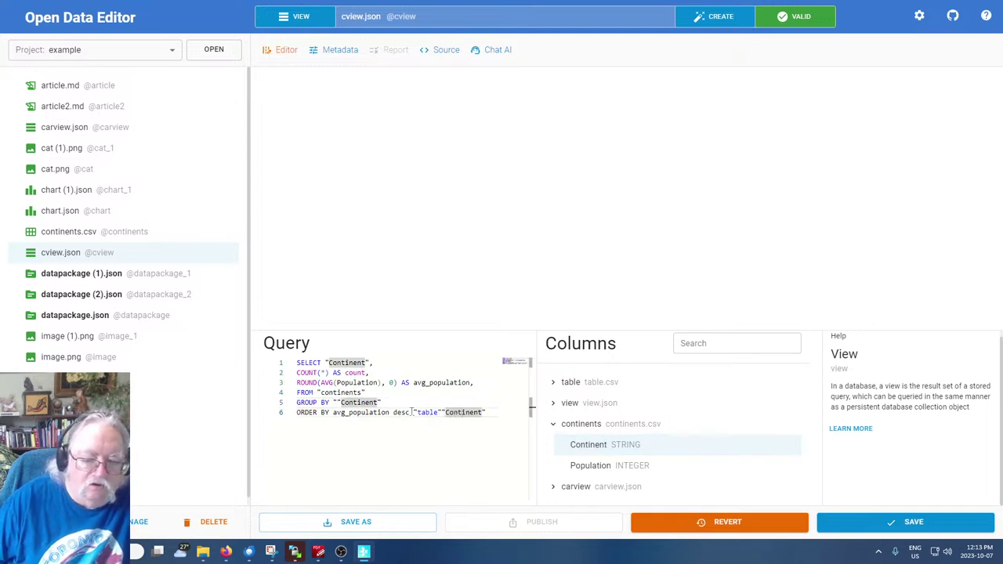
left_click_drag(412, 412, 443, 412)
key("BackSpace")
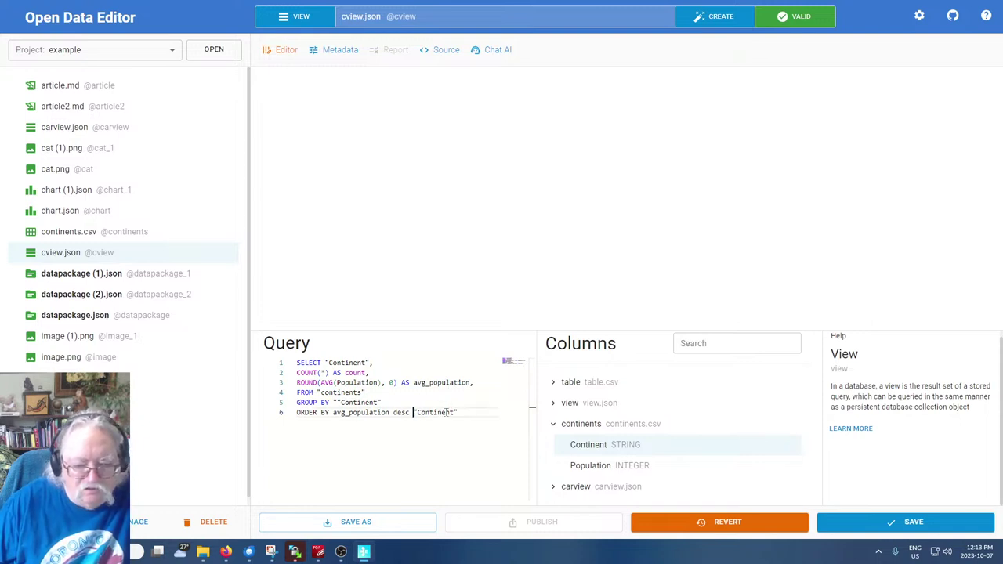
Reinsert "Continent" on line 6 and remove the doubled quotes on lines 5 and 6
left_click(443, 412)
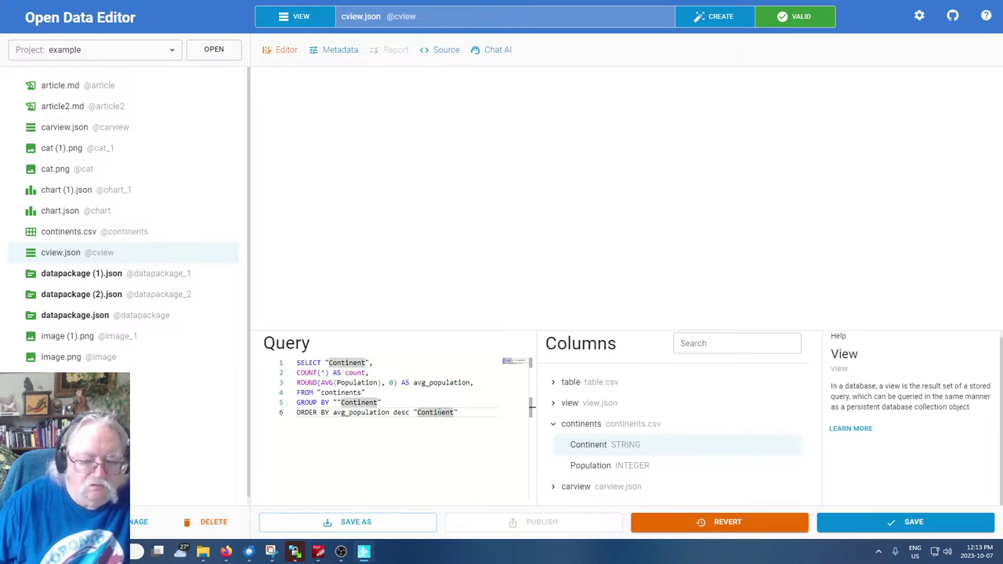
double_click(443, 413)
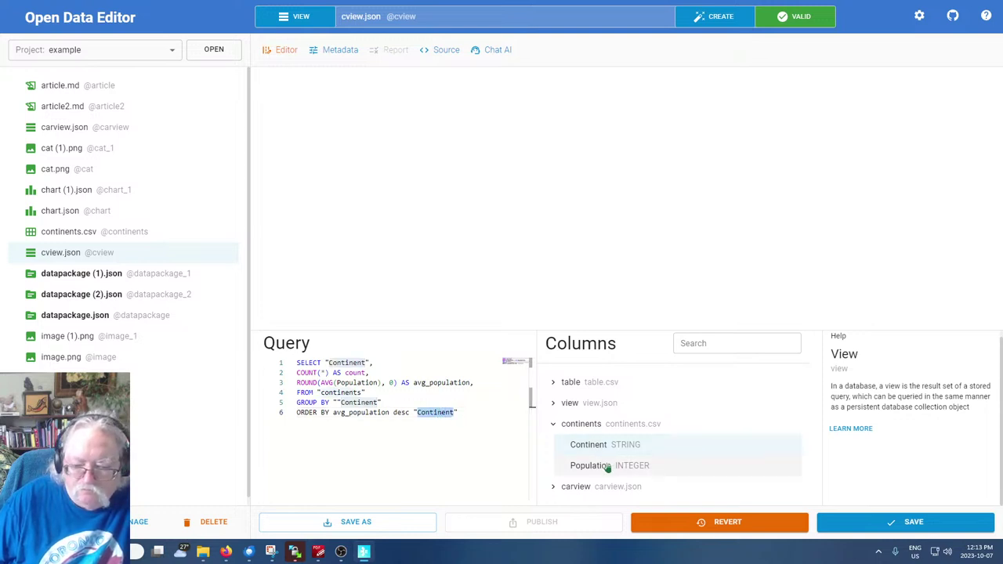
left_click(597, 446)
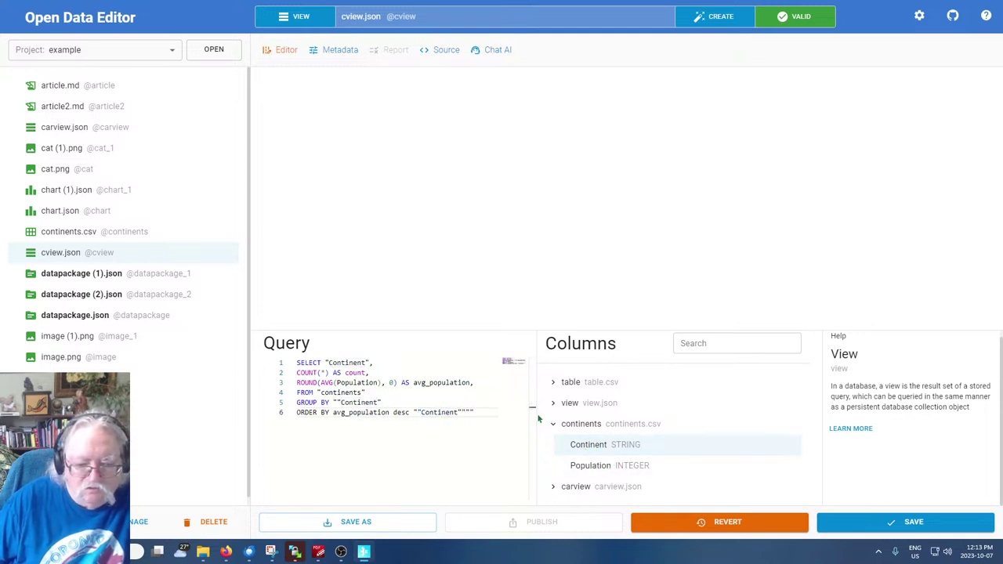
key("Left")
key("Left")
key("Left")
key("Left")
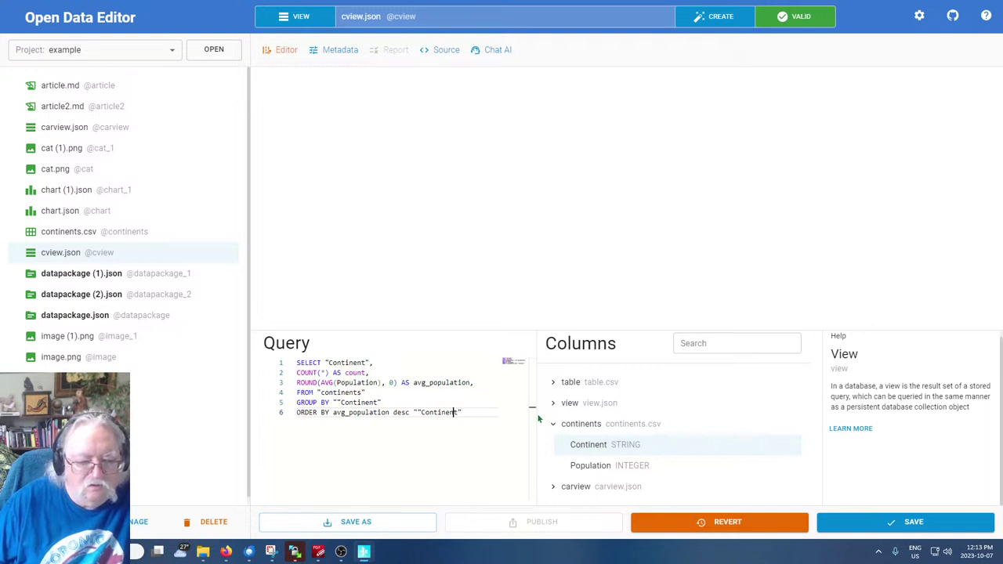
key("Left")
key("Left")
key("Left")
key("BackSpace")
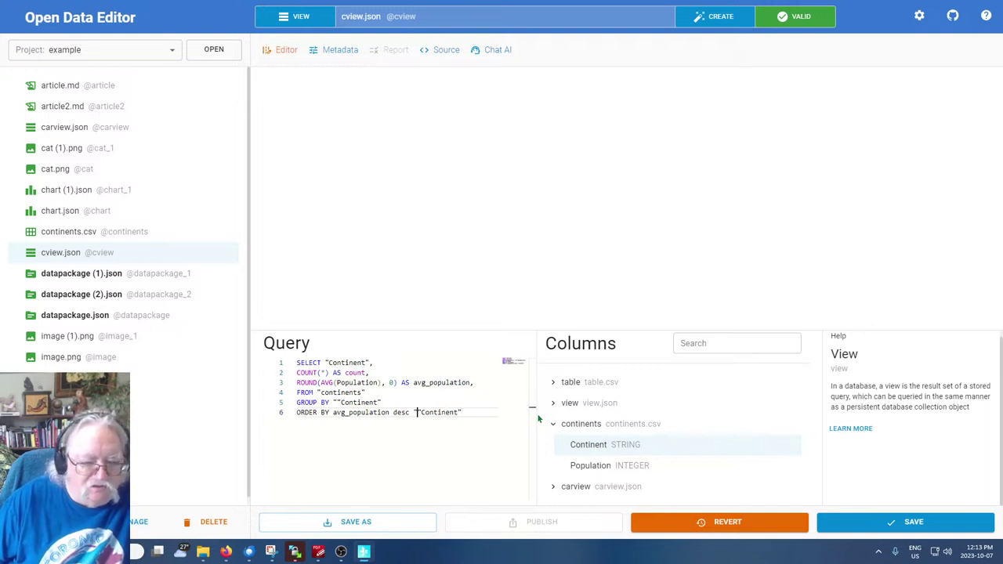
key("BackSpace")
key("Up")
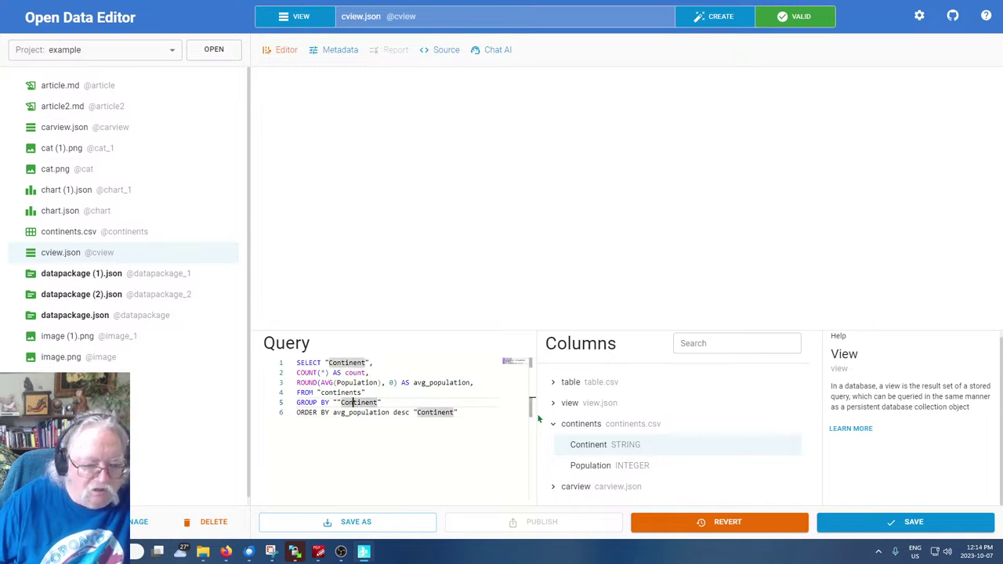
key("ctrl+Left")
key("ctrl+Left")
key("ctrl+Left")
key("ctrl+Right")
key("Right")
key("Right")
key("BackSpace")
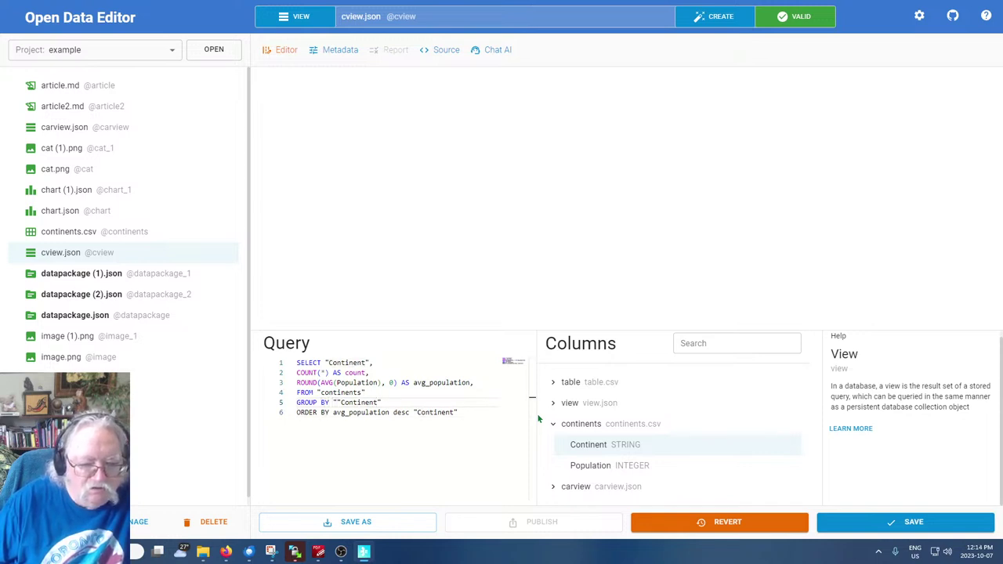
key("BackSpace")
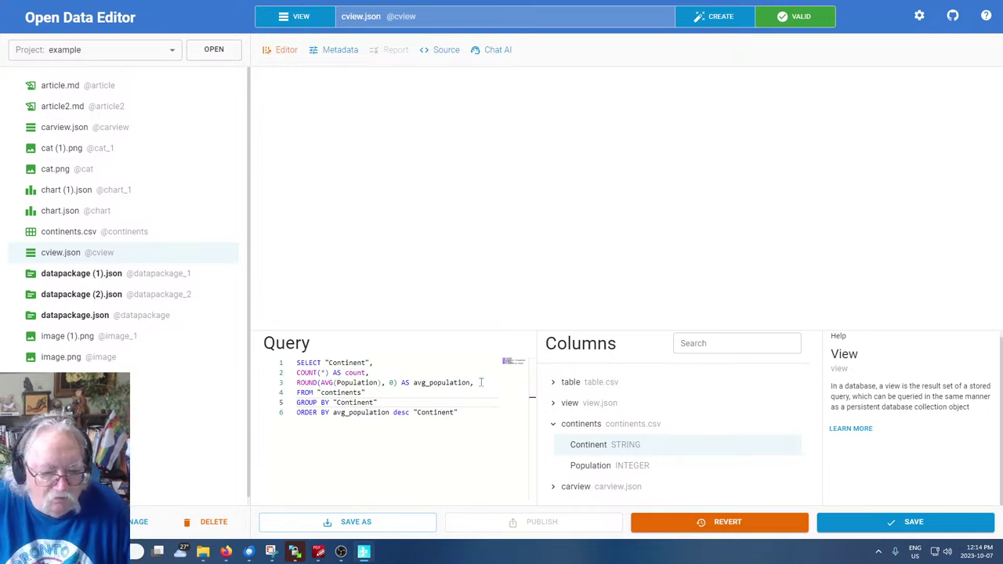
Delete the ROUND(AVG(Population)) line and replace avg_population in ORDER BY with "Population"
left_click_drag(476, 383, 297, 383)
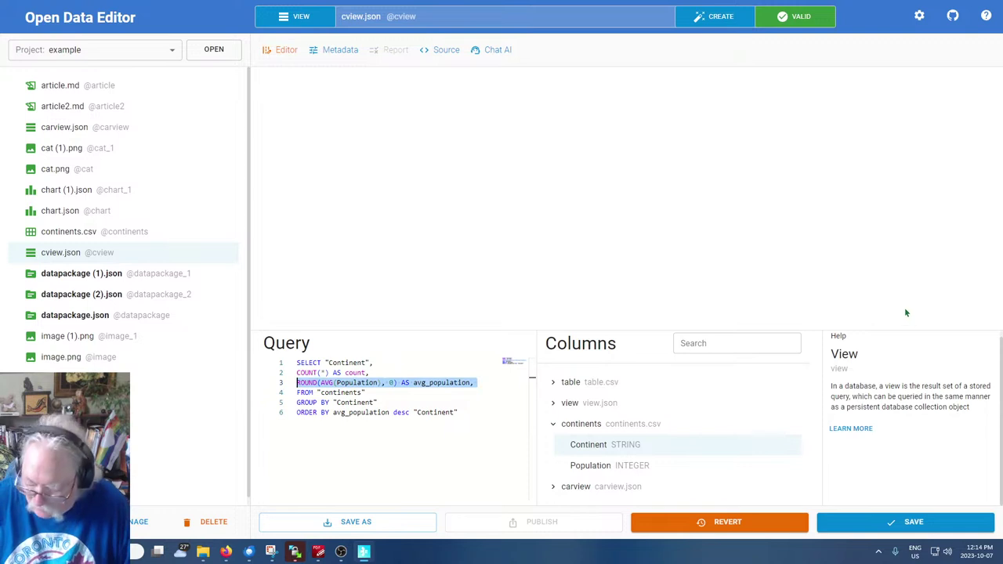
key("Delete")
key("Delete")
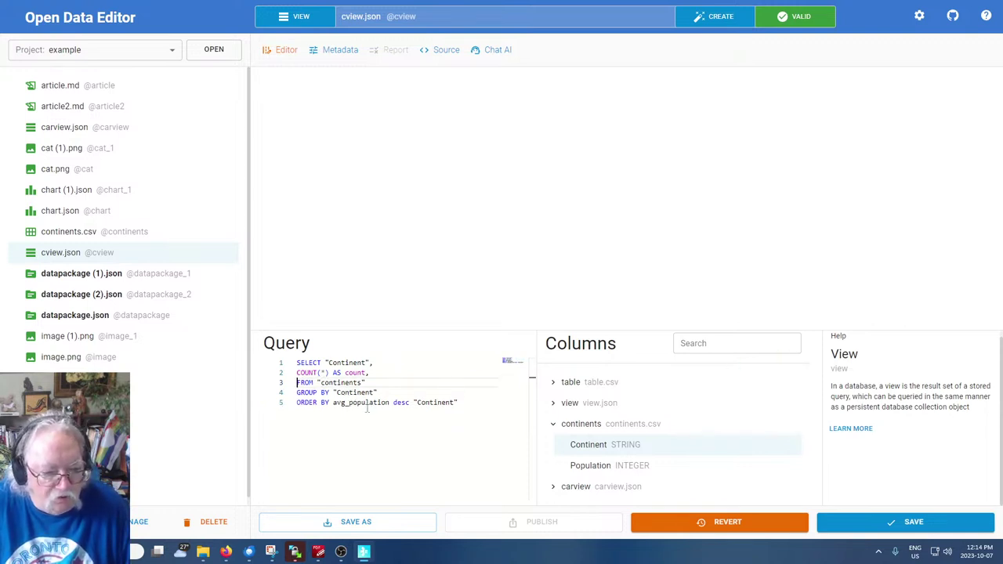
left_click_drag(332, 402, 390, 403)
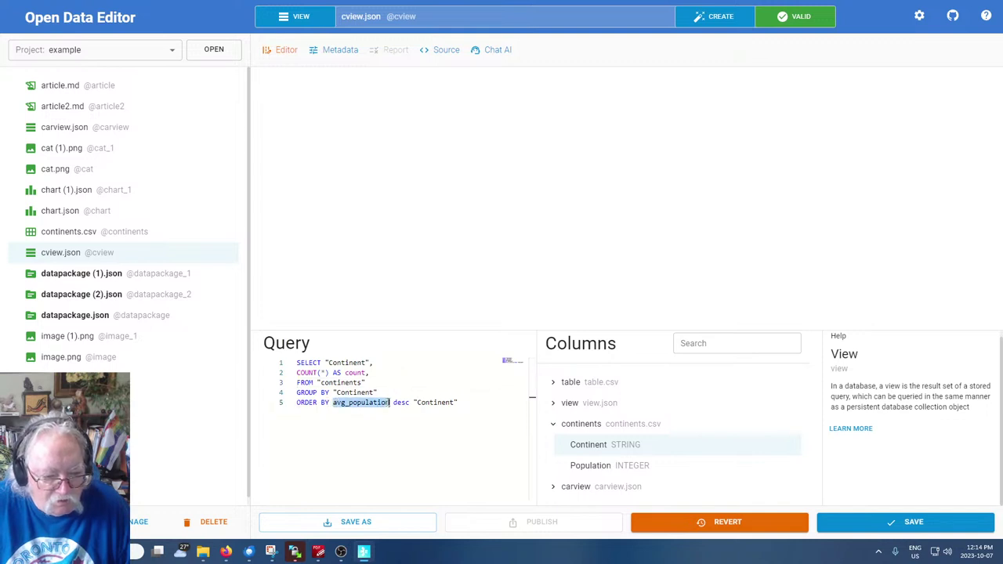
left_click(595, 471)
double_click(594, 471)
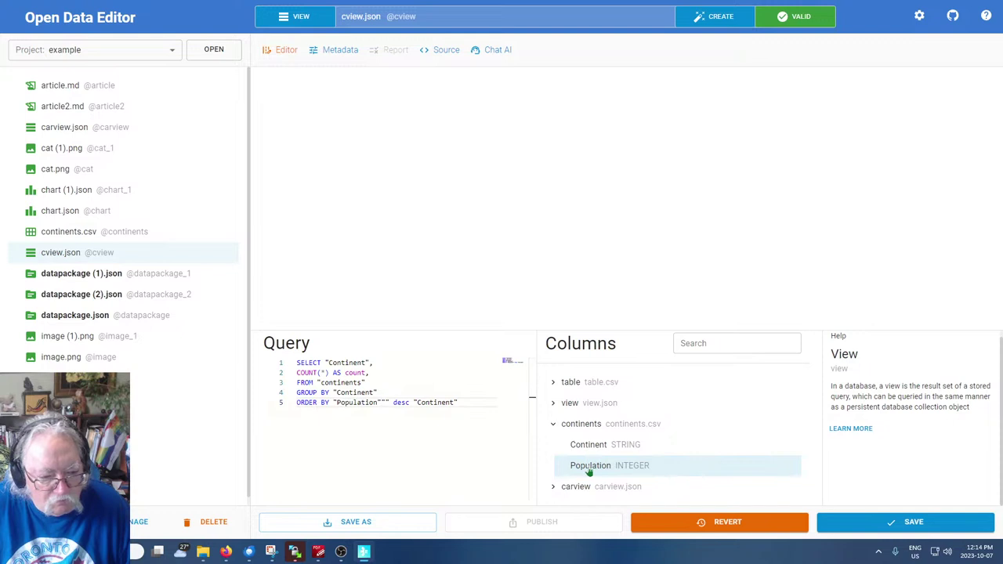
key("Delete")
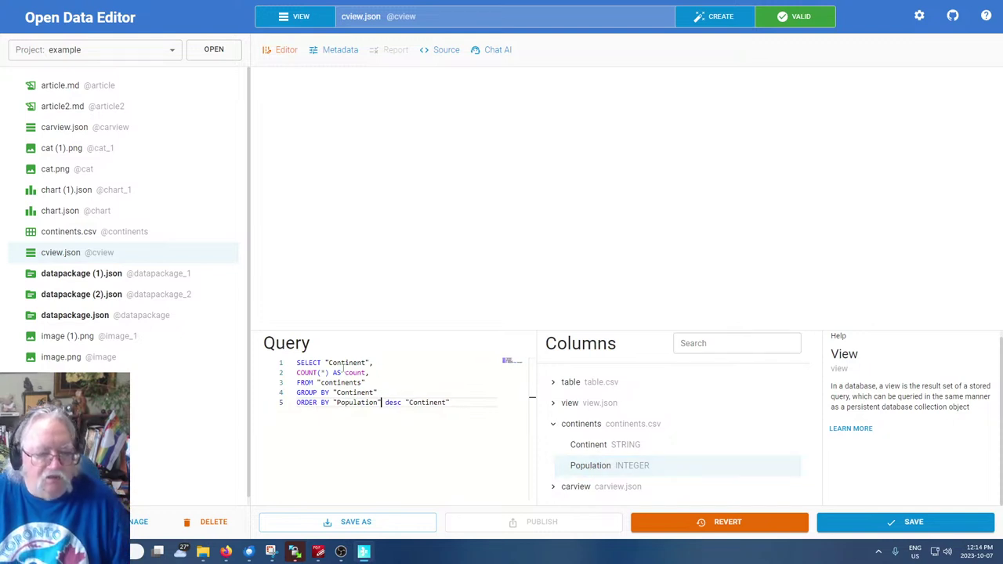
Review the Continent, continents and GROUP BY references, then save the cview query
double_click(345, 363)
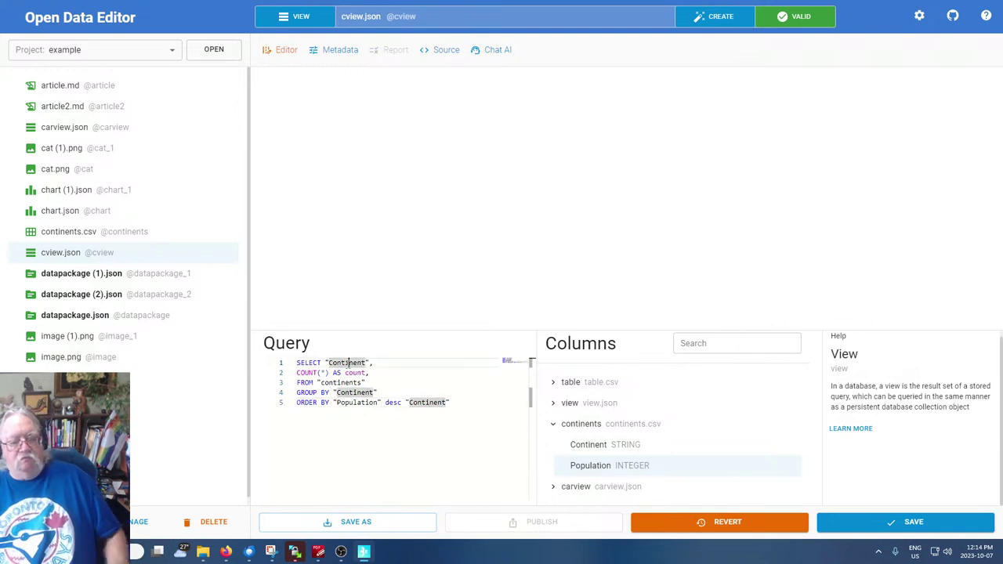
double_click(352, 382)
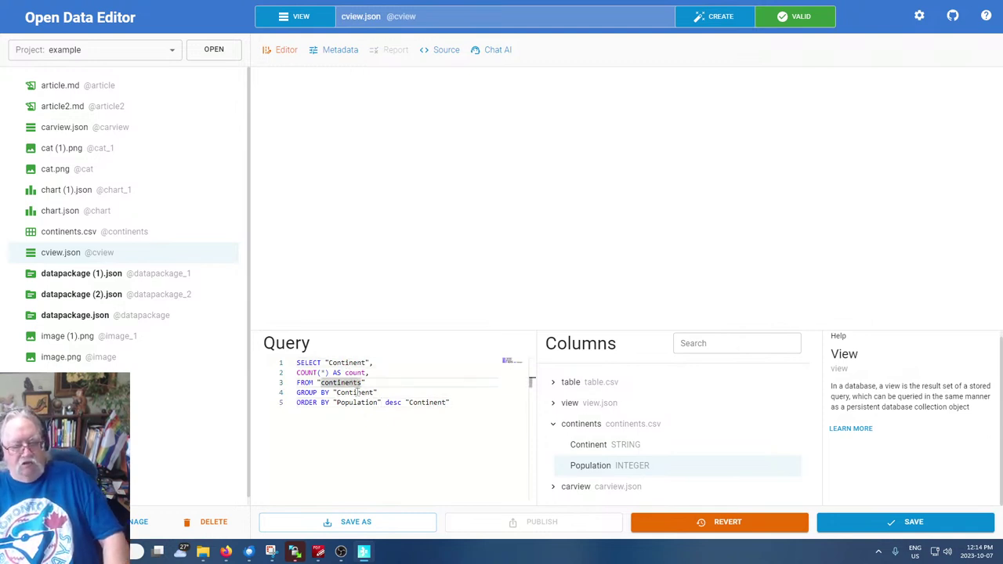
left_click_drag(381, 391, 267, 391)
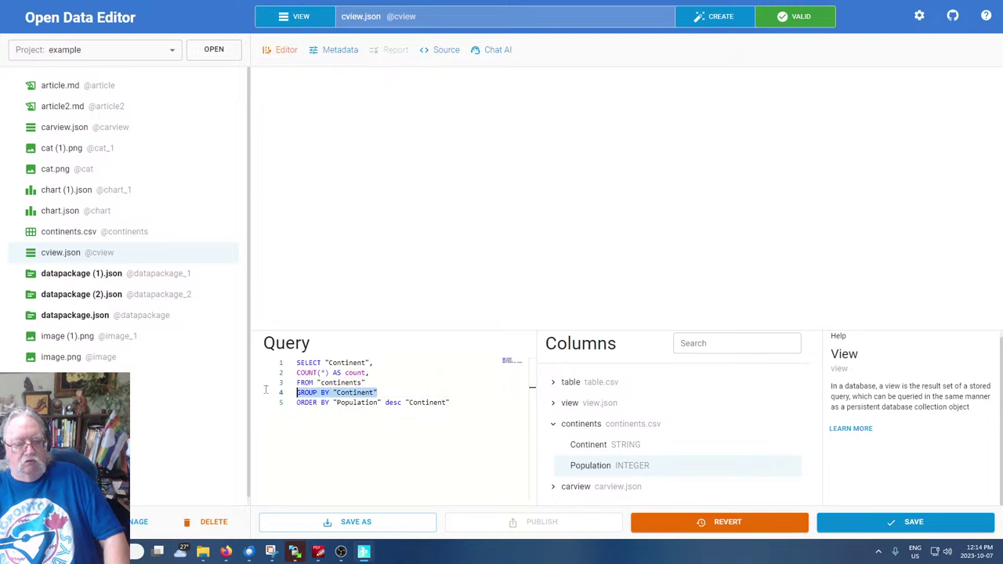
left_click(329, 430)
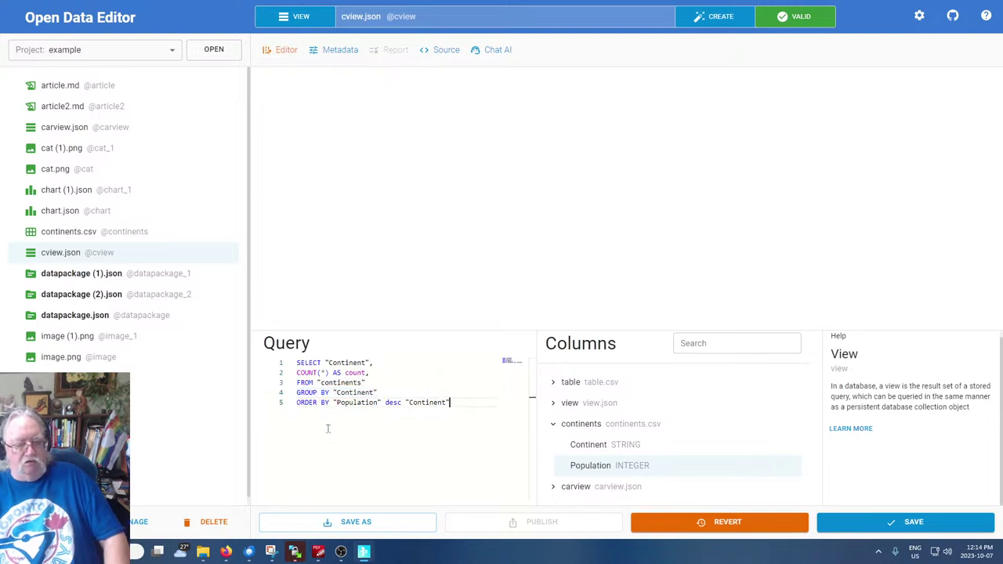
double_click(423, 402)
left_click(377, 393)
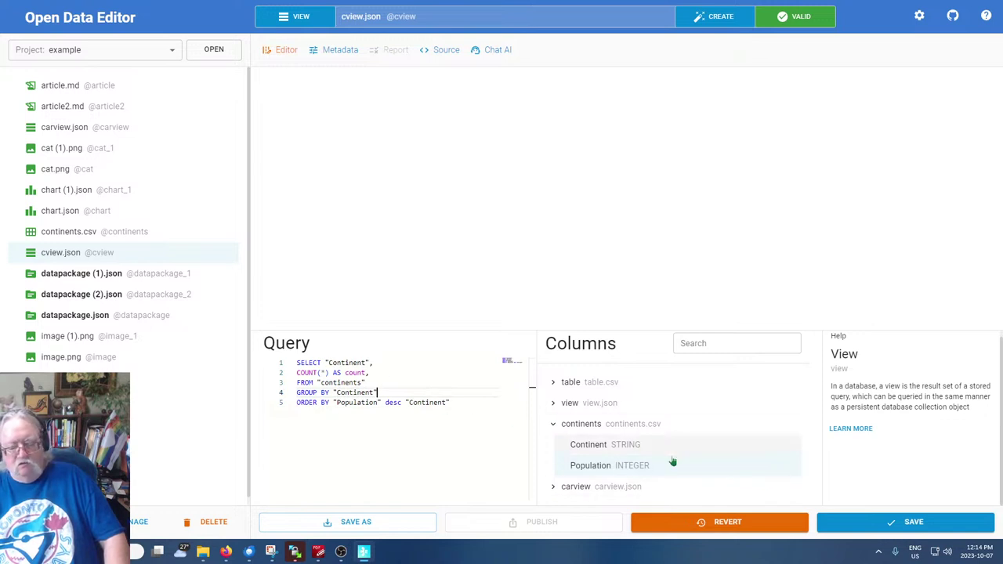
left_click(911, 522)
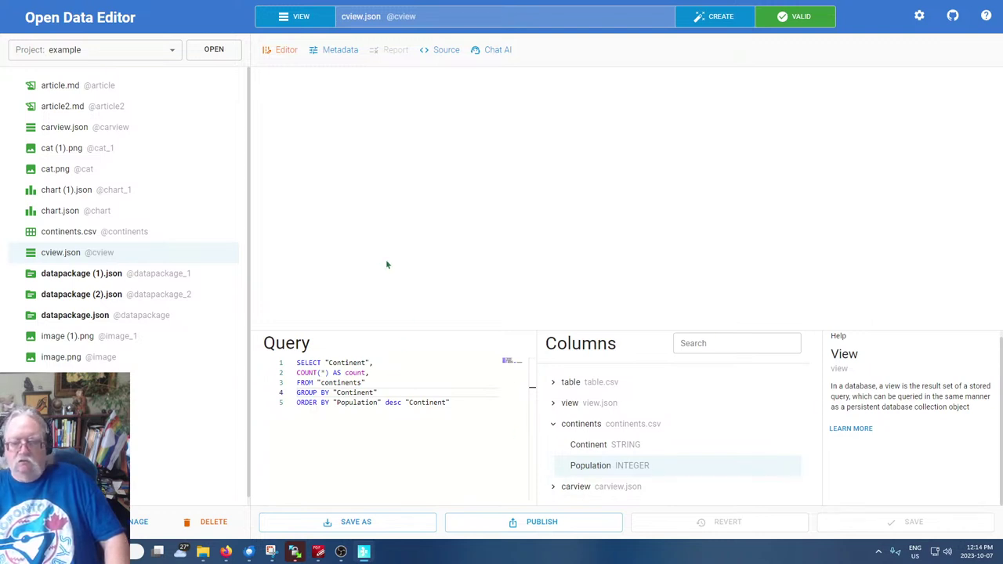
Glance at the file management options and close them again
left_click(410, 458)
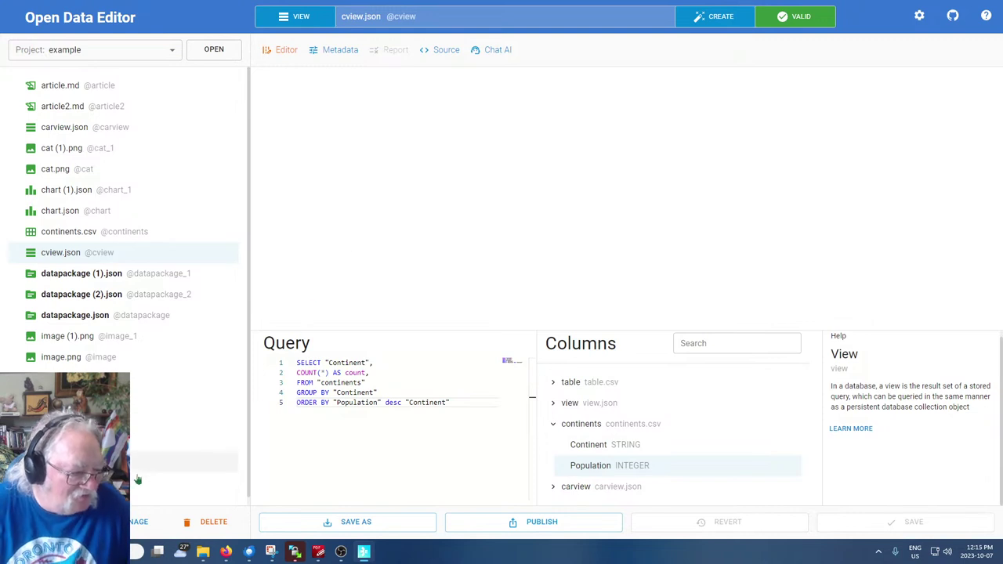
left_click(125, 521)
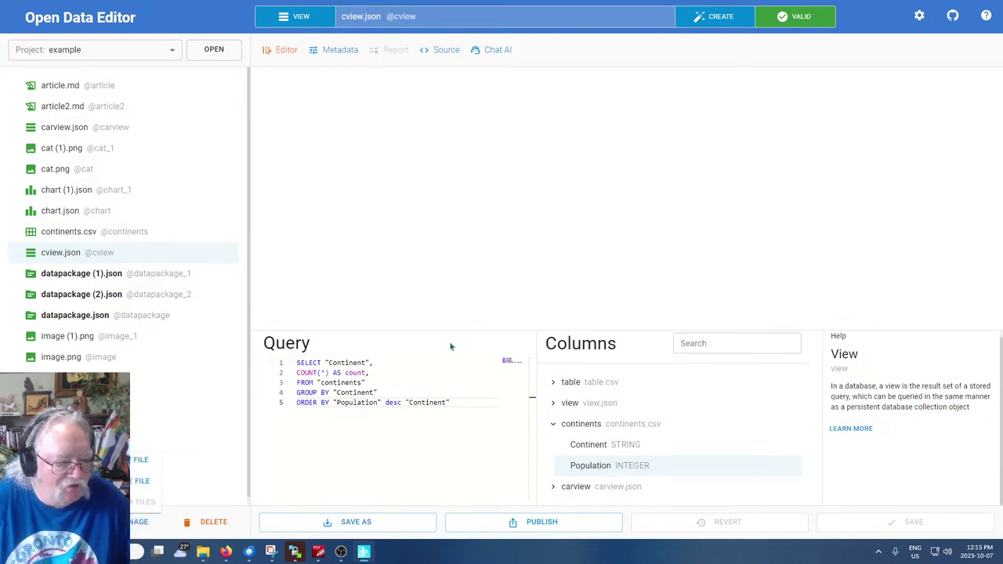
left_click(486, 217)
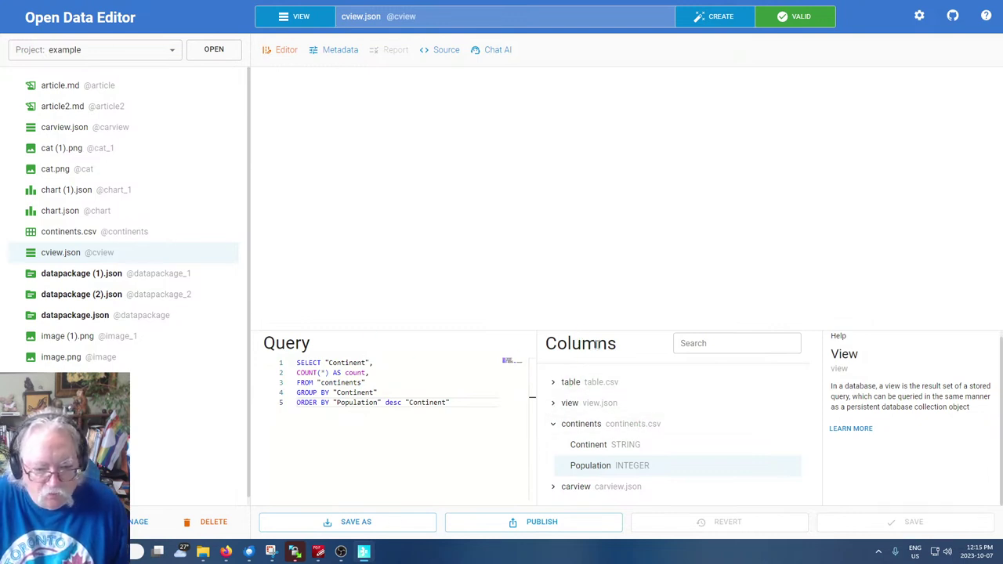
Walk through the SELECT, FROM and GROUP keywords, then select the whole COUNT(*) AS count line
double_click(340, 392)
double_click(321, 362)
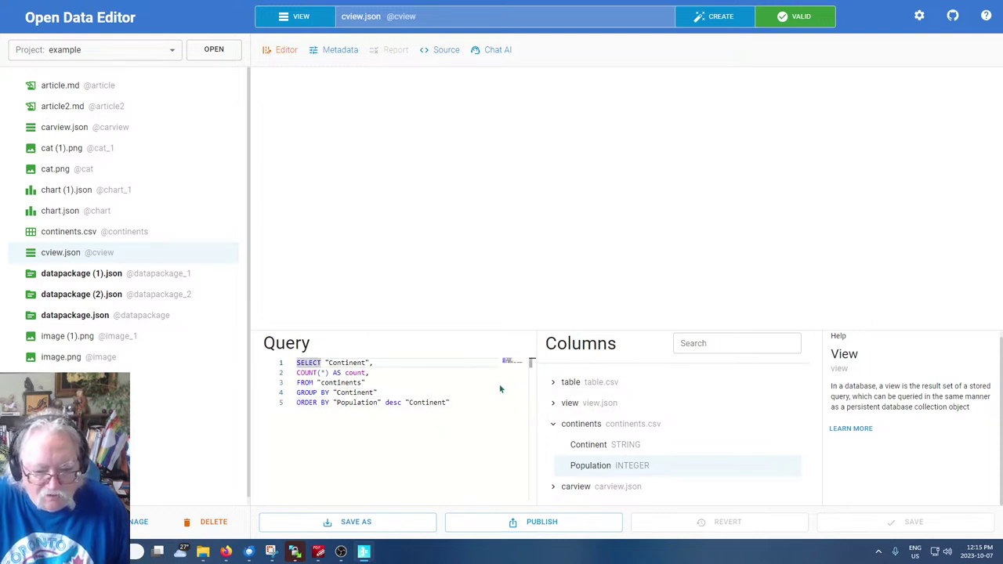
left_click(321, 373)
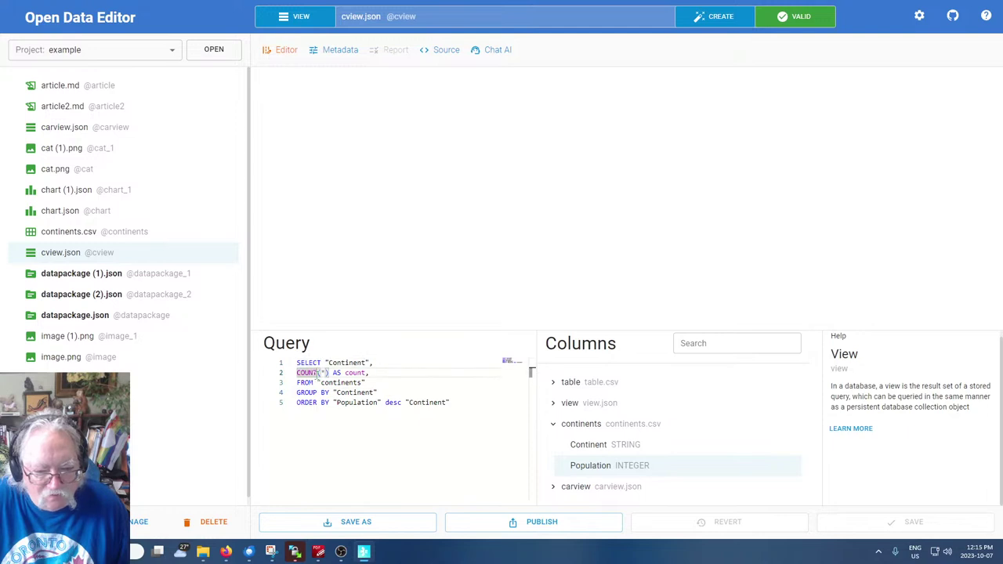
left_click(308, 383)
double_click(308, 382)
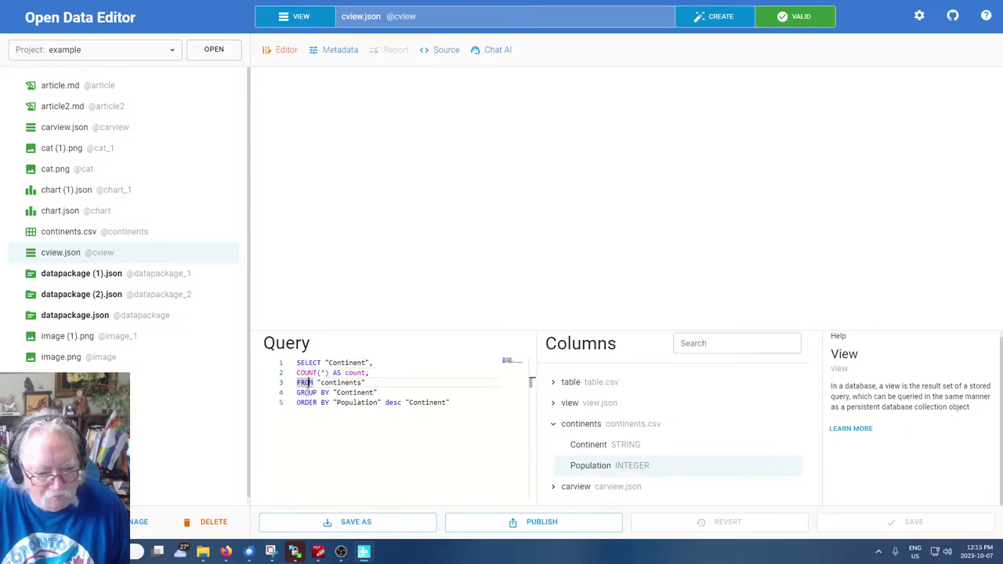
double_click(307, 393)
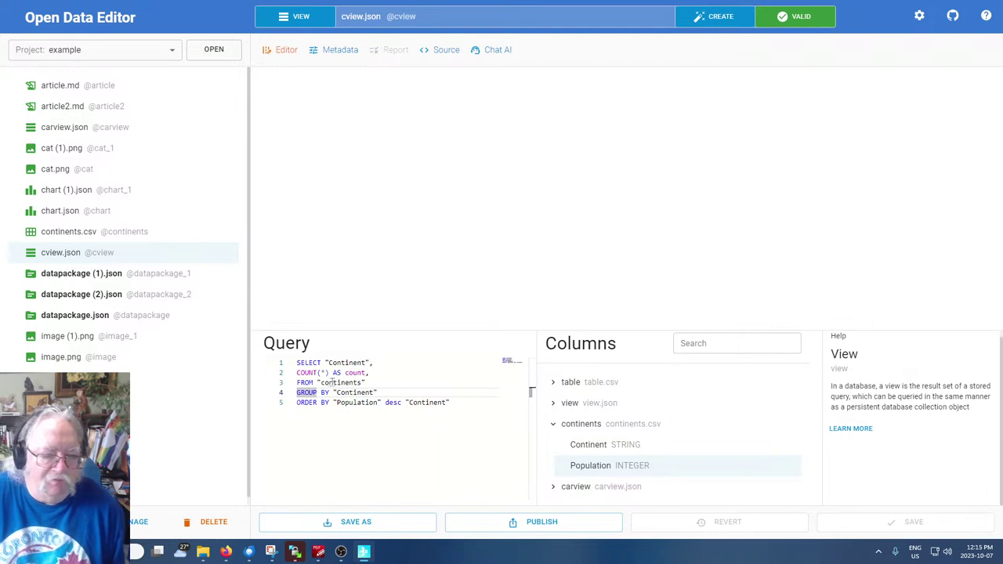
double_click(354, 373)
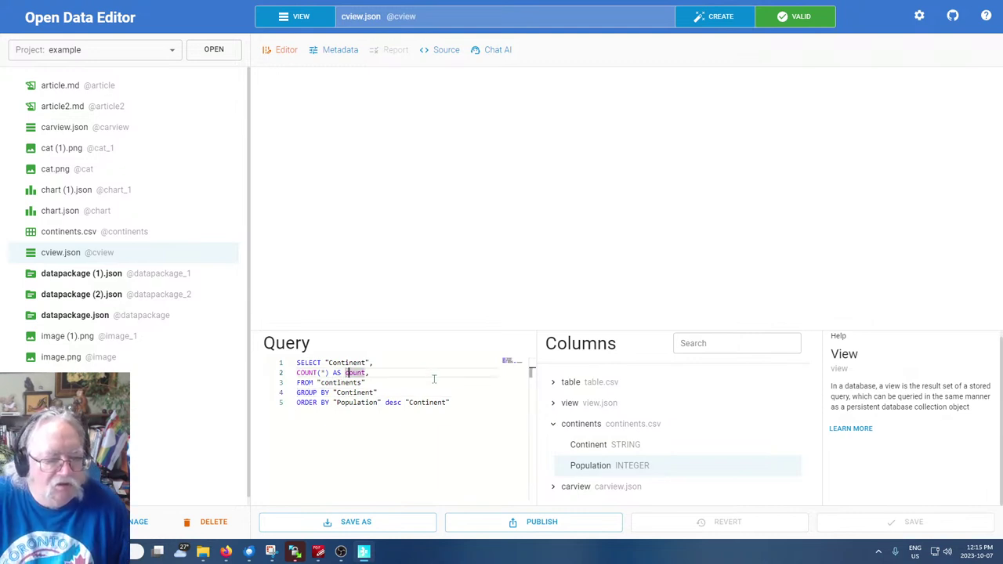
left_click_drag(369, 373, 268, 371)
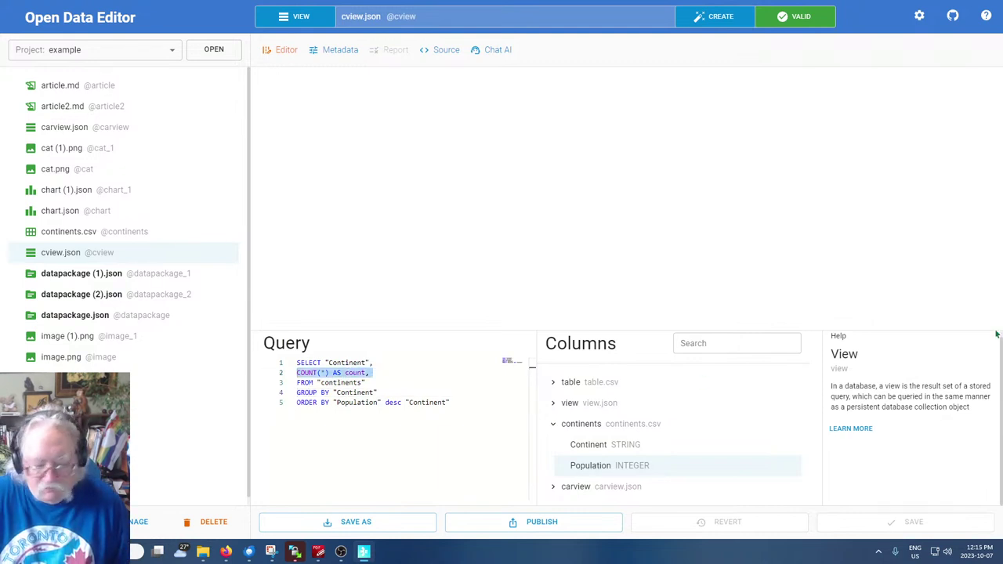
Delete the COUNT(*) AS count line and save the query
key("BackSpace")
key("Delete")
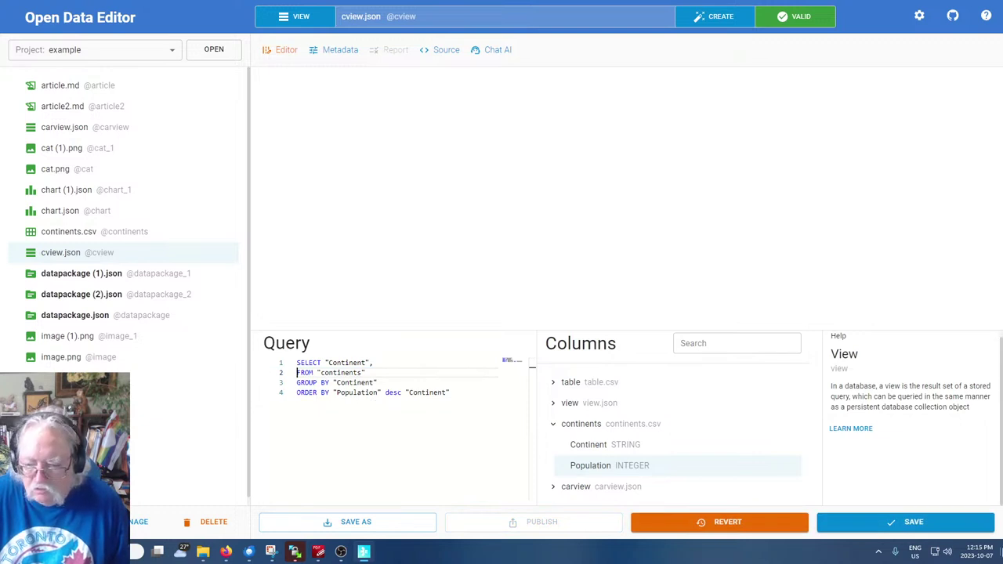
left_click(913, 521)
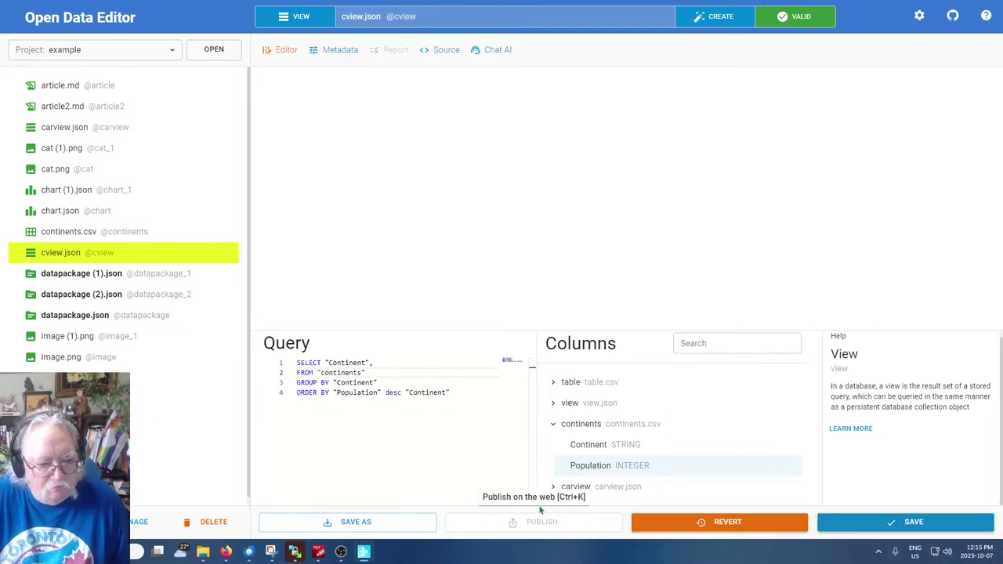
Remove the GROUP BY "Continent" line and save
left_click(306, 472)
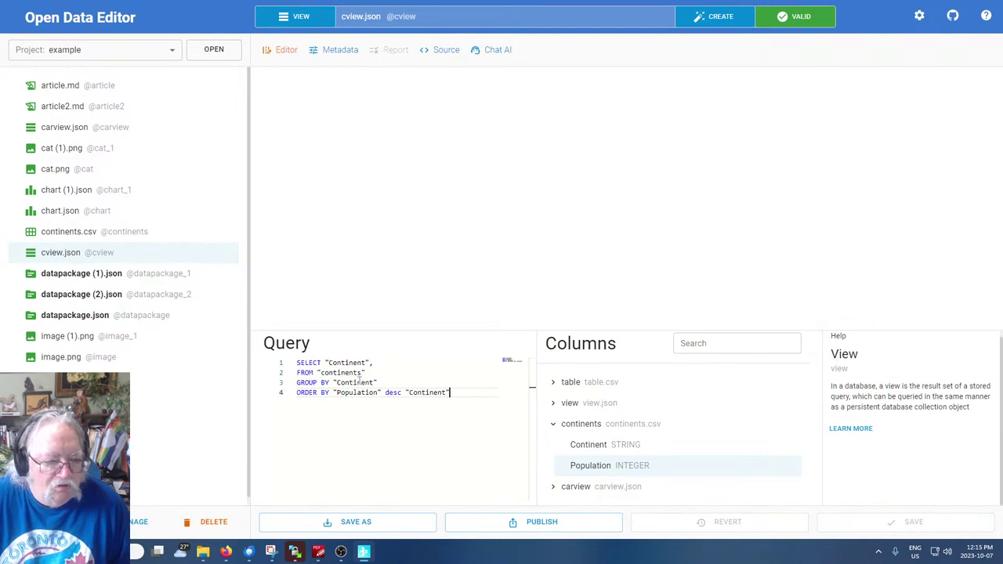
left_click_drag(377, 382, 266, 385)
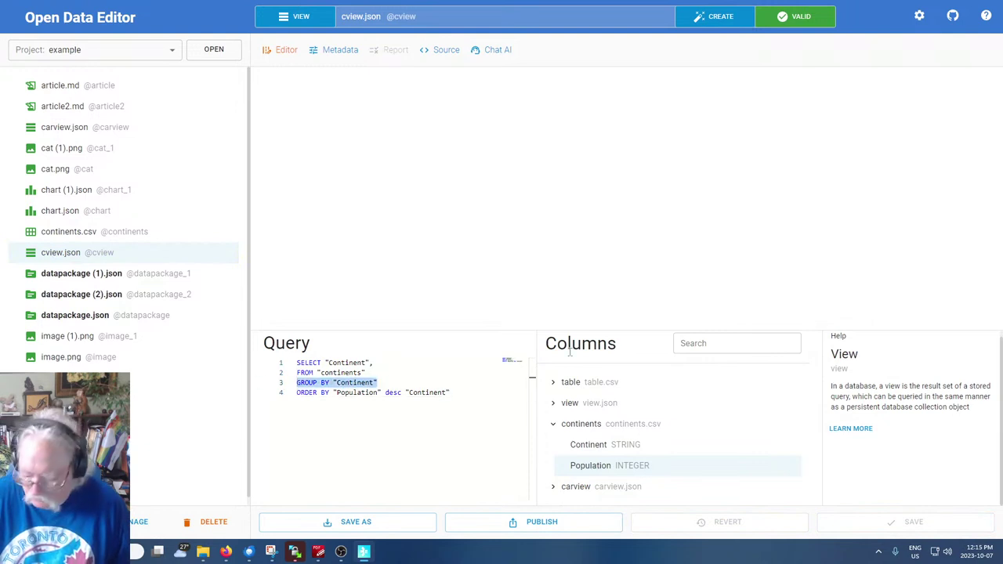
key("Delete")
key("Delete")
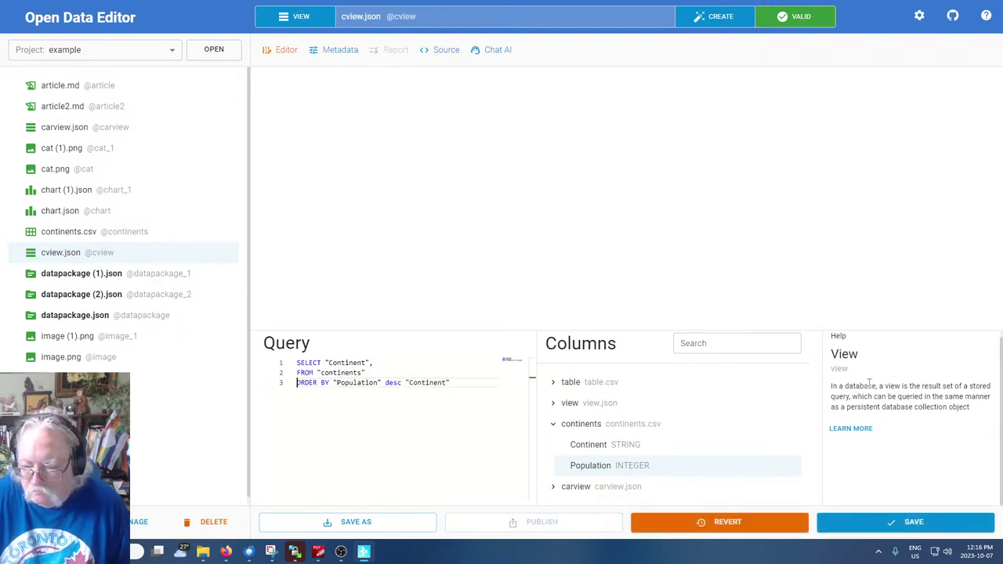
left_click(909, 522)
Drop the extra "Continent" after desc in ORDER BY and save the simplified query
left_click(363, 450)
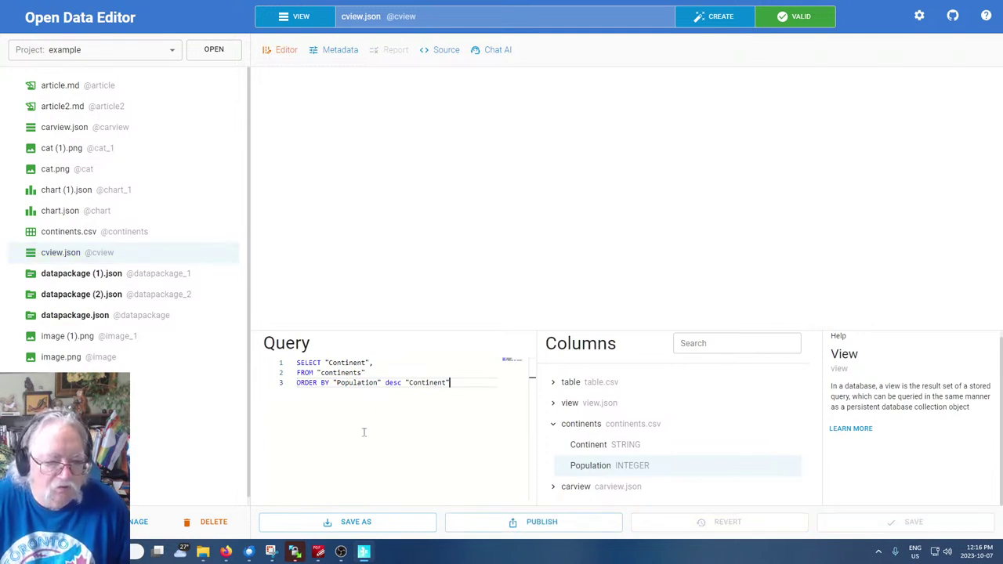
left_click_drag(401, 382, 457, 379)
key("BackSpace")
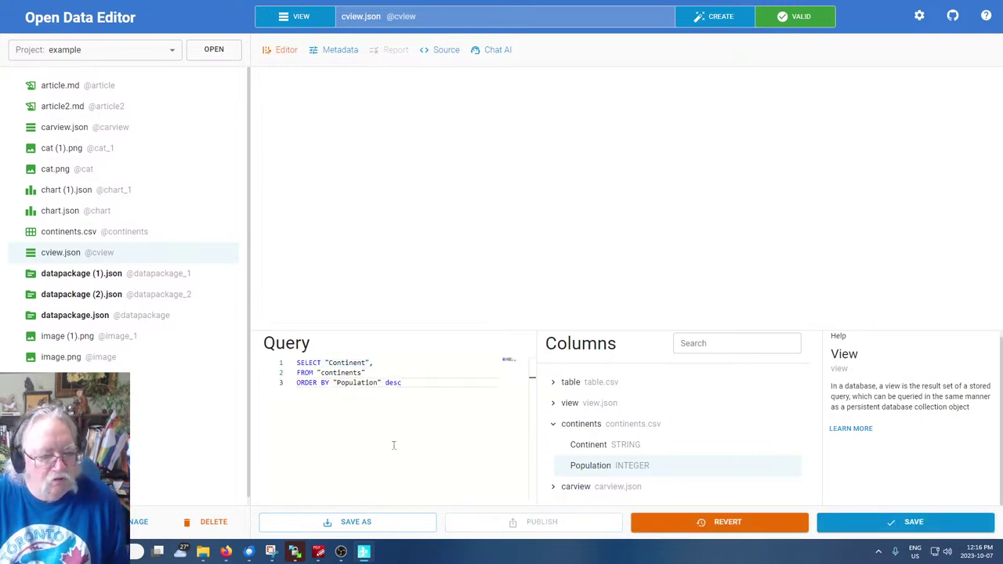
left_click(901, 522)
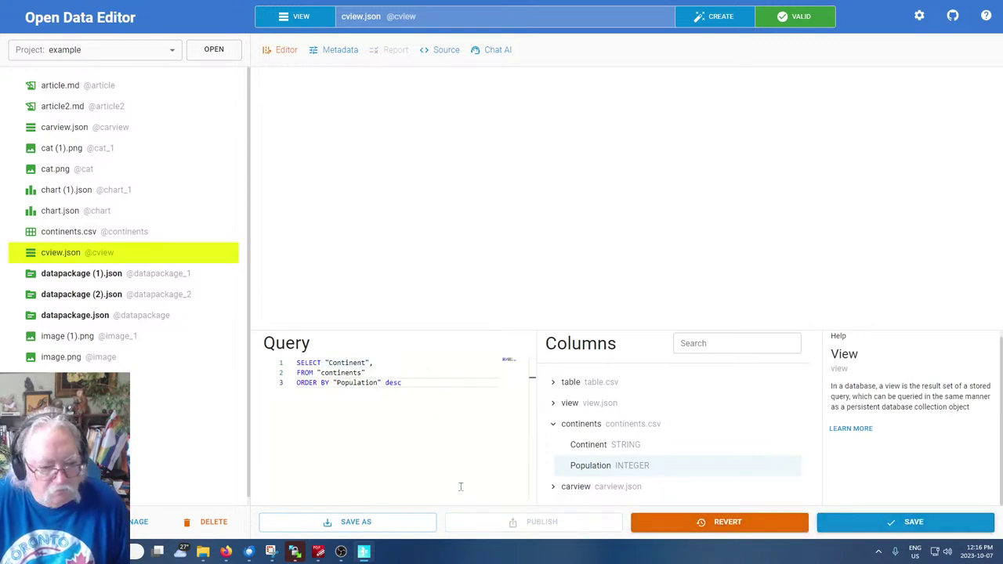
double_click(395, 383)
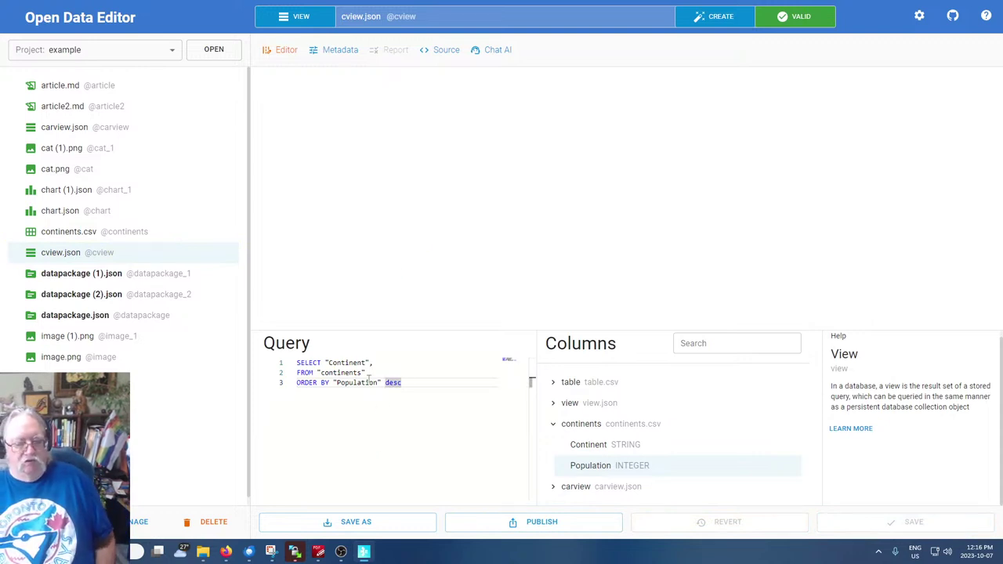
left_click(330, 362)
Open the Open Data Editor documentation site, opendataeditor.okfn.org, in Firefox
left_click(347, 450)
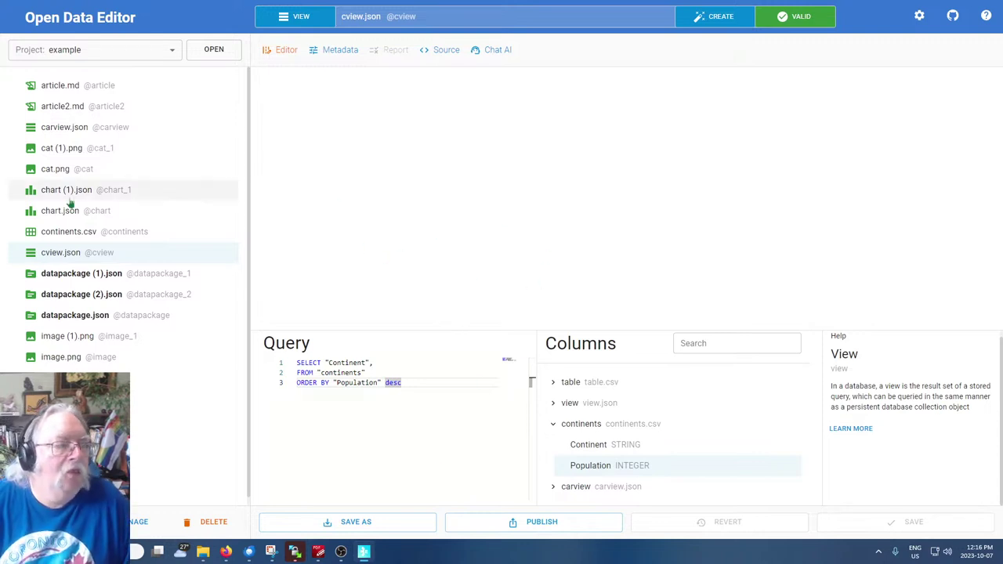
scroll(117, 247, "down", 1)
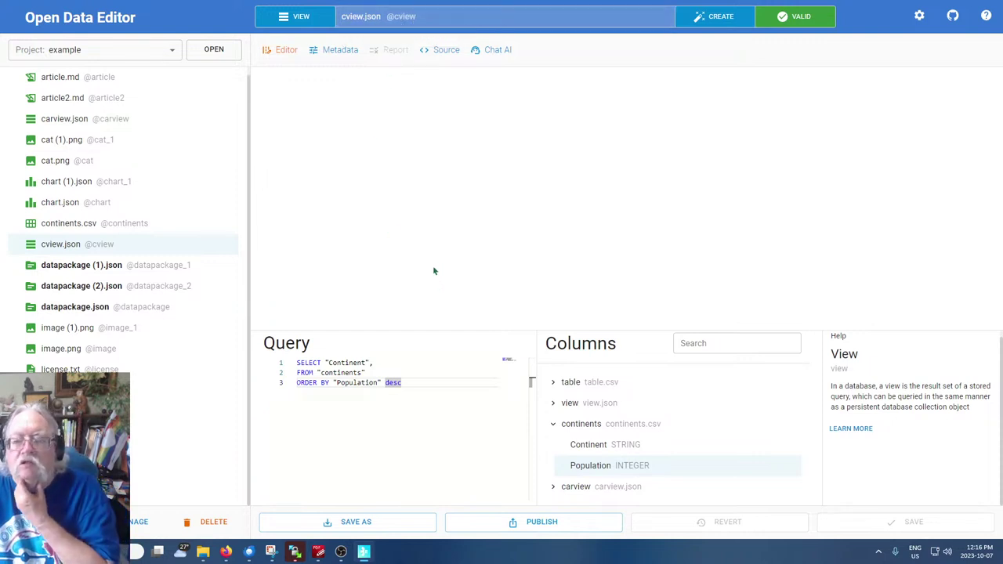
scroll(102, 298, "up", 1)
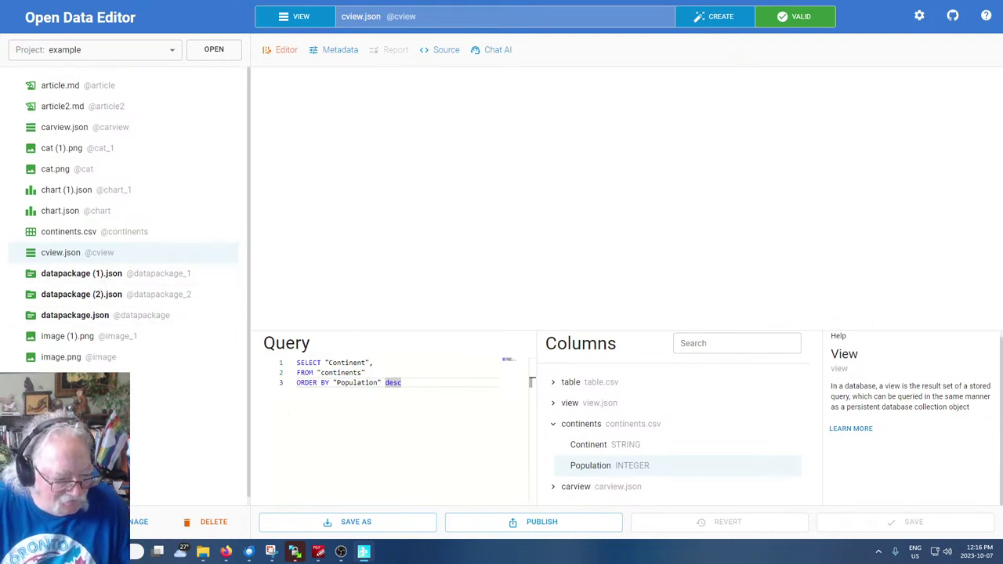
mouse_move(363, 552)
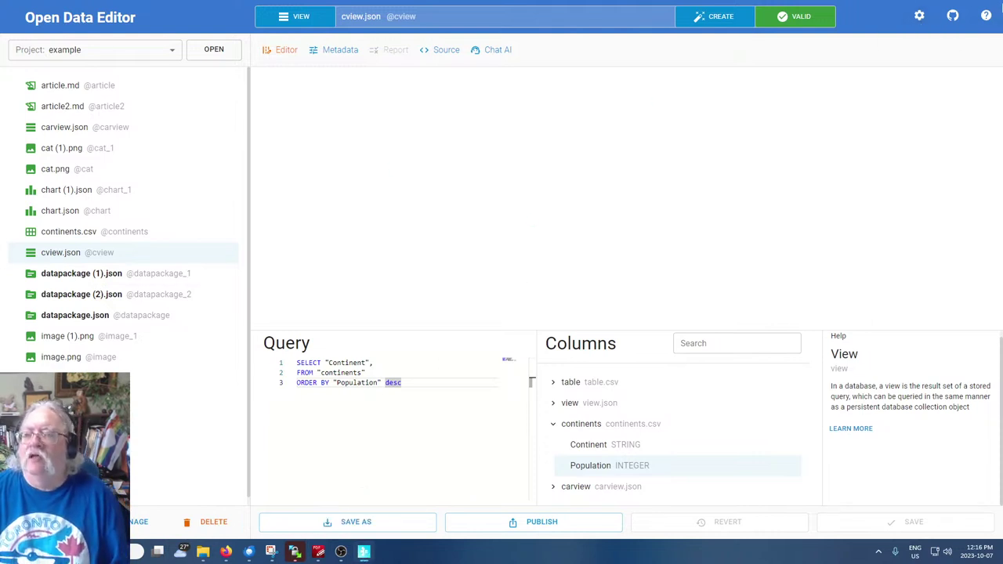
left_click(986, 16)
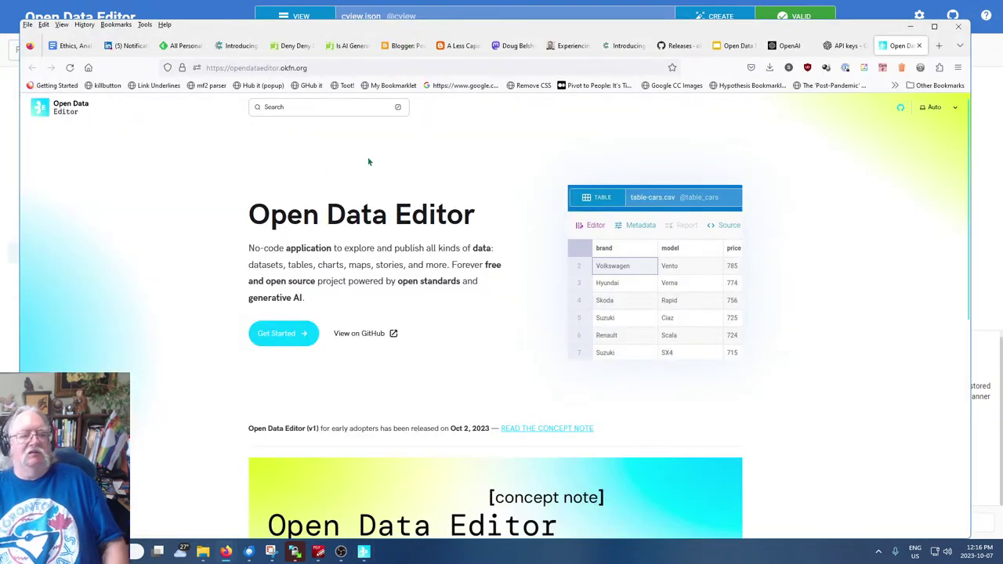
Minimize Firefox to bring Open Data Editor with cview.json back to the front
left_click(874, 8)
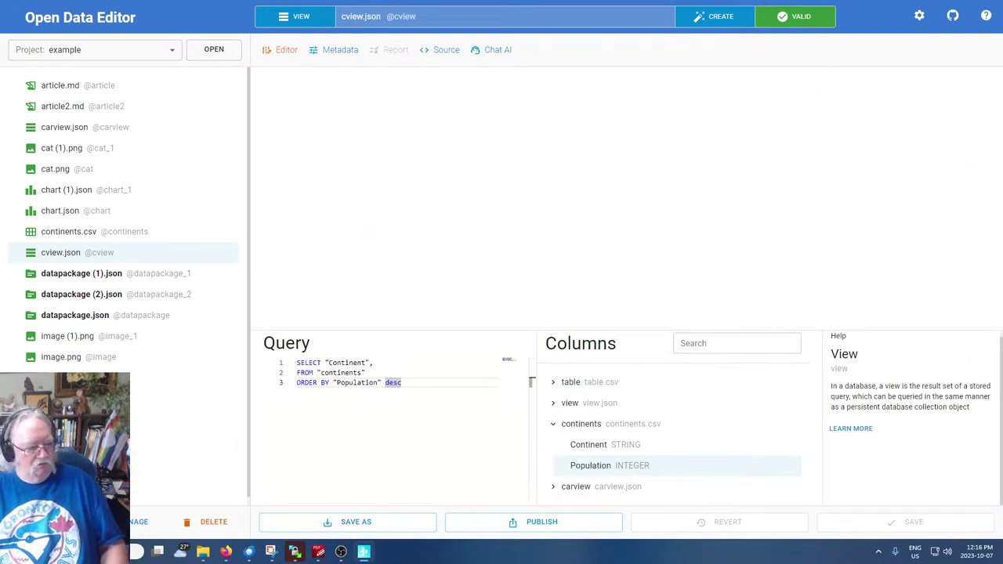
left_click(290, 28)
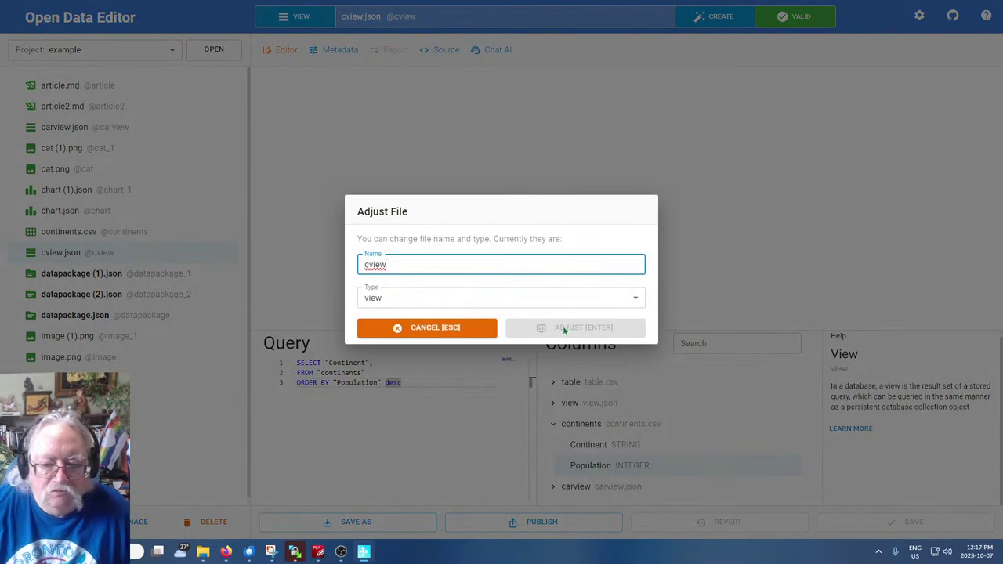
left_click(439, 328)
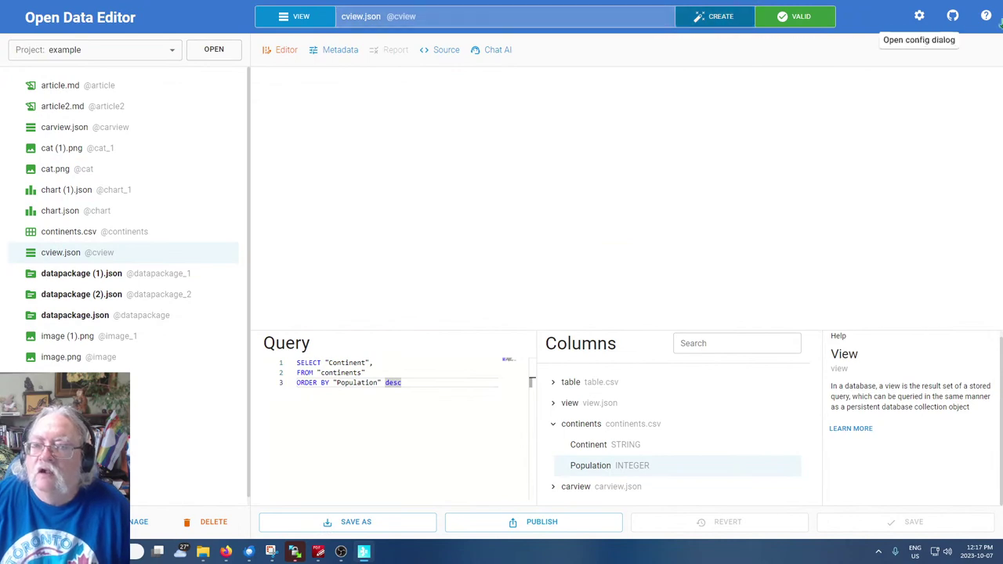
left_click(921, 17)
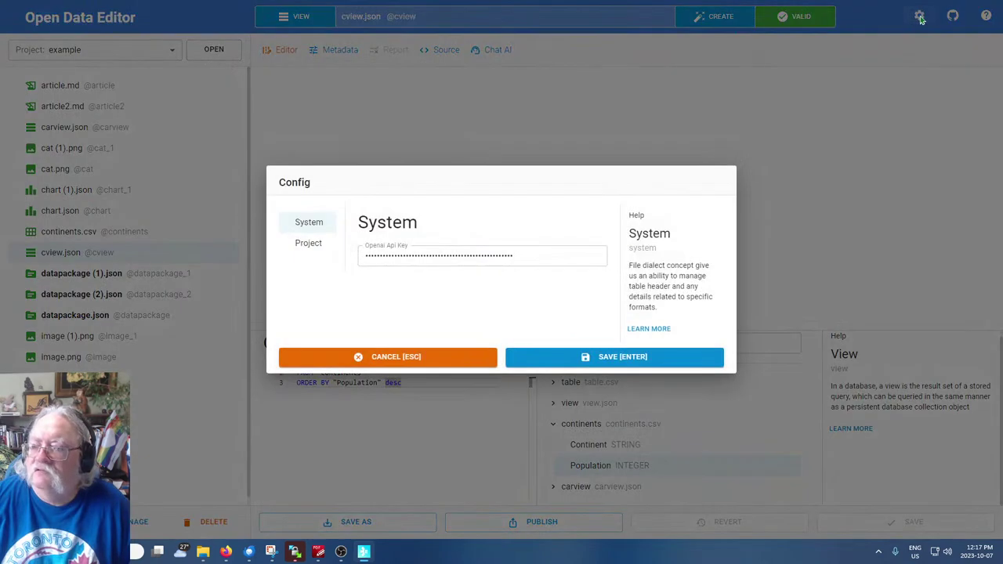
left_click(404, 359)
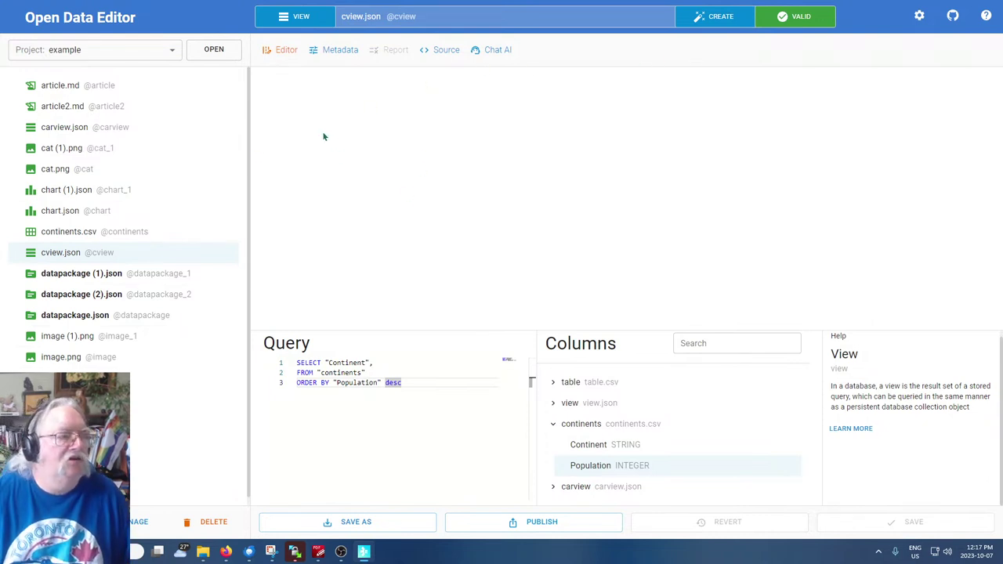
Start a new Markdown article and name it article5.md
left_click(705, 14)
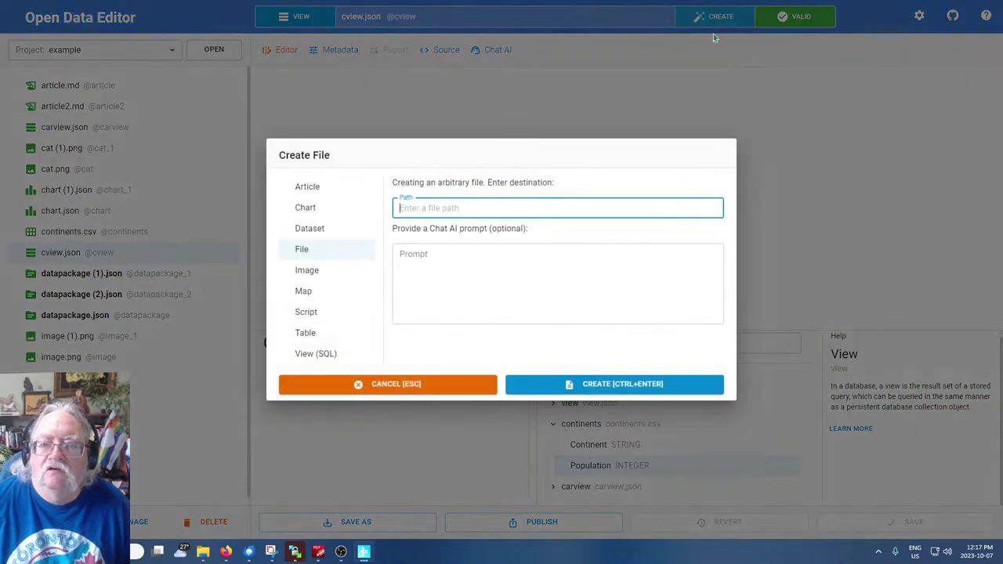
left_click(308, 192)
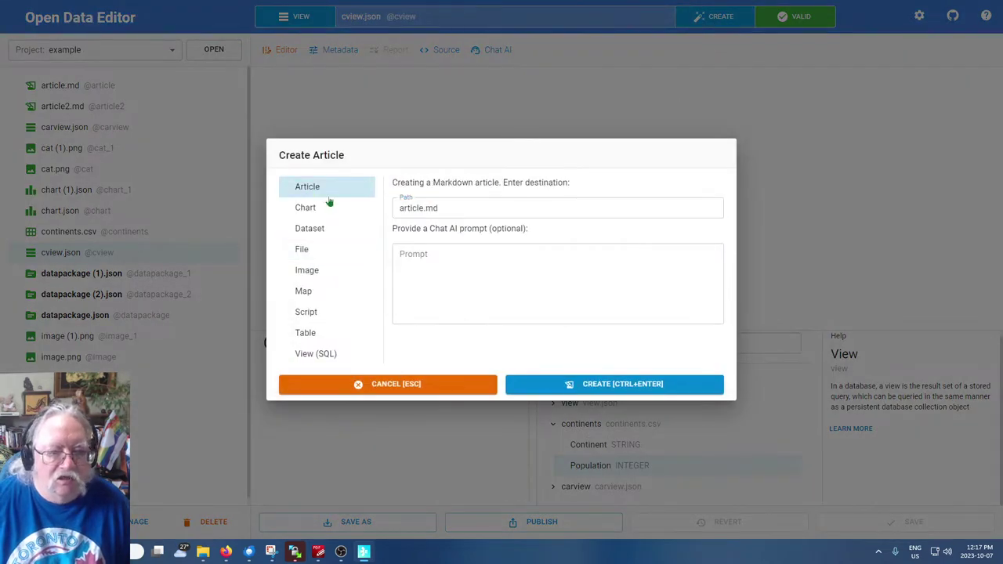
left_click(421, 208)
type("5")
Write the prompt describing continents' population with a graph ordered by population, correcting 'Derscribe'
left_click(435, 268)
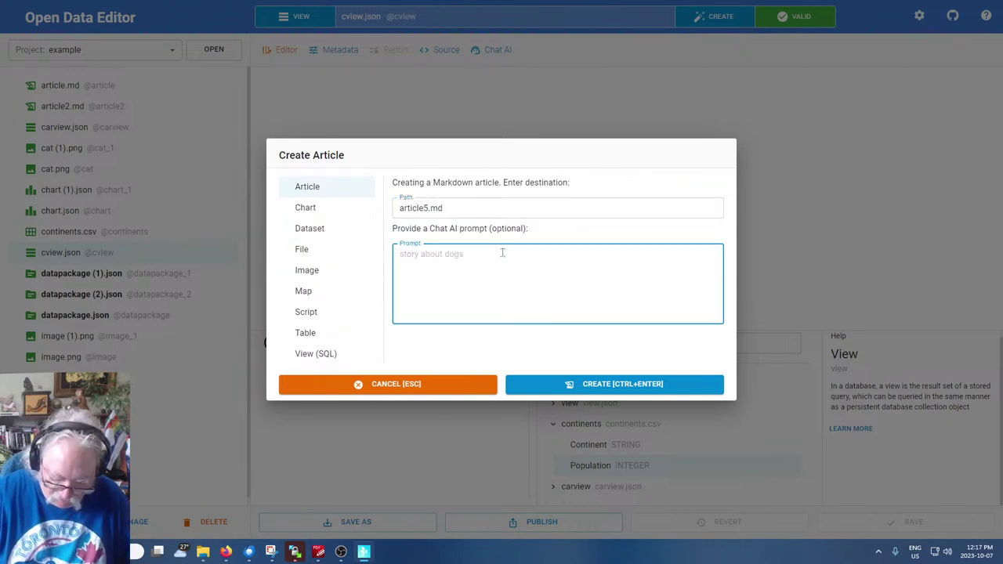
type("D")
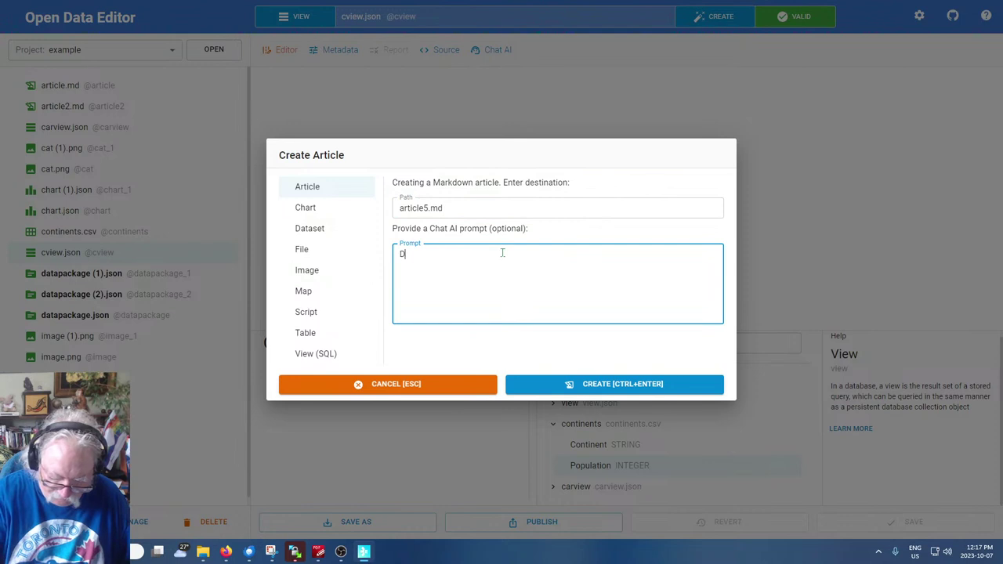
type("erscribe the population of the con")
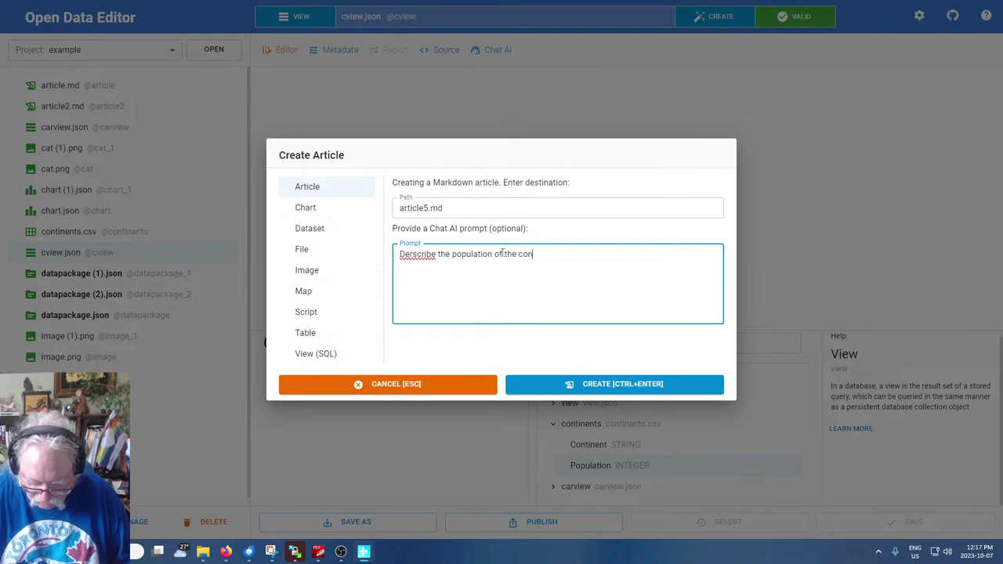
type("tinents")
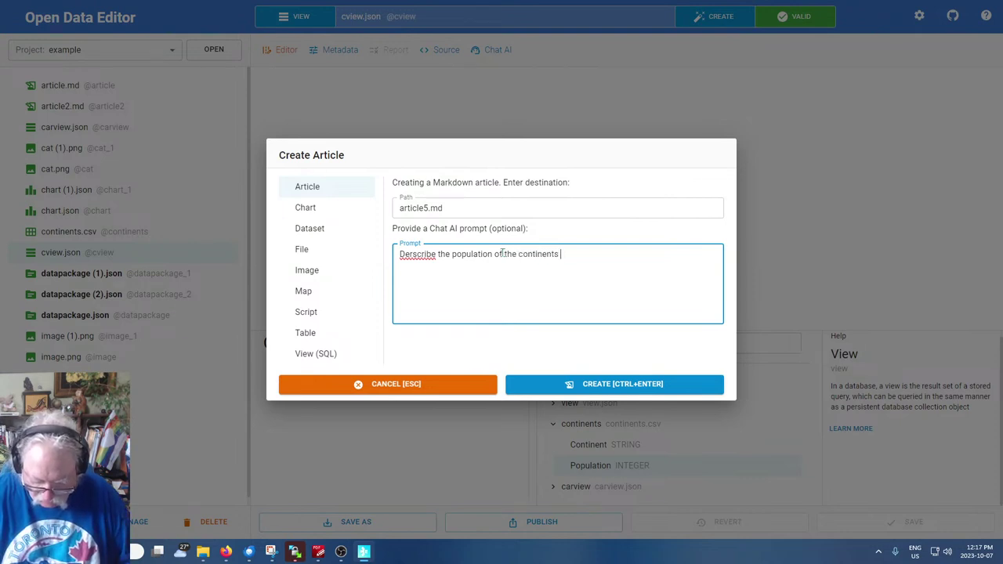
type(" showing a graph with con")
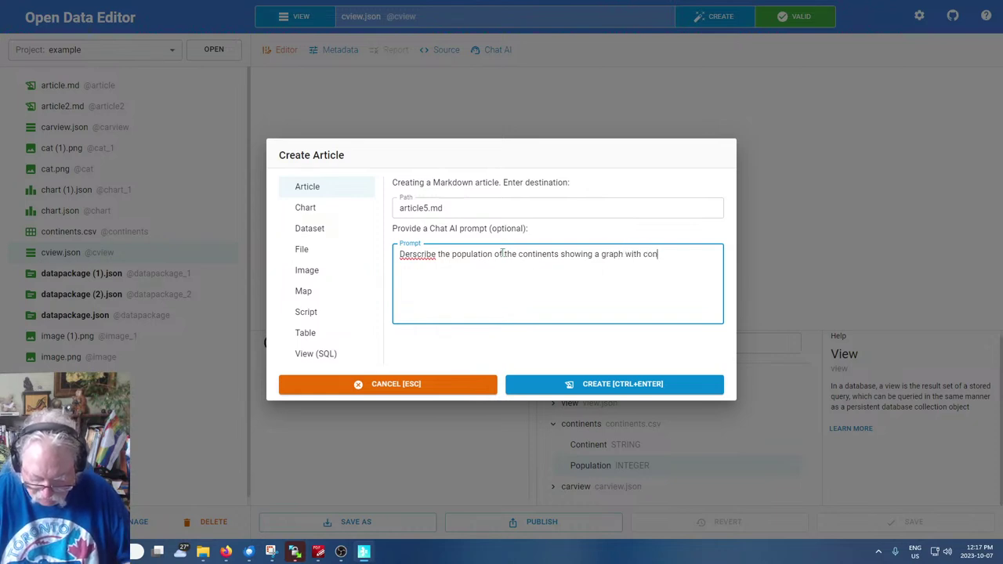
type("tinents ")
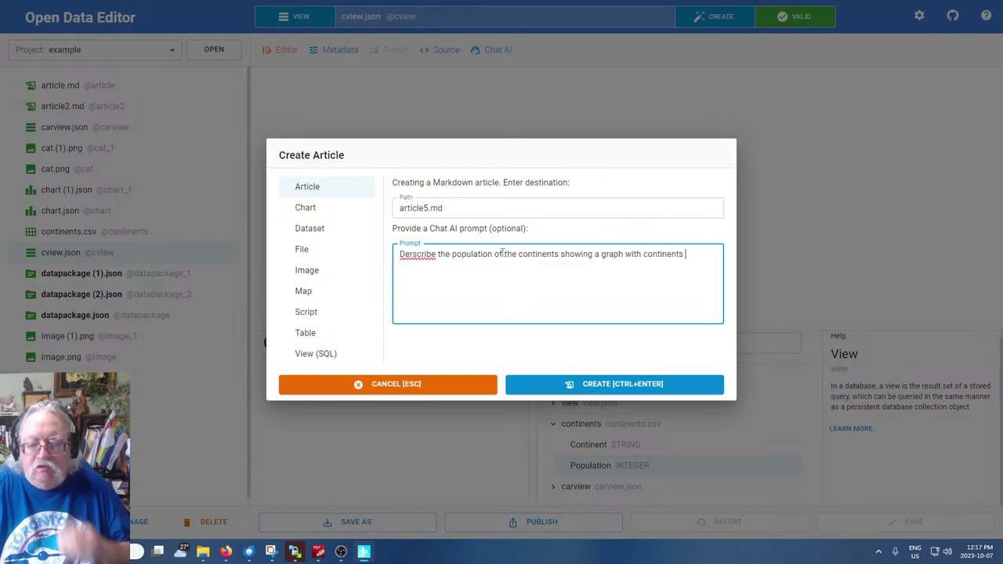
type("ordered by population")
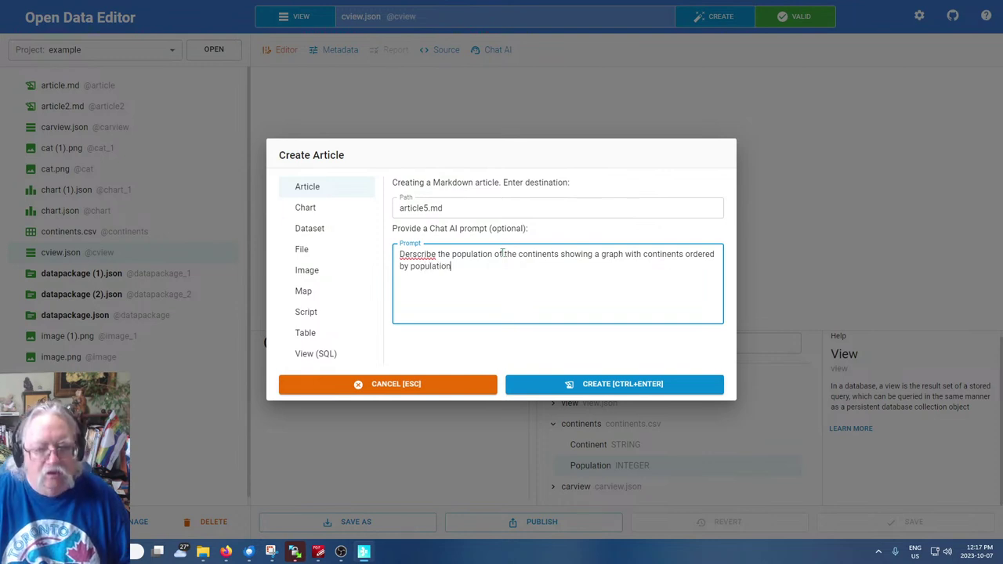
left_click(408, 255)
key("BackSpace")
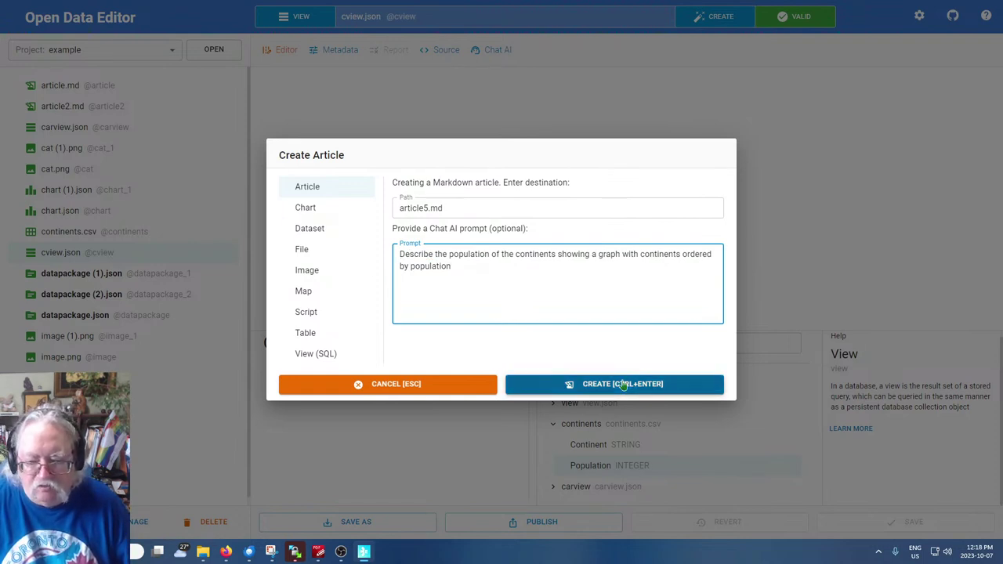
left_click(621, 384)
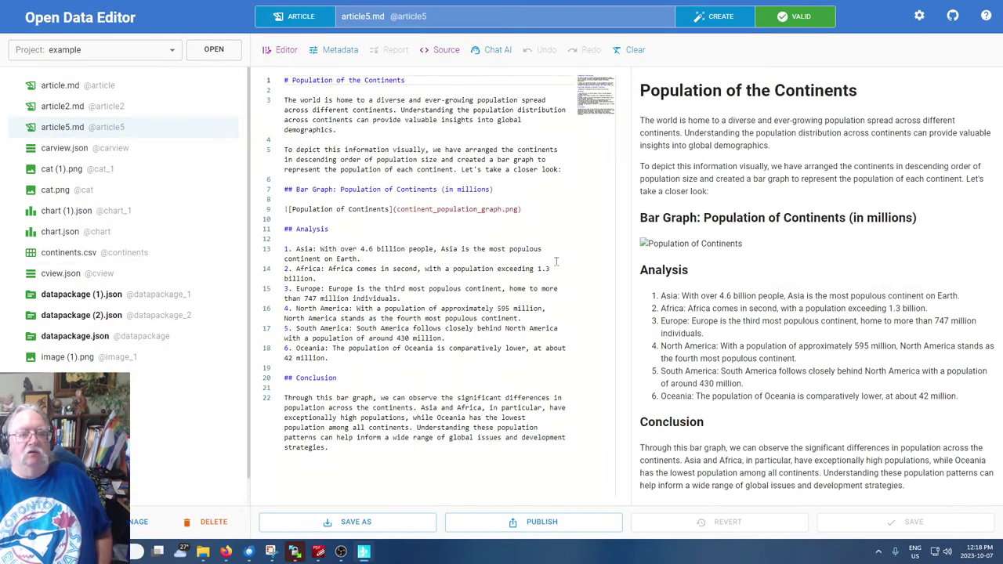
double_click(401, 149)
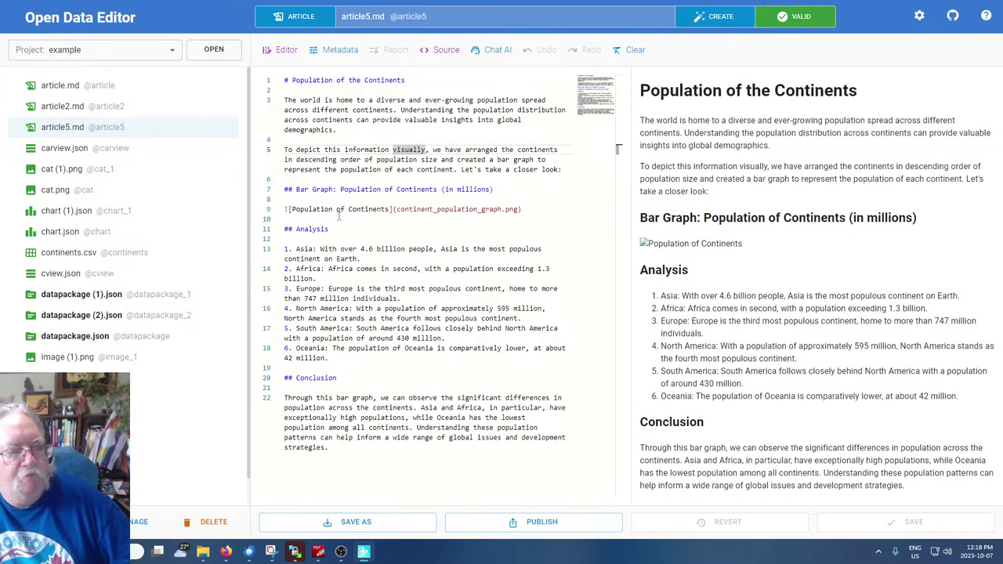
left_click_drag(550, 269, 537, 269)
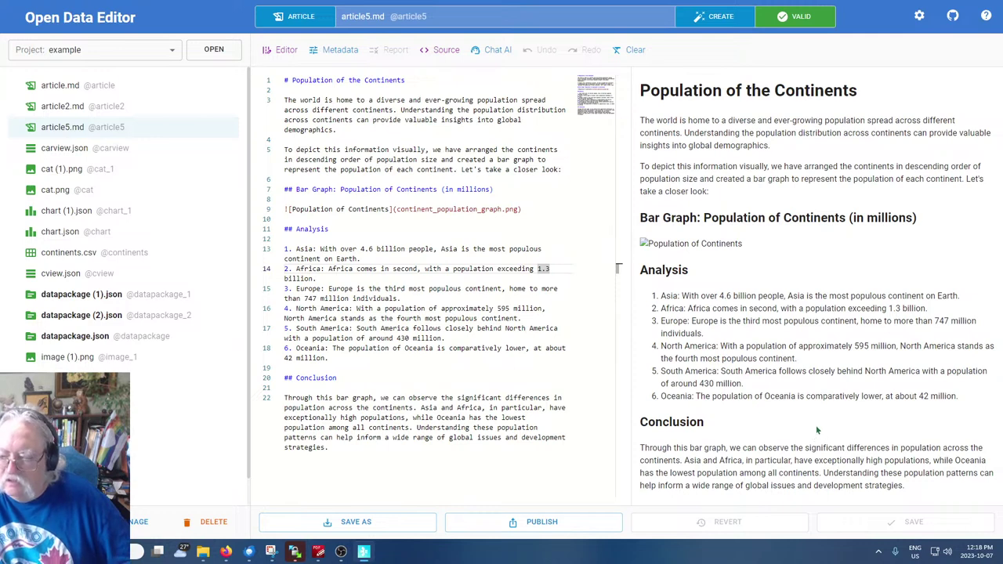
left_click(388, 387)
double_click(317, 378)
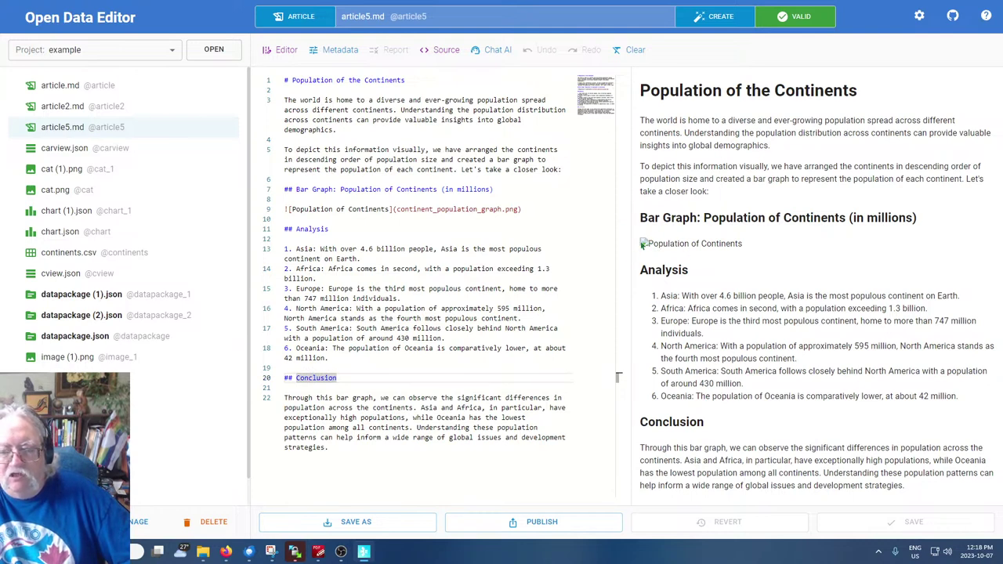
double_click(490, 329)
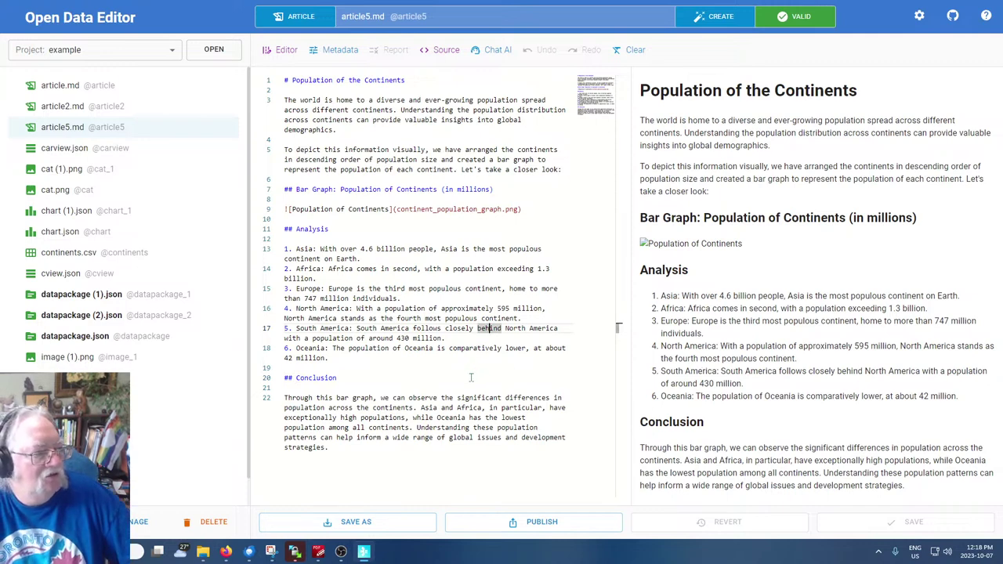
double_click(425, 229)
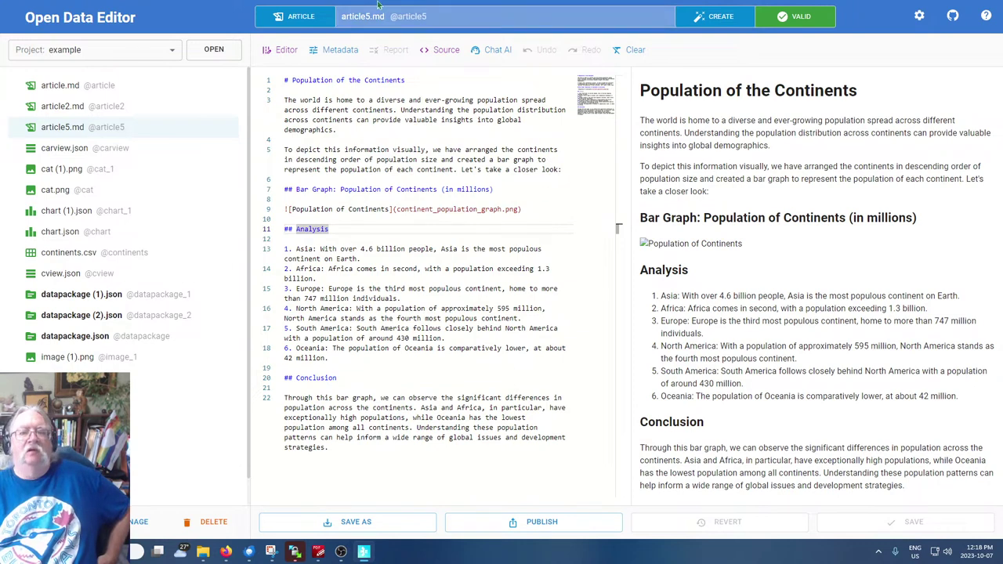
Create a new file whose path is the typed request for a continent-population pie-chart article
left_click(711, 16)
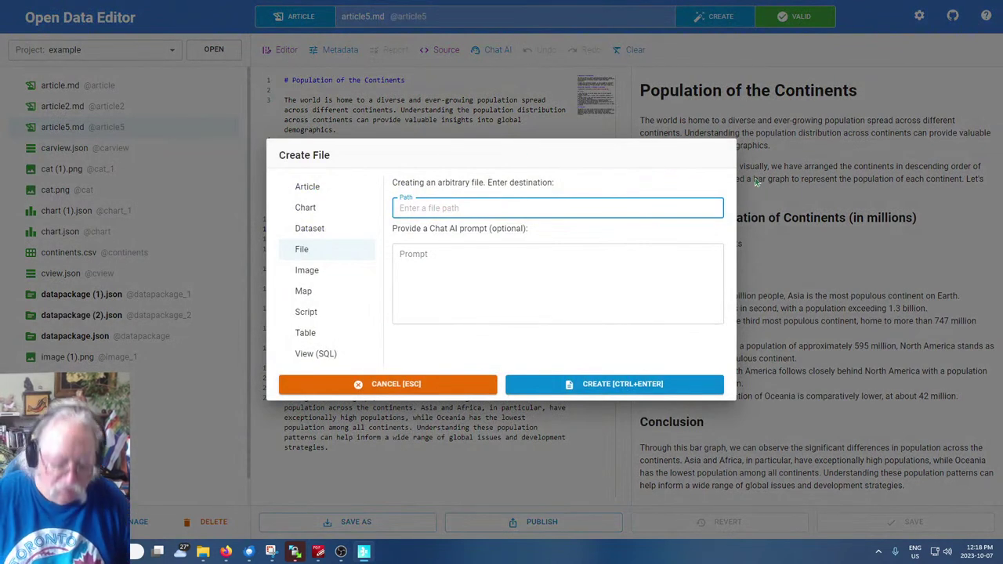
type("Write an article ab")
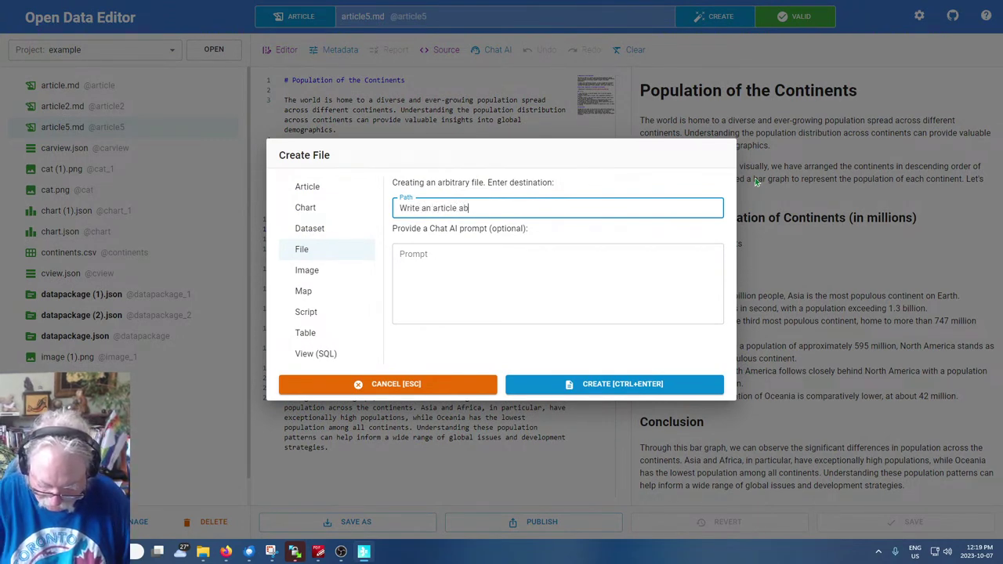
type("out the p")
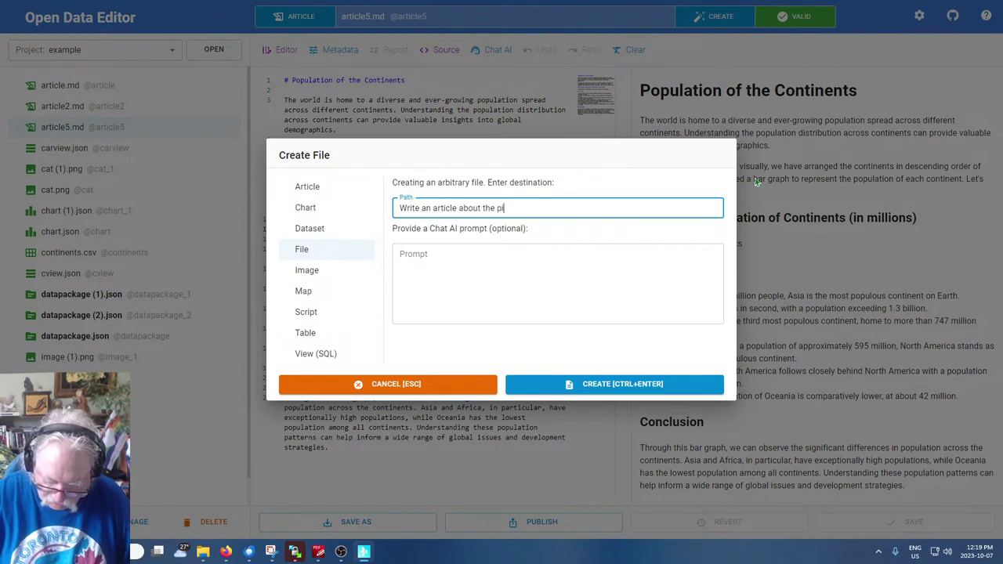
type("opulatioin")
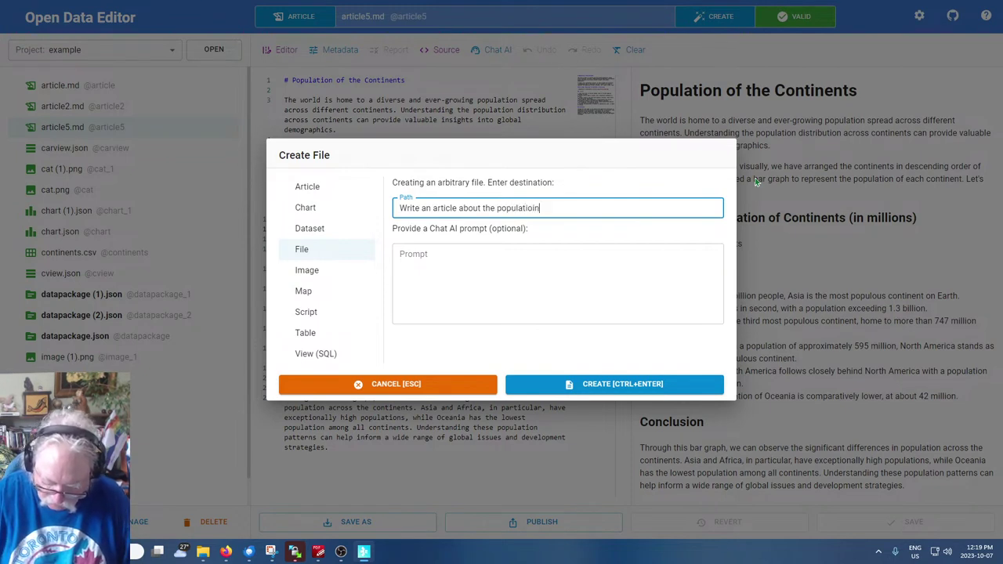
type(" of the continents")
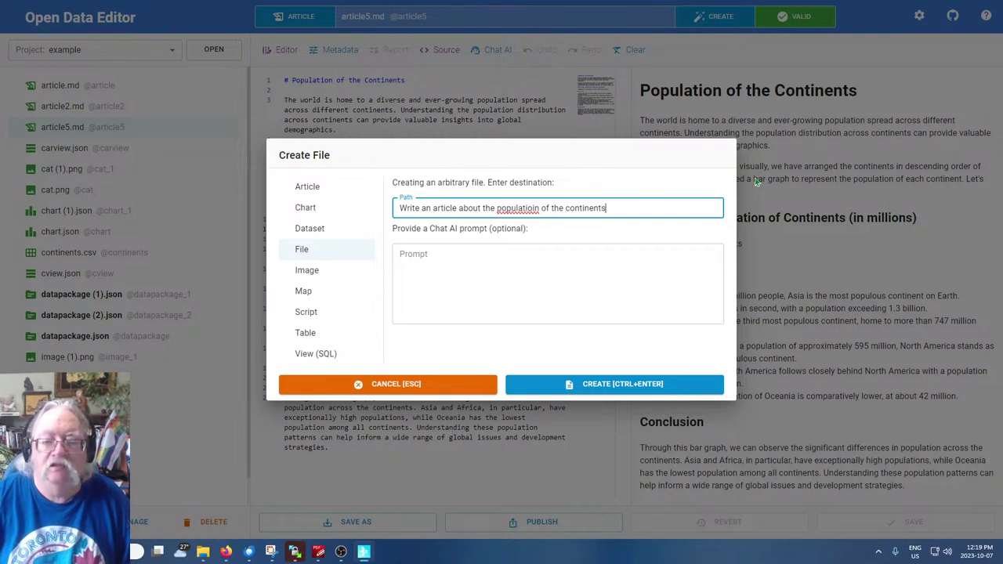
type(" and crea")
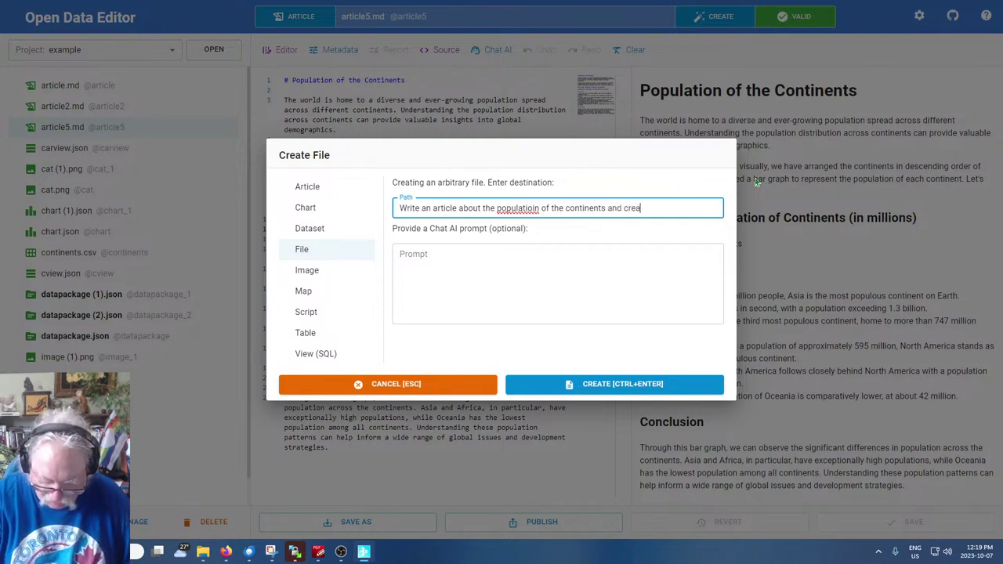
type("te a pie chart")
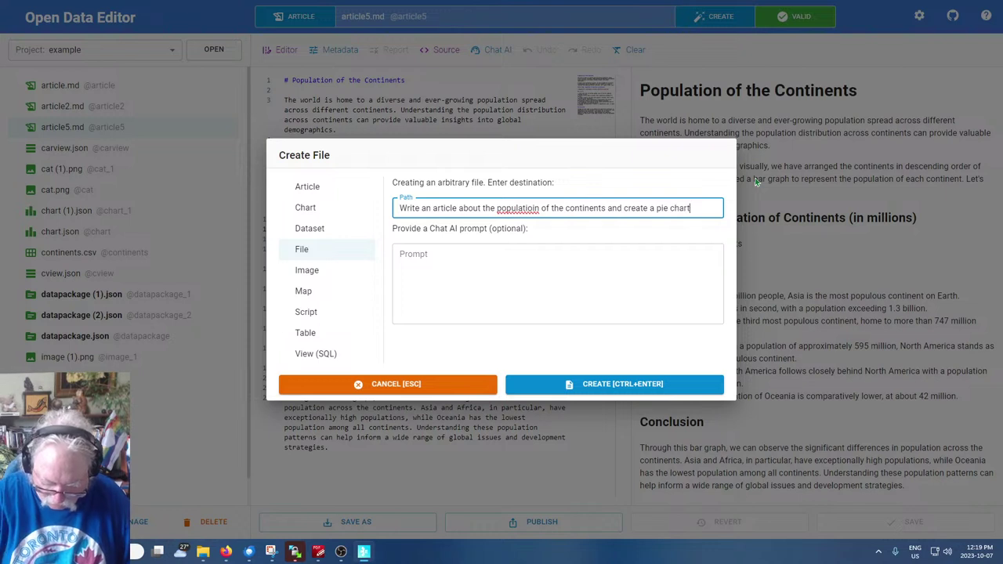
type(" showing")
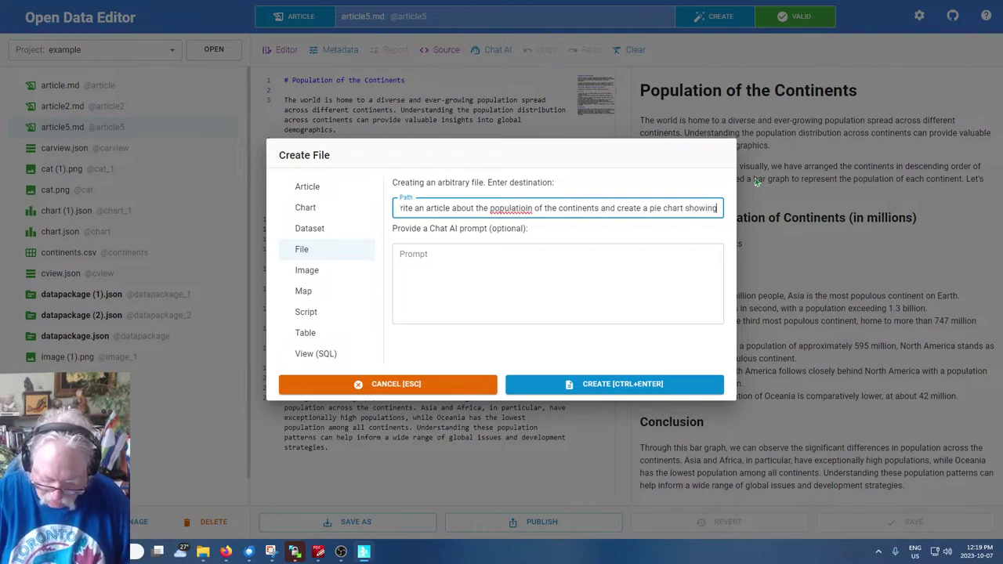
type(" that popul")
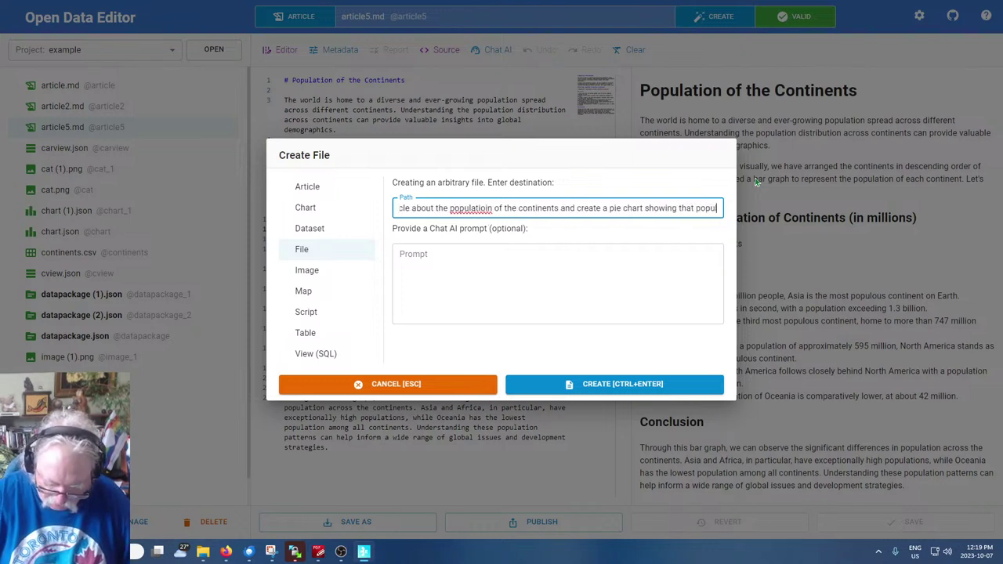
type("ation, linke")
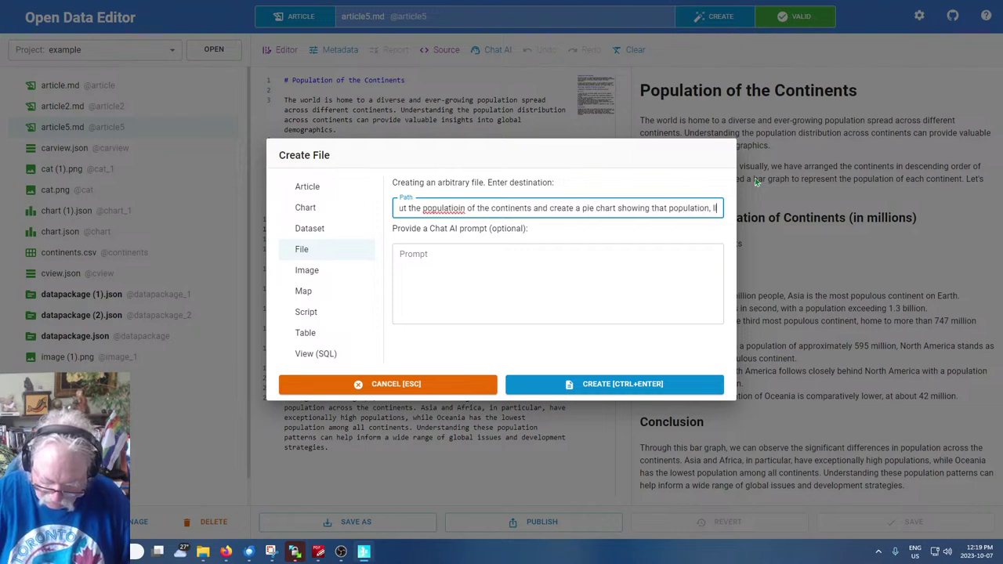
type("d to a ta")
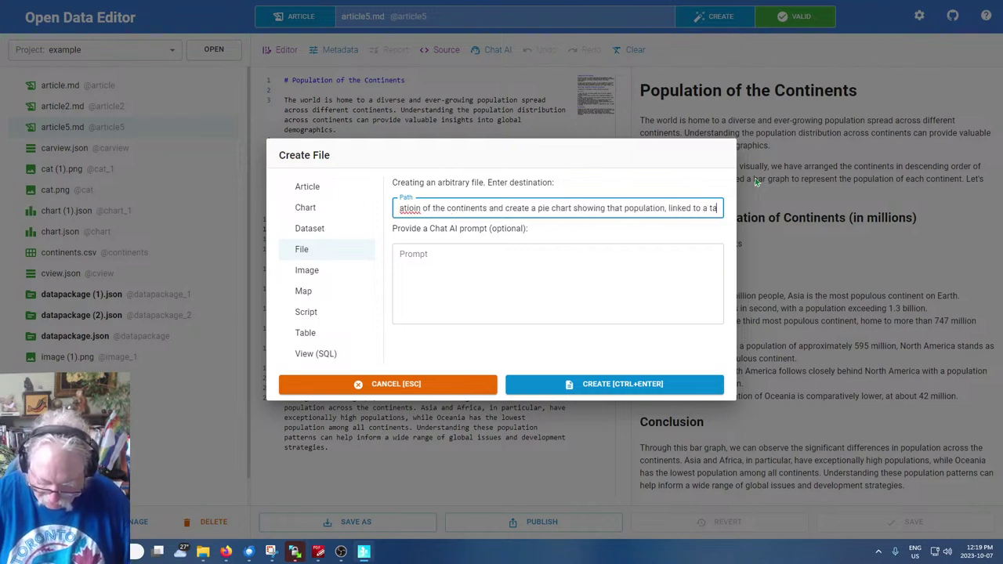
type("ble with that data")
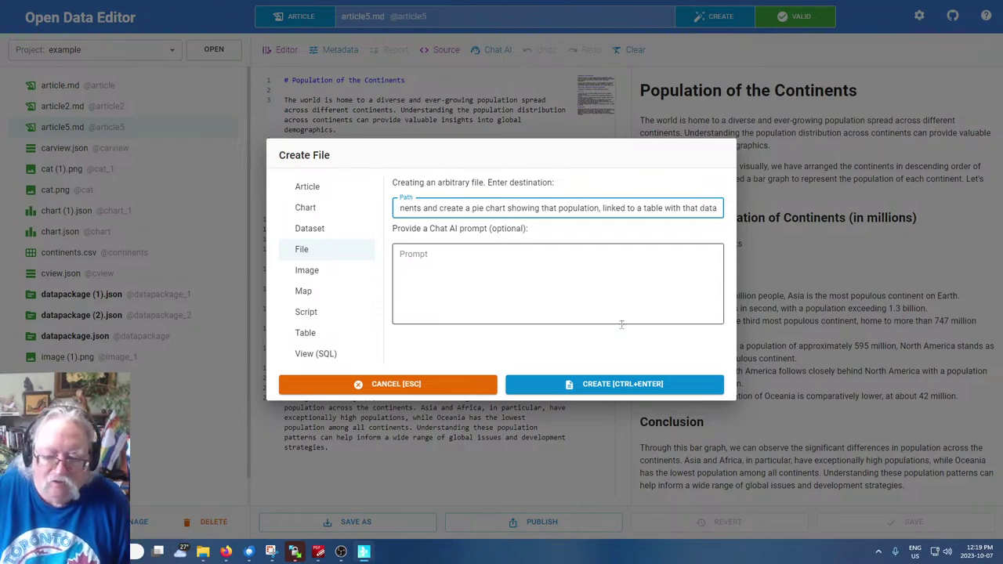
left_click(623, 385)
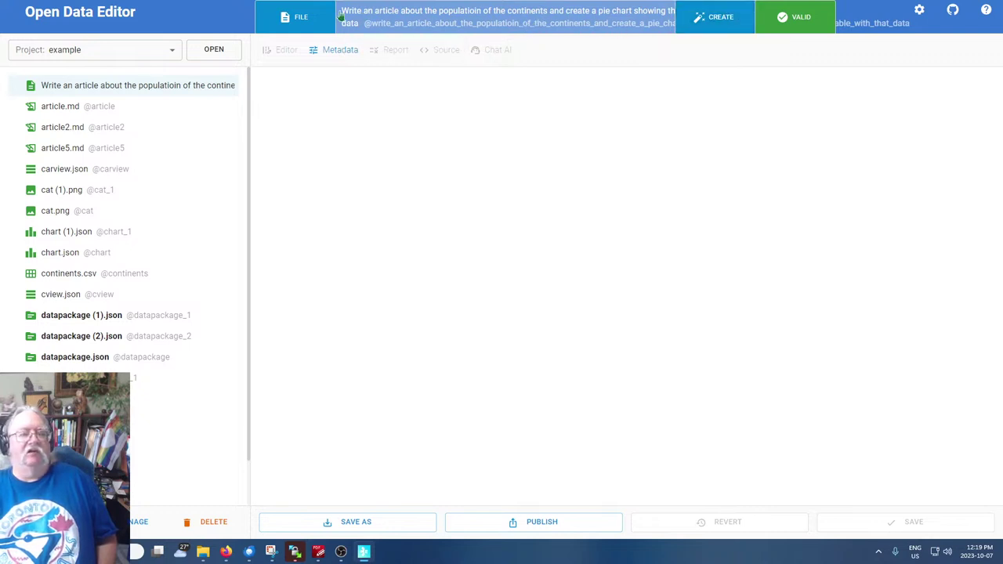
Delete the file mistakenly named after the pie-chart article request from the project
left_click(156, 92)
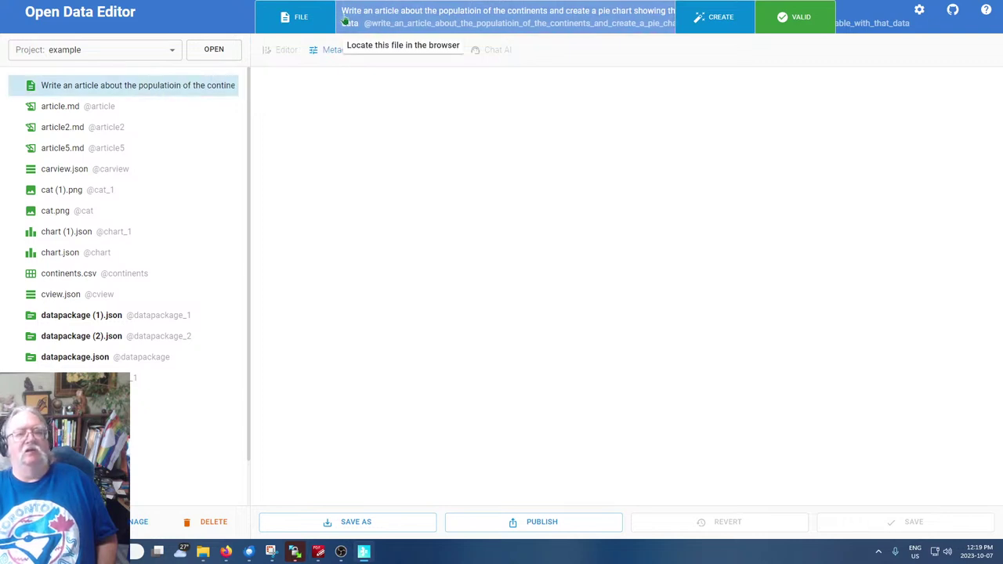
left_click_drag(341, 10, 157, 106)
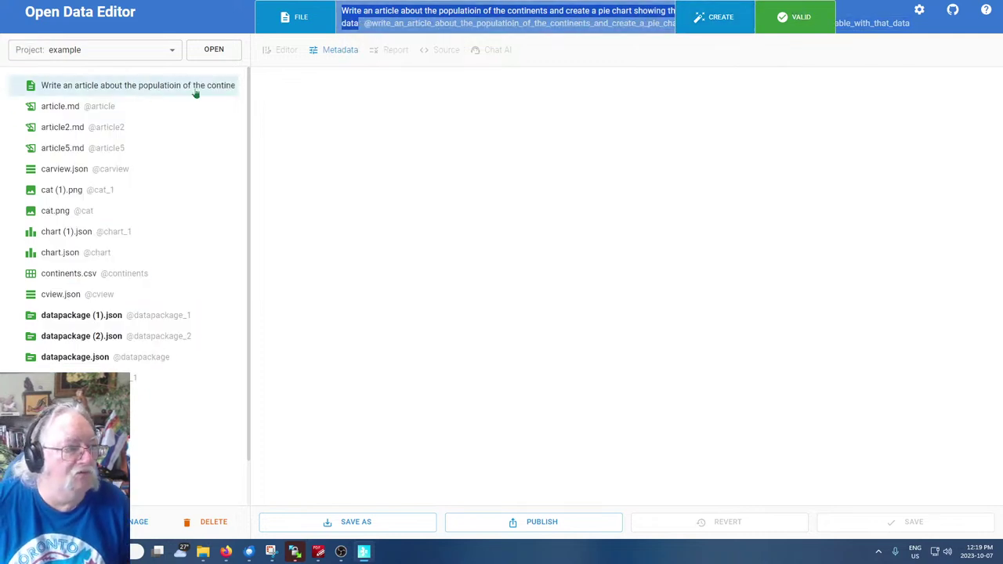
left_click(156, 90)
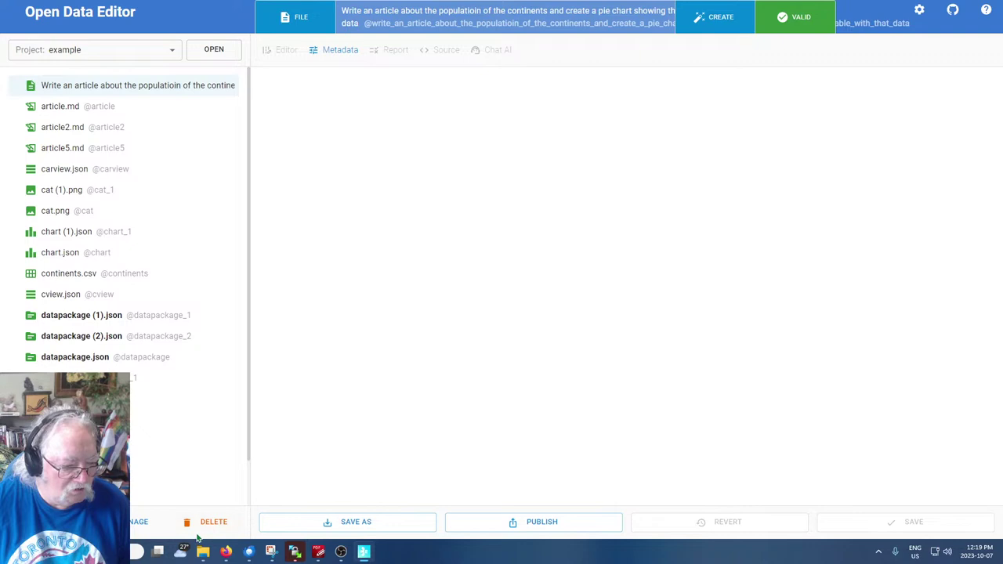
left_click(208, 522)
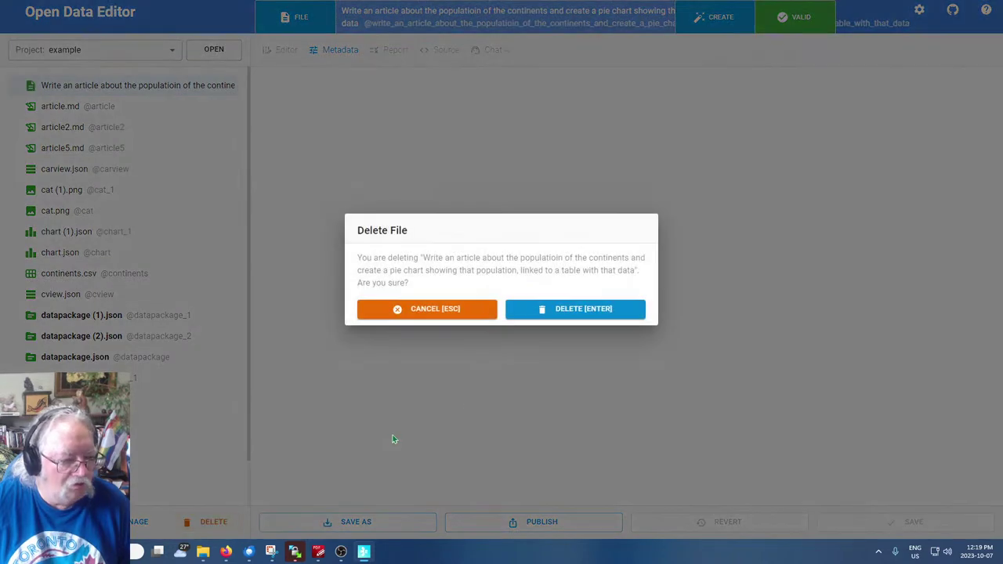
left_click(558, 310)
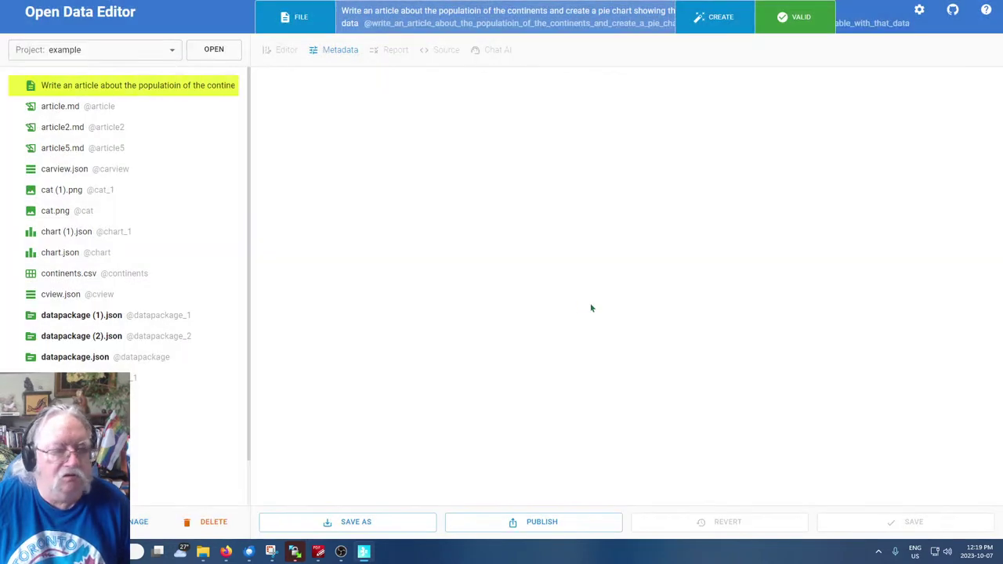
Paste the pie-chart article request into the Chat AI prompt and name the file Pie
left_click(709, 17)
left_click(505, 287)
type("Write an article about the populatoin of the continents and create a pie chart showing that population, linked to a table with that data")
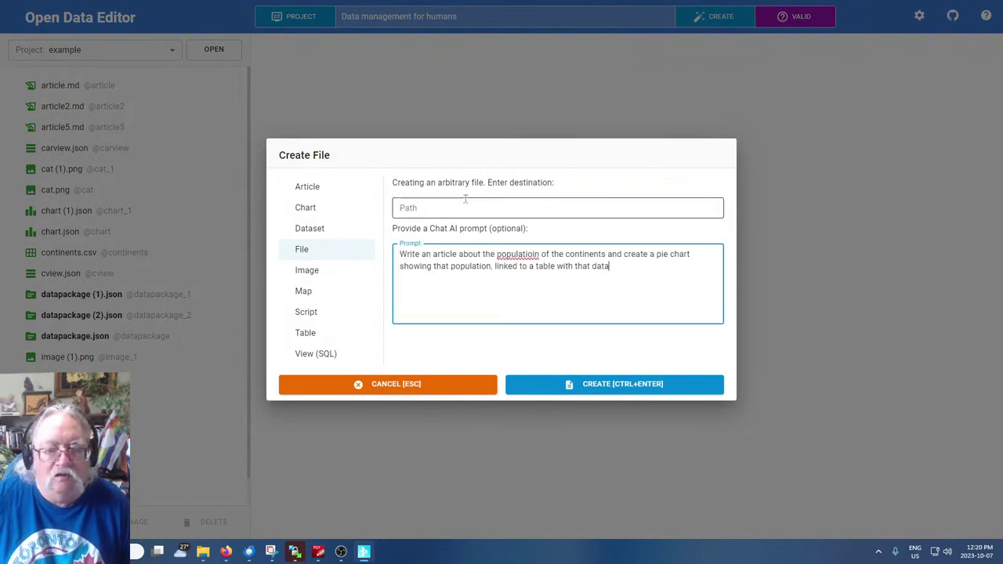
left_click(461, 212)
type("Pie Eartc")
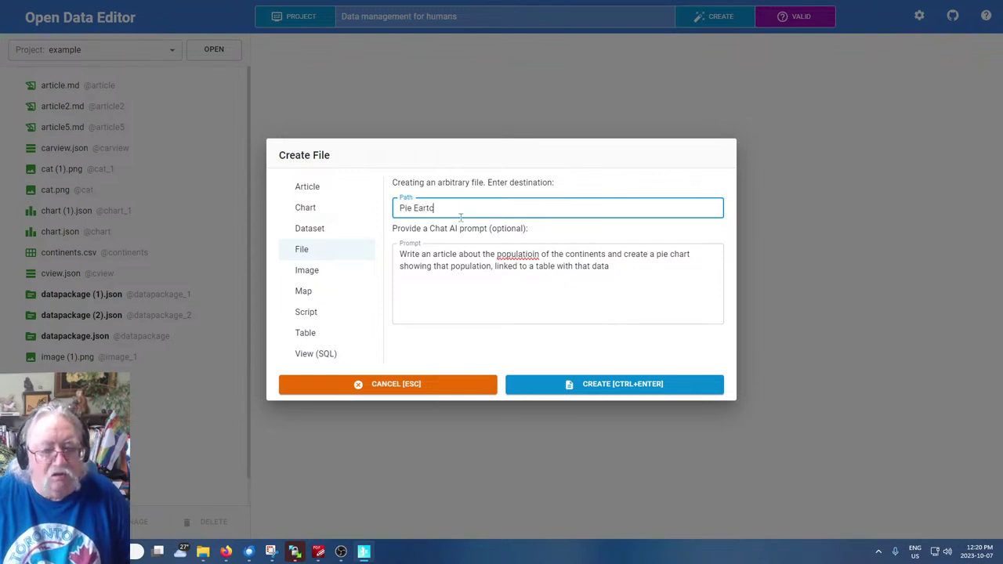
key("BackSpace")
key("BackSpace")
key("BackSpace")
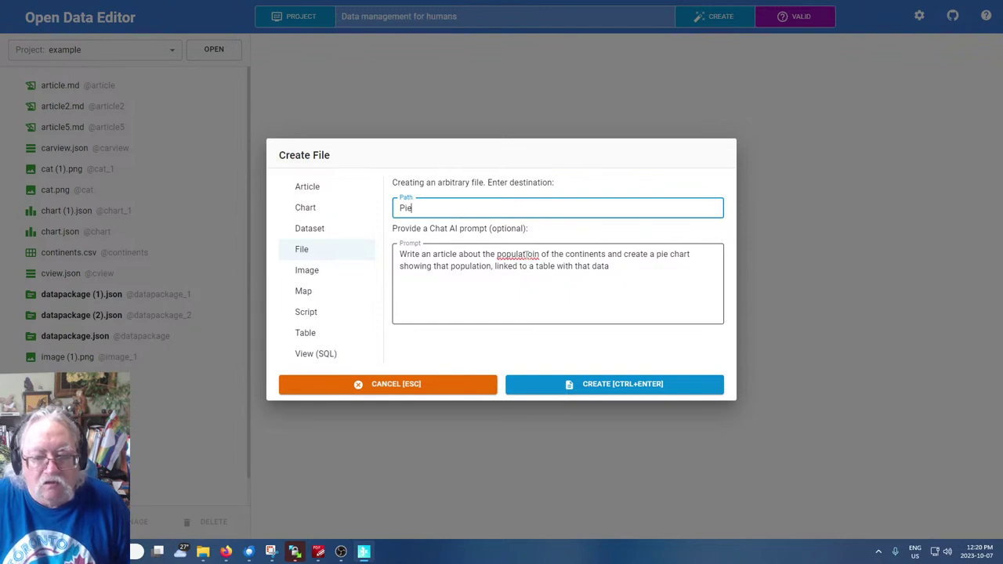
Correct 'populatioin' to 'population' in the prompt and create the Pie file
left_click(527, 254)
key("BackSpace")
left_click_drag(585, 307, 588, 314)
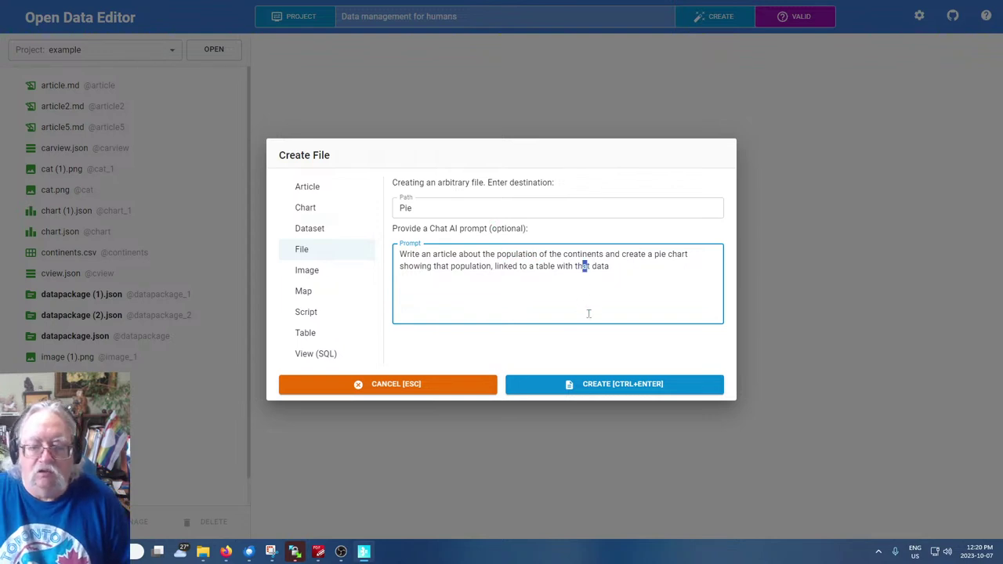
left_click(623, 384)
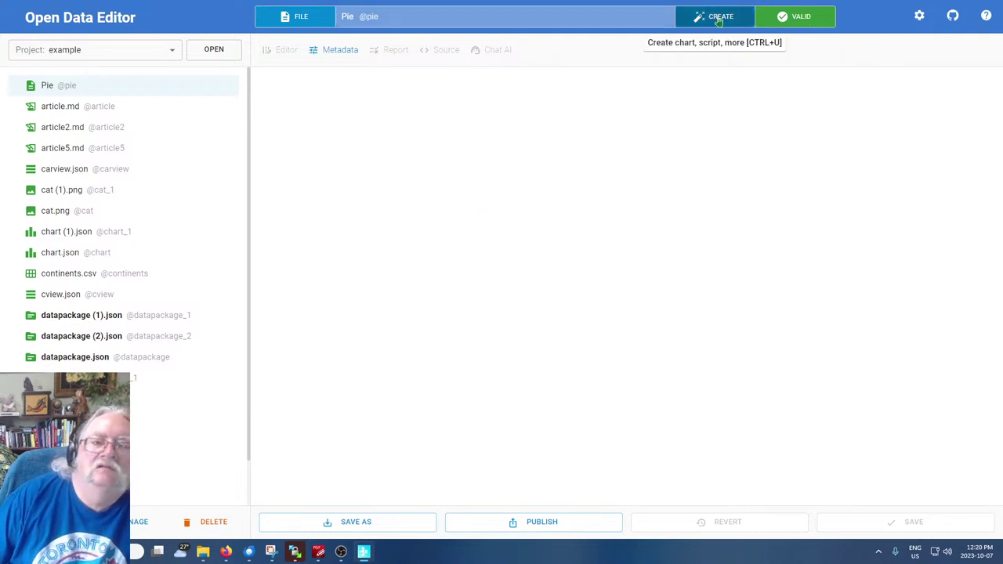
Start a new Markdown article and name it cityarticle.md
left_click(720, 17)
left_click(307, 189)
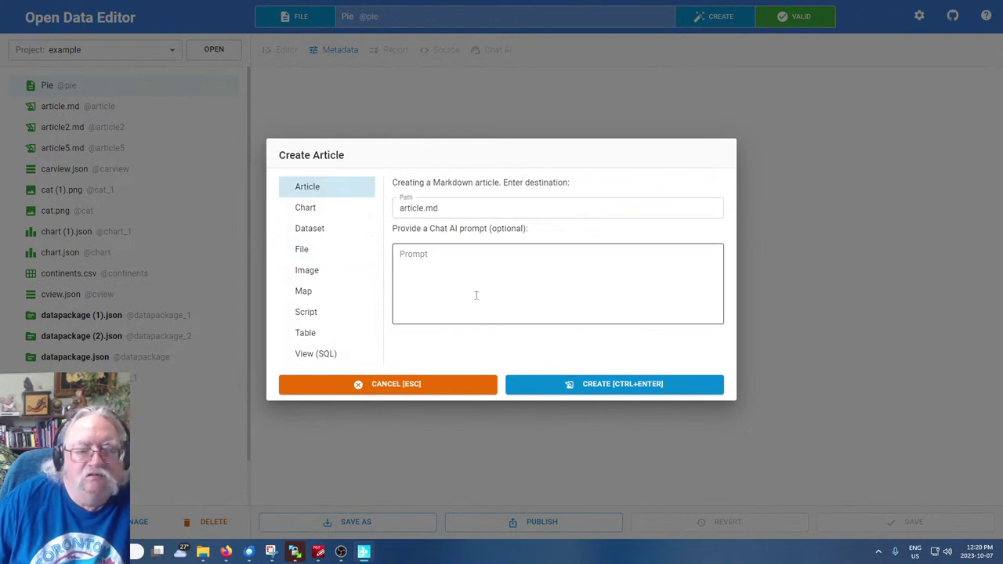
left_click(400, 208)
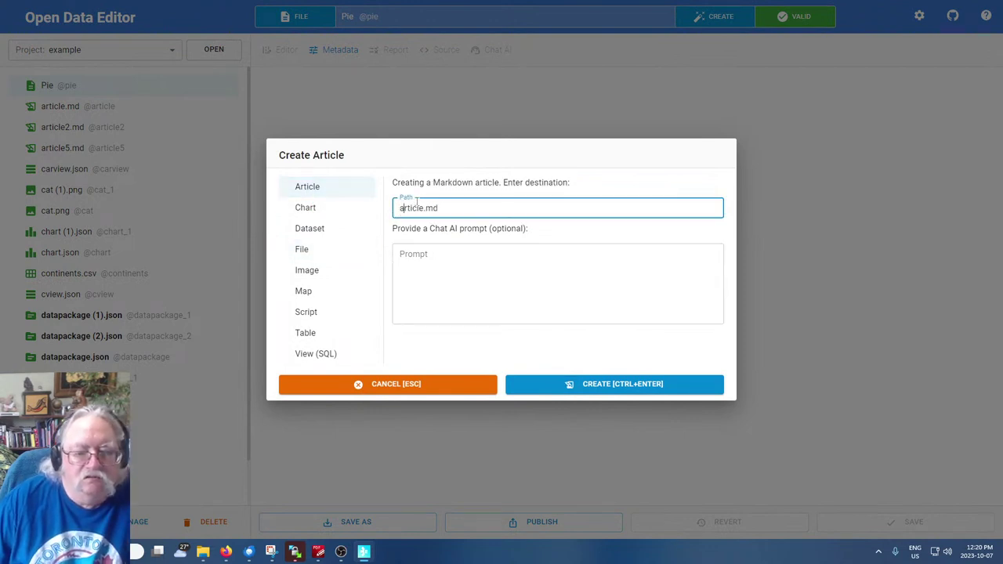
type("city")
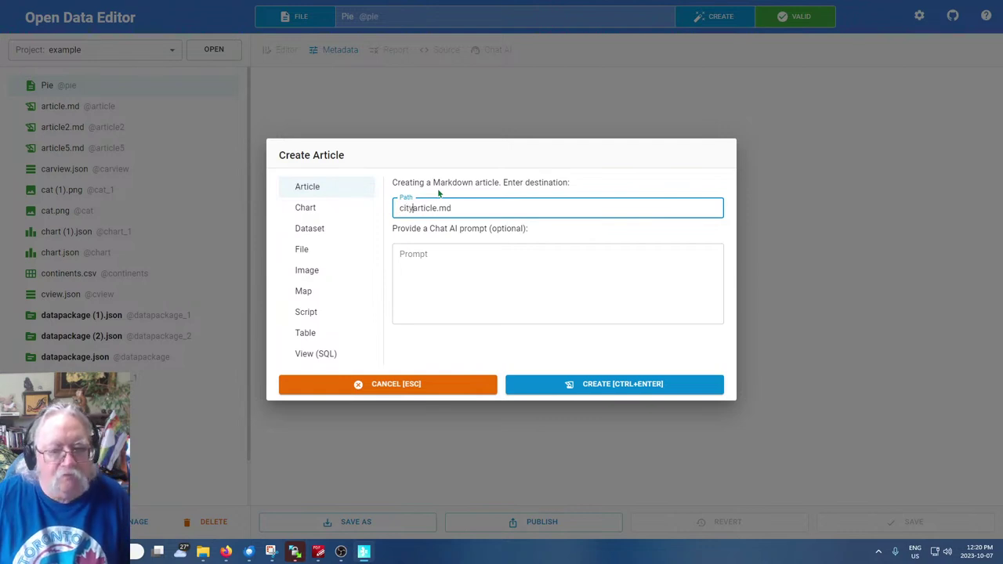
Write the prompt for the ten most populous cities with a population table, fixing 'piopulous'
left_click(546, 271)
type("D")
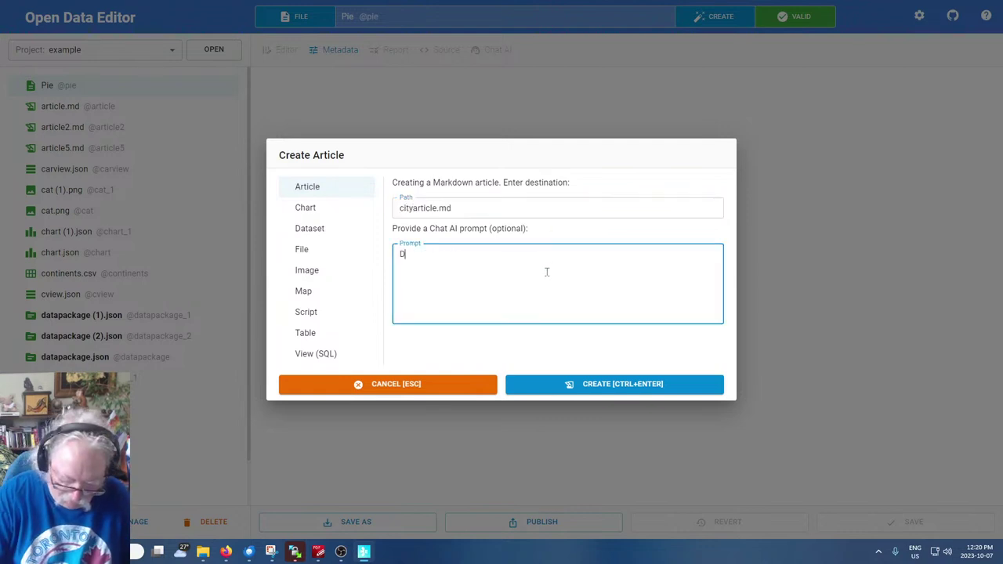
type("escribe the t")
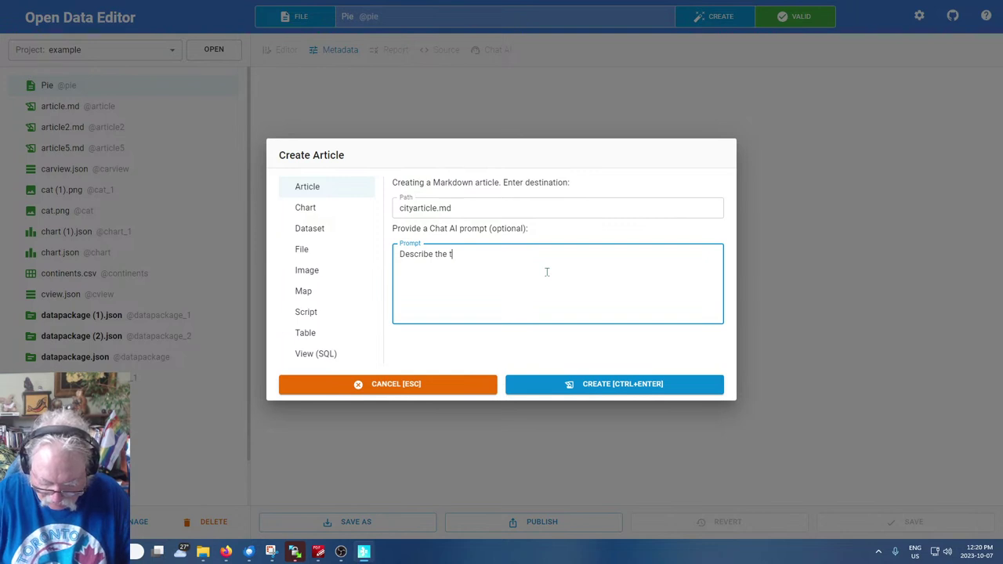
type("en most piopulous sc")
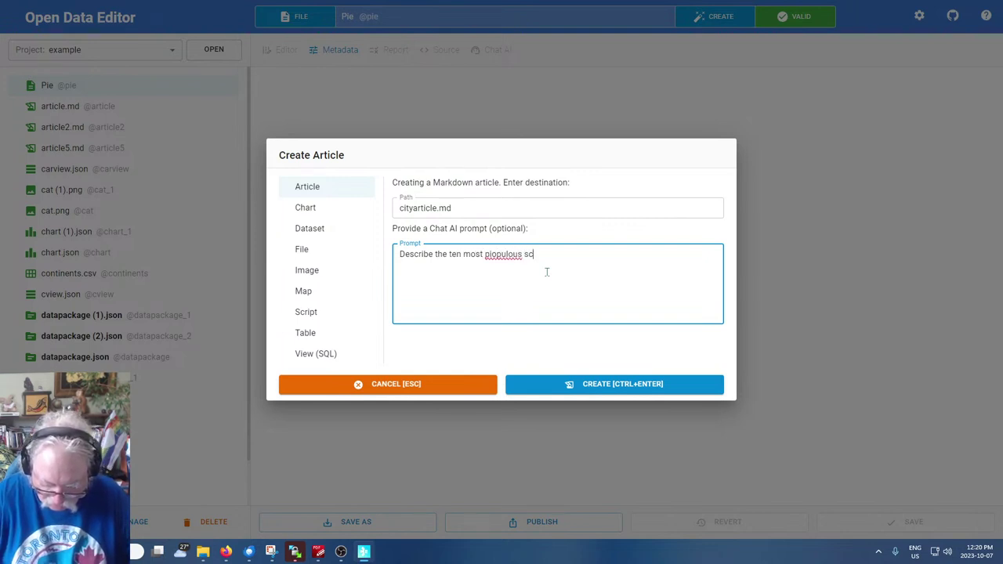
key("BackSpace")
key("BackSpace")
type("cities ")
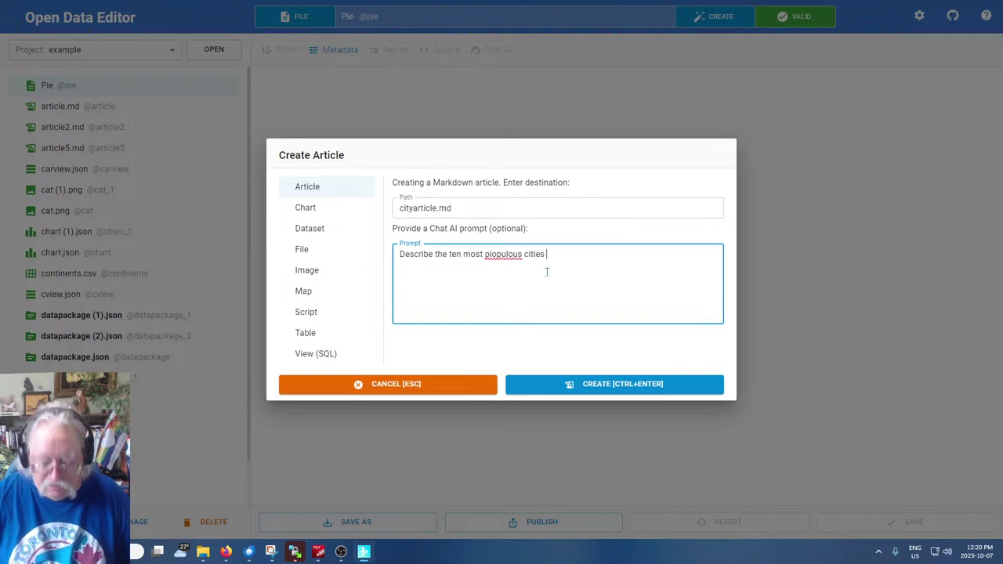
type("on ea")
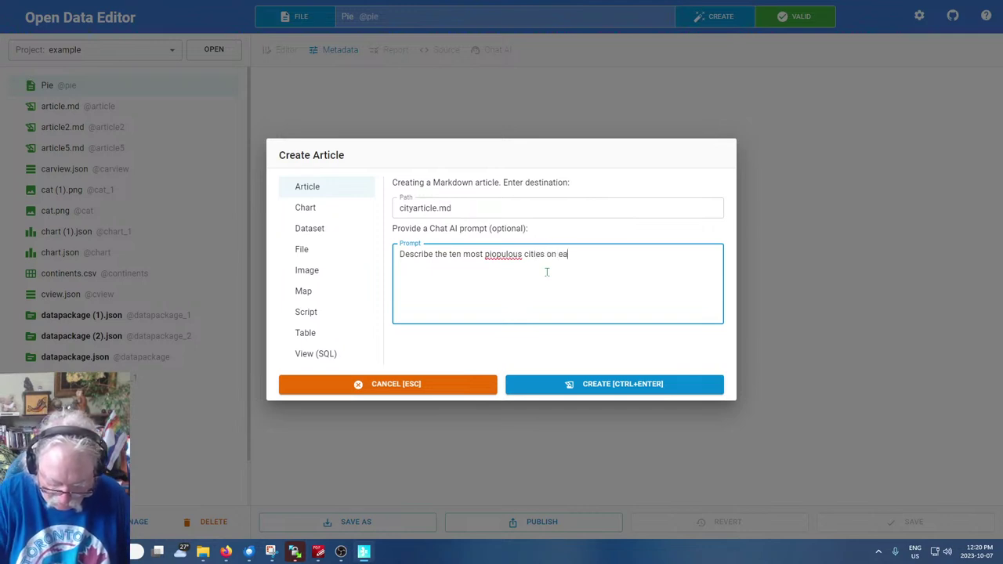
type("rth, with")
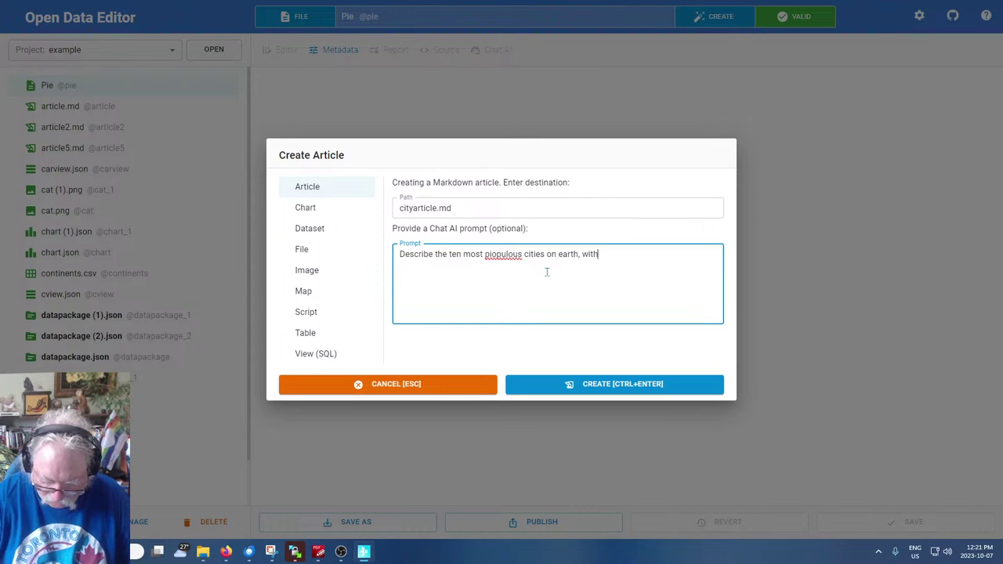
type(" a table showin")
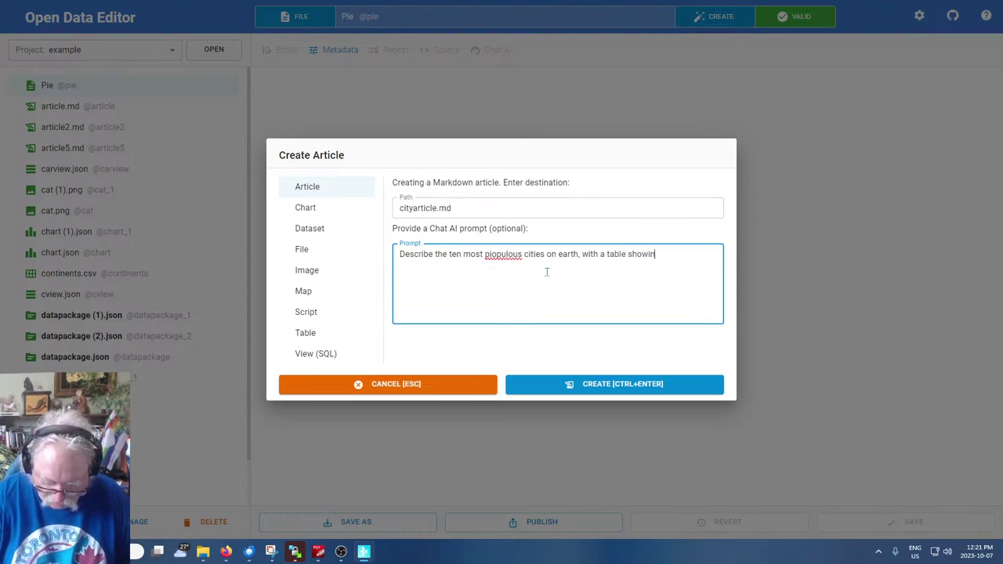
type("g ")
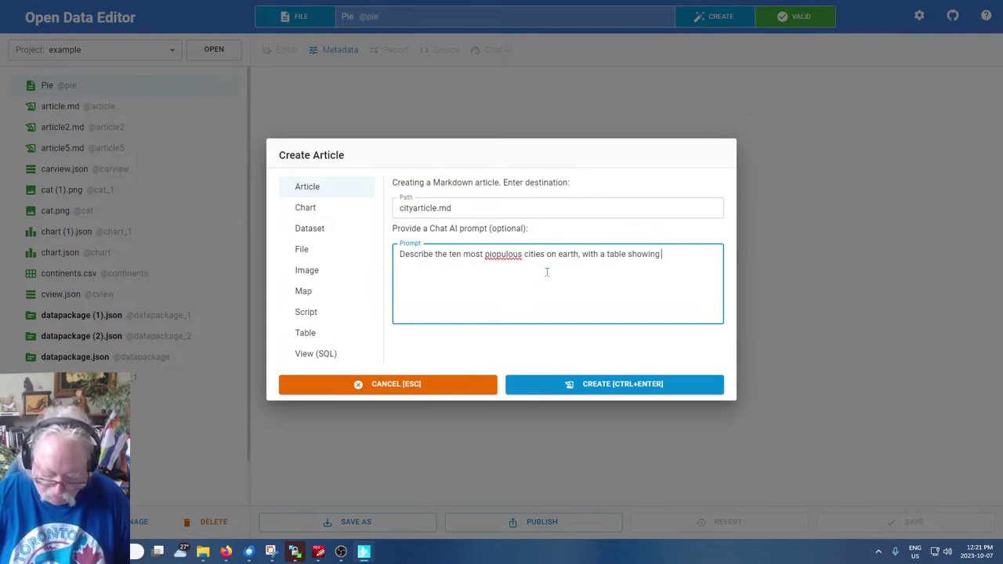
type("their popu")
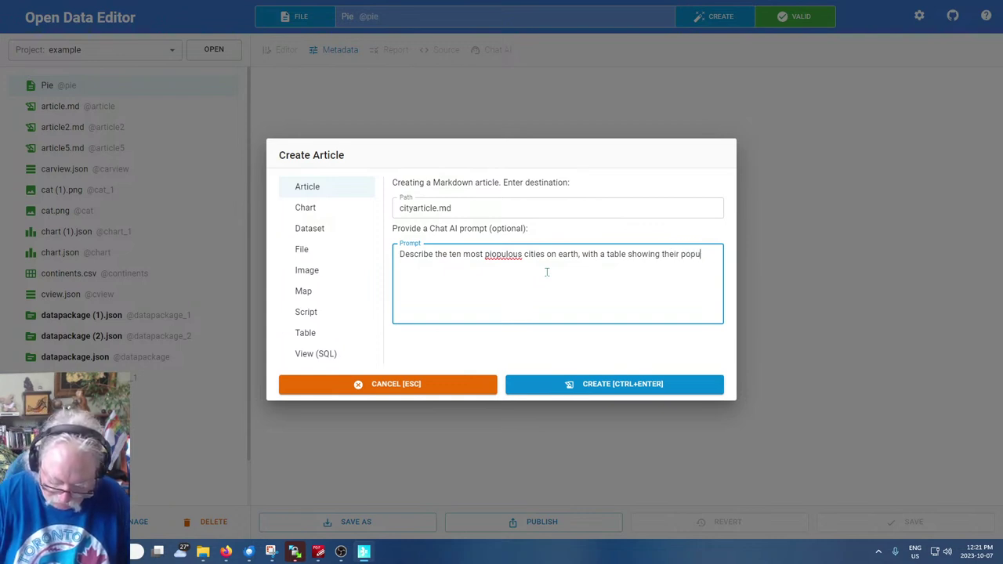
type("lations")
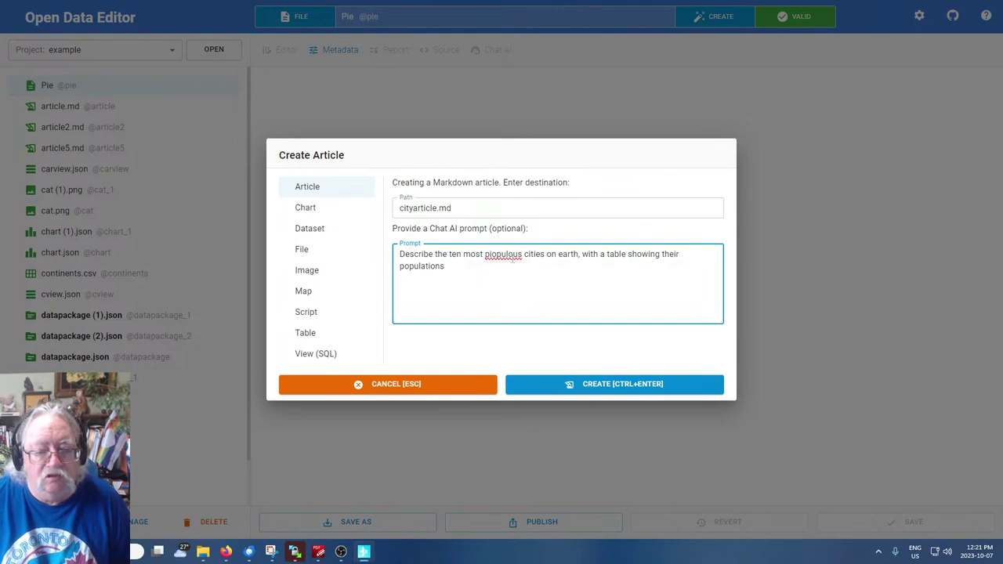
left_click(488, 255)
key("Delete")
Generate cityarticle.md listing the ten most populous cities, review it, and reopen Create File
left_click(601, 387)
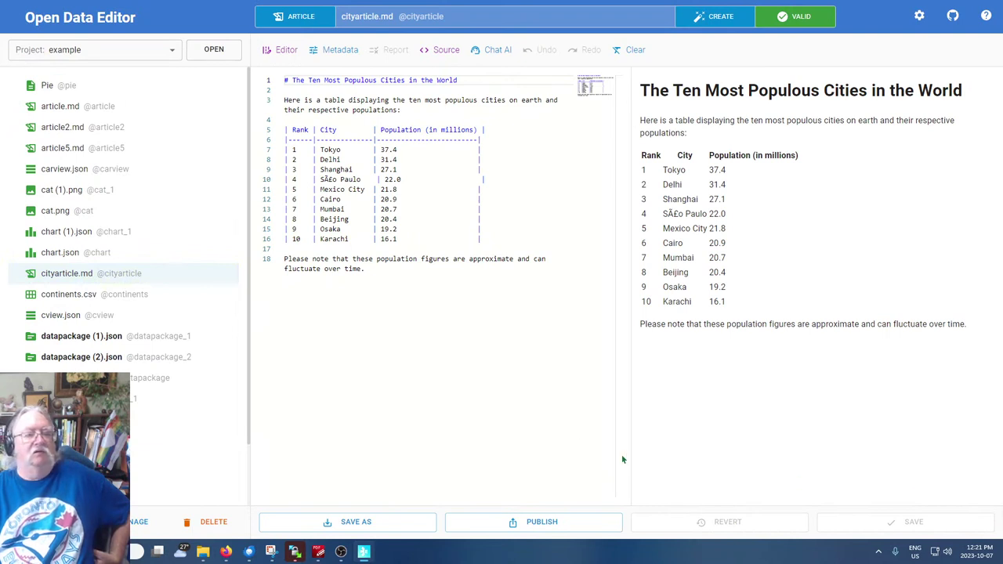
left_click(554, 408)
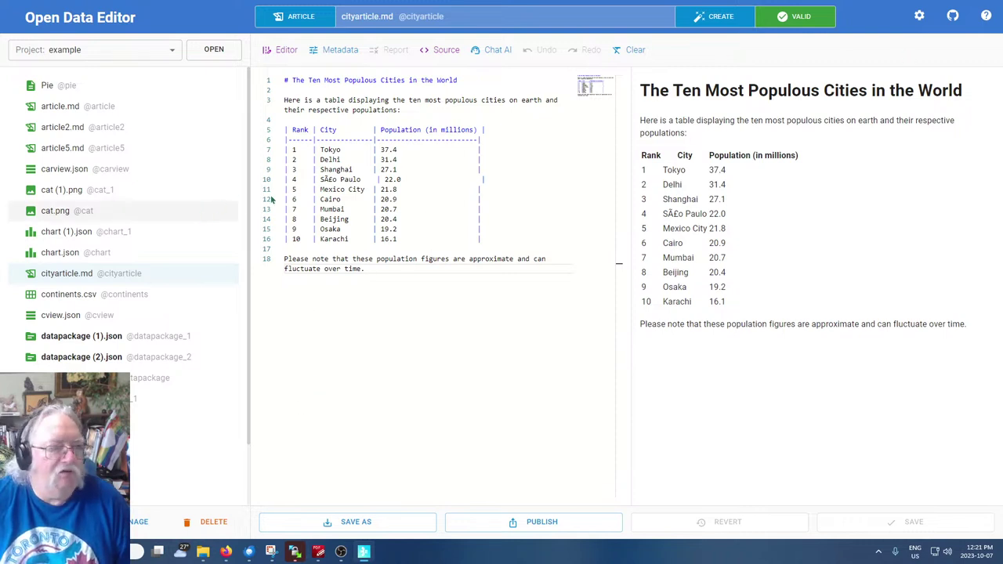
left_click(733, 16)
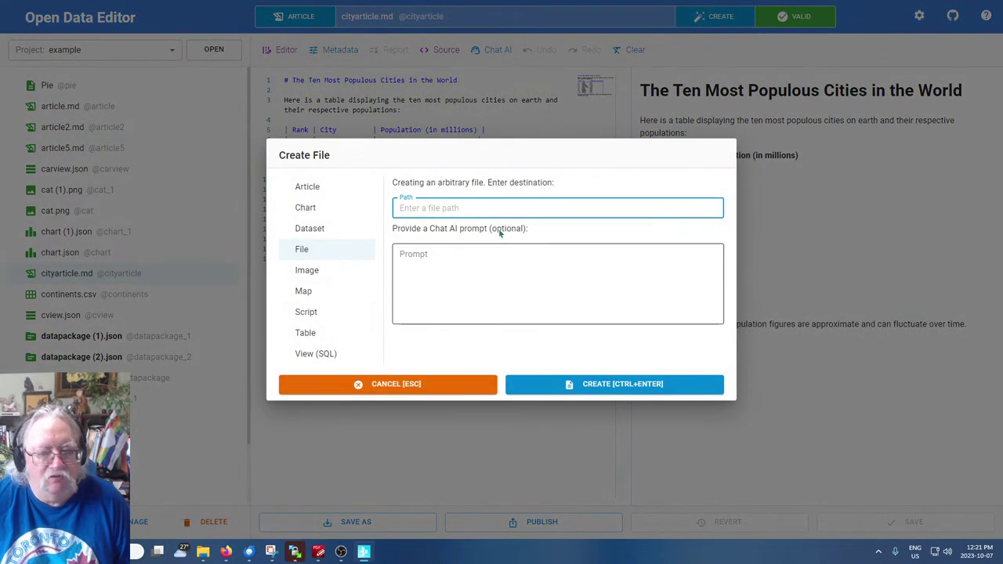
Generate the table citytable.csv from the prompt 'The ten most populous cities on Earth'
left_click(308, 334)
left_click(471, 261)
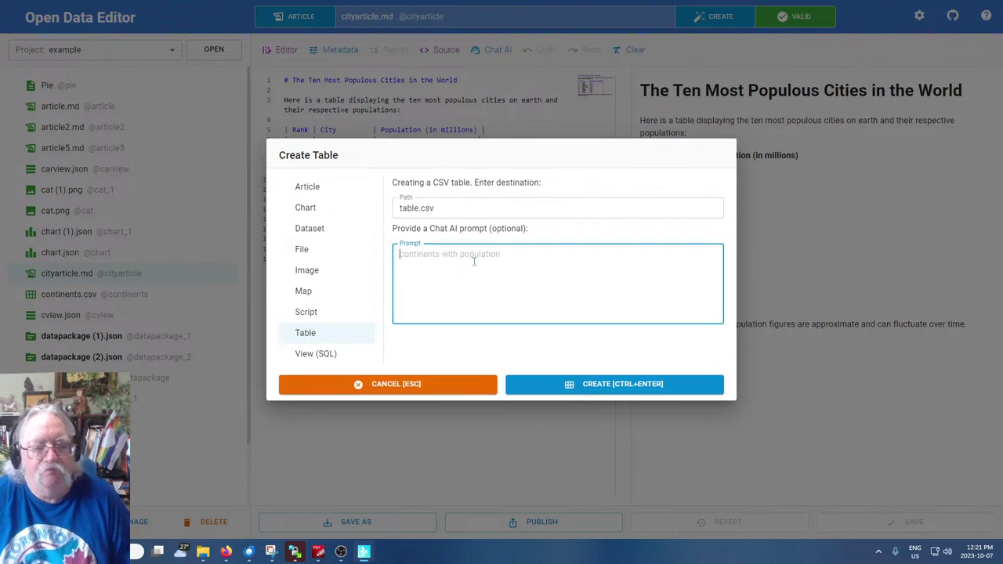
type("The mos")
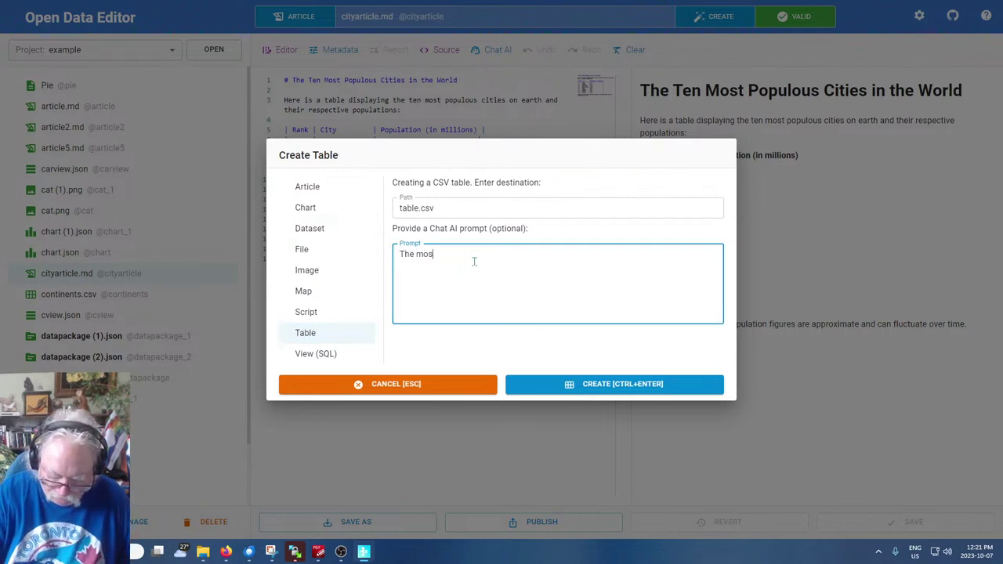
key("BackSpace")
key("BackSpace")
key("BackSpace")
type("ten most p")
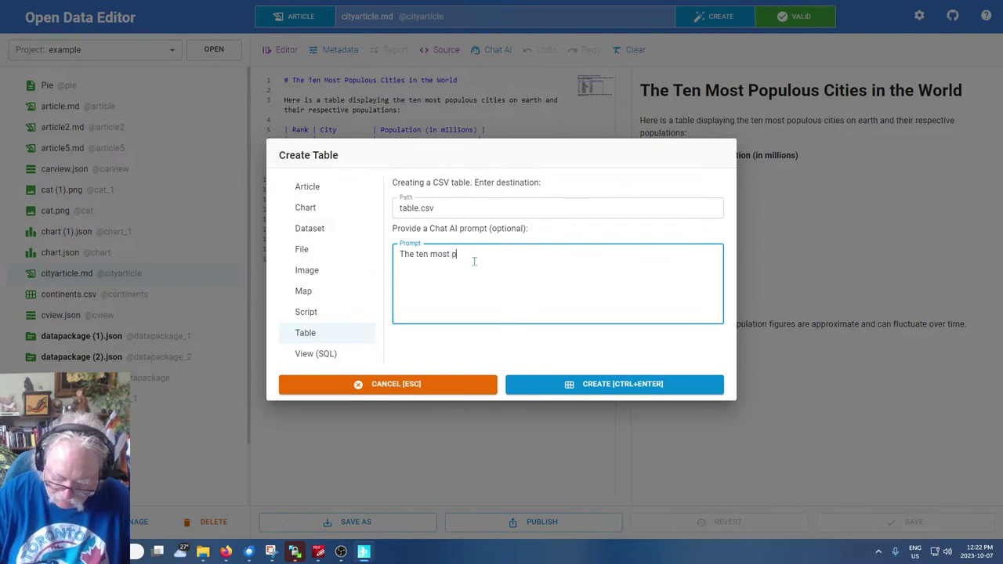
type("opulous cities o")
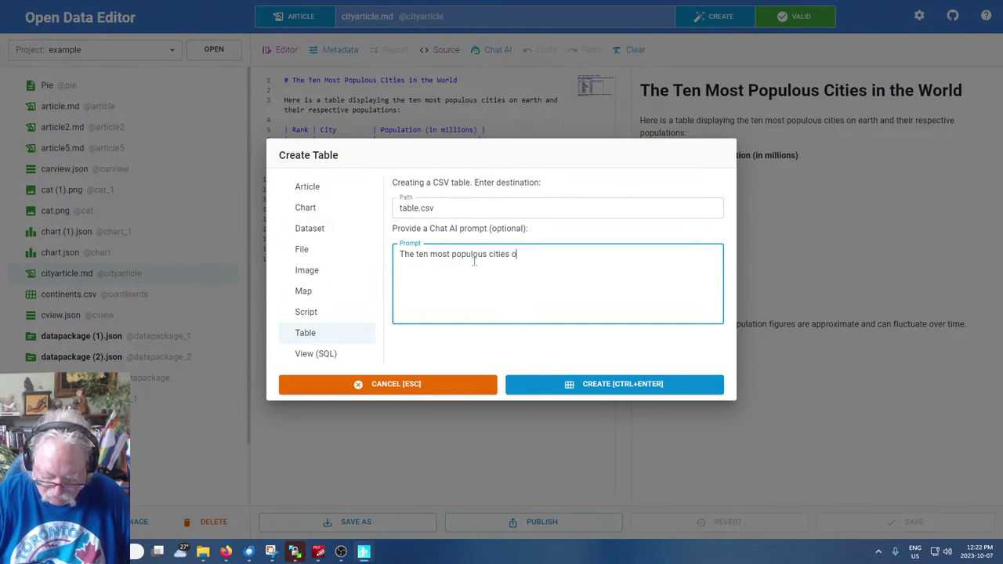
type("n Ea")
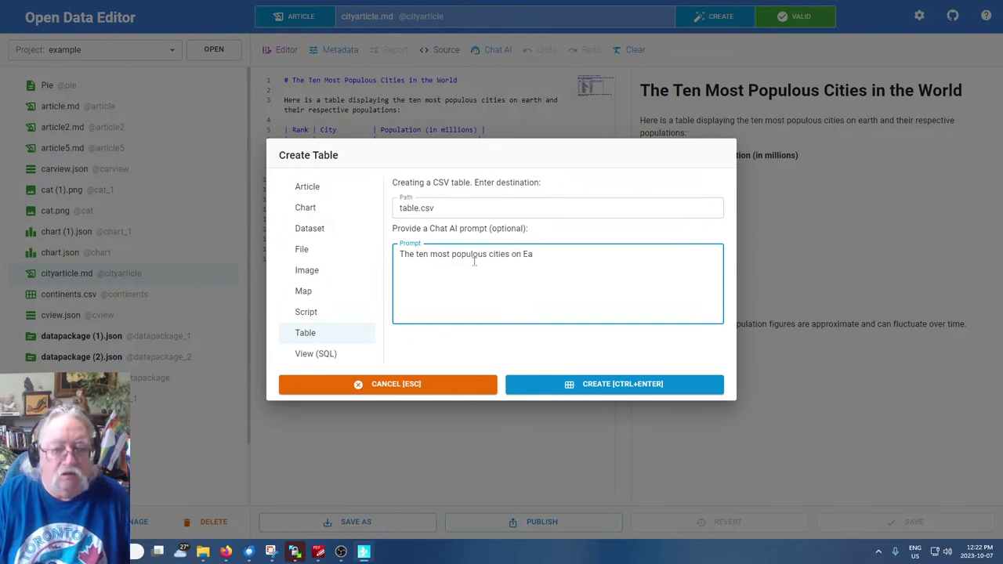
type("rrth")
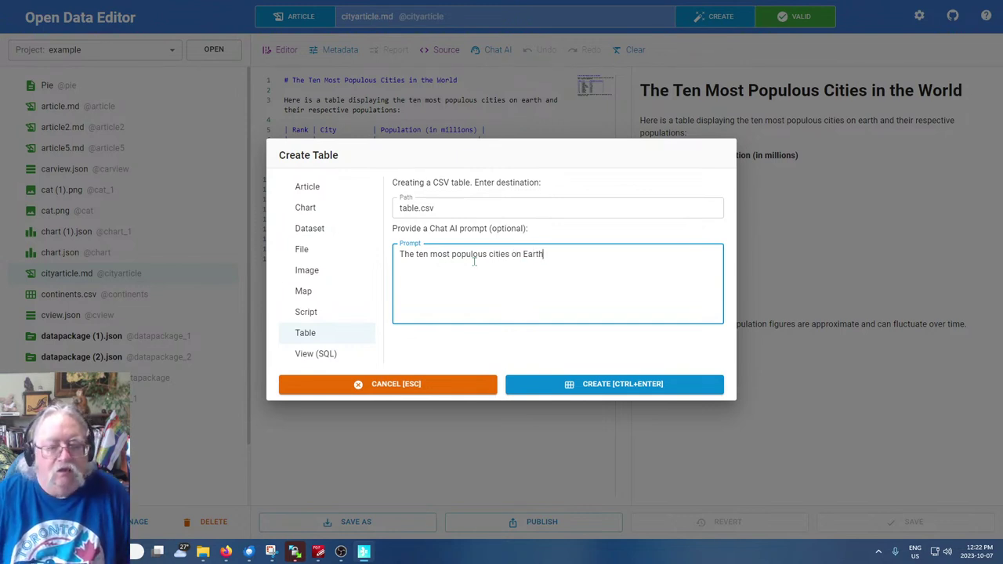
left_click(413, 208)
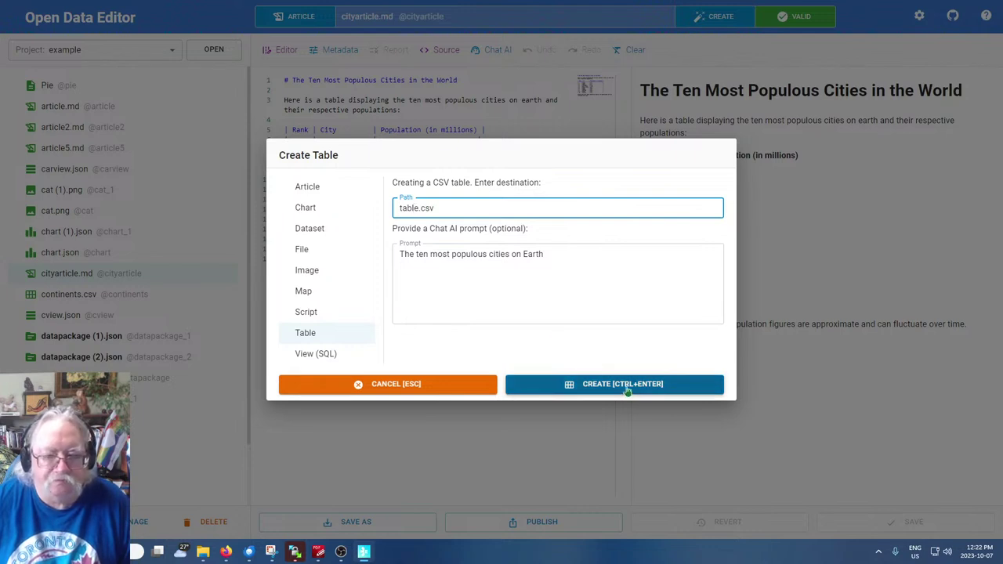
left_click(400, 208)
type("city")
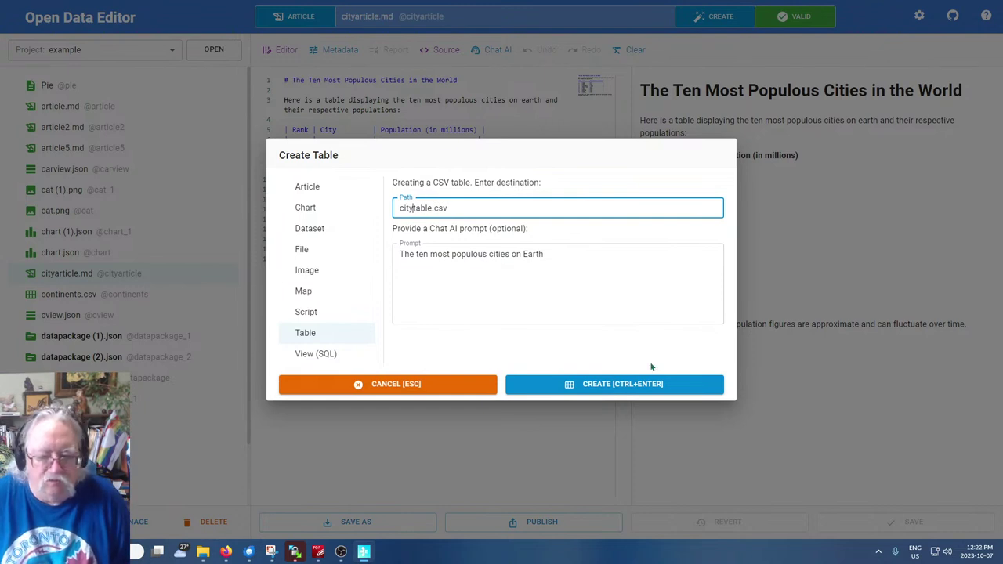
left_click(630, 383)
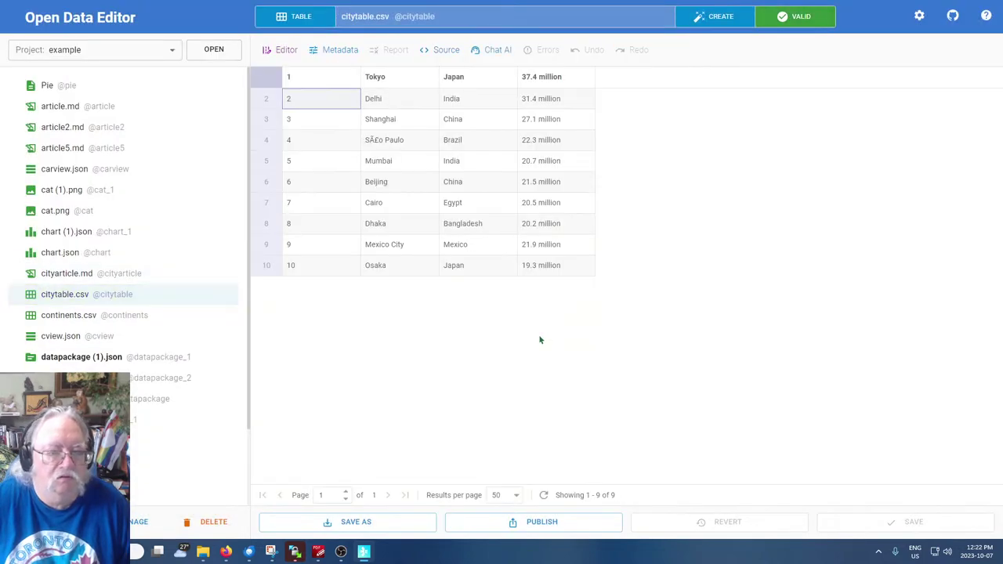
Start a new SQL view prompted to bar-graph citytable.csv cities by population, fixing 'Fron' to 'From'
left_click(716, 17)
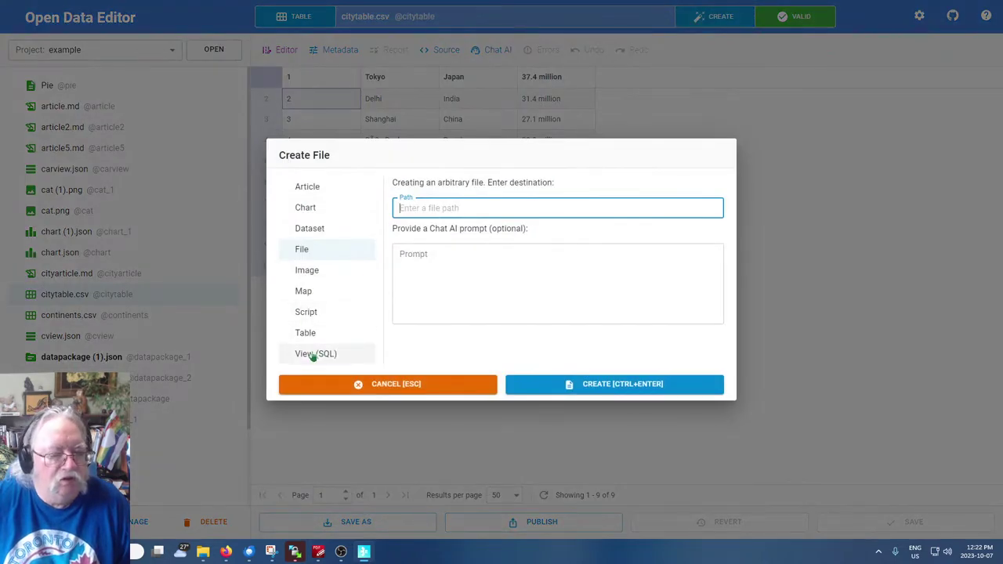
left_click(314, 353)
left_click(481, 257)
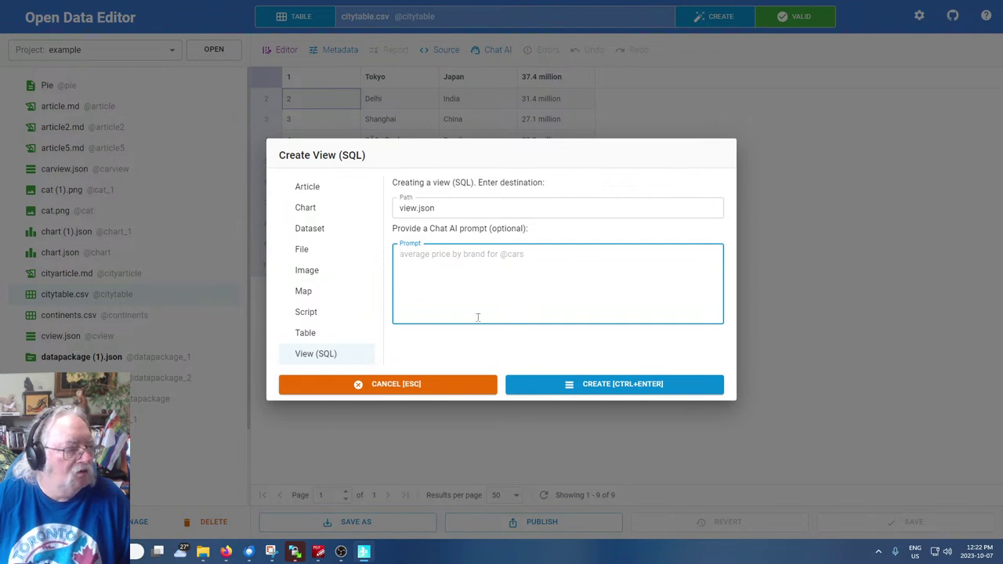
type("Fron")
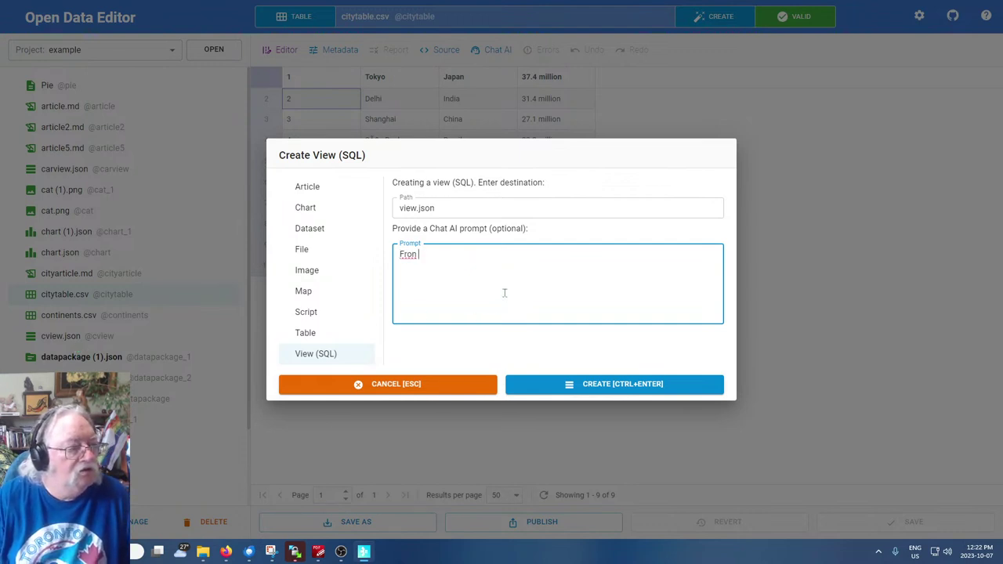
type(" citytable.c")
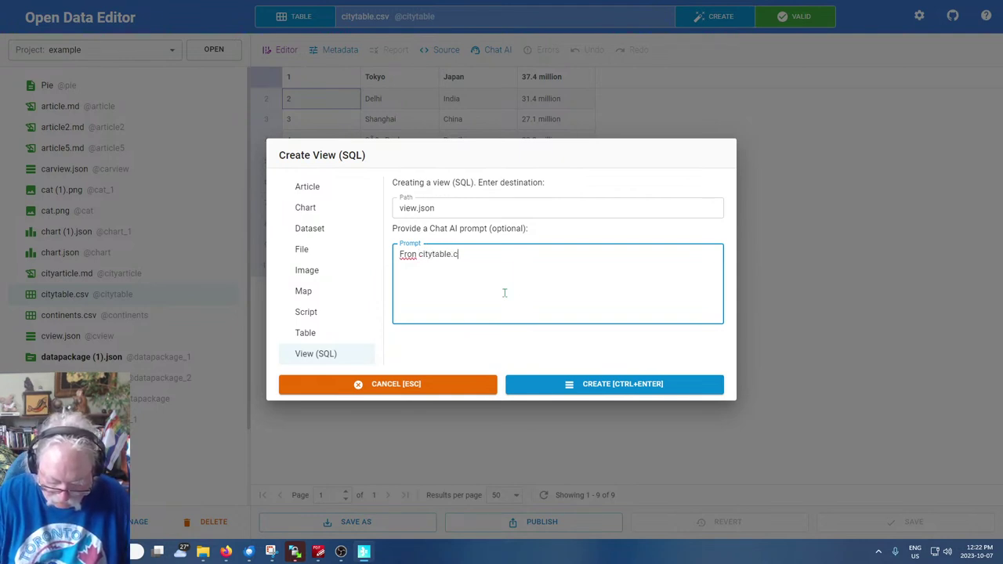
type("sv show ")
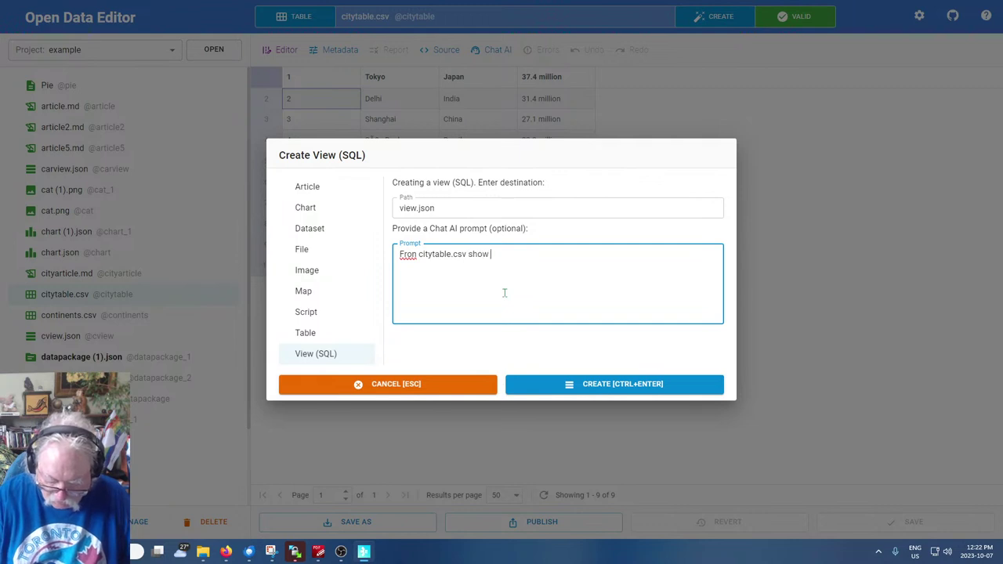
type("a bar gr")
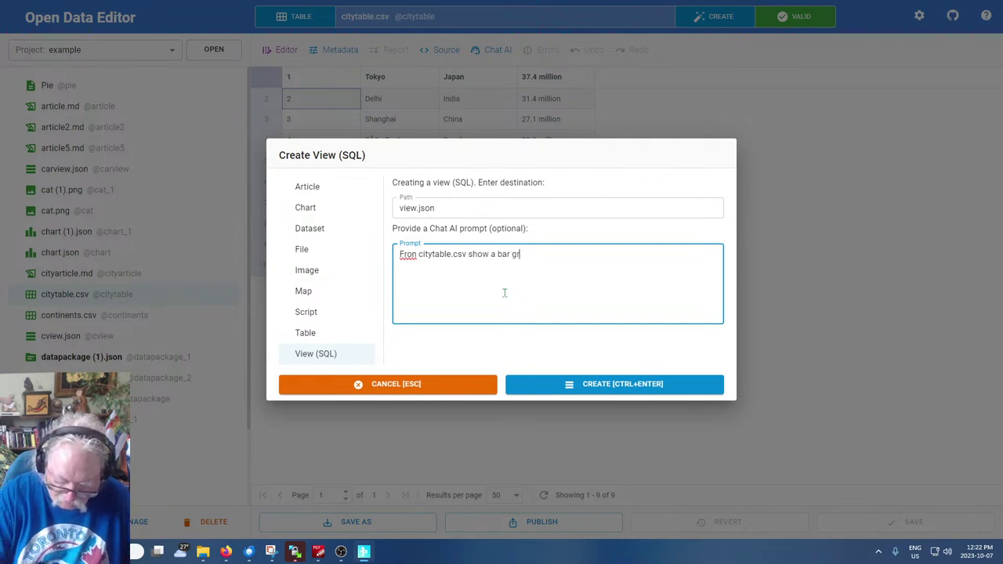
type("aph of the c")
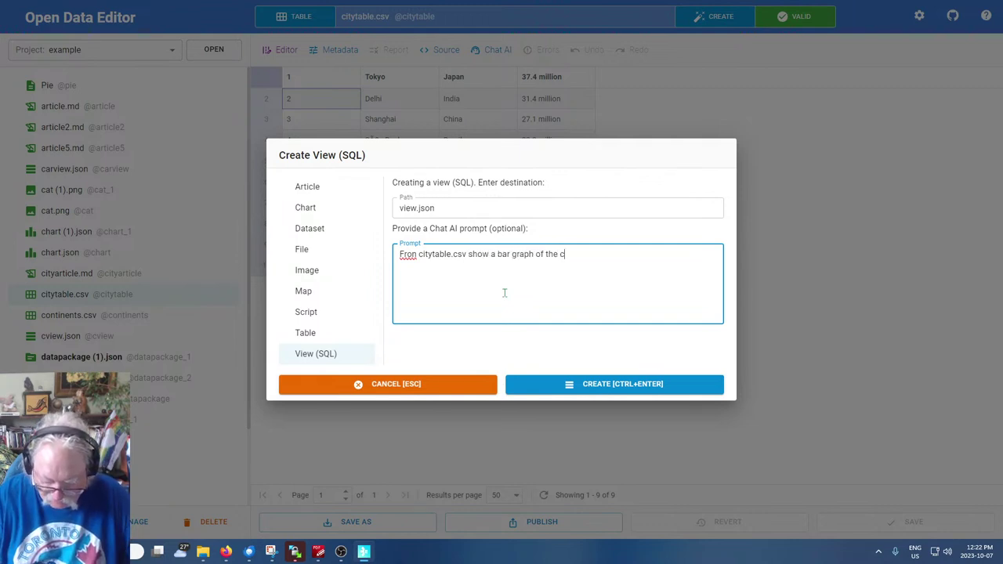
type("ities arrange")
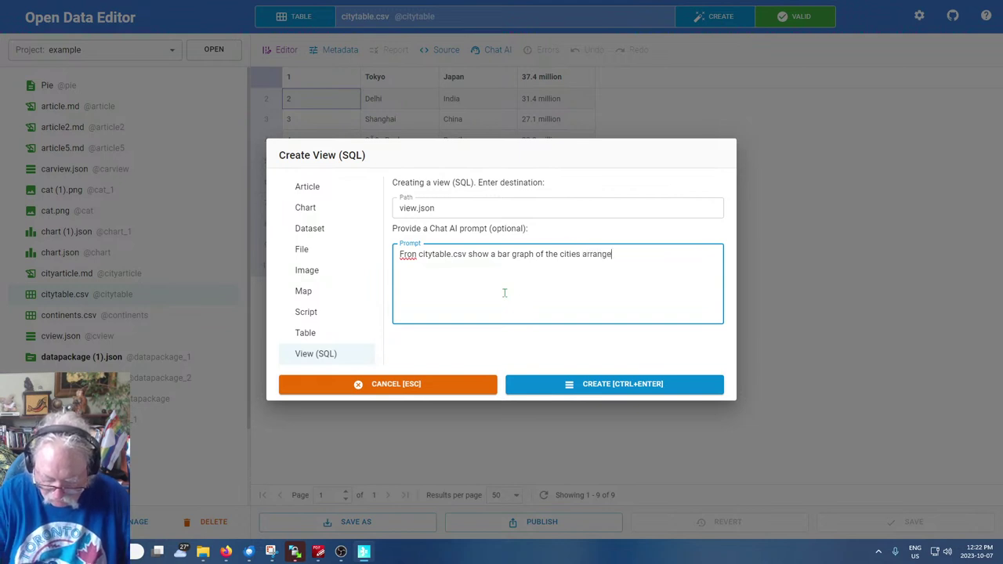
type("d by pop")
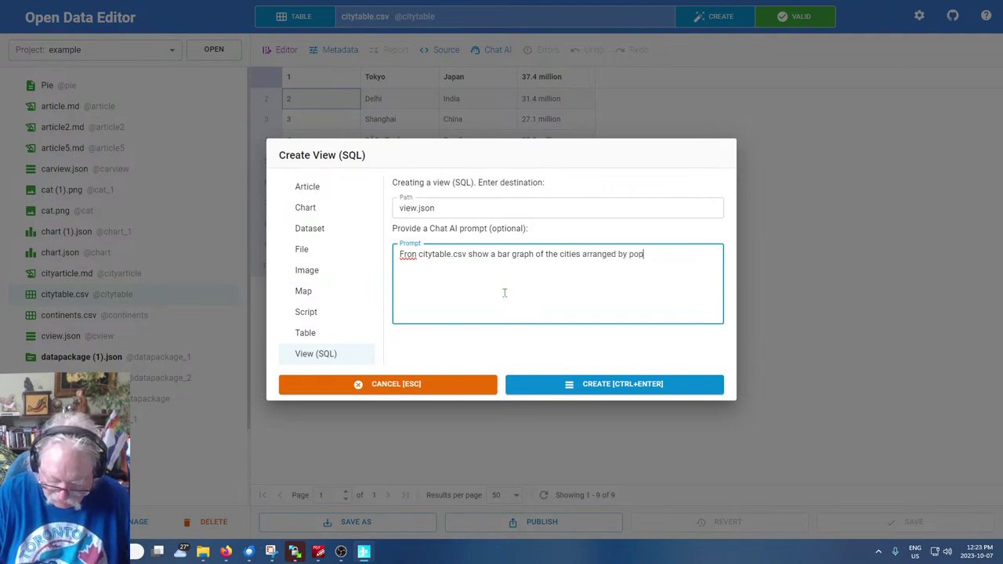
type("ulation")
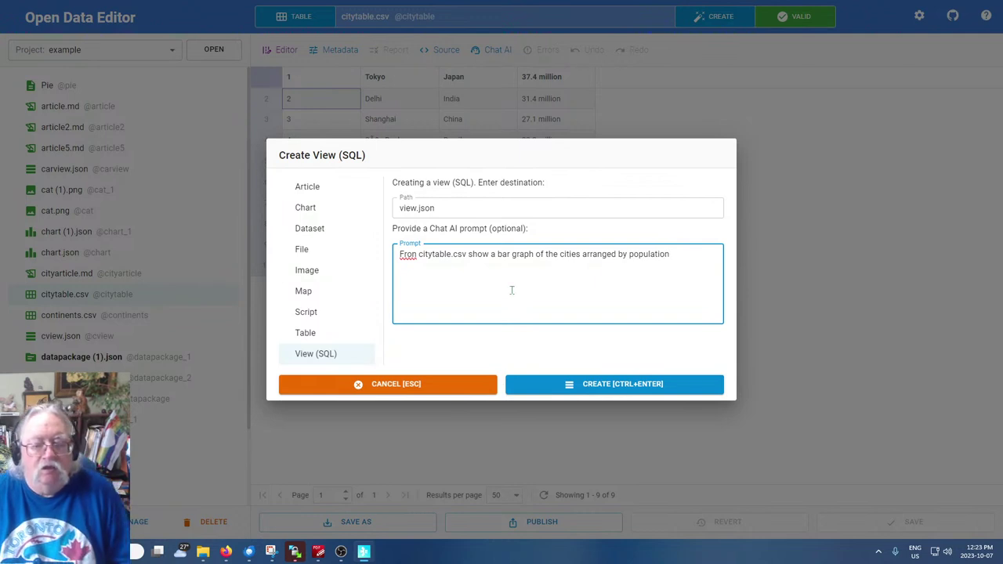
left_click(413, 255)
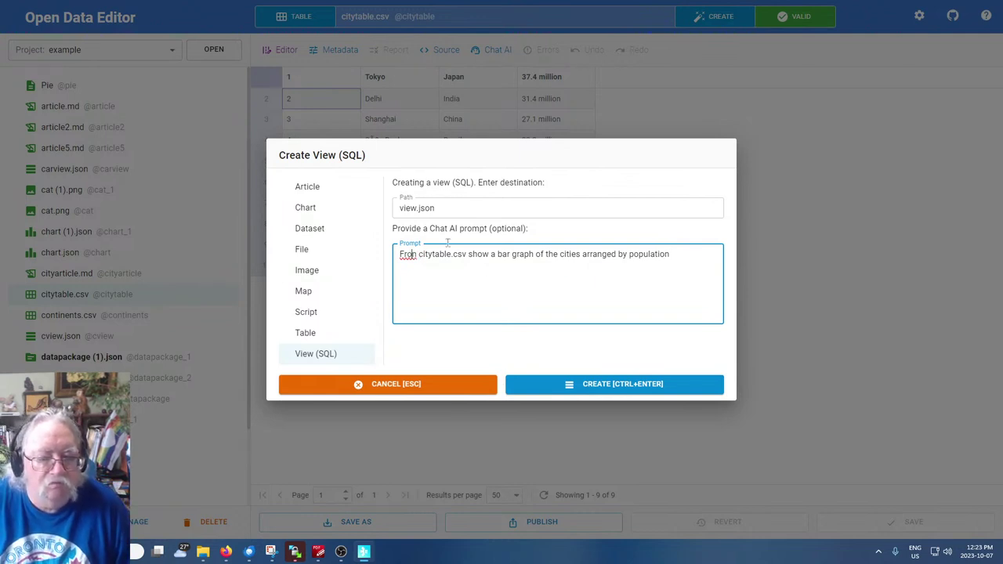
type("m")
key("Delete")
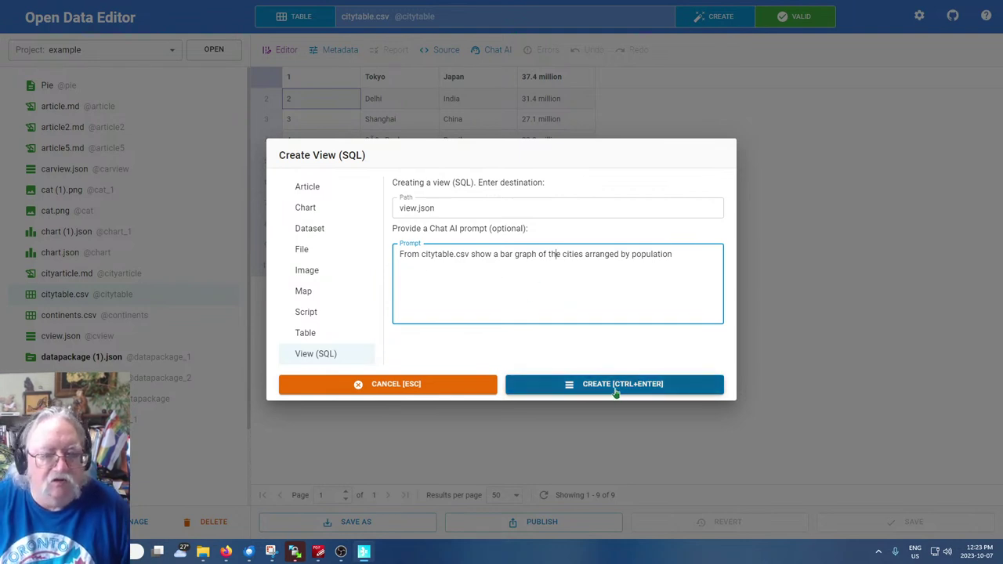
Name the view cityview.json and generate it
left_click(401, 207)
type("city")
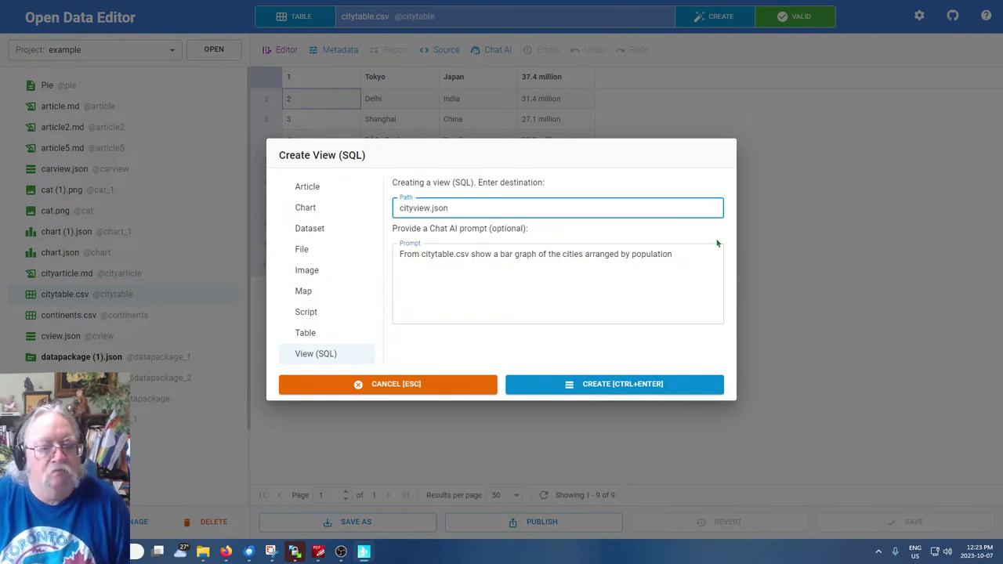
left_click(623, 384)
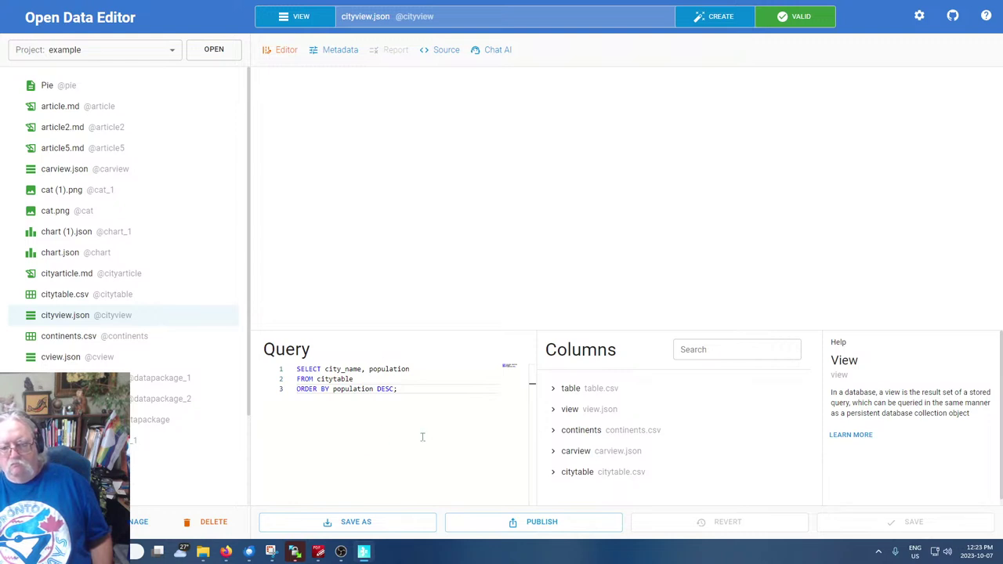
Expand and collapse the view.json columns in the tree, then reopen chart.json
left_click(554, 412)
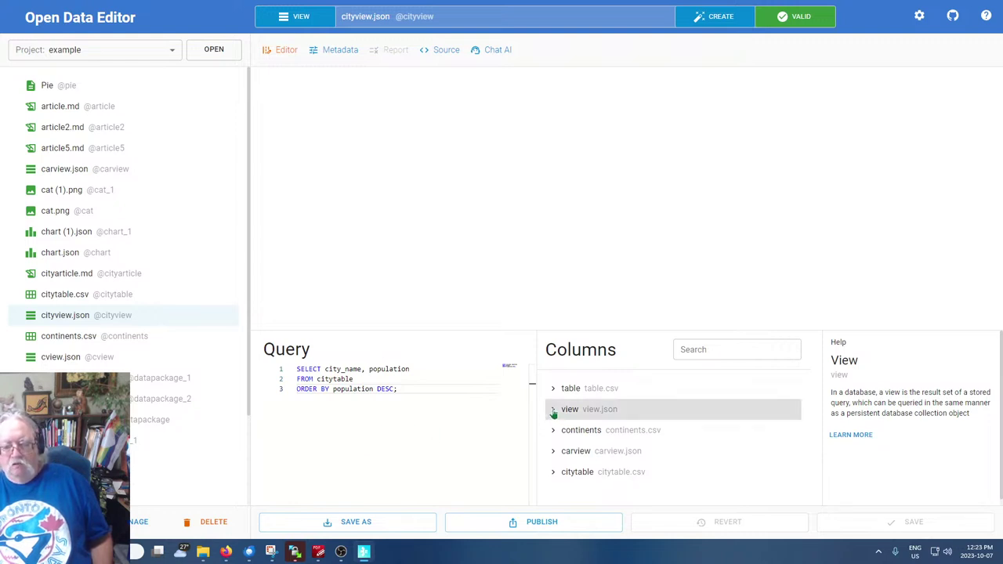
scroll(663, 450, "down", 2)
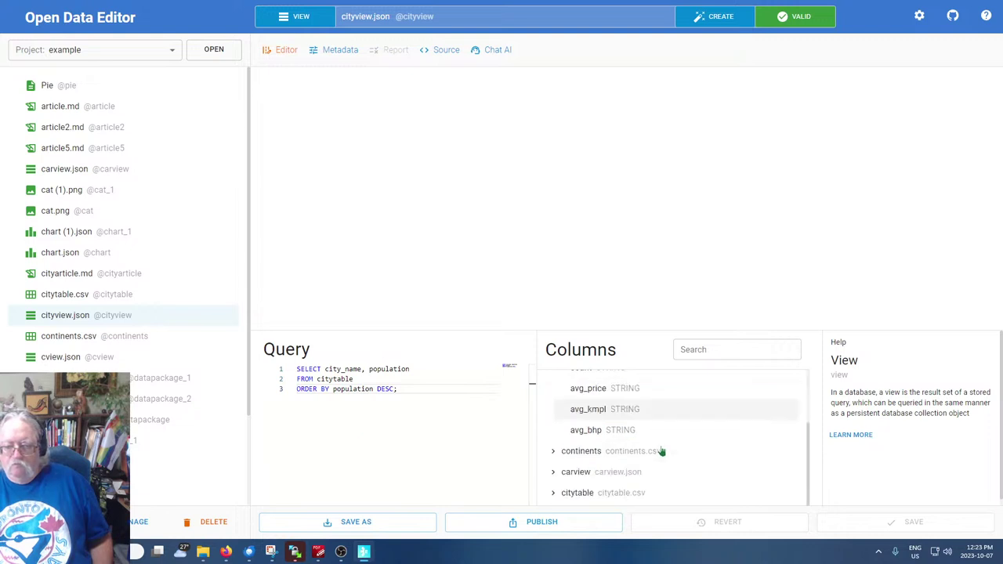
scroll(660, 451, "up", 2)
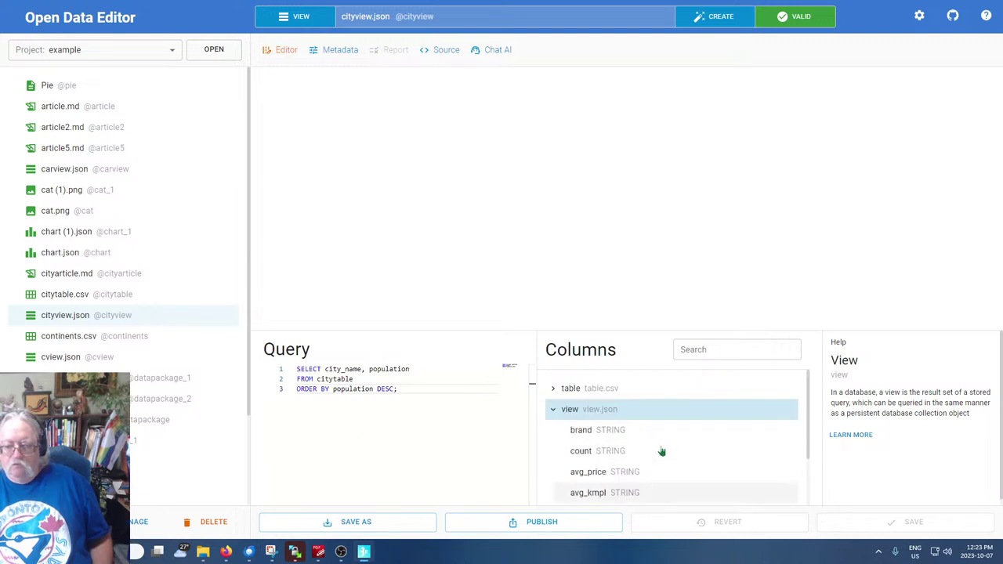
left_click(555, 411)
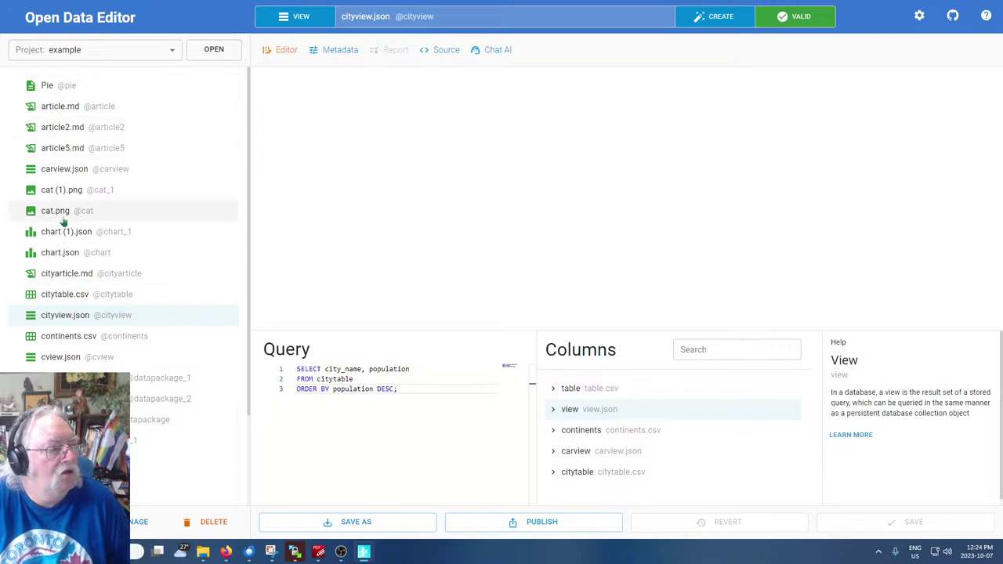
left_click(49, 252)
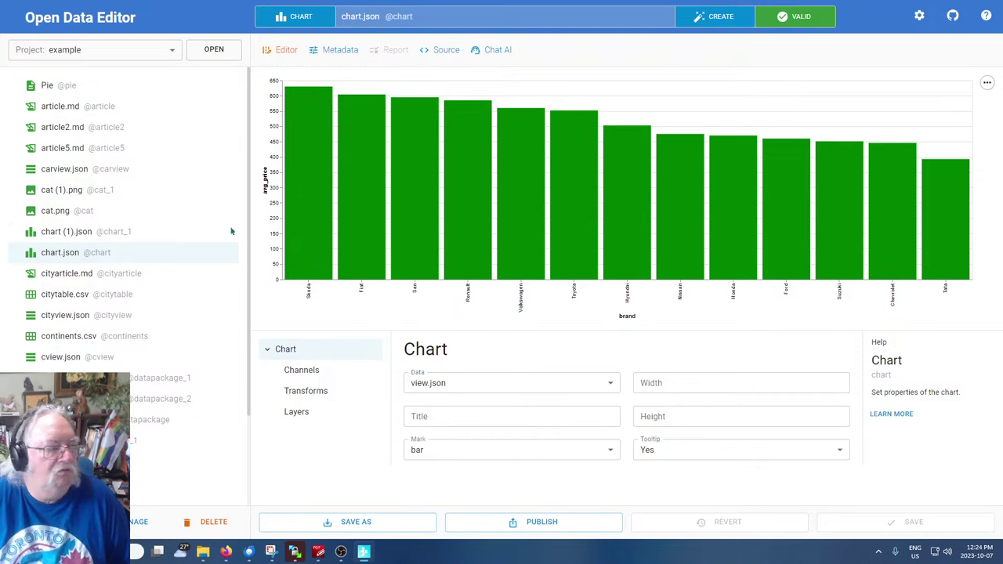
Open the Create File dialog over the chart.json bar chart
left_click(722, 24)
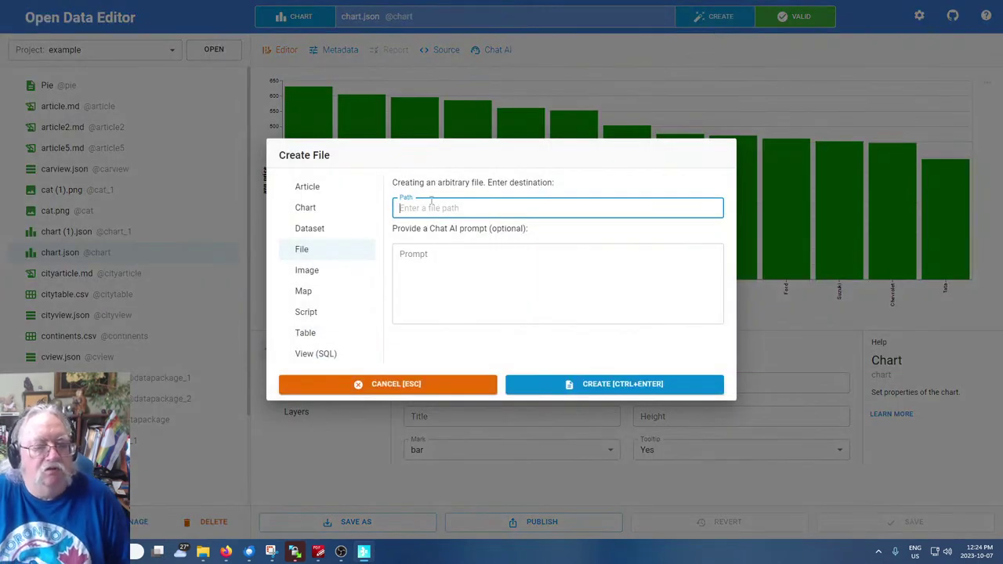
Generate a Chart from the prompt 'bar chart for cities ordered by population'
left_click(305, 207)
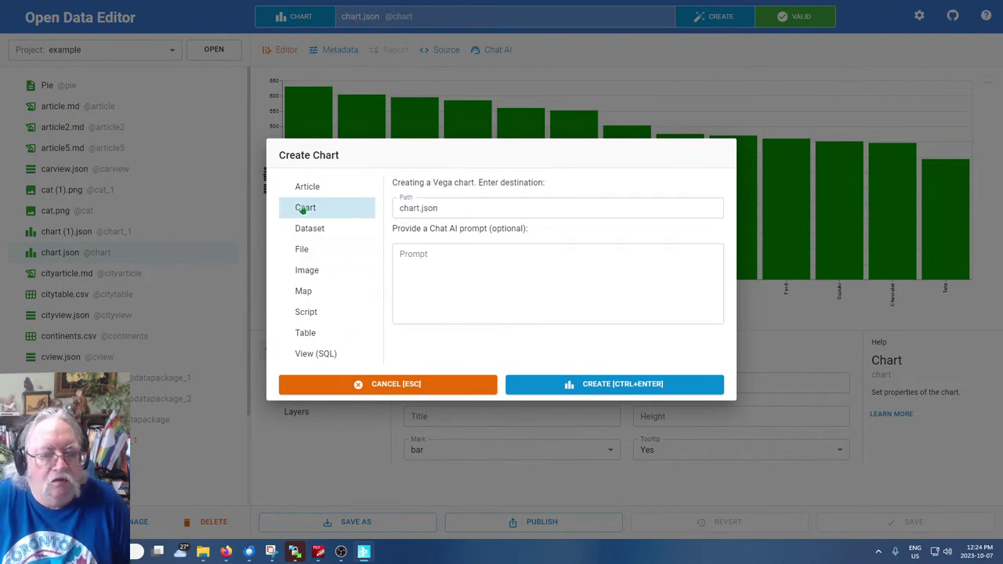
left_click(593, 265)
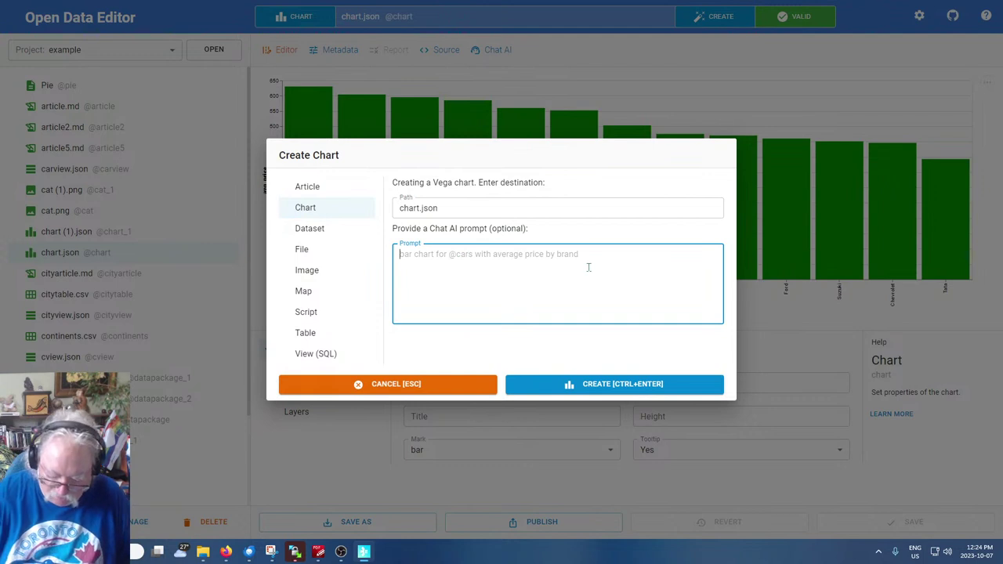
type("bar chart")
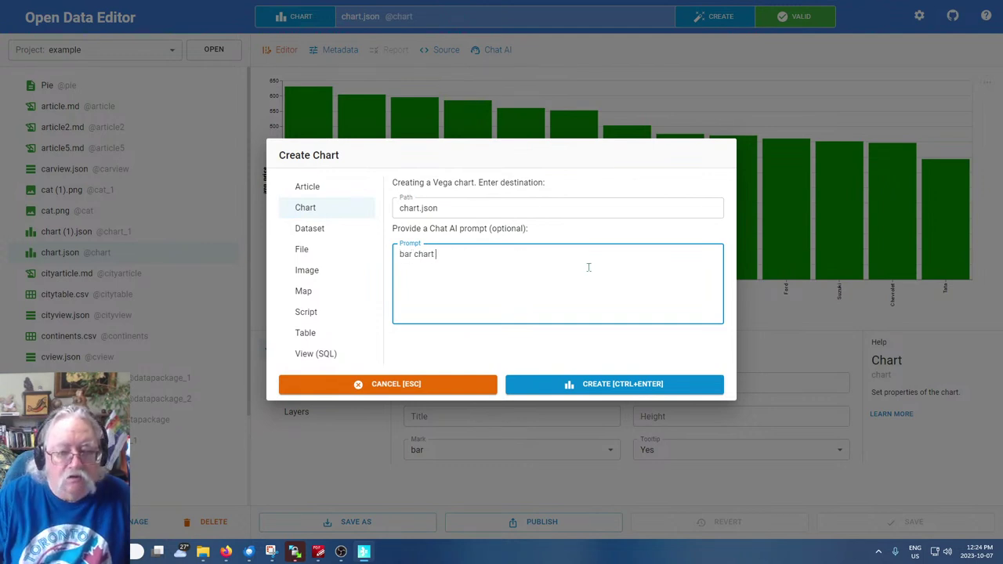
type(" for cities")
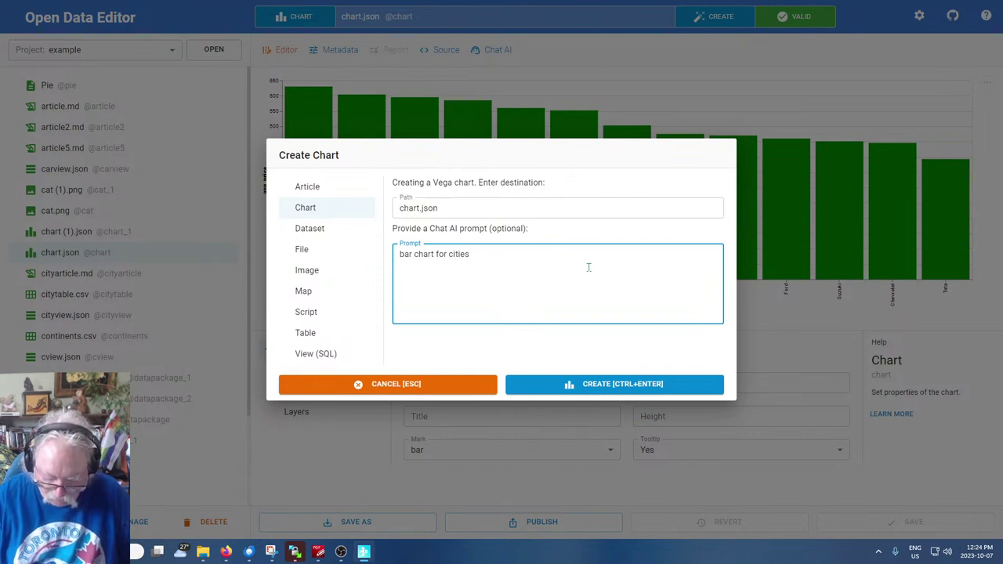
type(" ordered by pop")
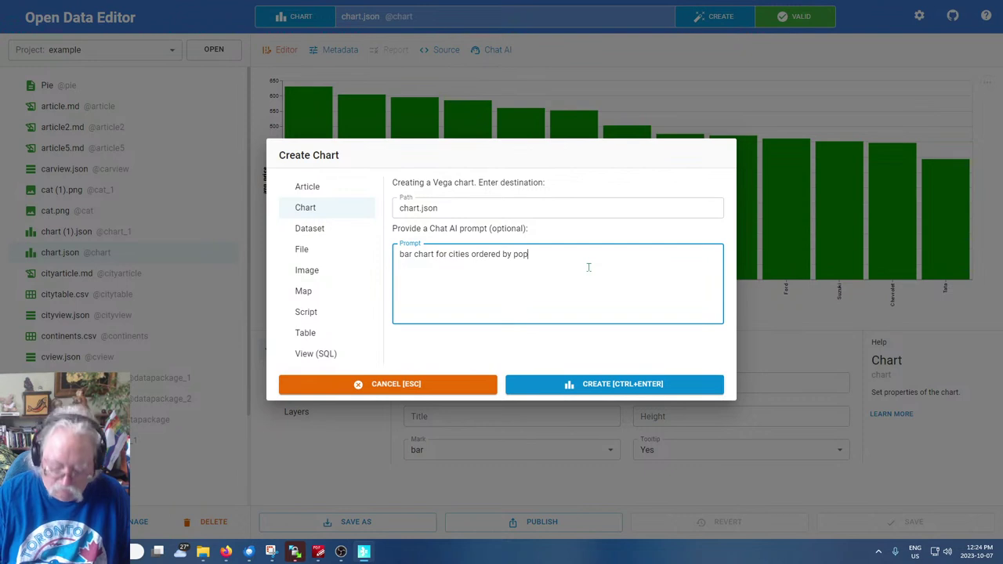
type("ulation")
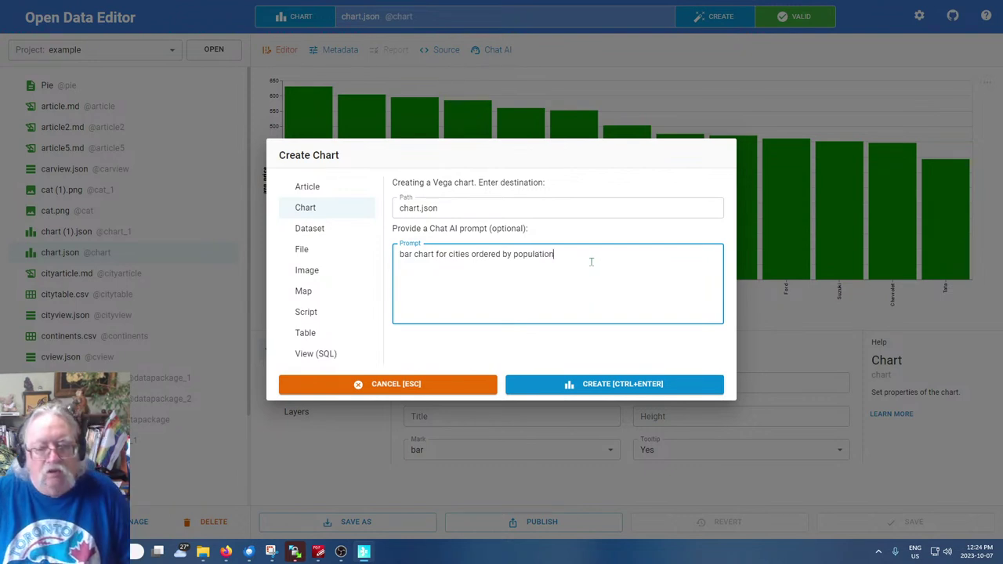
left_click(616, 384)
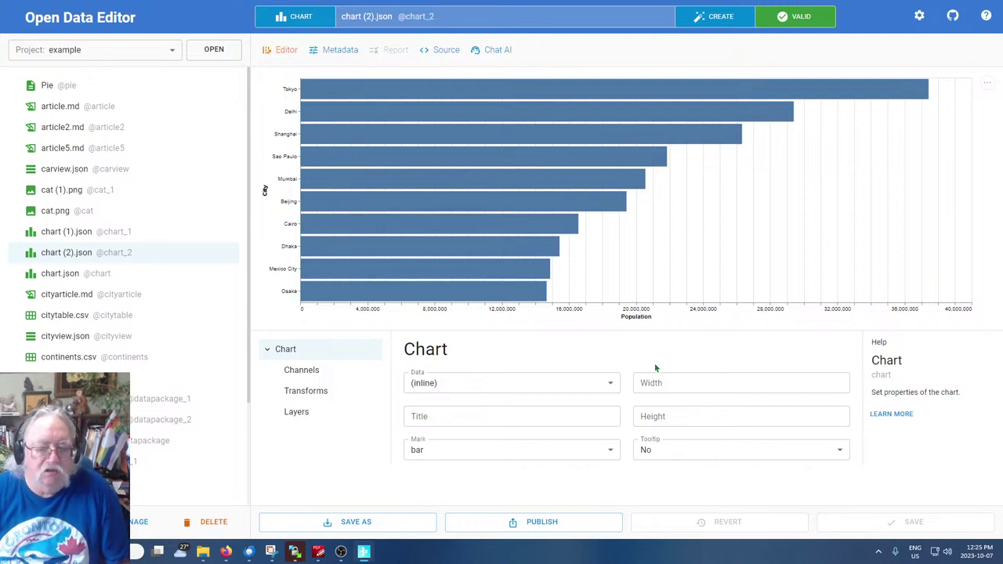
left_click(589, 381)
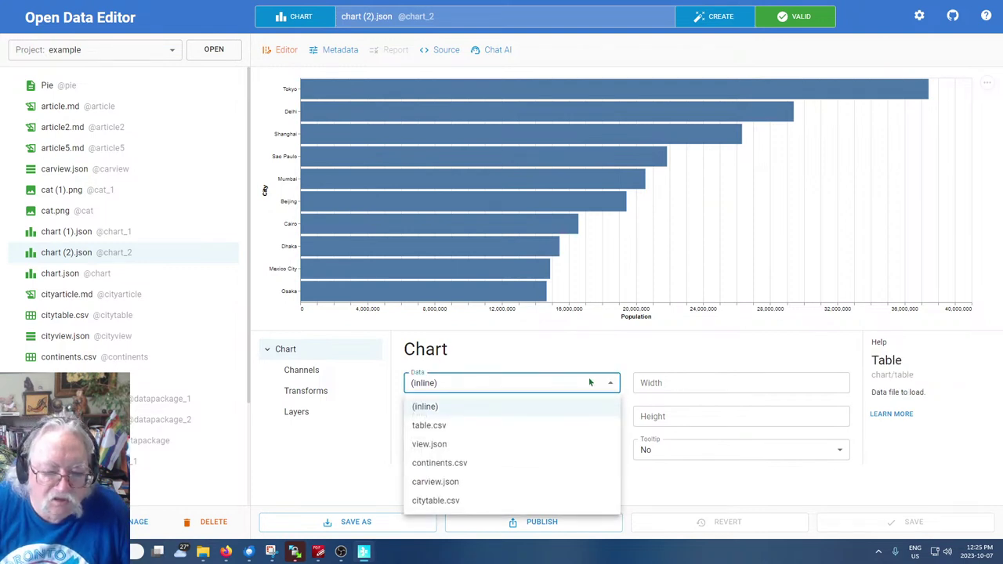
left_click(423, 408)
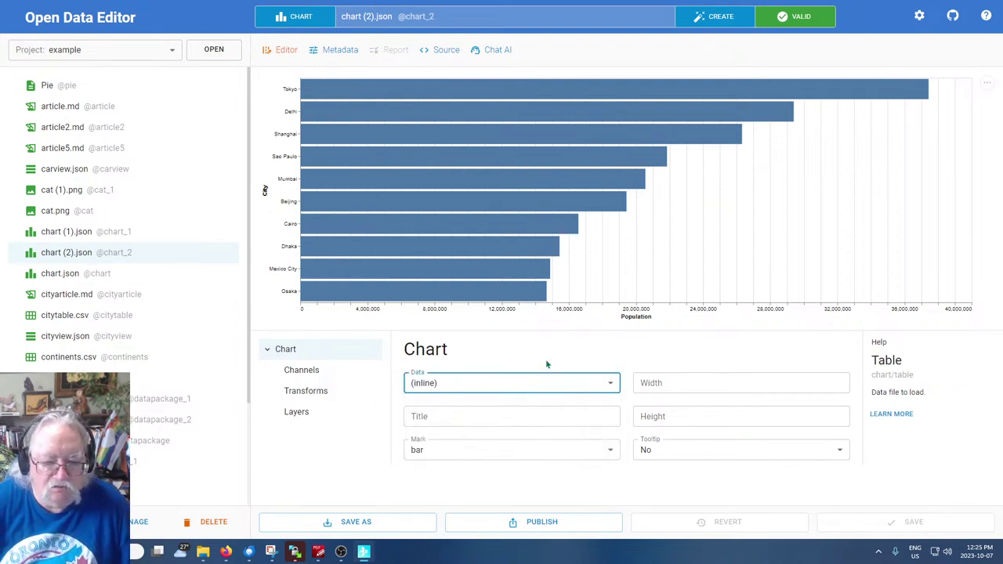
left_click(545, 360)
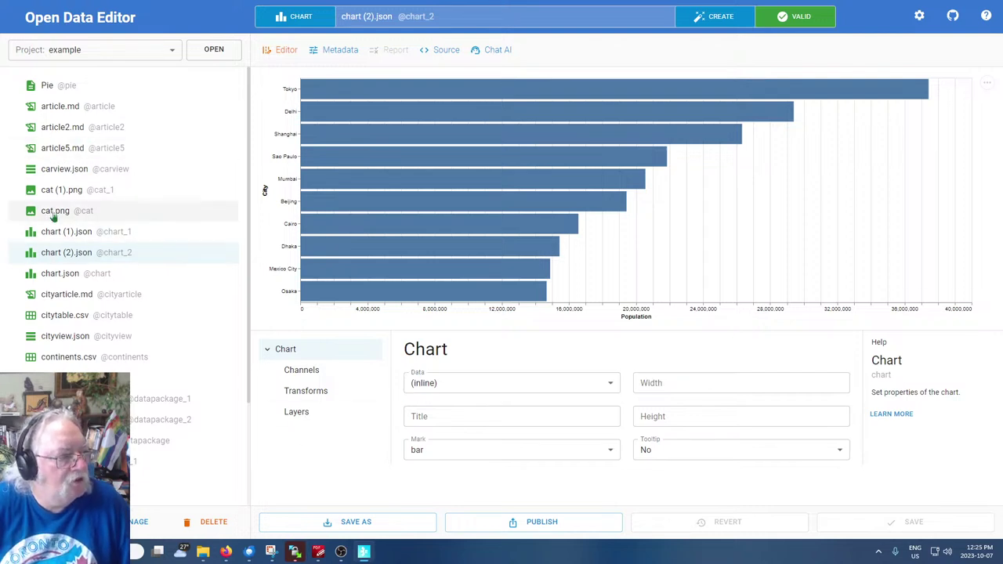
left_click(50, 276)
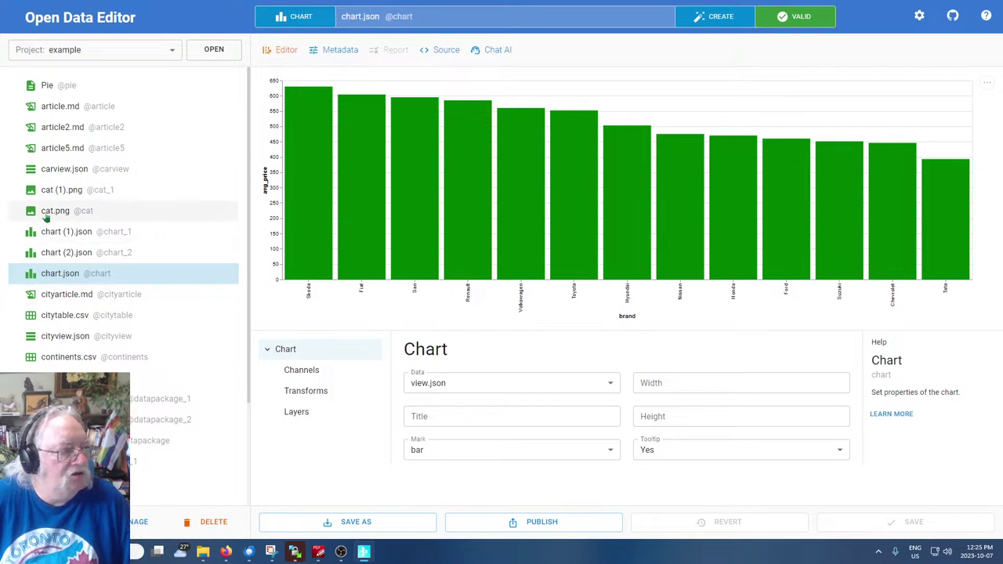
left_click(47, 253)
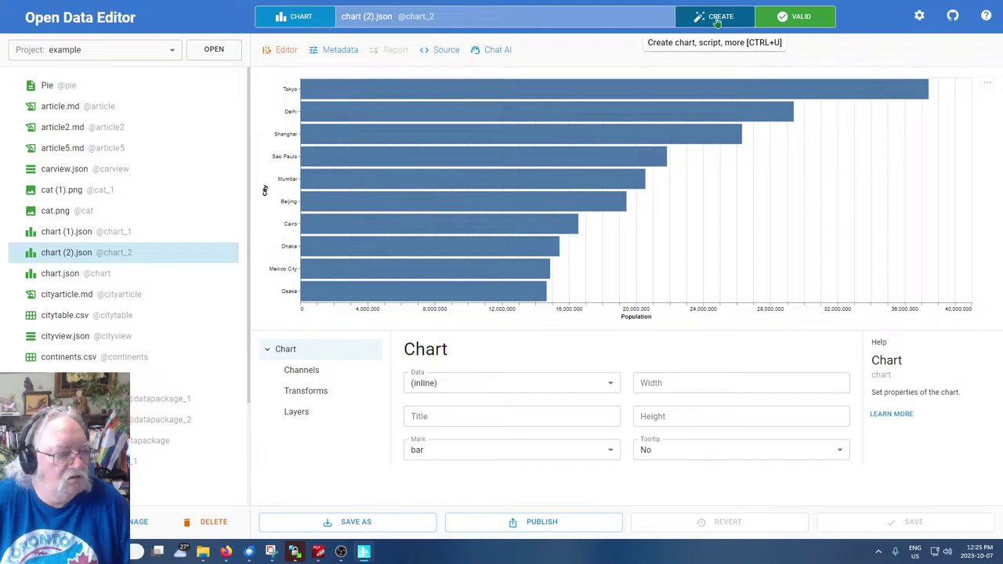
Prompt for a top-ten-cities table, view and population-ordered bar chart, and generate it
left_click(716, 21)
left_click(472, 295)
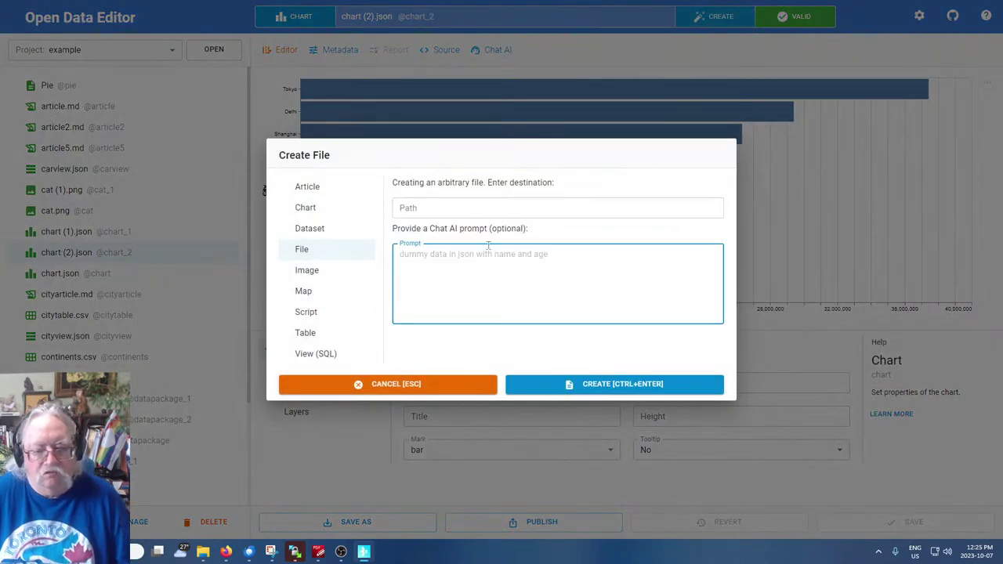
type("crate a")
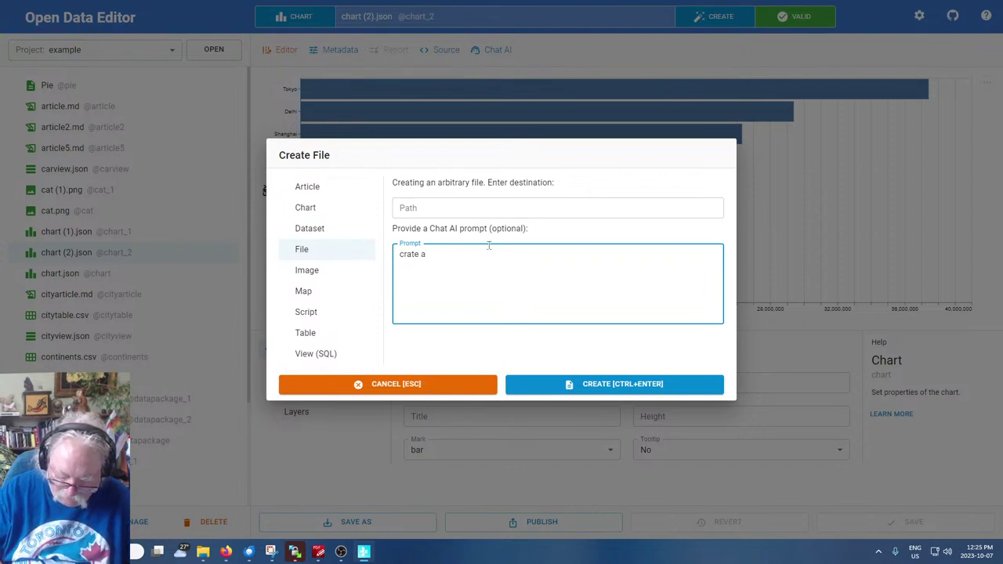
type(" table and a")
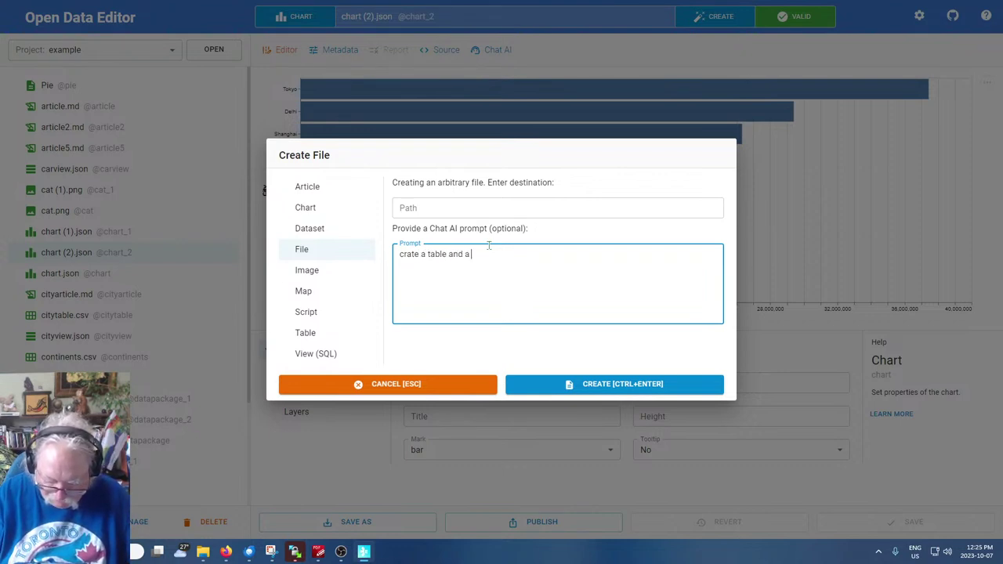
type(" view of the top ten cities by ")
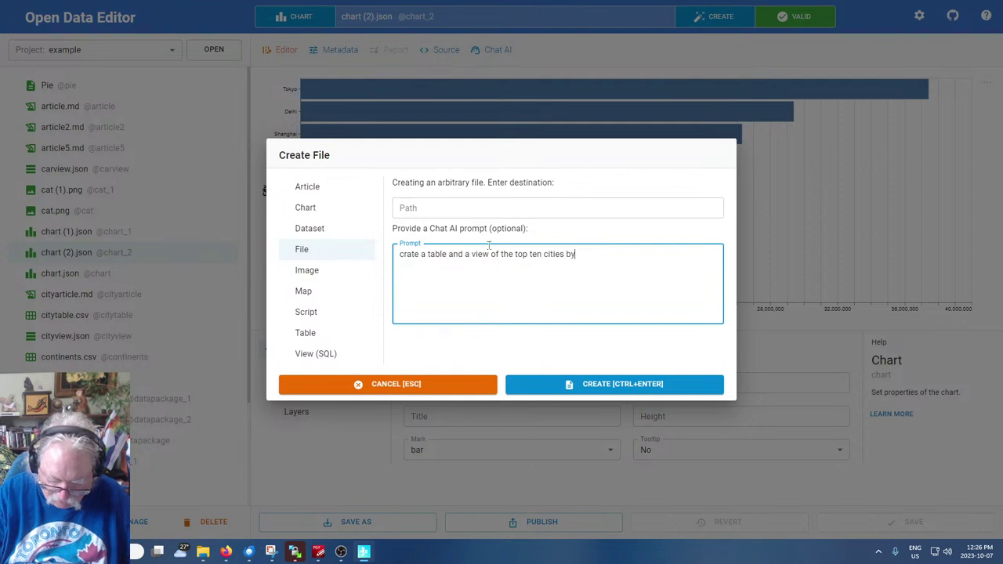
type("populati")
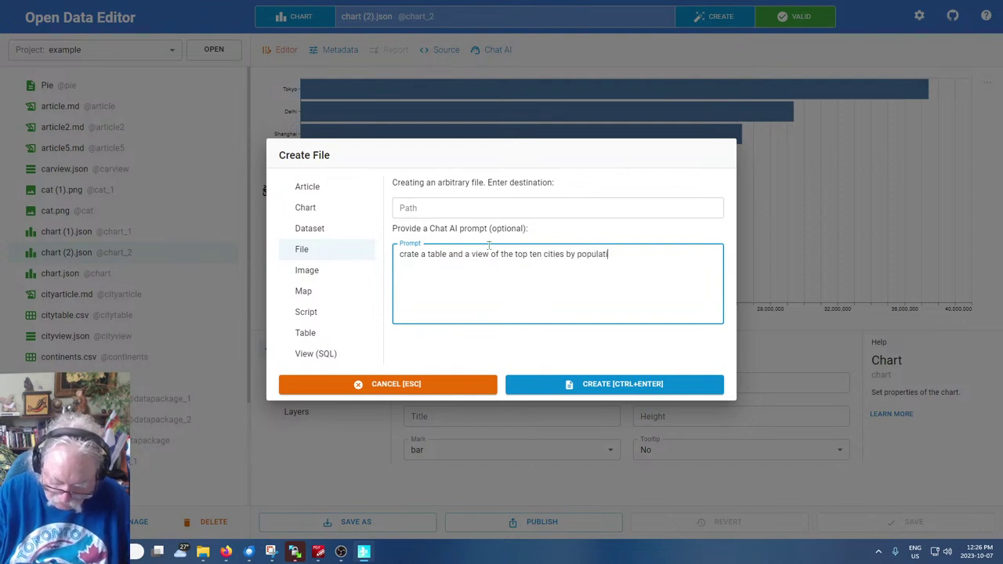
type("on and use thi")
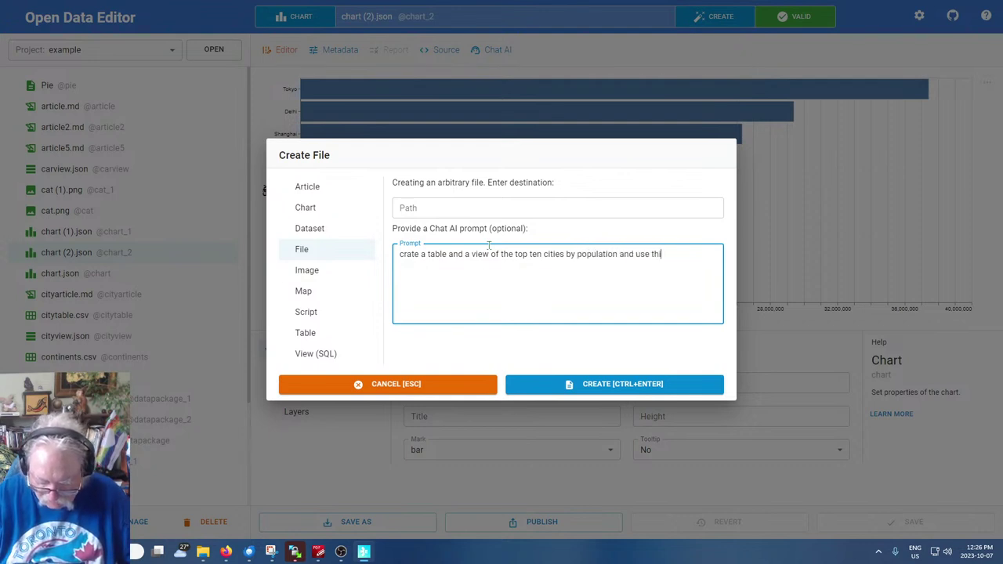
type("s to create a b")
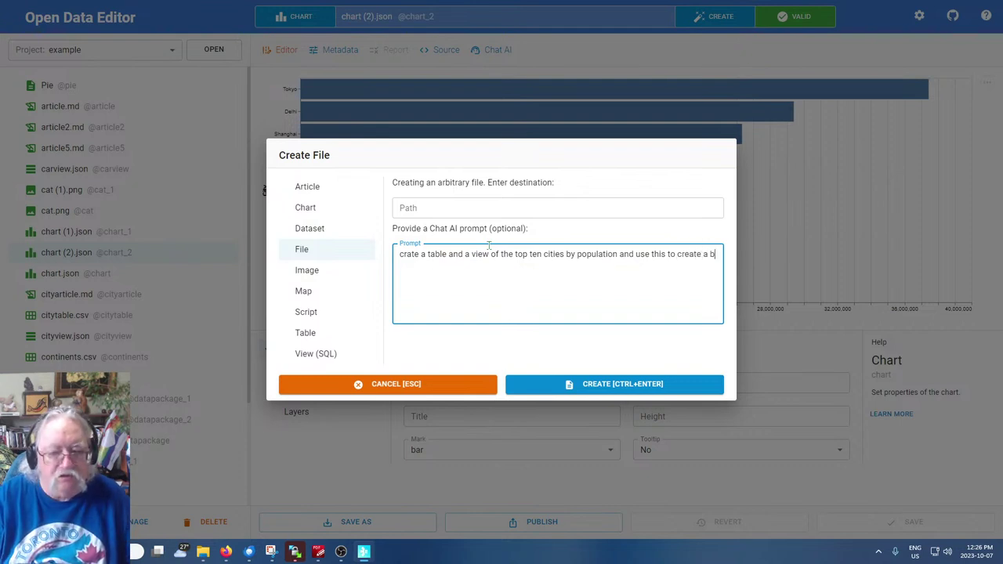
type("ar chart of cities")
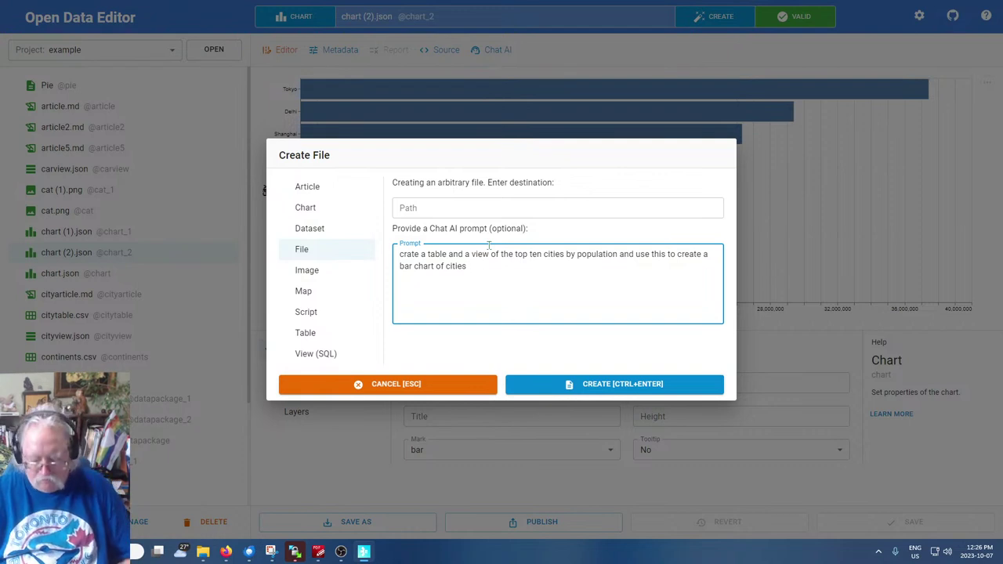
type("ordered by po")
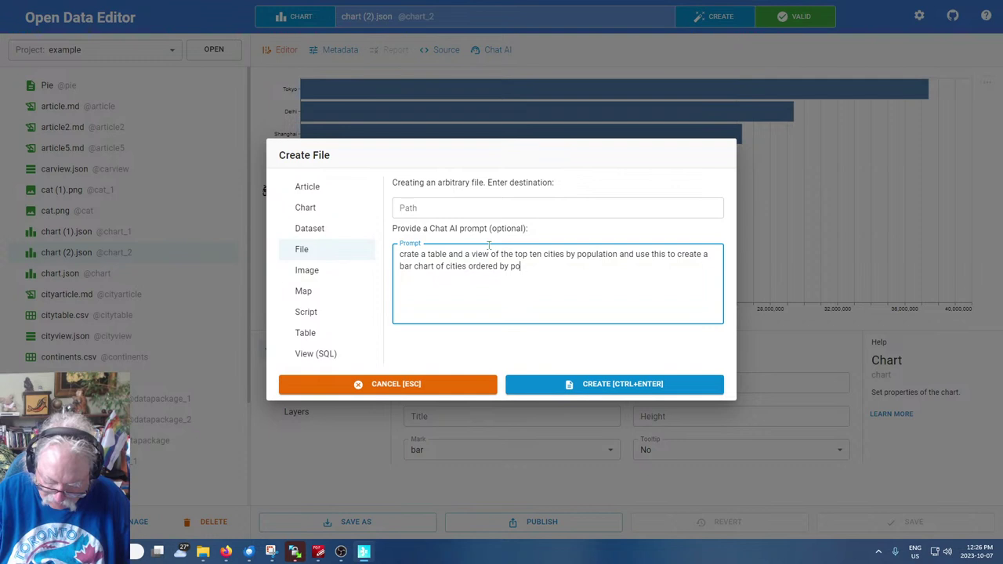
type("pulat")
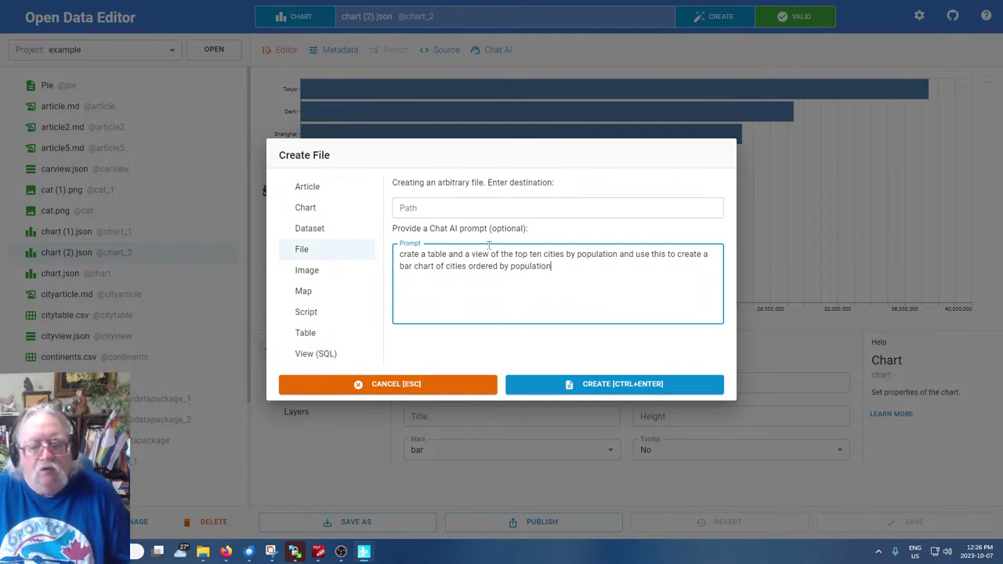
type("ion")
left_click(670, 384)
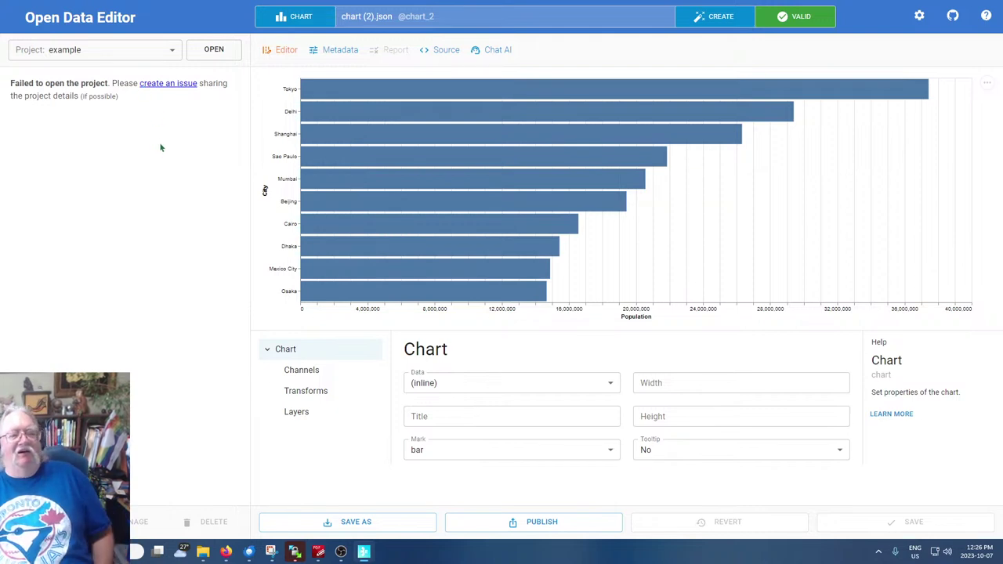
Follow the 'create an issue' link to the okfn/opendataeditor GitHub issues page
left_click(169, 87)
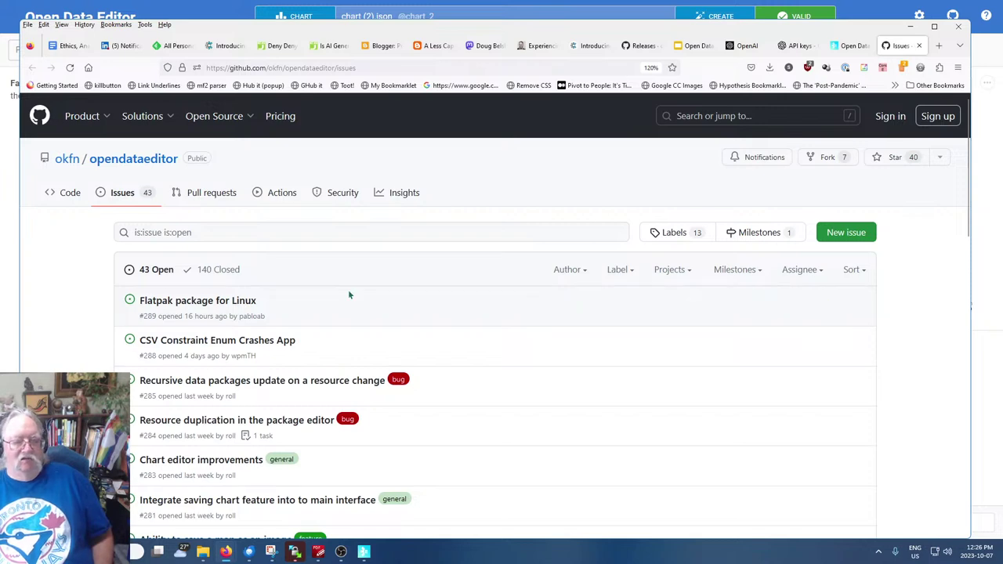
Skim the GitHub issues list, then bring the Open Data Editor app back to front
scroll(902, 327, "down", 5)
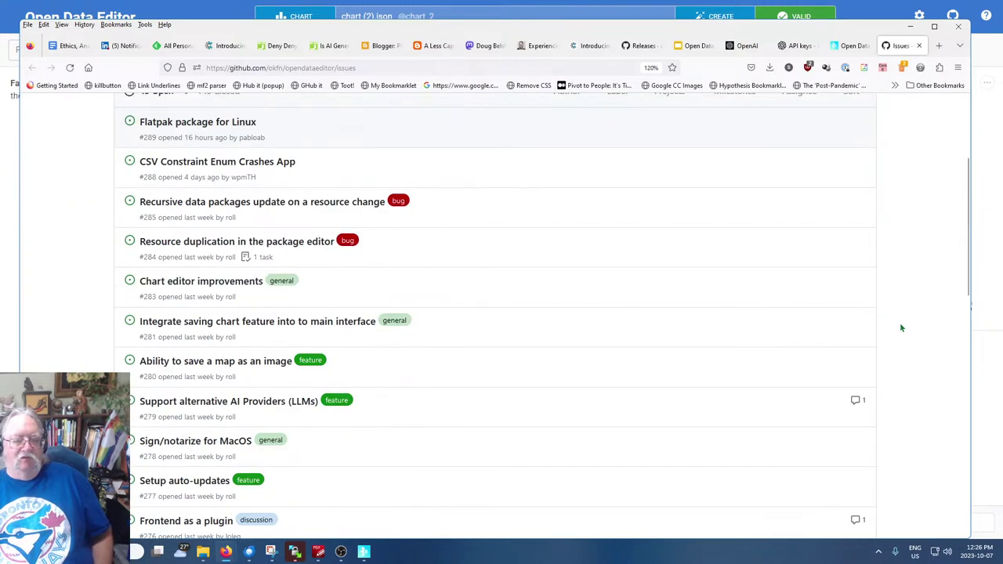
scroll(902, 328, "up", 5)
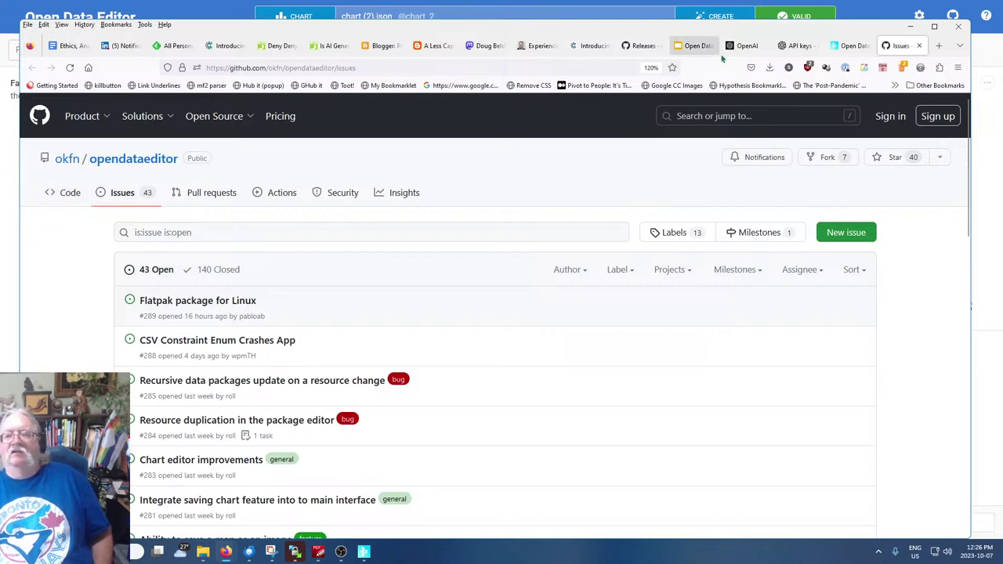
left_click(850, 46)
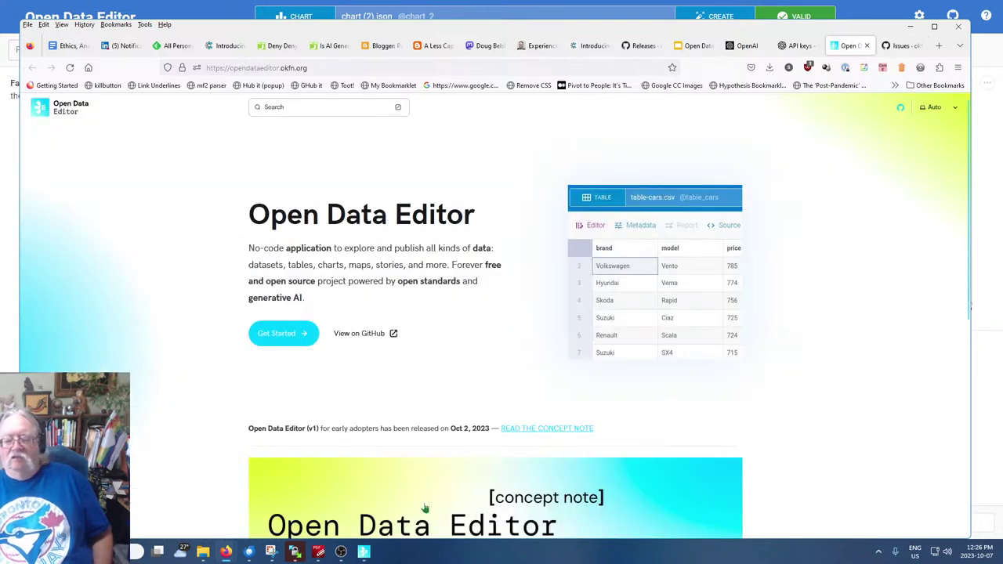
left_click(368, 552)
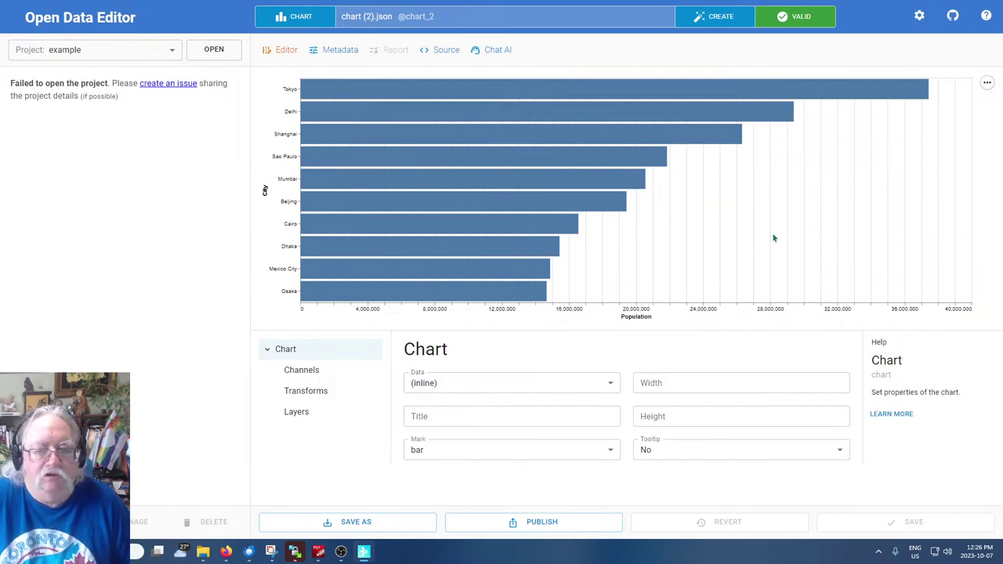
Check the Project dropdown keeping example, then open and cancel the folder picker
left_click(106, 52)
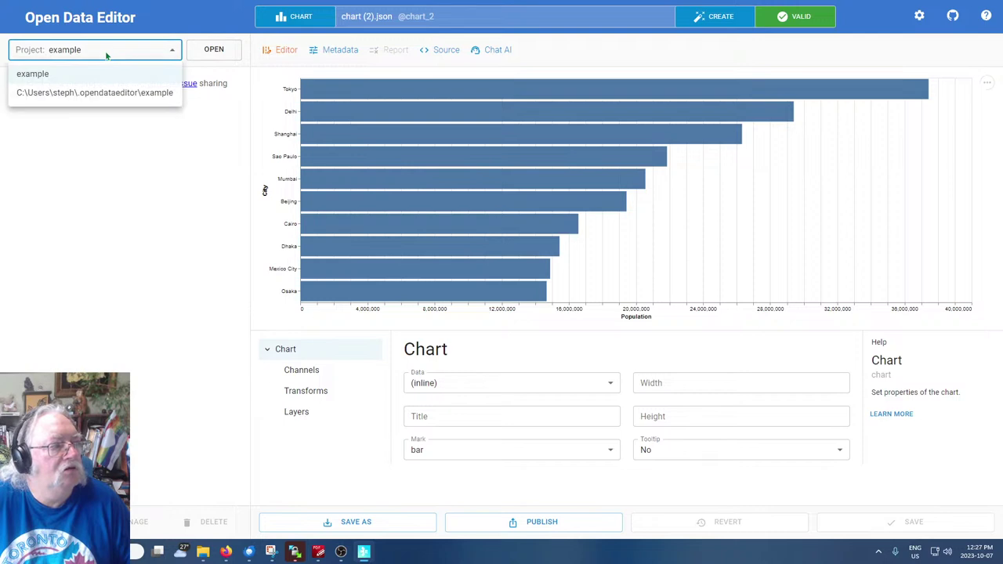
left_click(47, 94)
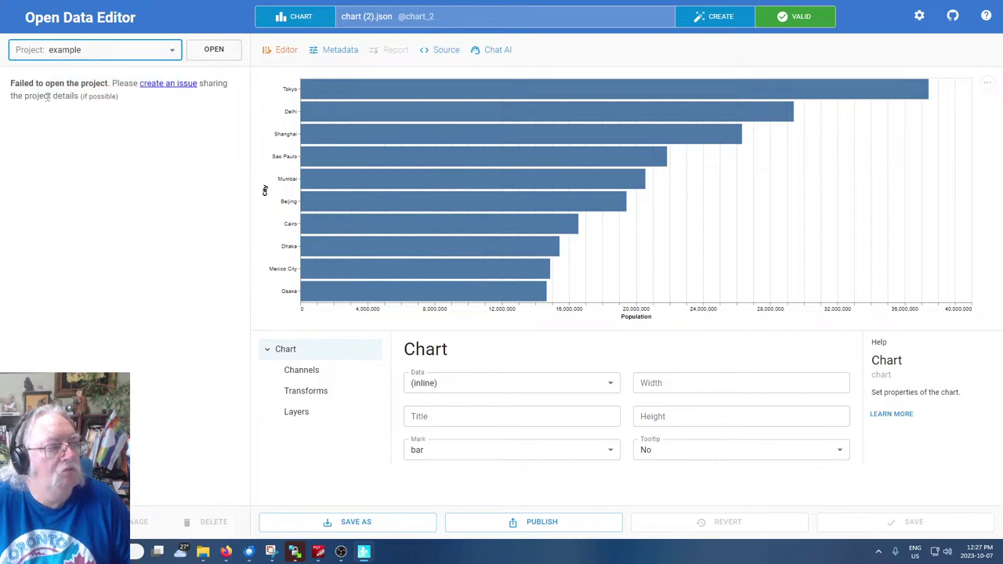
left_click(66, 57)
left_click(37, 78)
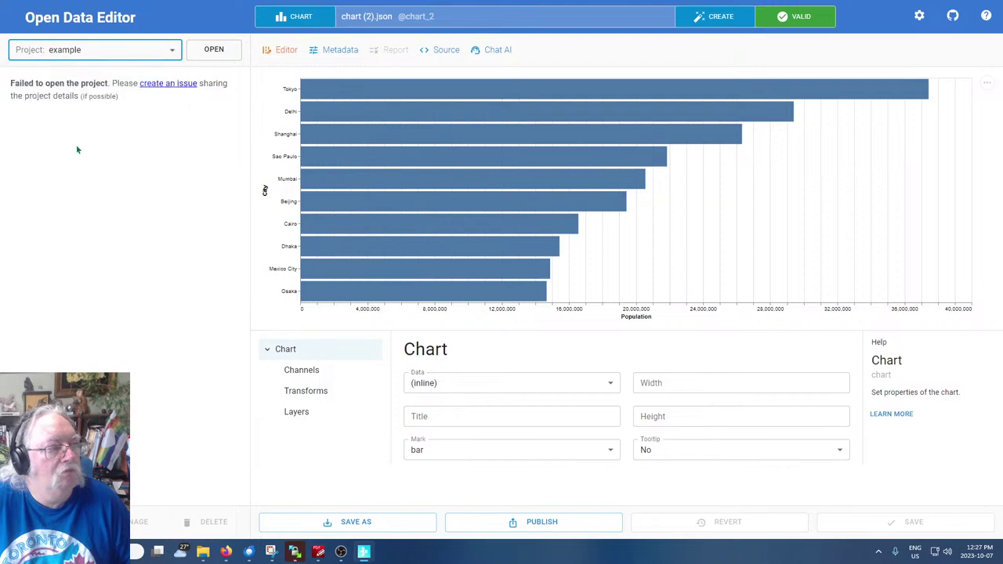
left_click(214, 49)
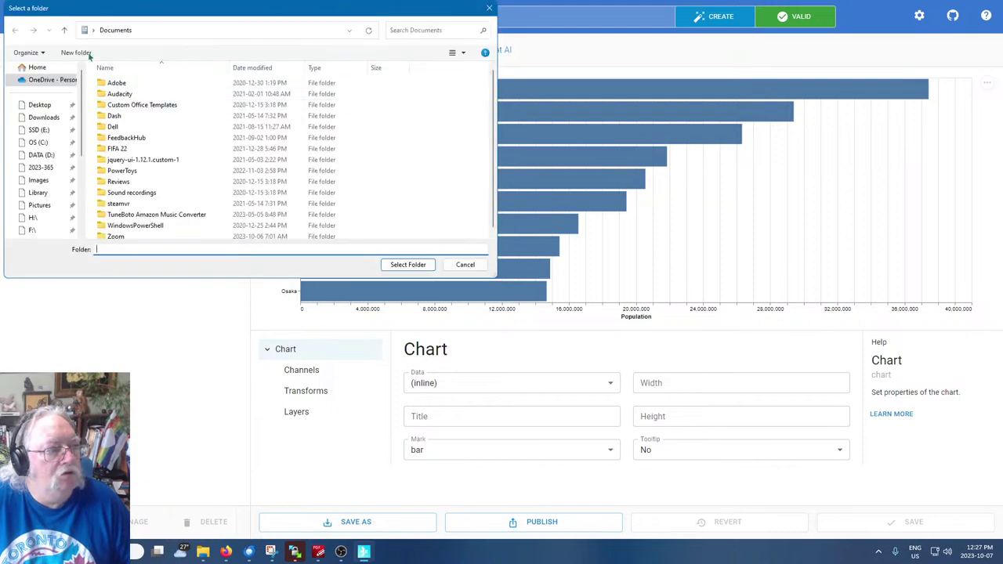
left_click(465, 266)
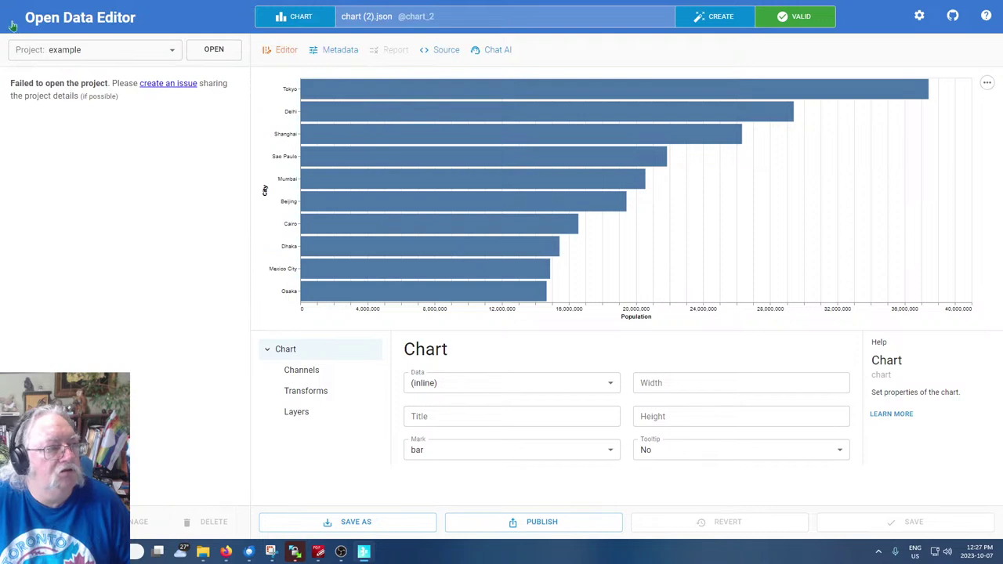
Recheck the project list and folder picker again, cancelling and keeping example
left_click(167, 51)
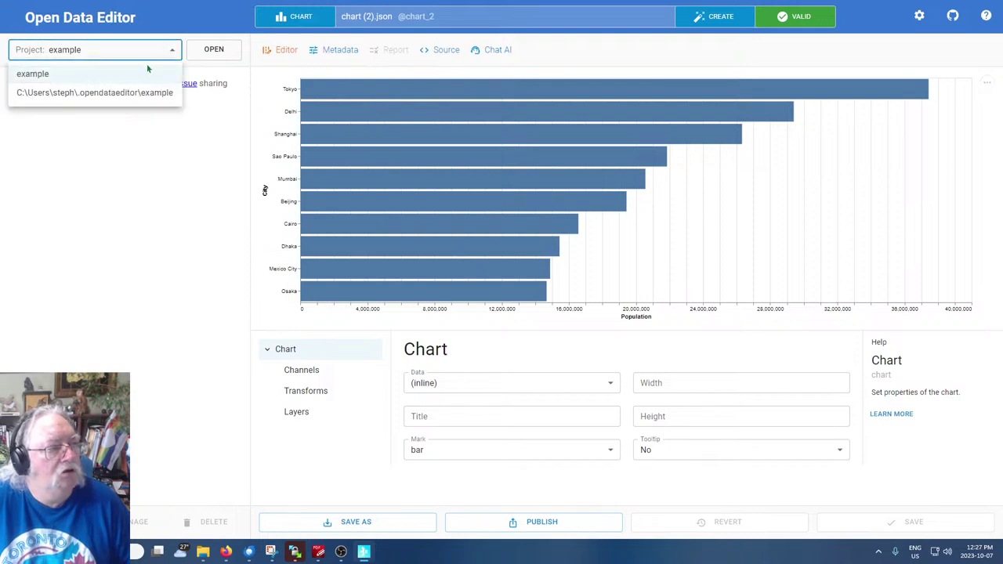
left_click(105, 99)
left_click(211, 54)
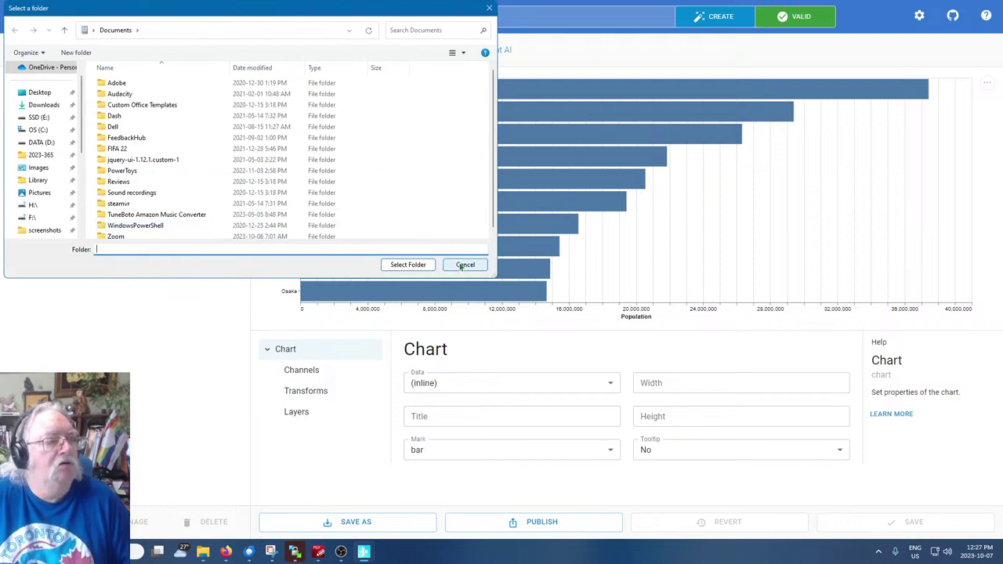
left_click(463, 266)
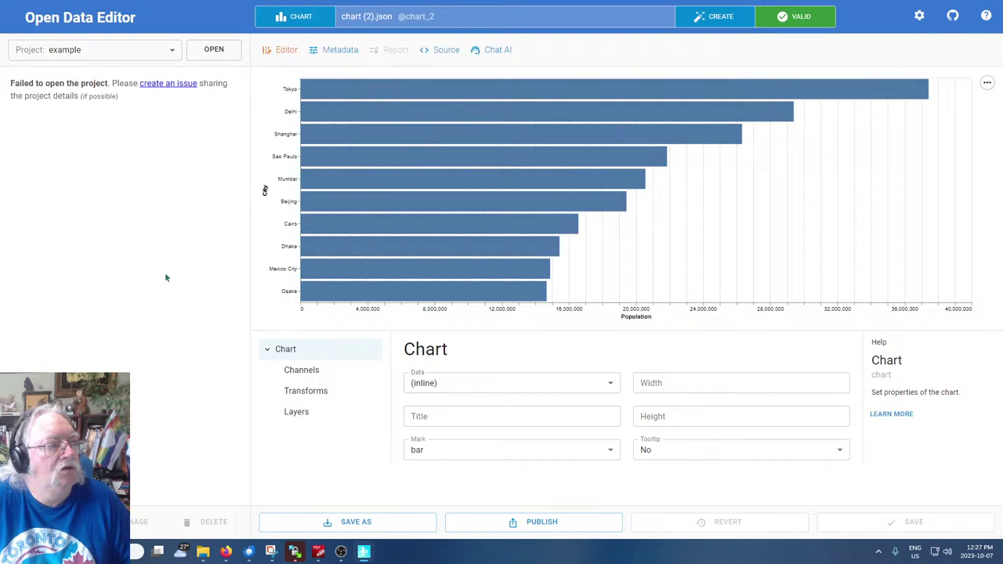
left_click(169, 51)
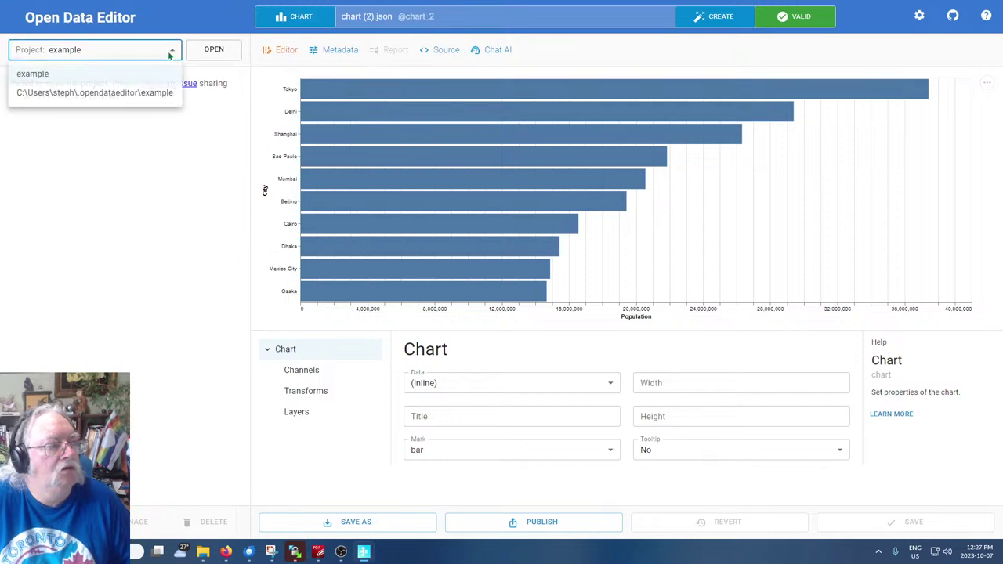
left_click(78, 98)
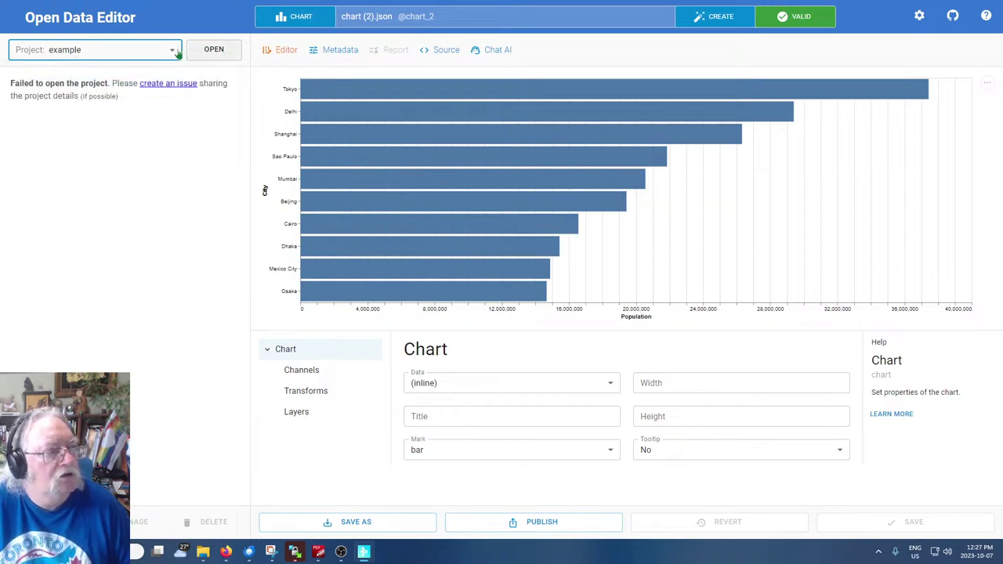
Browse the folder picker to C:\Users, then cancel
left_click(219, 51)
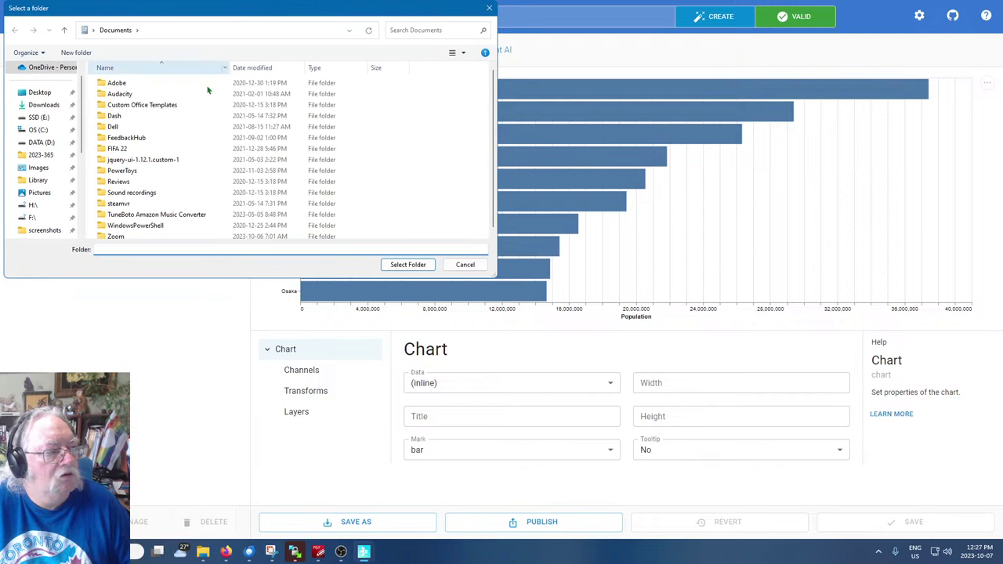
scroll(31, 188, "down", 3)
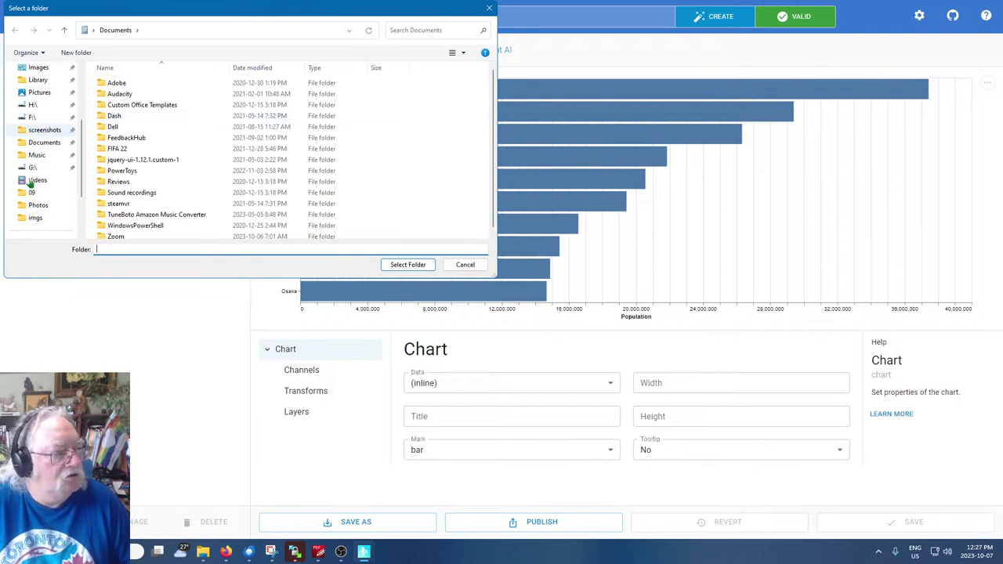
scroll(32, 188, "down", 1)
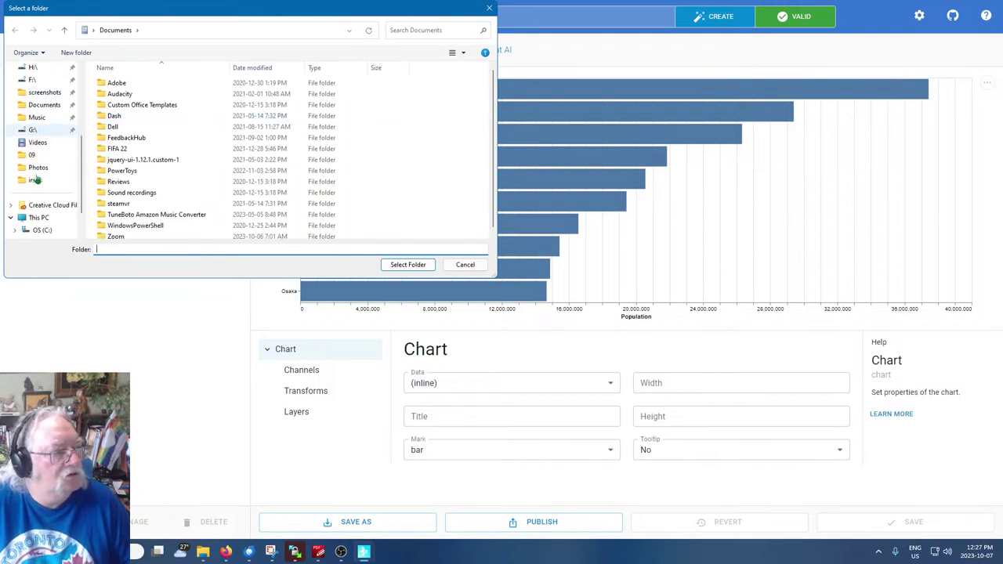
scroll(35, 180, "up", 2)
scroll(37, 179, "up", 2)
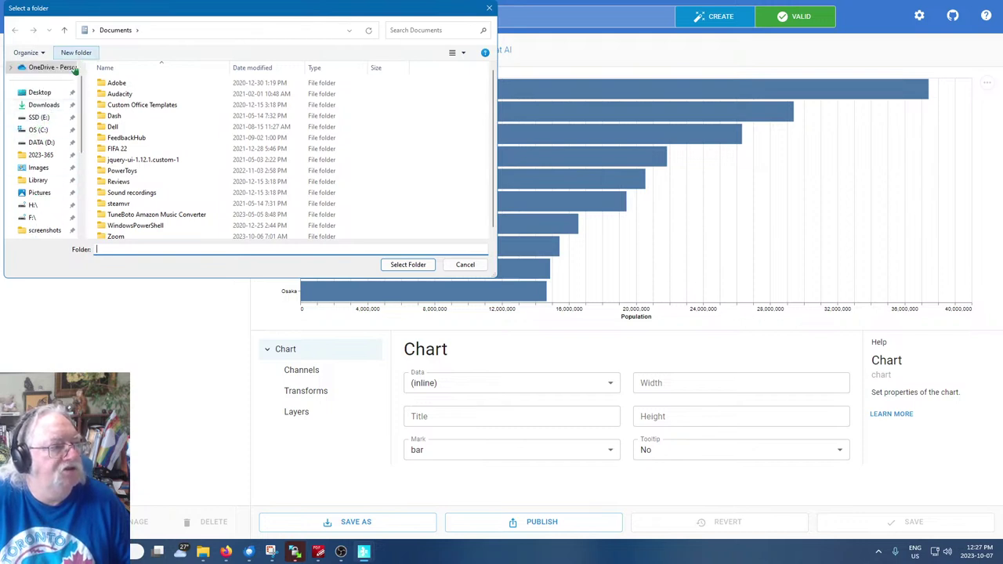
left_click(35, 131)
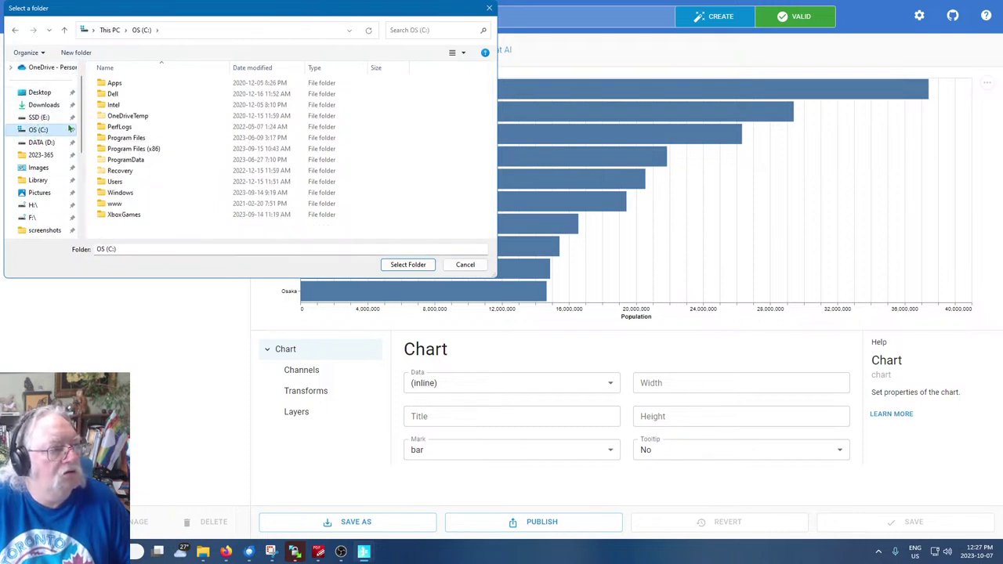
left_click(115, 182)
double_click(115, 182)
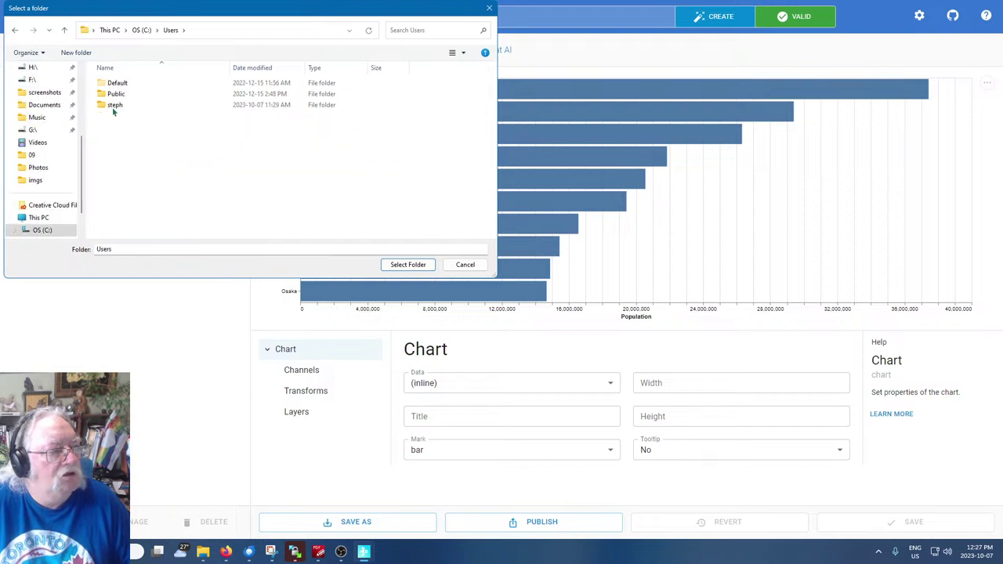
left_click(465, 264)
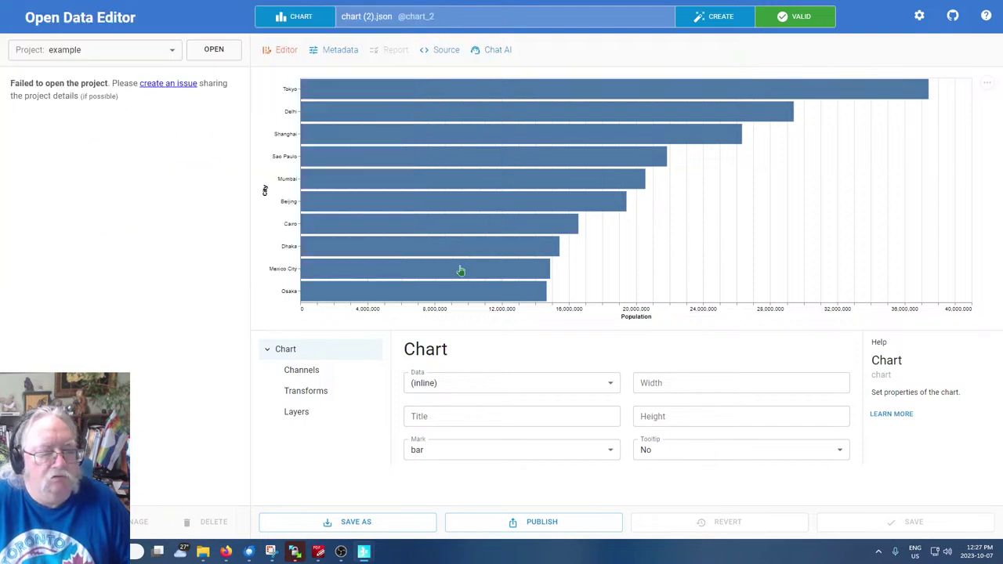
Open and close the project list twice without changing the project
left_click(173, 52)
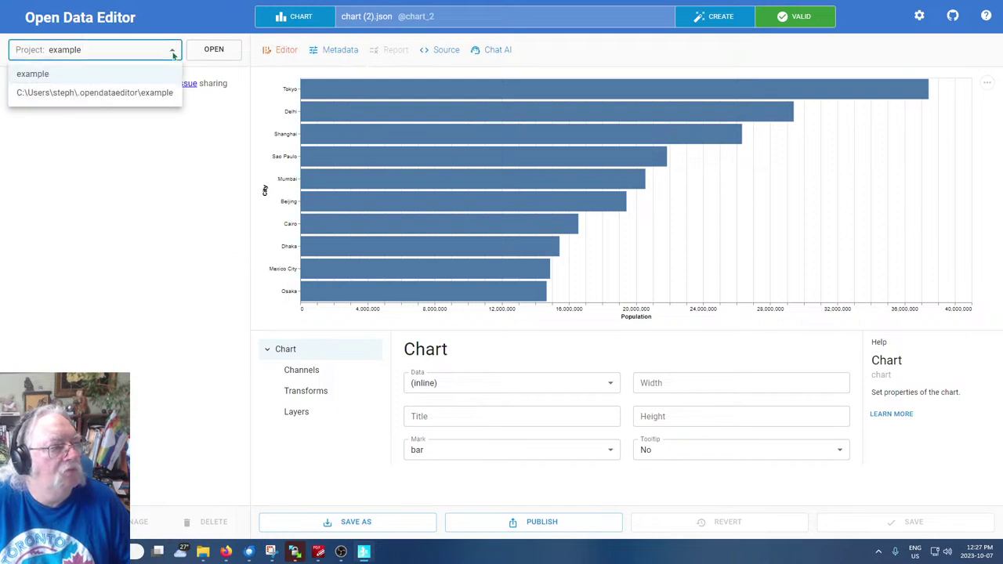
left_click(106, 184)
left_click(171, 52)
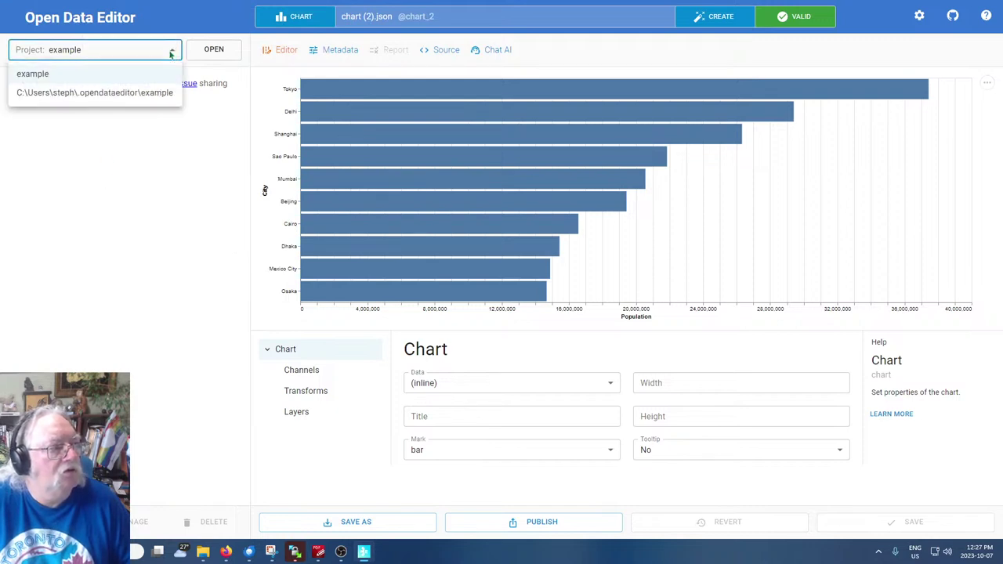
left_click(215, 53)
Navigate from C:\Users through the home and .opendataeditor folders into example
left_click(210, 57)
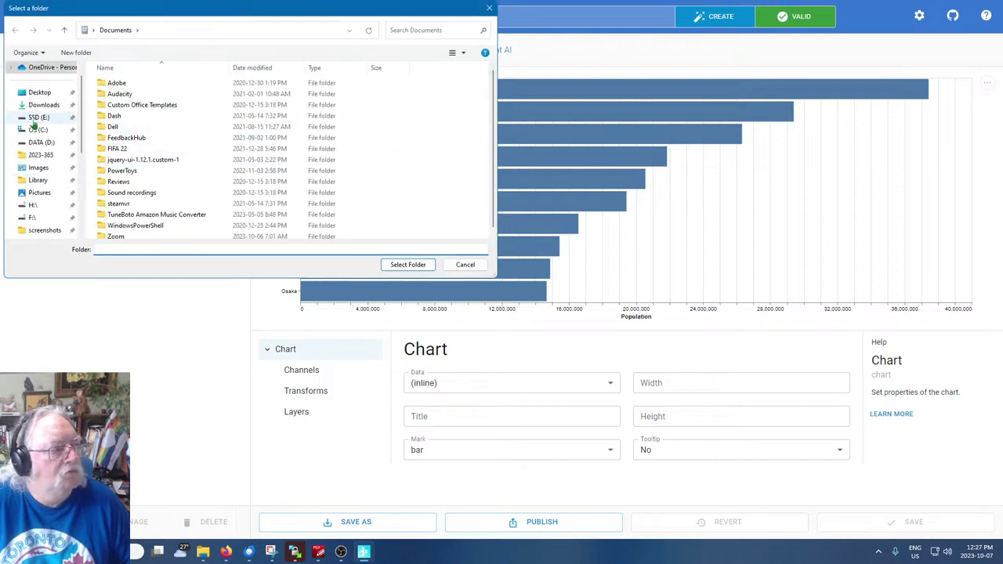
left_click(38, 130)
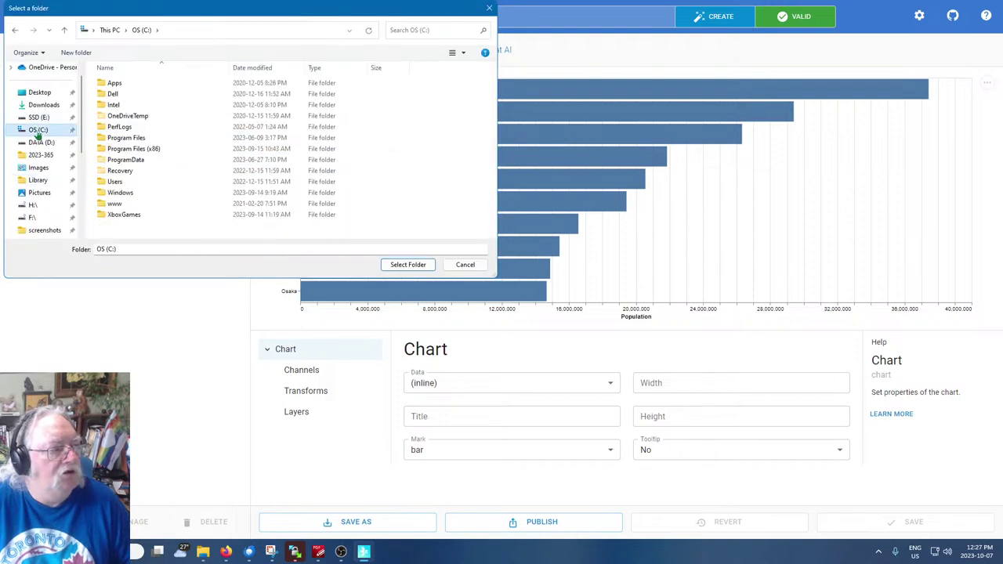
left_click(115, 183)
double_click(115, 183)
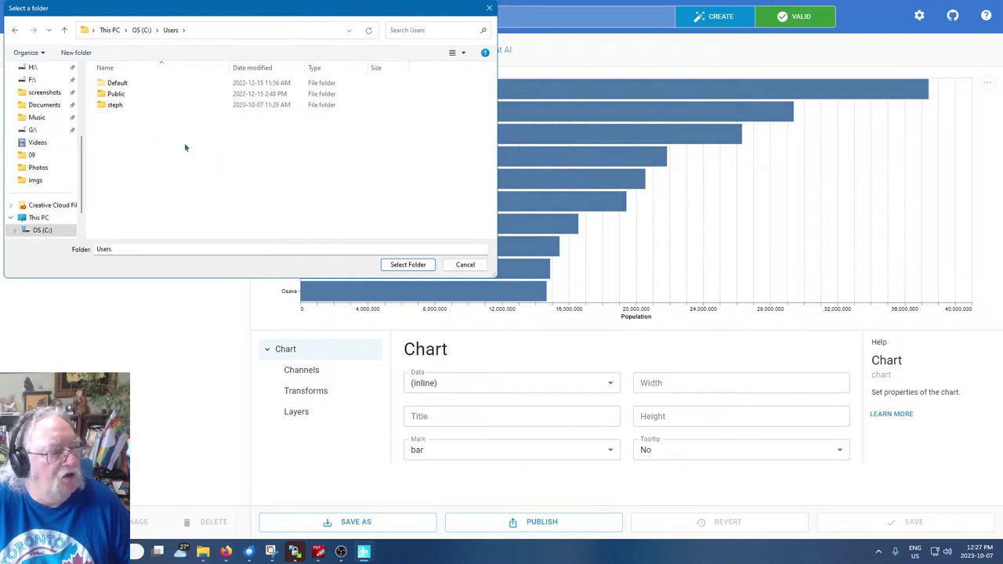
double_click(118, 104)
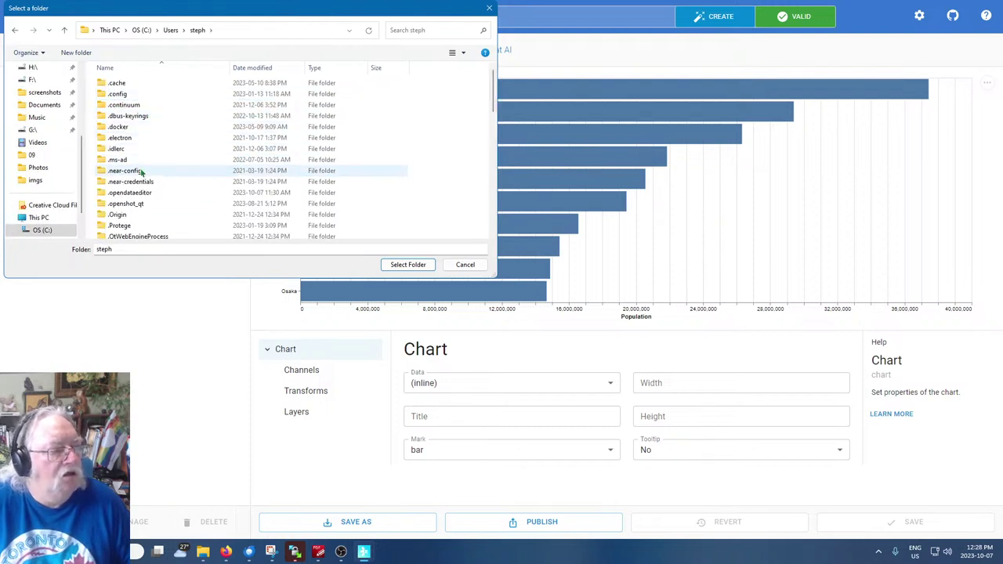
scroll(137, 172, "down", 1)
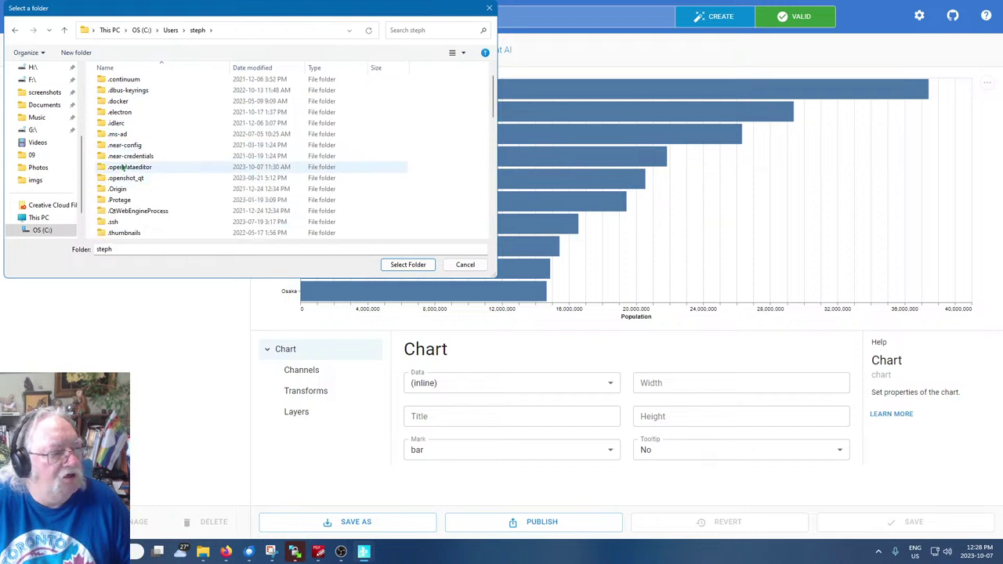
double_click(121, 168)
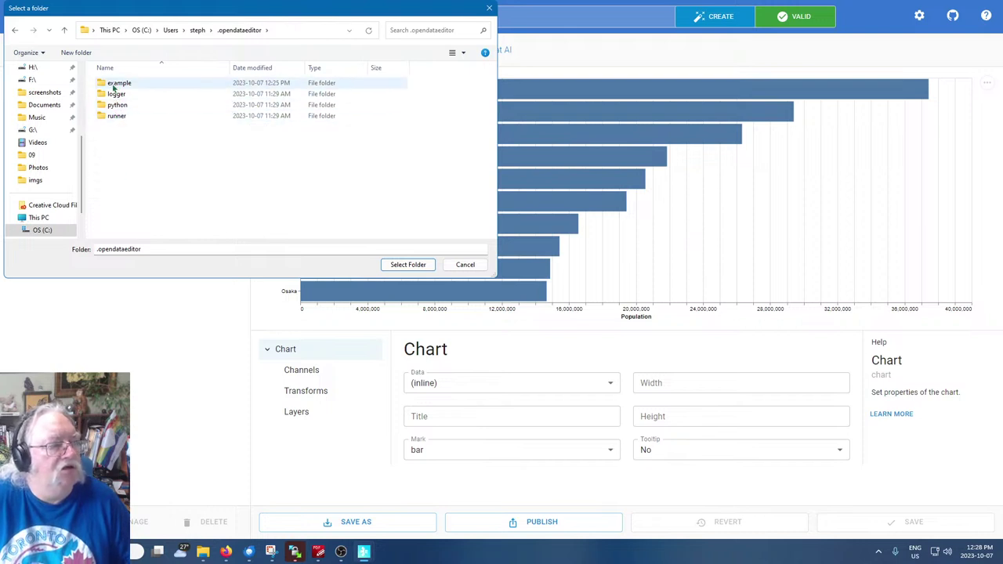
double_click(113, 84)
Pick the .opendataeditor folder inside example and confirm it as the project
left_click(117, 85)
double_click(117, 84)
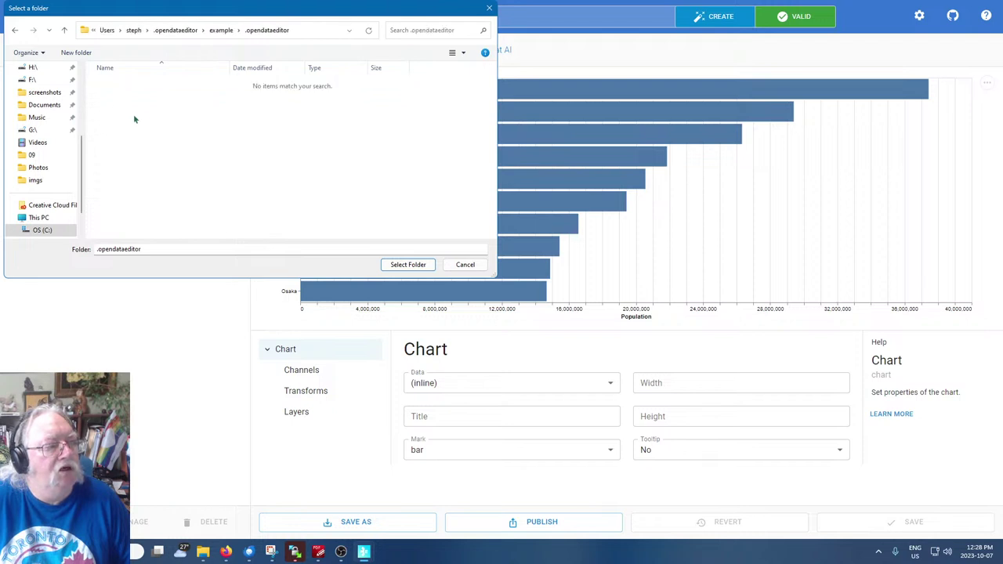
left_click(219, 30)
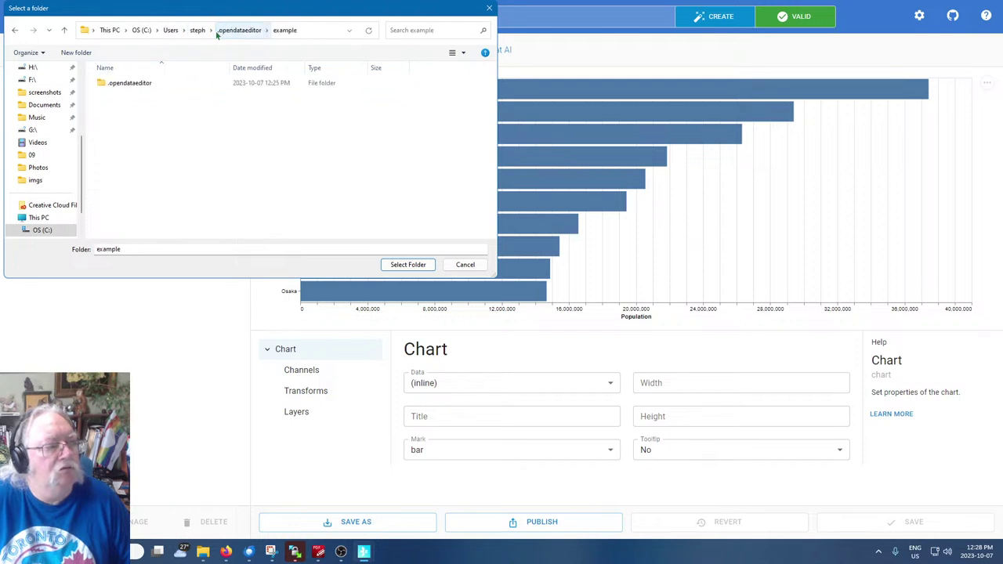
left_click(125, 86)
left_click(401, 265)
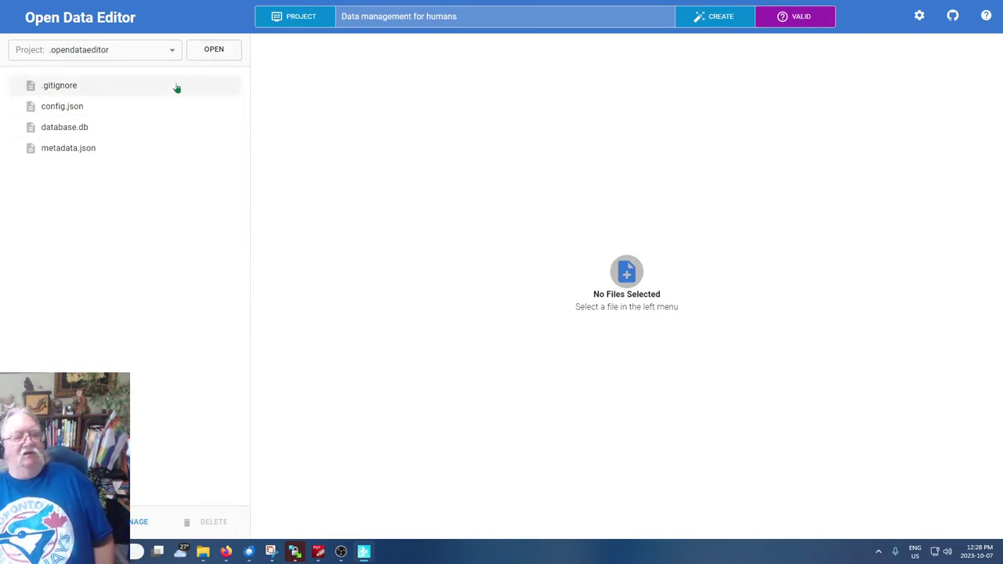
View database.db, config.json and .gitignore in the .opendataeditor project
left_click(177, 132)
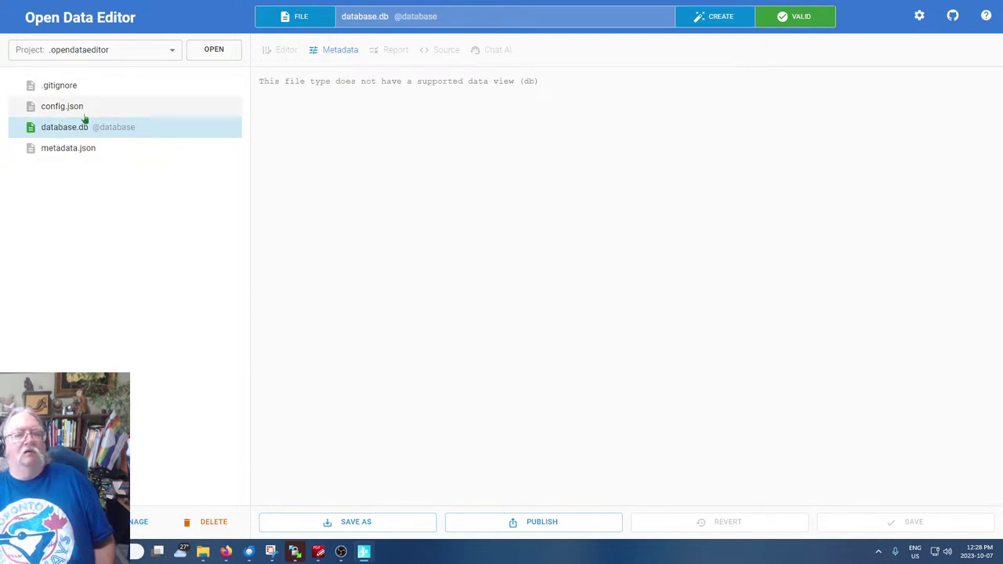
left_click(71, 109)
left_click(61, 88)
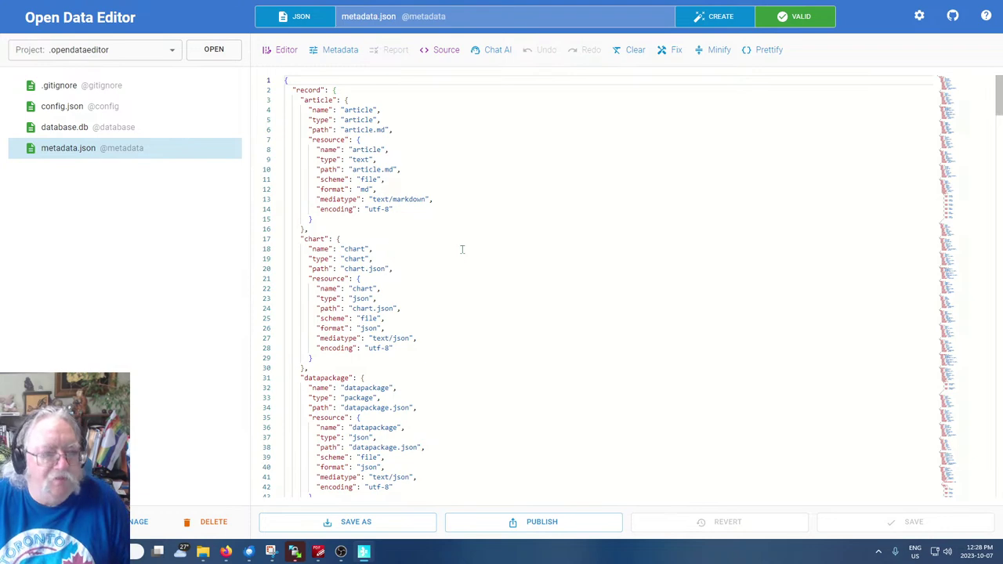
scroll(462, 245, "down", 12)
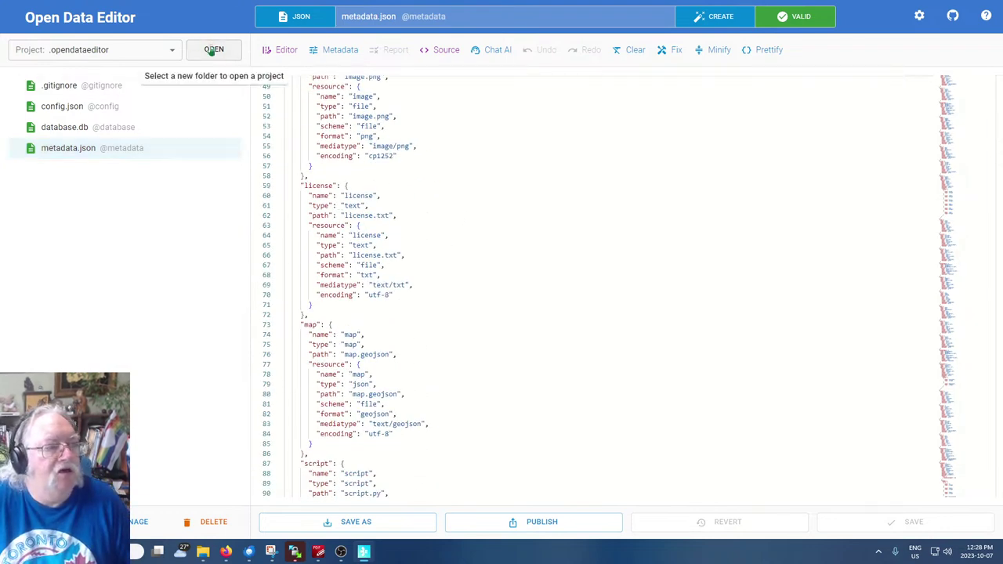
Reselect the example folder as the project through the folder picker
left_click(212, 49)
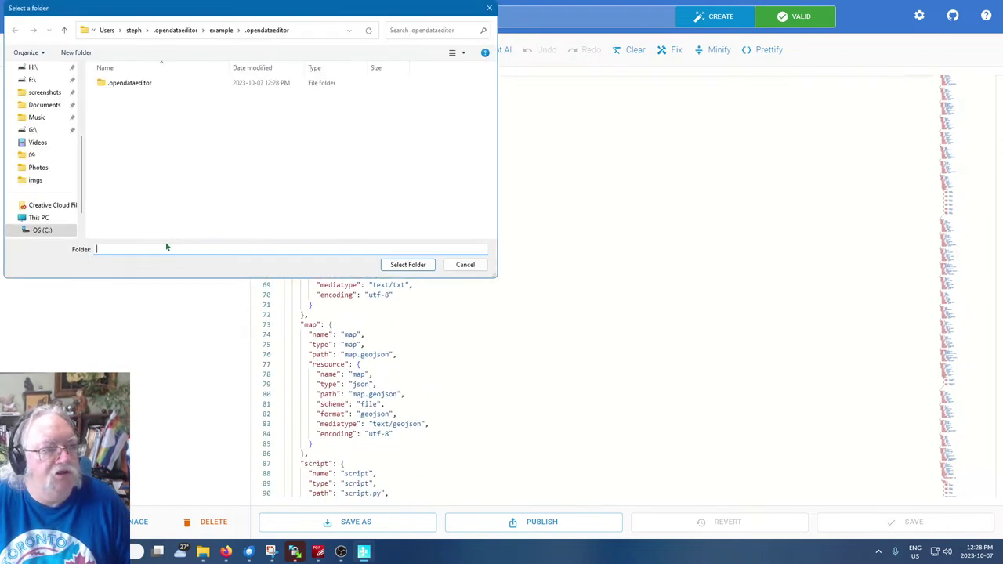
left_click(463, 264)
left_click(173, 50)
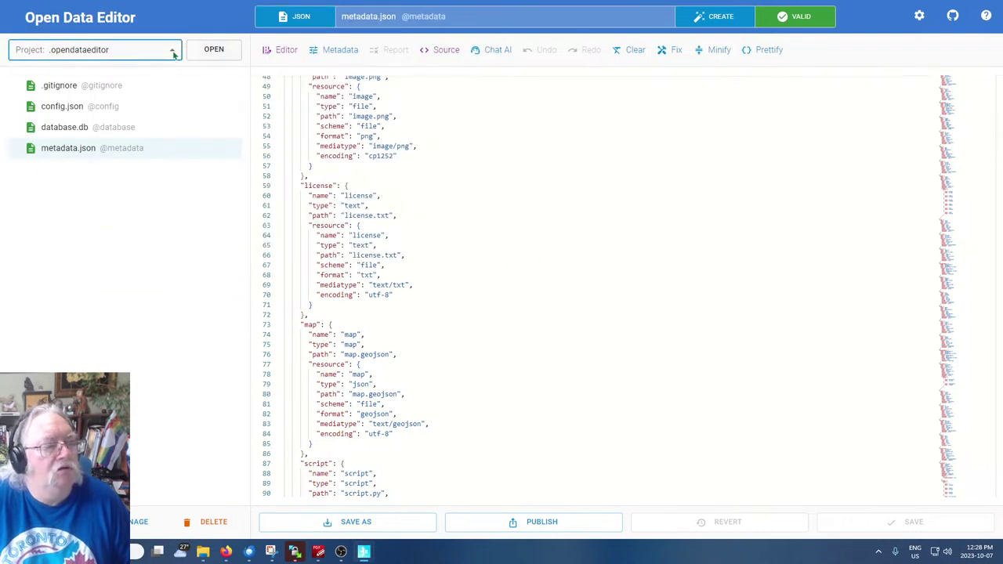
left_click(110, 93)
left_click(219, 55)
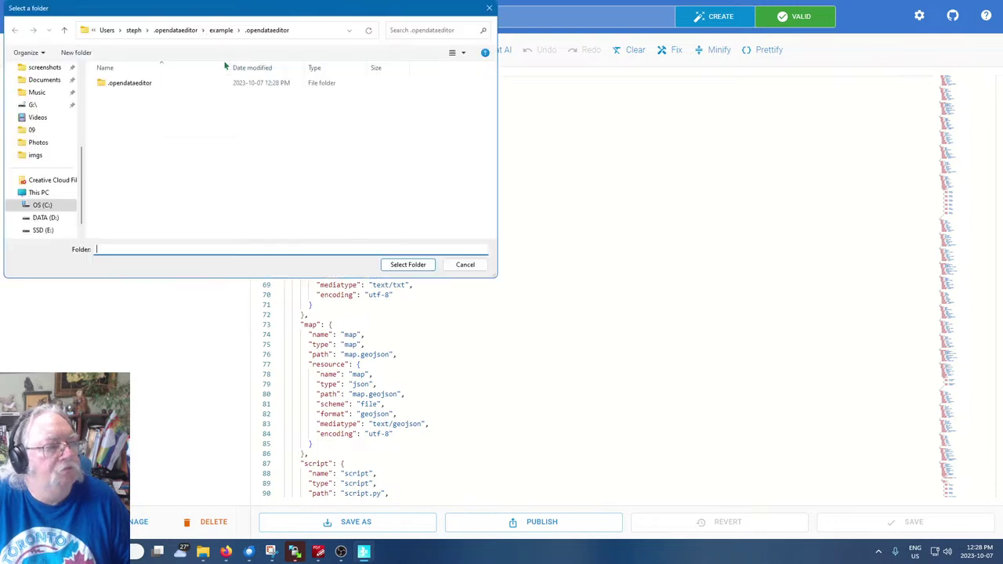
left_click(222, 32)
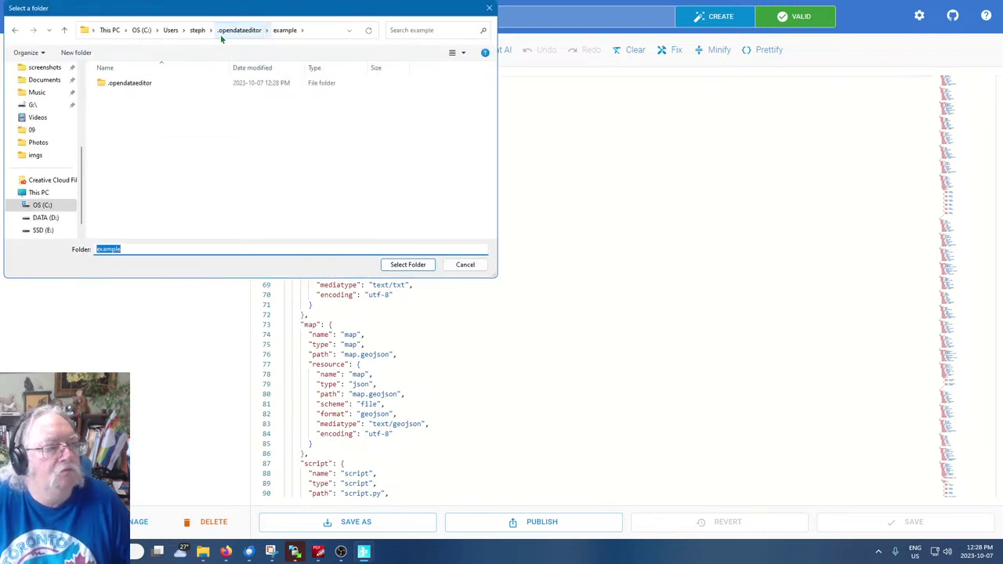
left_click(412, 268)
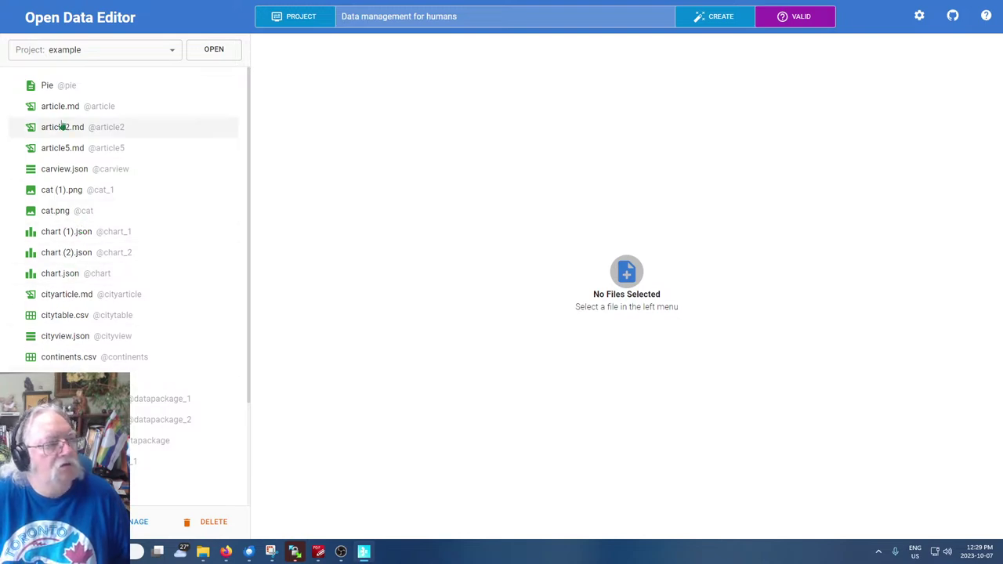
Open article5.md, then look over cityarticle.md
left_click(54, 151)
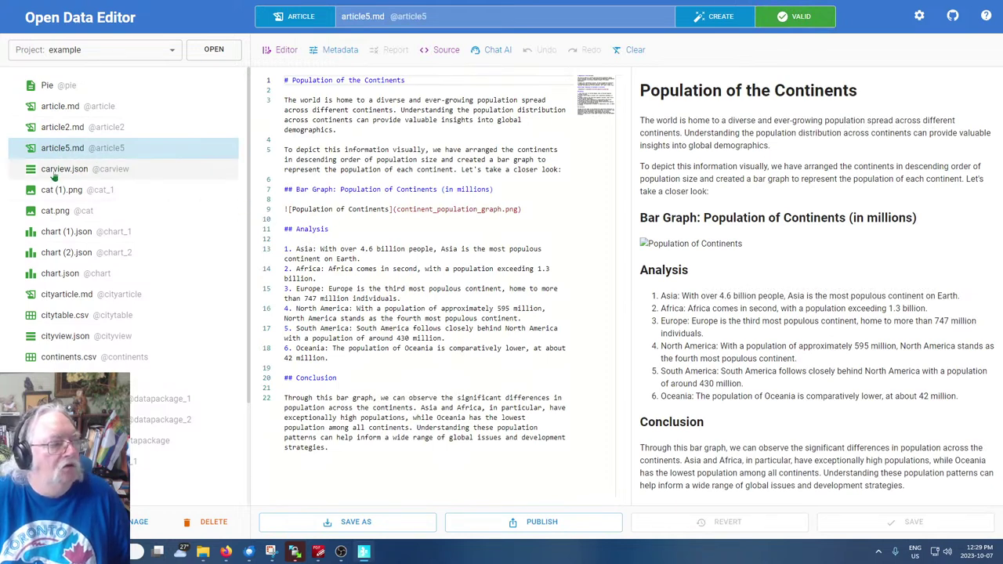
left_click(365, 288)
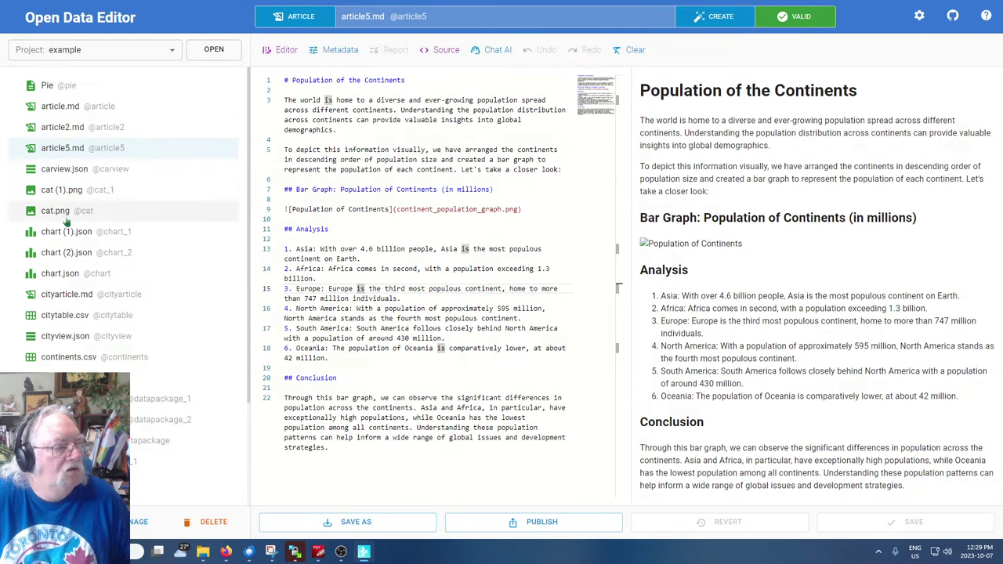
left_click(64, 300)
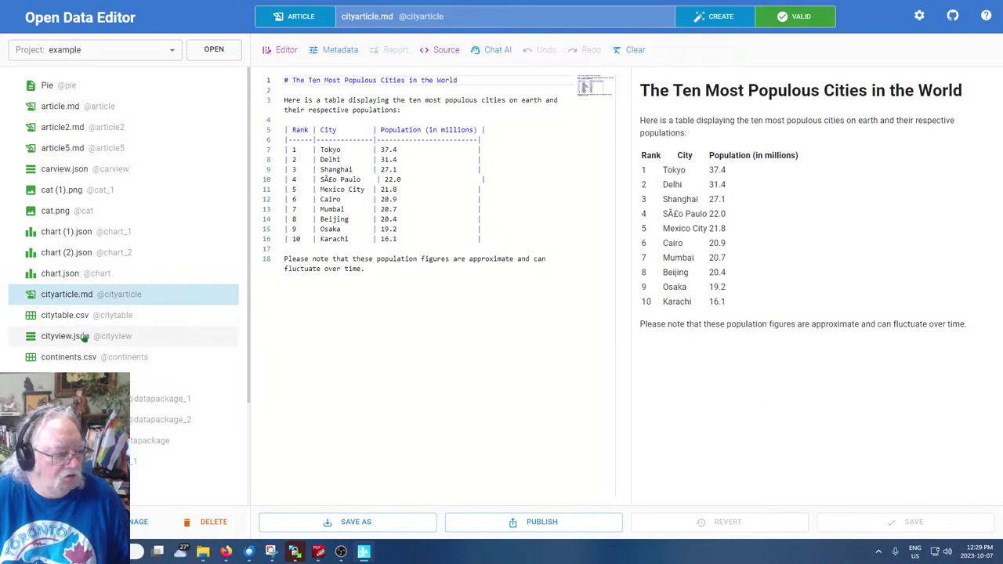
scroll(84, 337, "down", 2)
scroll(85, 337, "up", 2)
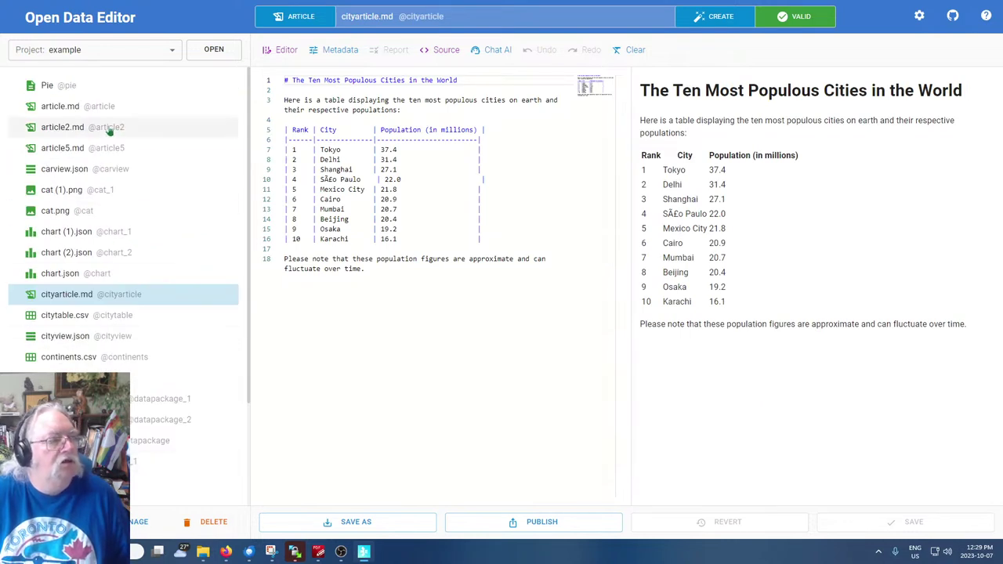
Scroll through the carview.json SQL view, then return to cityarticle.md
left_click(49, 172)
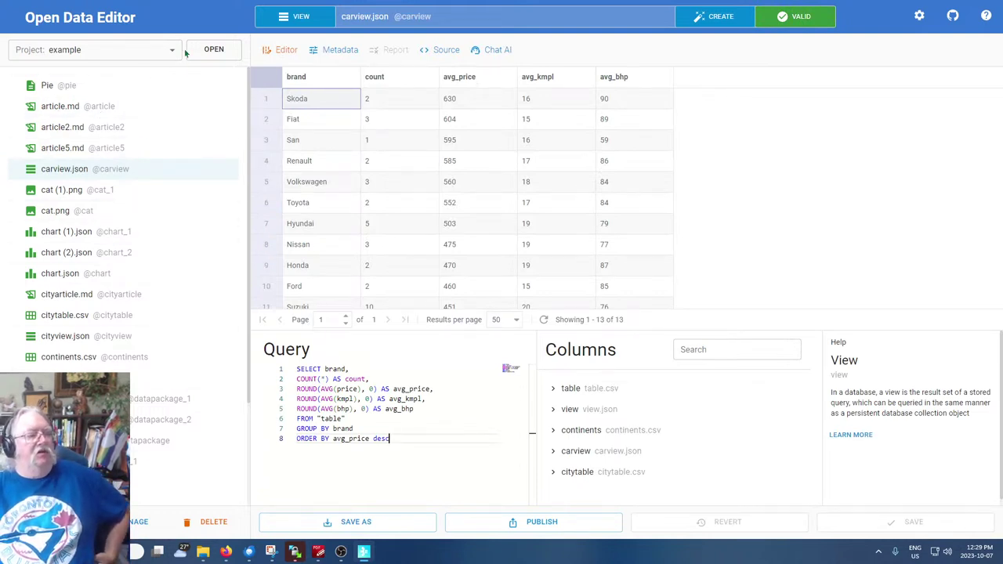
scroll(156, 432, "down", 3)
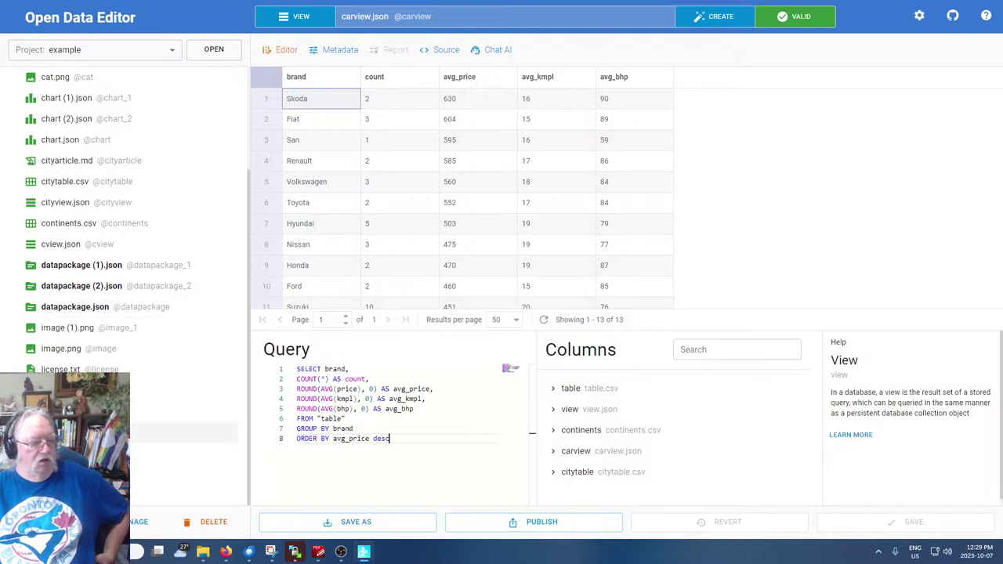
scroll(156, 432, "up", 3)
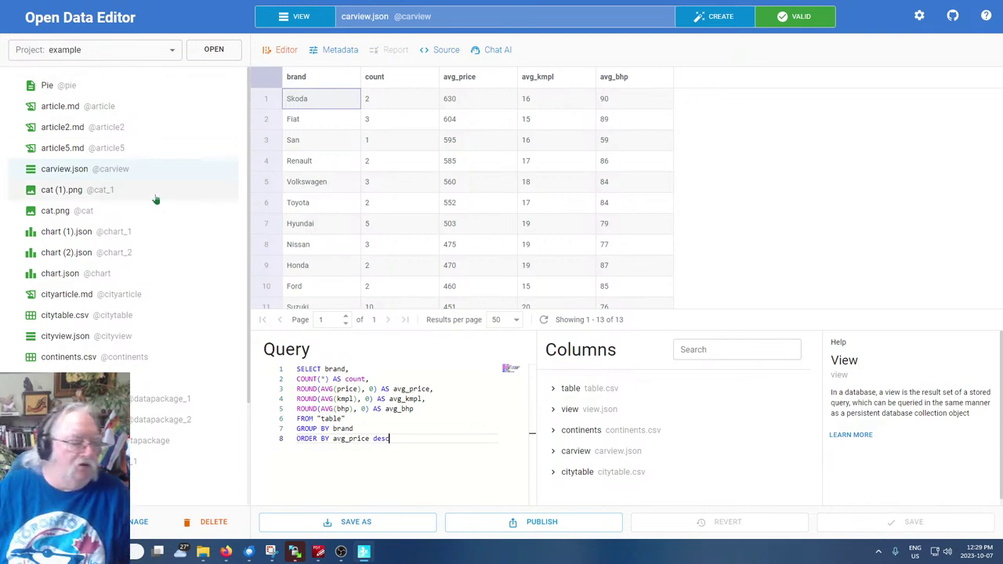
scroll(132, 228, "down", 3)
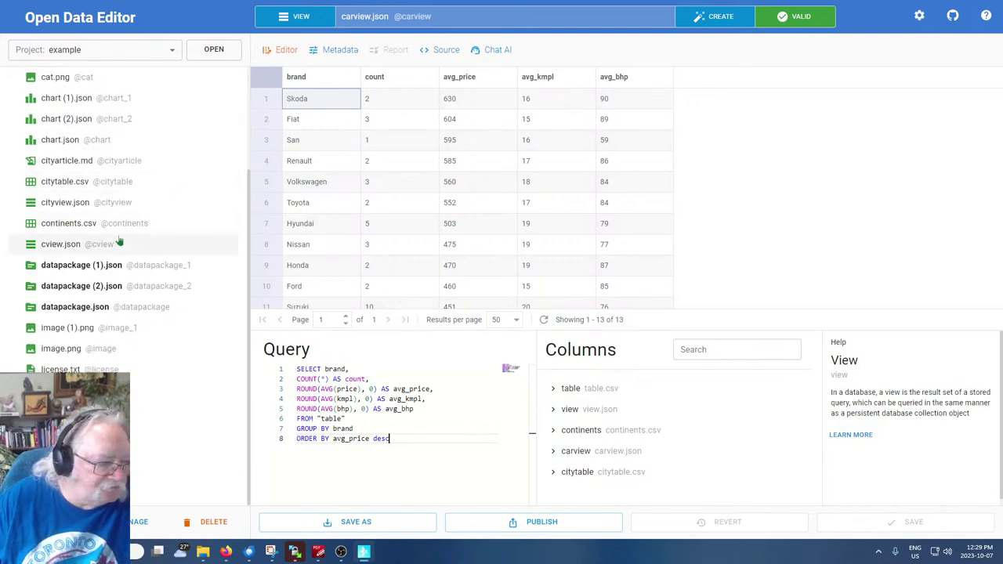
scroll(129, 271, "up", 2)
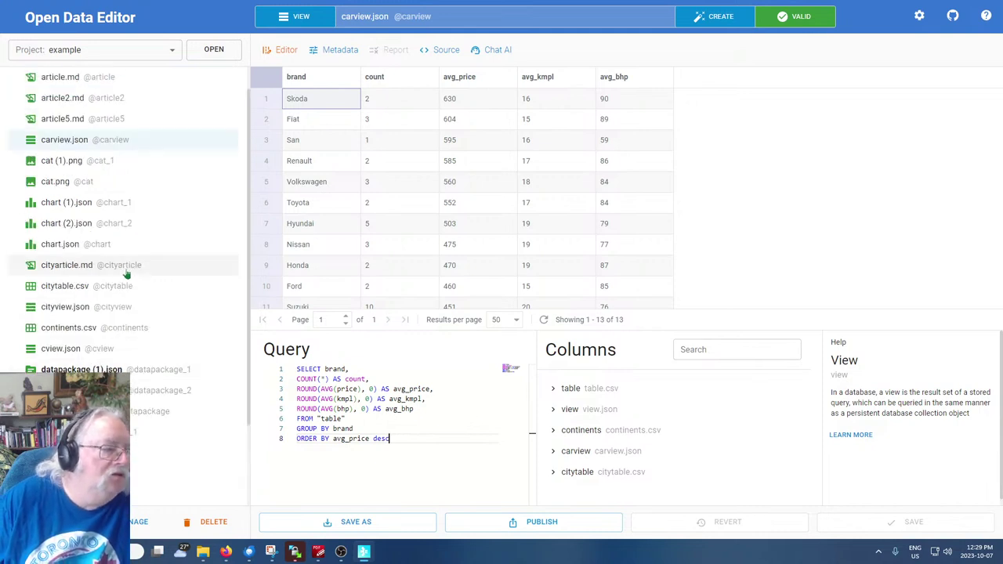
left_click(72, 271)
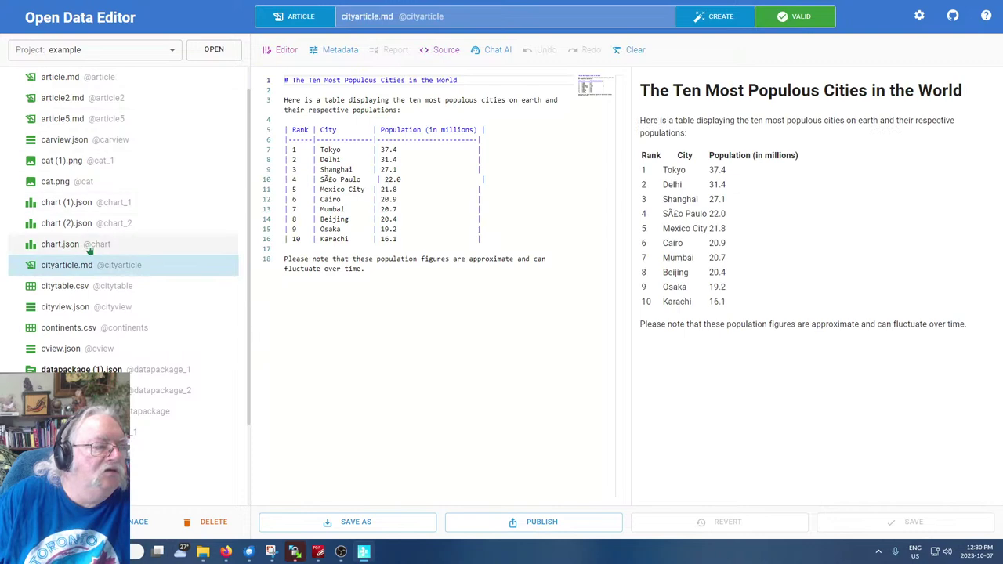
Start a new article whose Chat AI prompt begins asking for a table of the ten most populous cities
left_click(337, 320)
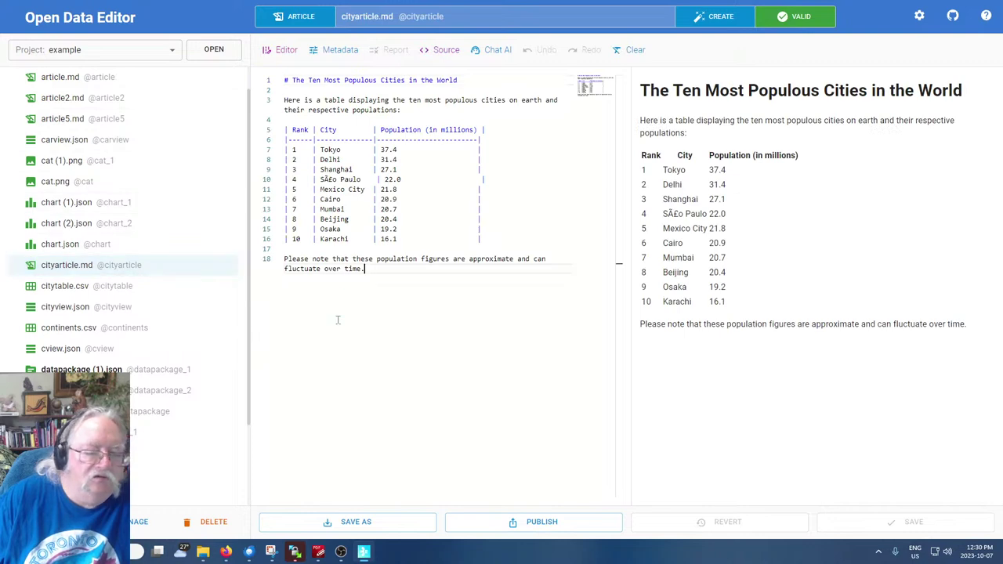
left_click(713, 17)
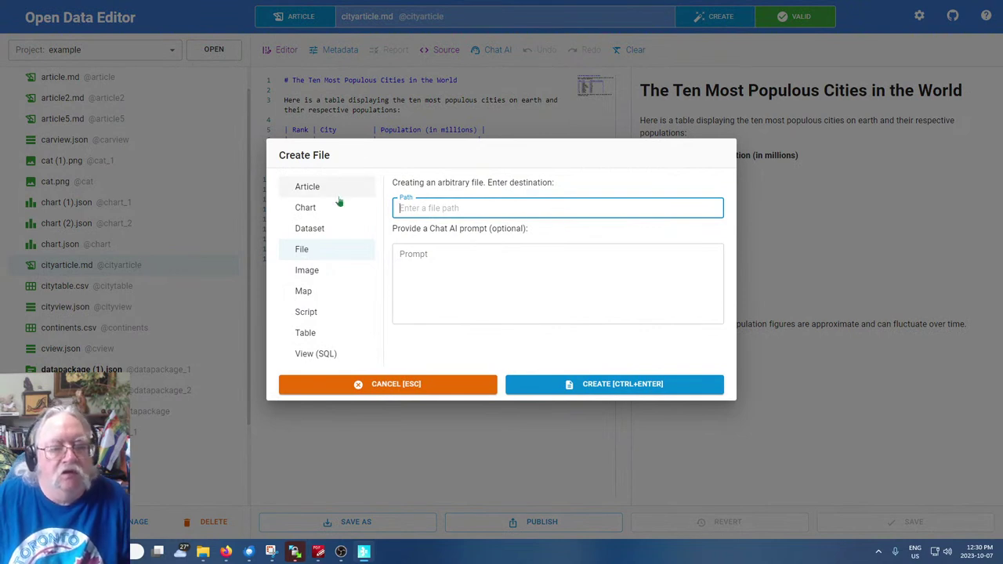
left_click(311, 199)
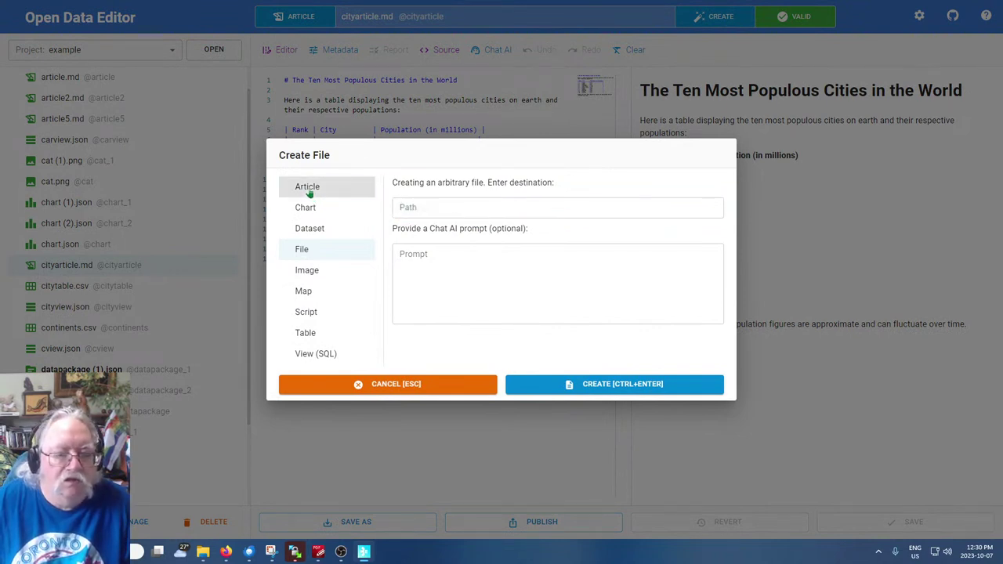
left_click(502, 245)
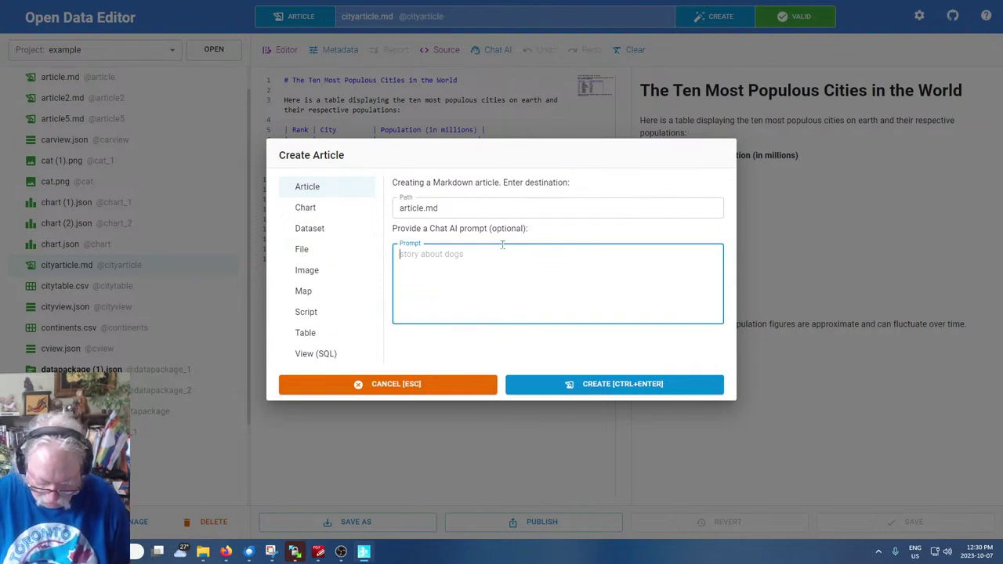
type("describe the ten mos")
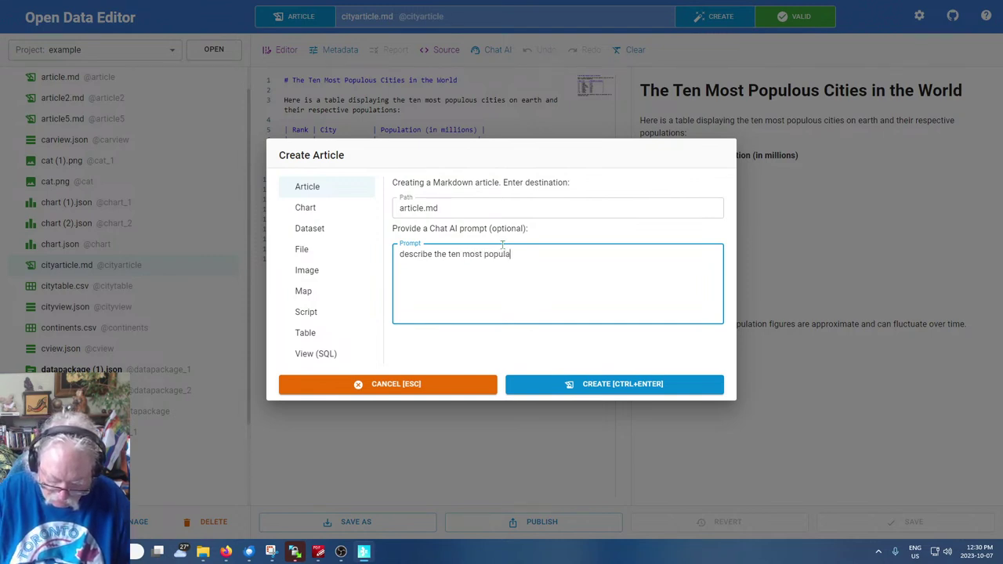
type("t popula")
key("BackSpace")
key("BackSpace")
key("BackSpace")
key("BackSpace")
key("BackSpace")
key("BackSpace")
key("BackSpace")
key("BackSpace")
key("BackSpace")
key("BackSpace")
key("BackSpace")
key("BackSpace")
key("BackSpace")
key("BackSpace")
key("BackSpace")
key("BackSpace")
key("BackSpace")
key("BackSpace")
key("BackSpace")
key("BackSpace")
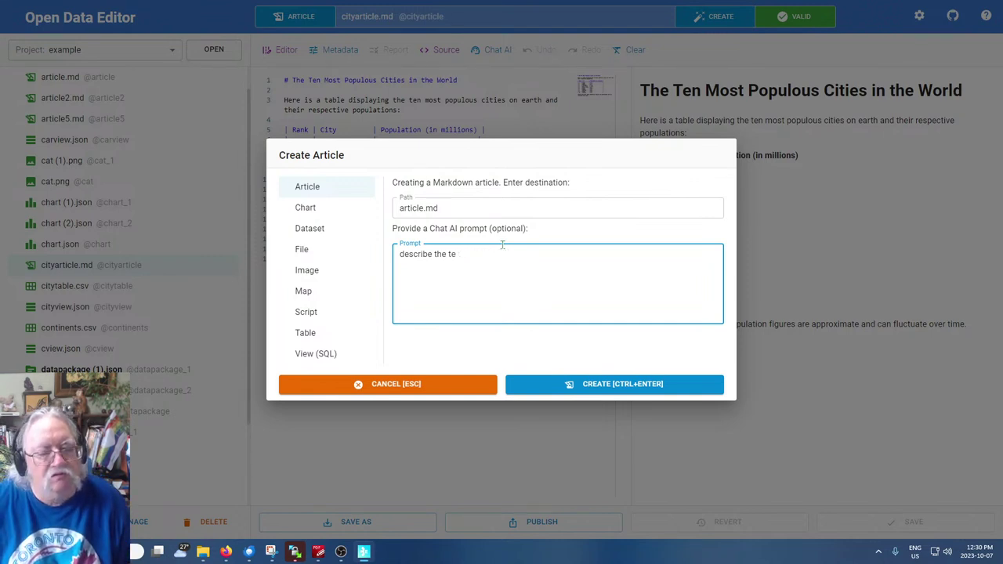
type("create a table")
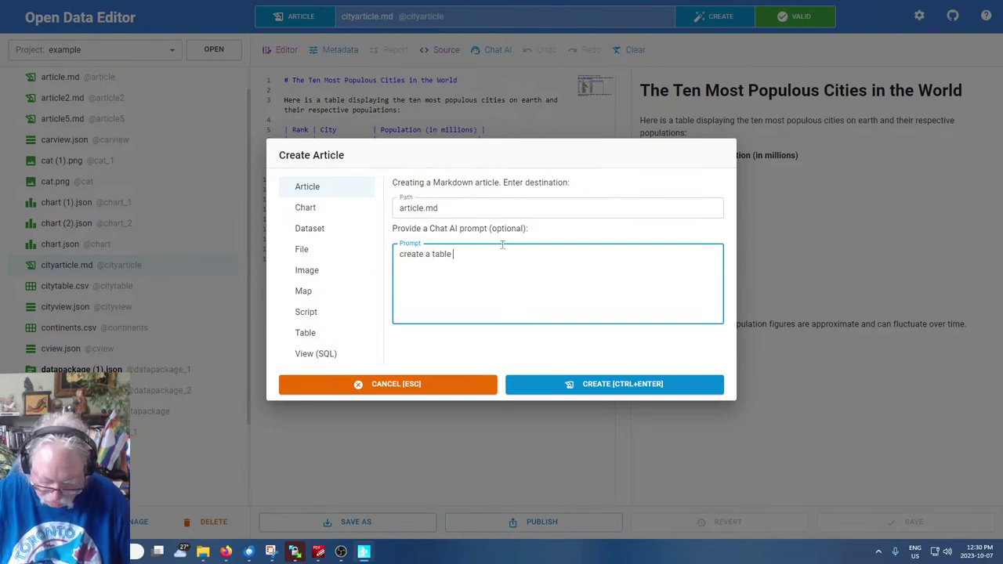
type(" with the te")
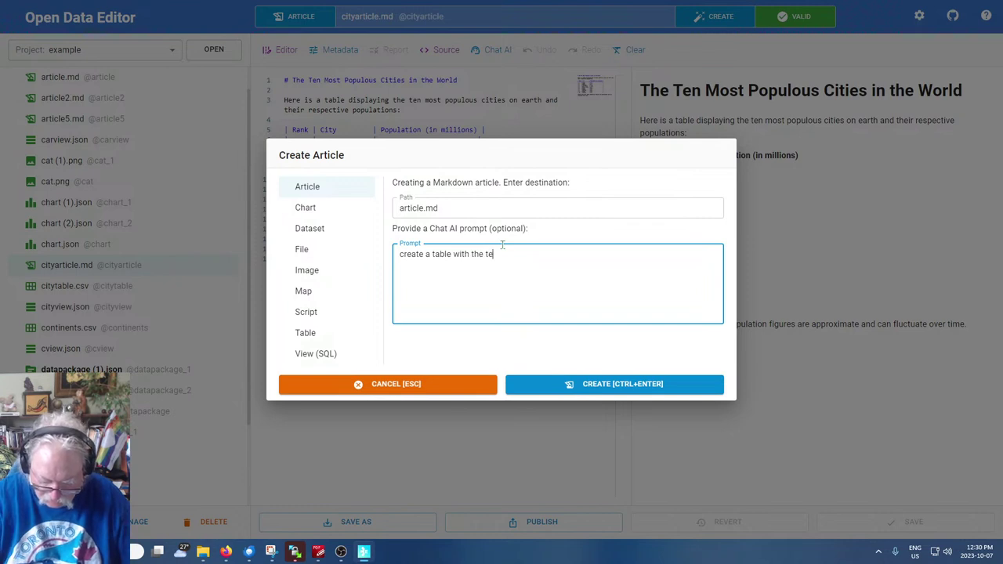
type("n most pop")
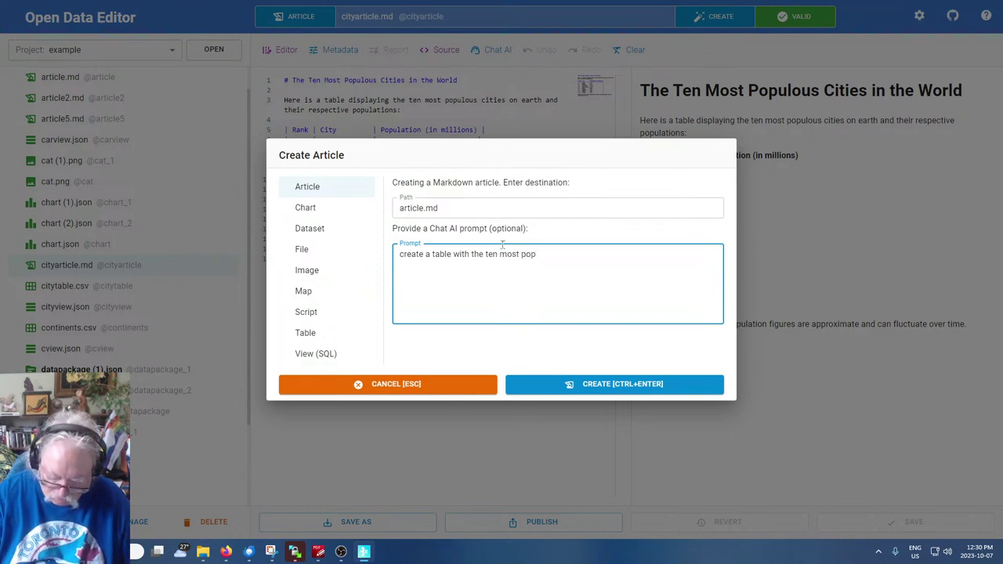
type("ulos ci")
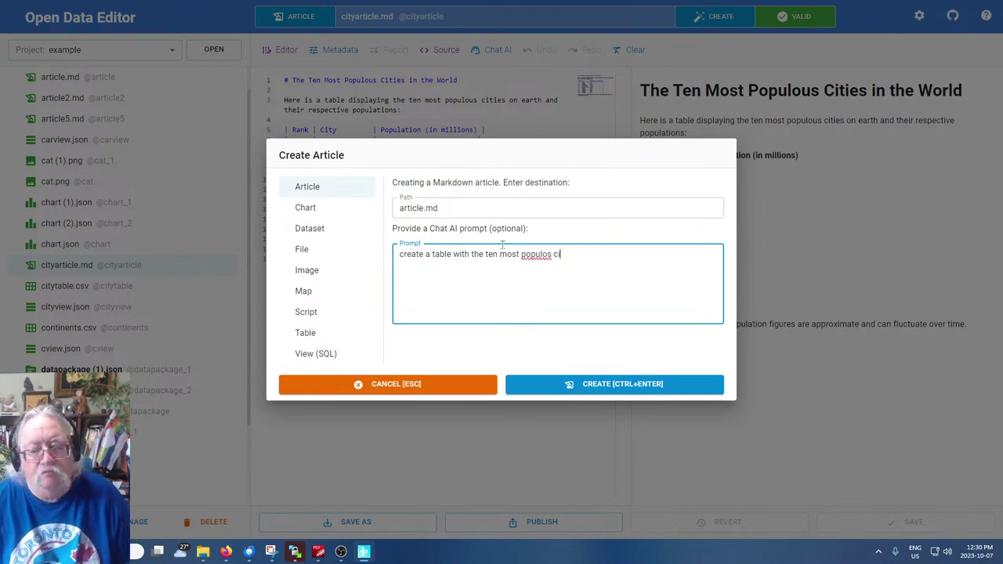
Finish the prompt with a population-sorted view, chart and article, correct 'view', and generate it
key("BackSpace")
key("BackSpace")
key("BackSpace")
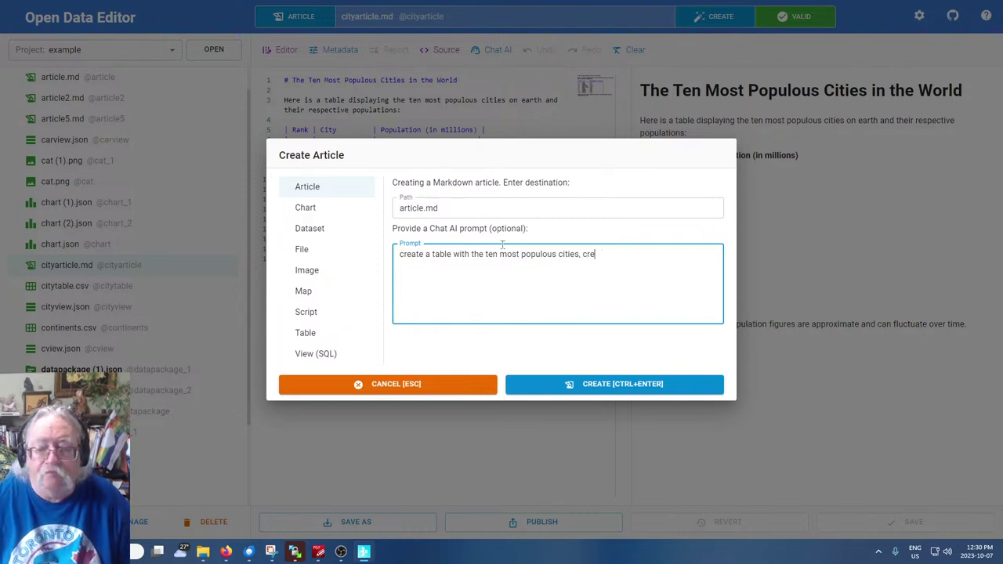
type("yie with those")
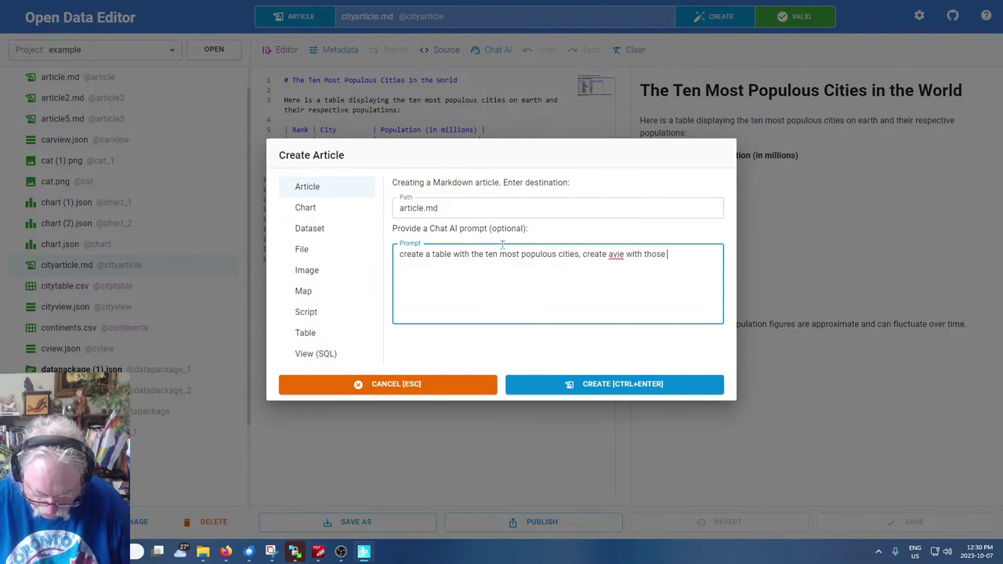
type(" cities sorted by populatuion")
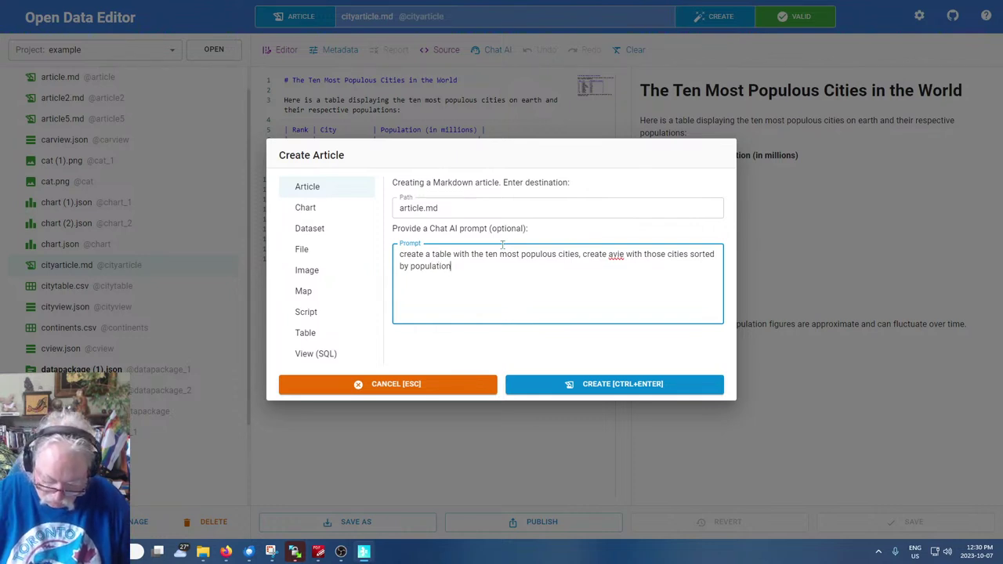
type(", create a ch")
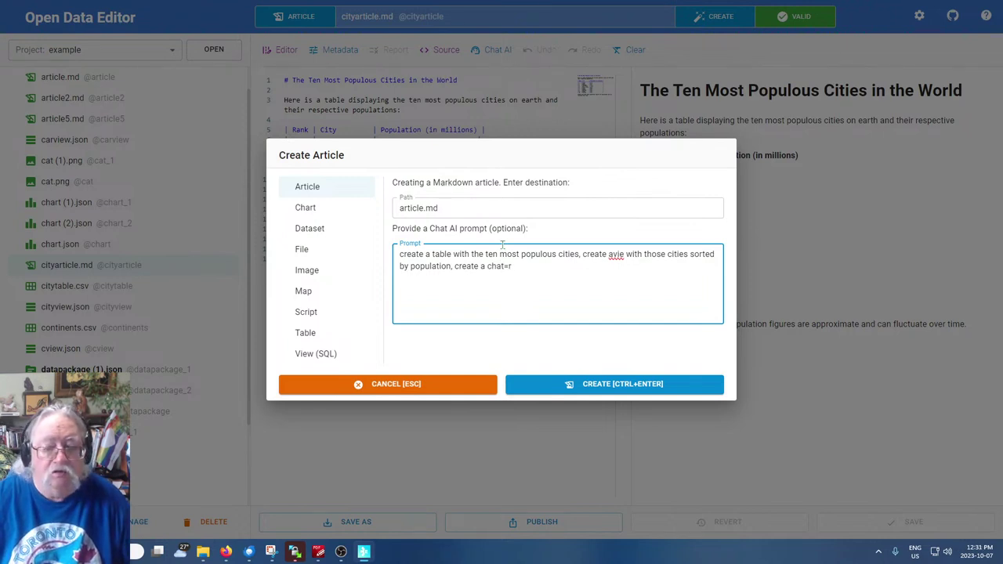
type("art based on that ")
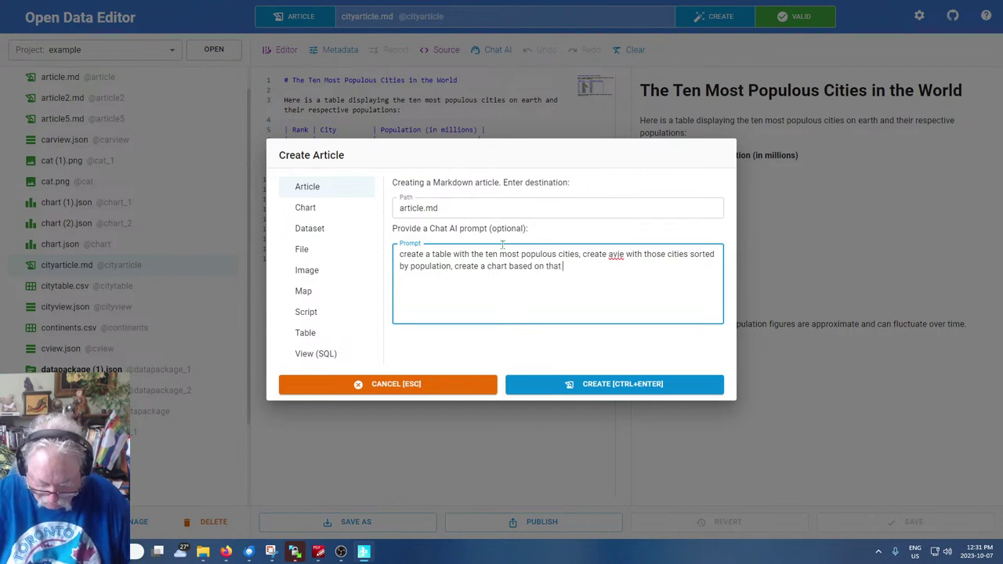
type("view, and inser")
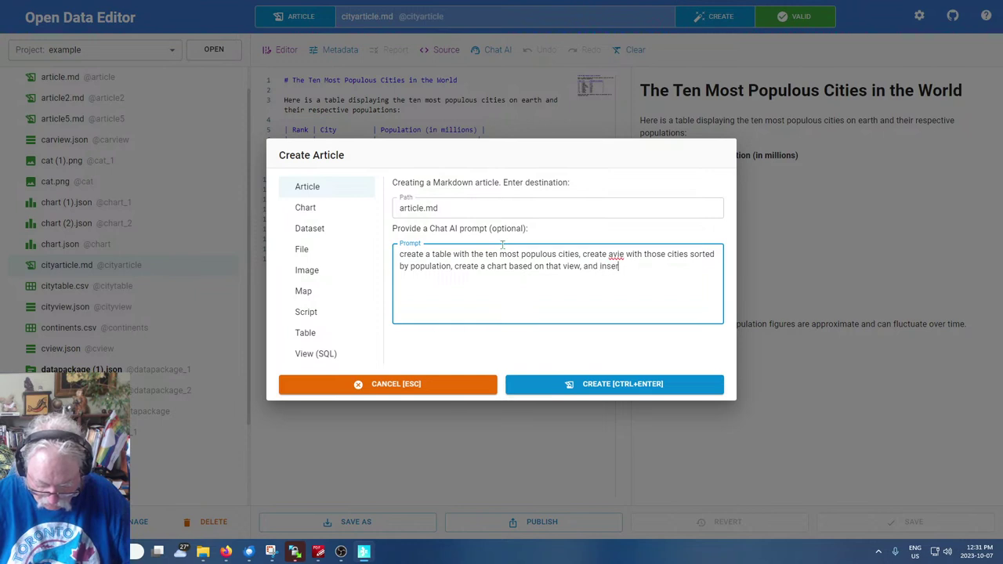
type("t the chart into a")
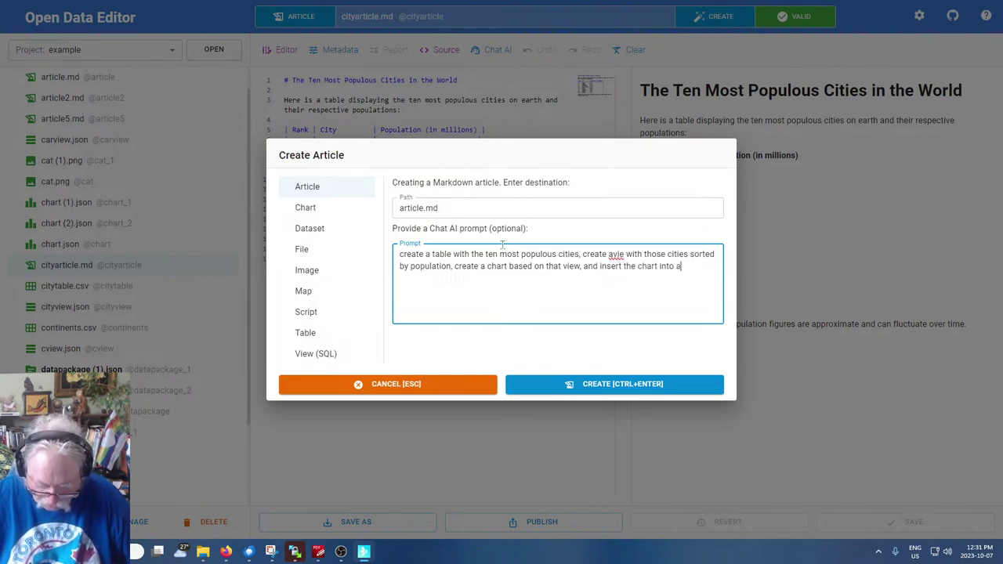
type("n article about the citi")
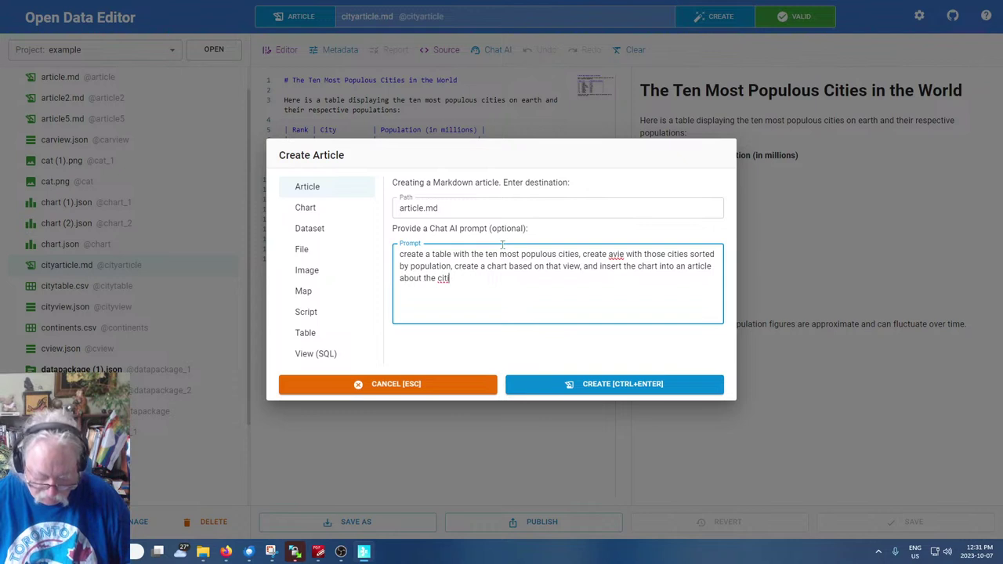
type("reies")
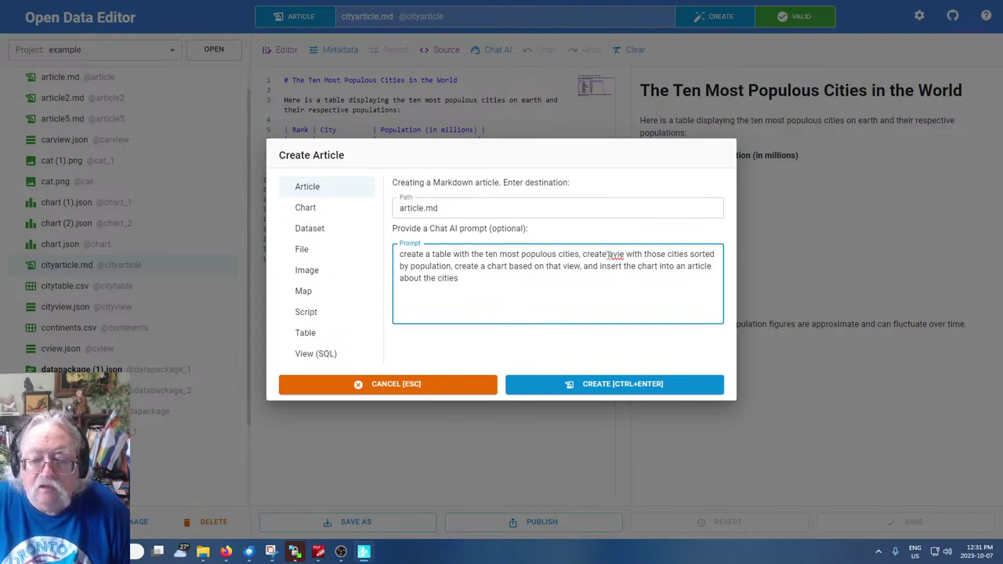
key("BackSpace")
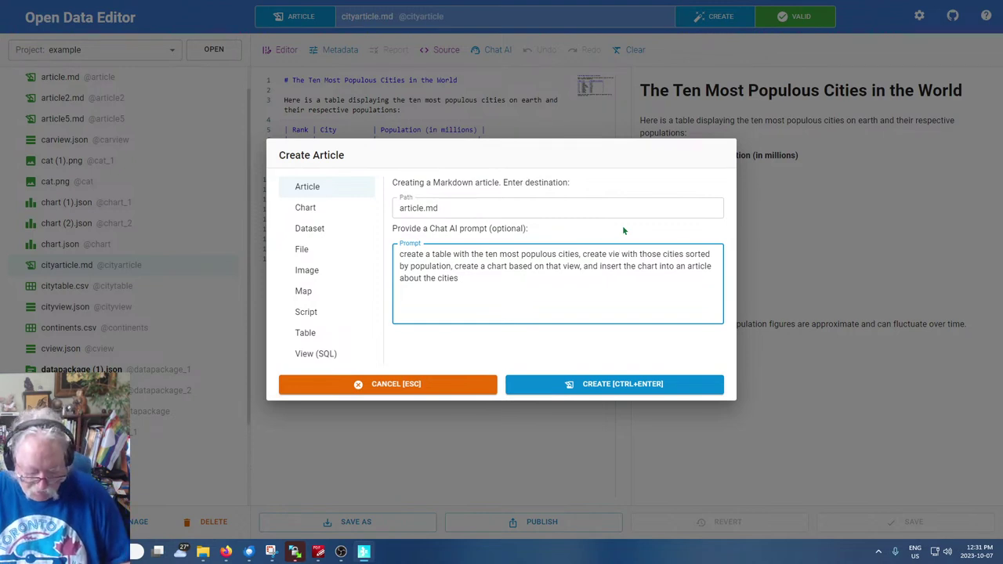
type("w")
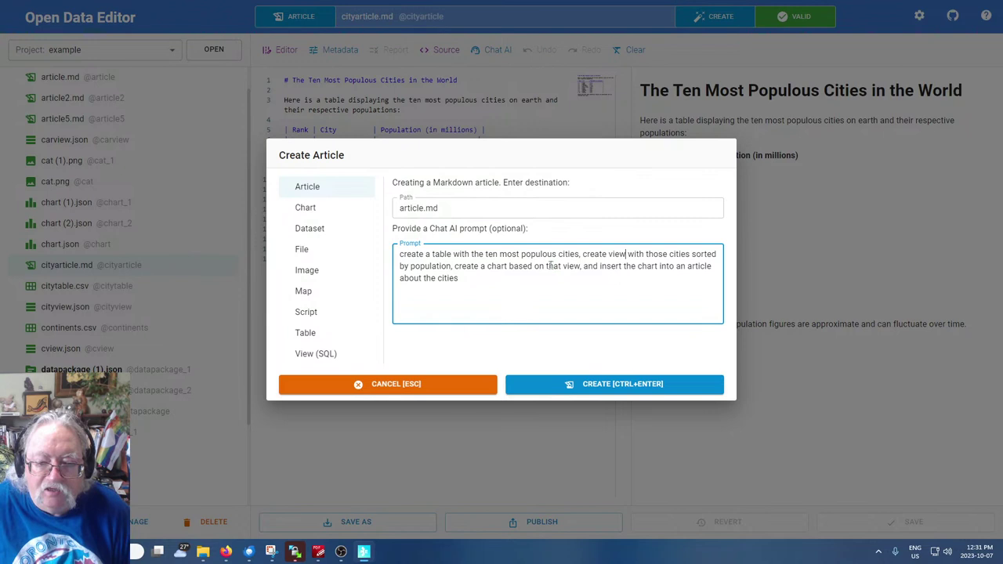
left_click_drag(547, 266, 563, 266)
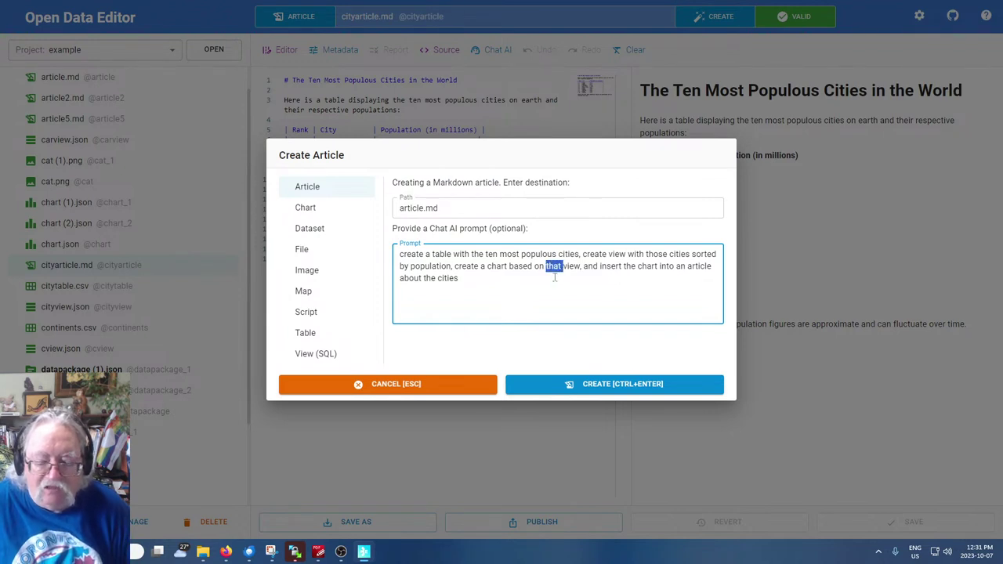
left_click(516, 282)
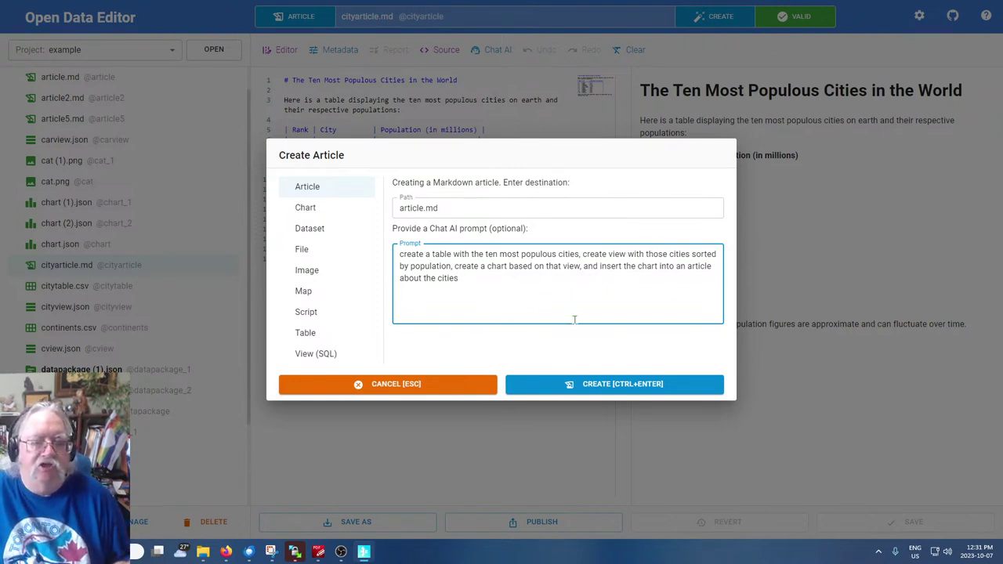
left_click(609, 387)
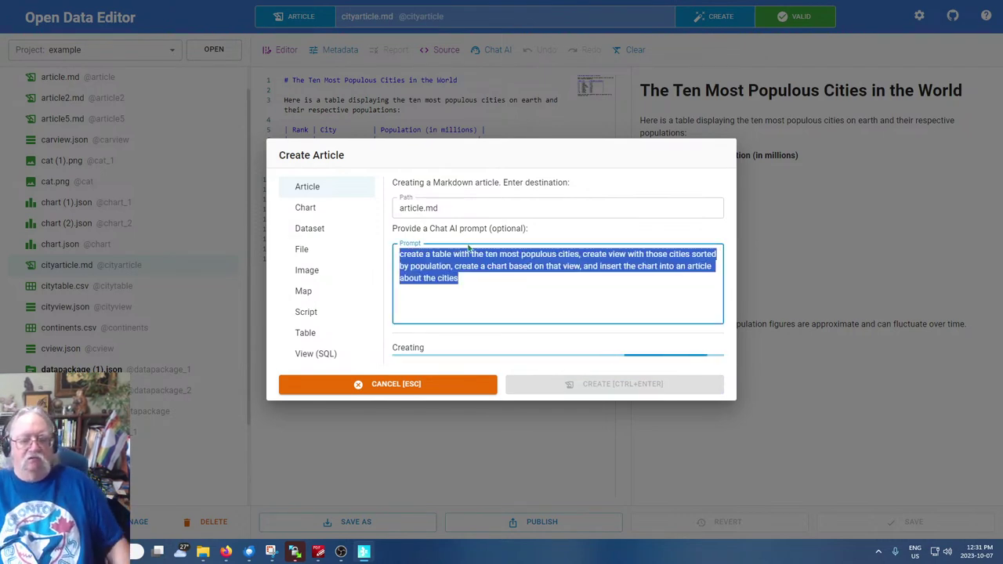
Scroll through article (1).md, checking the SQL block, chart links and lower city table
left_click(580, 286)
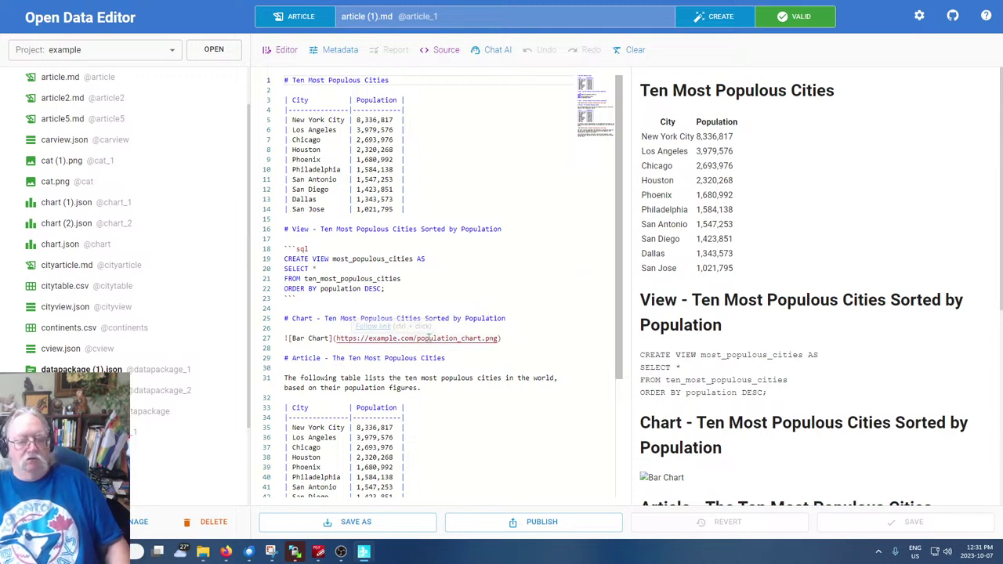
scroll(811, 401, "down", 5)
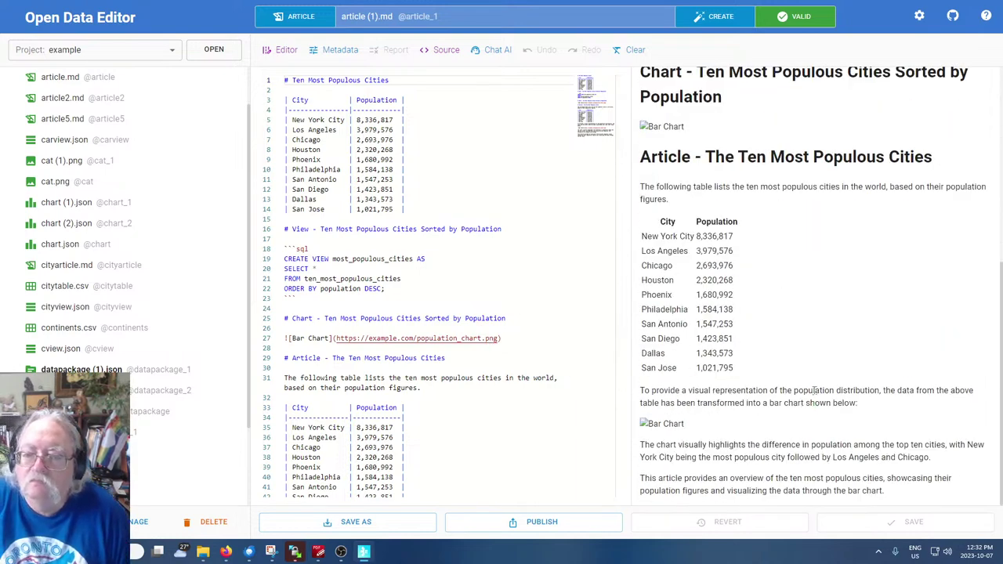
scroll(814, 390, "up", 4)
scroll(809, 384, "down", 2)
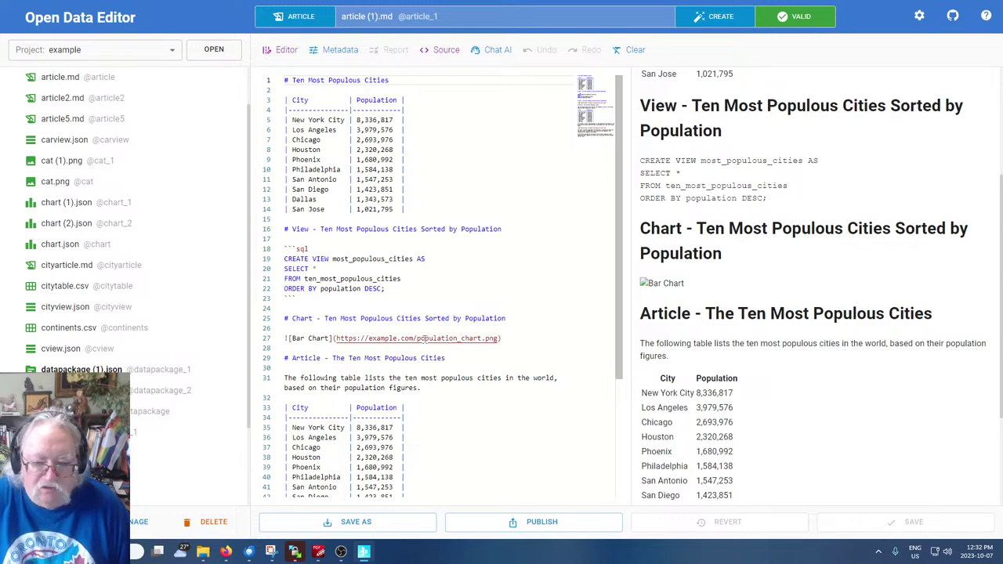
left_click(539, 302)
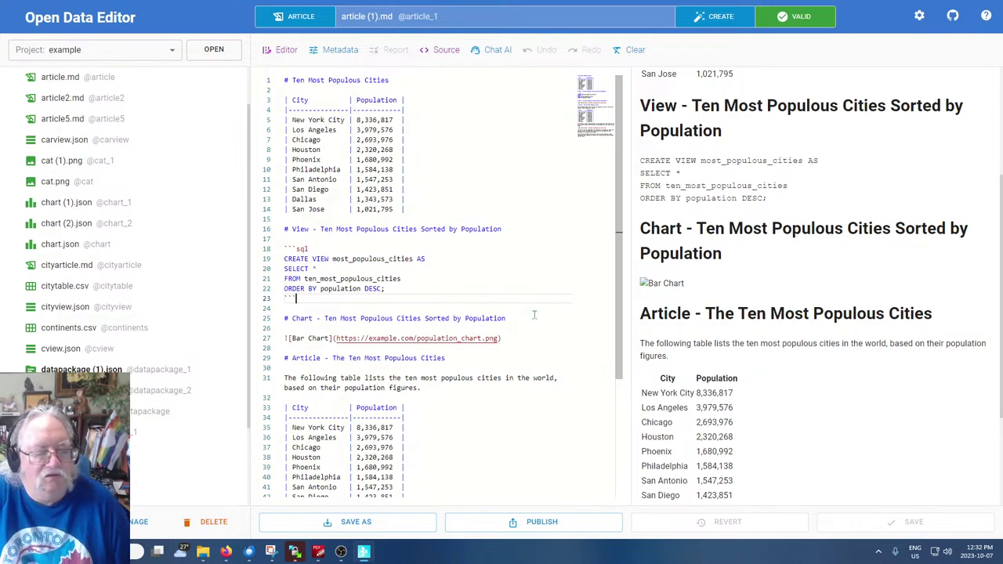
scroll(531, 315, "down", 5)
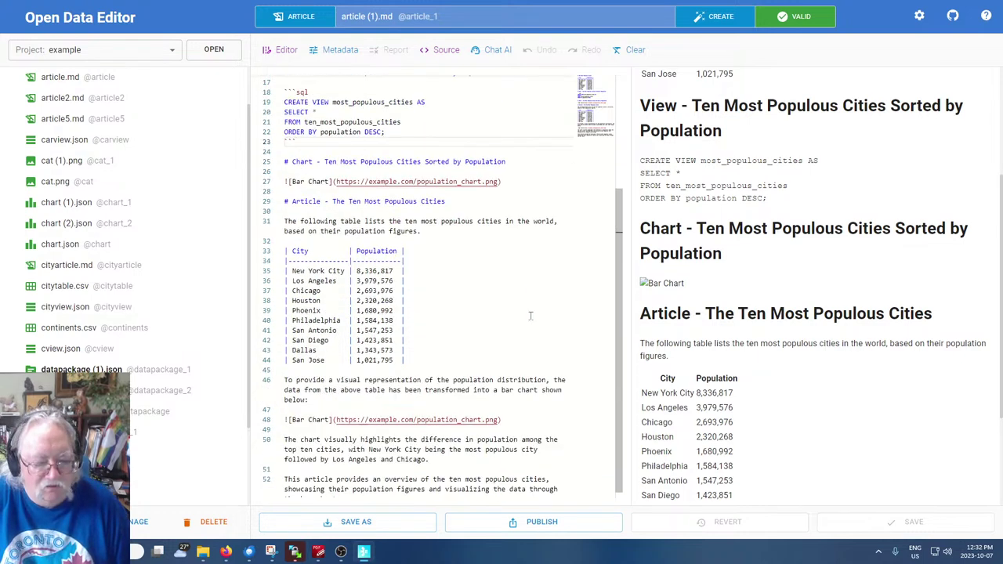
scroll(800, 381, "up", 3)
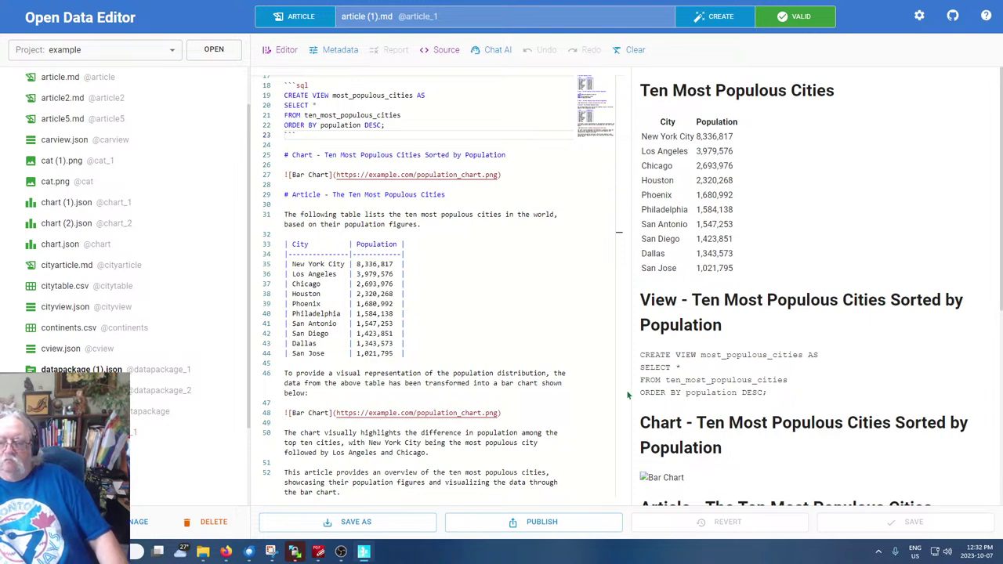
left_click(554, 400)
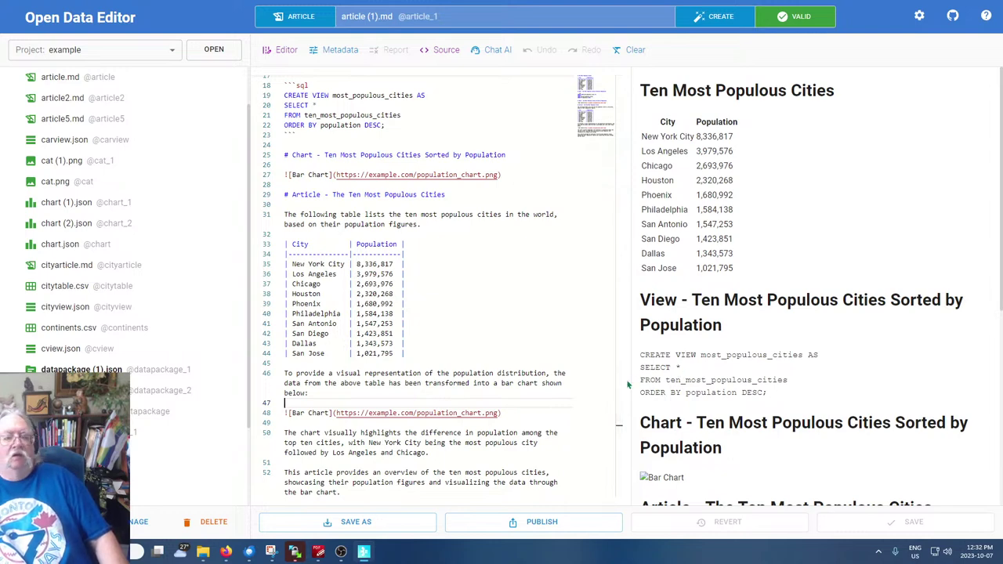
left_click(546, 345)
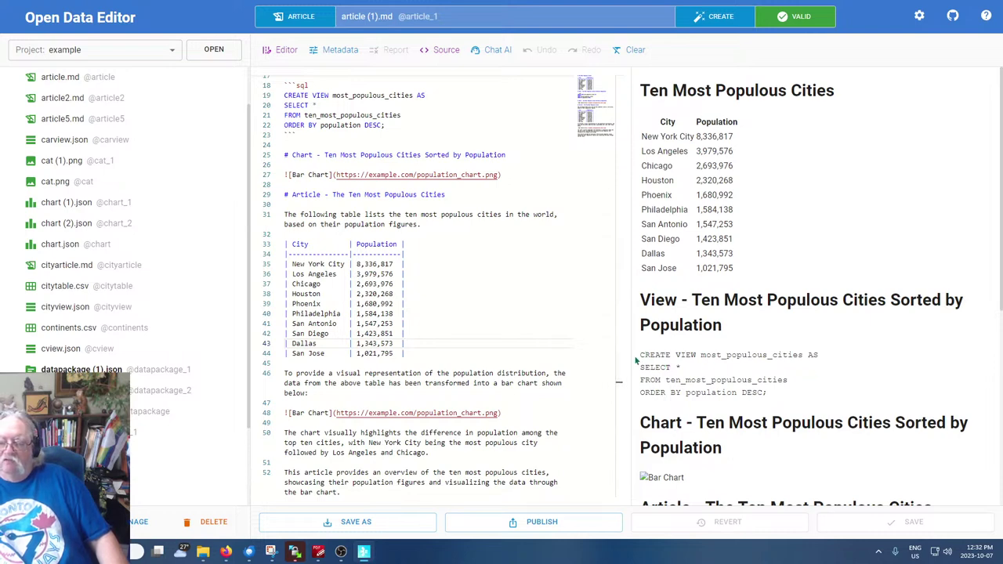
Inspect the CREATE VIEW line and the Chicago, San Diego and Dallas rows, then begin a new file
left_click_drag(636, 359, 827, 353)
left_click(828, 359)
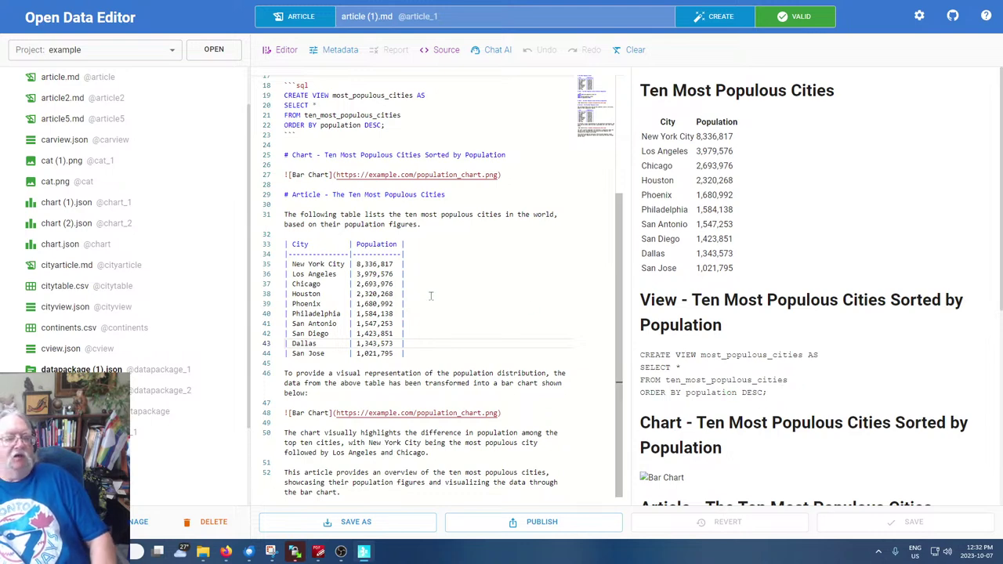
scroll(107, 267, "up", 1)
scroll(107, 244, "down", 3)
left_click(532, 284)
scroll(525, 273, "up", 3)
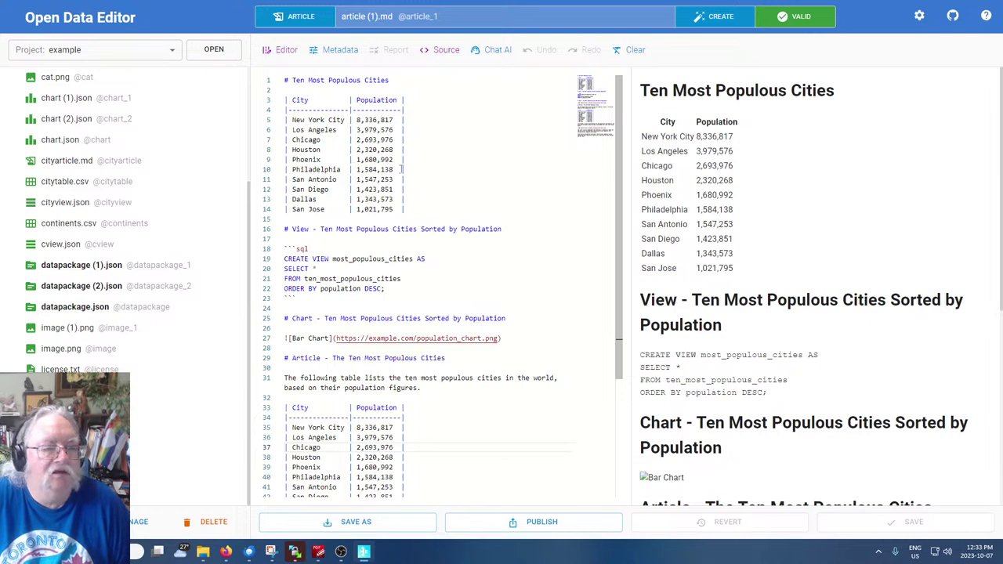
left_click(491, 186)
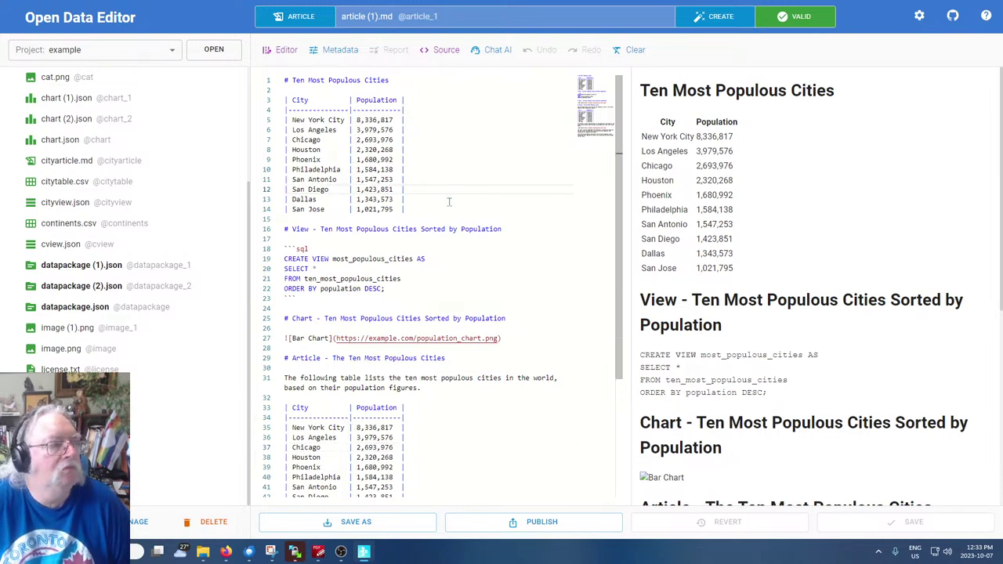
left_click(462, 200)
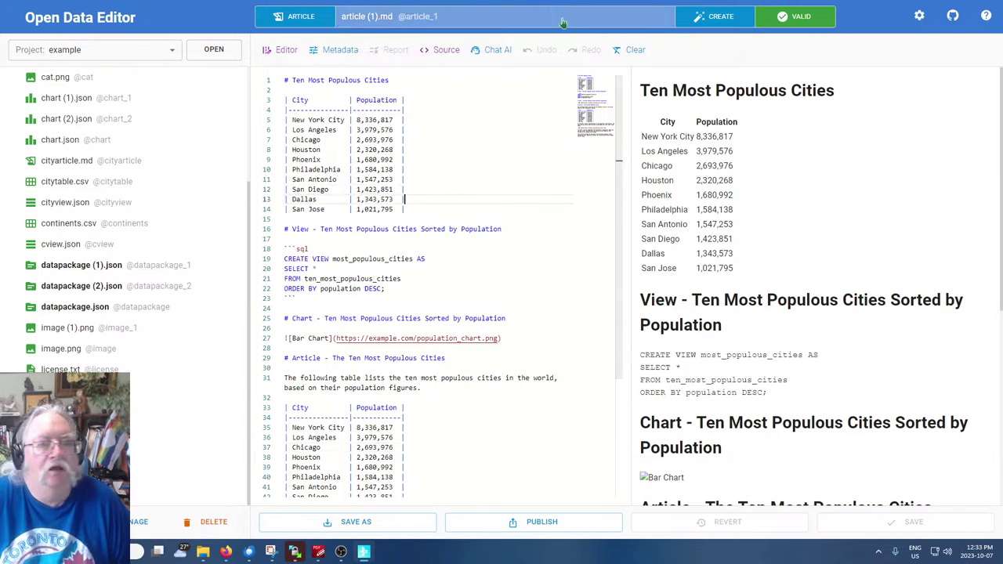
left_click(712, 17)
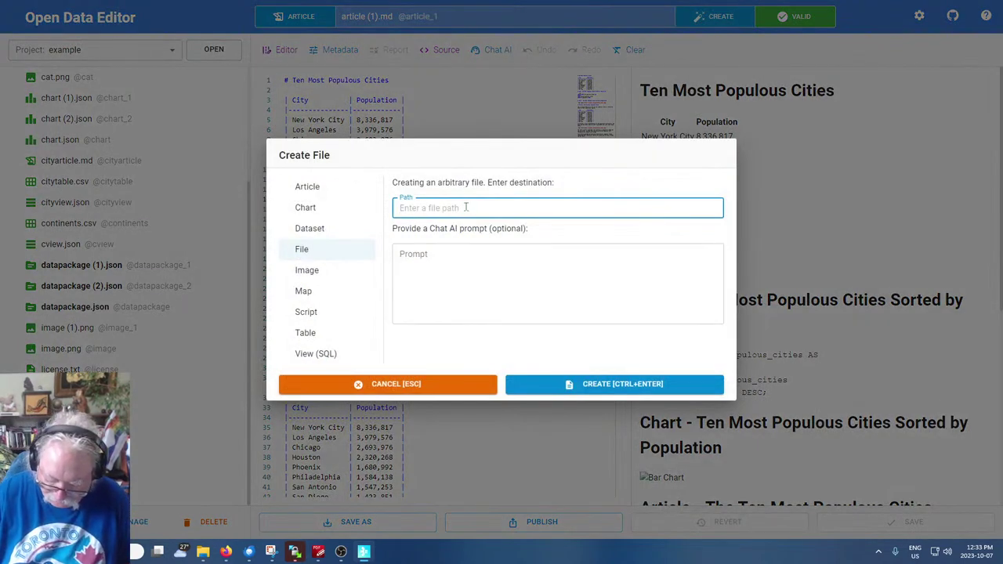
Set up a new article with the prompt 'Using actual data, display a chart of the most populaous countries'
type("Countries")
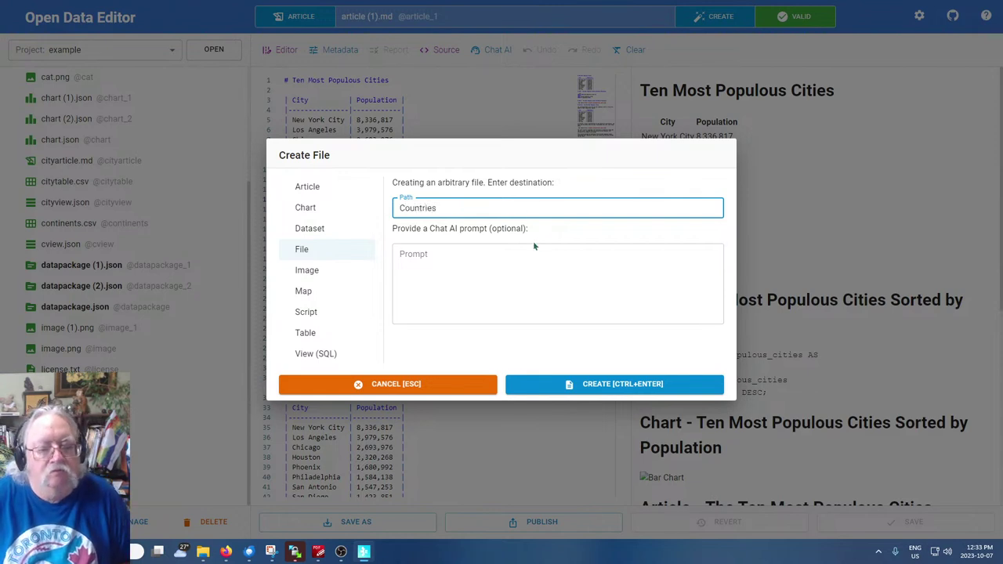
left_click(531, 249)
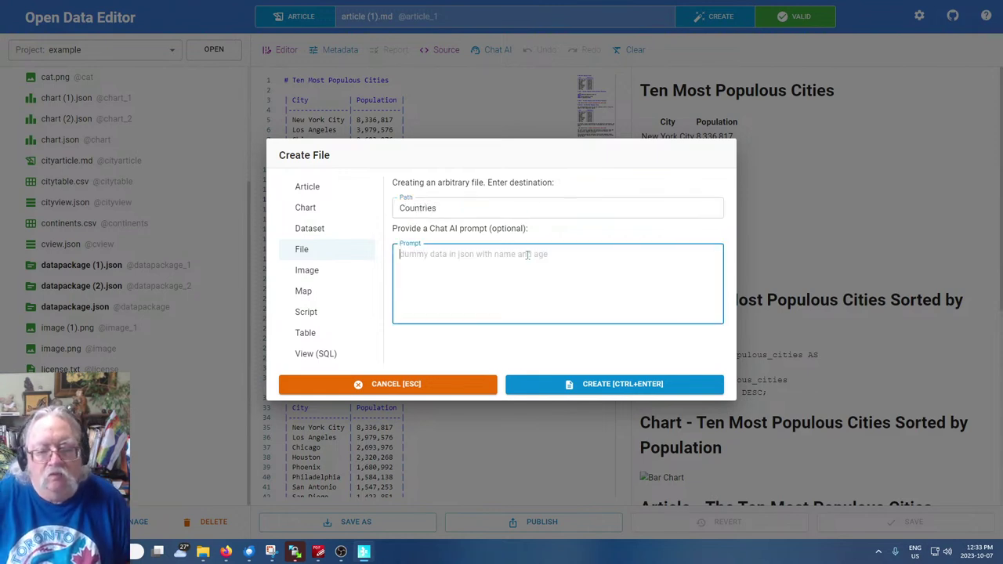
left_click(312, 190)
left_click(471, 250)
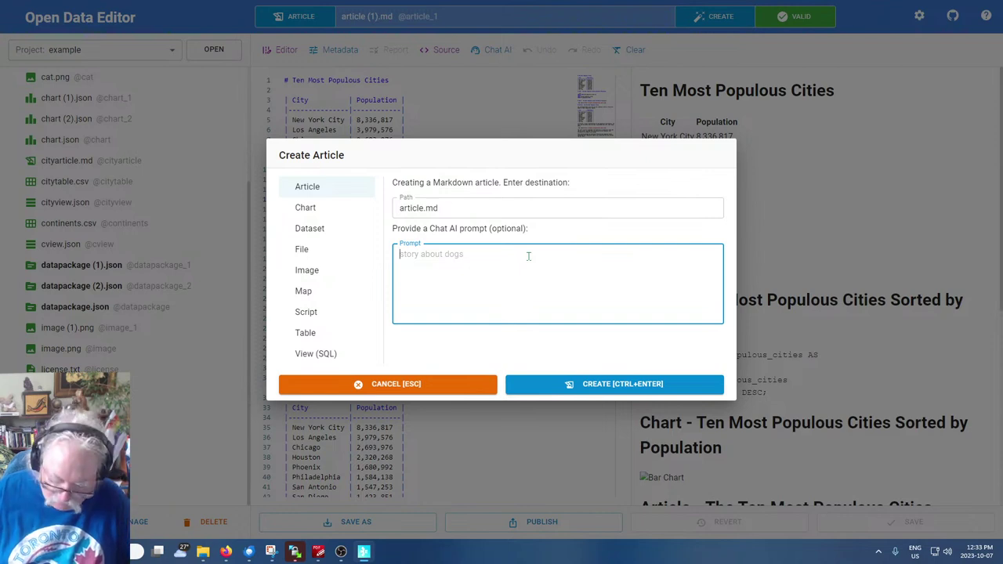
type("Using actual")
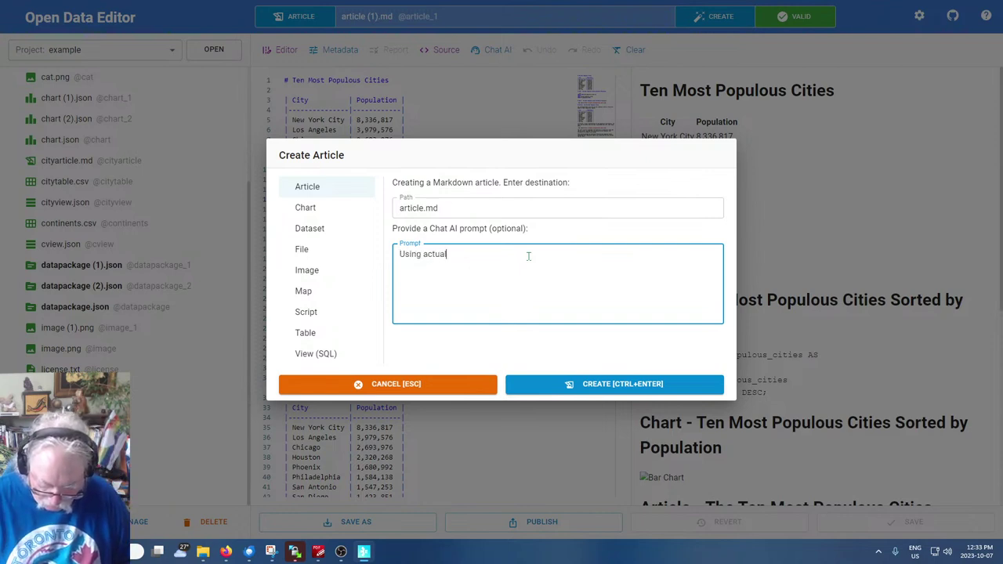
type(" data, display a c")
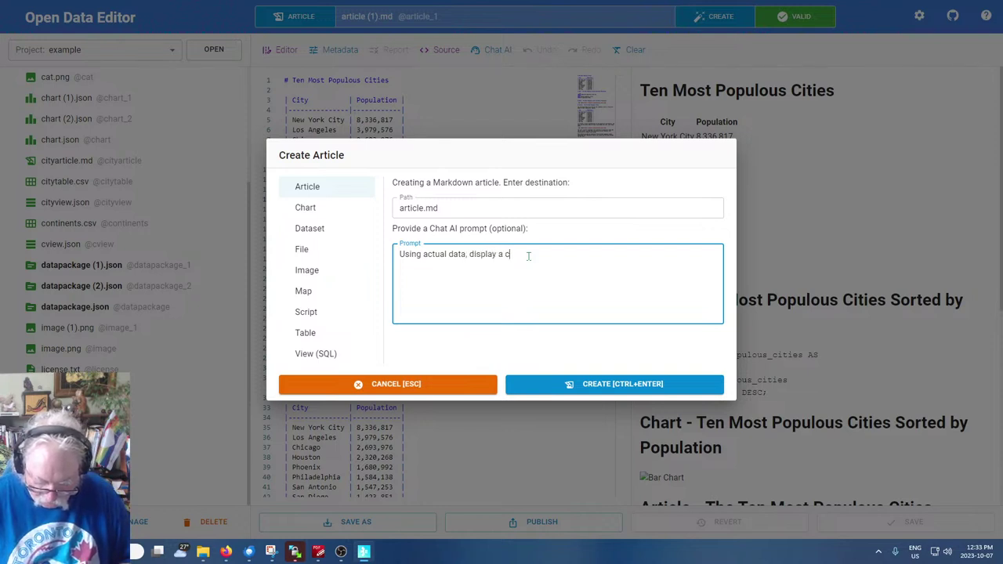
type("hart of the most populaous countri")
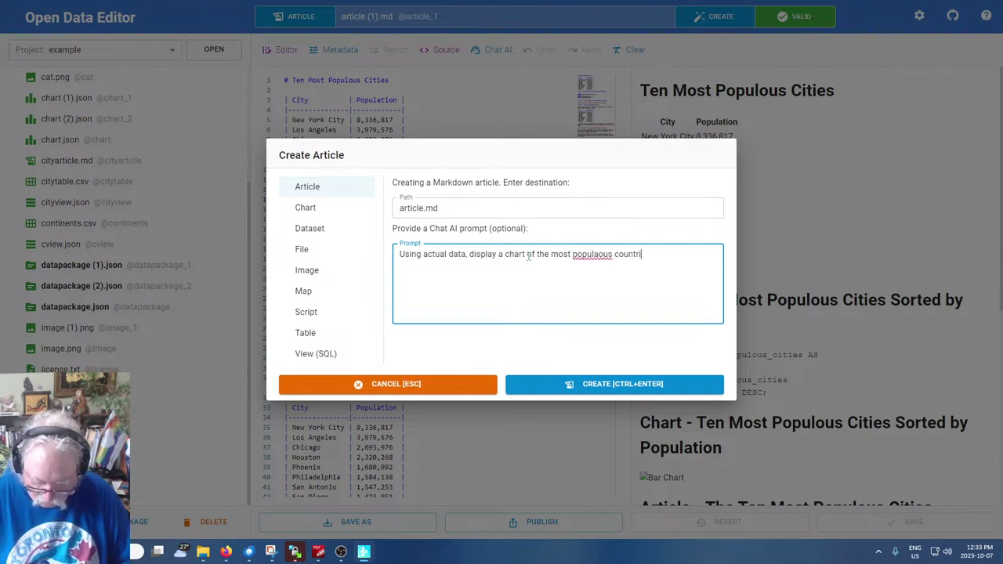
type("es")
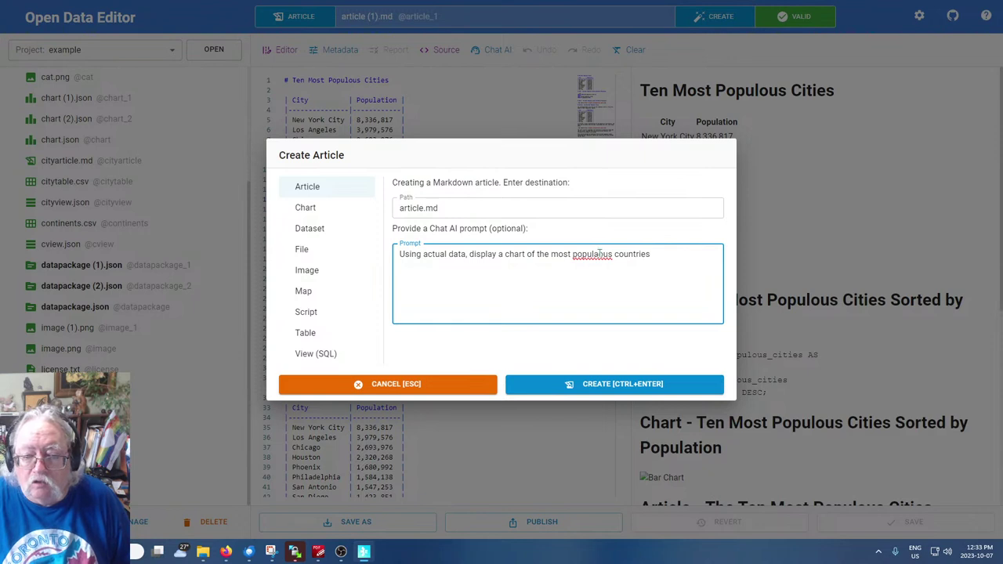
Correct 'populous' in the countries-chart prompt and generate article.md
key("BackSpace")
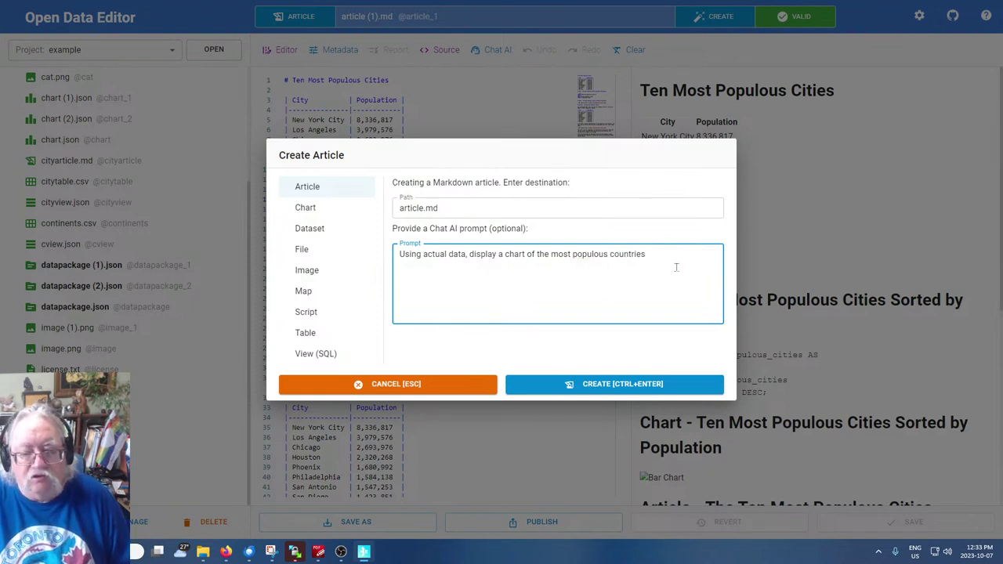
left_click(565, 384)
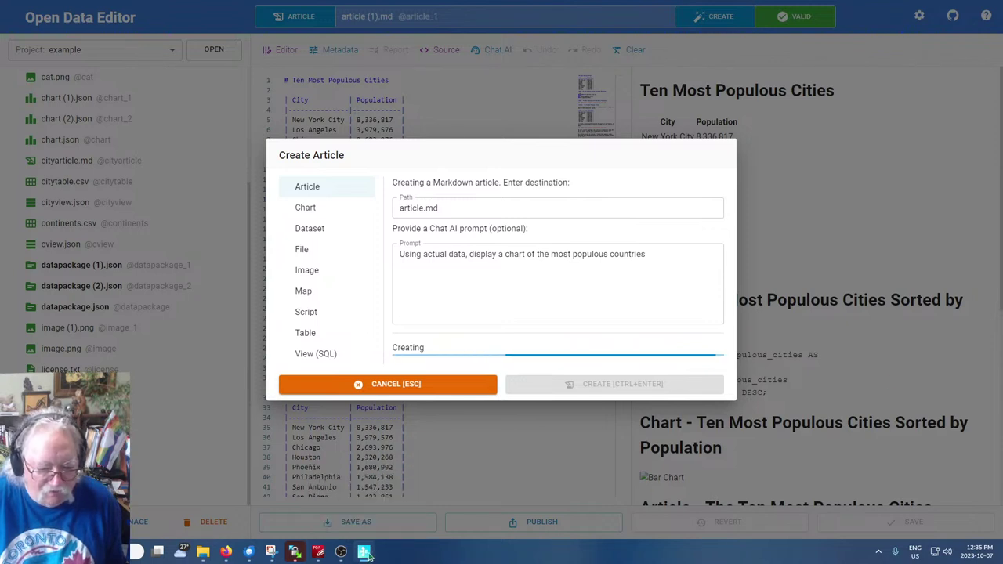
Close the unresponsive Open Data Editor window, review Task Manager's running apps, and close Task Manager
right_click(370, 554)
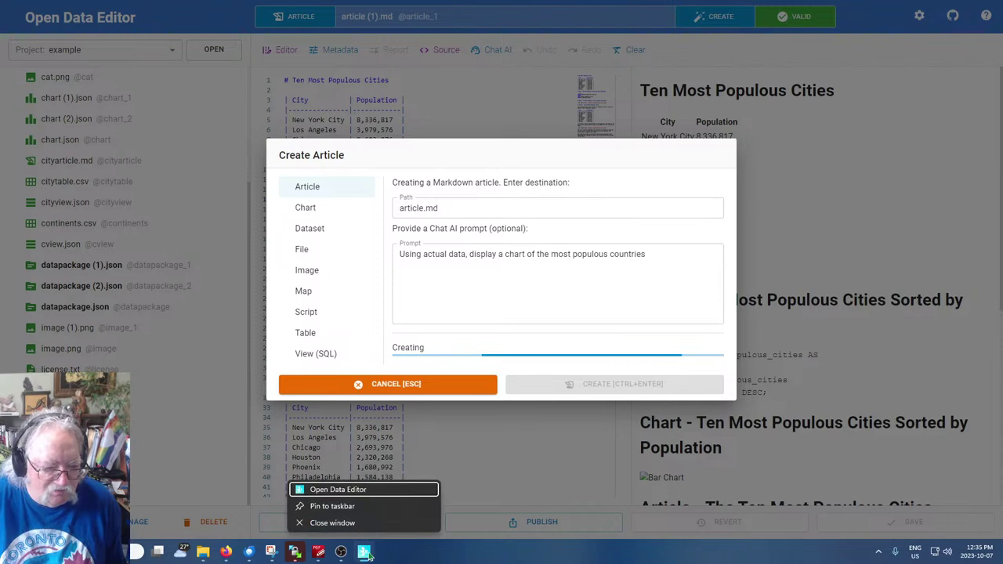
left_click(350, 528)
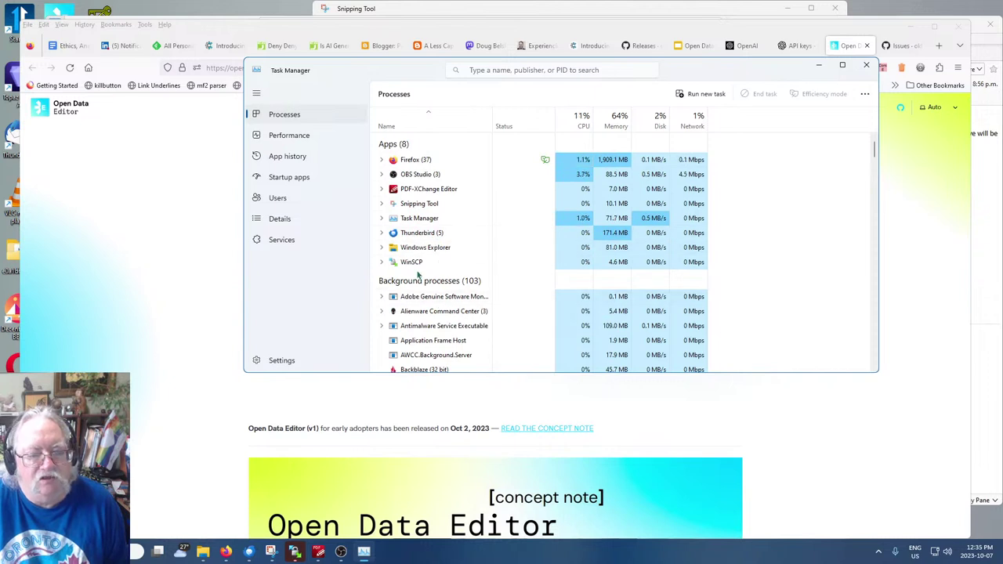
scroll(423, 282, "down", 2)
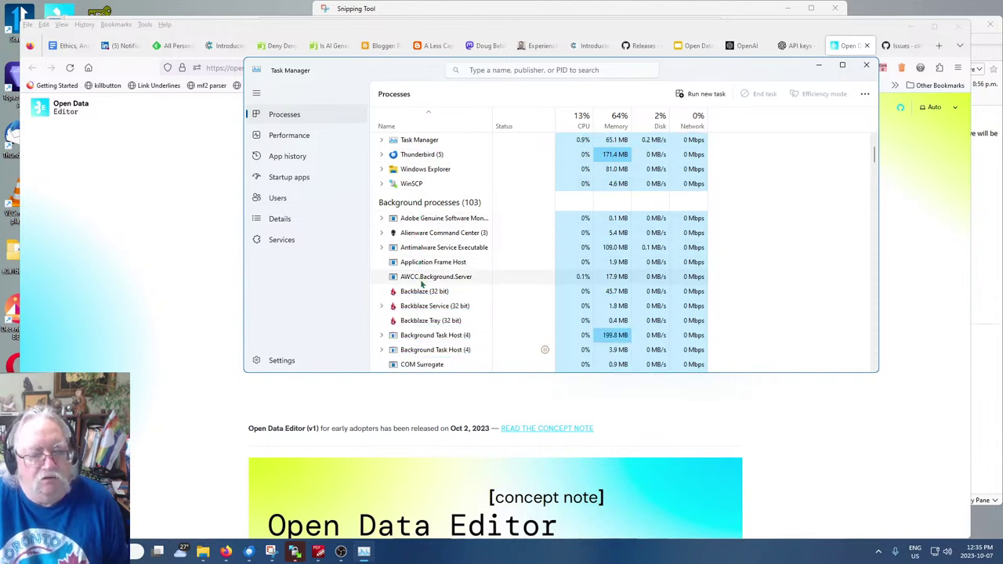
scroll(420, 279, "up", 2)
left_click(865, 66)
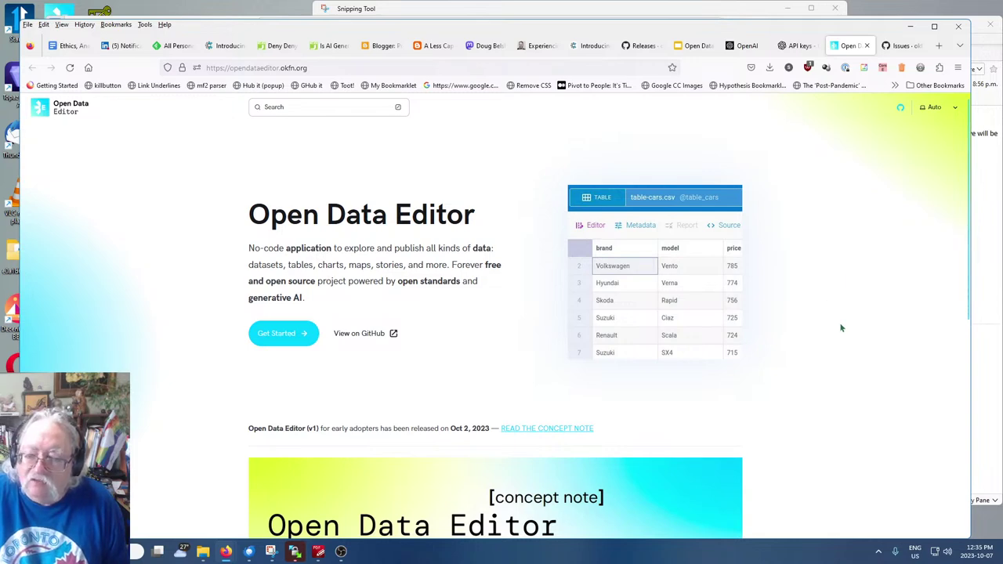
Browse the opendataeditor.okfn.org page and its concept note, leaving the colour theme unchanged
scroll(833, 325, "down", 2)
scroll(831, 320, "down", 5)
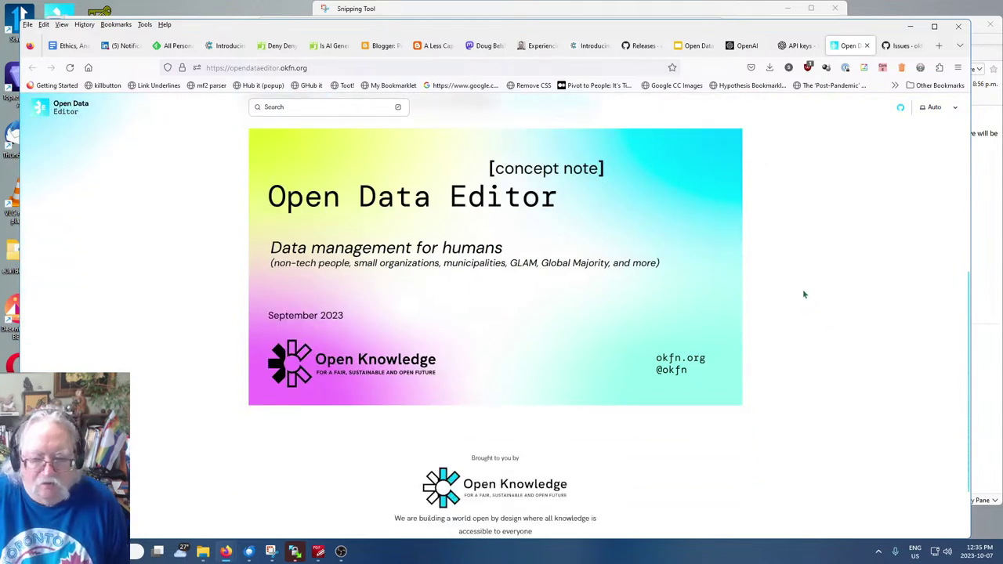
scroll(803, 295, "down", 2)
scroll(764, 329, "up", 9)
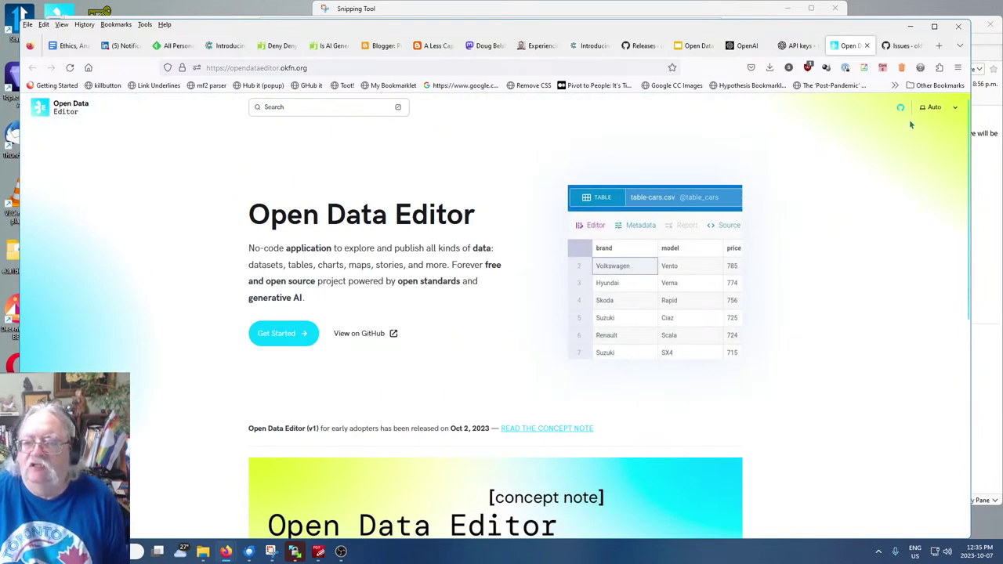
left_click(956, 110)
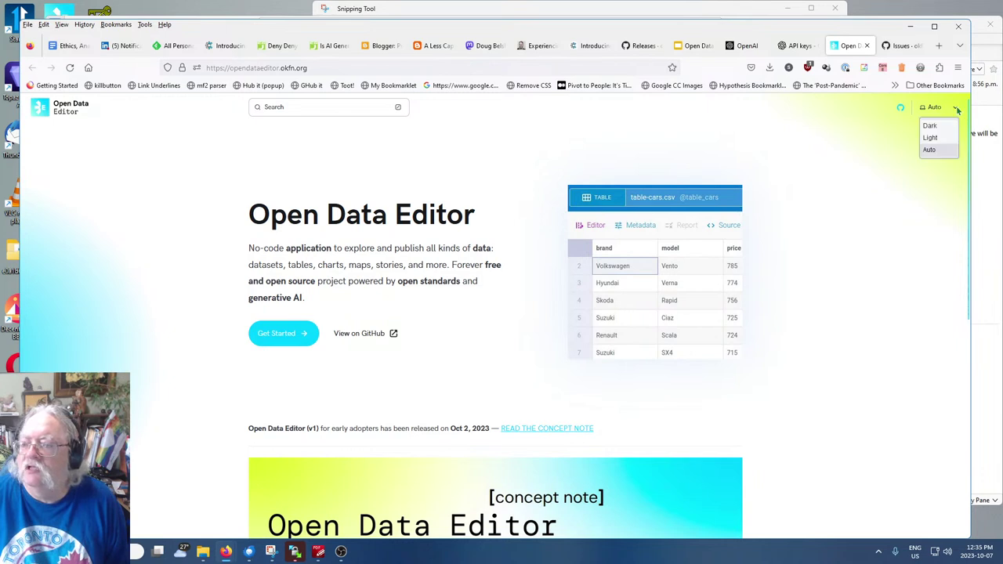
left_click(902, 188)
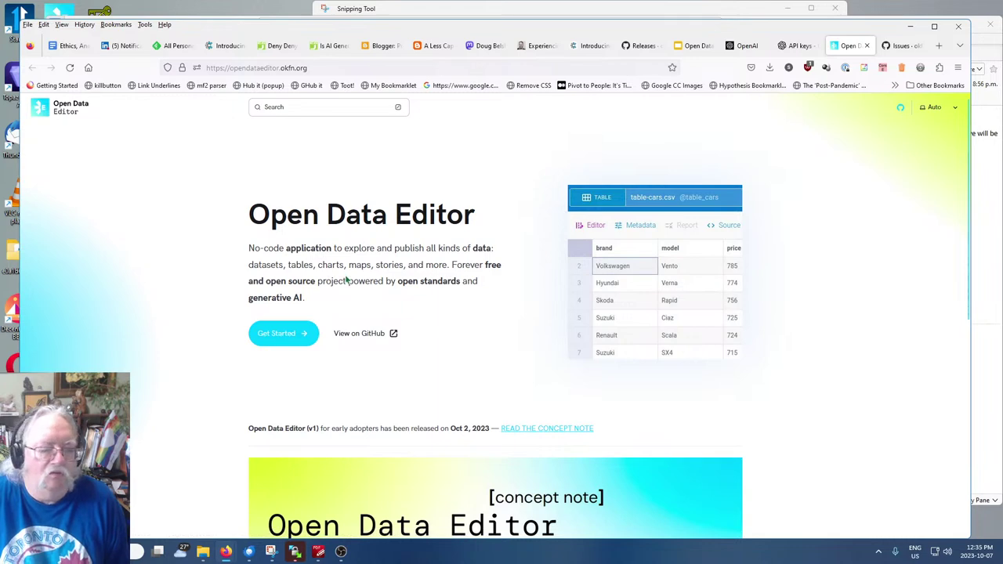
scroll(347, 281, "down", 1)
scroll(346, 281, "down", 3)
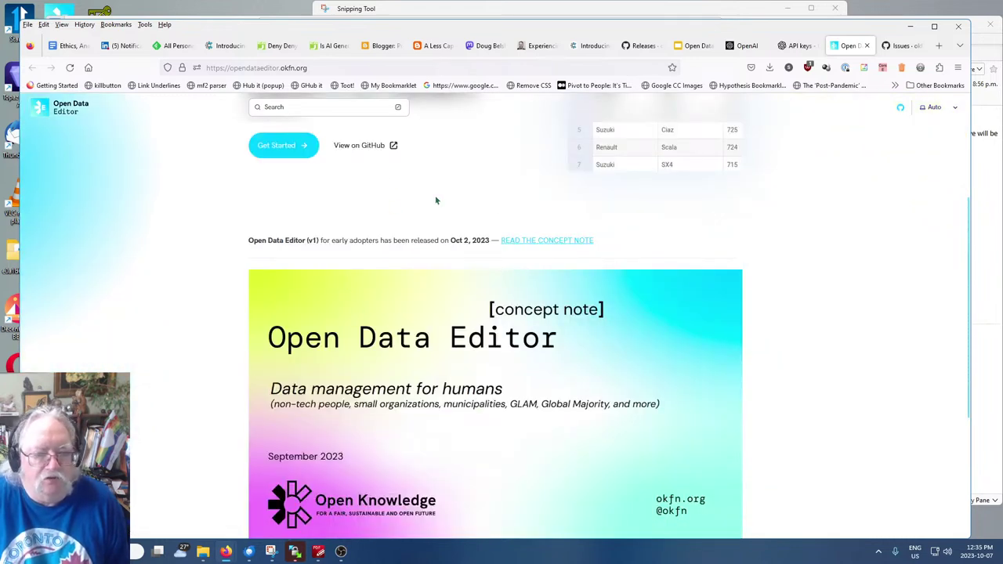
Review the okfn/opendataeditor GitHub repository and README, then return to the concept note slides
left_click(365, 146)
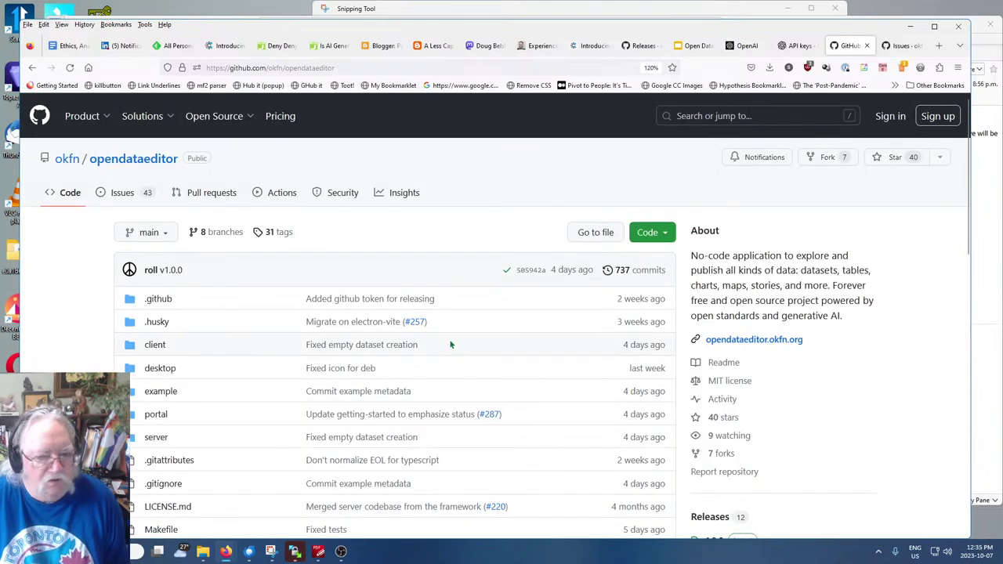
scroll(450, 345, "down", 15)
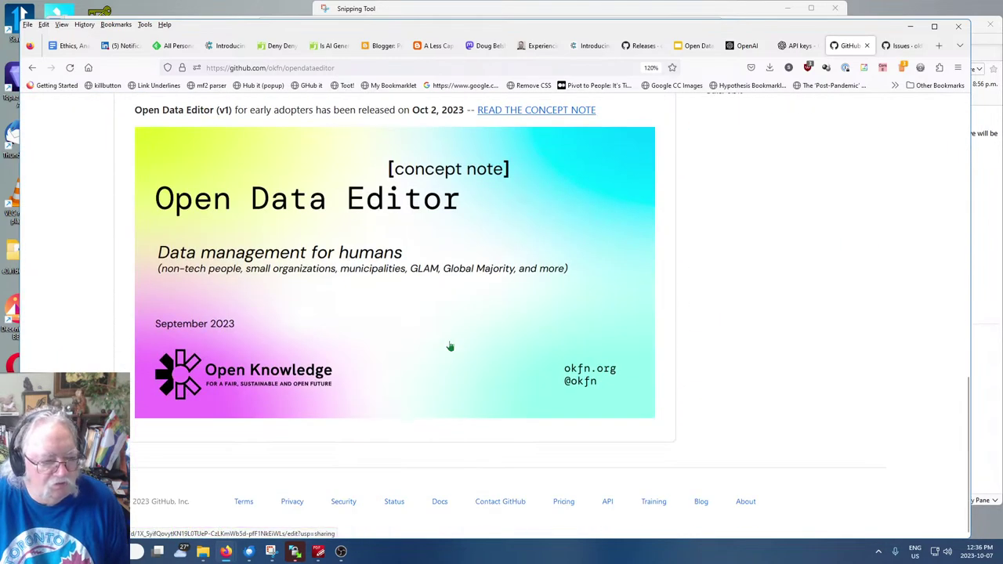
scroll(450, 345, "up", 10)
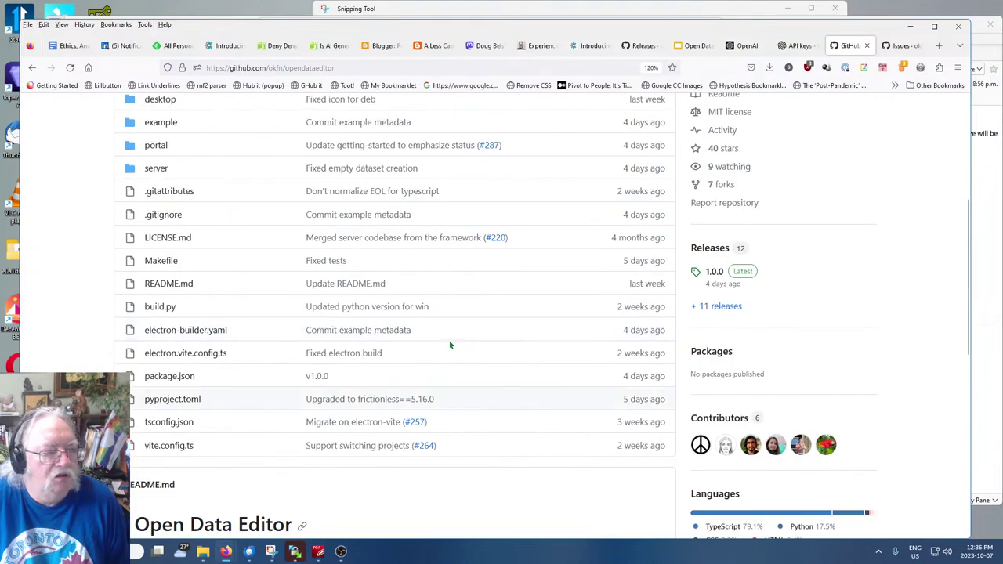
scroll(449, 333, "up", 4)
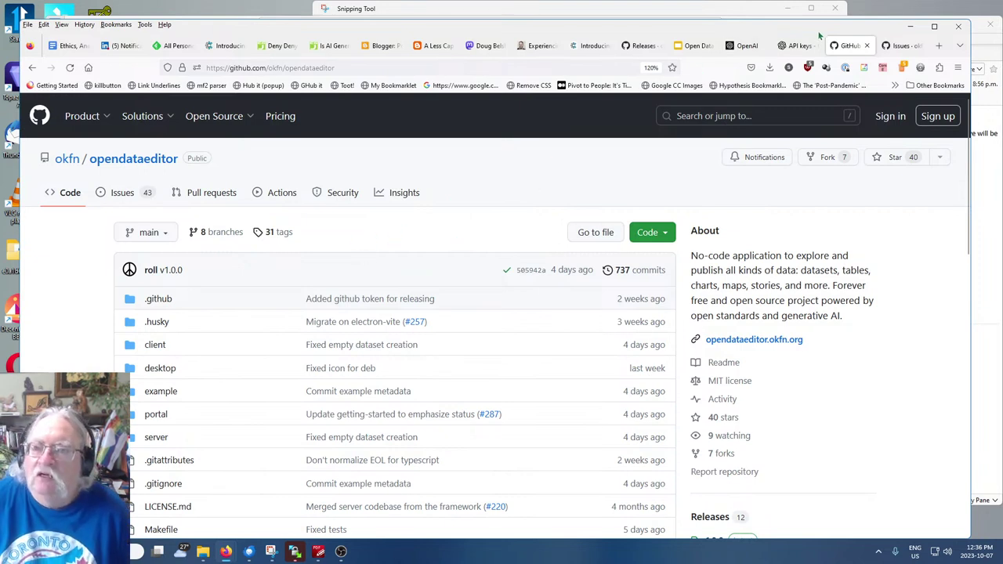
left_click(690, 47)
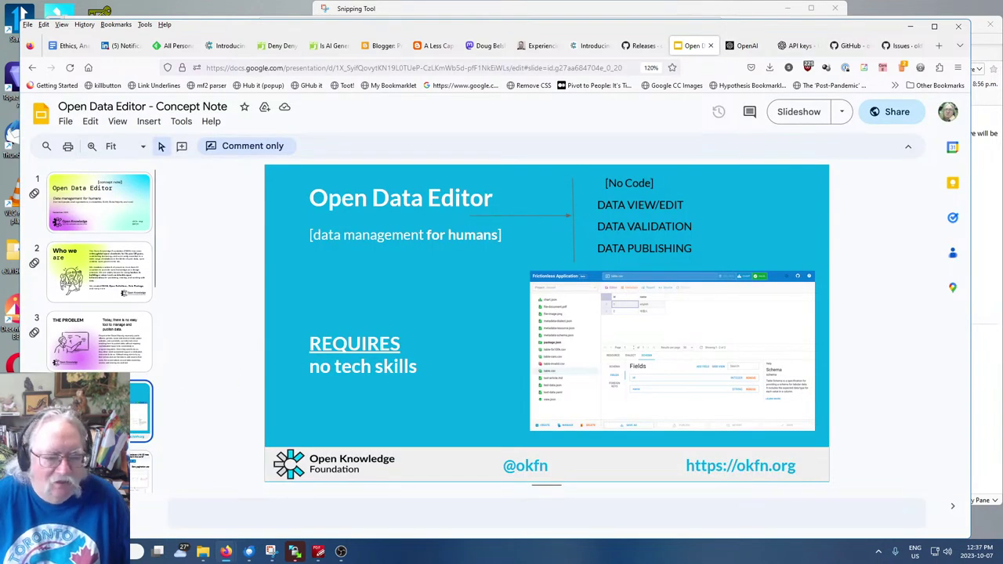
Copy the Tables slide's example prompt 'create csv with 10 most populated cities in the world'
scroll(119, 312, "down", 3)
left_click(120, 312)
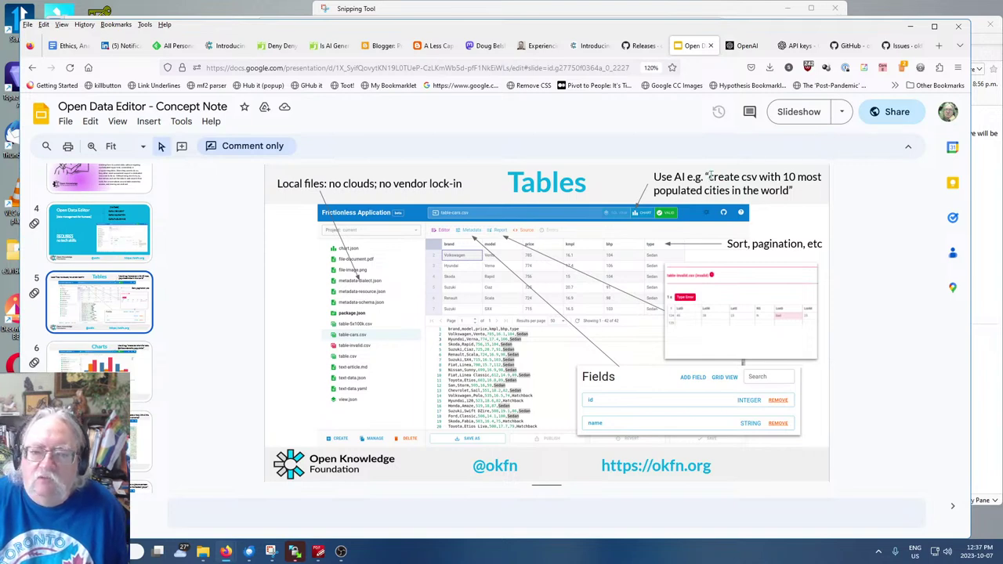
left_click_drag(709, 177, 790, 190)
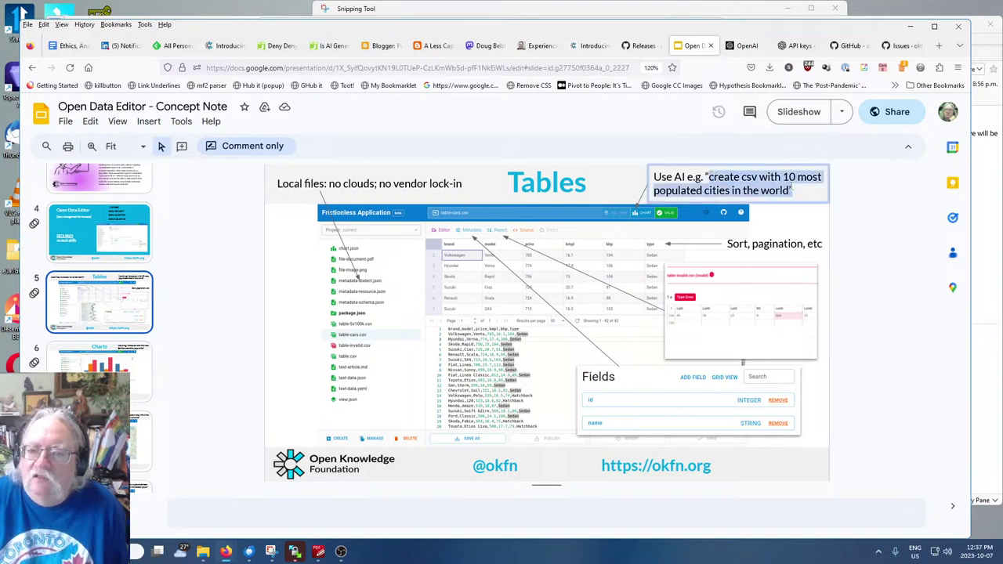
right_click(772, 191)
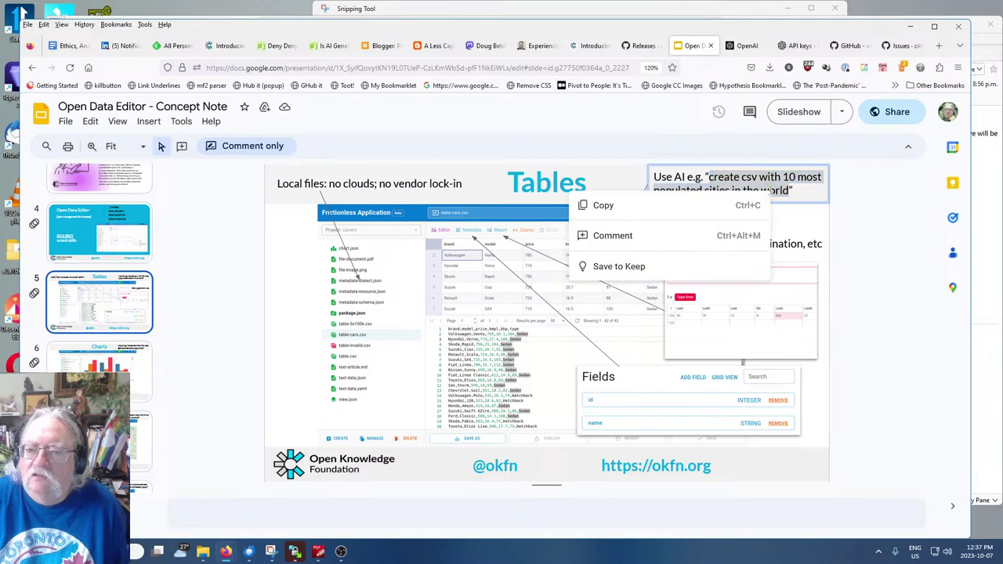
left_click(598, 207)
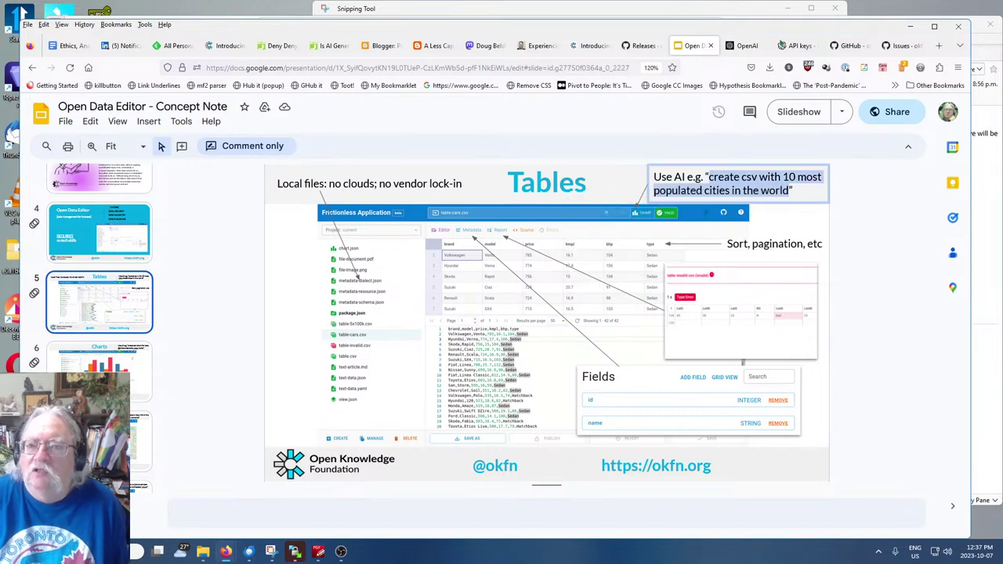
left_click(770, 68)
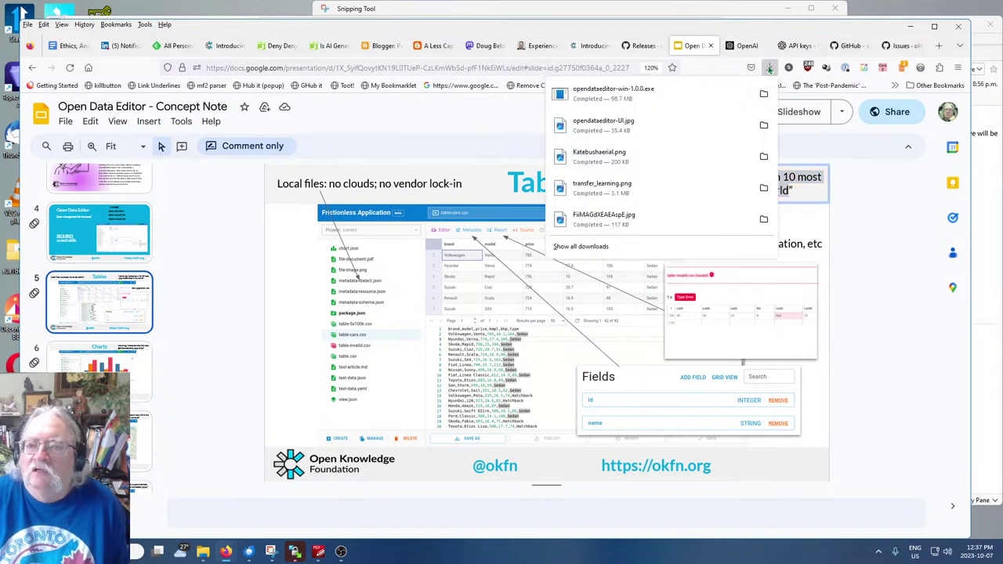
Run the opendataeditor-win-1.0.0.exe installer from Downloads so Open Data Editor relaunches
left_click(610, 95)
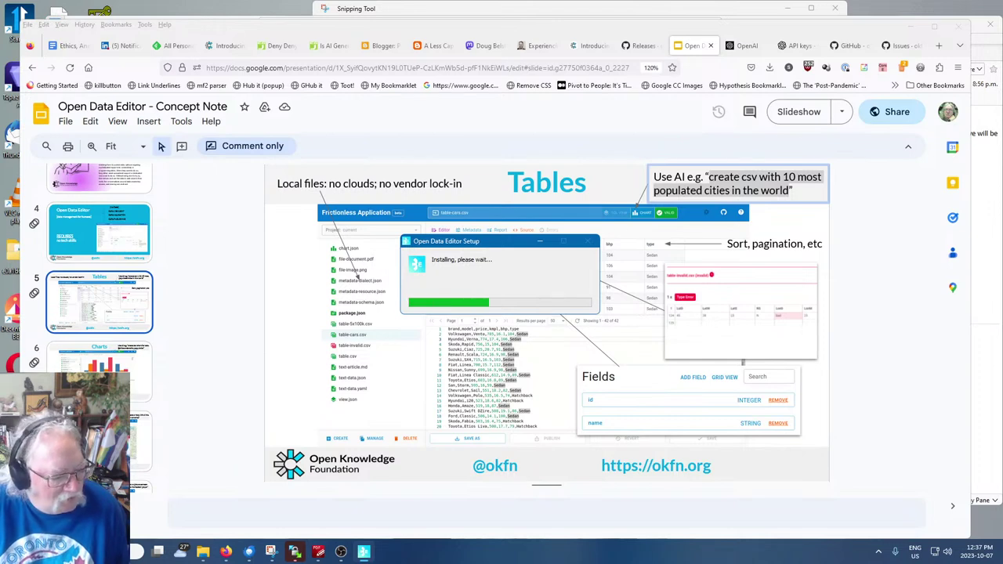
key("super")
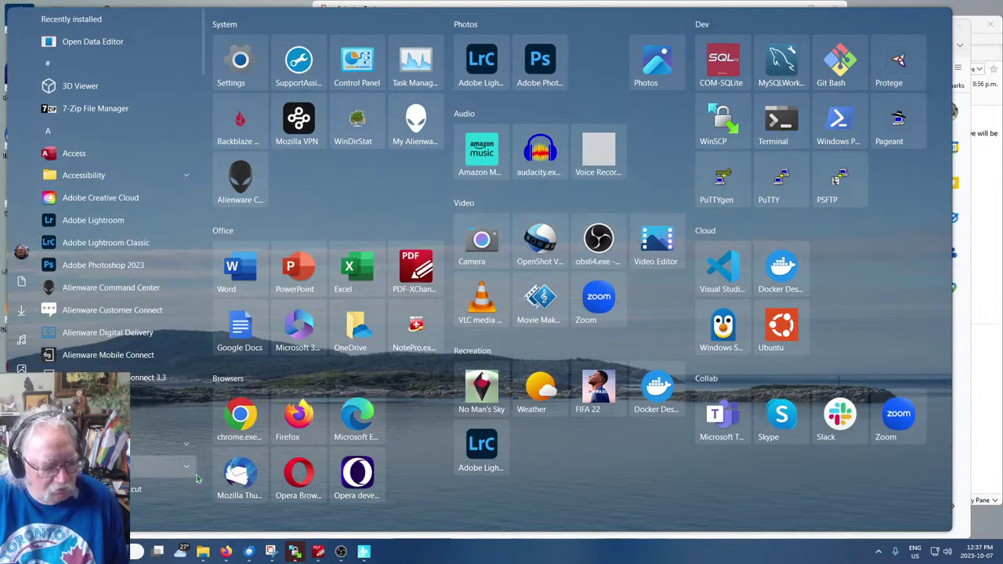
key("Escape")
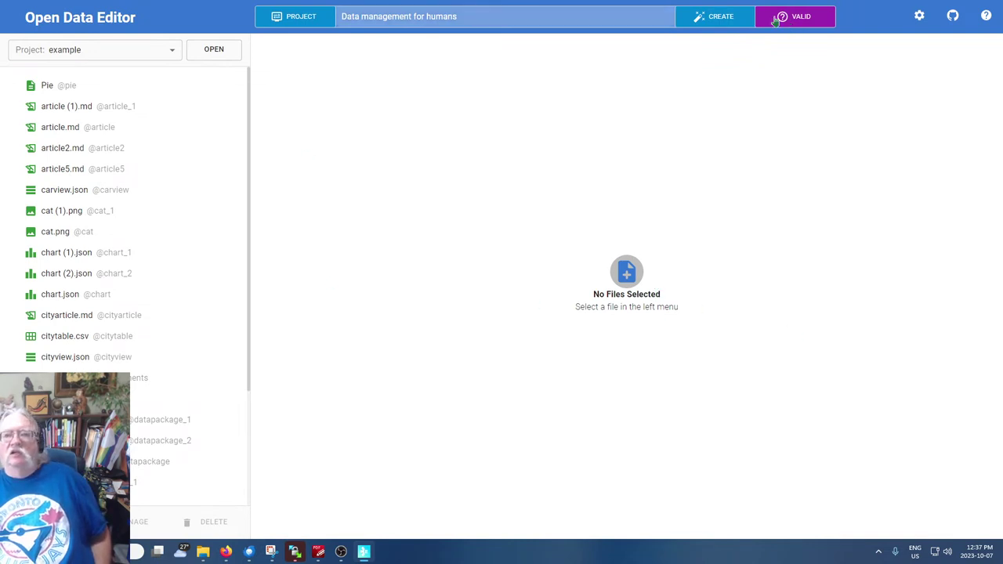
Create a new file at path 'popci' from the pasted 10-most-populated-cities CSV prompt
left_click(727, 16)
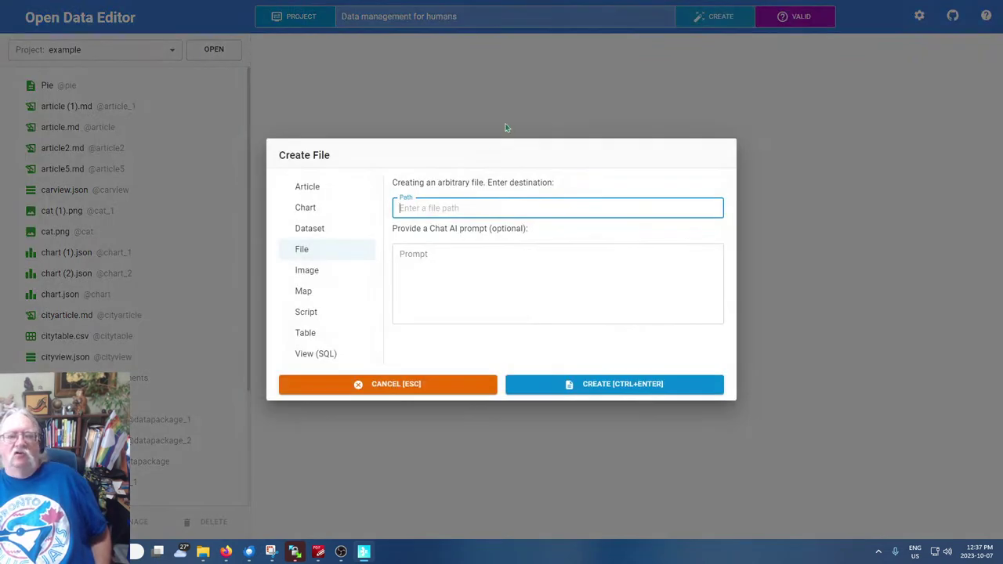
left_click(433, 276)
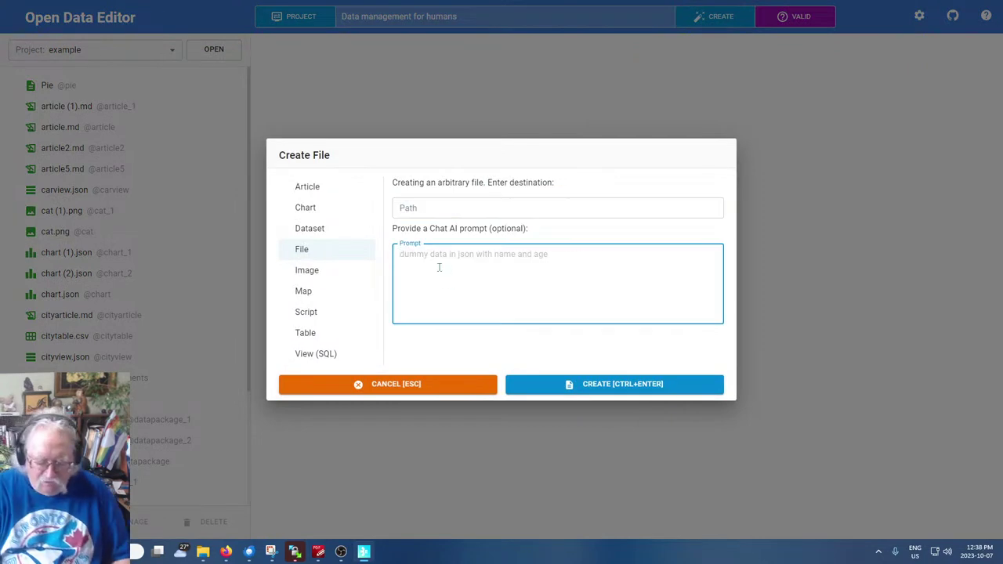
key("ctrl+v")
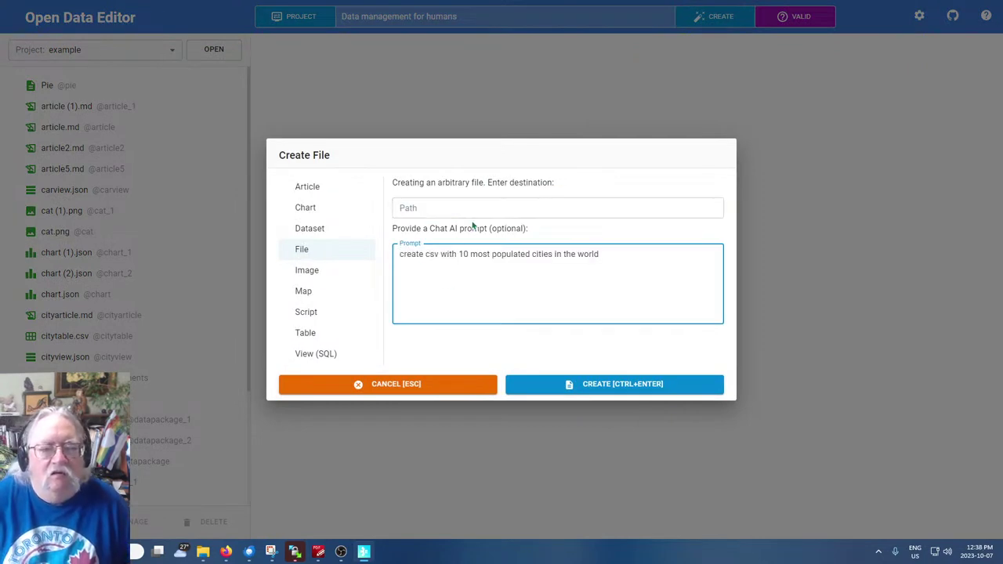
left_click(471, 210)
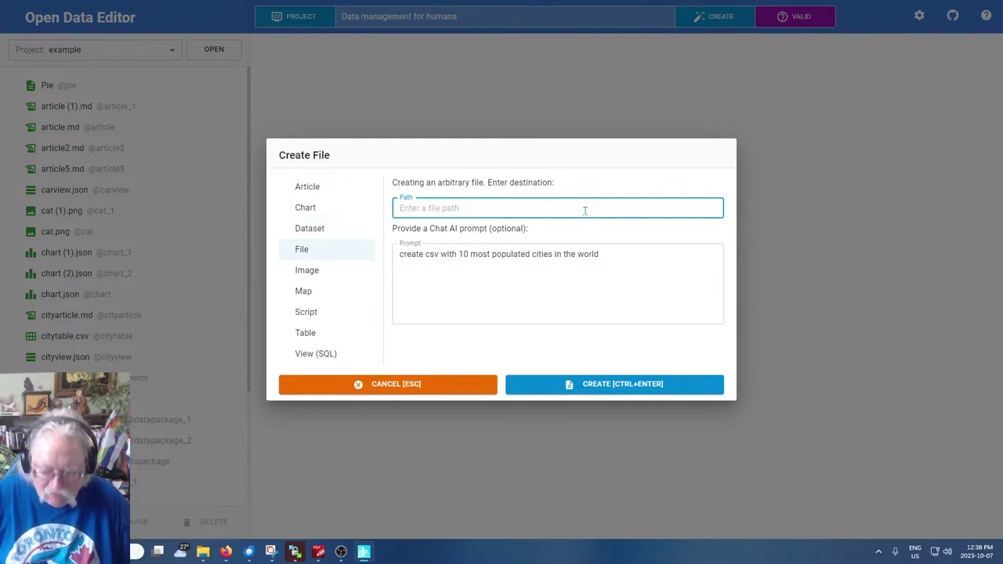
type("popcit")
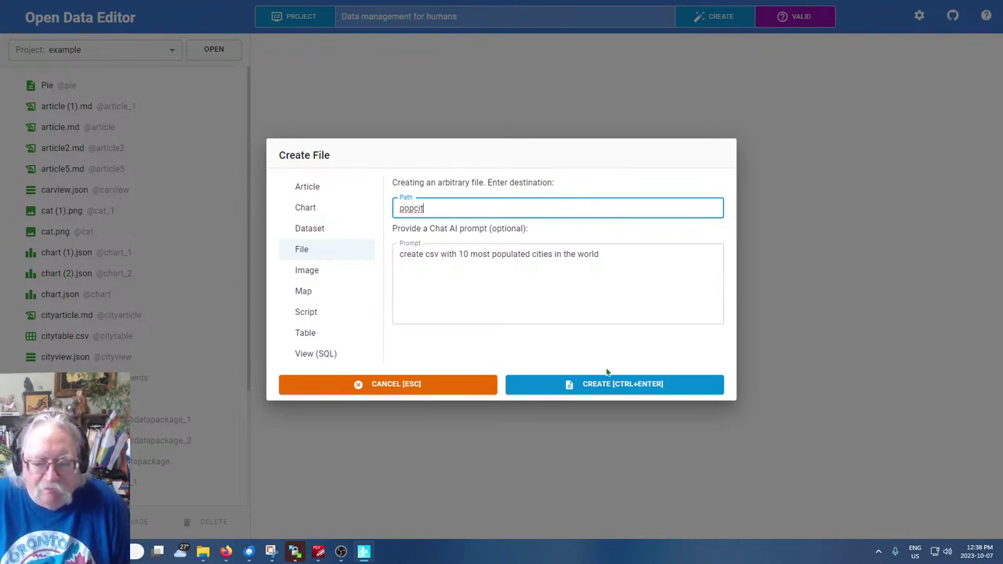
left_click(601, 387)
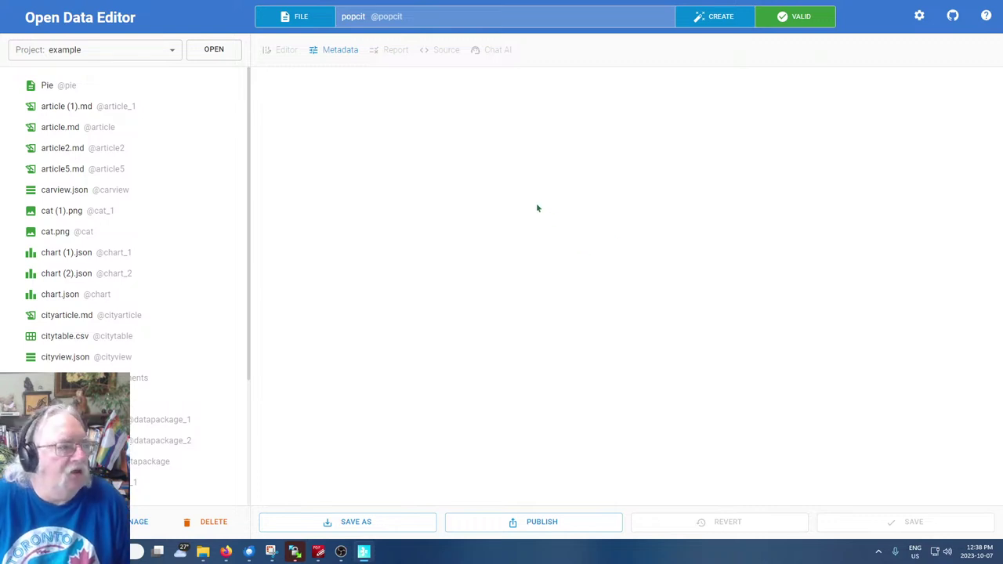
scroll(144, 317, "down", 3)
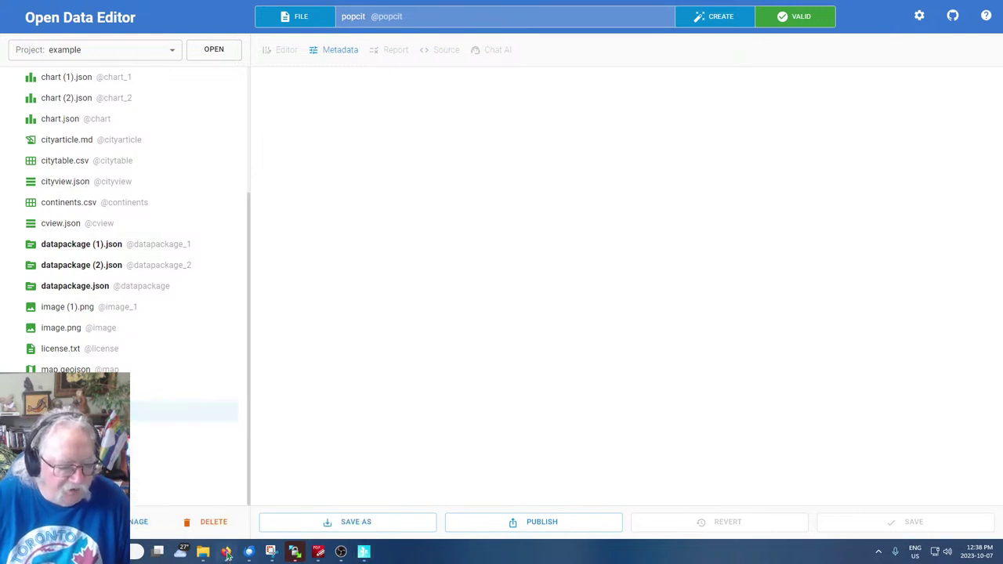
Bring Google Slides forward and advance the concept note to the Maps slide
mouse_move(226, 551)
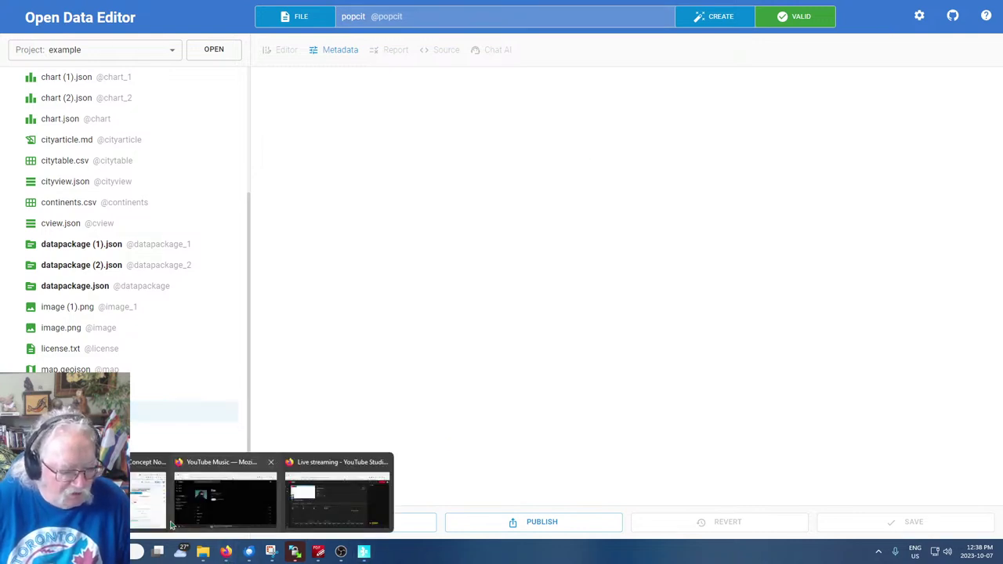
left_click(154, 468)
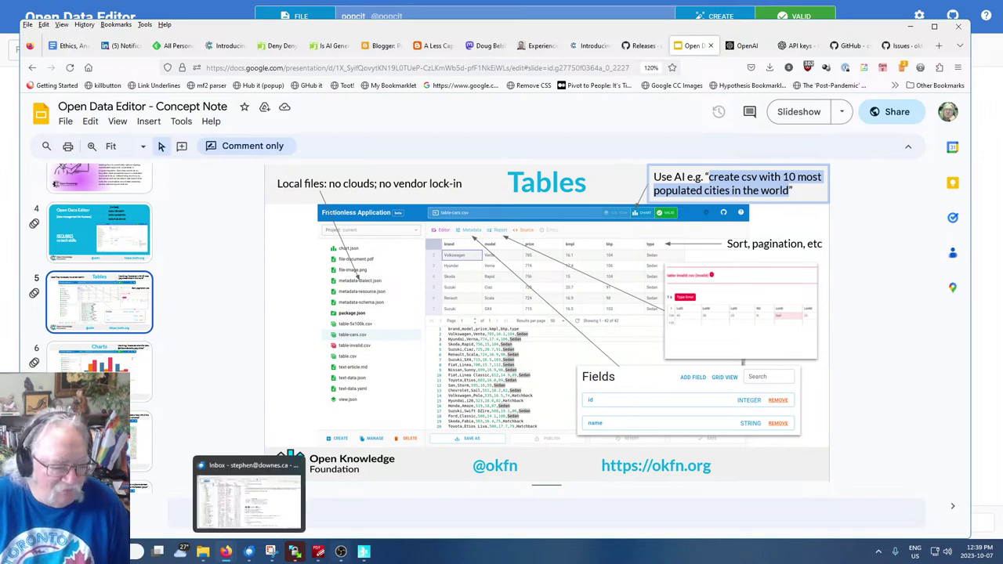
mouse_move(374, 553)
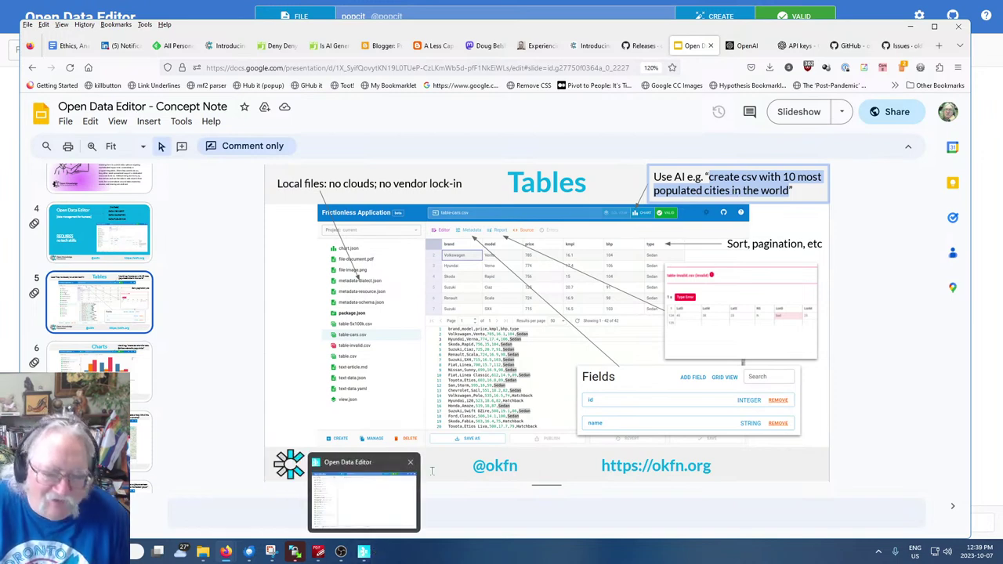
key("Down")
key("Down")
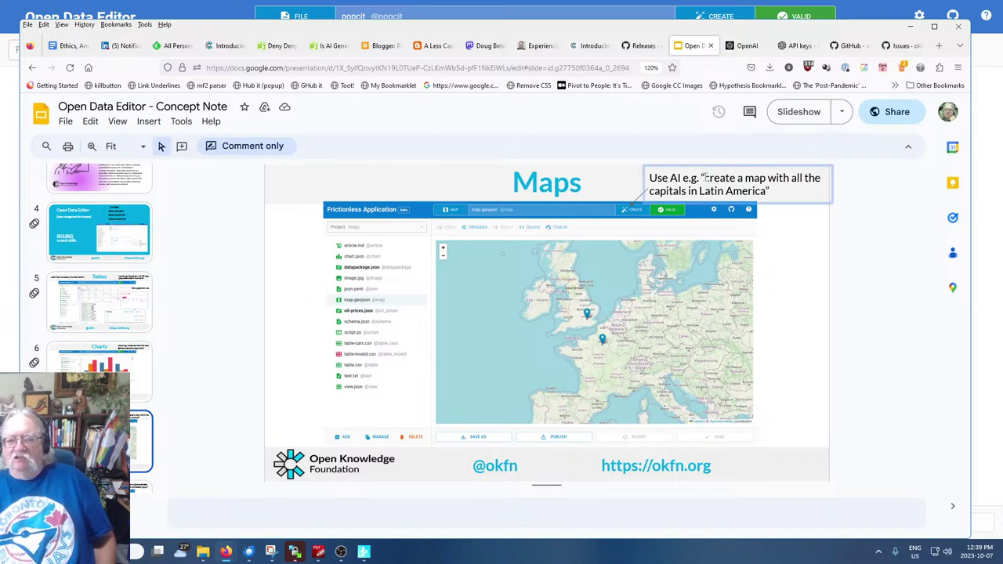
Copy the Maps slide's example prompt about mapping Latin American capitals
left_click_drag(704, 179, 765, 191)
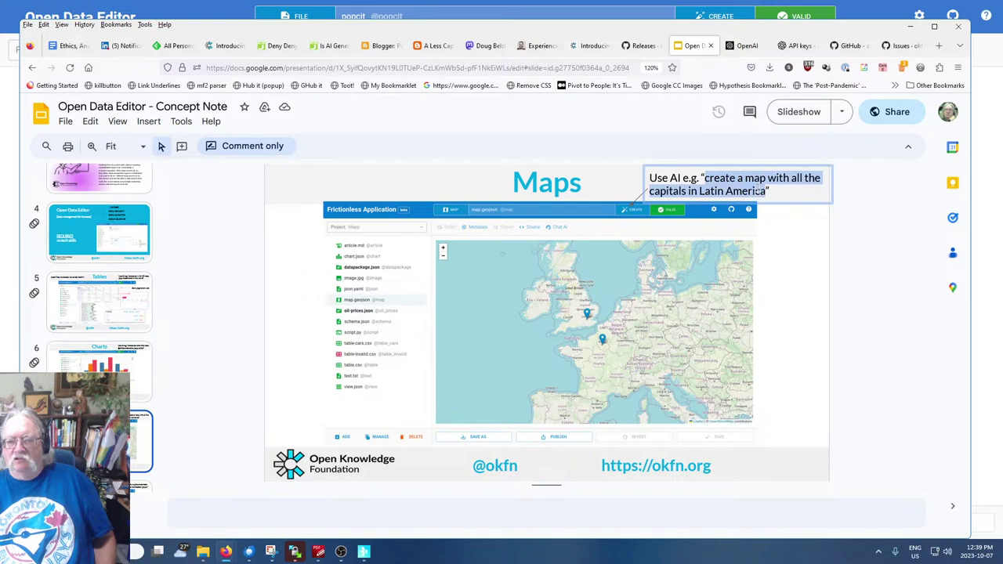
right_click(757, 191)
left_click(772, 203)
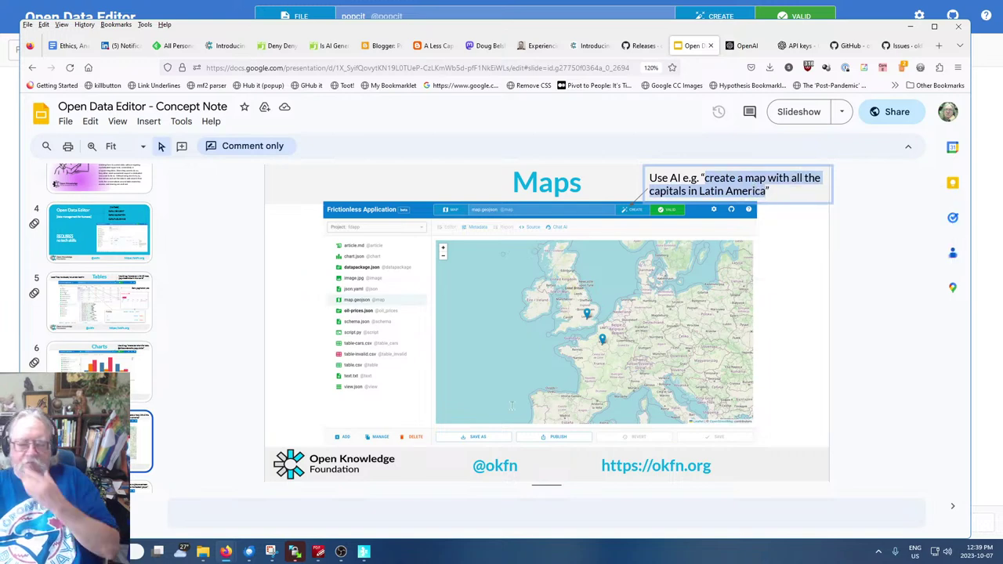
mouse_move(222, 553)
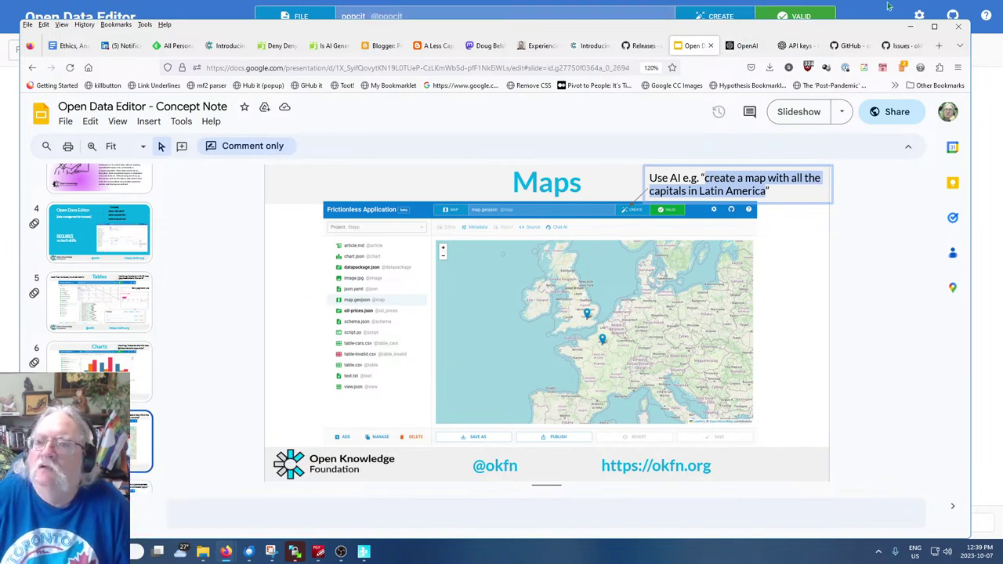
Create a file named latam from the pasted Latin American capitals prompt and open it
left_click(719, 17)
left_click(719, 18)
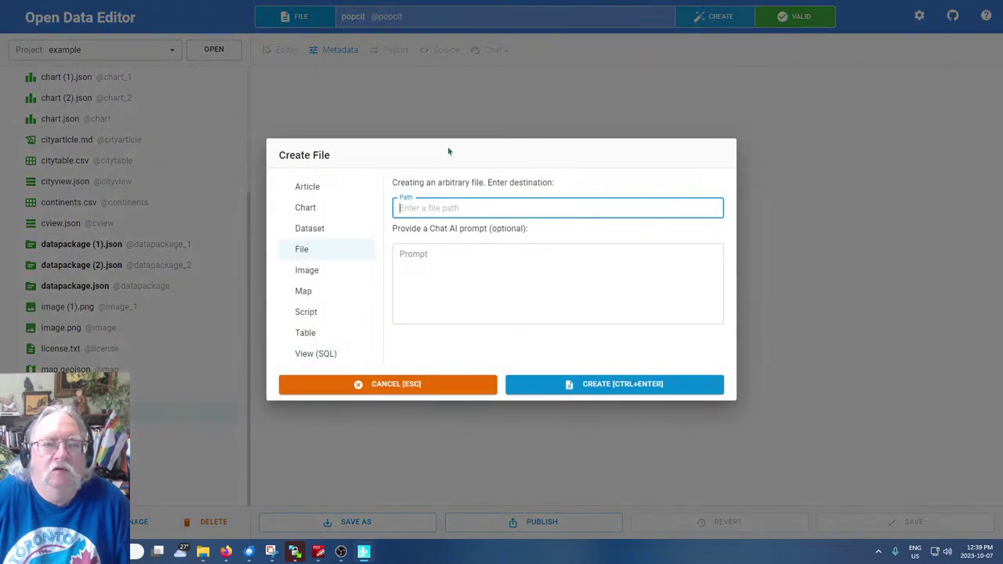
type("latam")
left_click(484, 262)
key("ctrl+v")
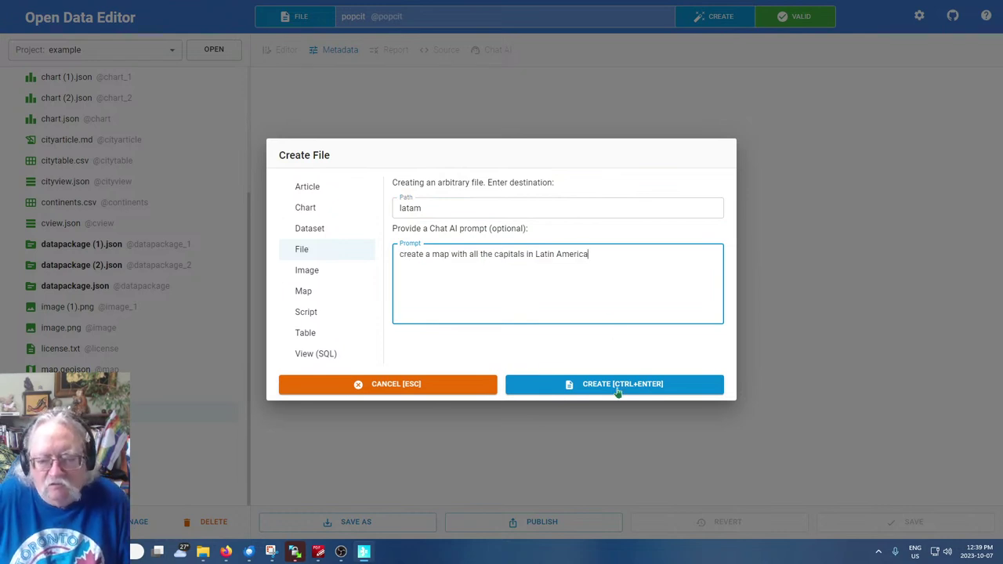
left_click(618, 386)
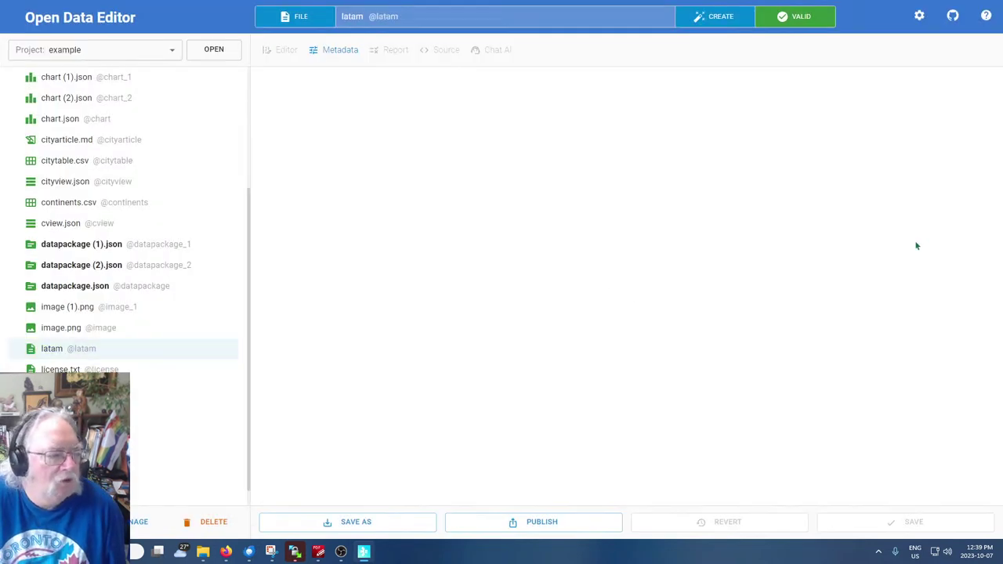
left_click(47, 351)
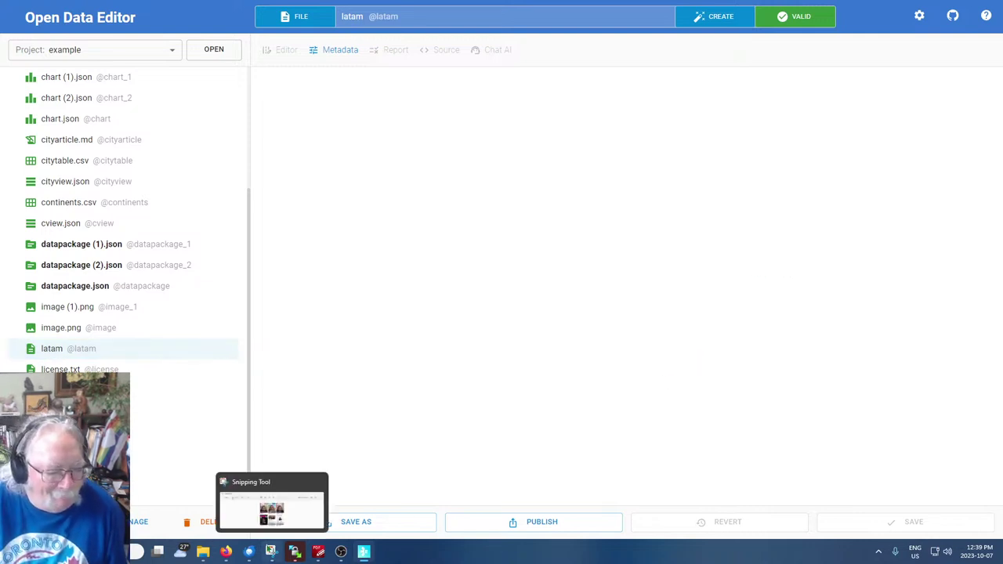
Move to the Articles slide and select its example prompt about Portugal's history
mouse_move(227, 554)
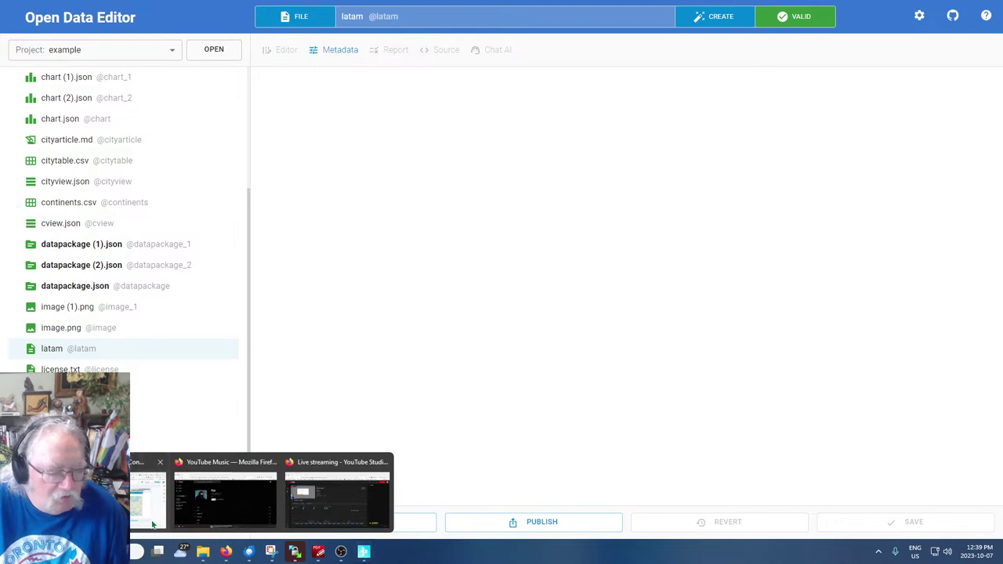
left_click(154, 498)
key("Down")
key("Down")
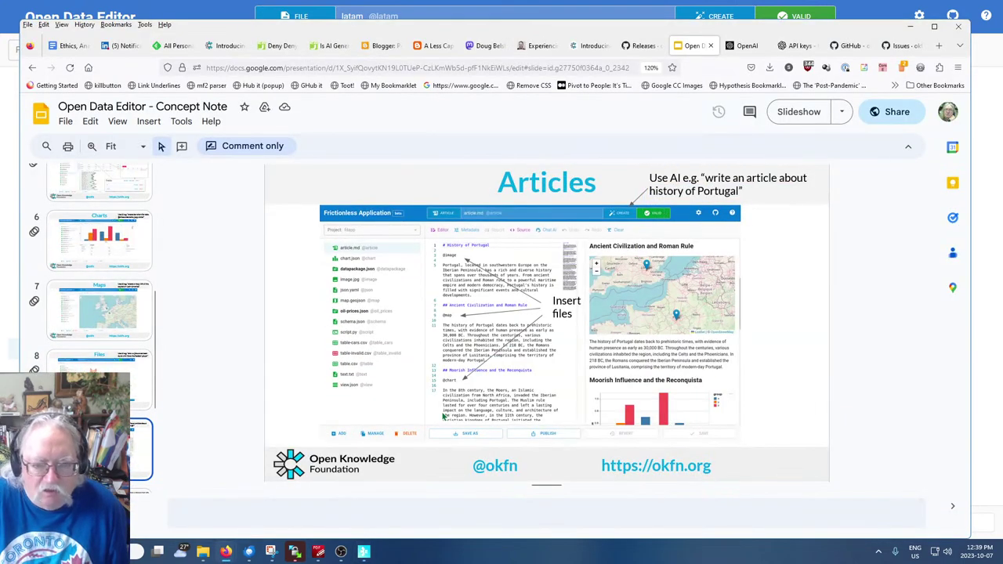
key("Up")
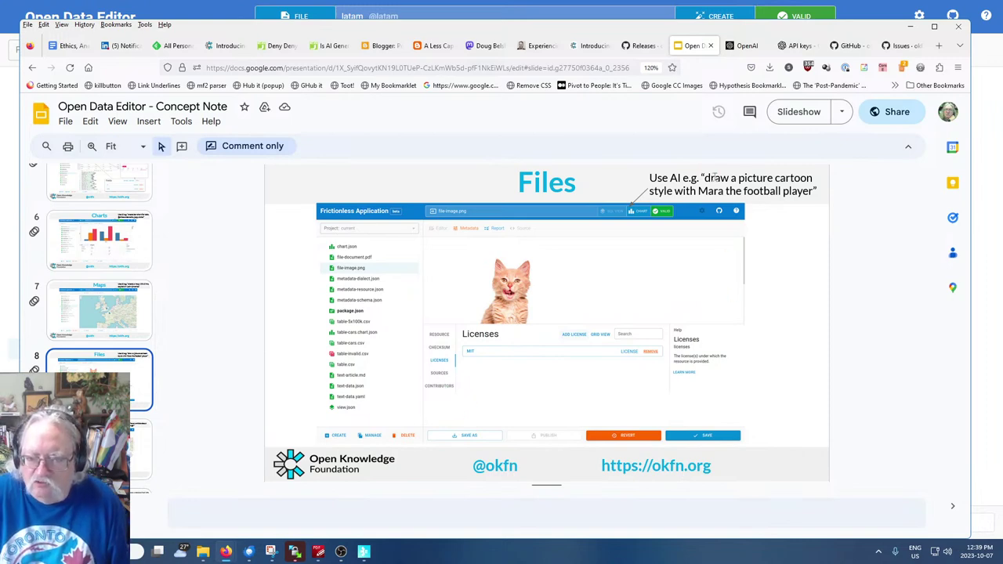
key("Down")
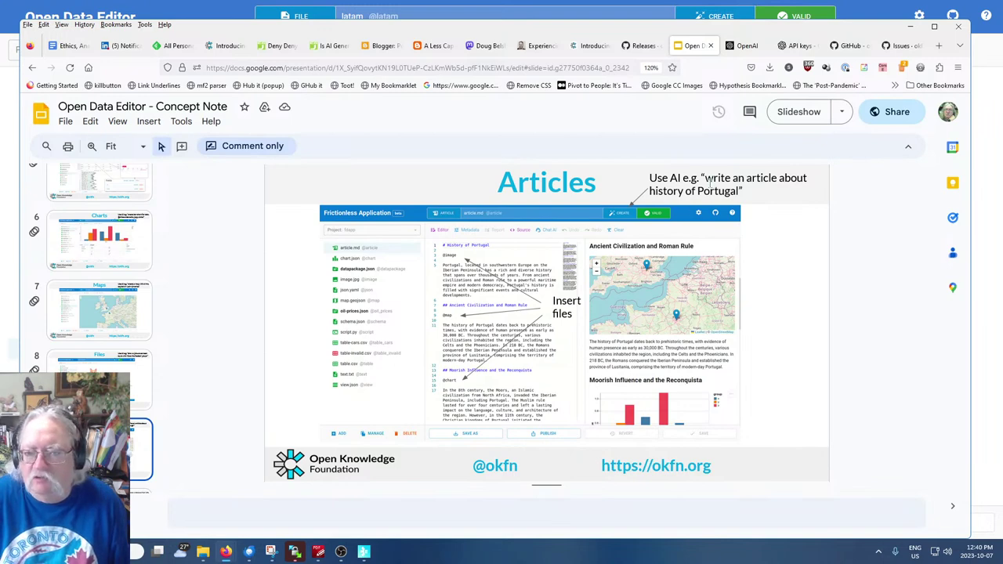
left_click_drag(707, 178, 739, 191)
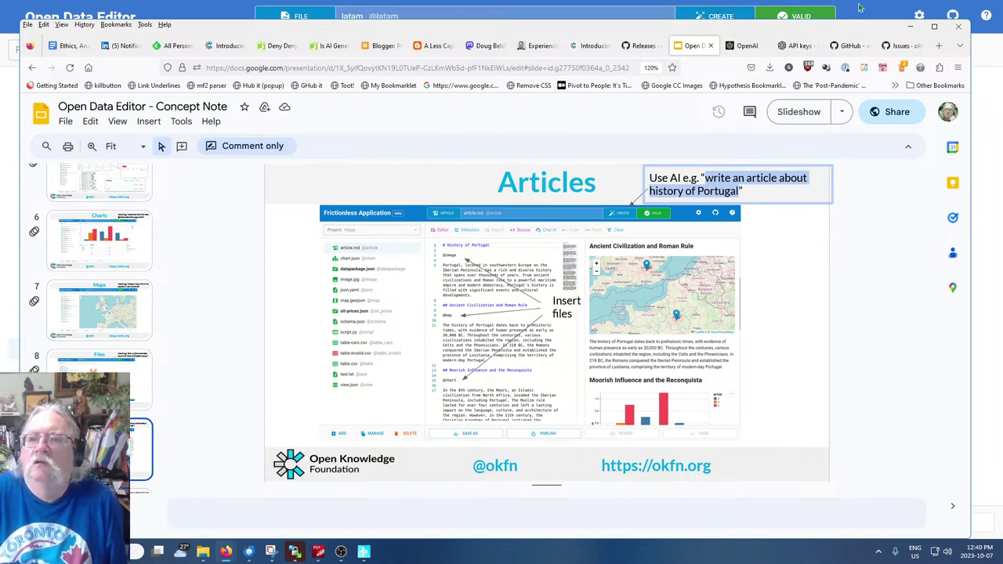
left_click(709, 12)
Create a file named 'Portugal the Country' from the pasted Portugal history prompt
left_click(709, 16)
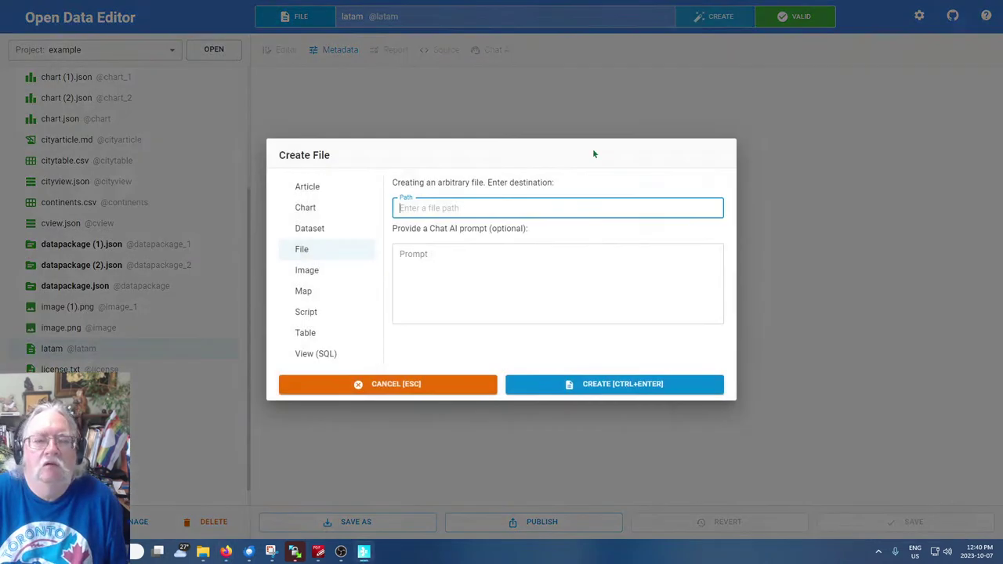
type("Por")
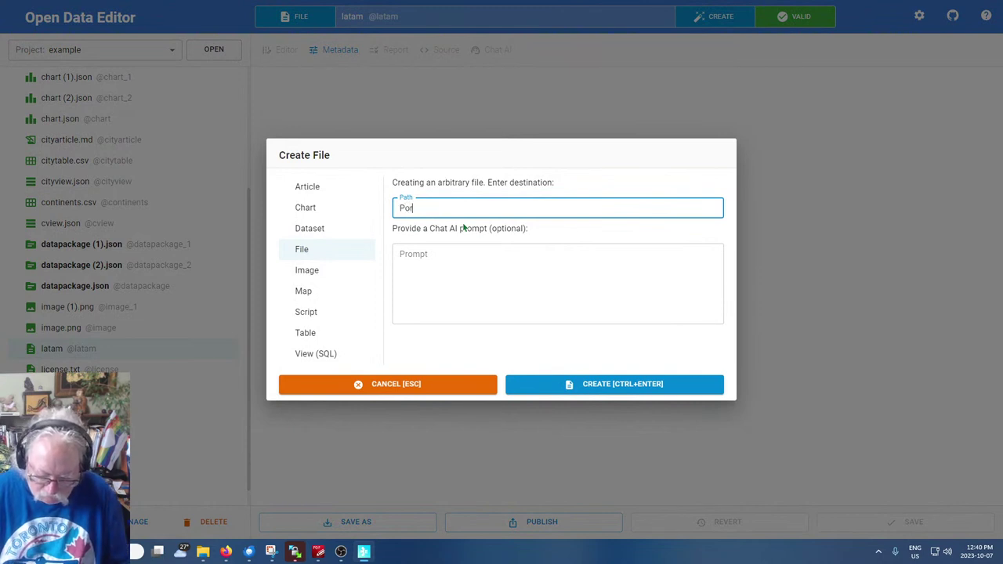
type("tugal the Country")
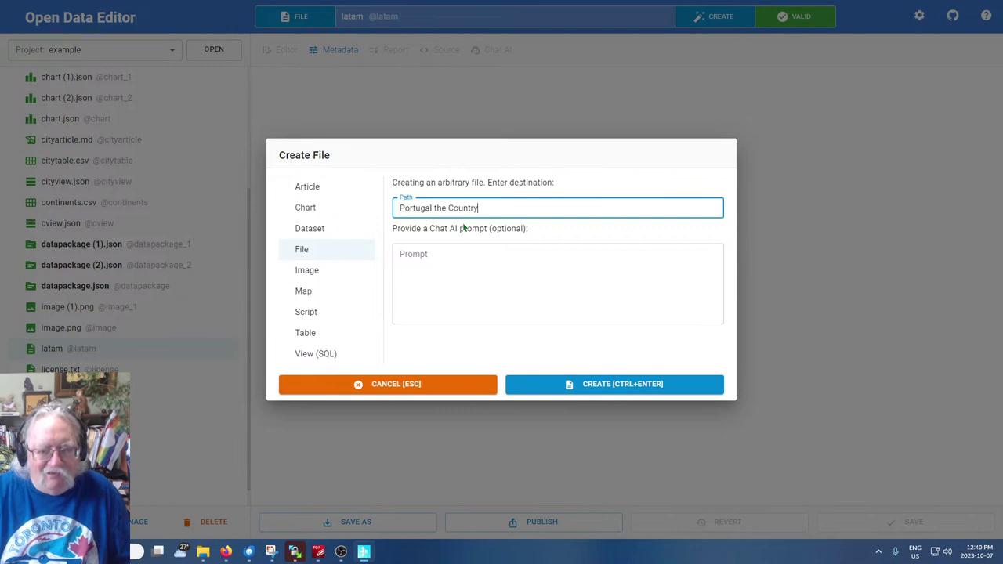
left_click(445, 252)
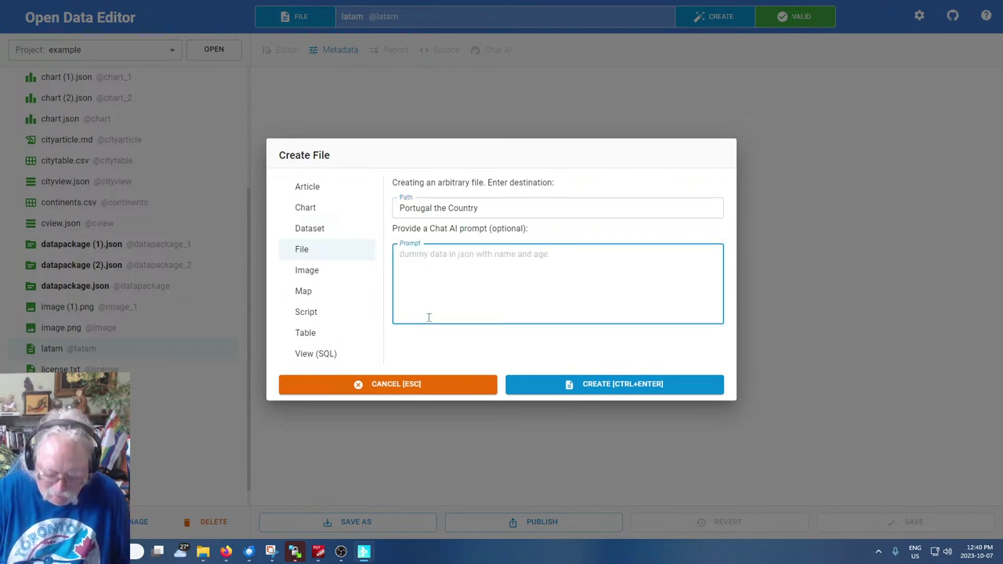
key("ctrl+v")
left_click(533, 384)
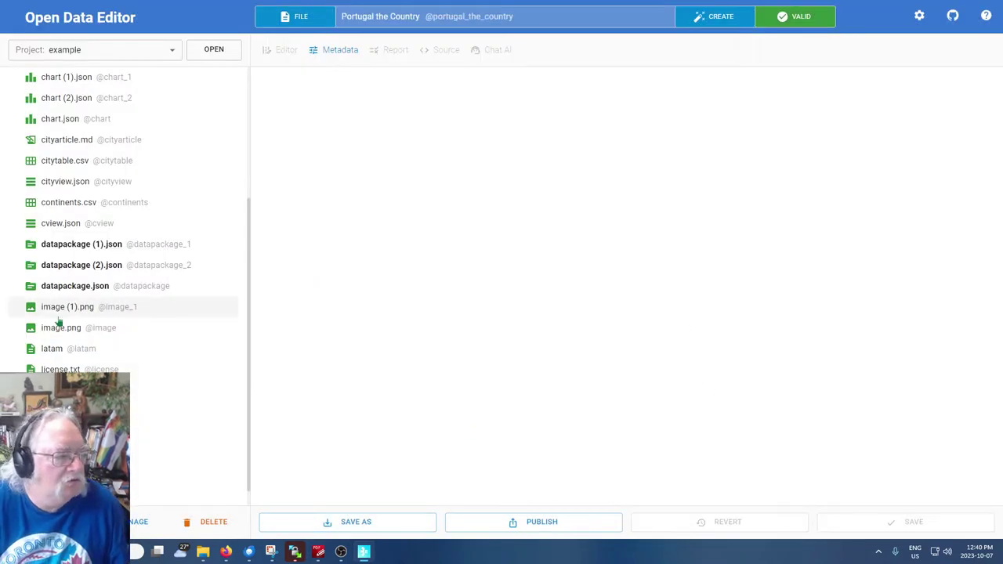
scroll(106, 334, "up", 5)
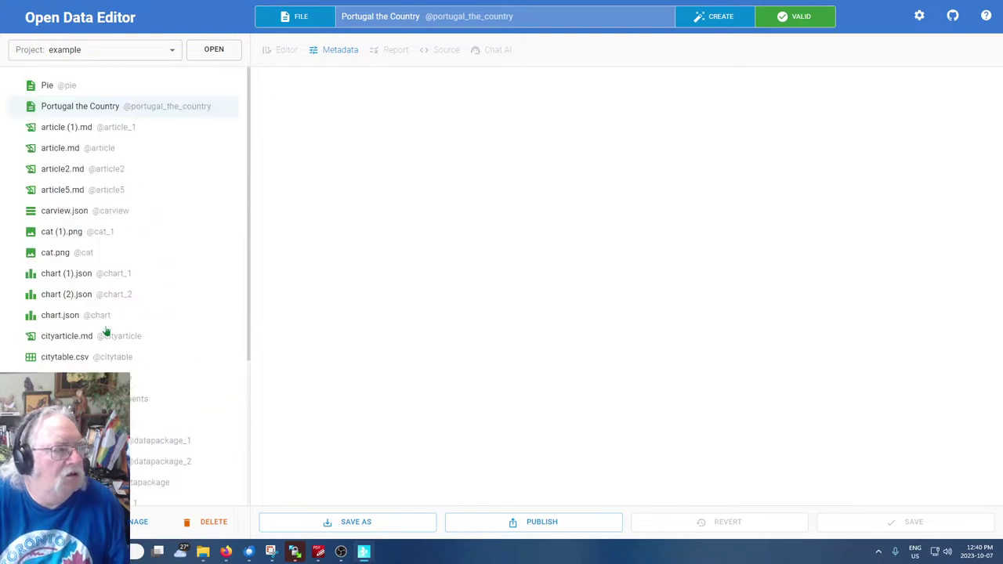
left_click(57, 131)
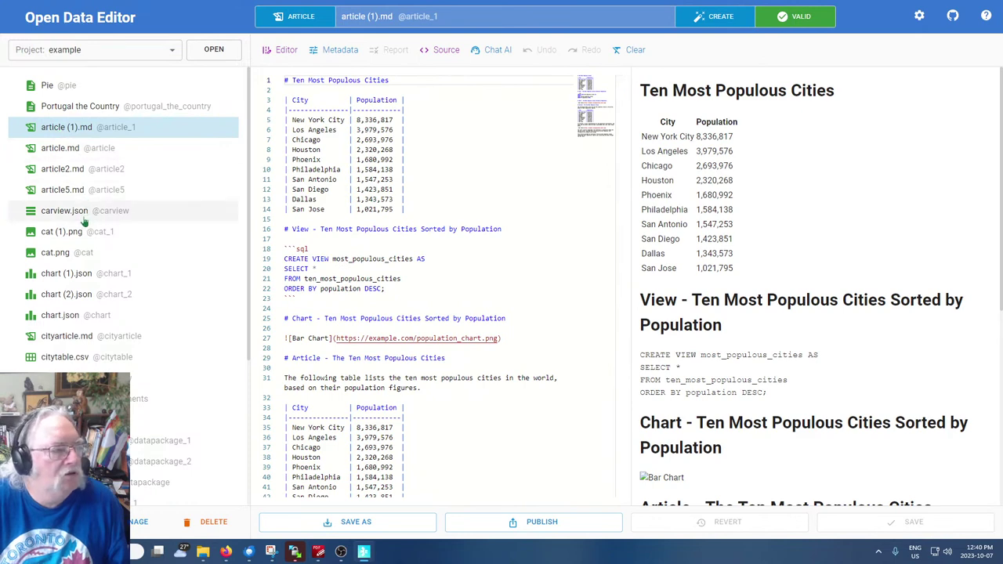
scroll(96, 268, "down", 5)
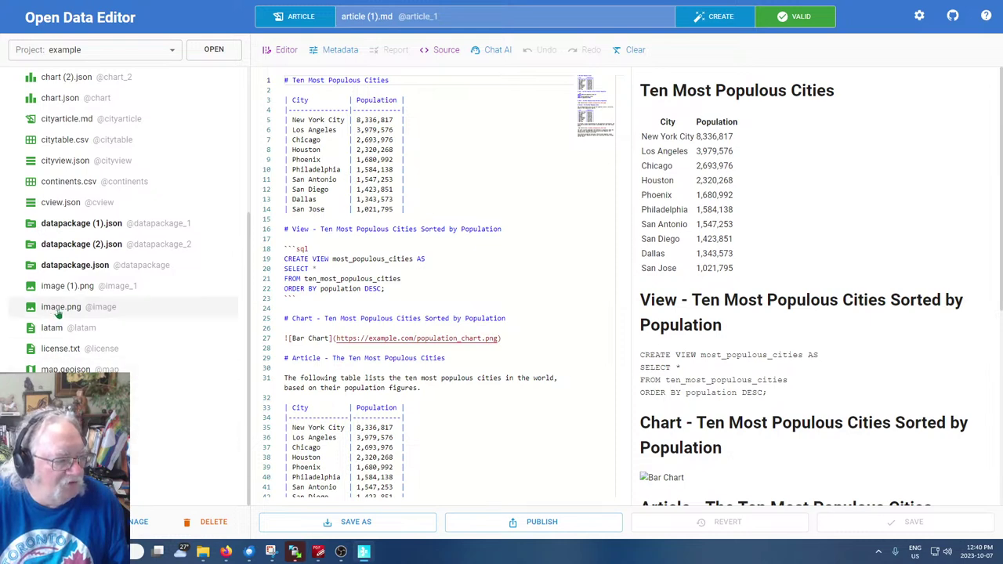
scroll(184, 431, "up", 2)
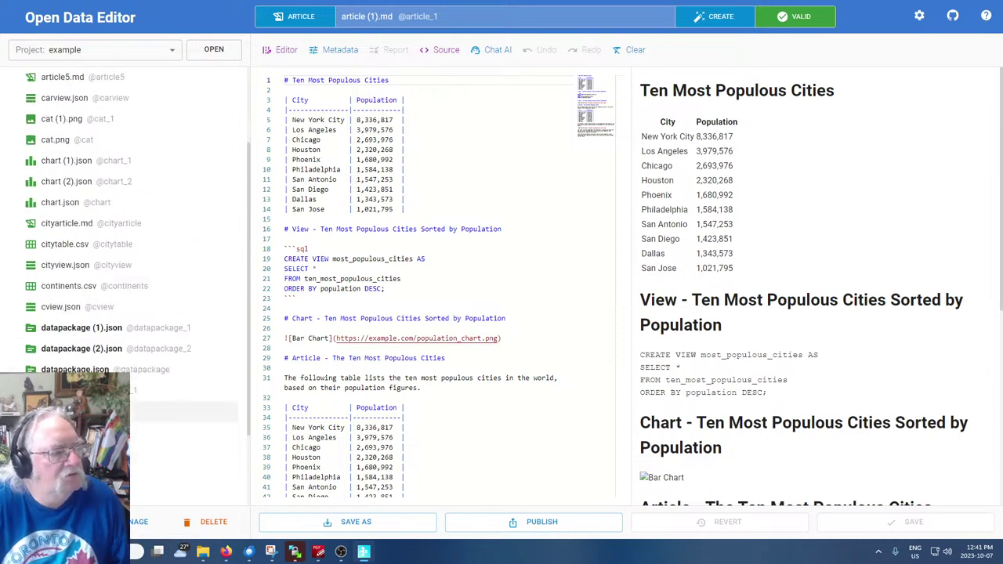
scroll(184, 407, "up", 2)
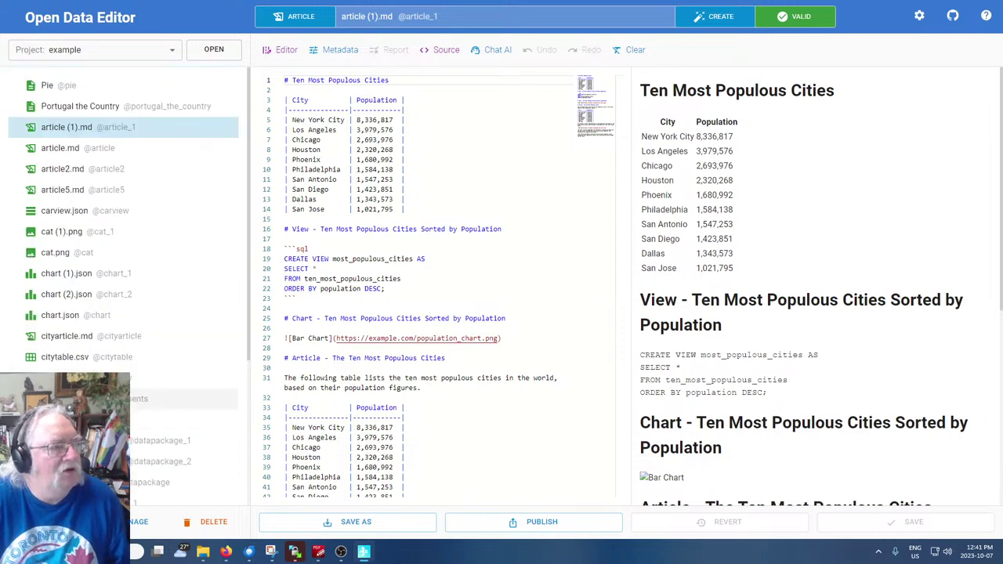
left_click(79, 109)
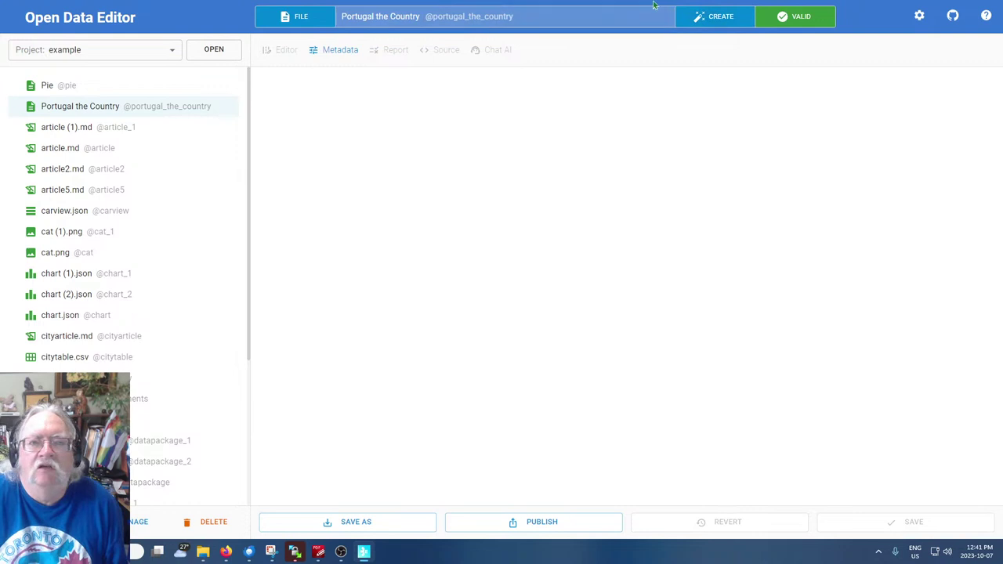
Create article 'Portugal the Article about the Country.md' with prompt 'write an article about history of Portugal'
left_click(719, 17)
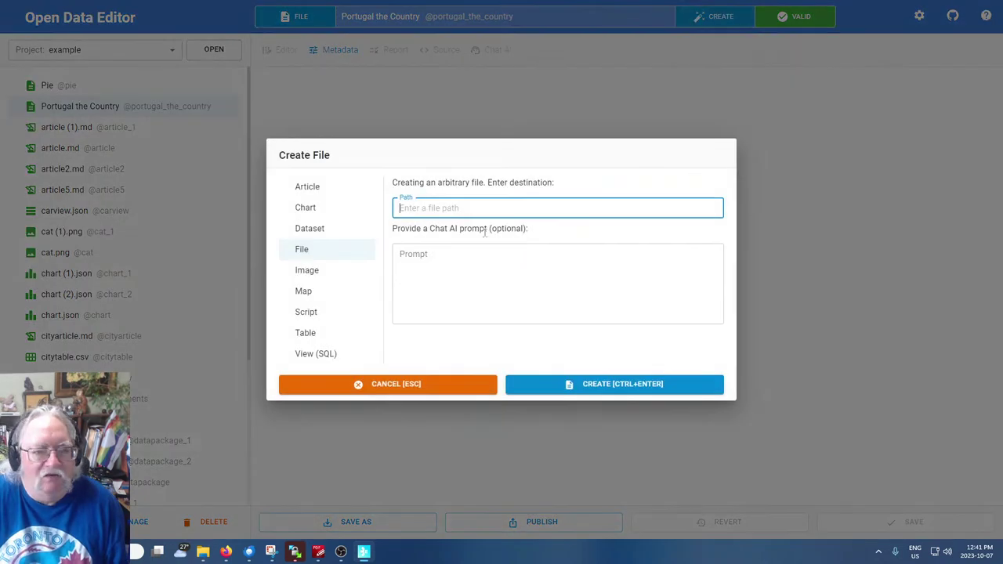
left_click(302, 191)
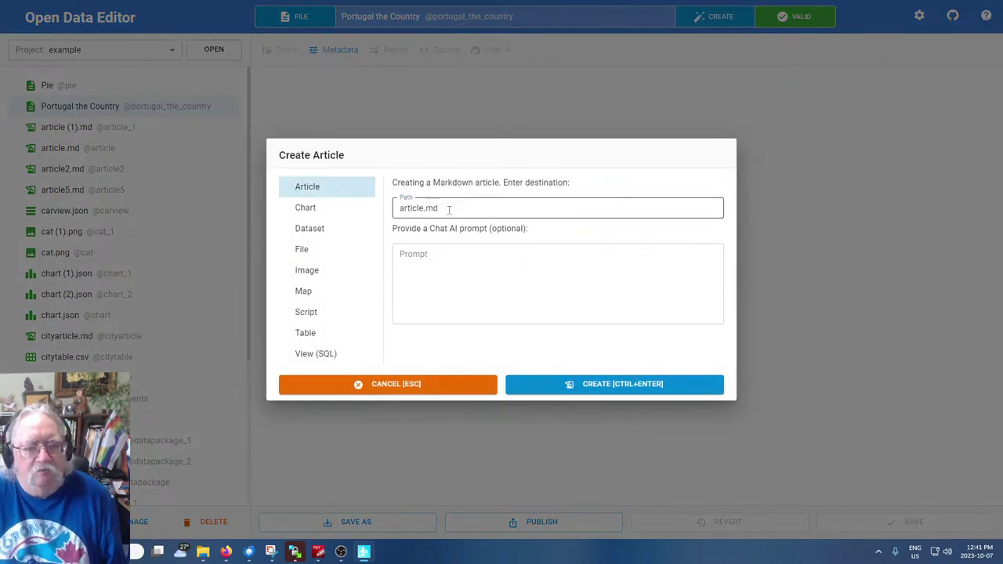
double_click(418, 207)
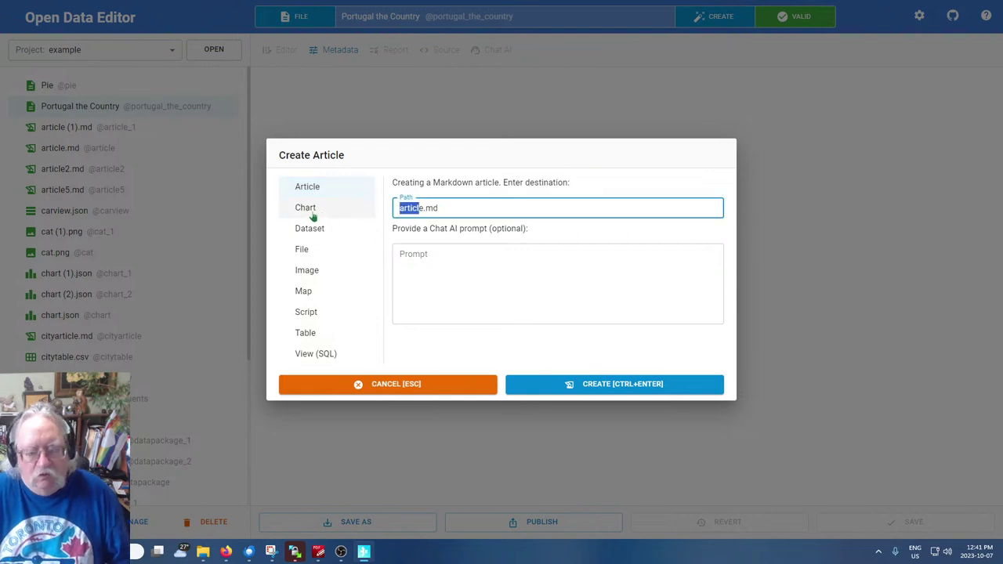
type("e")
type("Portugal")
type(" the Article")
type(" about the")
type(" Country")
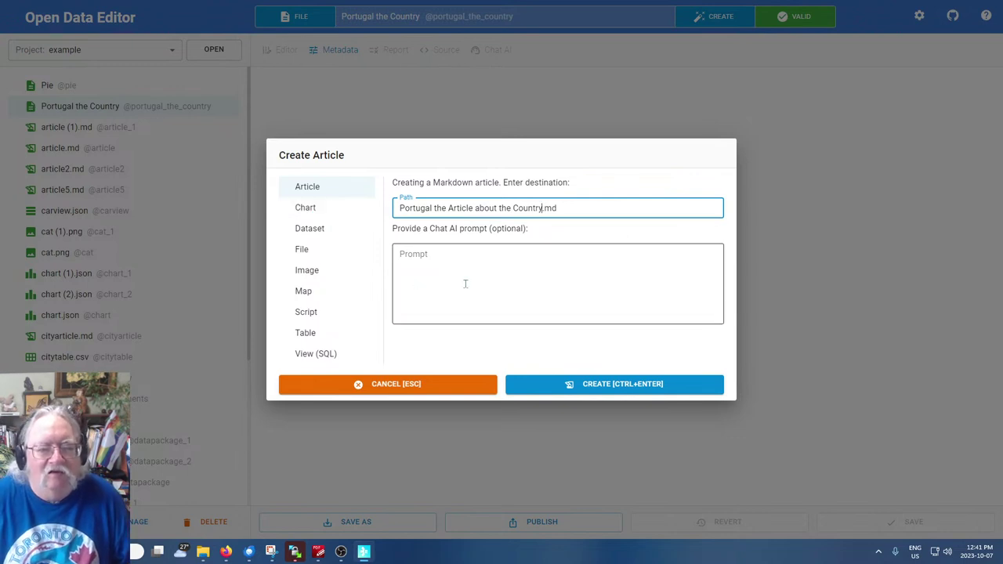
left_click(466, 284)
type("write an article about history of Portugal")
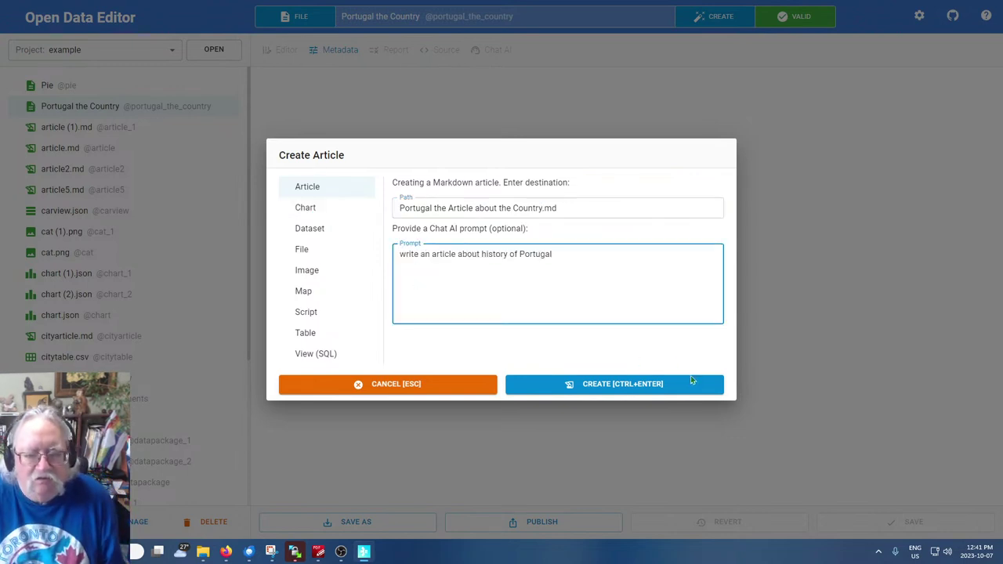
left_click(639, 385)
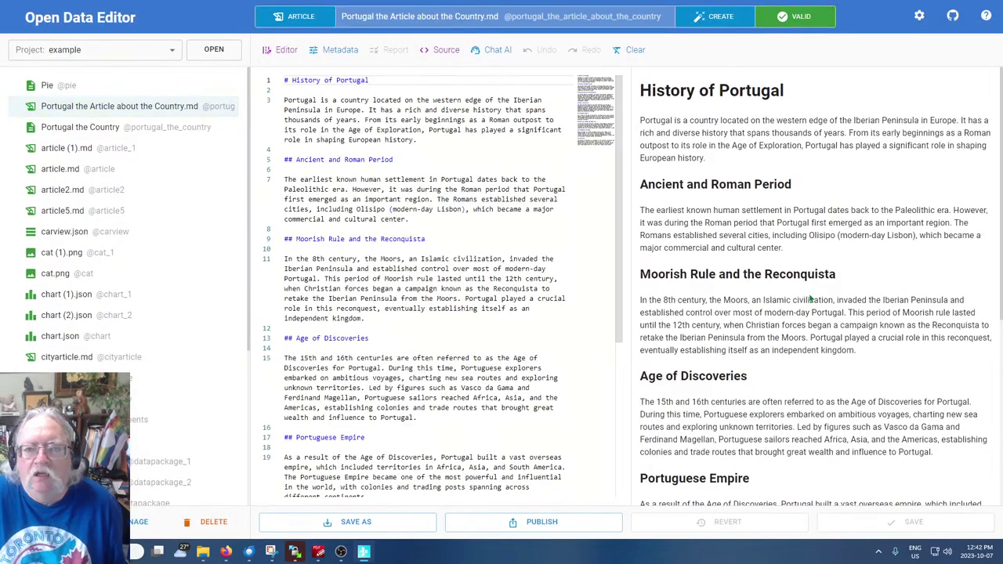
Scroll through the History of Portugal article preview, then minimize Open Data Editor
scroll(775, 343, "down", 3)
scroll(775, 348, "down", 2)
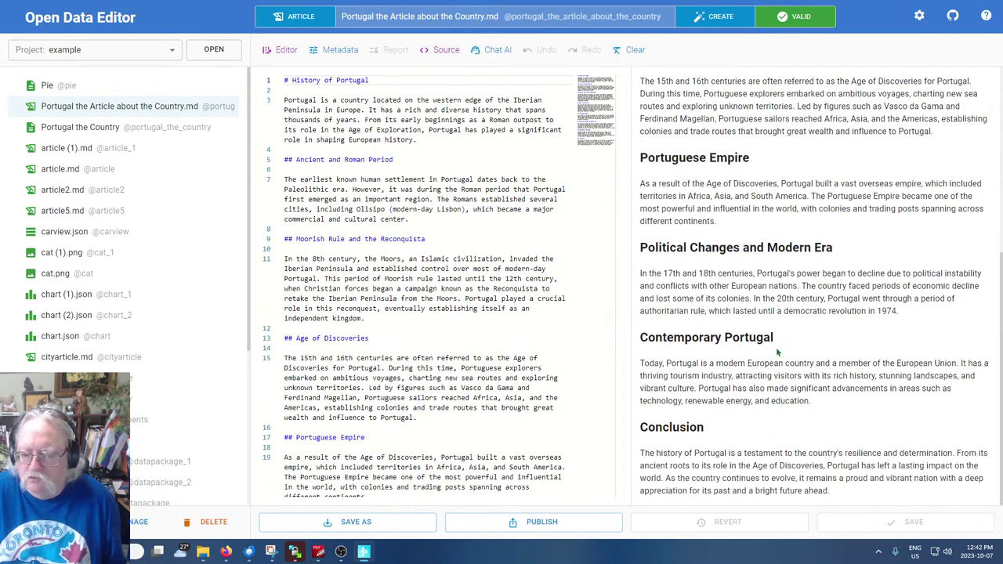
scroll(777, 353, "up", 5)
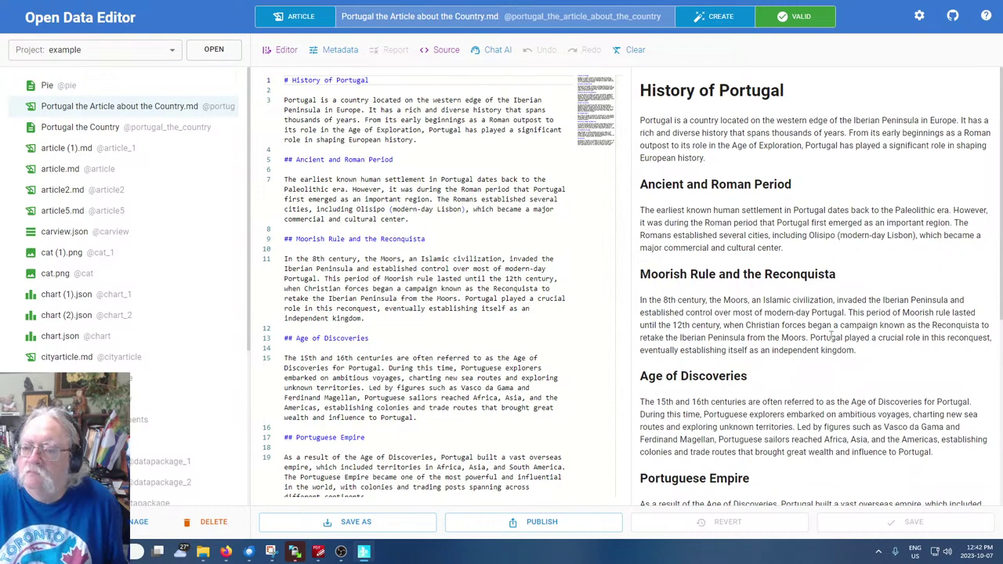
scroll(833, 336, "down", 4)
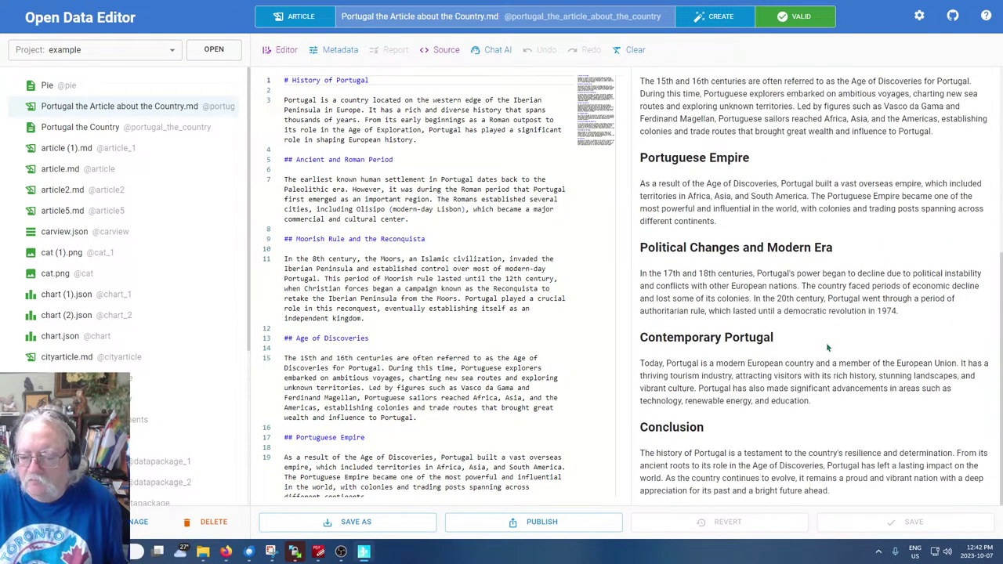
scroll(819, 343, "up", 5)
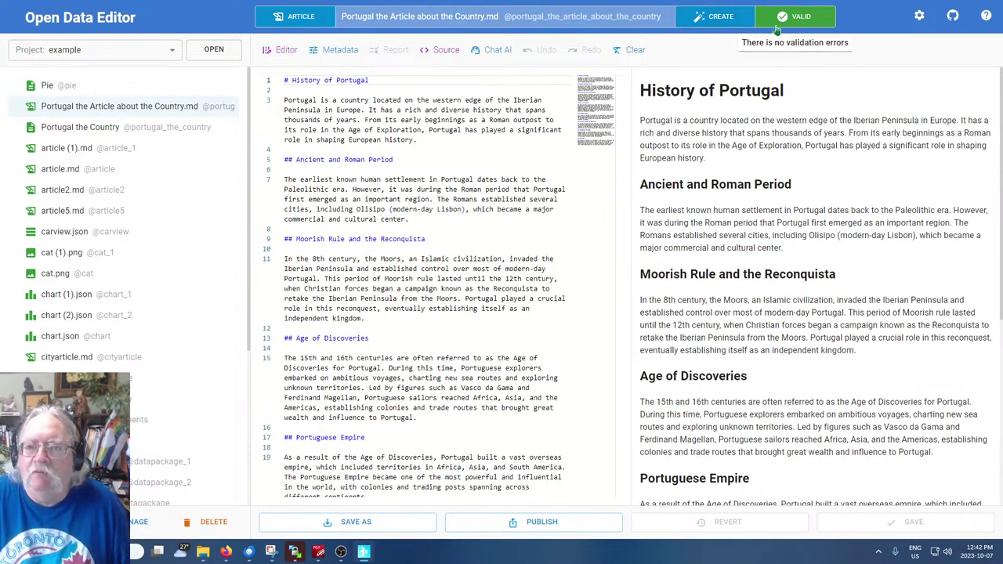
left_click(373, 554)
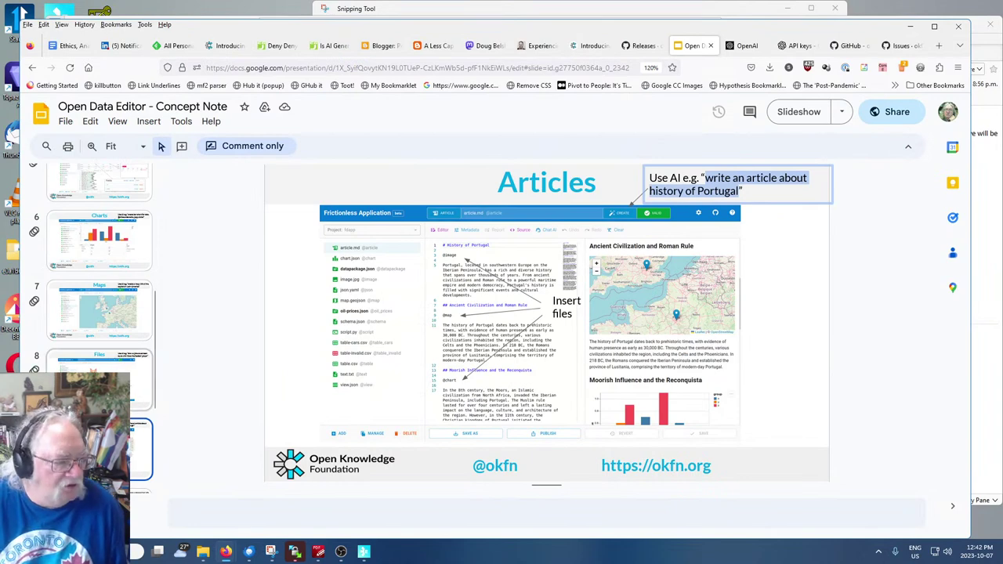
Jump to slide 7 'Maps' and highlight its Latin American capitals example prompt
left_click(110, 323)
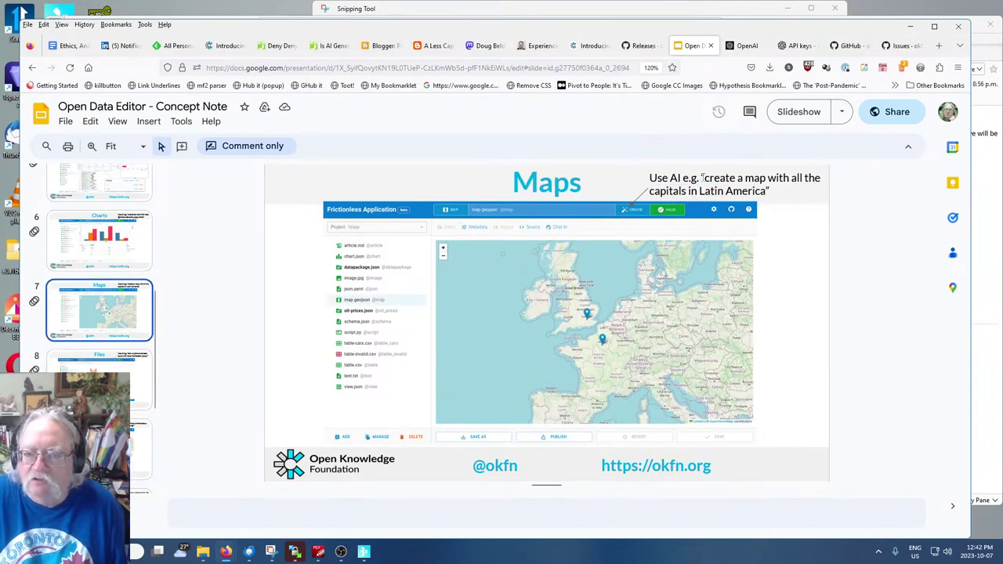
left_click_drag(707, 177, 768, 191)
key("ctrl+c")
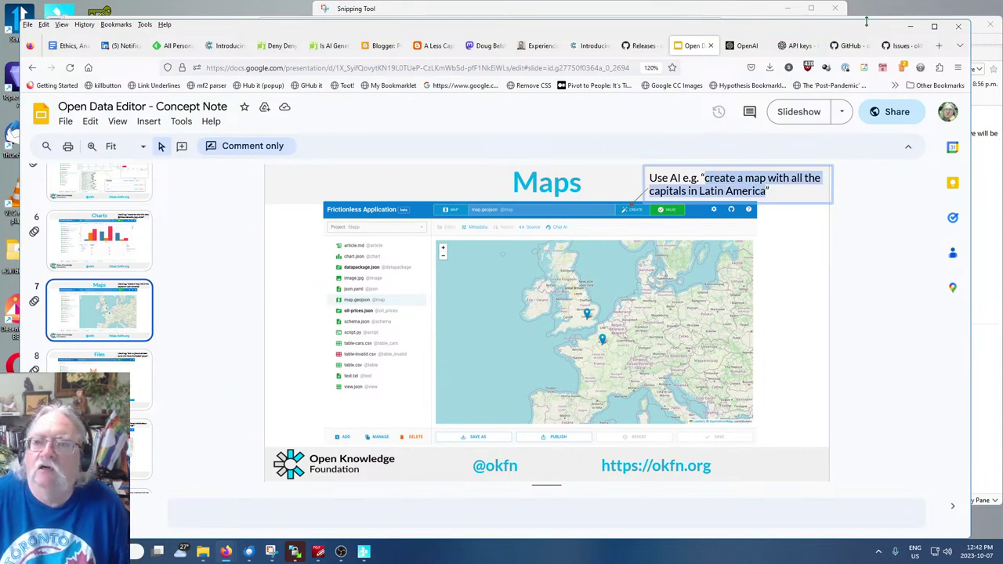
Start a new Map file and rename it LatamMap.geojson
left_click(368, 552)
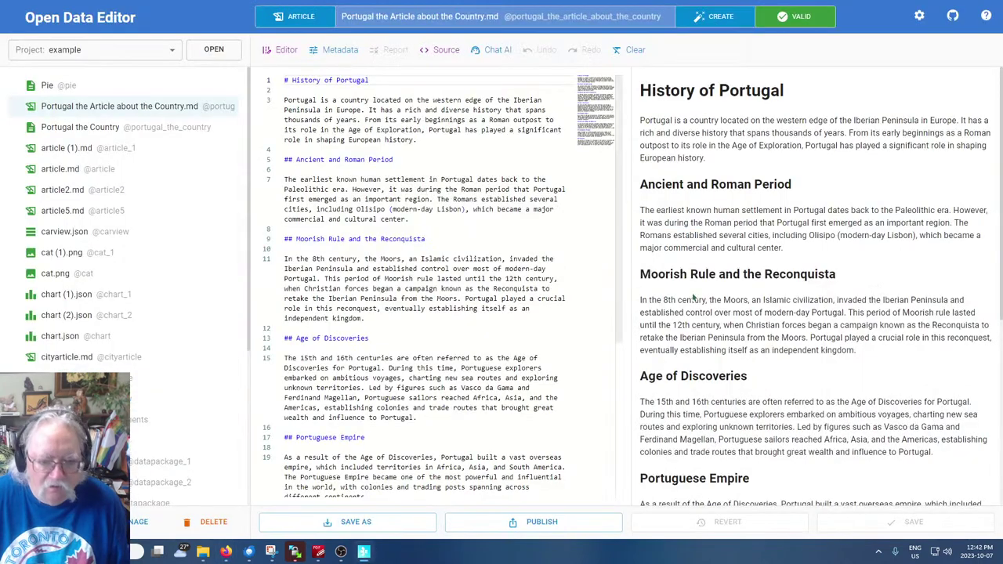
key("ctrl+a")
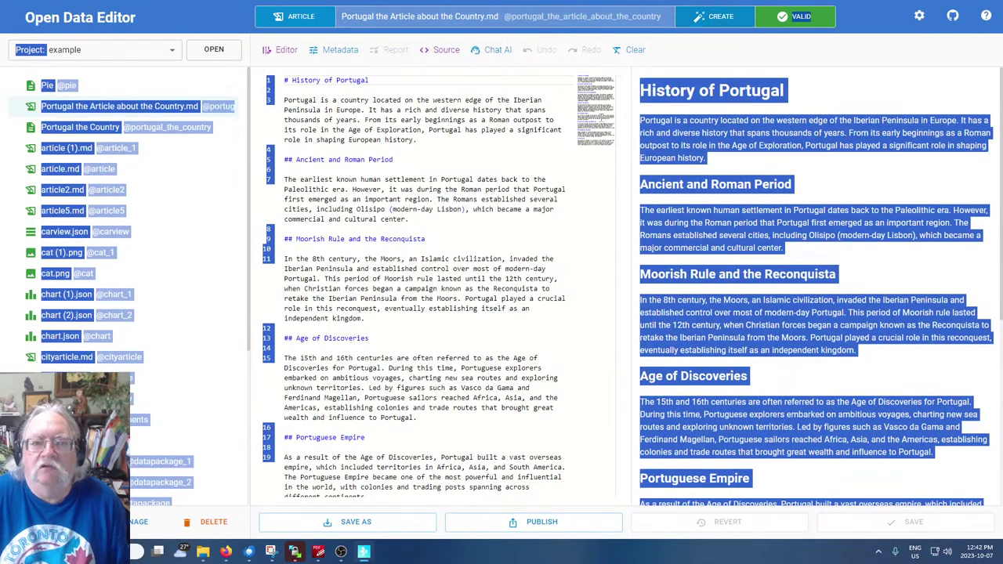
left_click(700, 19)
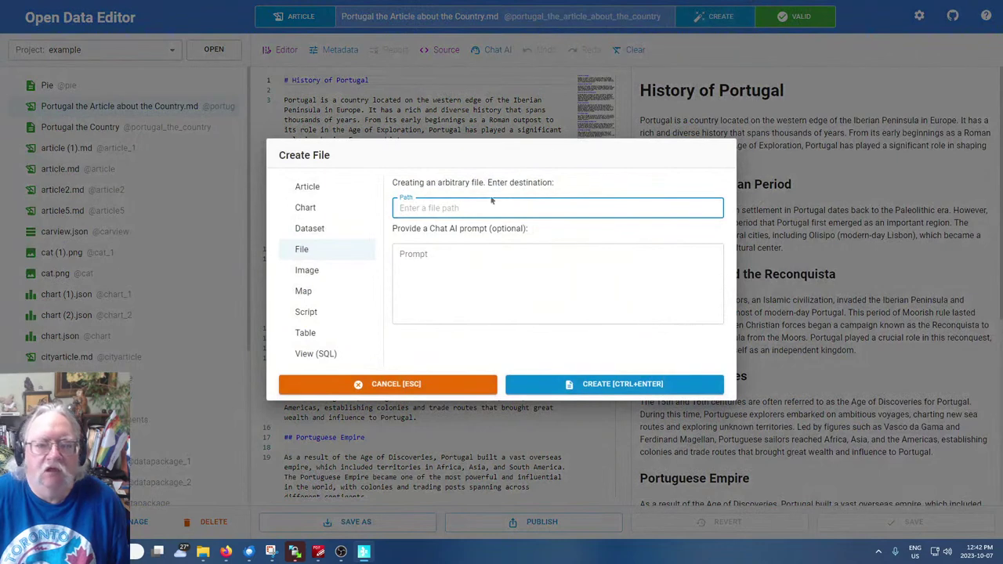
type("LatamMap")
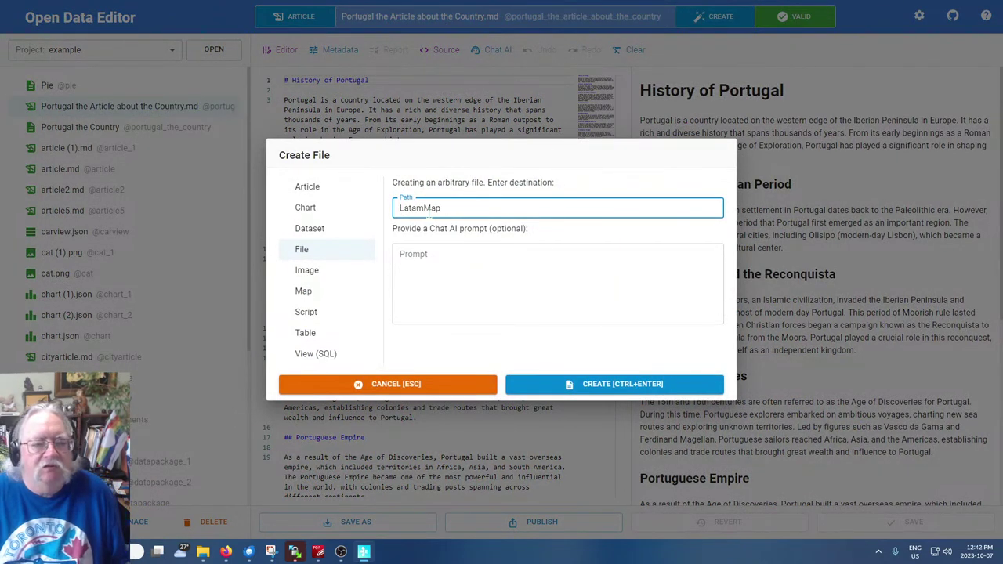
left_click(430, 257)
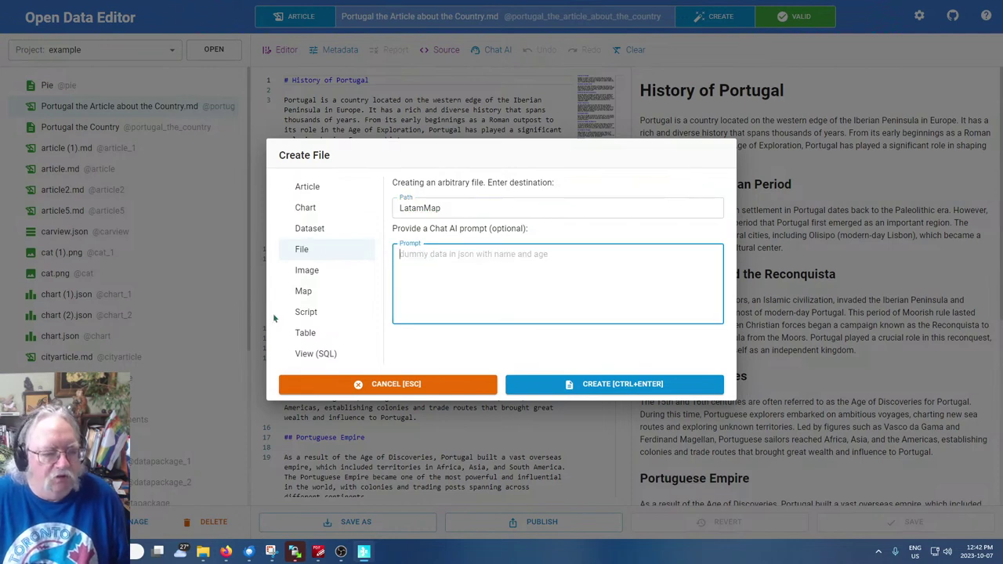
left_click(302, 292)
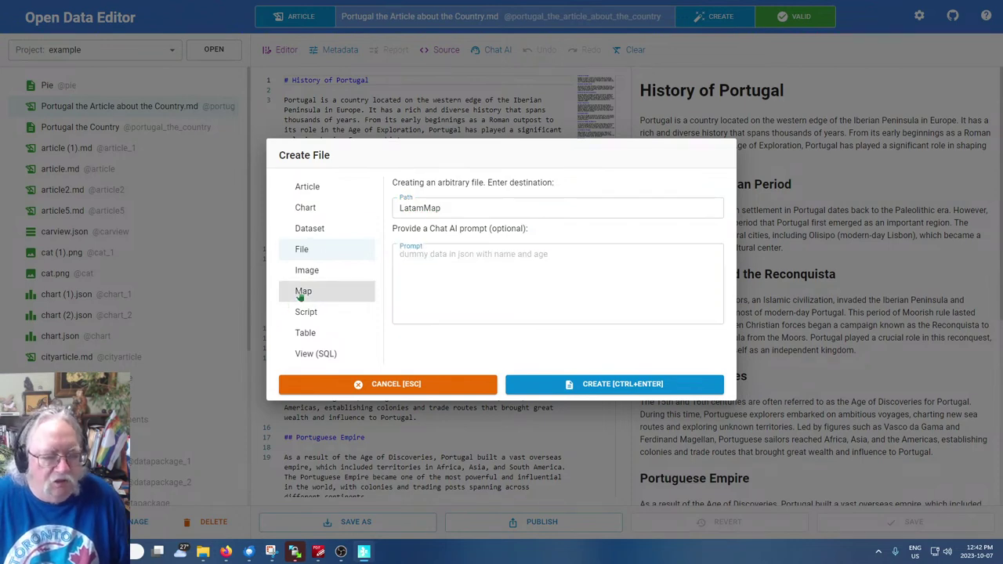
left_click(456, 208)
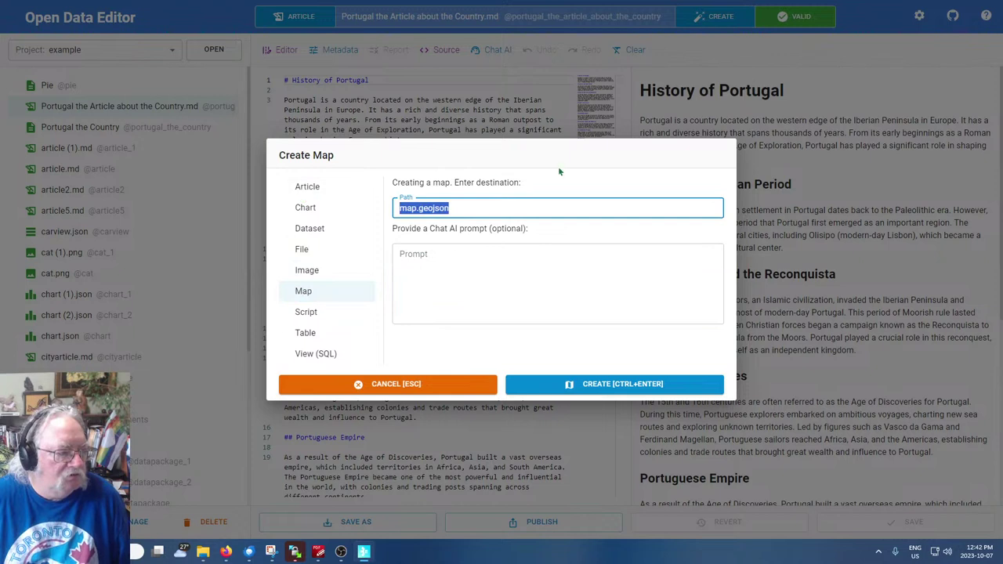
left_click(421, 208)
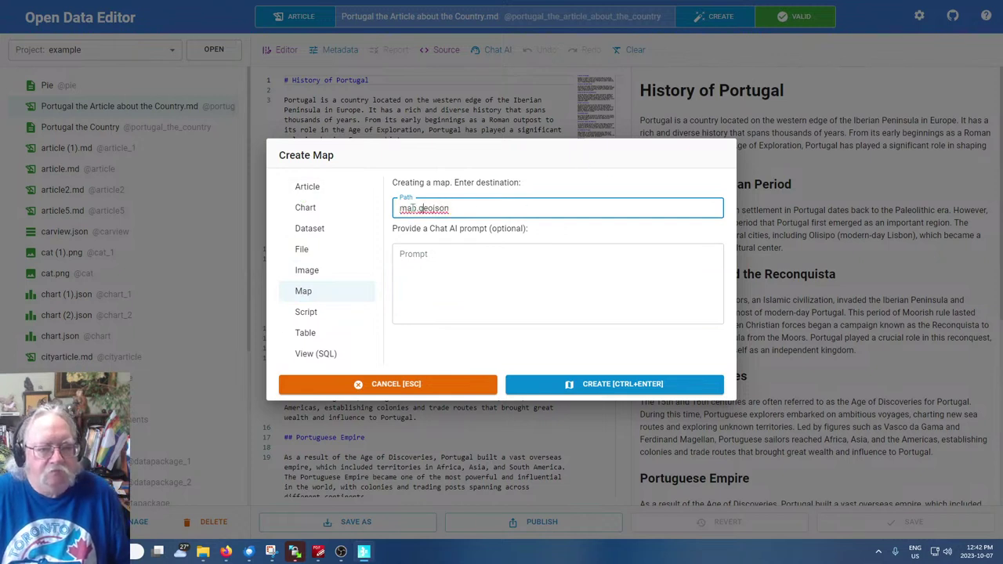
key("shift+Home")
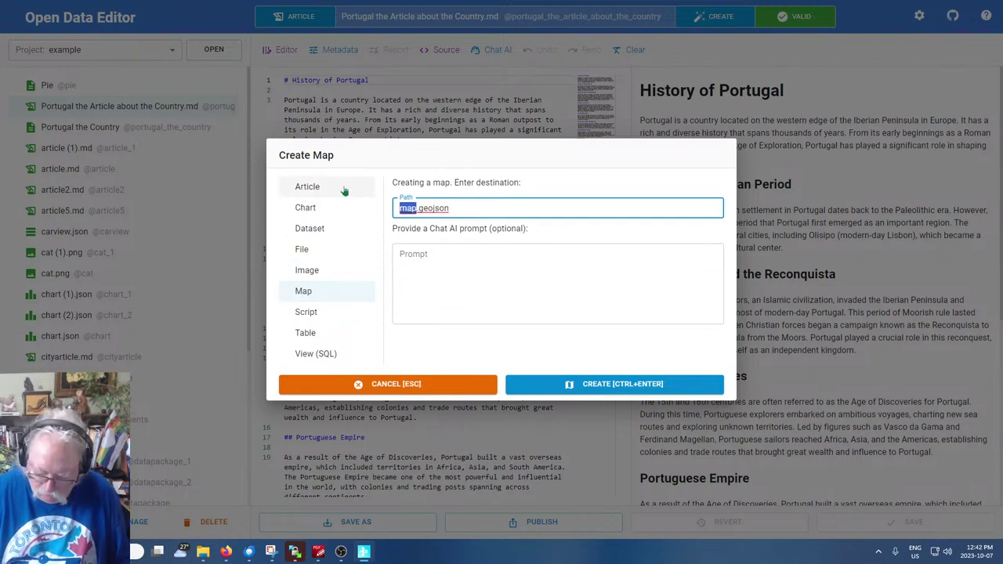
type("LatamMap")
Paste the Latin American capitals prompt and generate the map
left_click(516, 256)
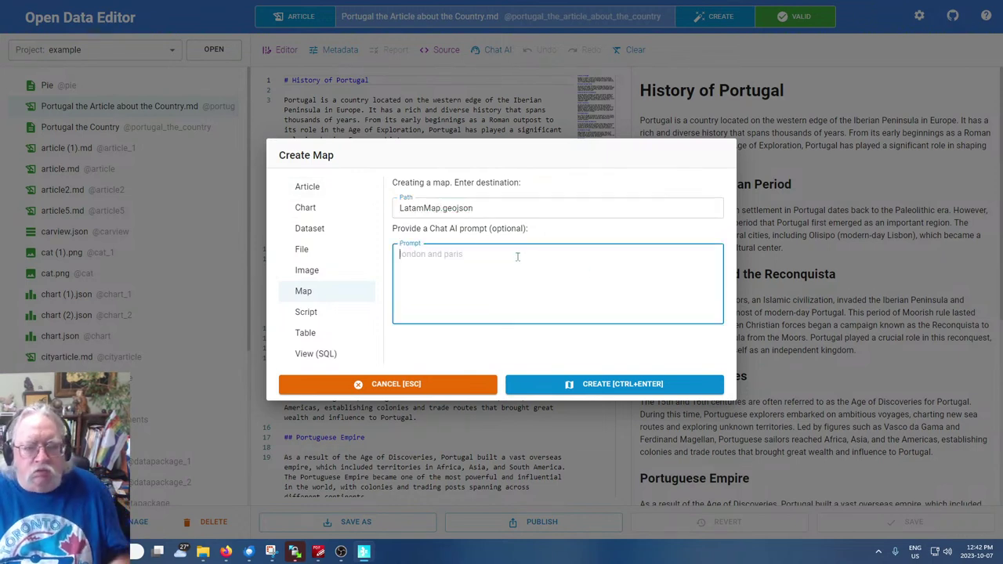
key("ctrl+v")
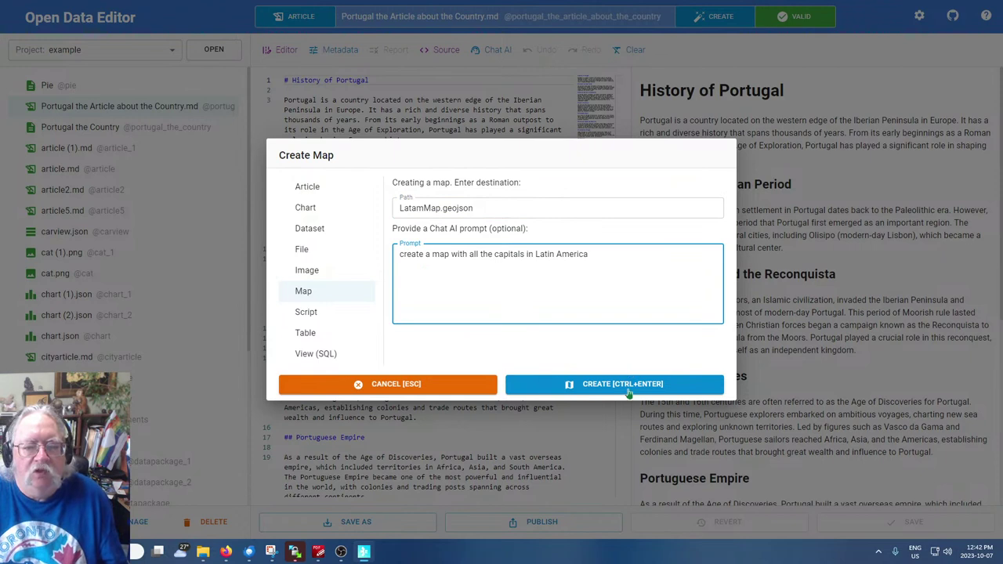
left_click(629, 398)
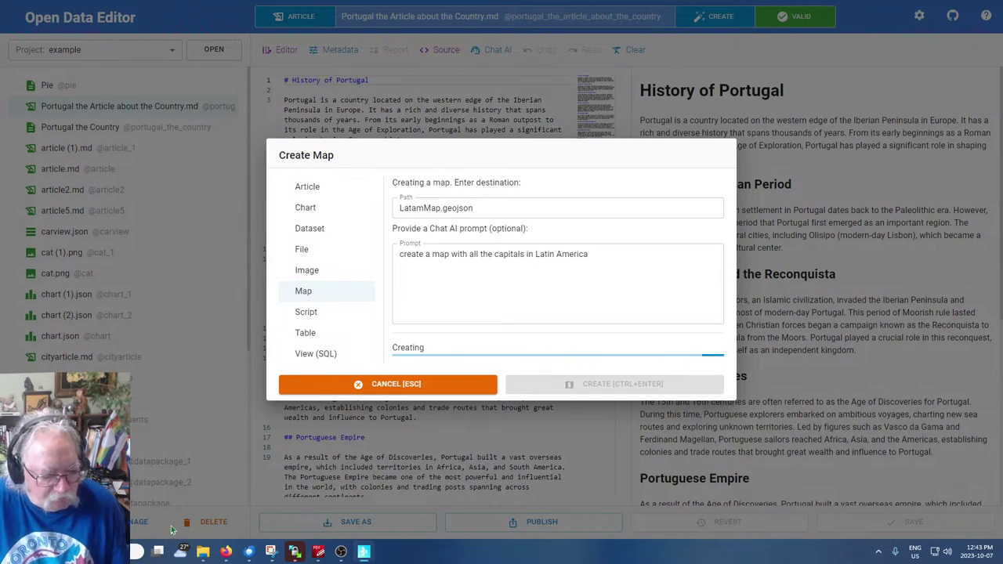
Return to the concept note slides and advance to the Datasets slide
mouse_move(226, 552)
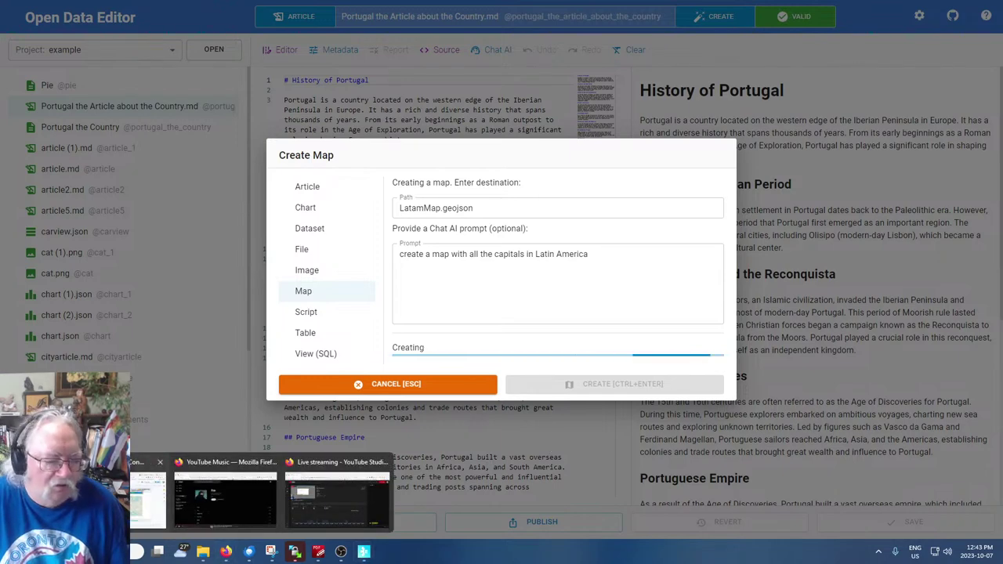
left_click(151, 493)
key("Down")
key("Down")
key("Down")
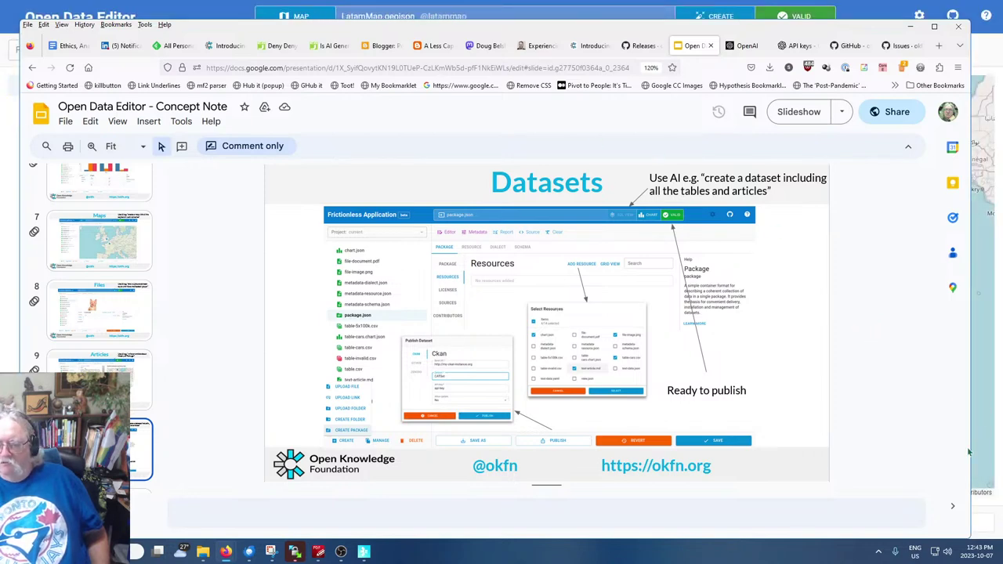
Bring Open Data Editor forward to view the LatamMap.geojson capitals map
left_click(364, 552)
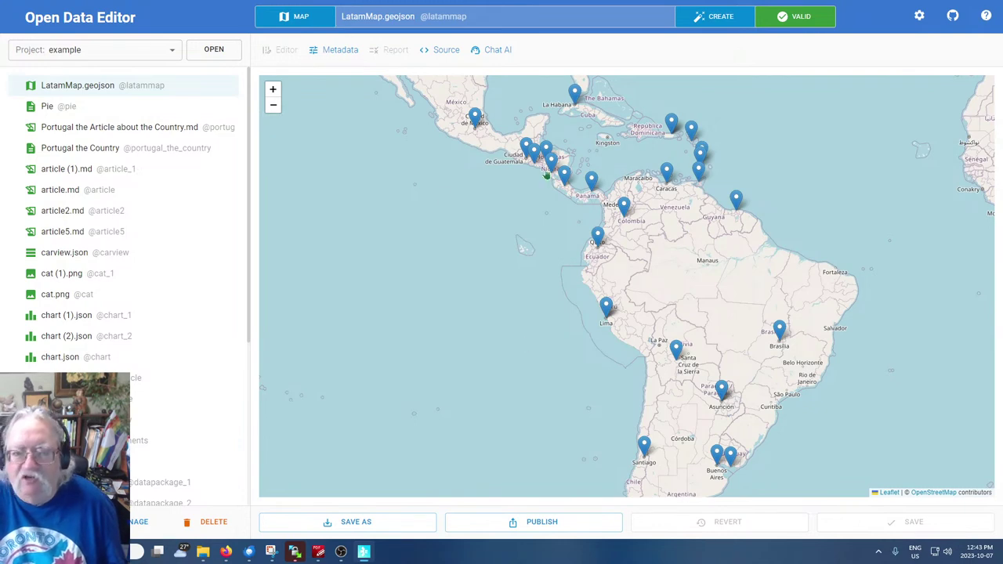
Pan and zoom the LatamMap view across the Caribbean and its eastern islands
left_click_drag(437, 225, 412, 321)
scroll(544, 247, "up", 2)
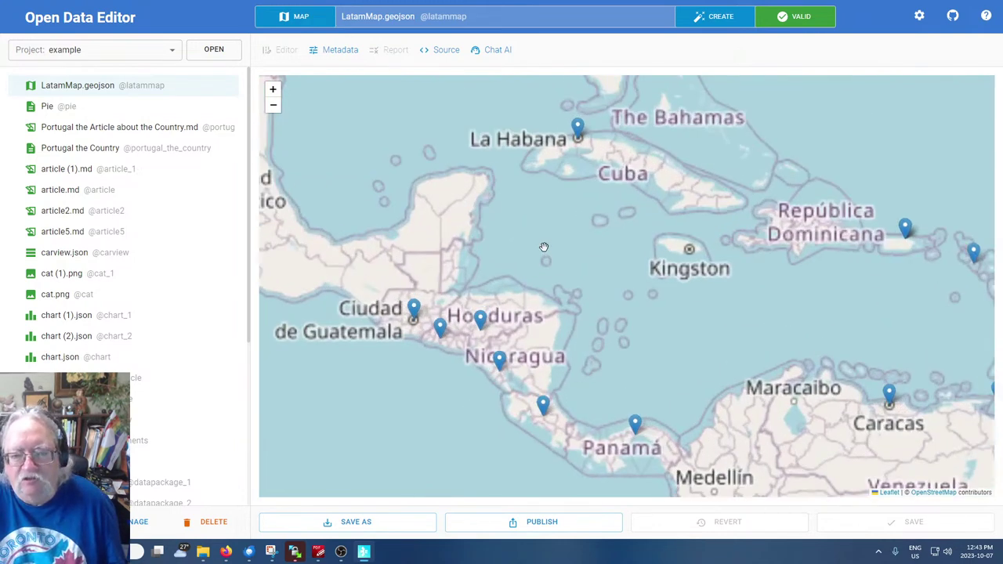
scroll(627, 244, "down", 1)
left_click_drag(726, 293, 668, 301)
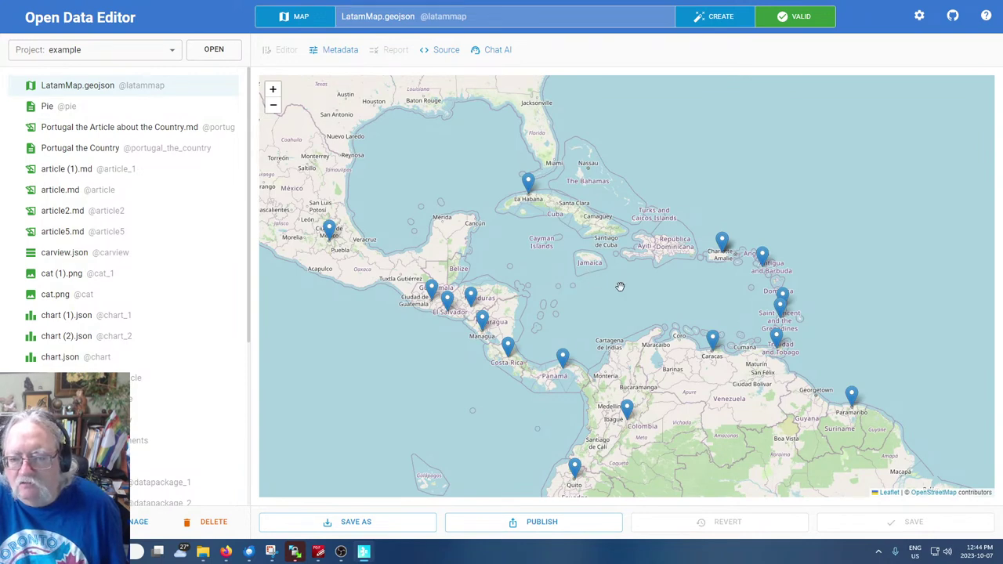
left_click_drag(663, 290, 601, 301)
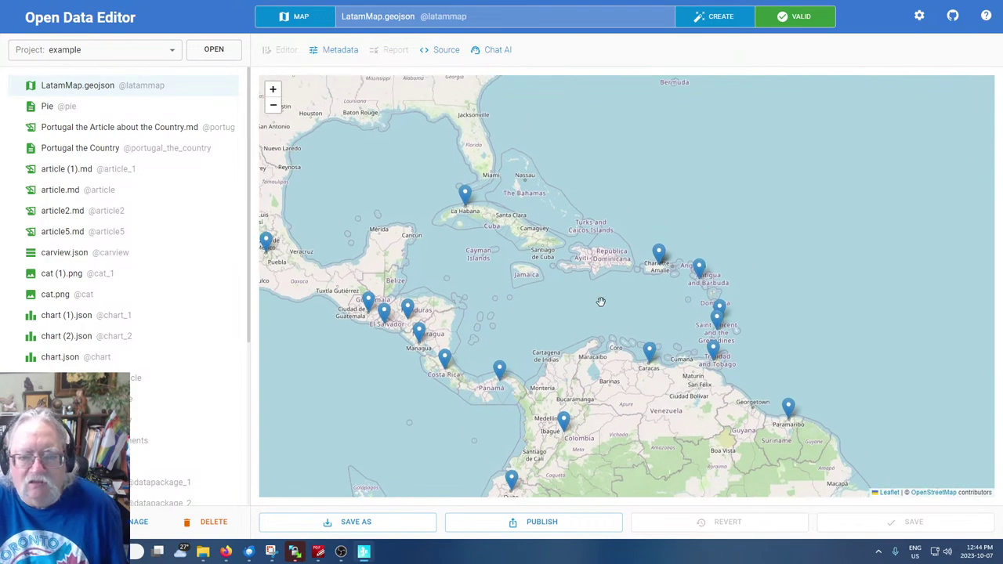
scroll(602, 270, "up", 3)
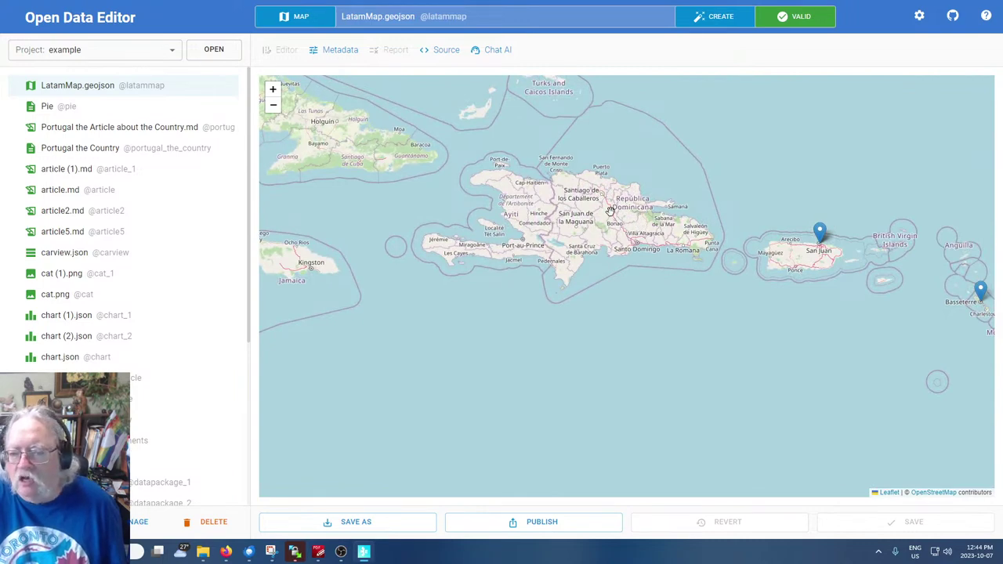
scroll(609, 210, "down", 3)
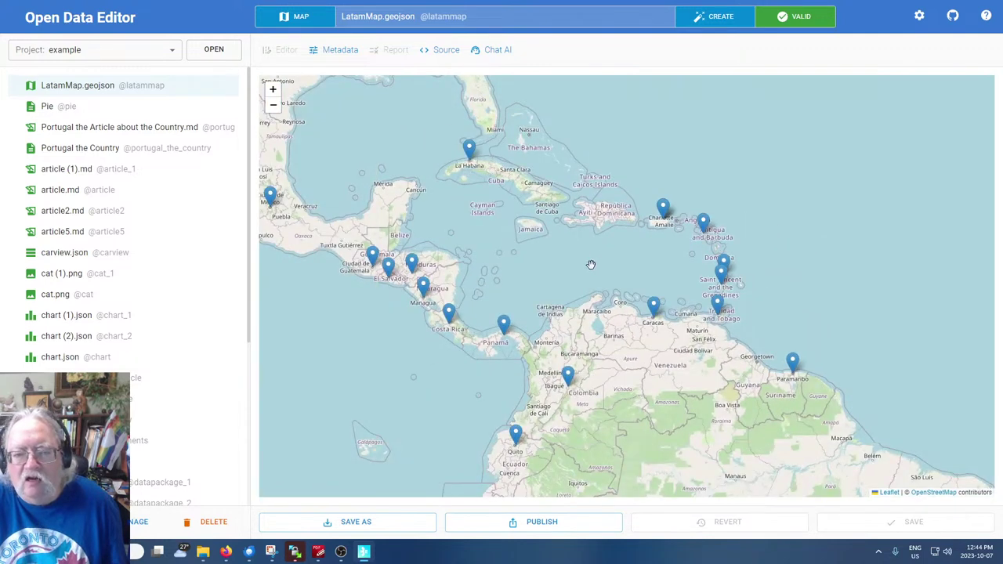
left_click_drag(589, 265, 589, 278)
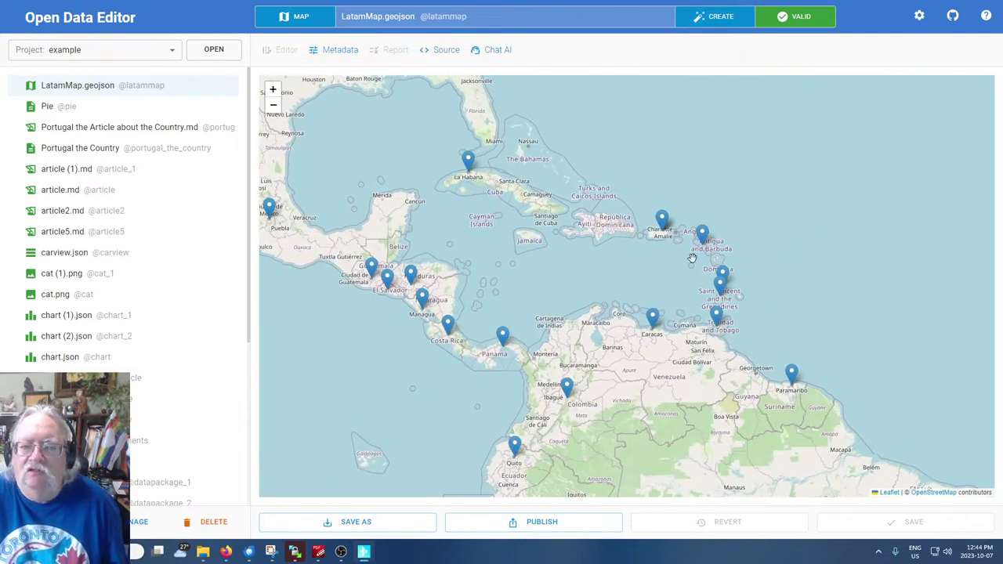
left_click_drag(642, 289, 639, 315)
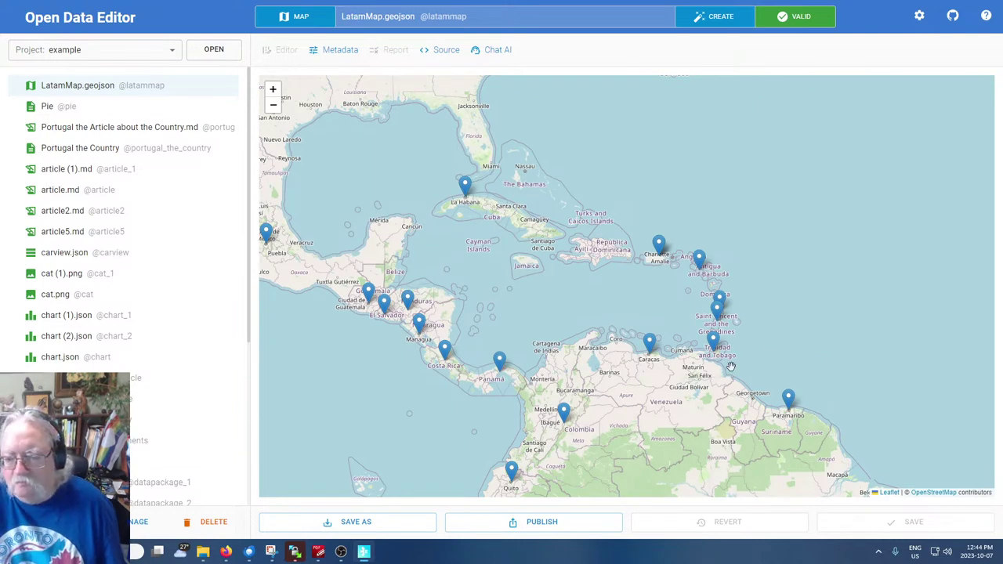
scroll(688, 361, "up", 2)
left_click_drag(627, 226, 510, 340)
scroll(630, 323, "down", 1)
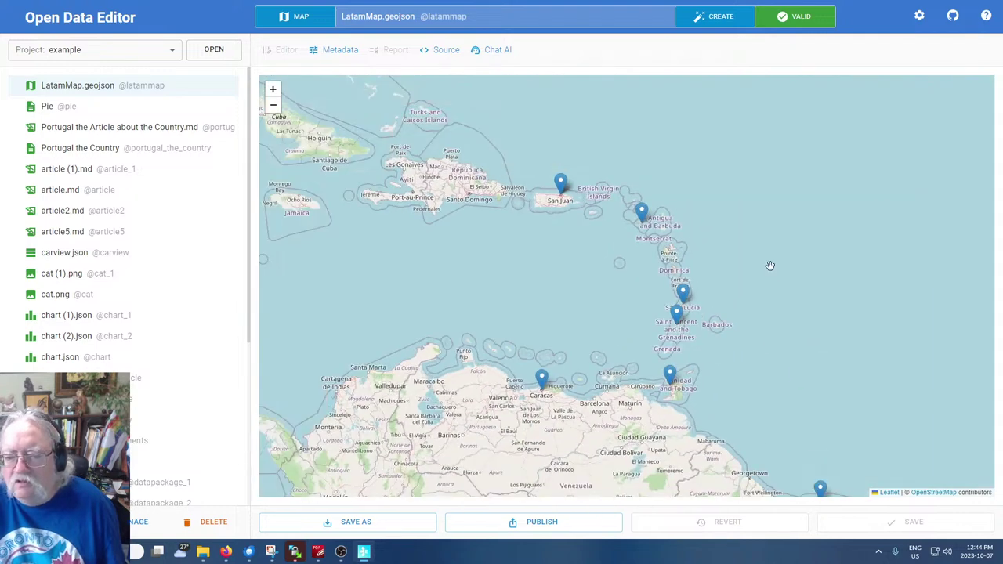
left_click_drag(770, 254, 774, 329)
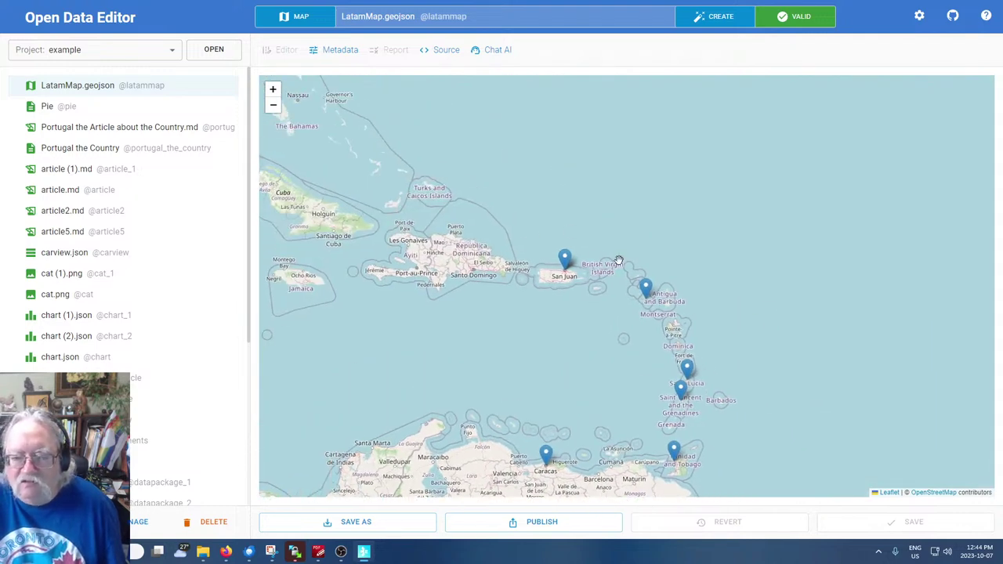
Pan from Cuba and Mexico down to Paraguay and Brazil, then bring Google Slides forward
left_click_drag(442, 330, 587, 326)
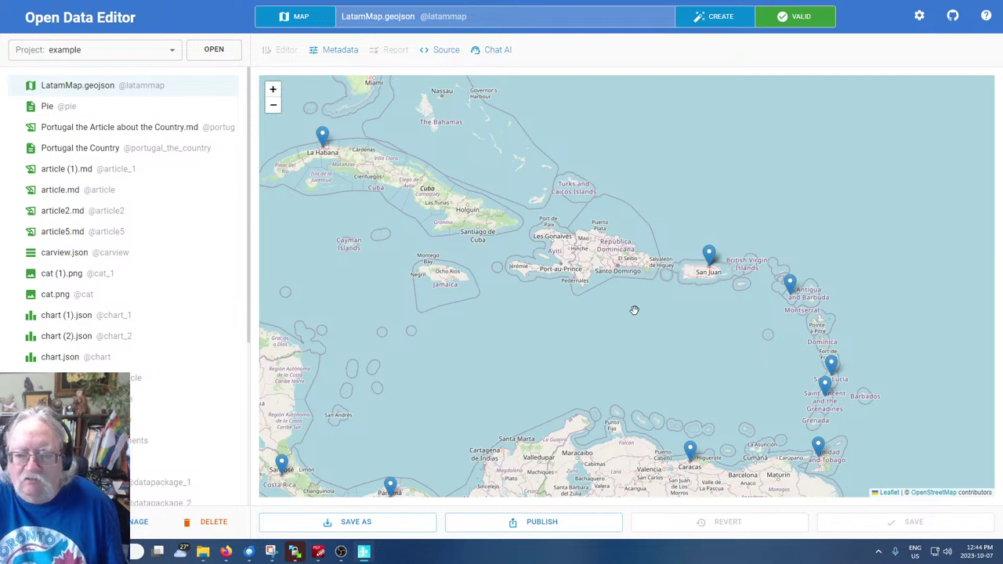
left_click_drag(517, 353, 589, 316)
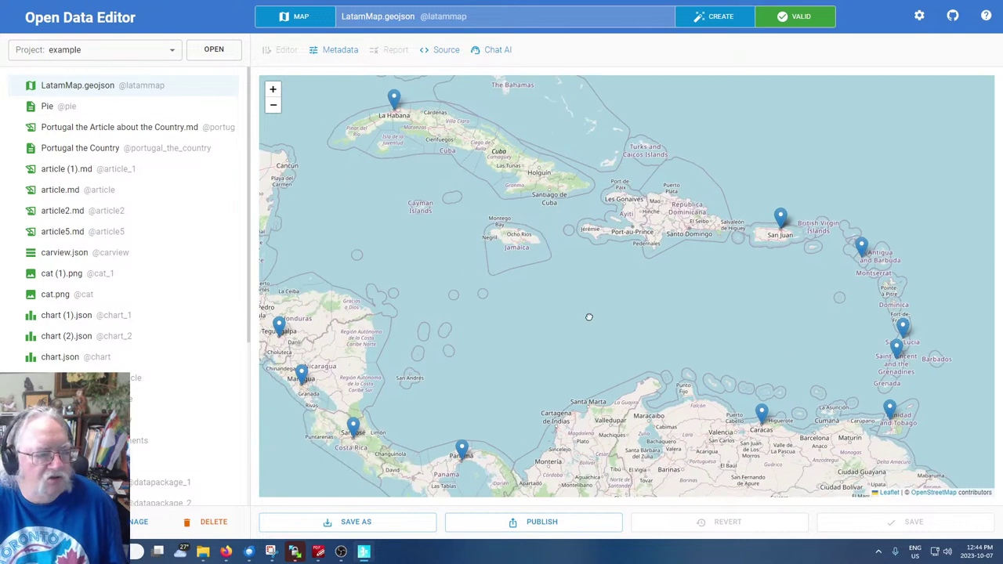
scroll(589, 315, "down", 1)
left_click_drag(375, 410, 534, 470)
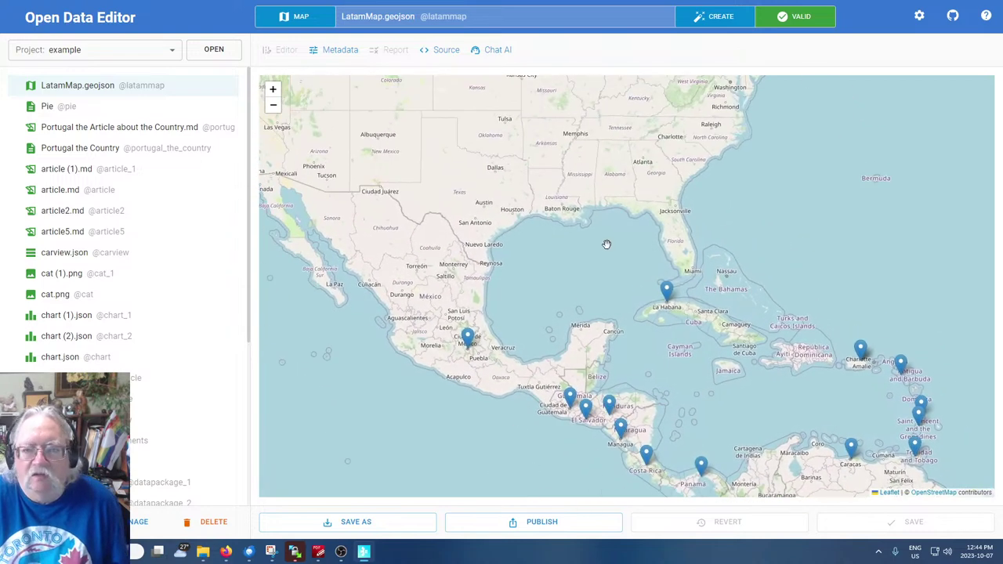
left_click_drag(689, 221, 611, 78)
left_click_drag(759, 361, 635, 147)
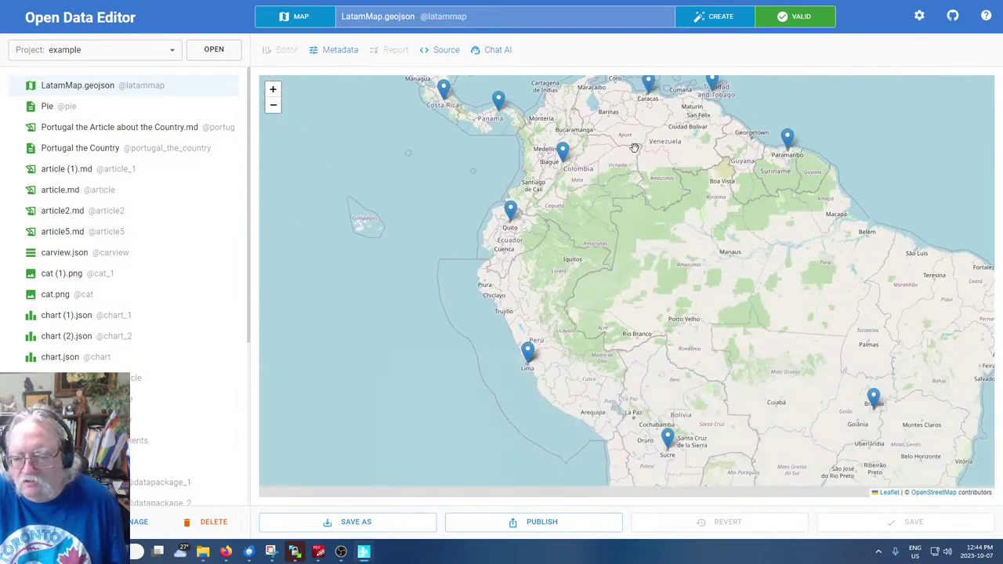
left_click_drag(716, 304, 611, 178)
left_click_drag(790, 383, 722, 408)
left_click_drag(648, 231, 729, 414)
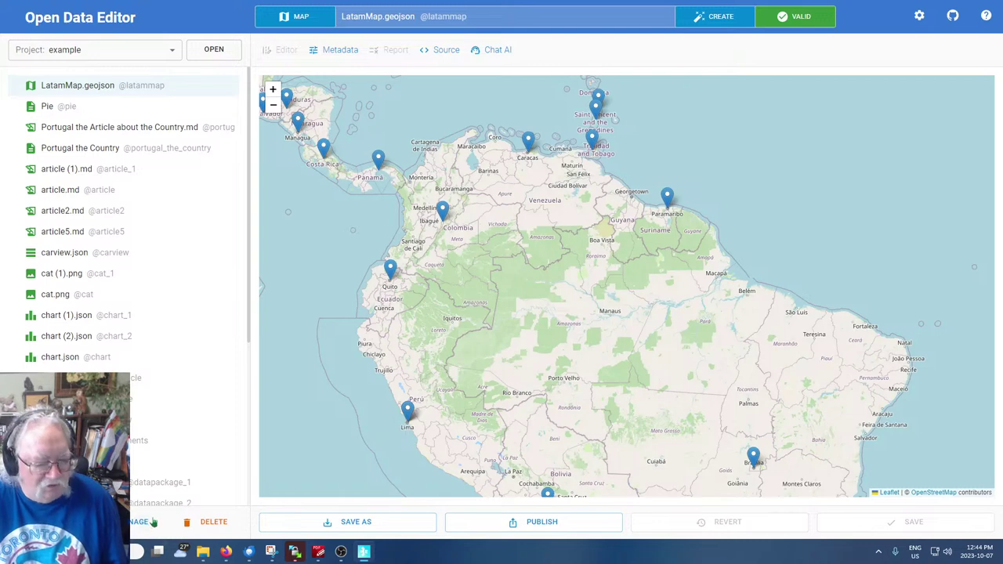
mouse_move(226, 552)
left_click(152, 489)
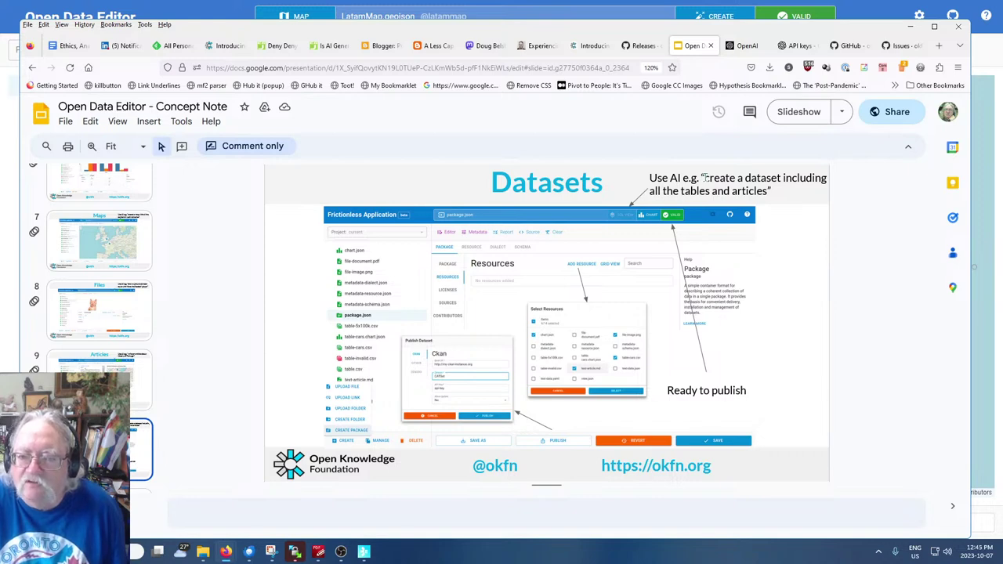
Copy the Datasets slide's example prompt 'create a dataset including all the tables and articles'
left_click_drag(705, 178, 766, 191)
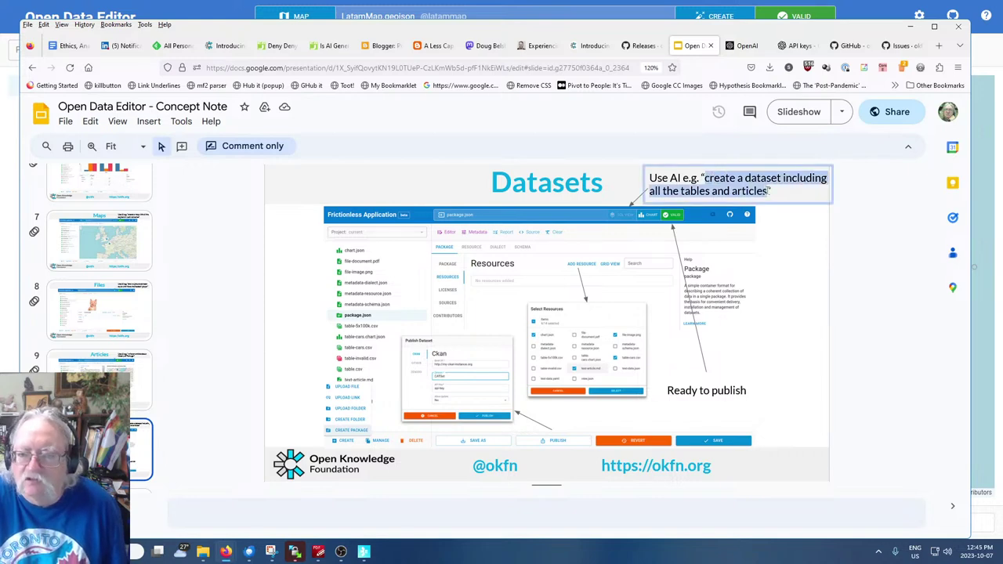
right_click(752, 189)
left_click(772, 197)
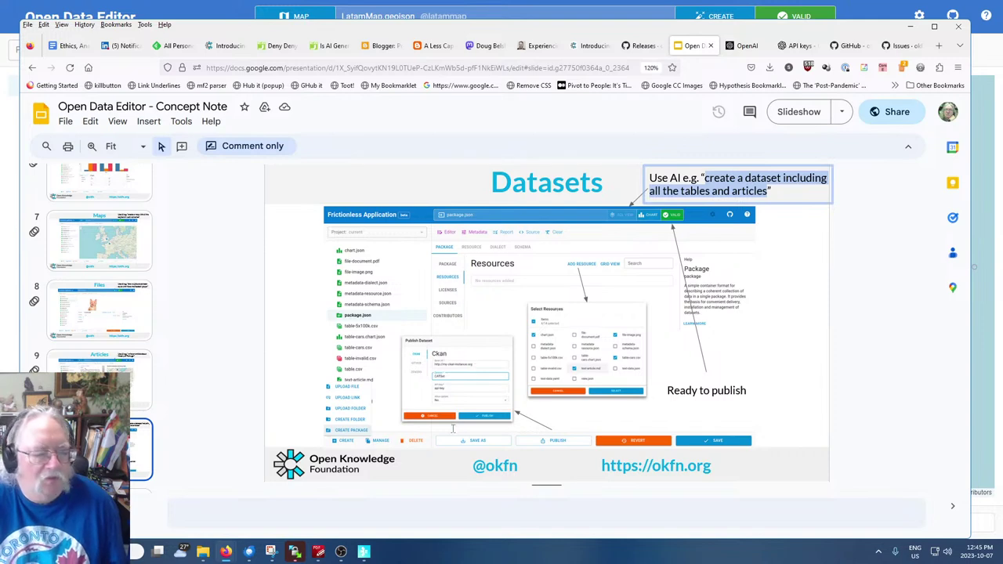
left_click(460, 216)
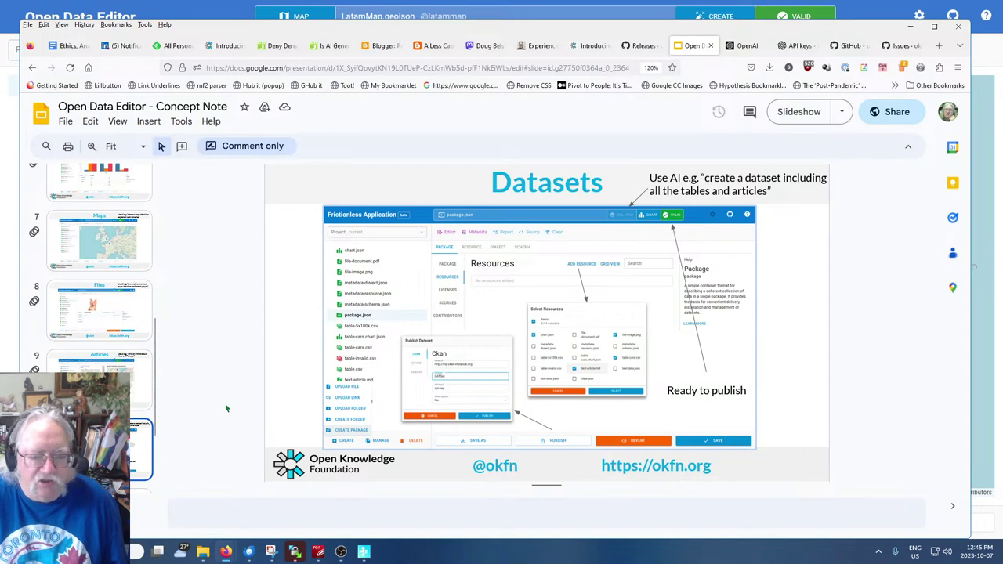
Create dataset datapackage22.json with the prompt 'create a dataset including all the tables and articles'
left_click(364, 553)
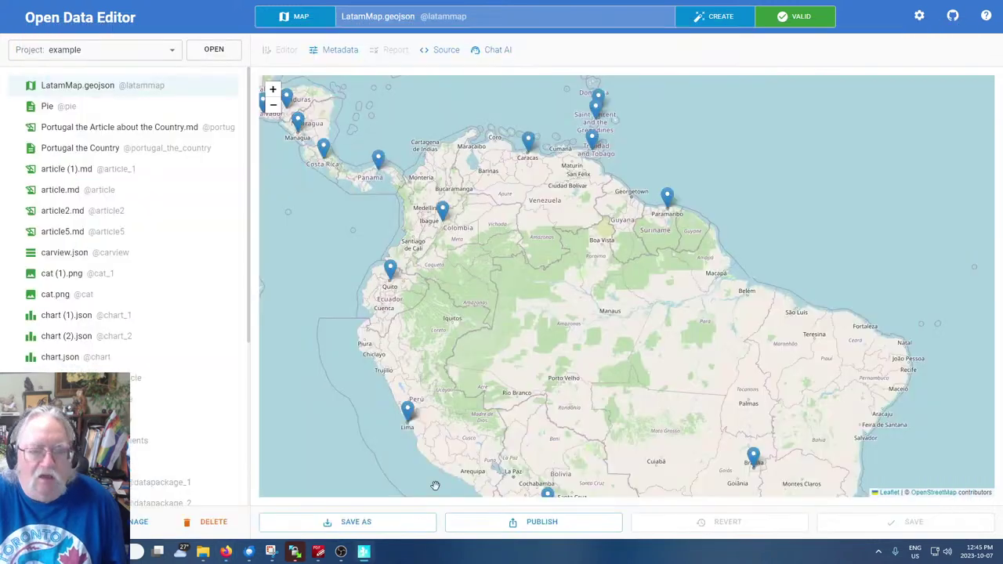
left_click(705, 16)
left_click(294, 230)
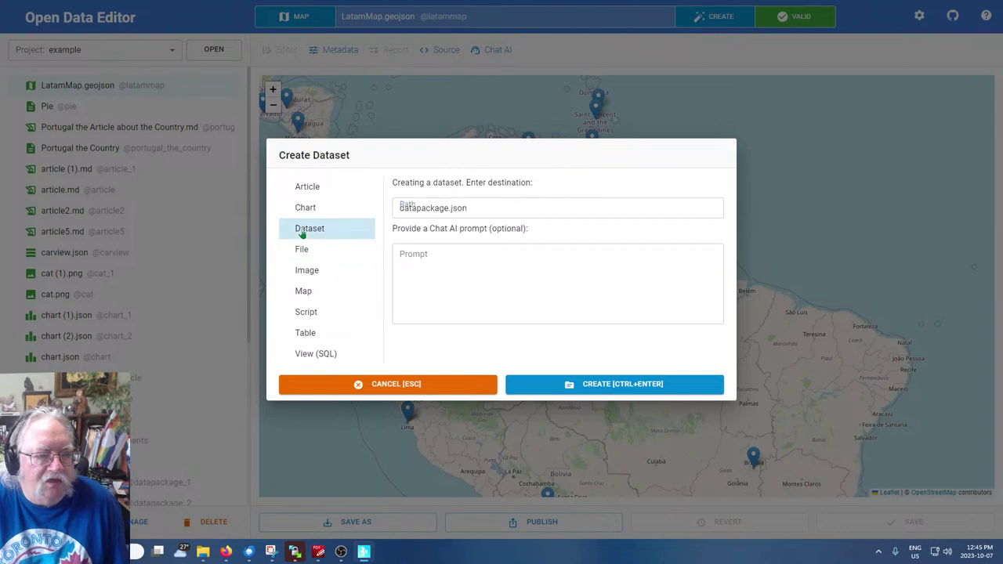
left_click(452, 209)
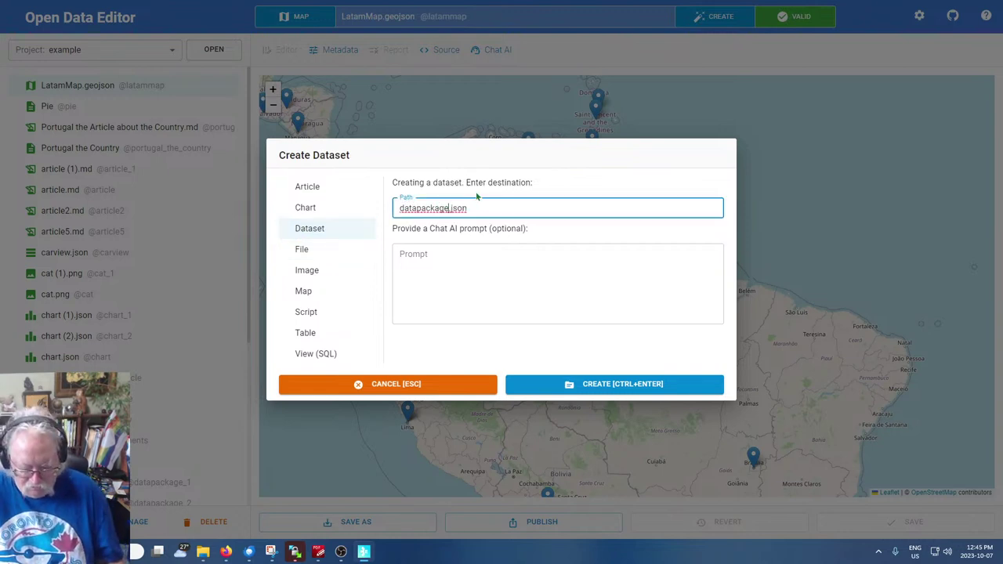
type("22")
left_click(453, 259)
type("create a dataset including all the tables and articles")
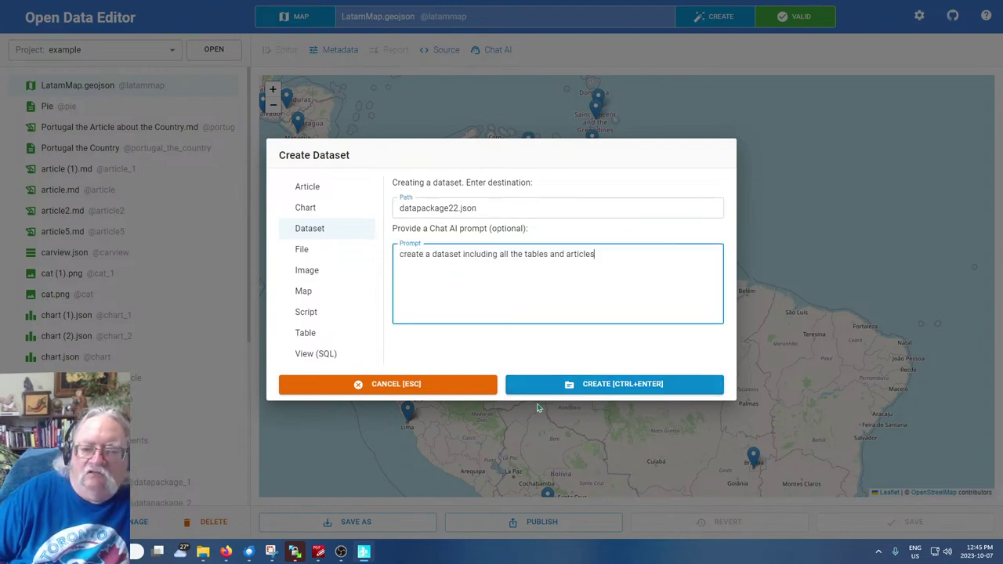
left_click(591, 389)
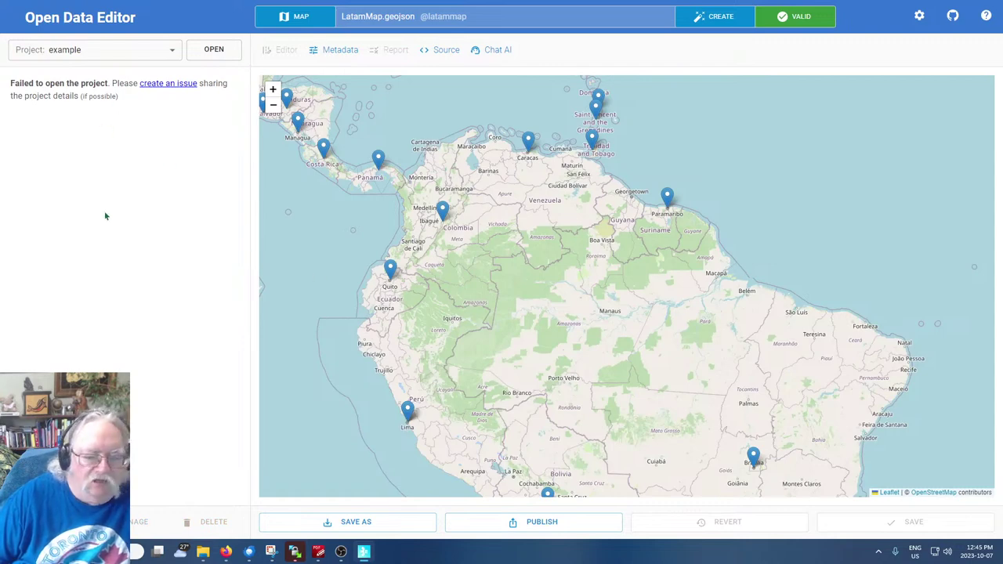
left_click(364, 553)
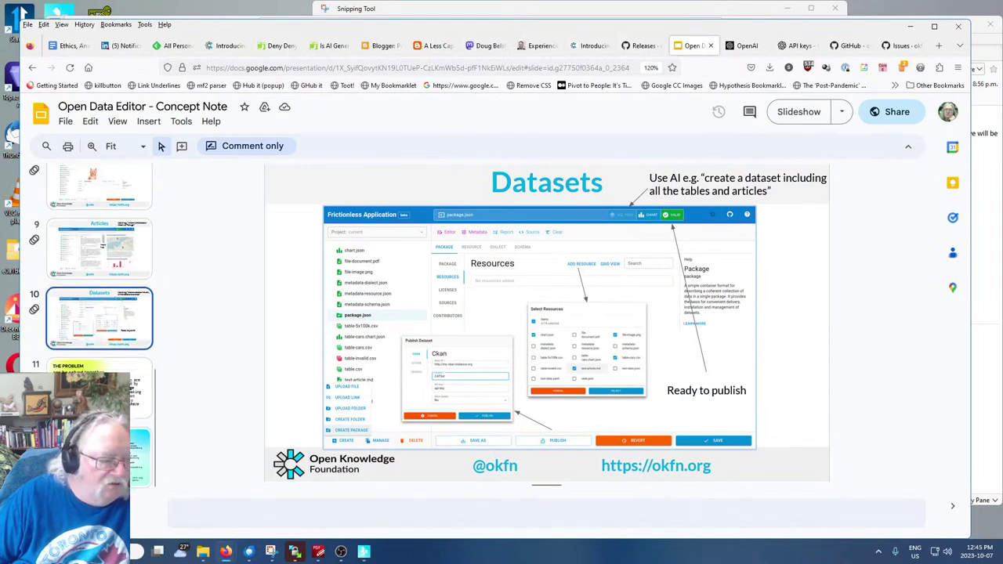
Page forward to the Thank you! slide, then back up to the Open Data Editor overview slide
key("Down")
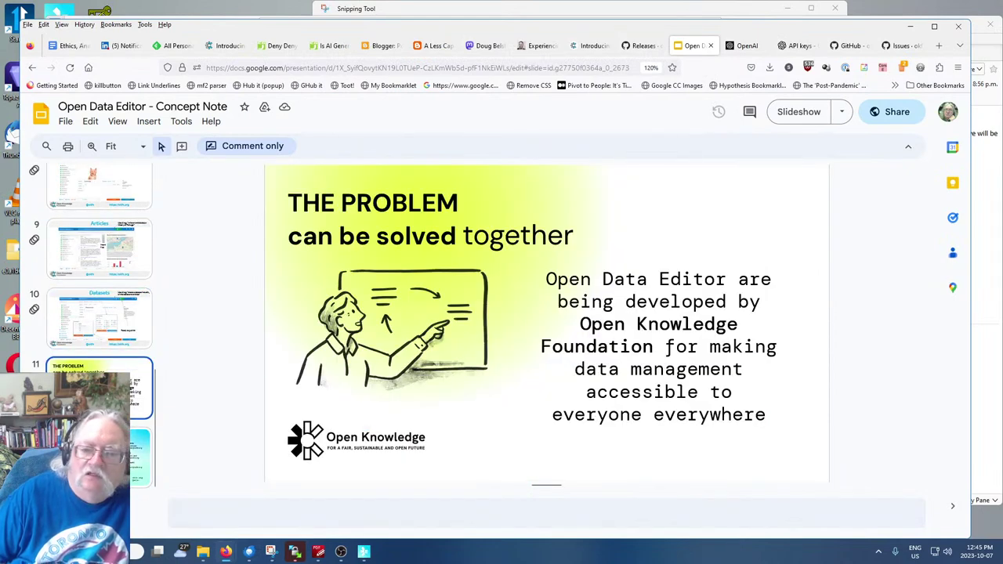
left_click(141, 457)
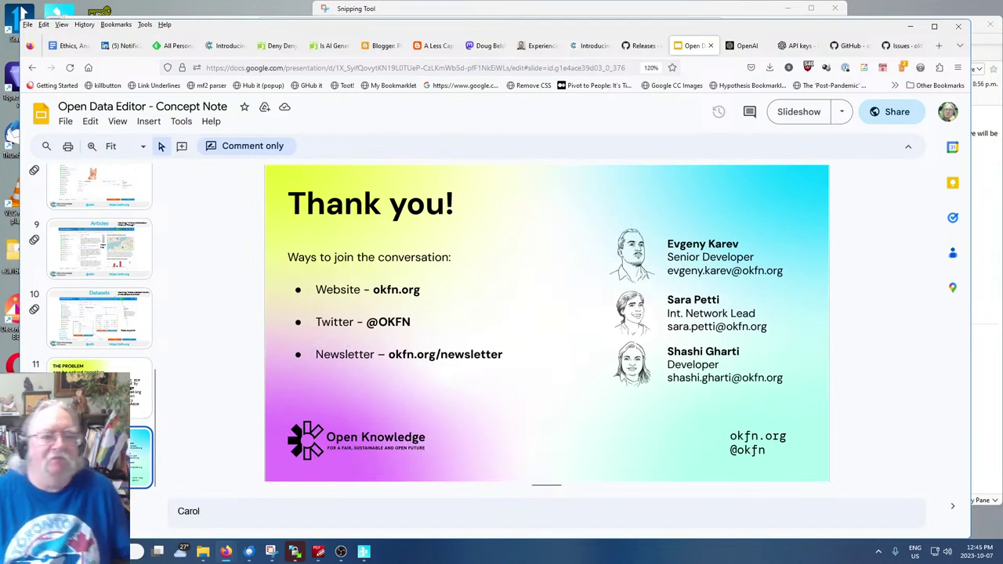
key("Up")
key("Up")
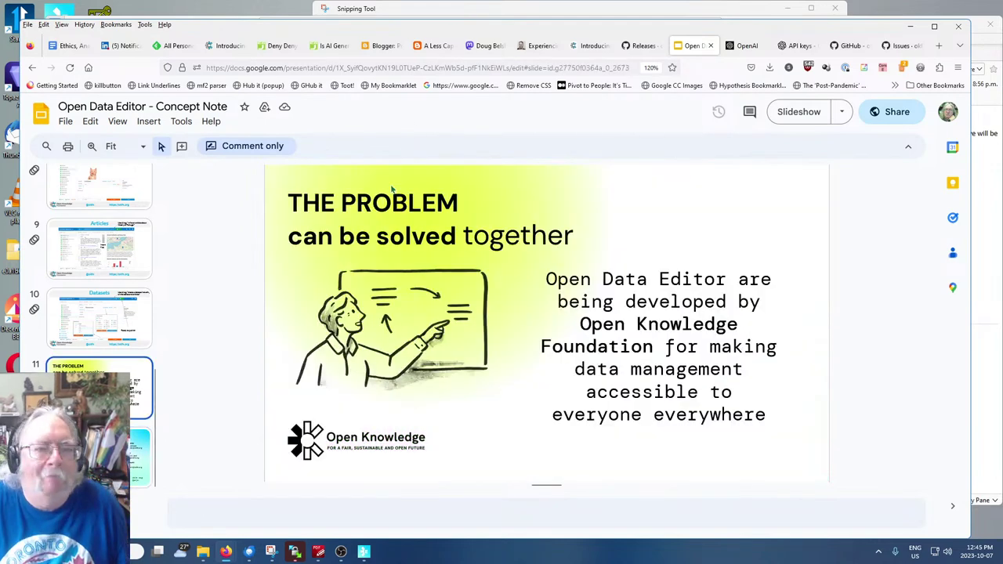
key("Up")
key("Up")
key("Up")
key("Up")
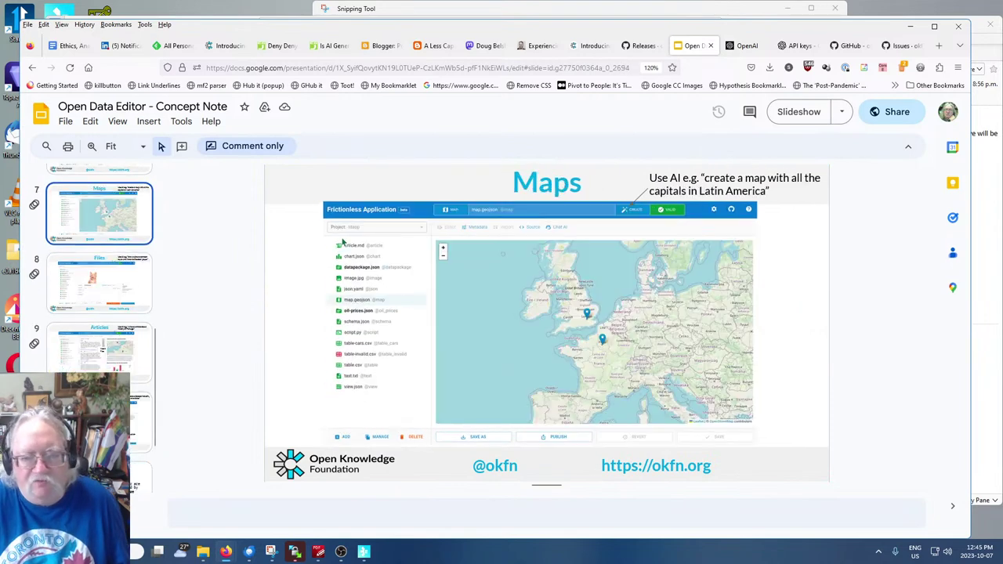
key("Up")
key("Up")
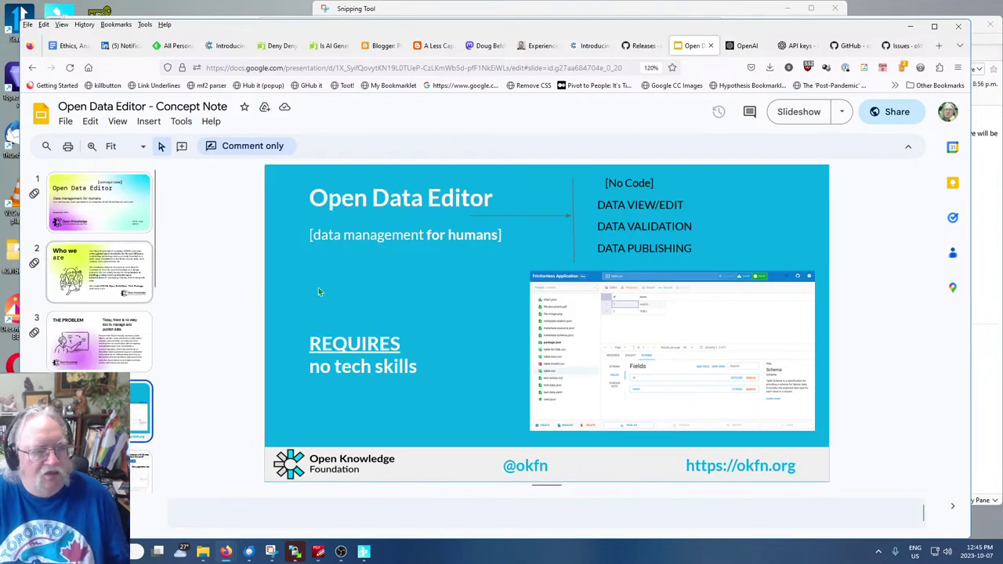